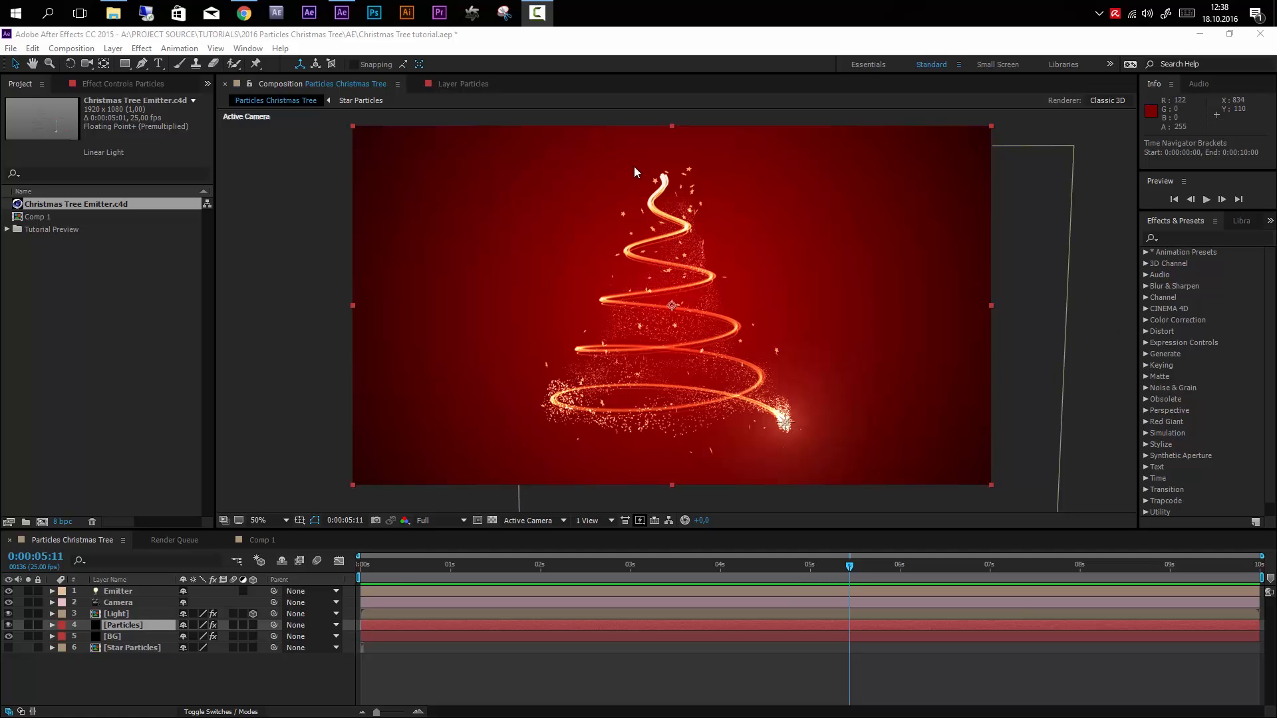
- Preview the finished particle Christmas tree animation from the beginning of the composition
drag(832, 560, 336, 580)
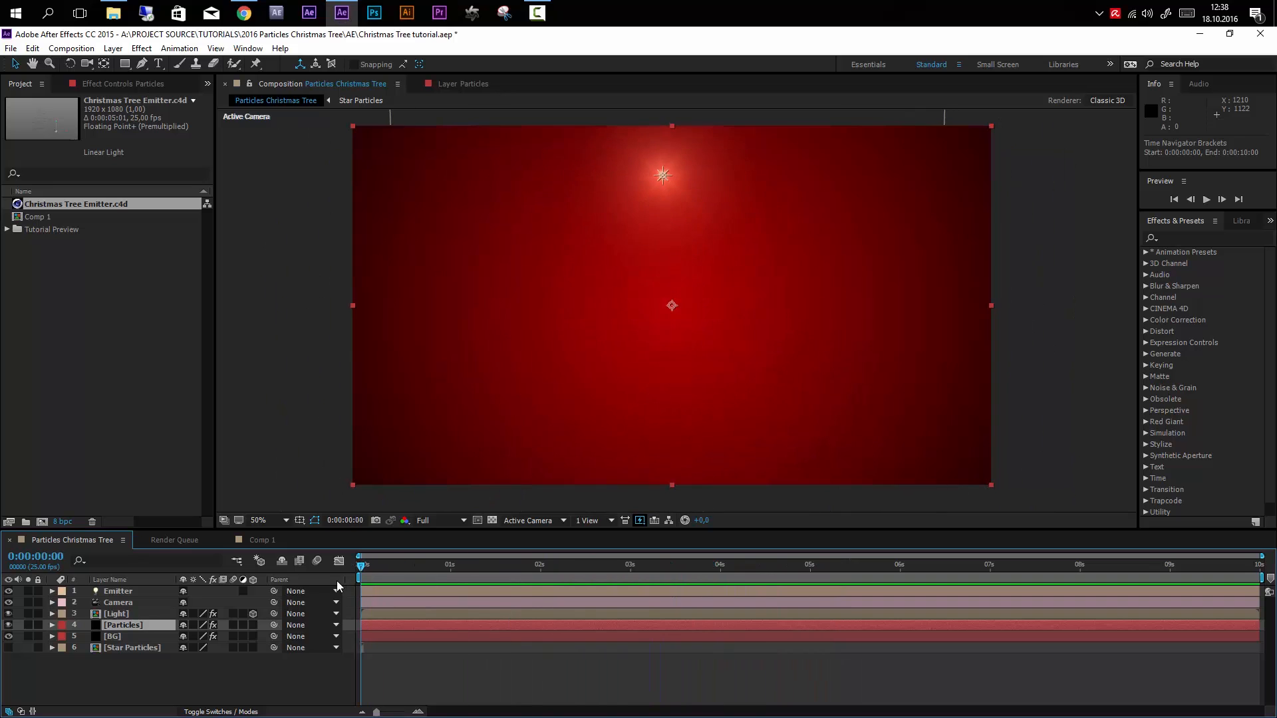
key(space)
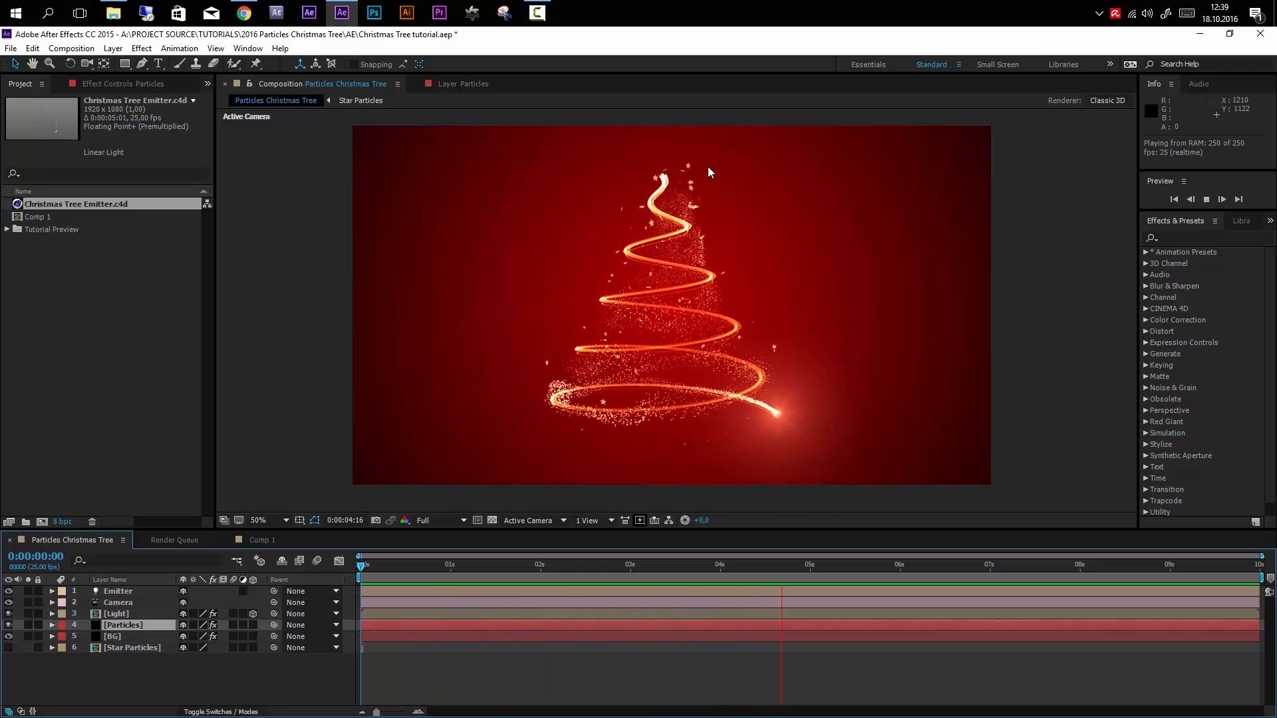
key(space)
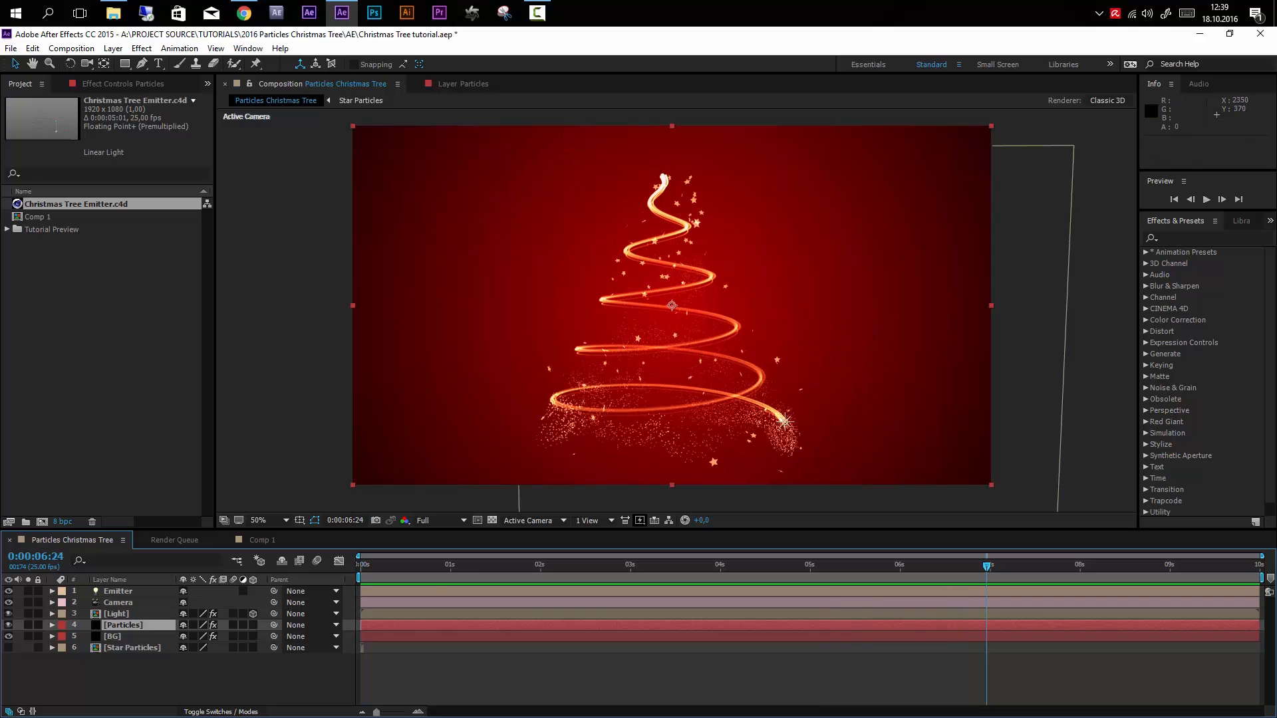
- View the Christmas template's page and preview video on graphicinmotion.com in the browser, and return to After Effects
drag(1276, 200, 585, 59)
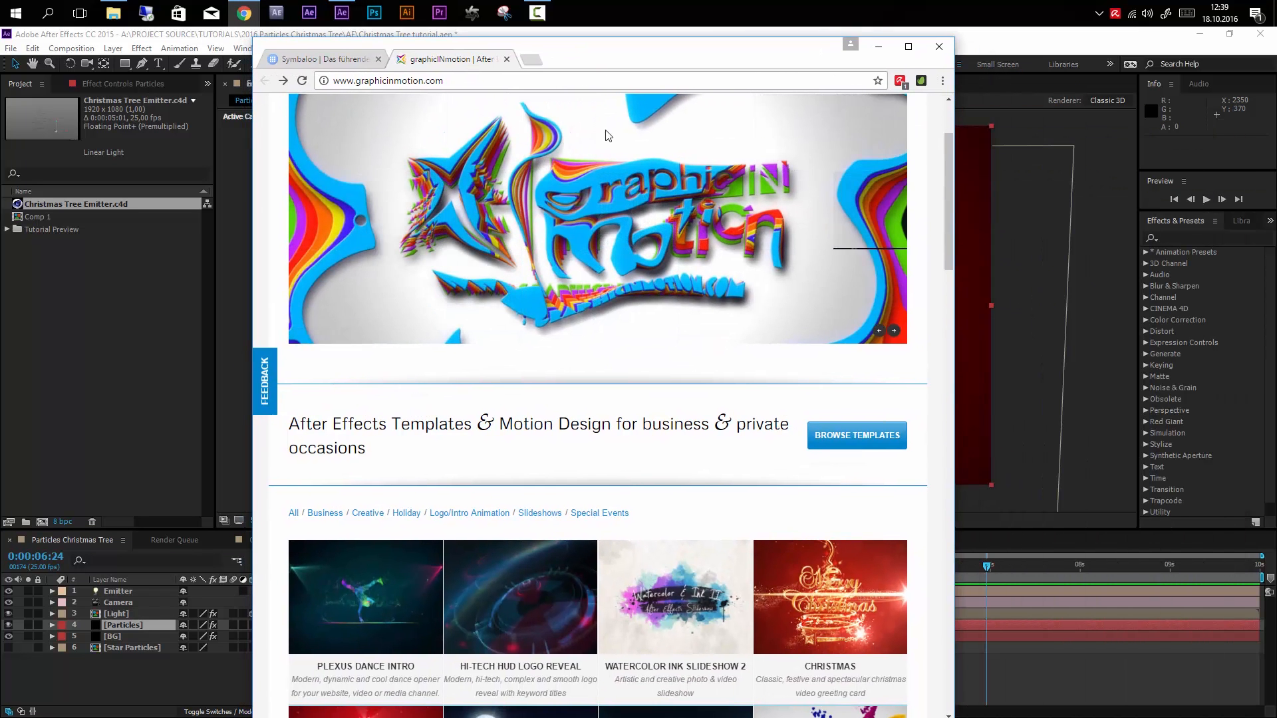
click(830, 596)
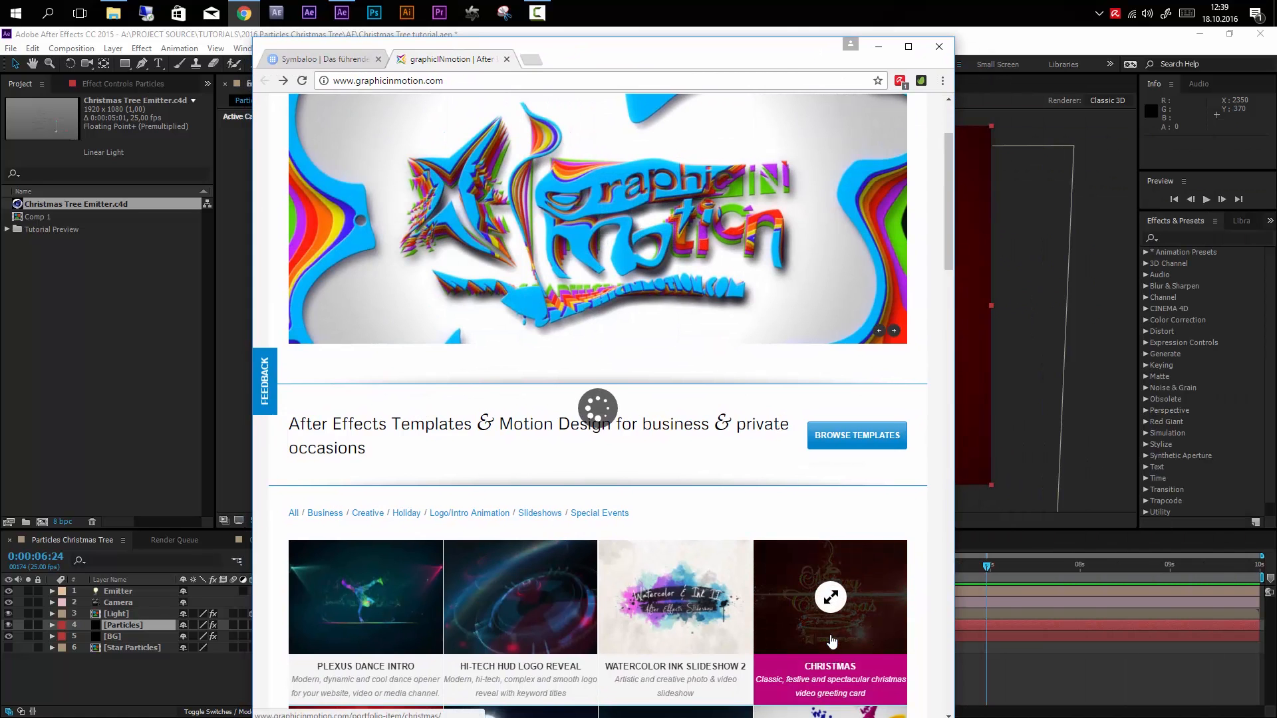
scroll(461, 298, down, 2)
click(503, 480)
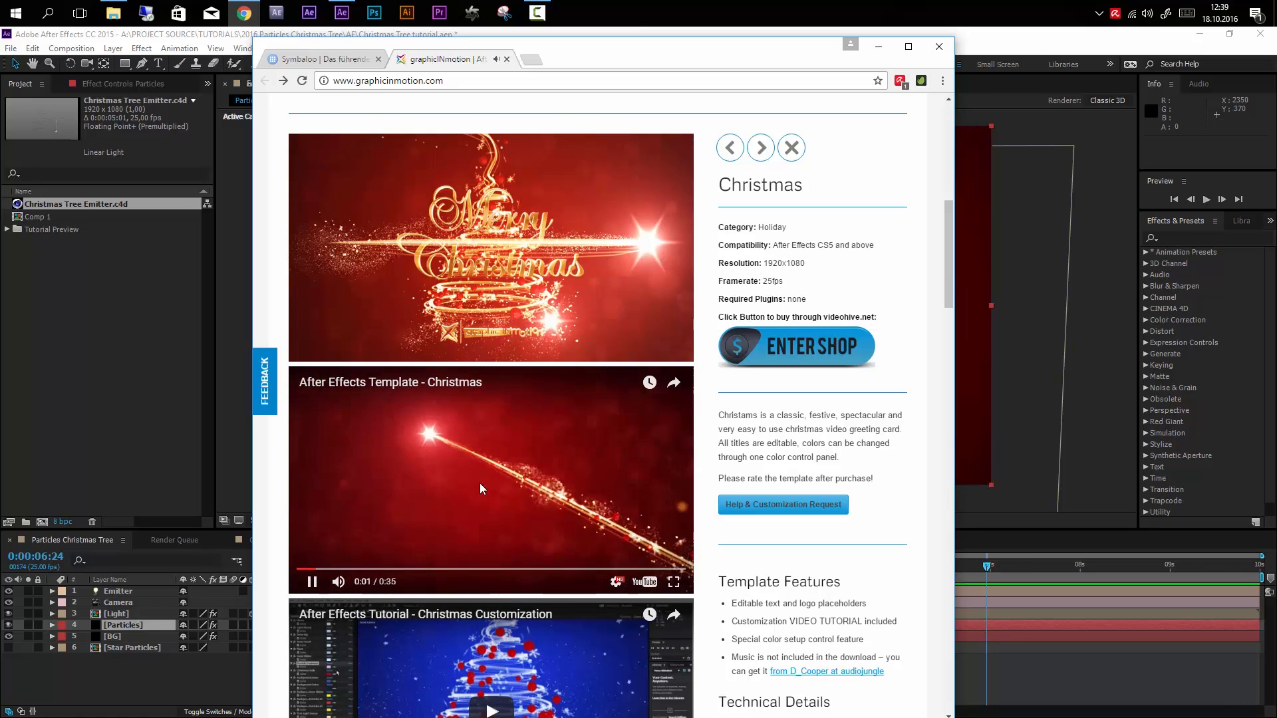
scroll(517, 496, up, 1)
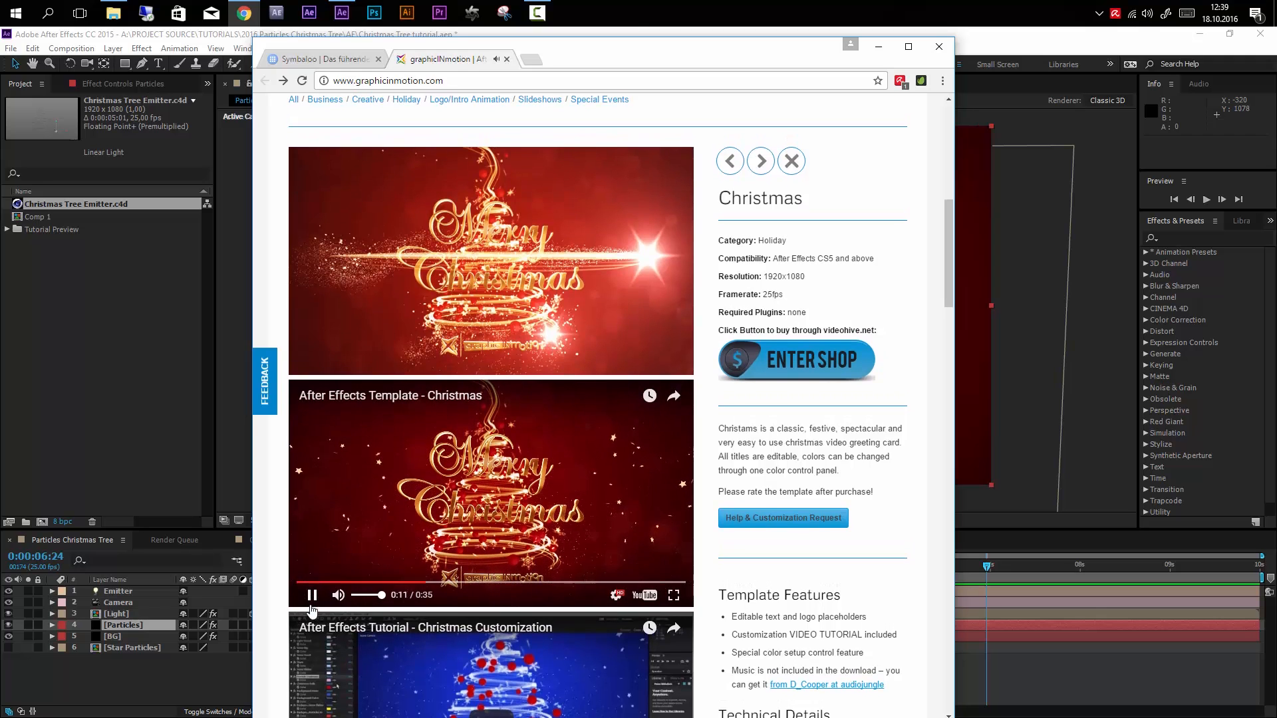
click(311, 595)
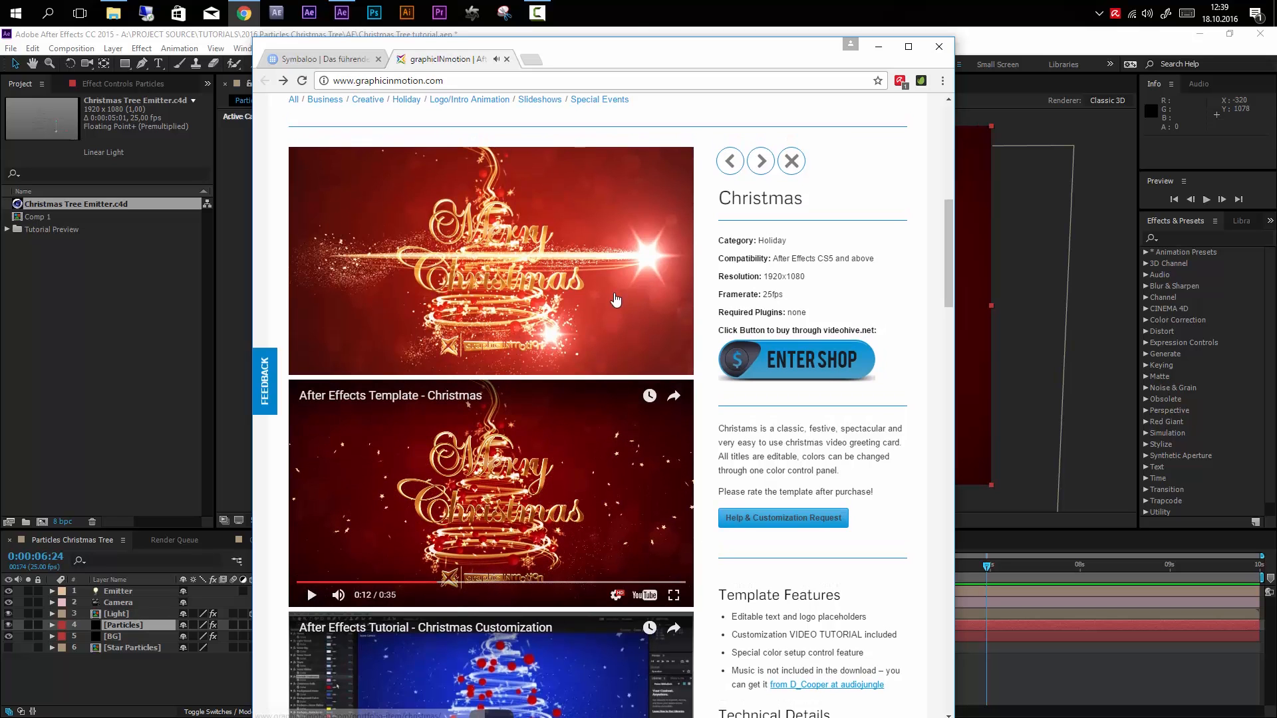
drag(643, 57, 1276, 58)
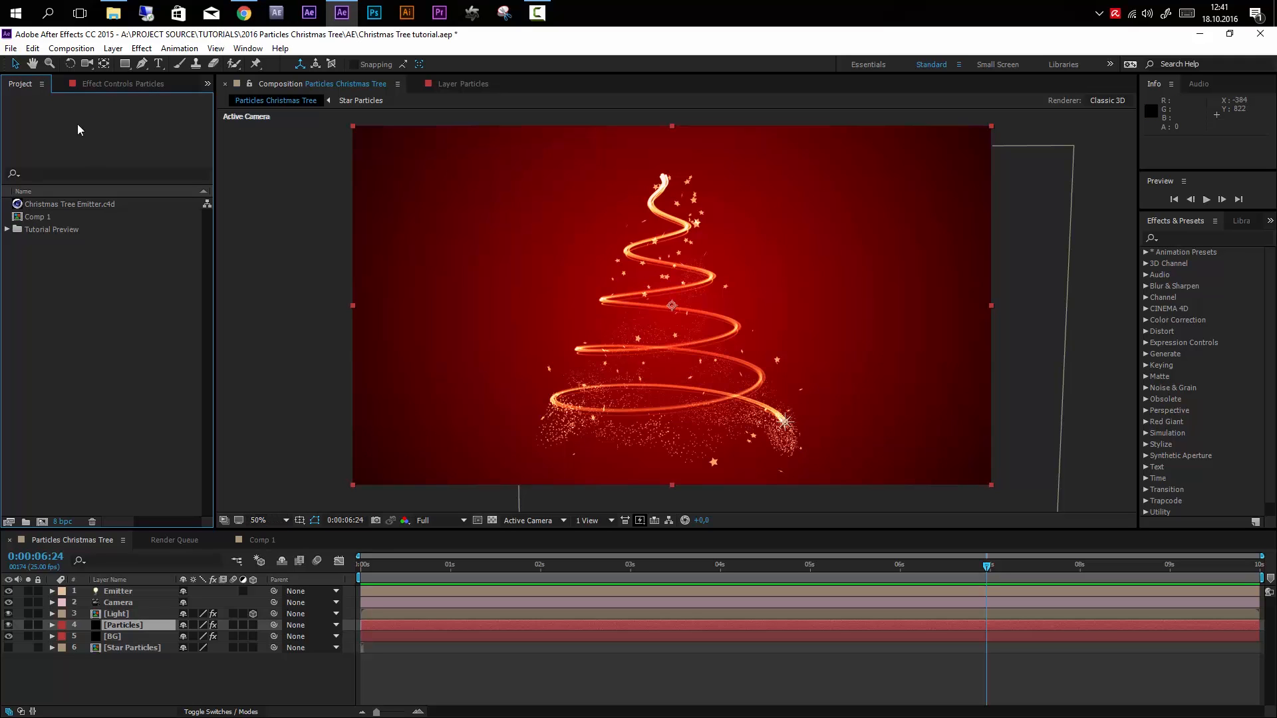
- Create a 10-second HDTV 1080 25 composition named "Christmas Tree Animation"
click(71, 48)
click(67, 57)
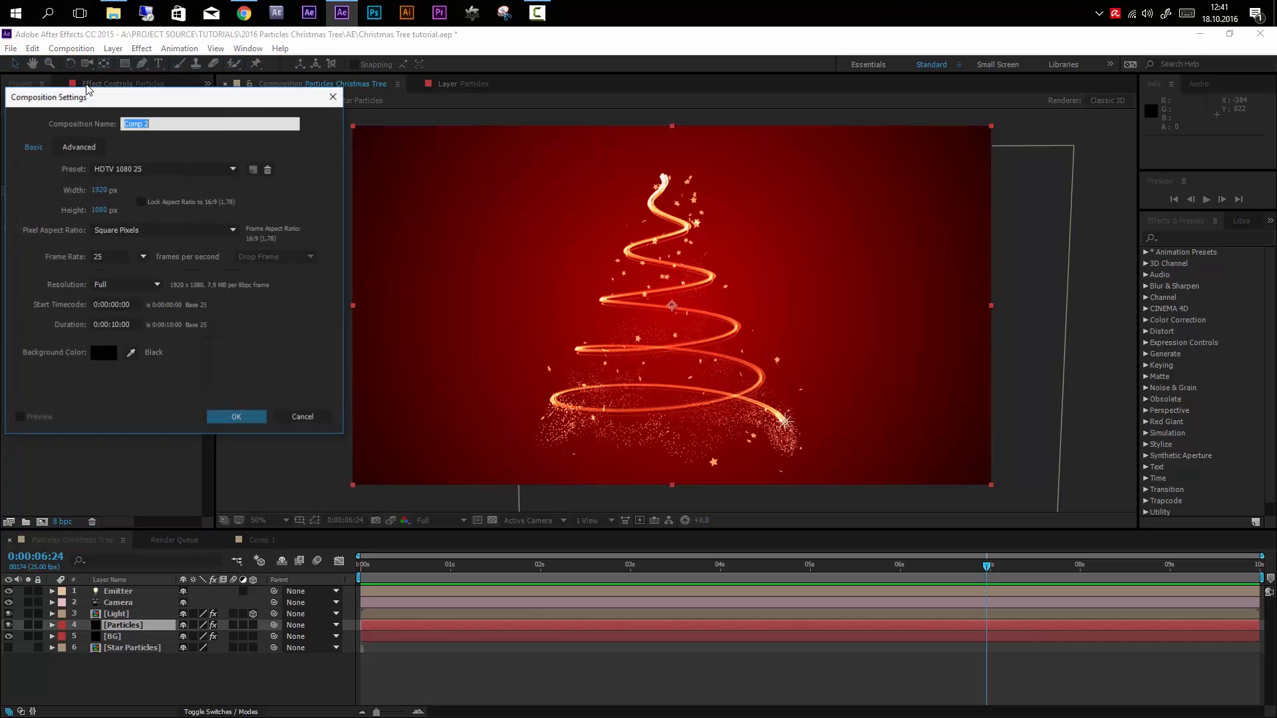
text(Christmas Tree Animation)
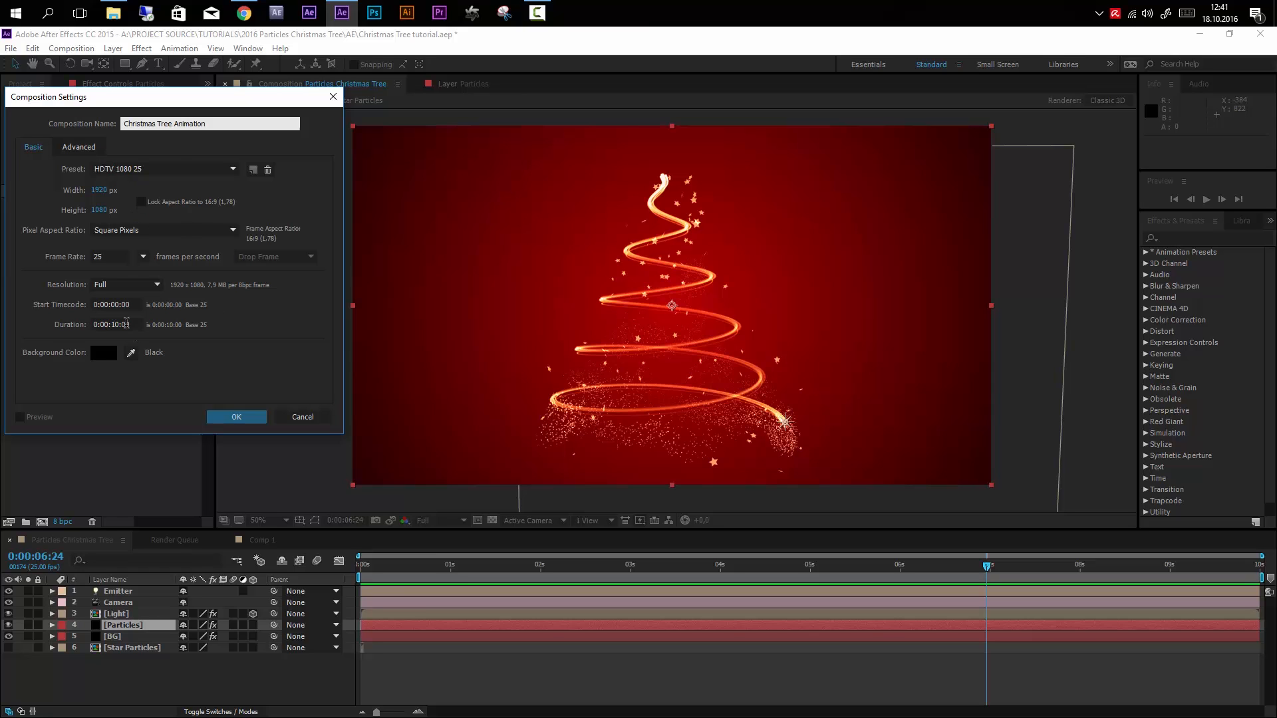
click(239, 417)
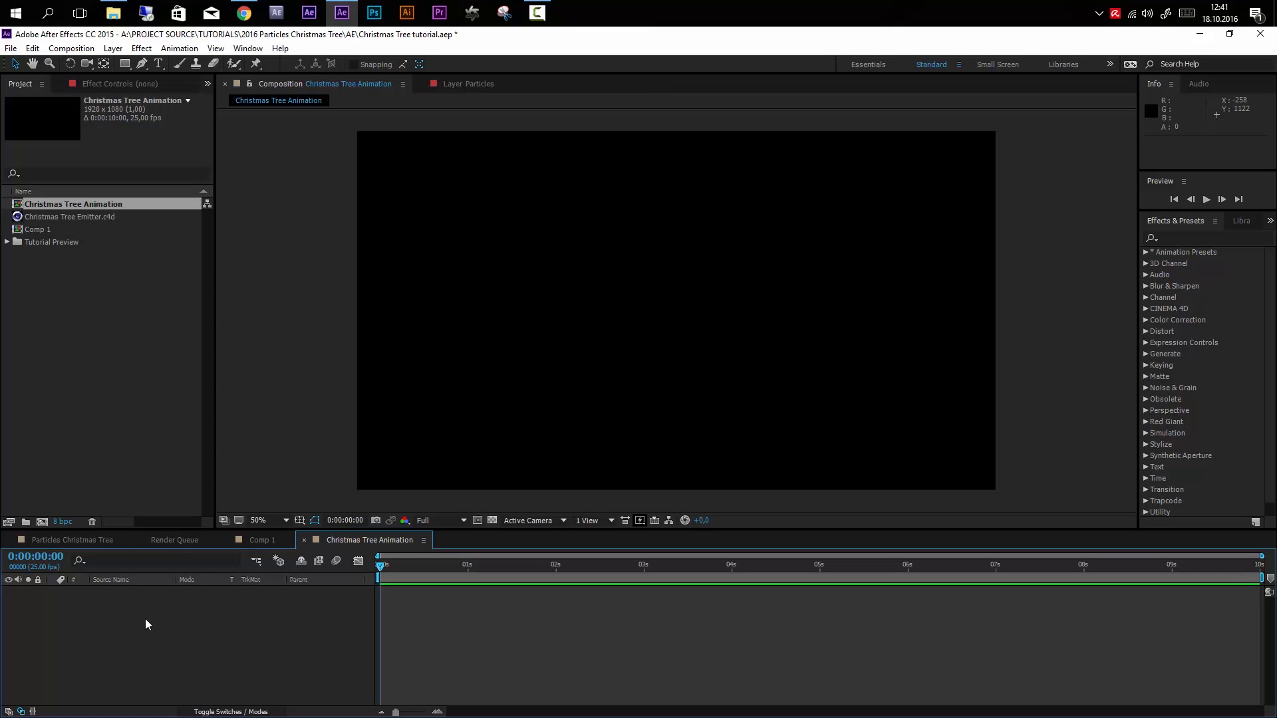
- Add a new MAXON CINEMA 4D file layer saved over Christmas Tree Emitter.c4d, and return to After Effects to check it
click(112, 48)
mouse_move(130, 66)
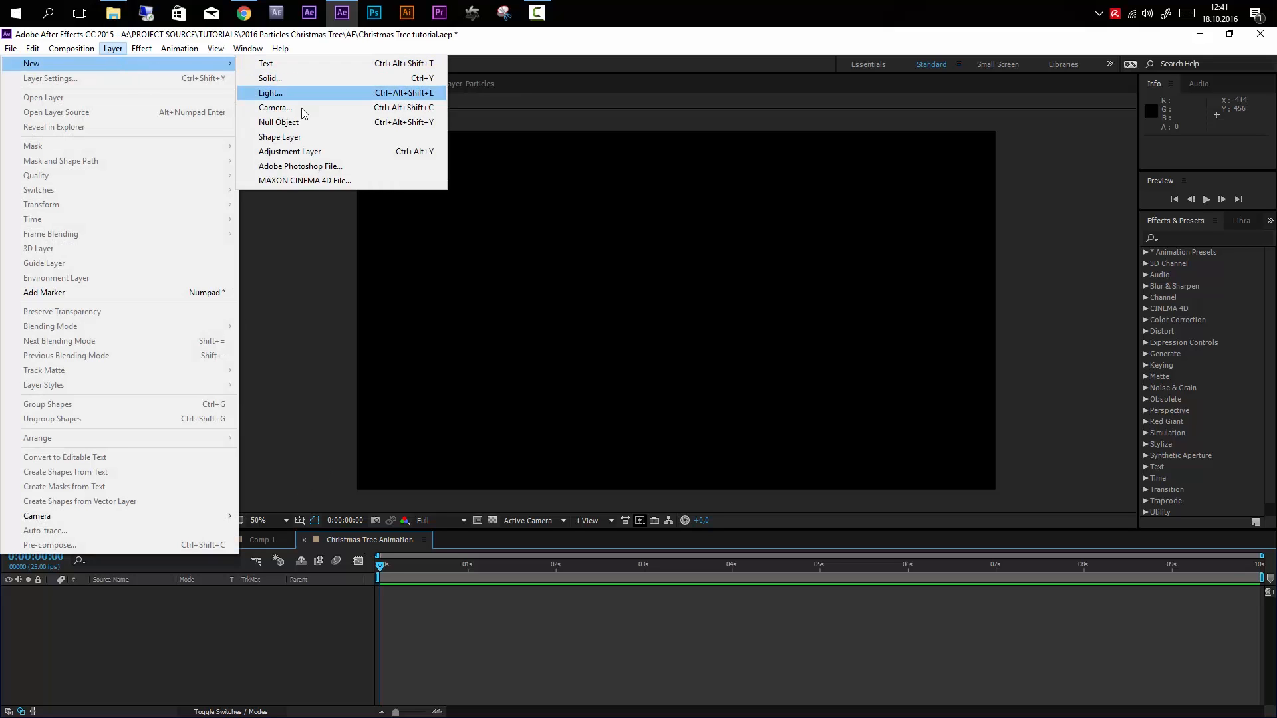
click(316, 181)
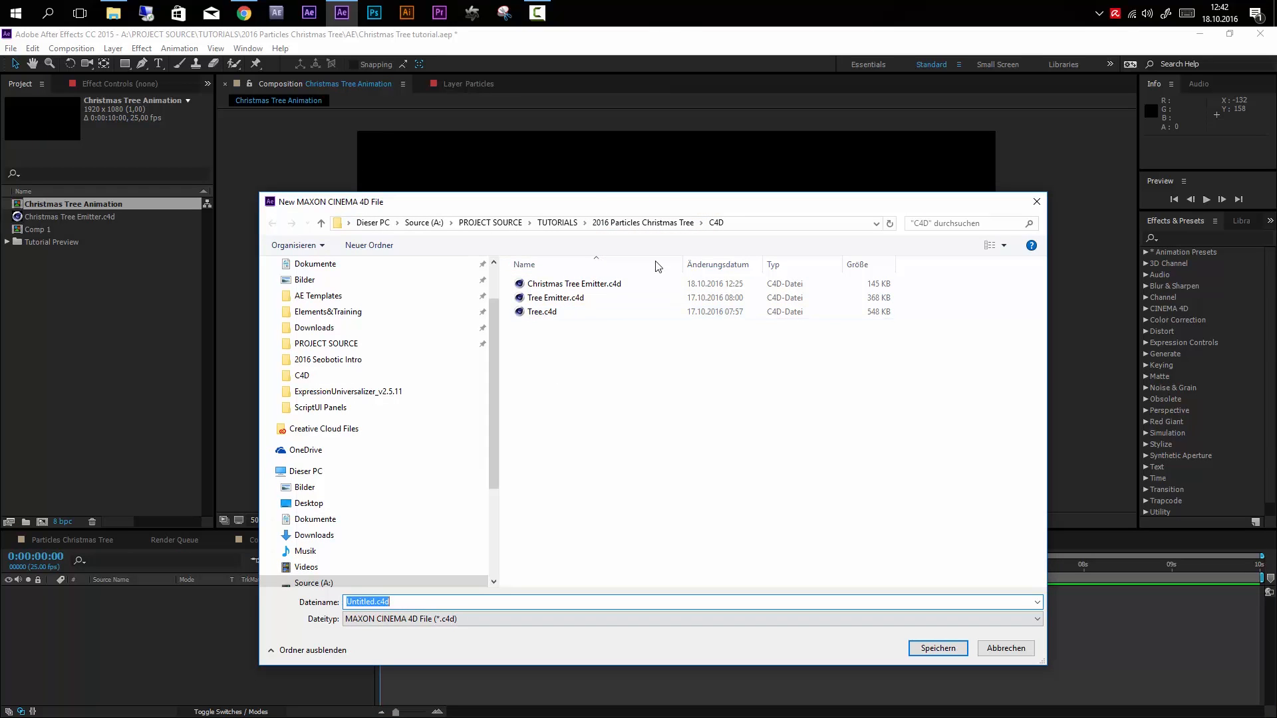
drag(375, 604, 345, 602)
click(605, 286)
click(941, 649)
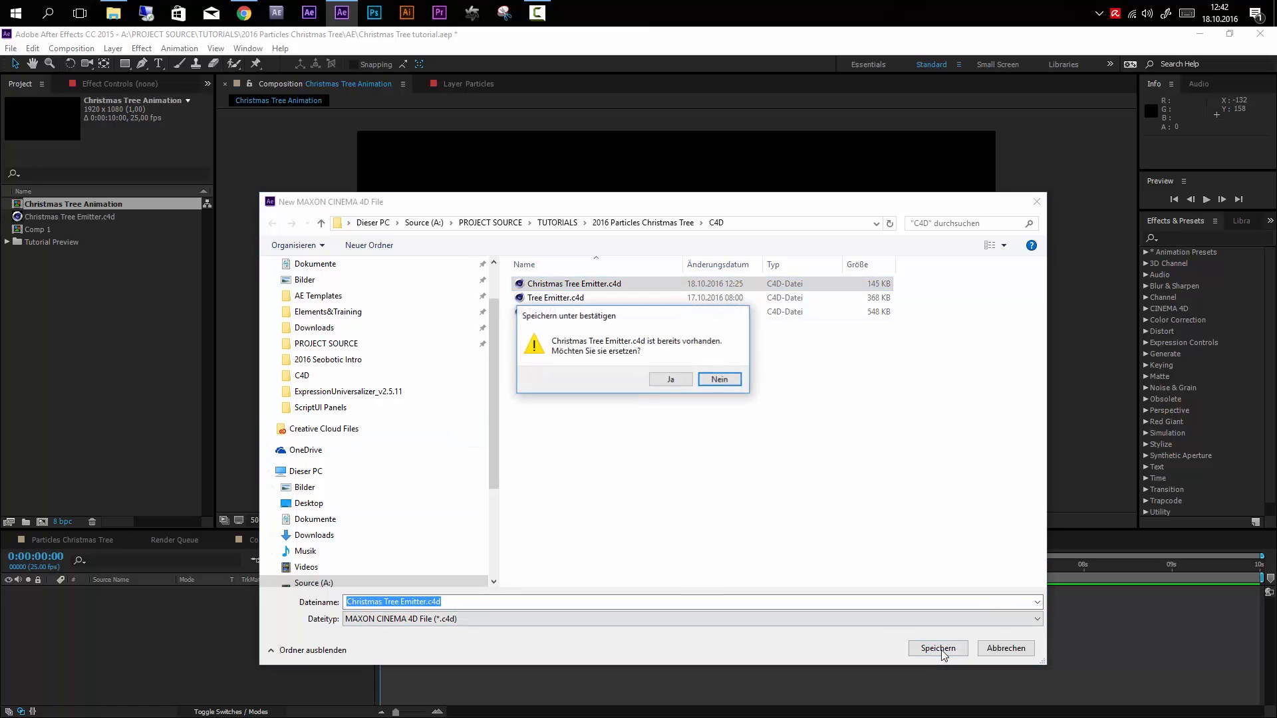
click(671, 381)
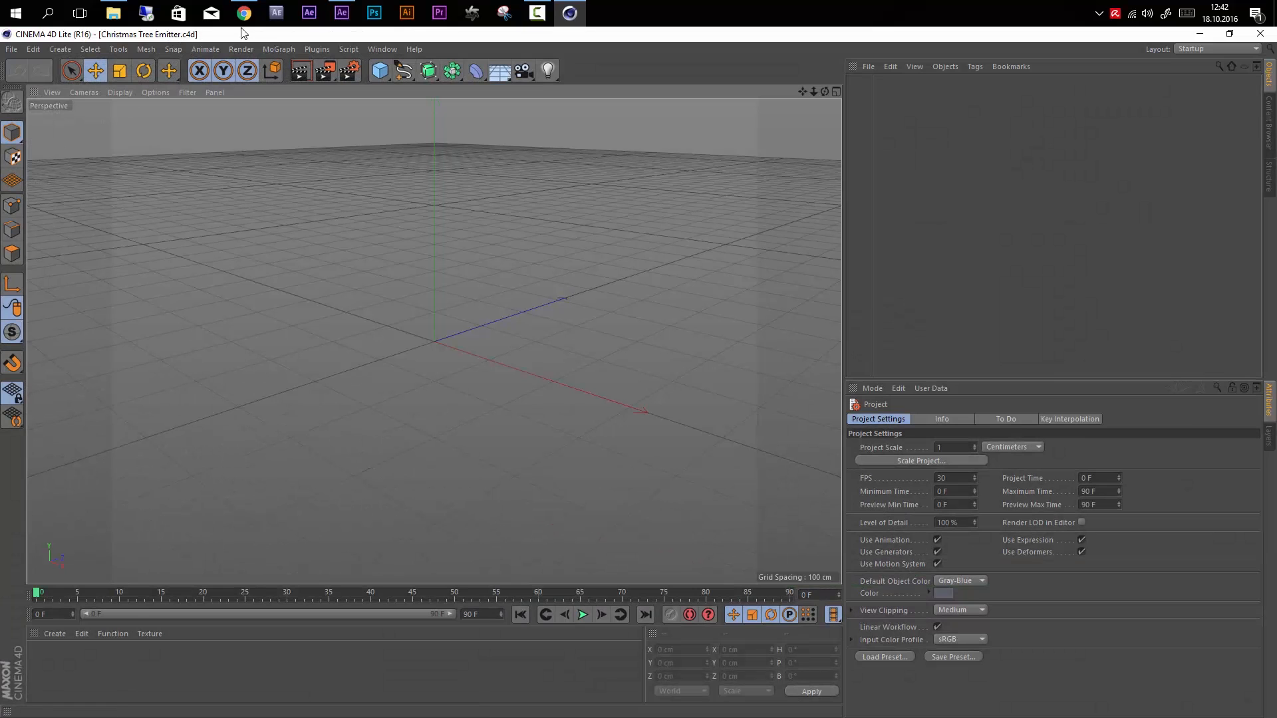
click(346, 15)
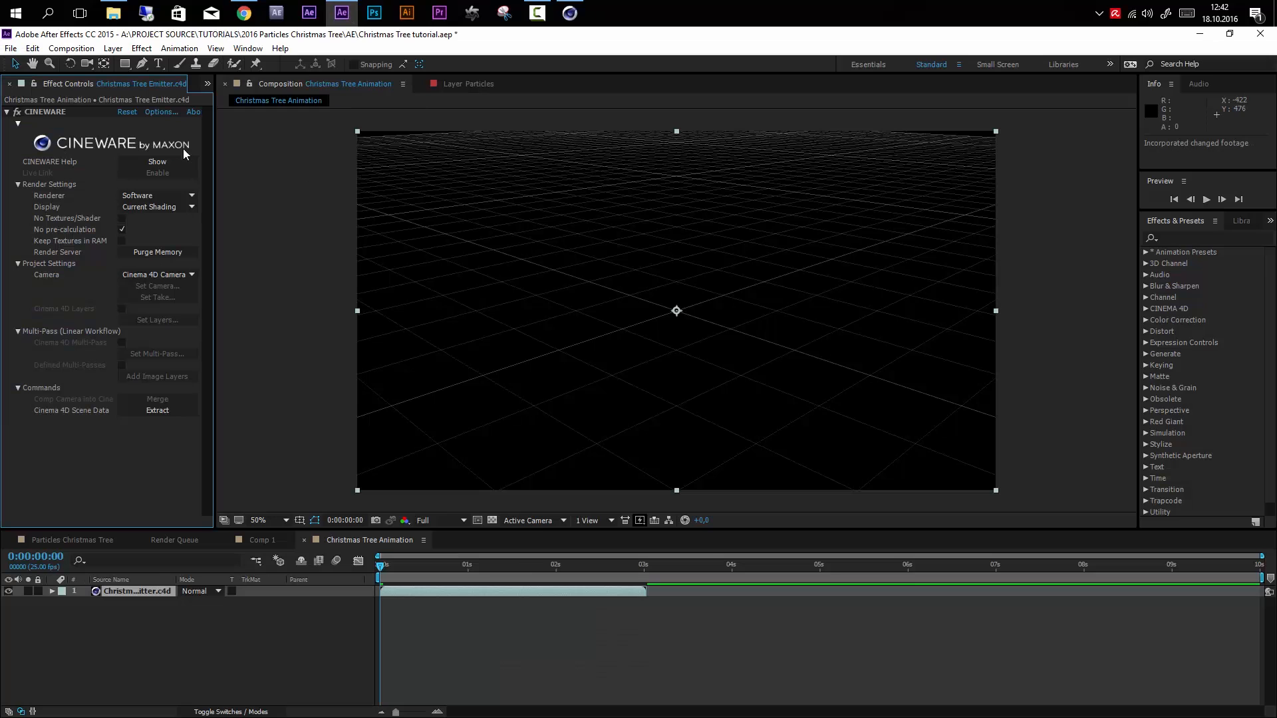
- Switch to Cinema 4D Lite and set the render output to the Film/Video preset HDTV 1080 25
click(570, 13)
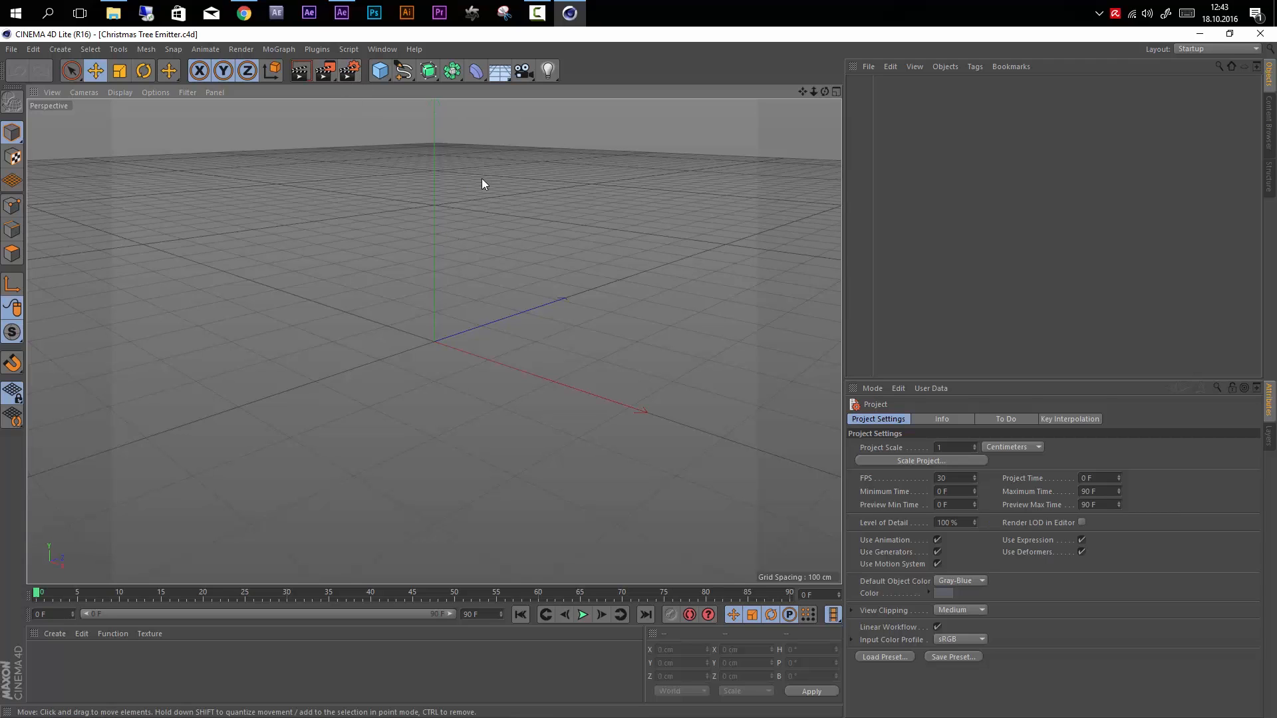
click(347, 71)
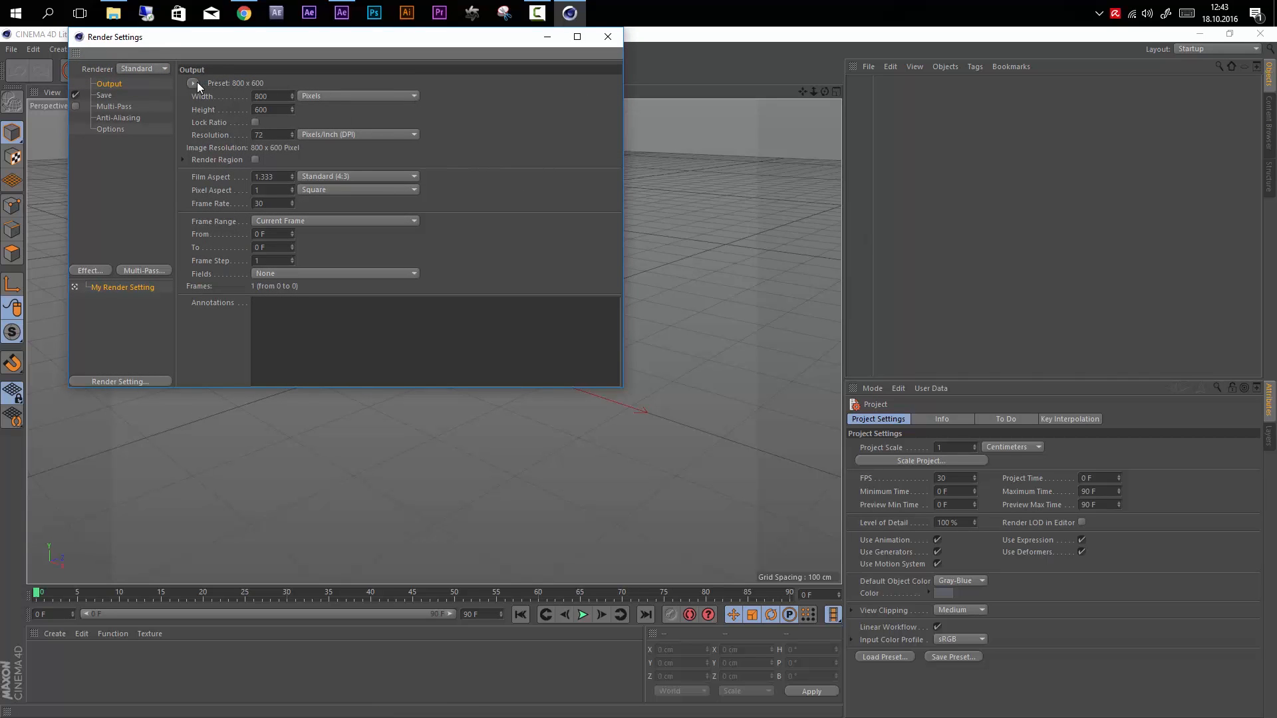
click(608, 38)
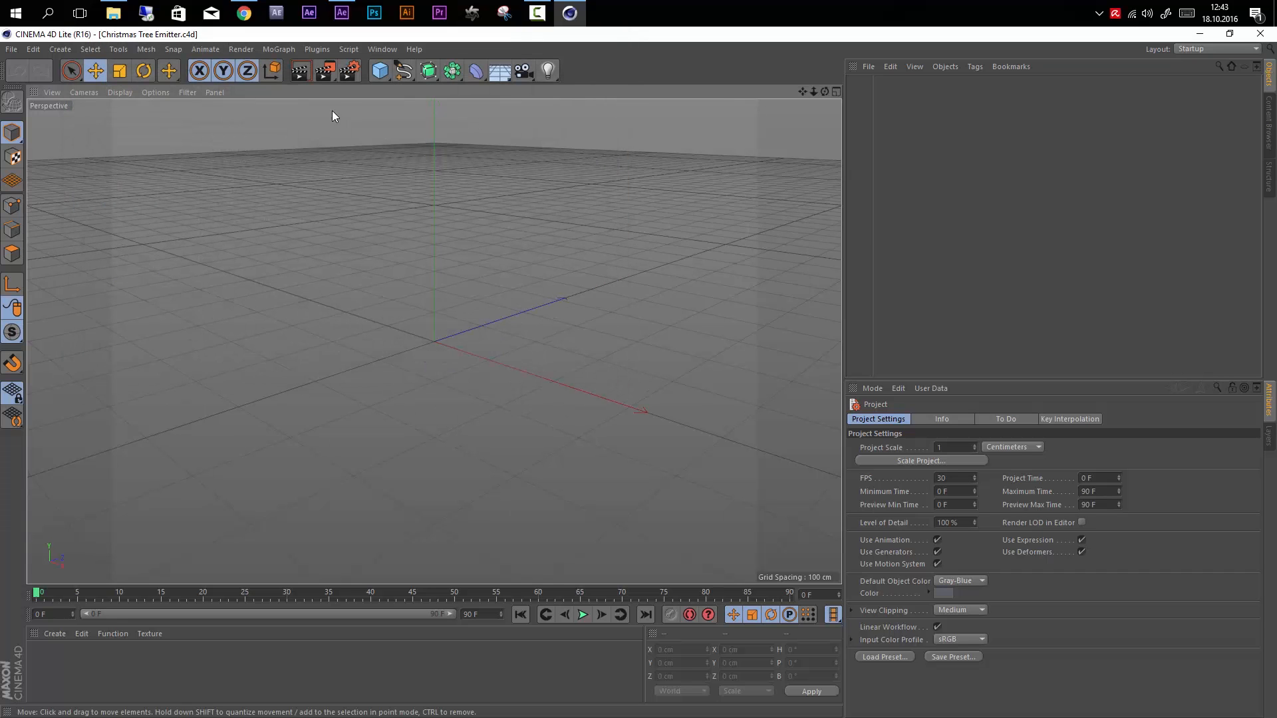
click(348, 70)
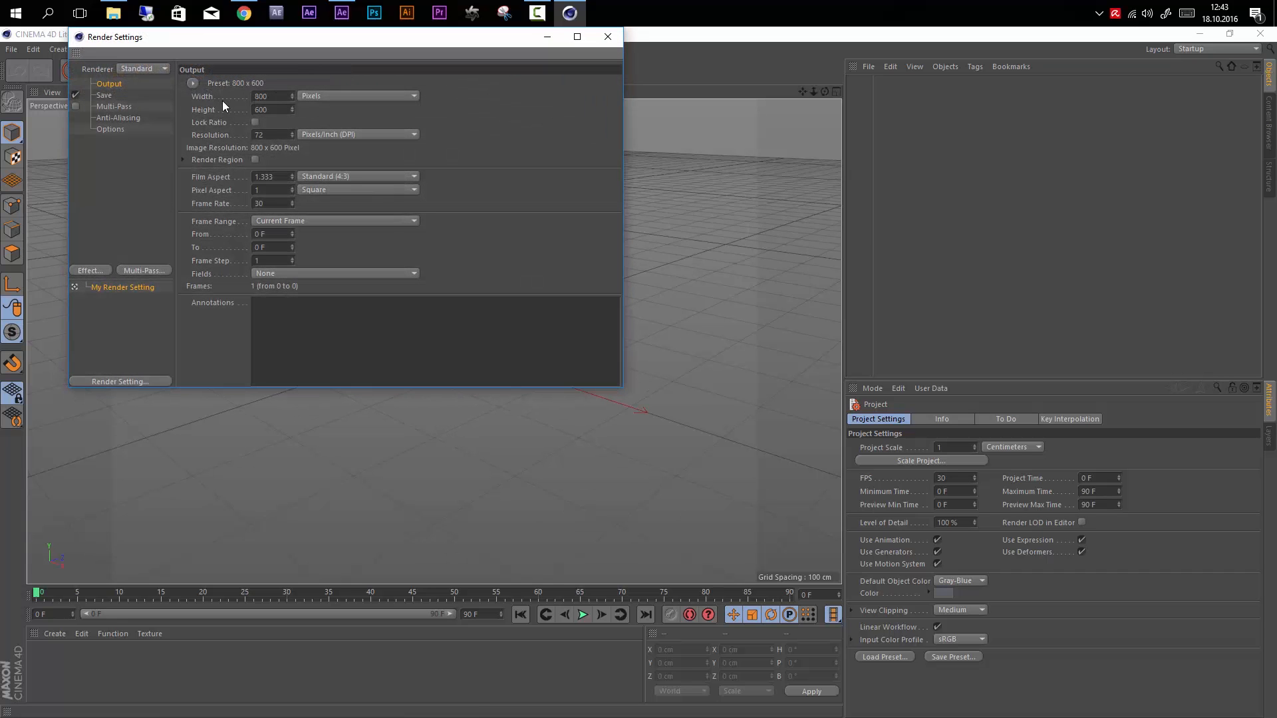
click(194, 84)
mouse_move(227, 124)
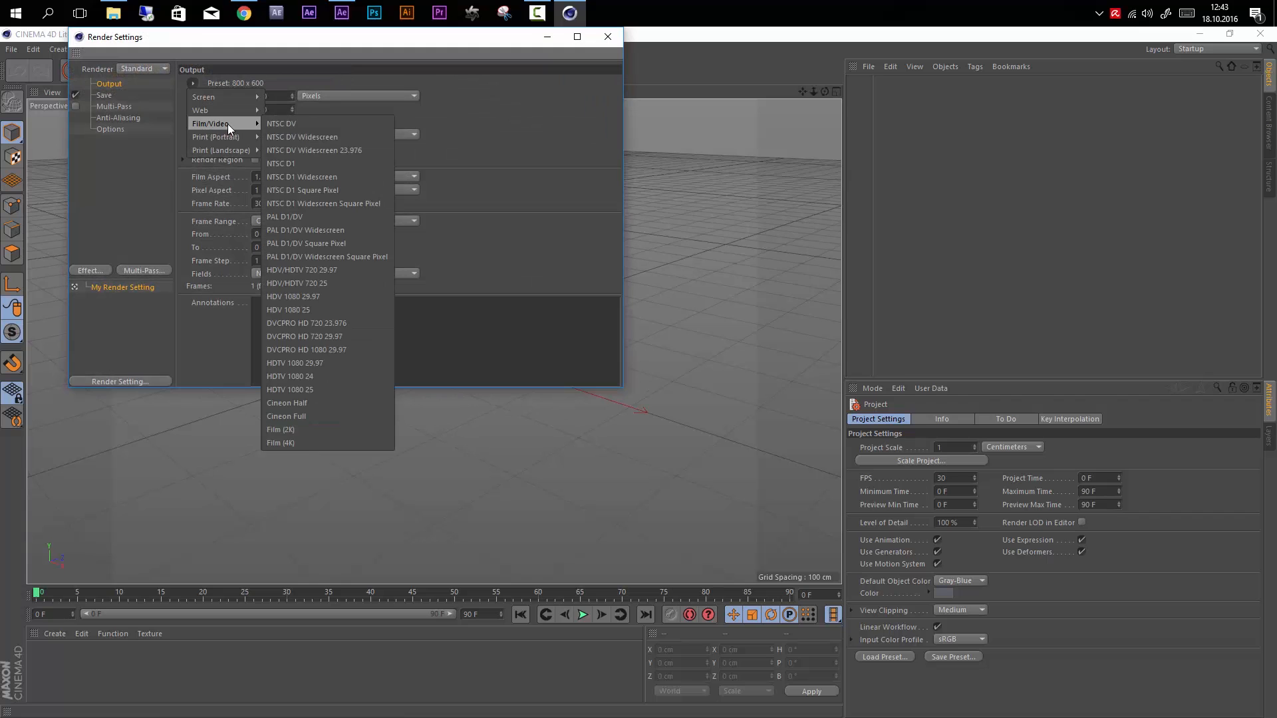
click(304, 389)
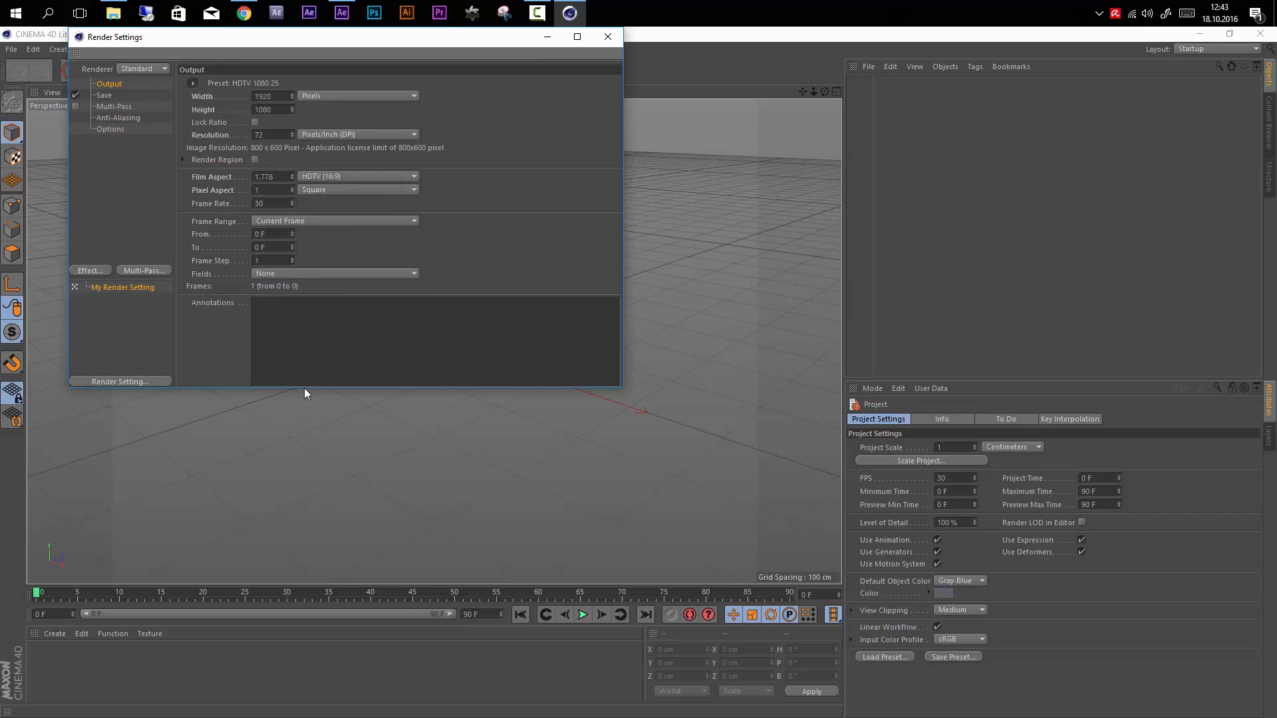
click(608, 37)
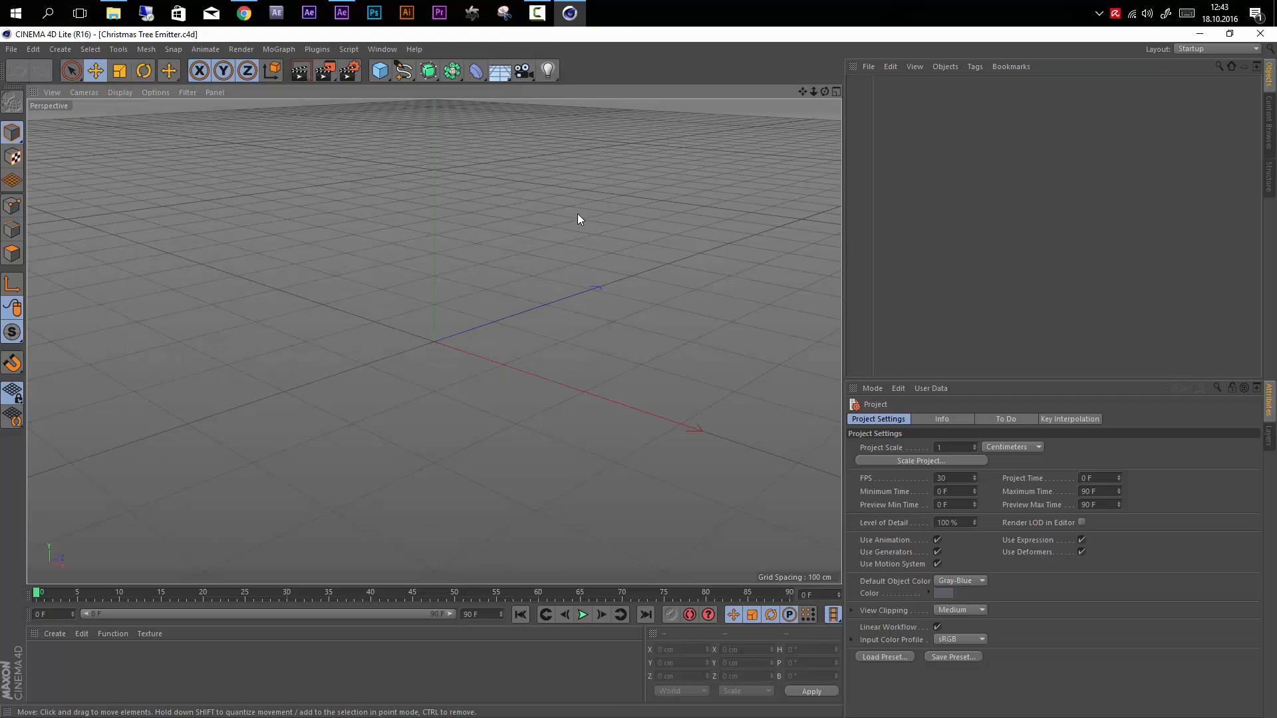
- Add a Helix spline to the scene and set its plane to XZ so it stands upright
click(408, 75)
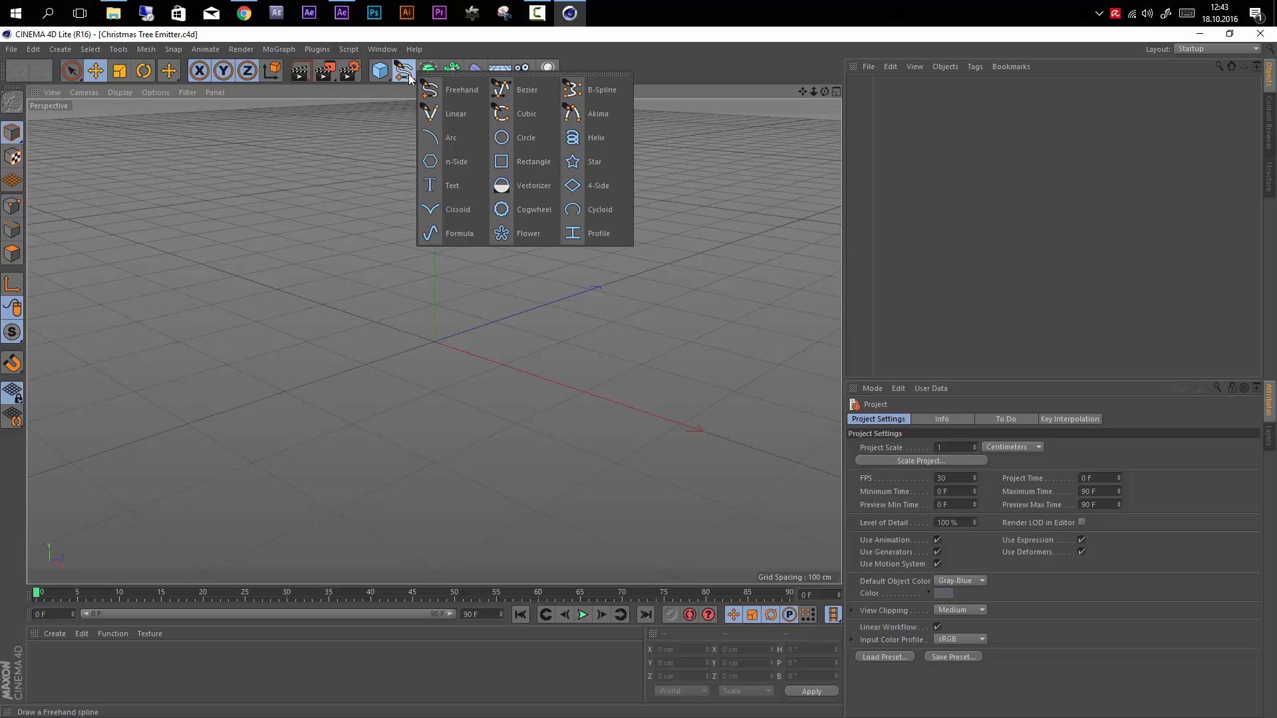
click(598, 138)
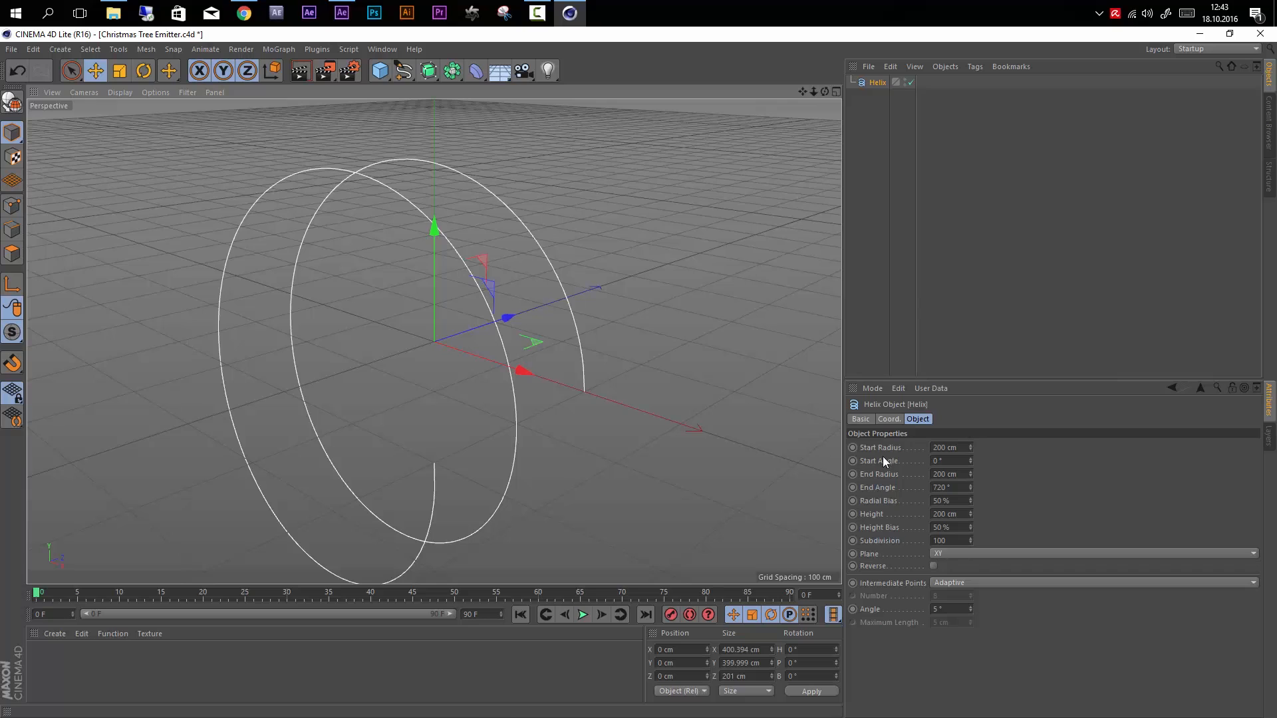
click(1269, 391)
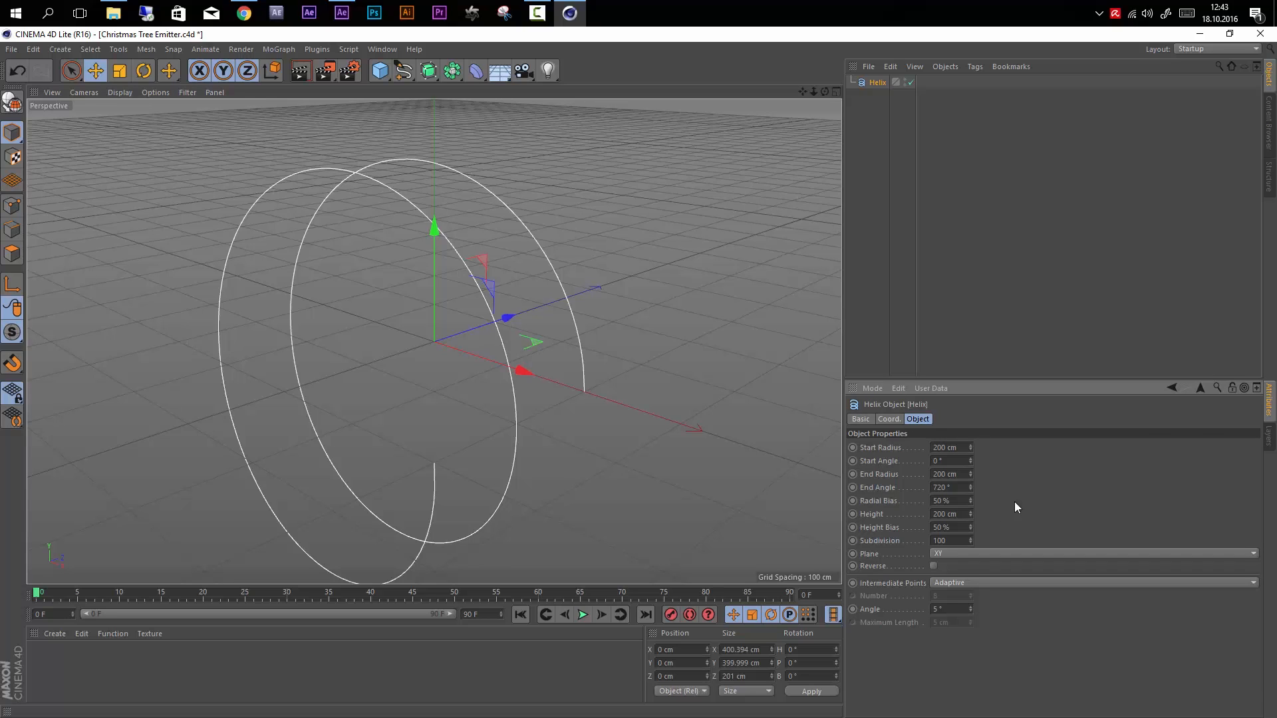
click(947, 554)
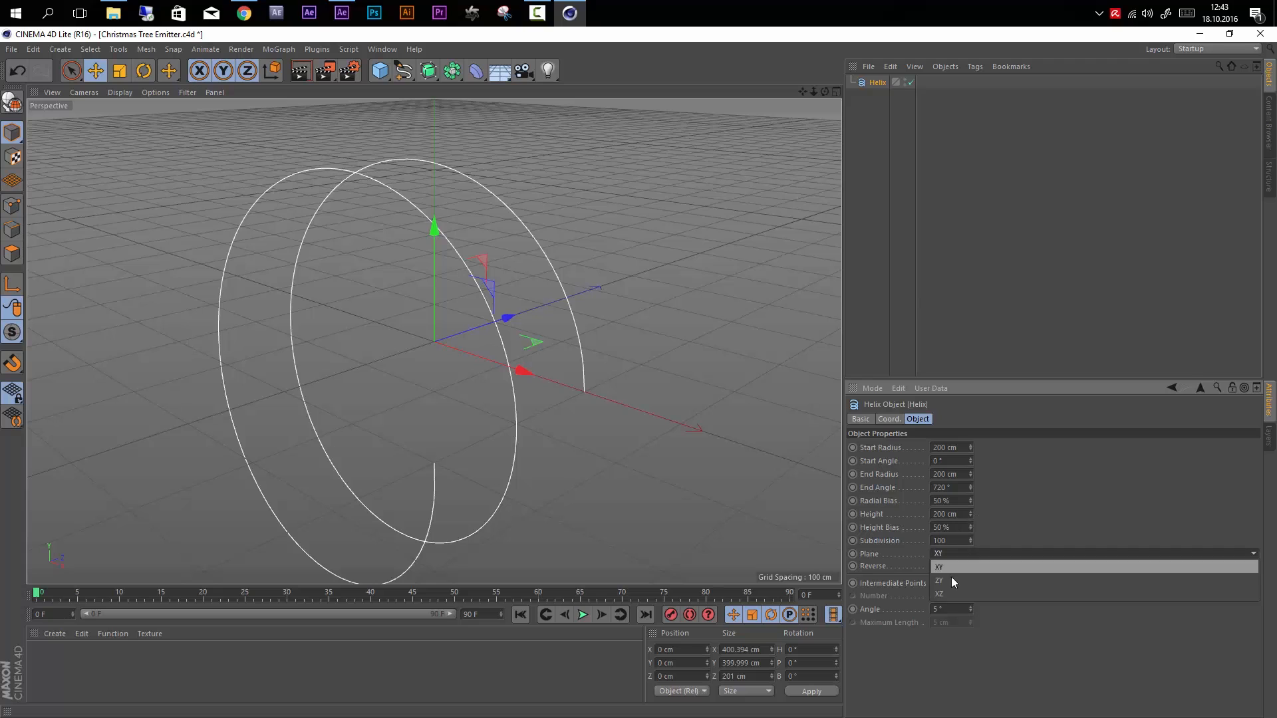
click(941, 594)
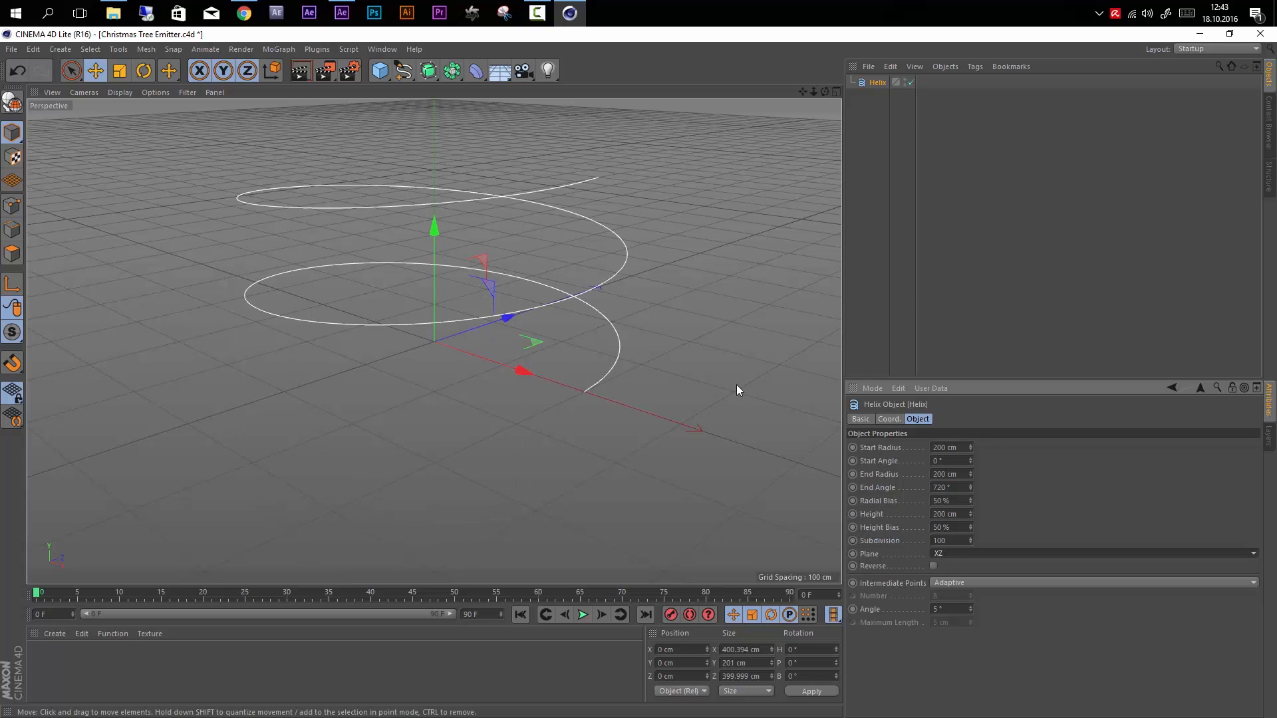
- Set the helix's end radius to 0 cm and its end angle to 1800°
drag(970, 478, 891, 479)
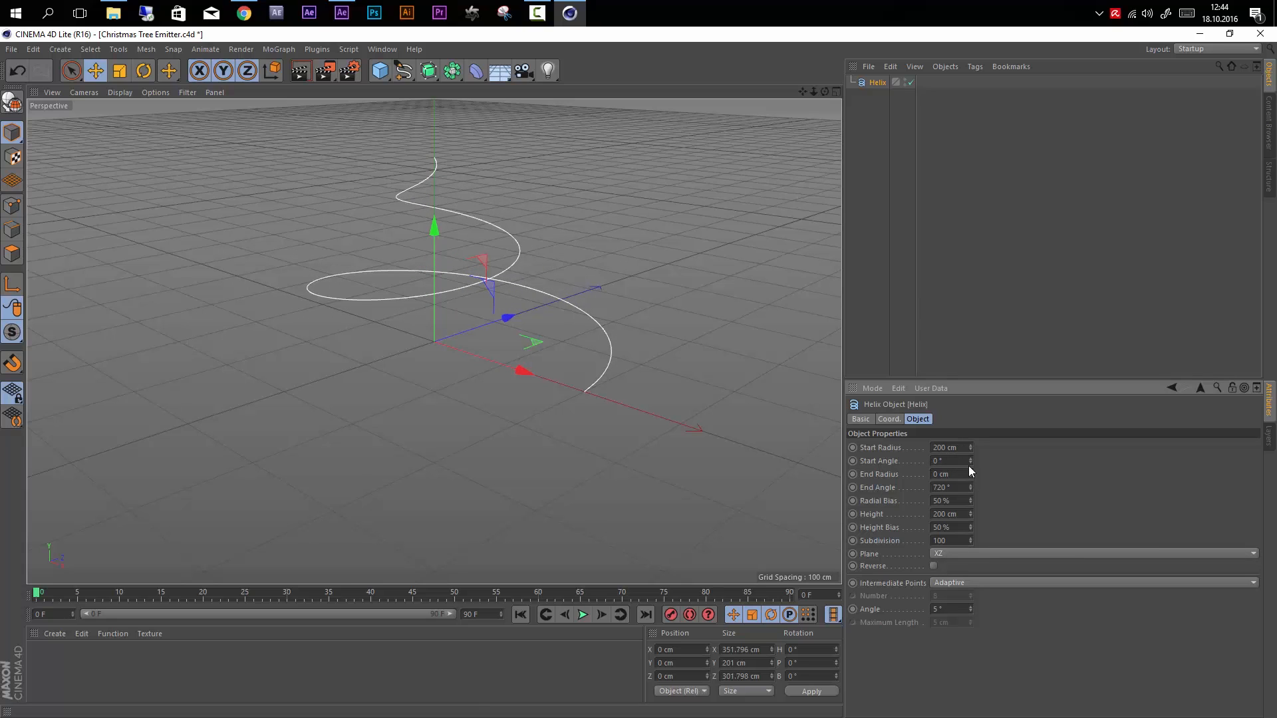
drag(953, 488, 922, 487)
text(1800)
key(Return)
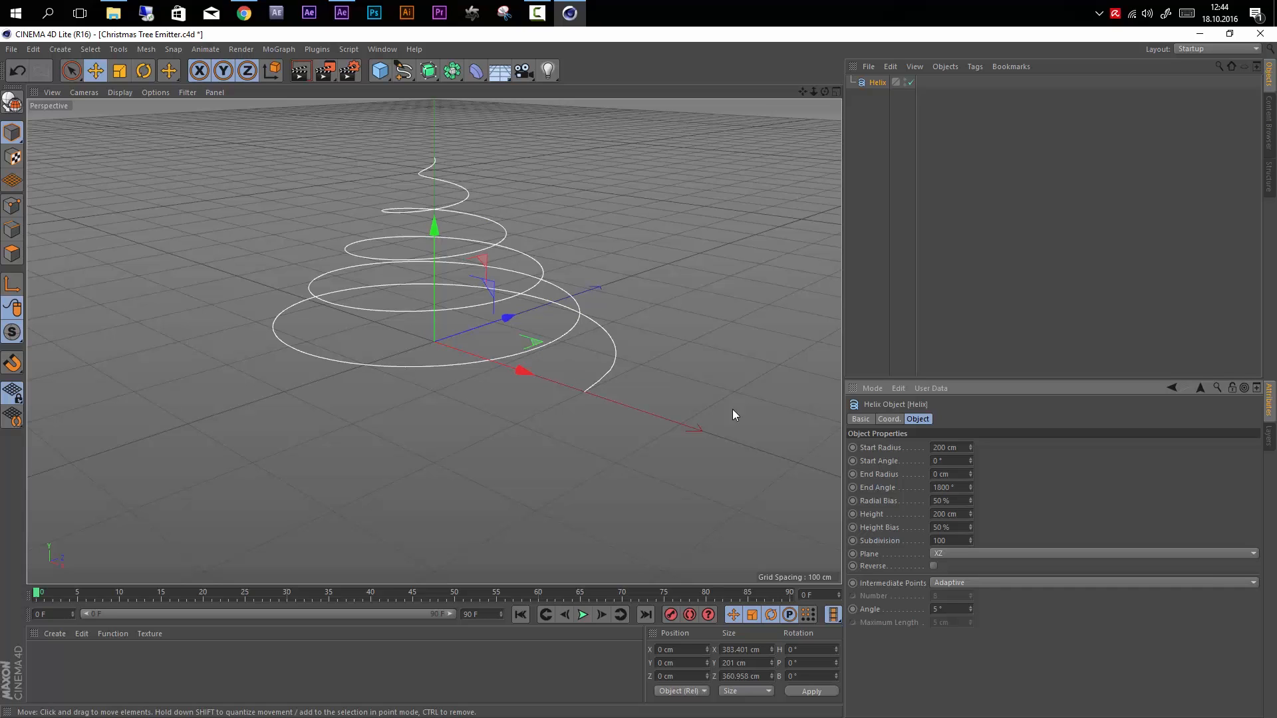
- Try a larger helix end angle of 2945° for more windings, and restore it to 1800°
double_click(958, 487)
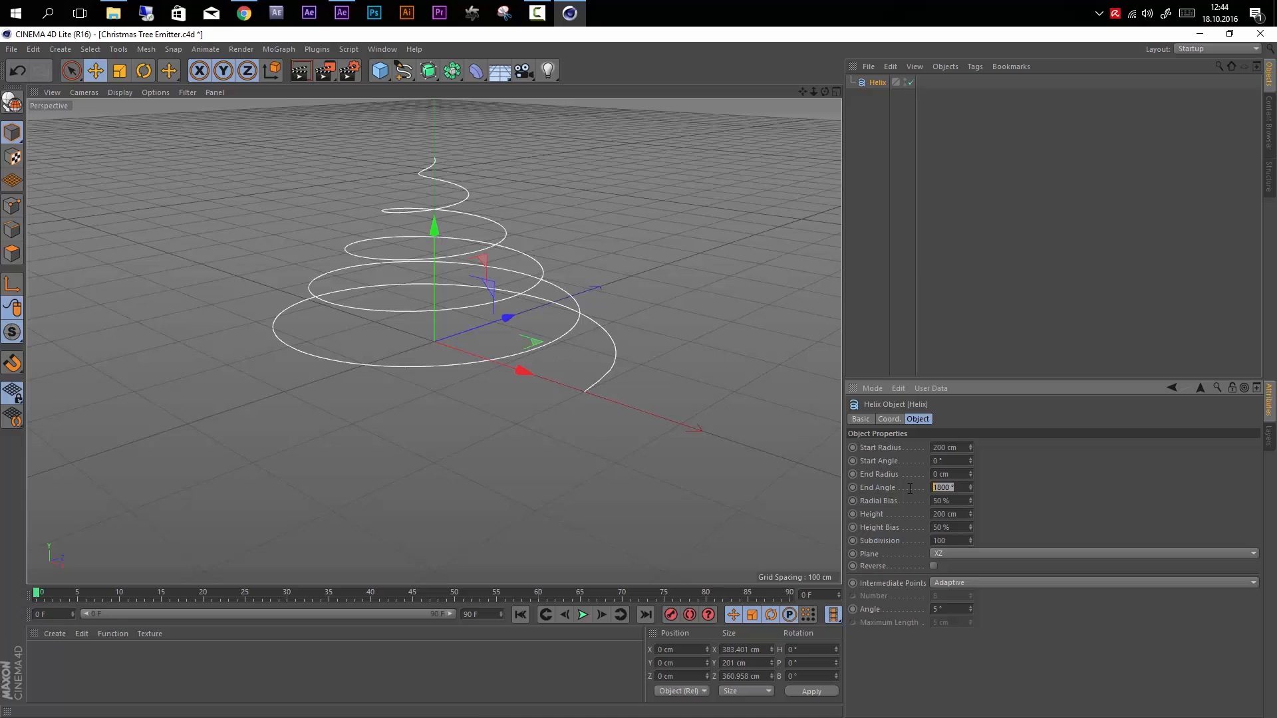
drag(970, 488, 971, 426)
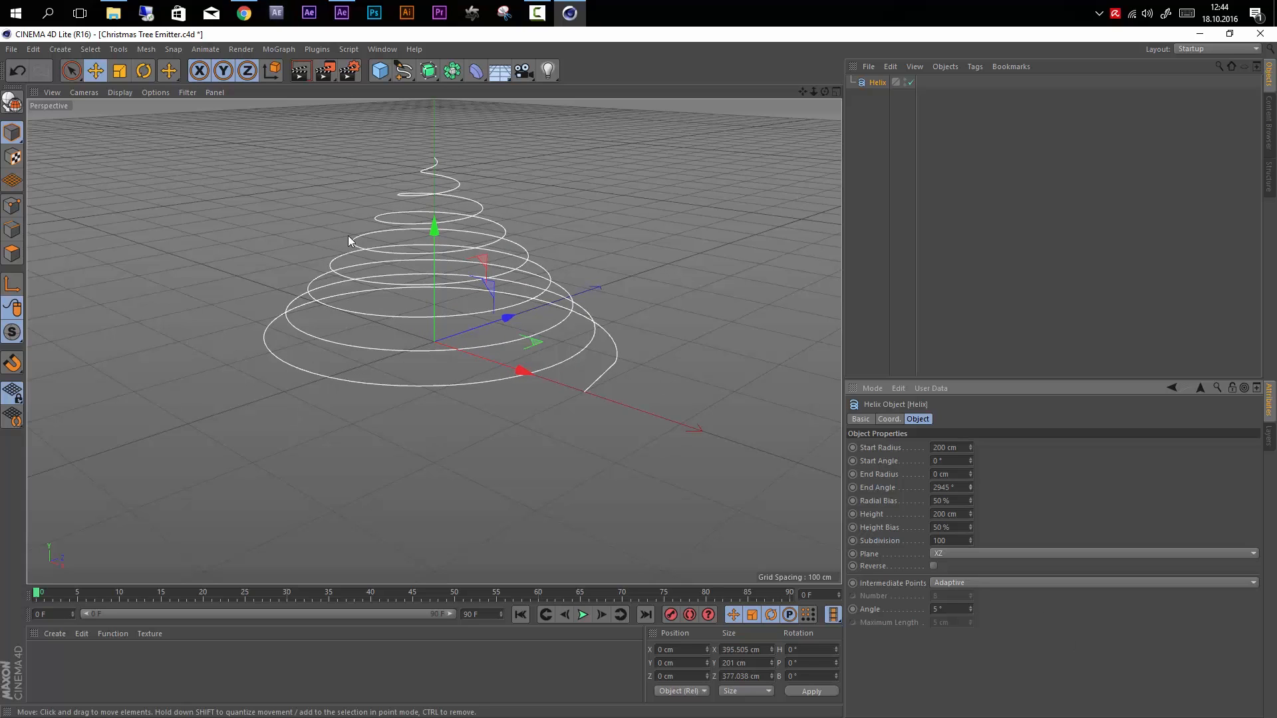
key(ctrl+z)
double_click(958, 487)
text(1800)
key(Return)
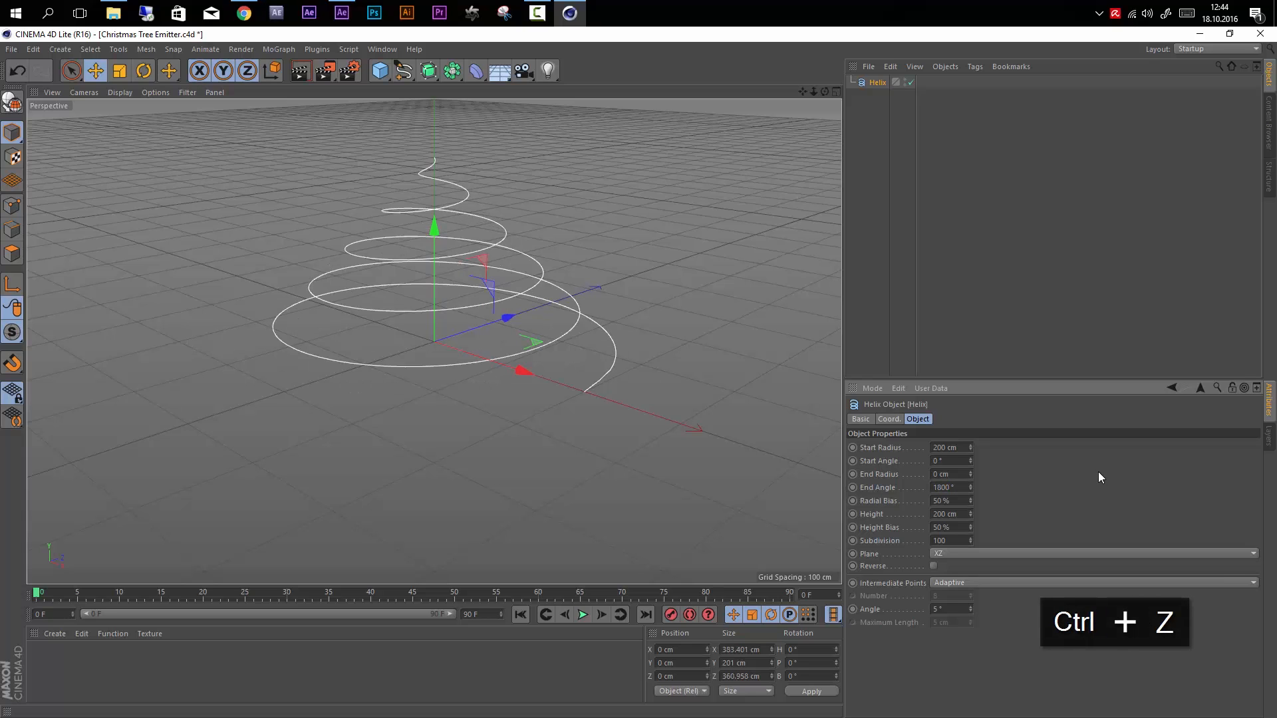
- Set the helix's height to 400 cm
double_click(963, 515)
text(40)
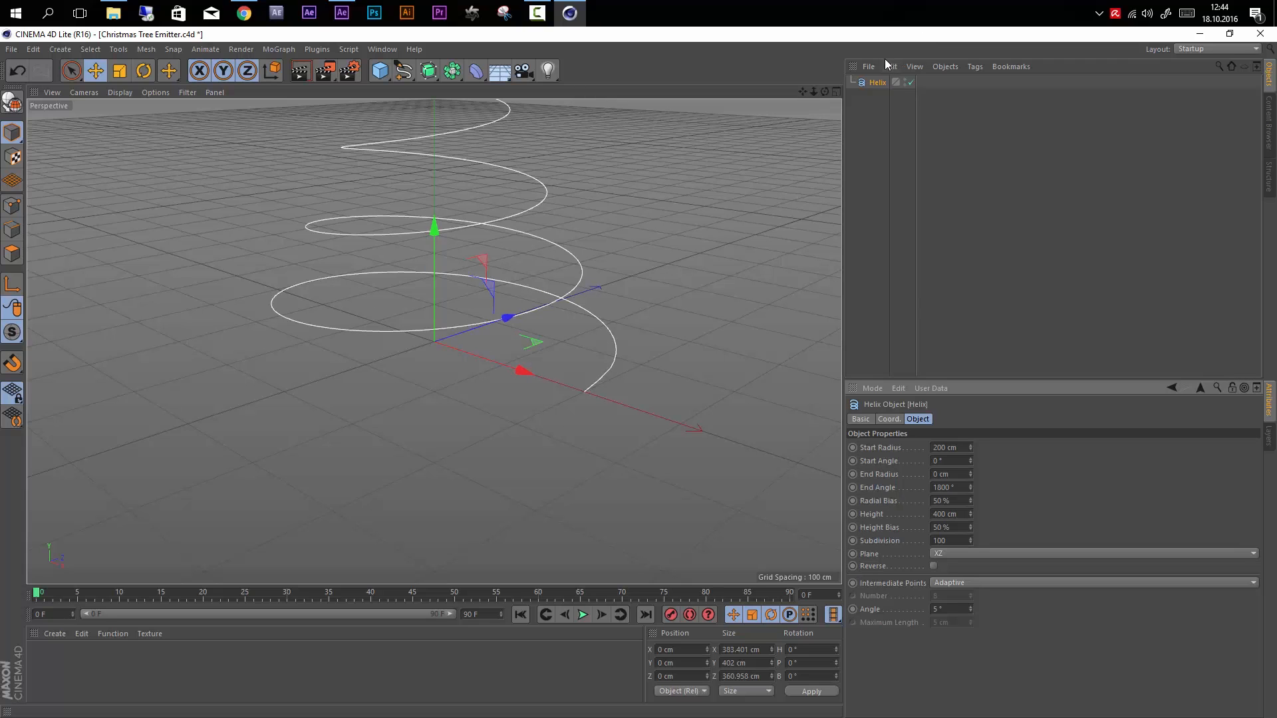
- Add a camera to the scene and set its X, Y and Z position to 0 cm
click(525, 72)
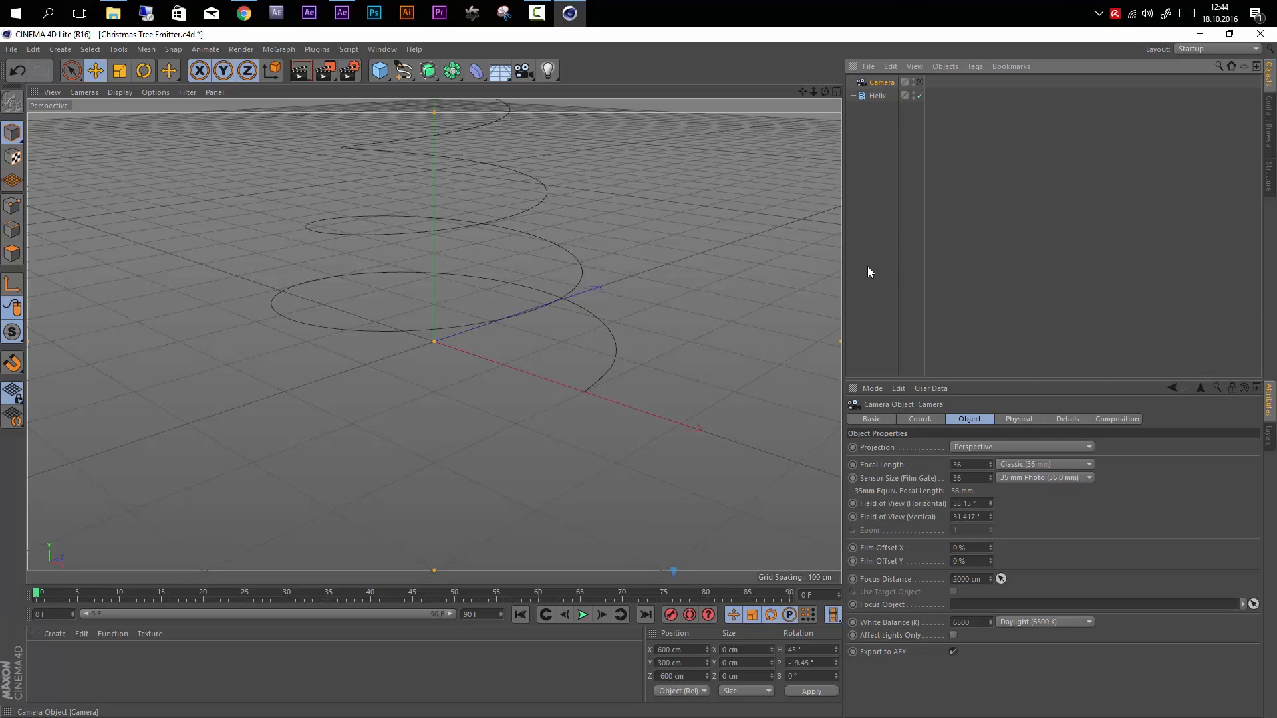
click(918, 420)
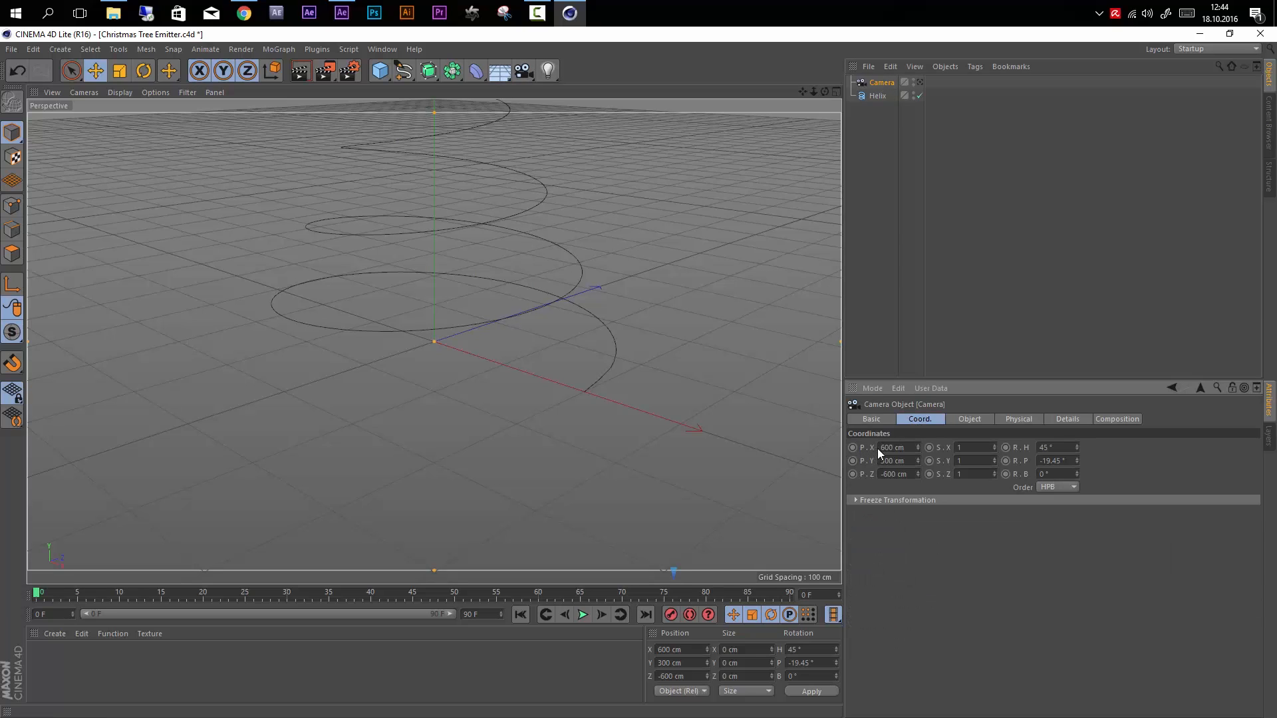
double_click(902, 447)
text(0)
key(Tab)
text(0)
key(Tab)
text(0)
key(Tab)
key(Tab)
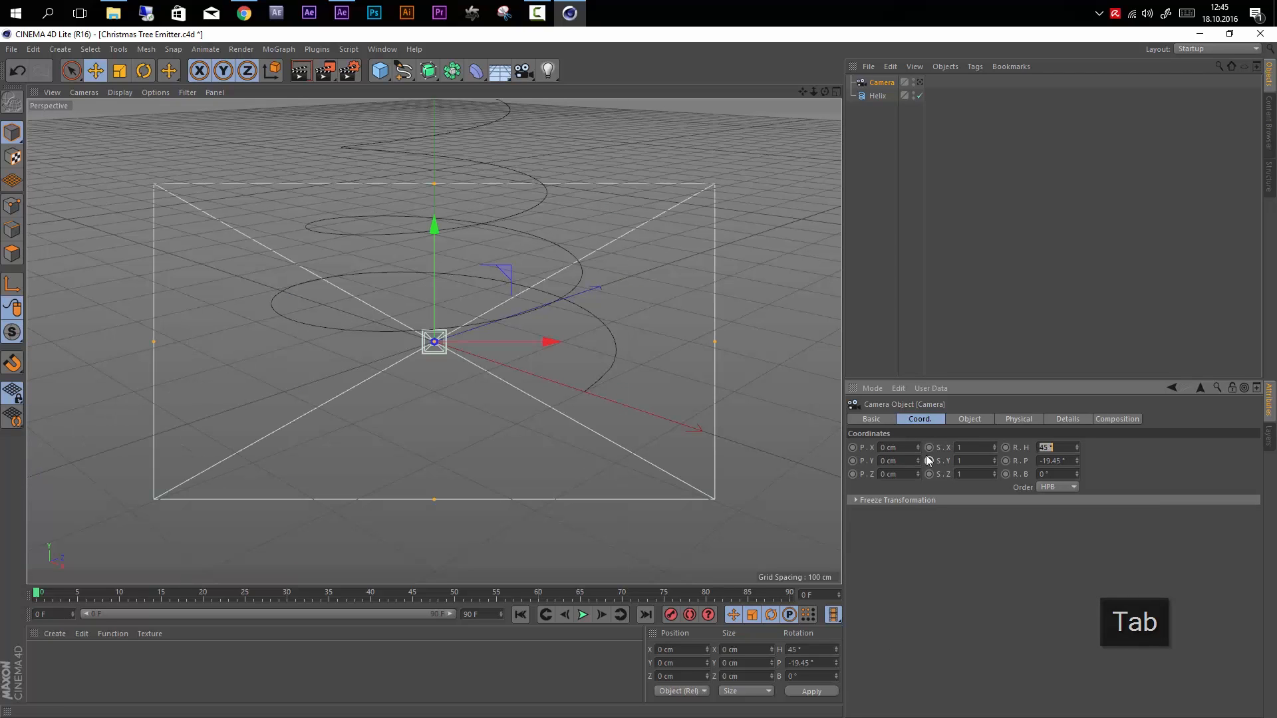
- Set the camera's heading and pitch rotation to 0°
text(0)
key(Tab)
text(0)
key(Tab)
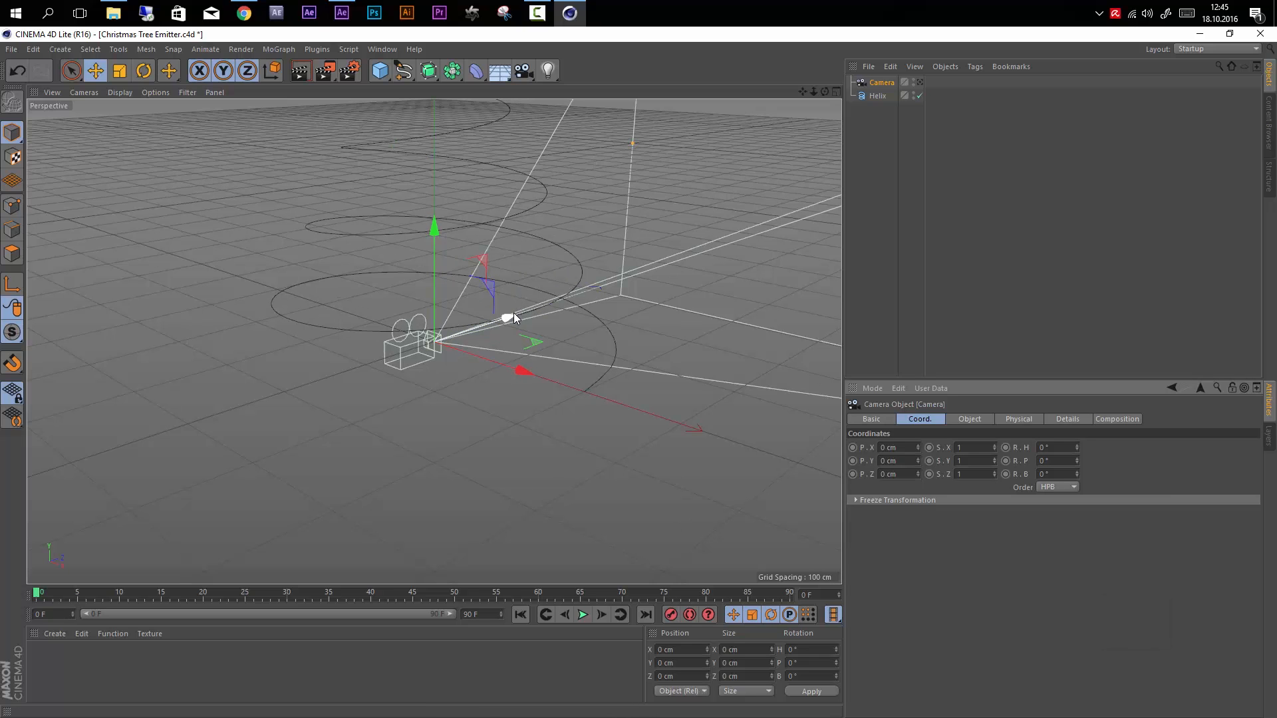
- Move the camera back along the Z axis to about -969 cm and look through it
drag(511, 314, 133, 425)
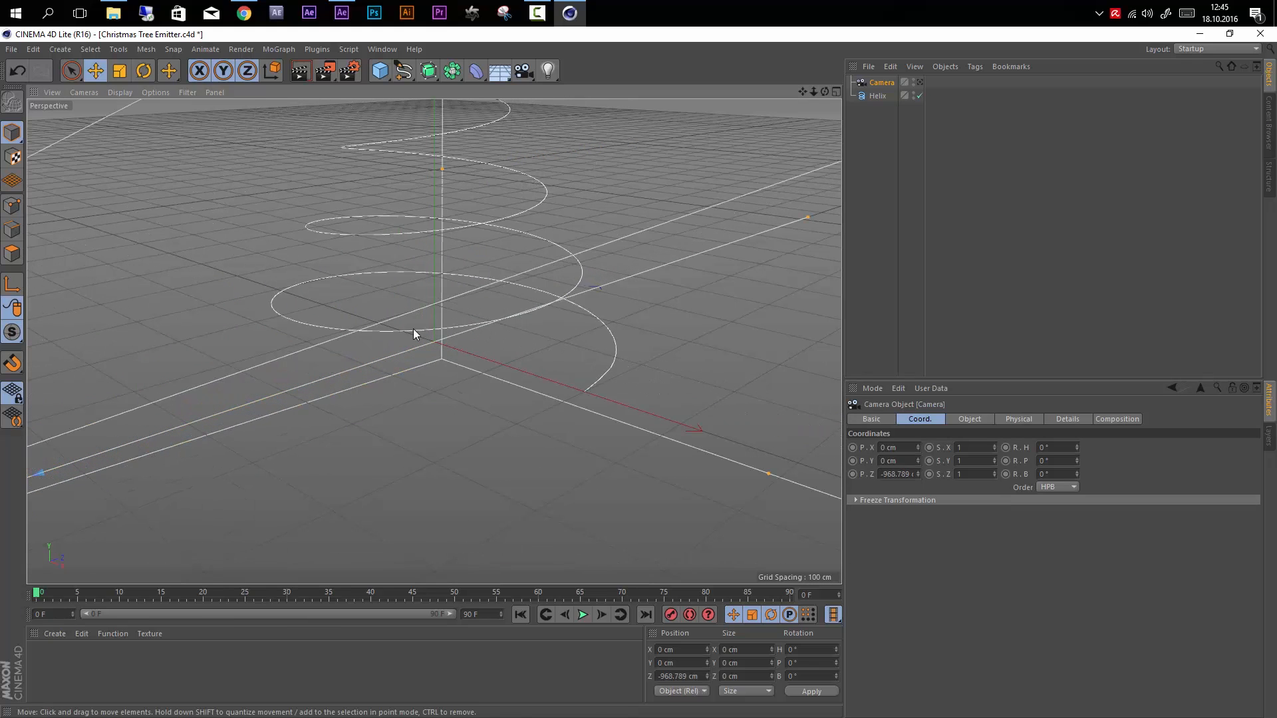
click(921, 82)
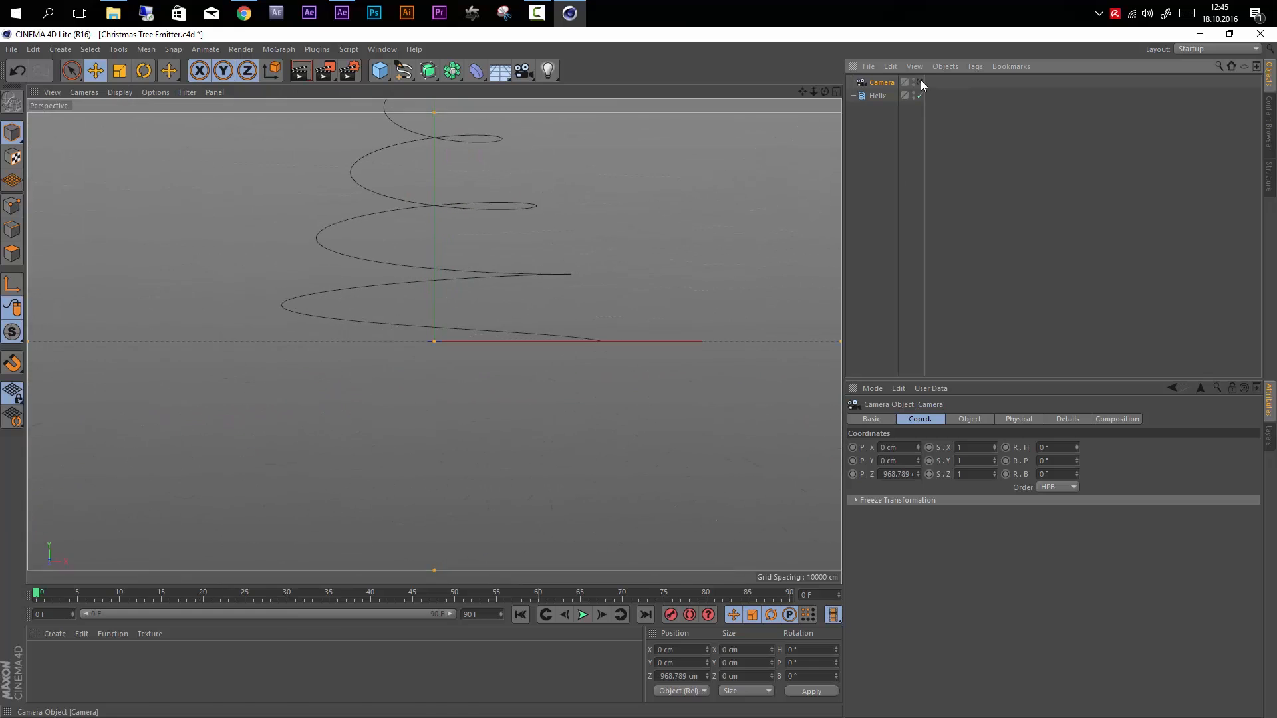
- Lower the helix along Y to about -180 cm so it fits the camera frame, and save the project
click(882, 95)
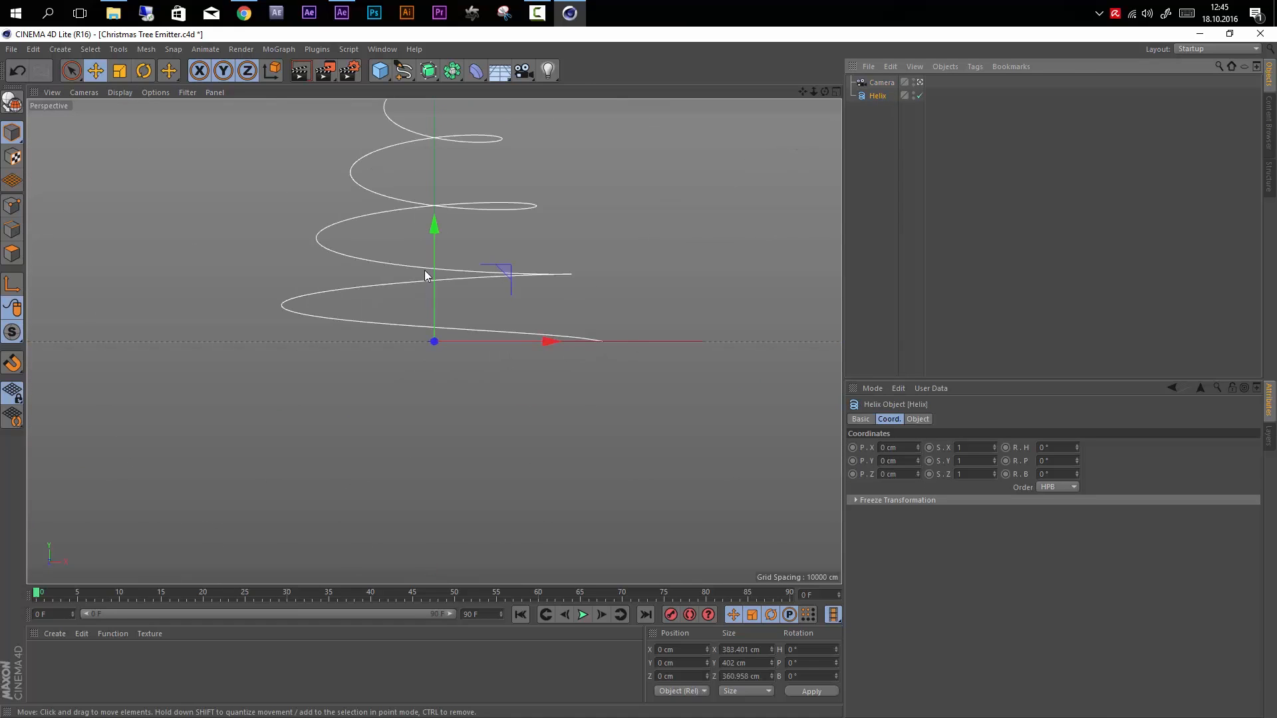
drag(434, 235, 422, 391)
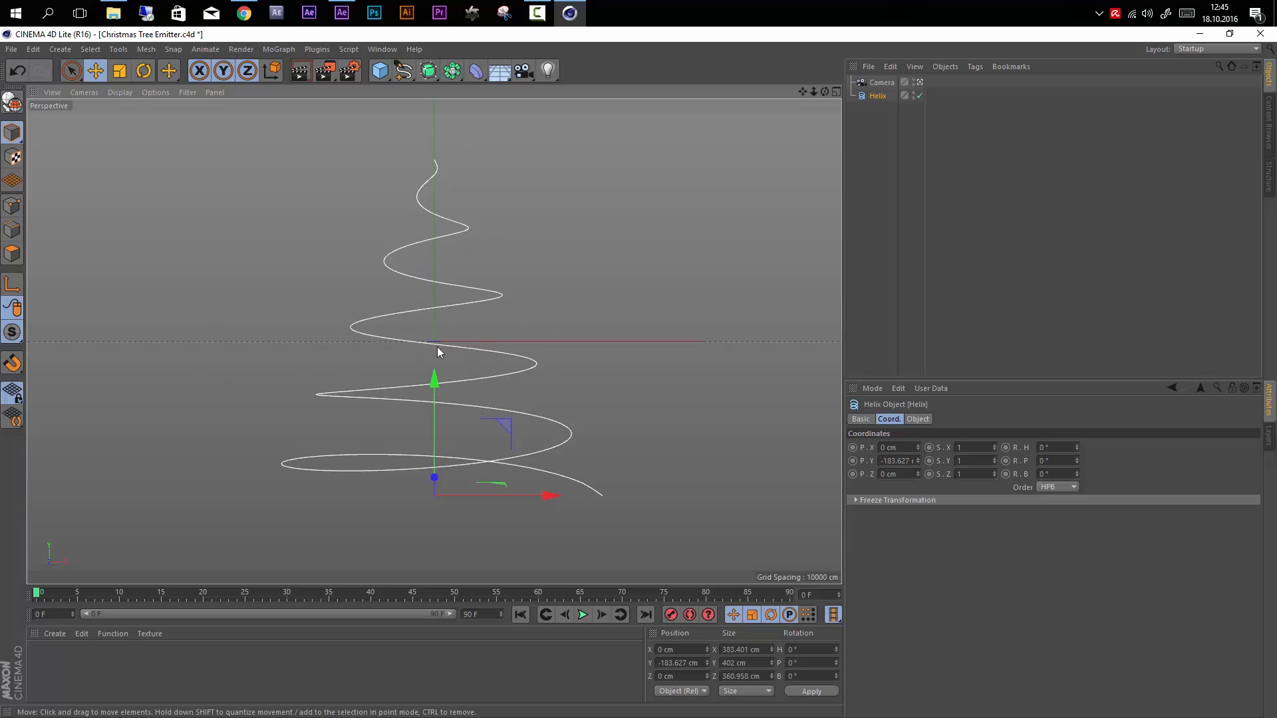
mouse_move(434, 381)
mouse_down()
mouse_move(434, 370)
mouse_move(433, 394)
mouse_move(436, 378)
mouse_up()
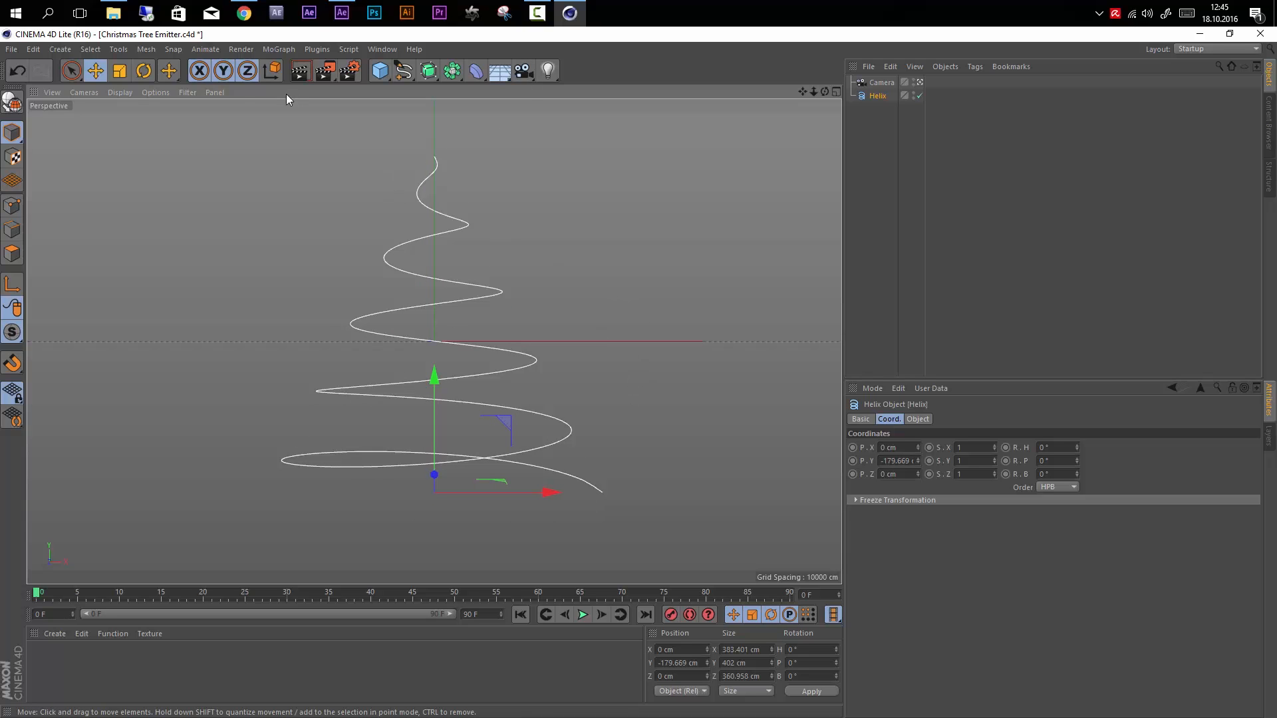
click(12, 49)
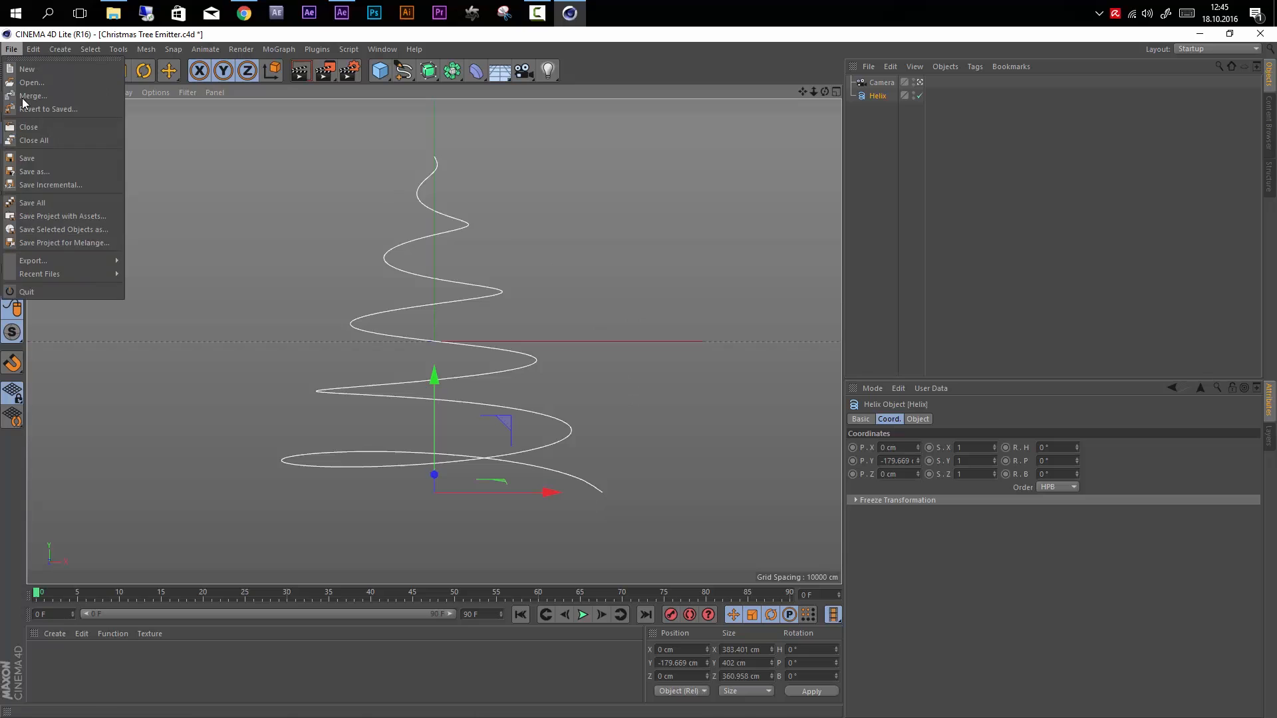
click(34, 160)
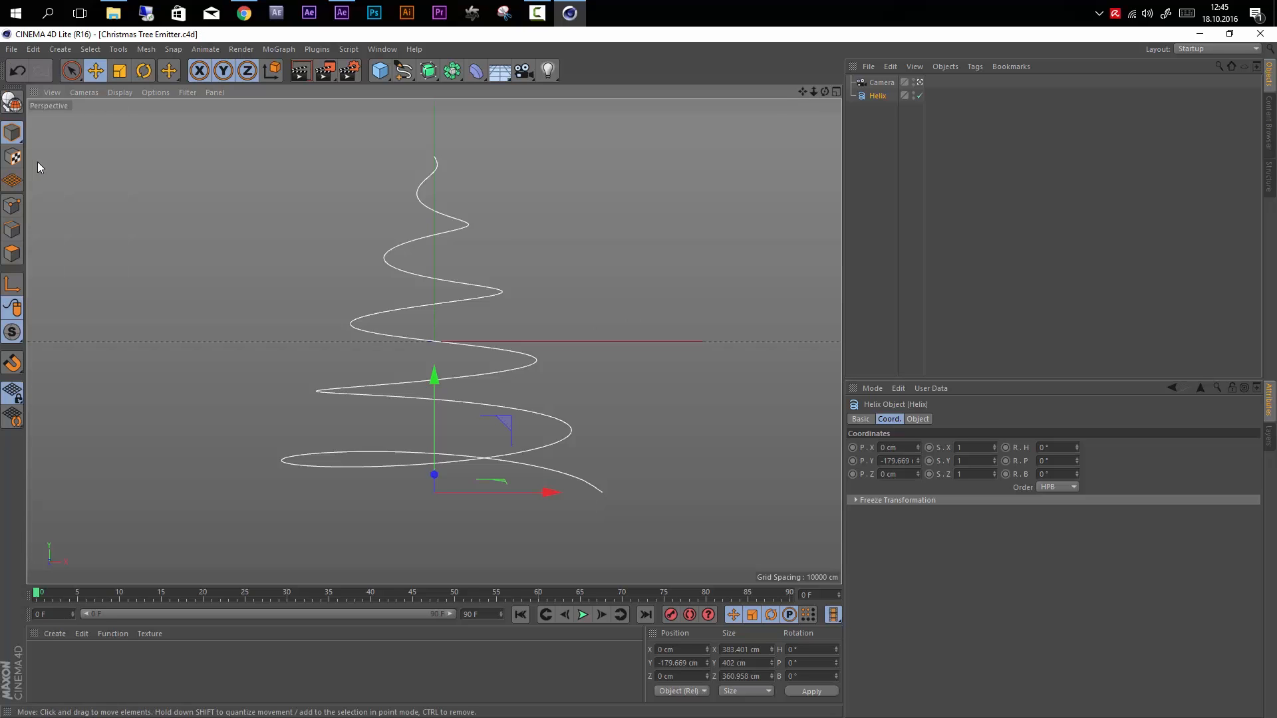
- Add a standard light to the scene and give it an Align to Spline tag
click(551, 72)
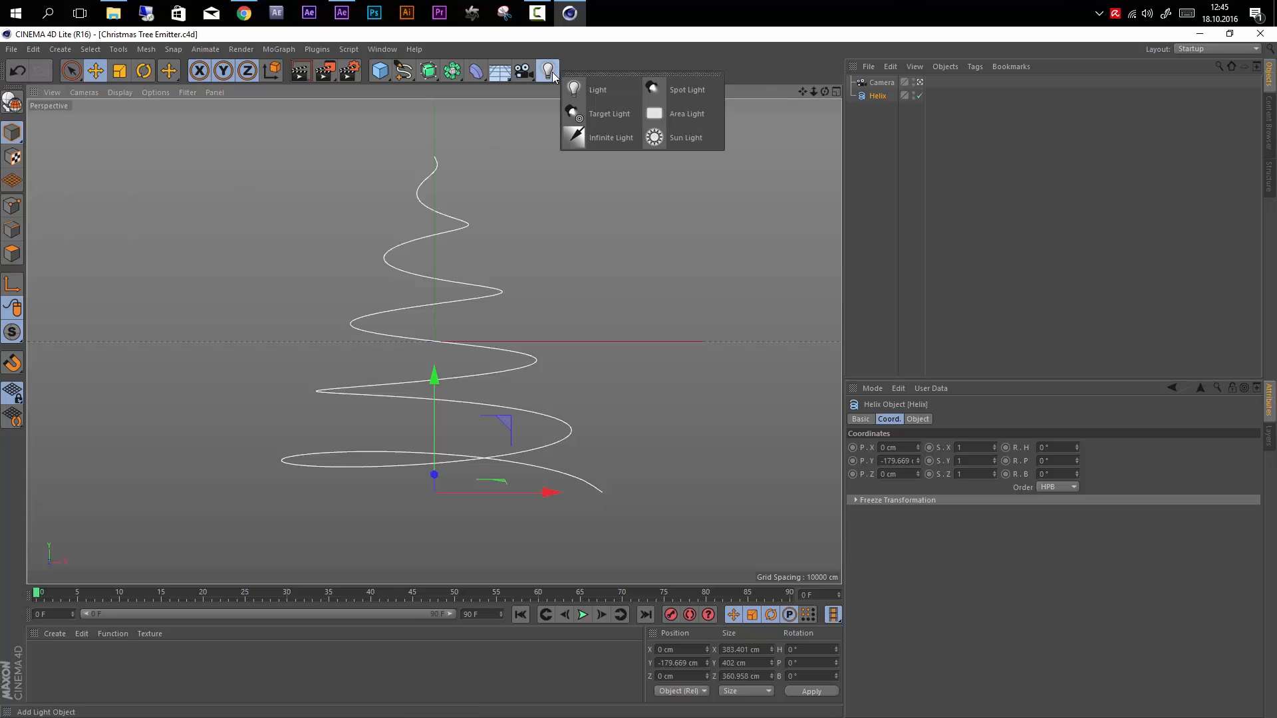
click(594, 91)
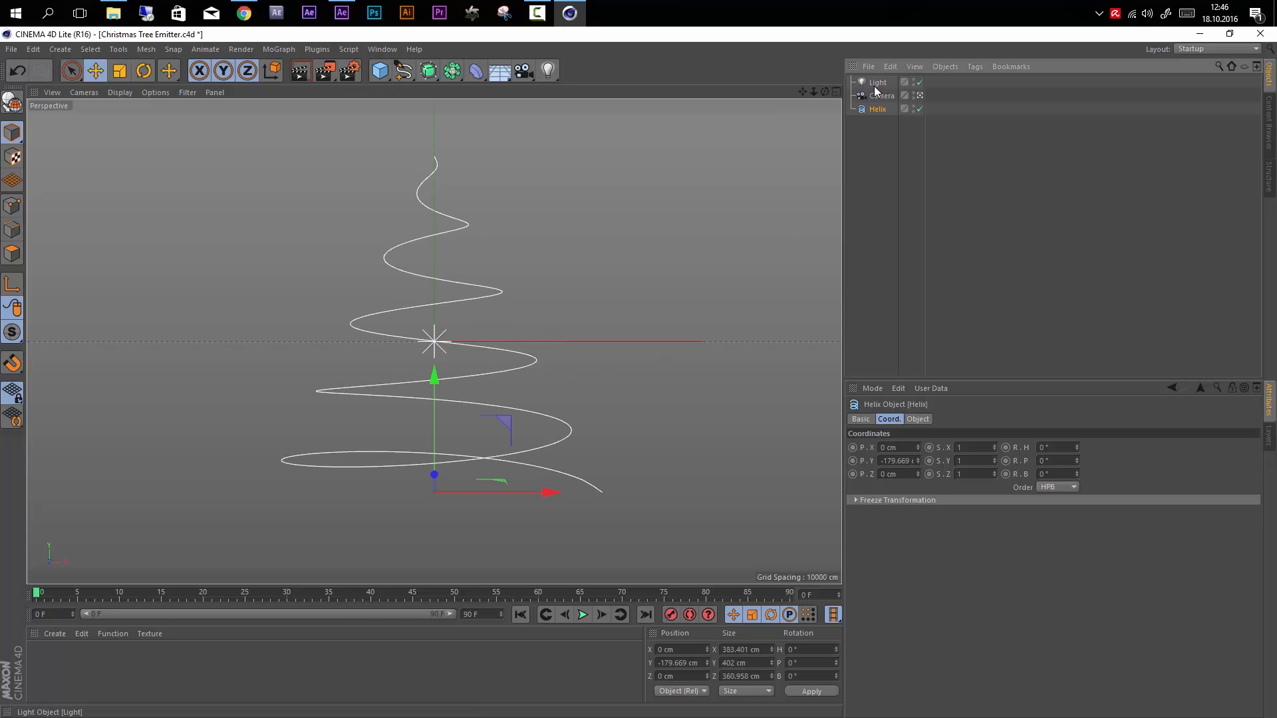
click(875, 83)
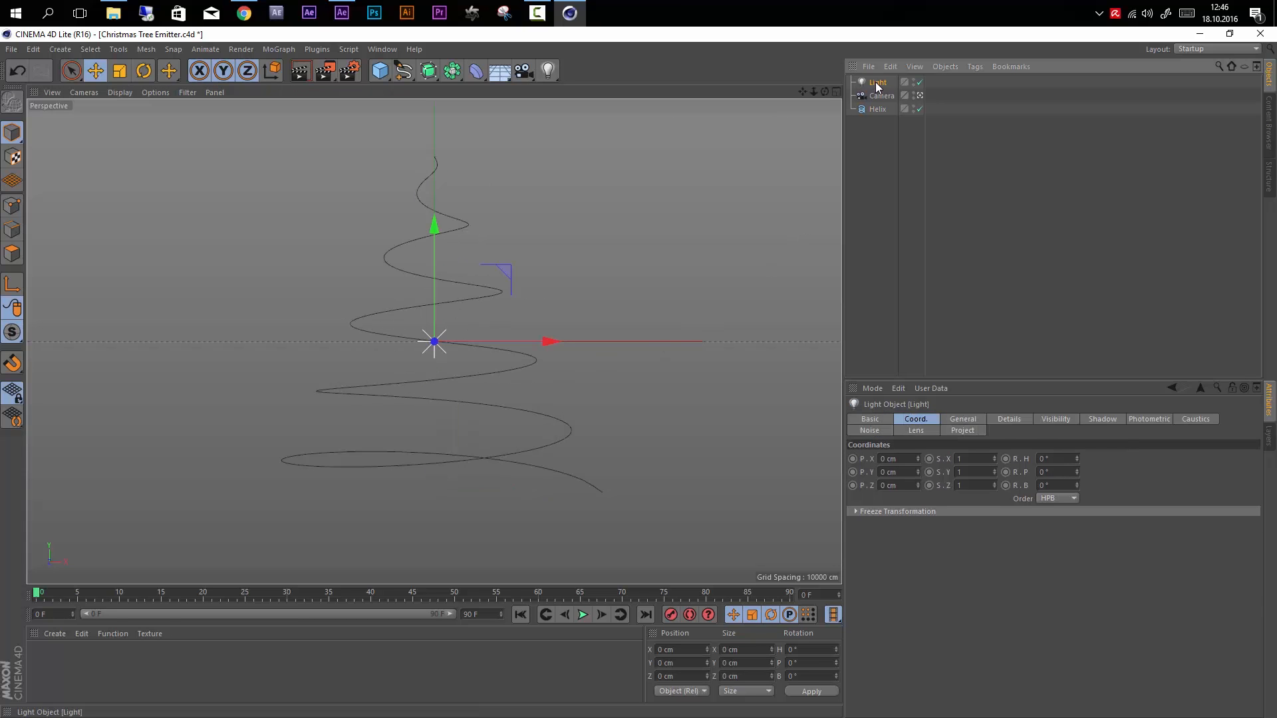
right_click(875, 82)
mouse_move(904, 90)
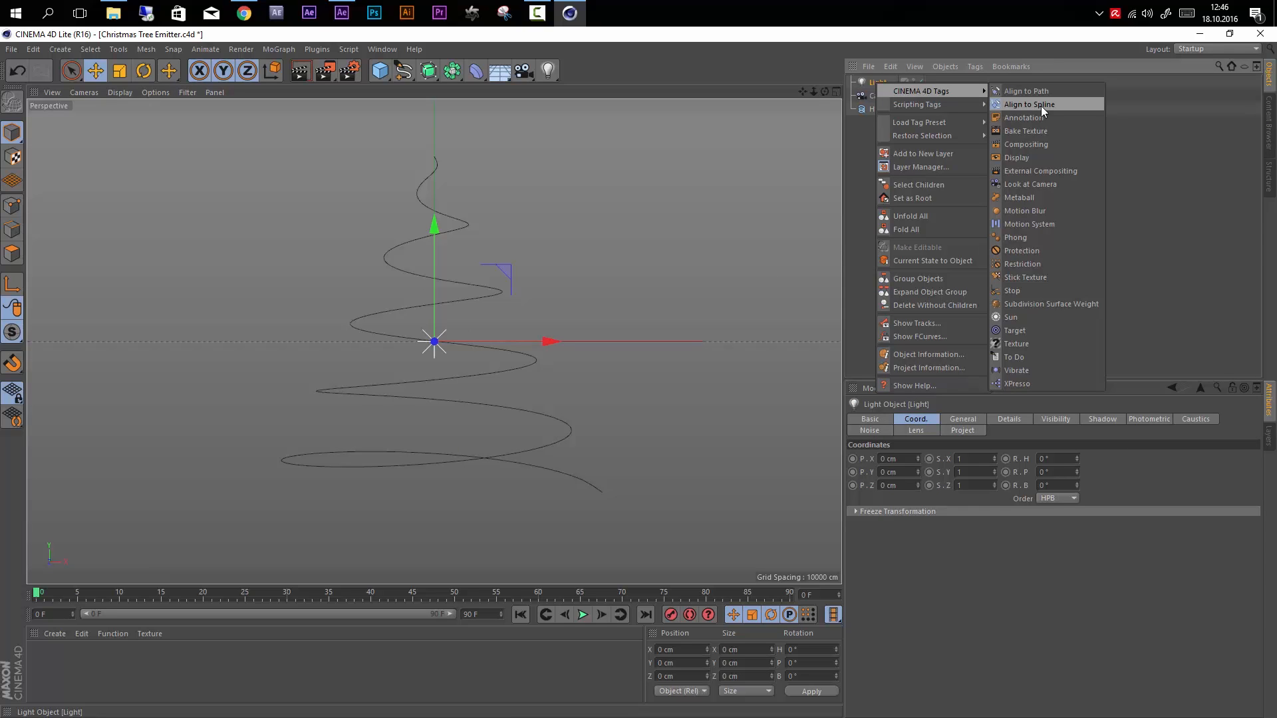
click(1014, 105)
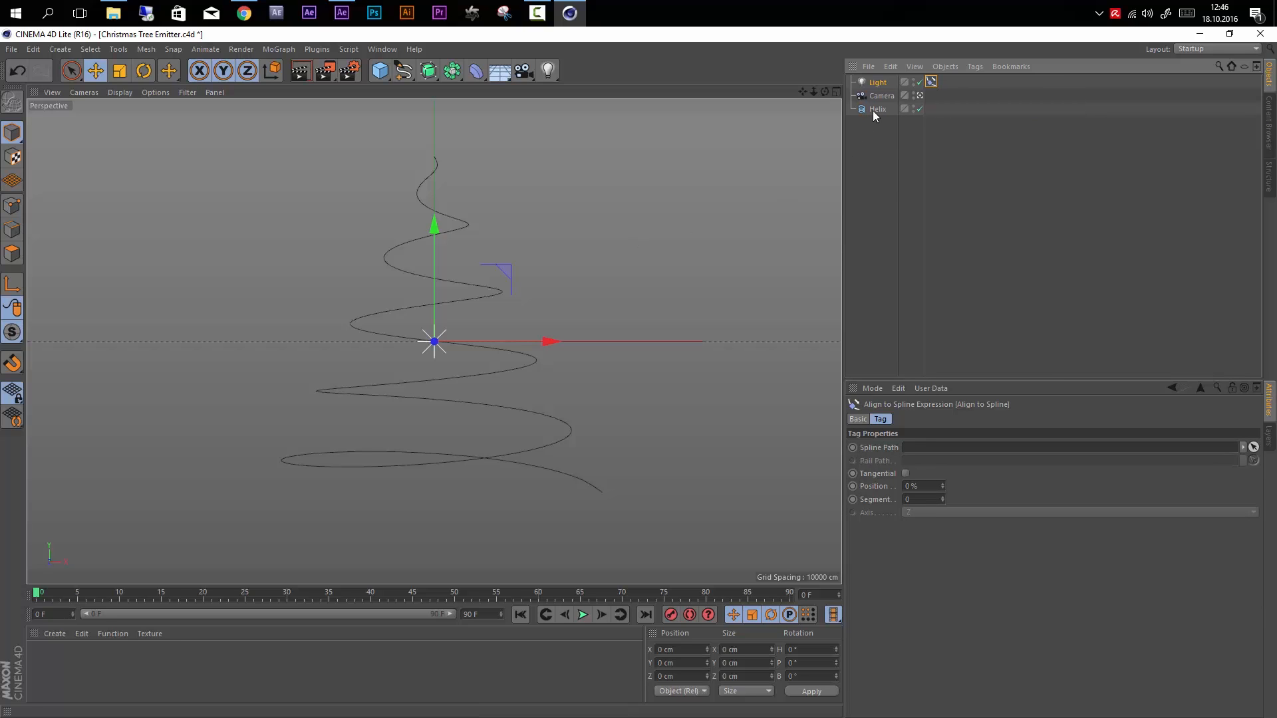
- Assign the Helix as the tag's spline path with a position of 63%, and save the project
drag(876, 110, 1006, 476)
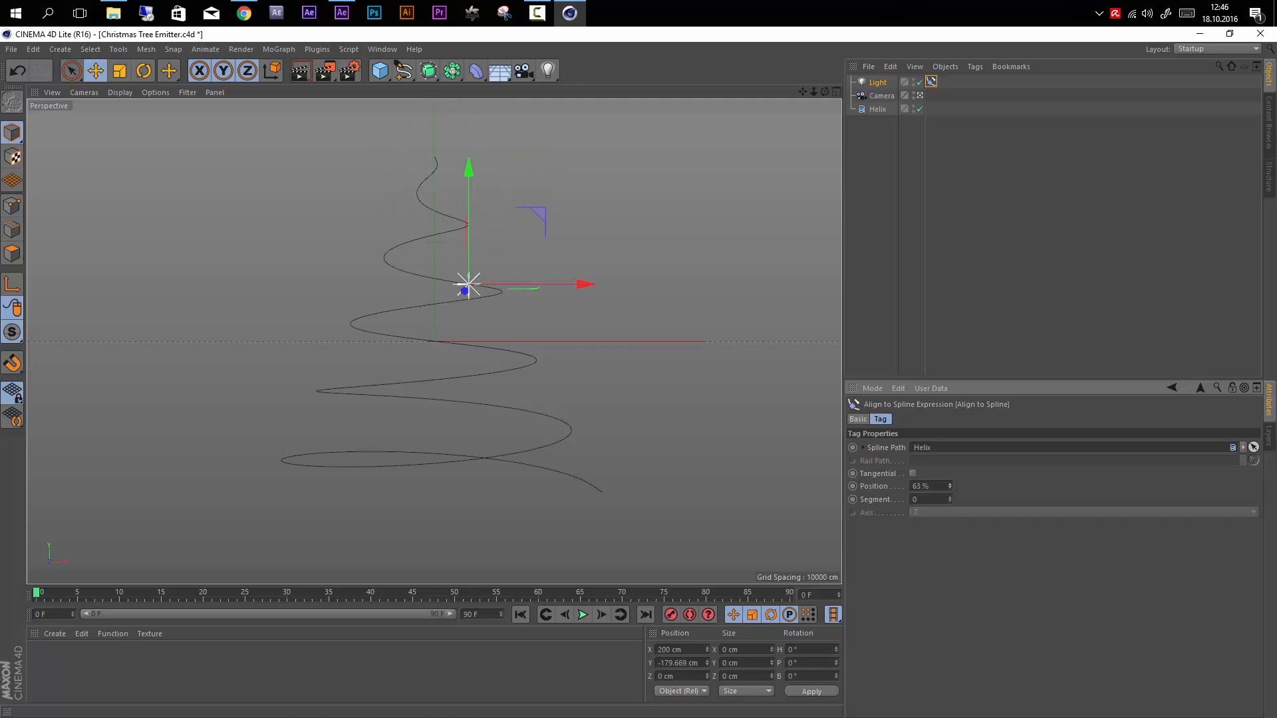
click(405, 74)
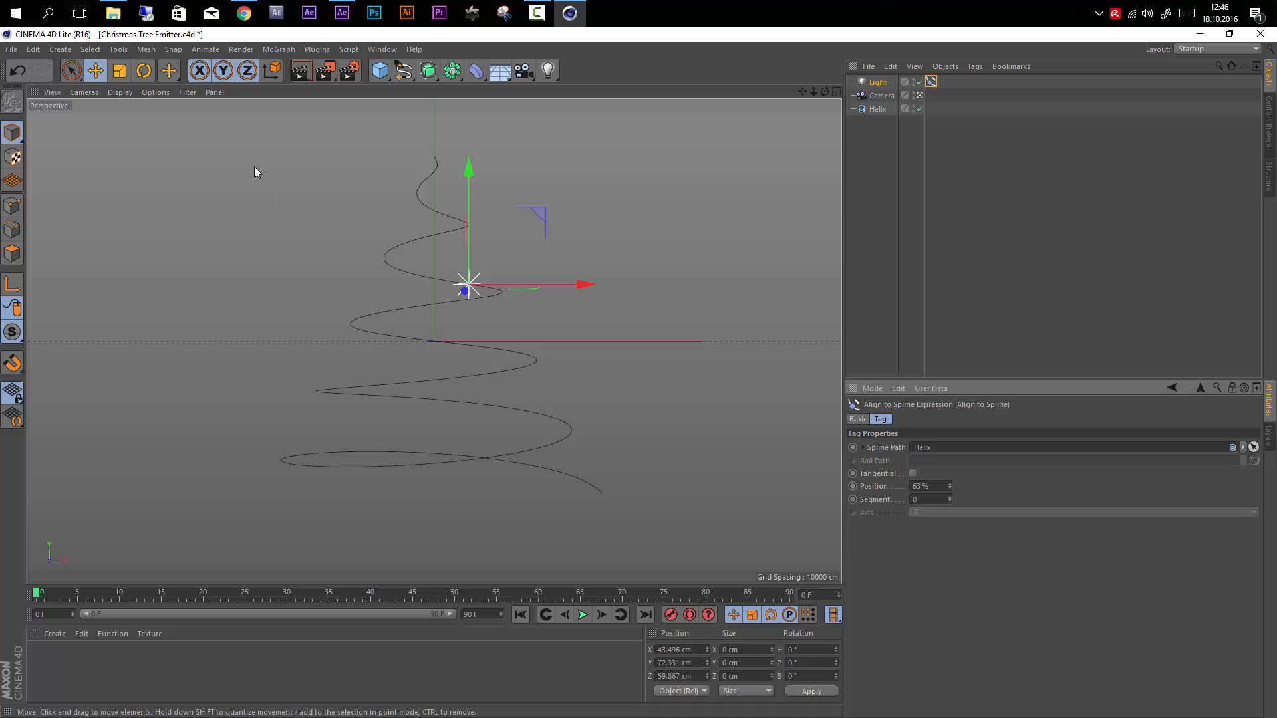
key(ctrl+s)
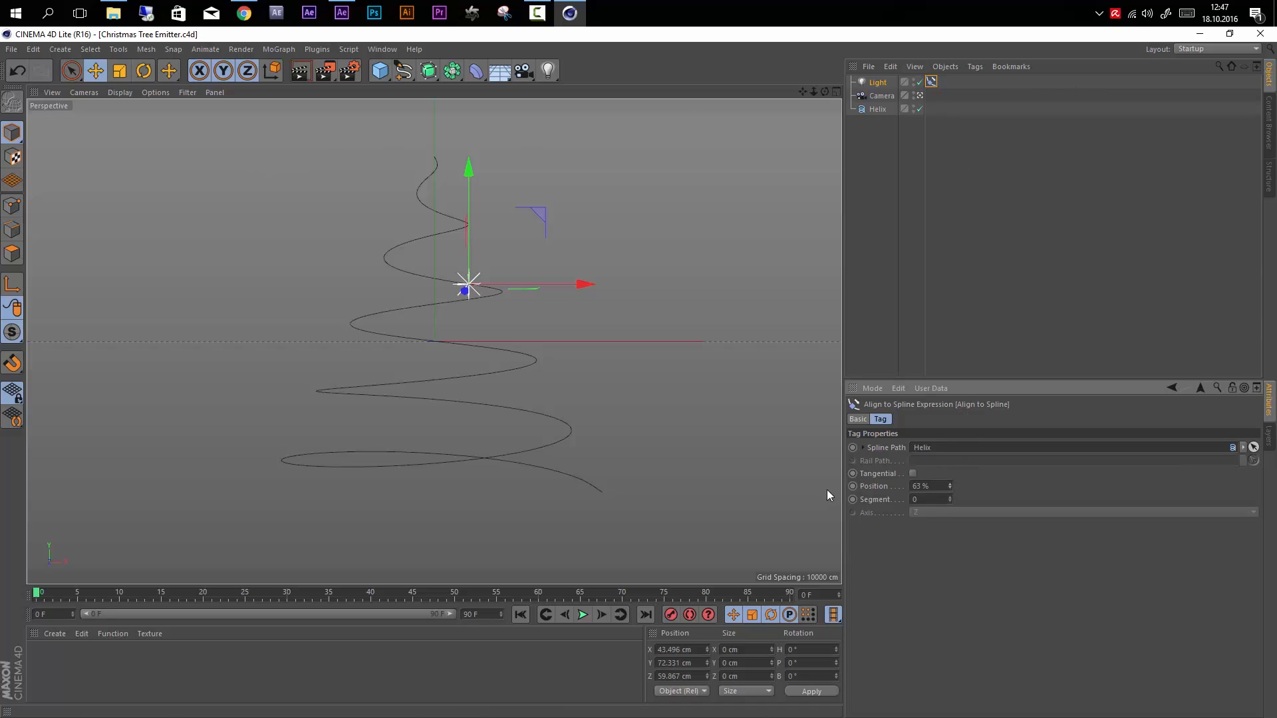
- Set the light's position along the spline to 100% and keyframe it at frame 0
mouse_move(952, 484)
mouse_down()
mouse_move(949, 504)
mouse_move(949, 484)
mouse_up()
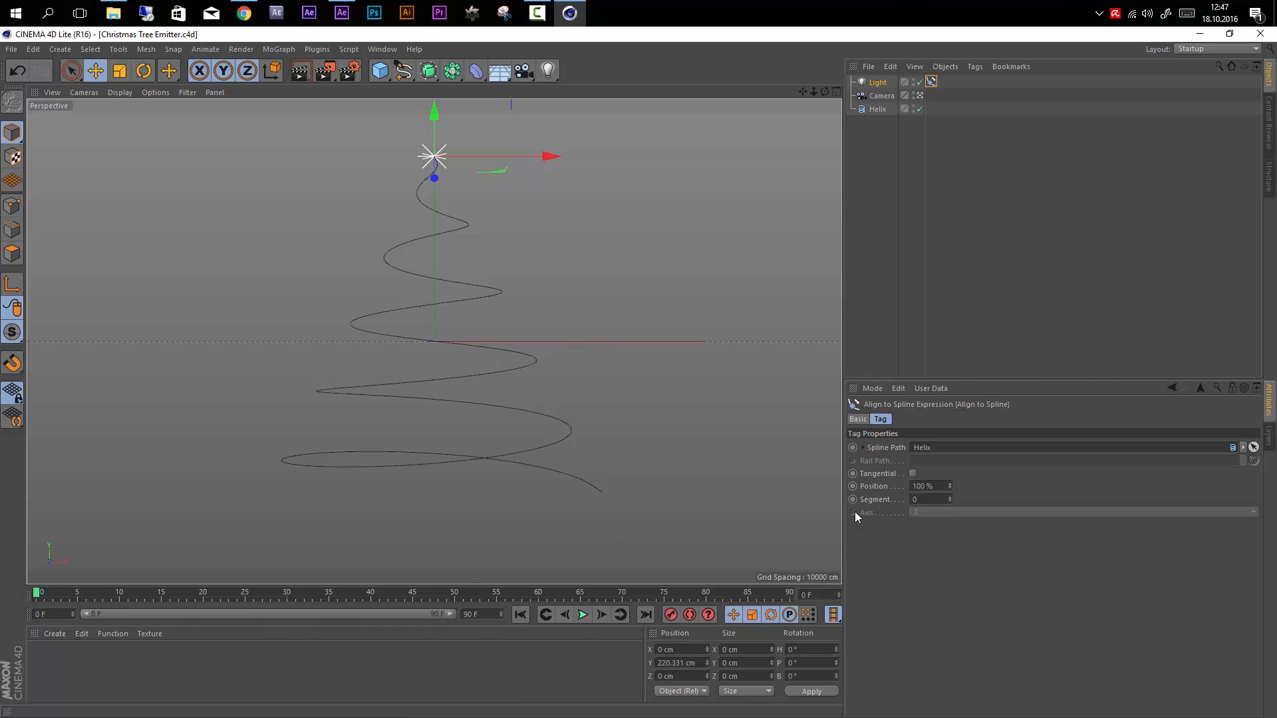
click(854, 486)
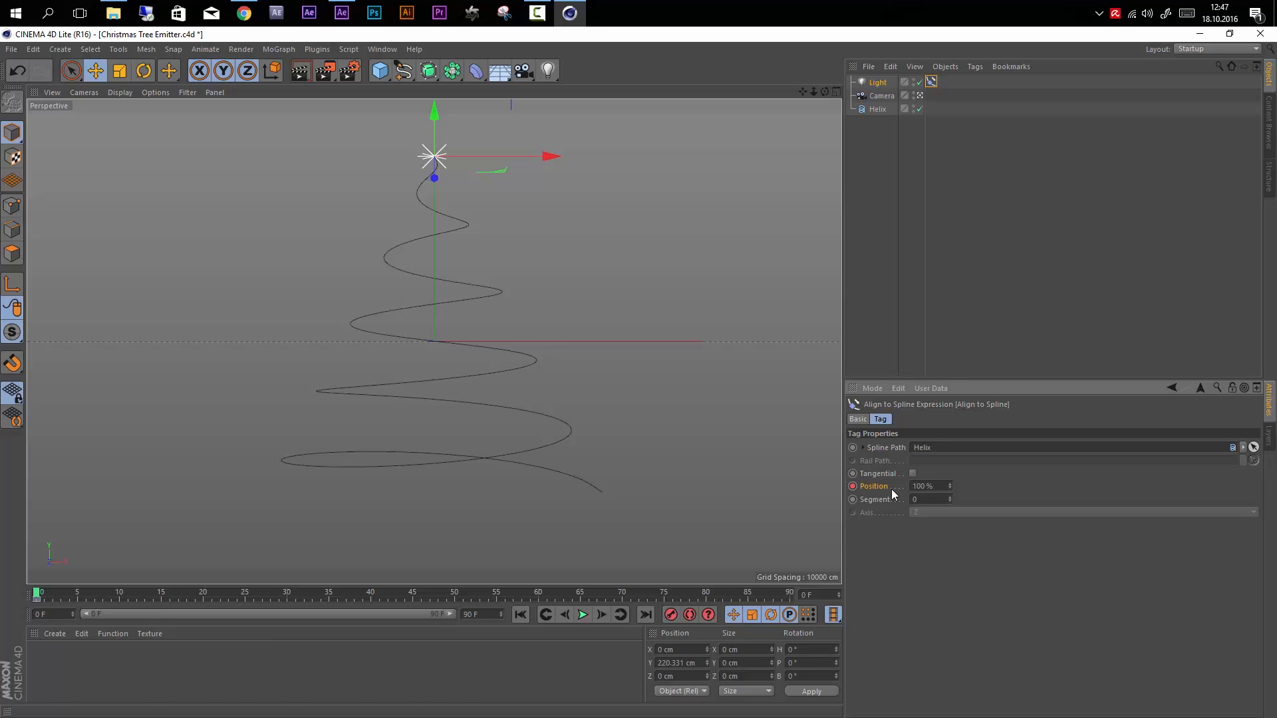
- Set the project's end frame to 150 and extend the visible timeline range to the full 150 frames
double_click(467, 613)
key(BackSpace)
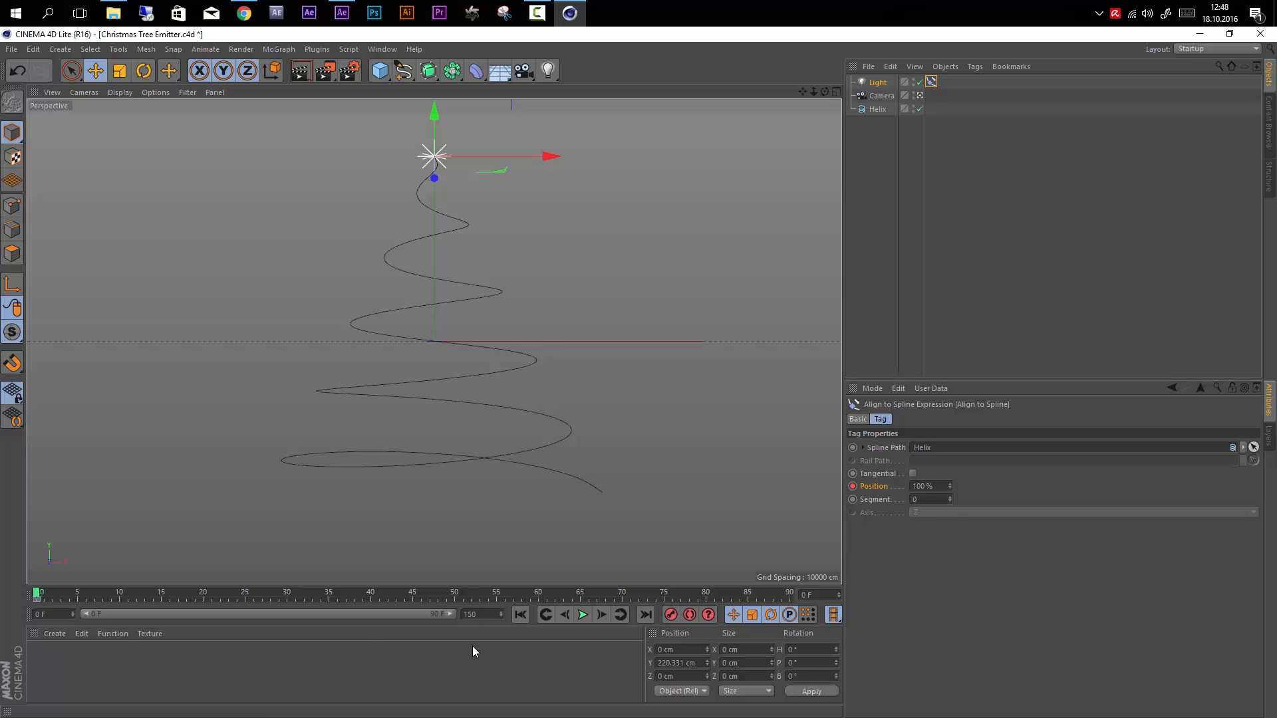
text(150)
key(Return)
drag(315, 614, 462, 613)
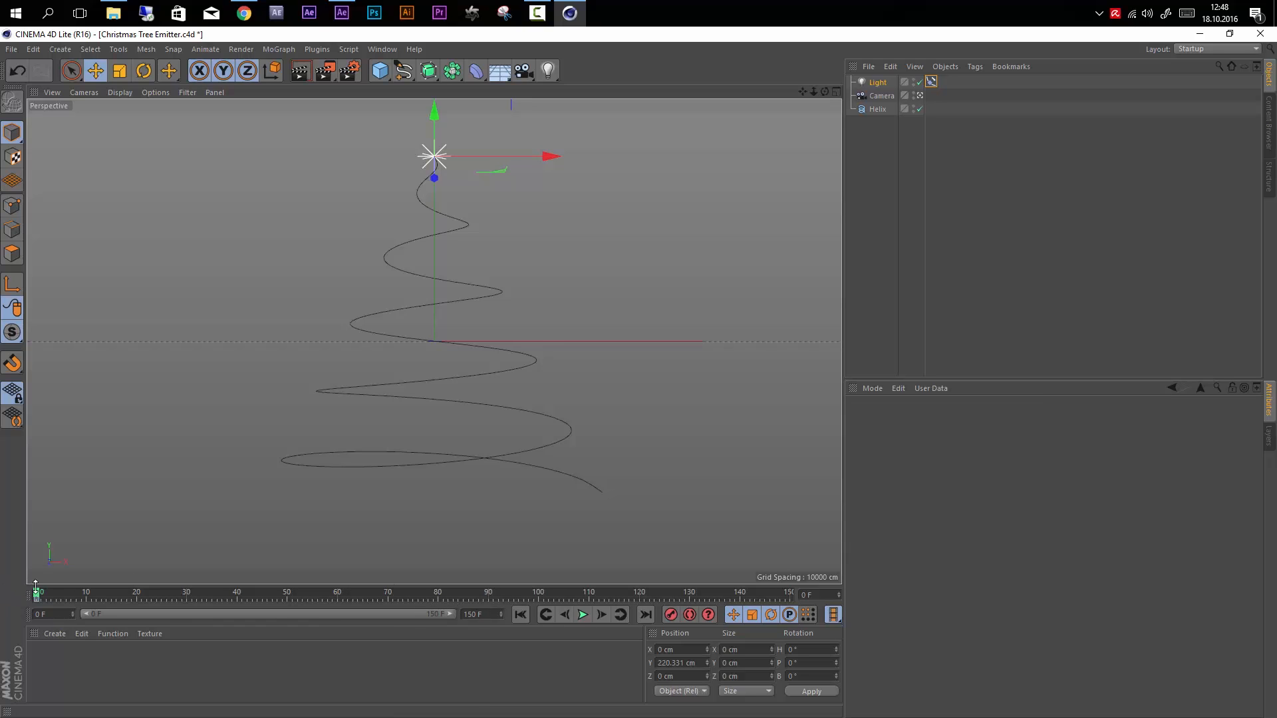
- Keyframe the Align to Spline tag's position at 0% on frame 150
drag(40, 594, 897, 600)
click(931, 81)
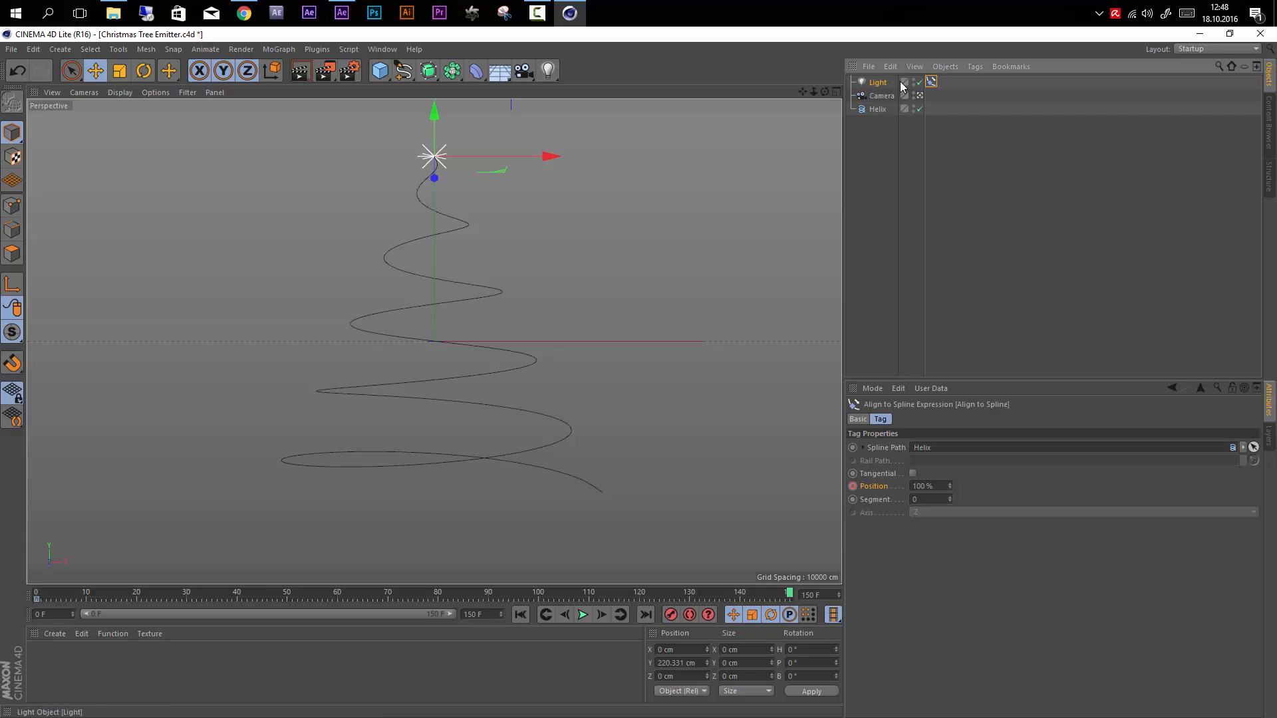
drag(948, 487, 915, 465)
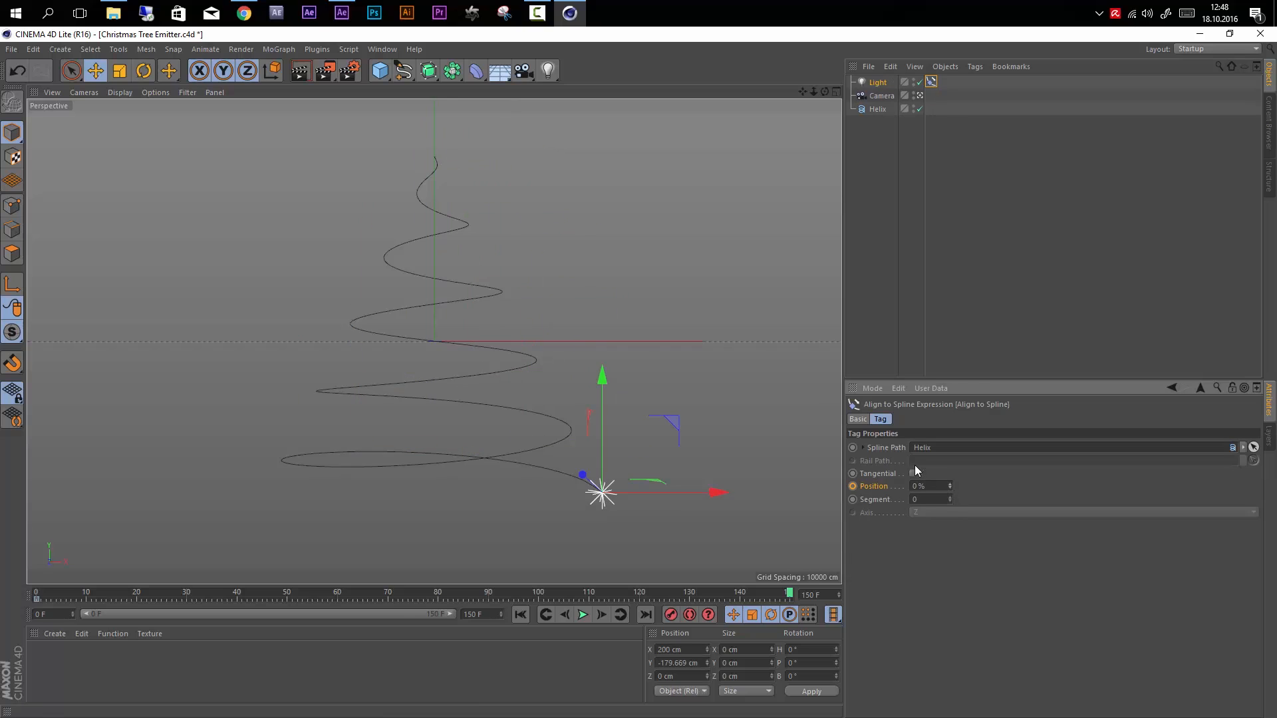
click(852, 486)
- Return the timeline to frame 0 and save the project
drag(796, 599, 5, 652)
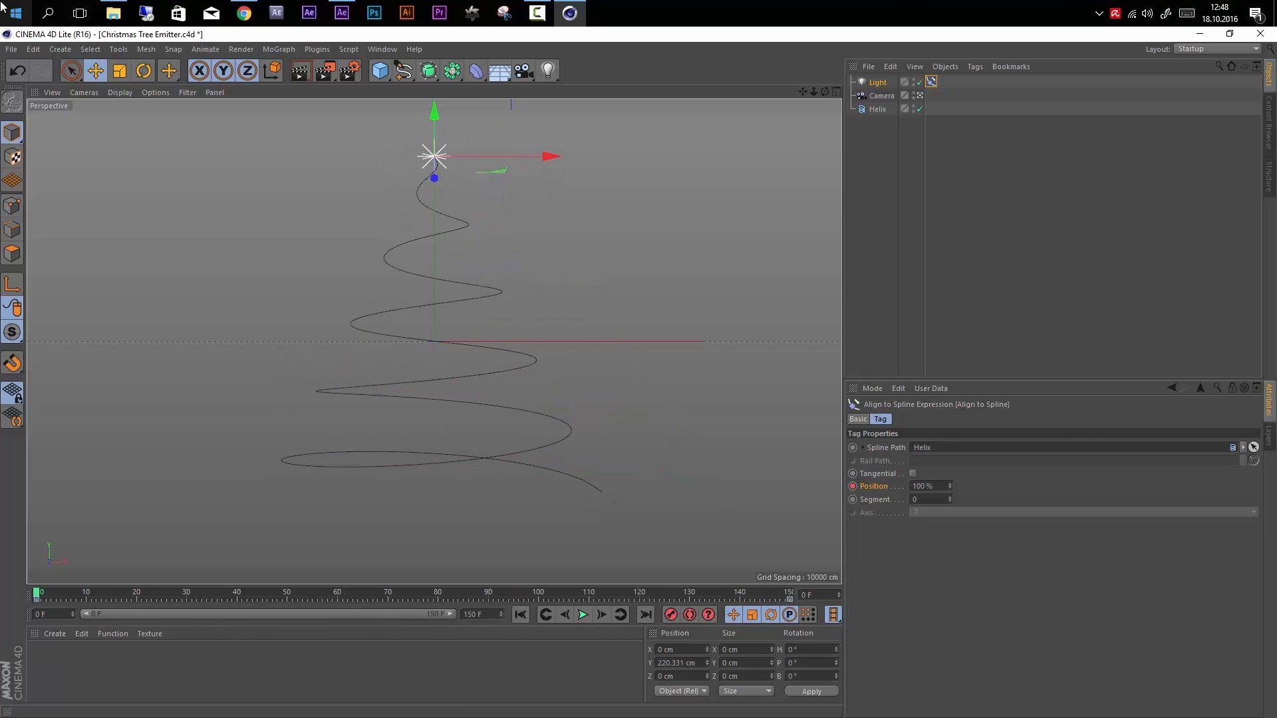
click(12, 49)
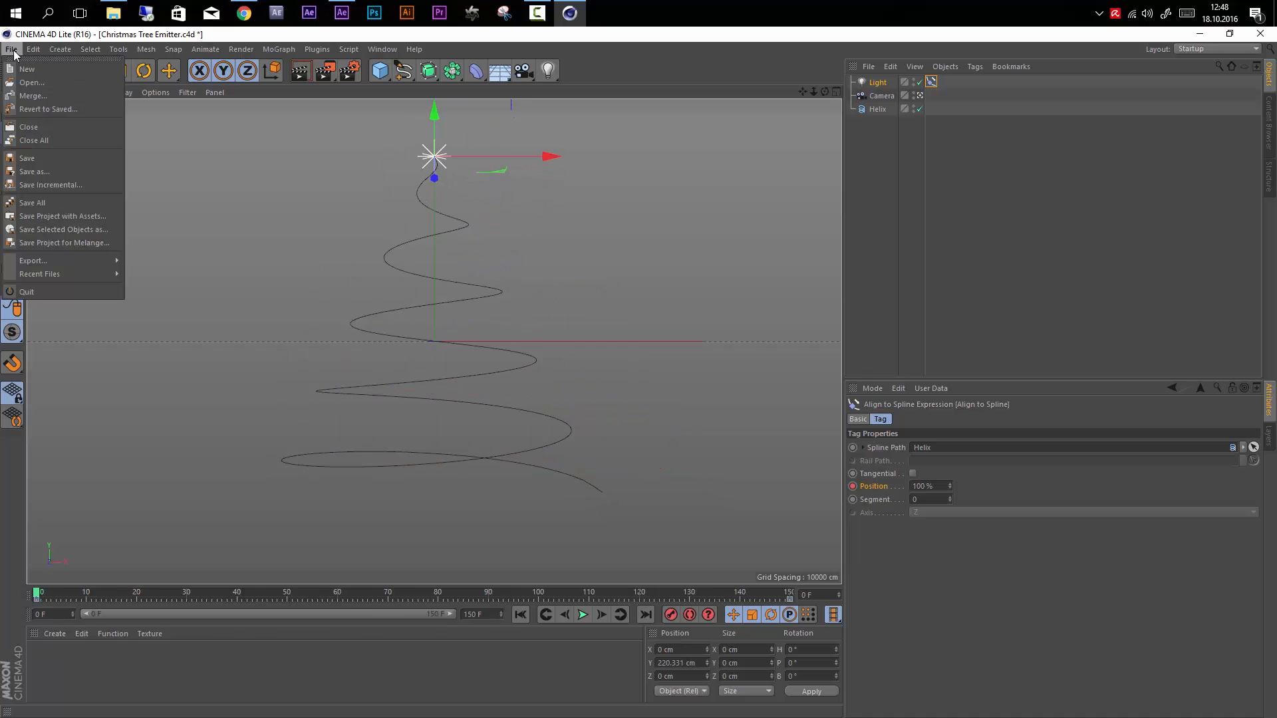
click(38, 158)
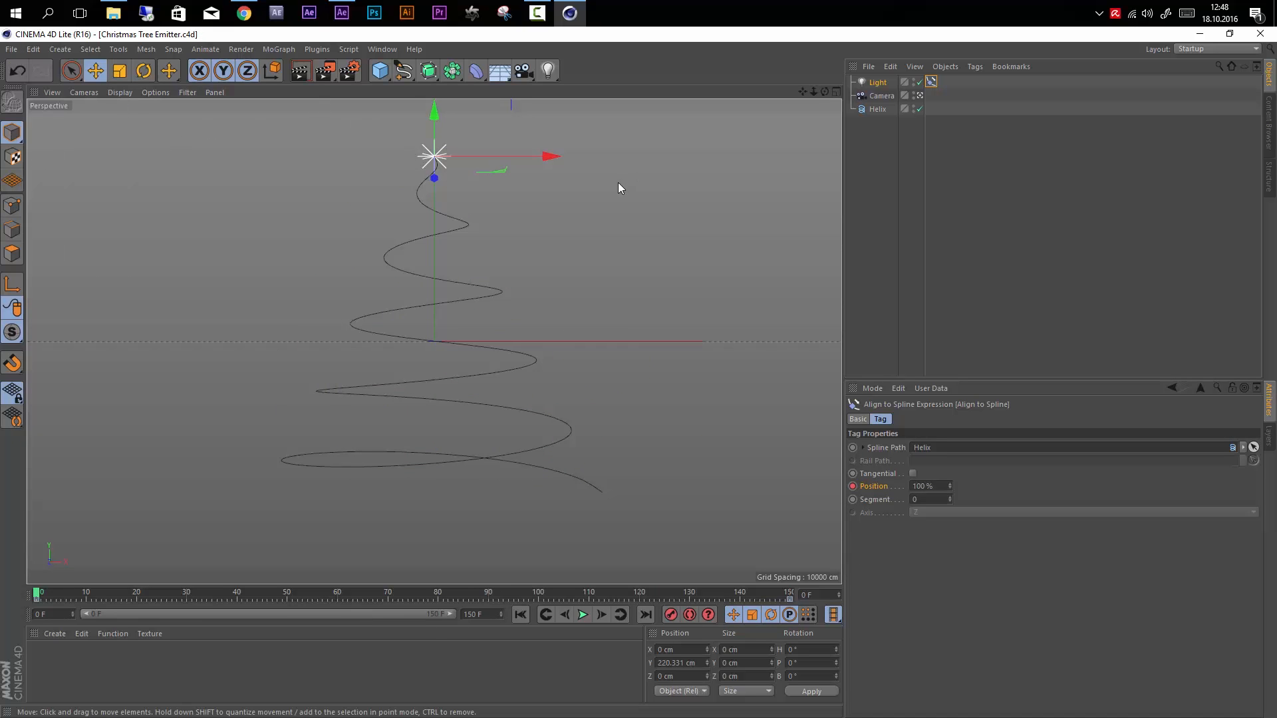
- Switch to After Effects and extend the Christmas Tree Emitter layer to its full length of about 5 seconds
click(342, 12)
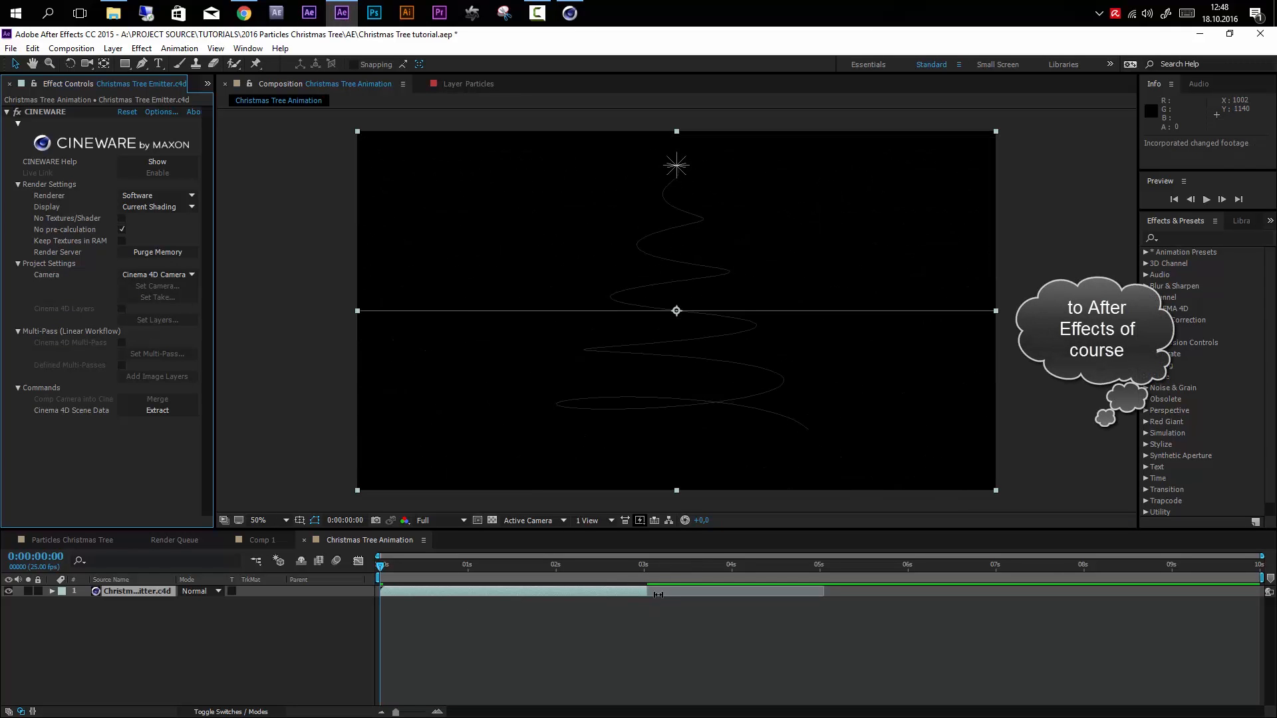
drag(649, 591, 825, 592)
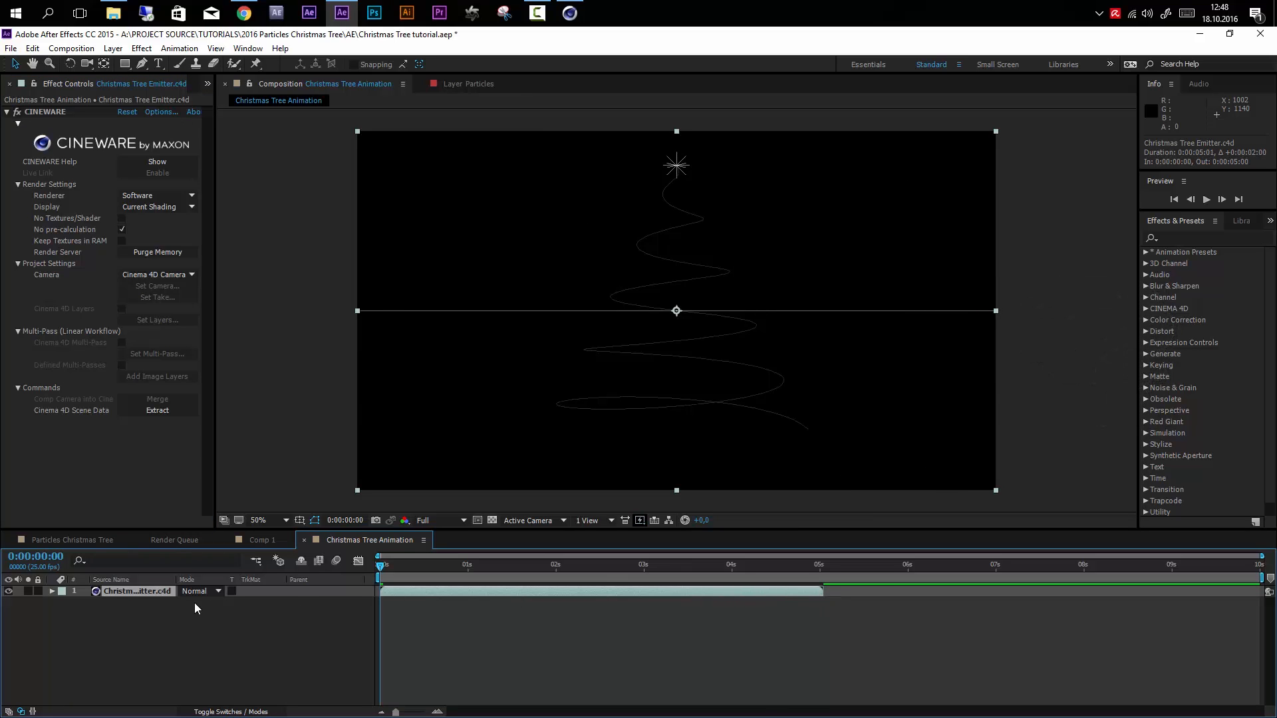
- Extract the Cinema 4D scene data from the emitter layer and check the light and camera layers along the timeline
drag(409, 575, 451, 578)
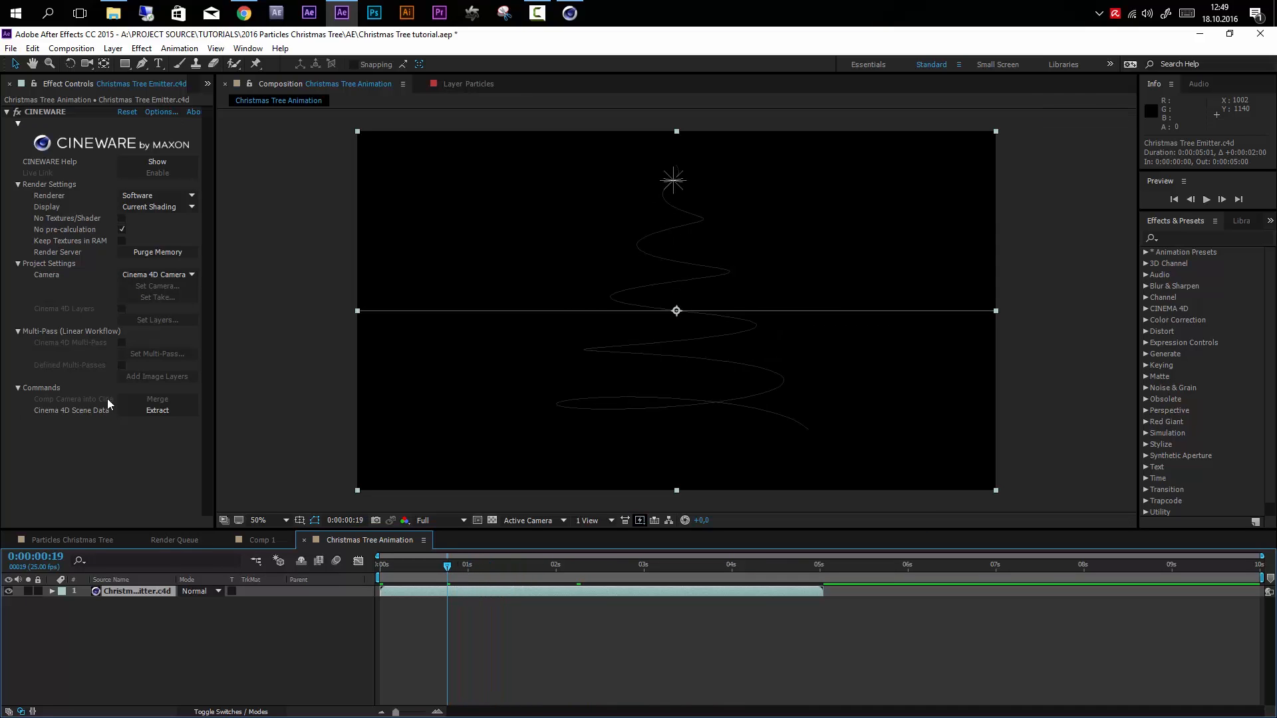
click(157, 411)
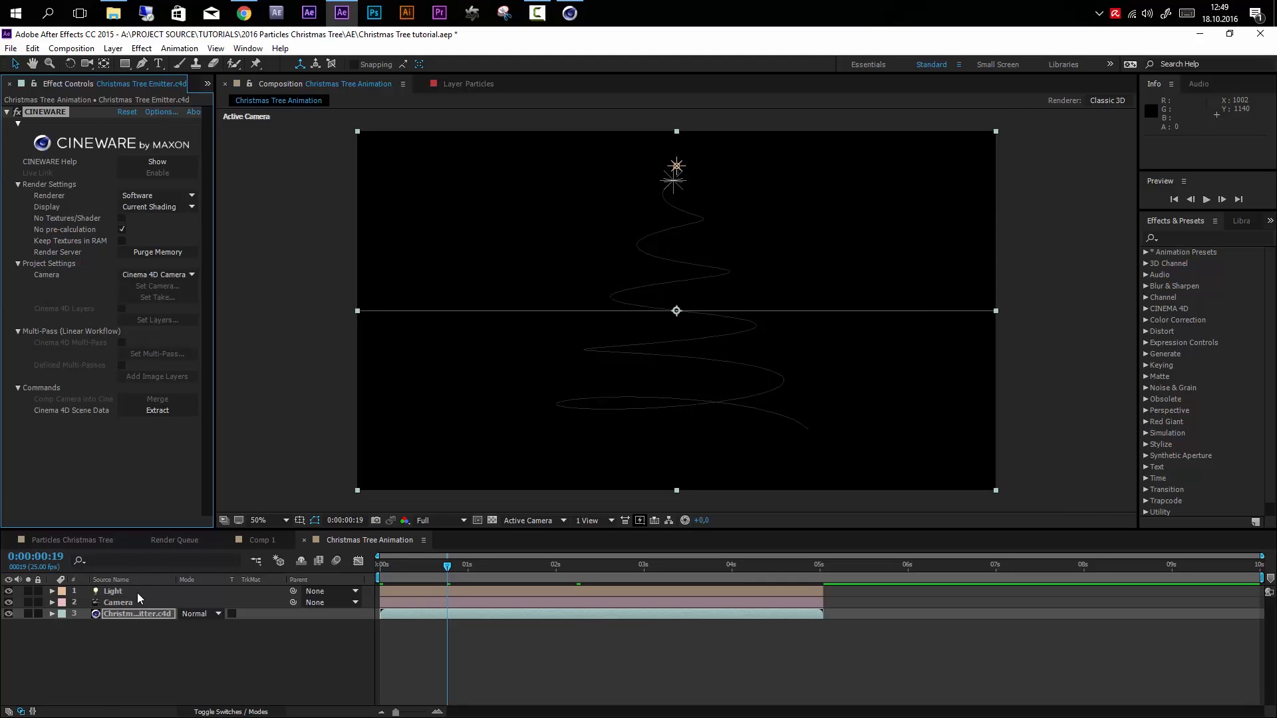
click(139, 593)
click(141, 603)
drag(414, 569, 633, 586)
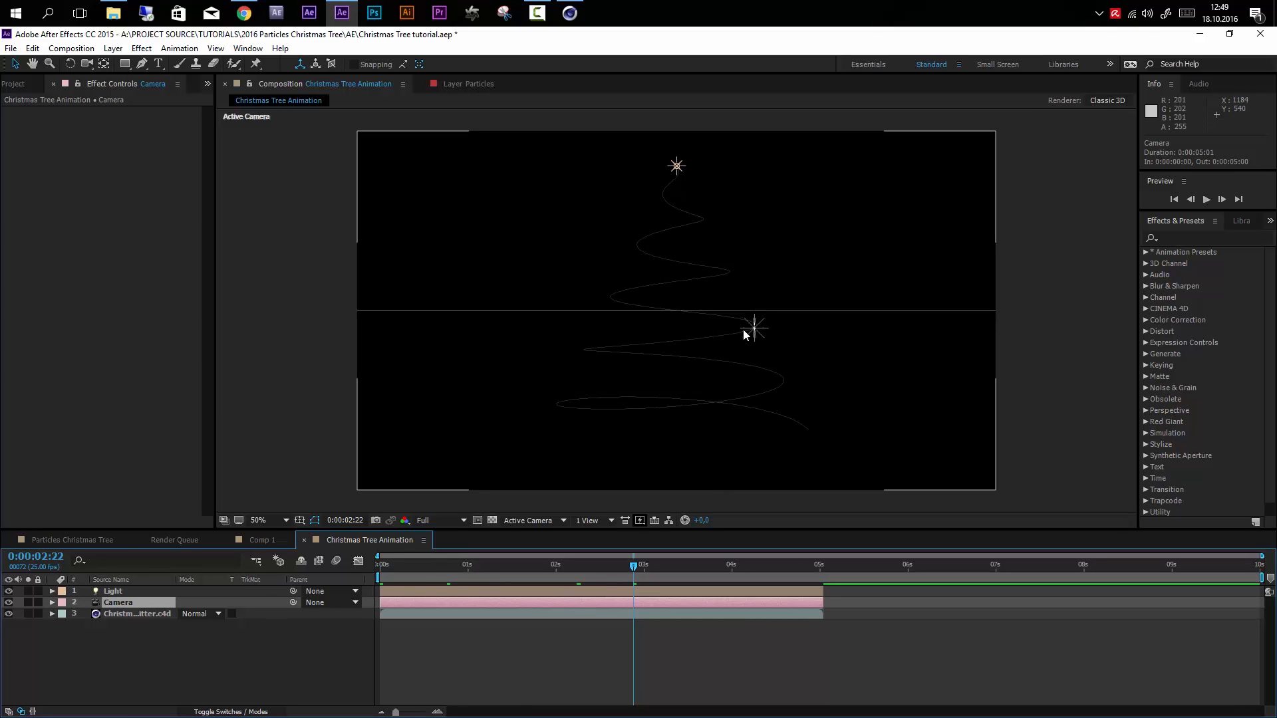
- Delete the extracted Light and Camera layers from the composition
click(131, 591)
shift+click(120, 602)
key(Delete)
- Switch to Cinema 4D Lite, open the Timeline window and turn off Show Animated so that all scene objects are listed
click(561, 20)
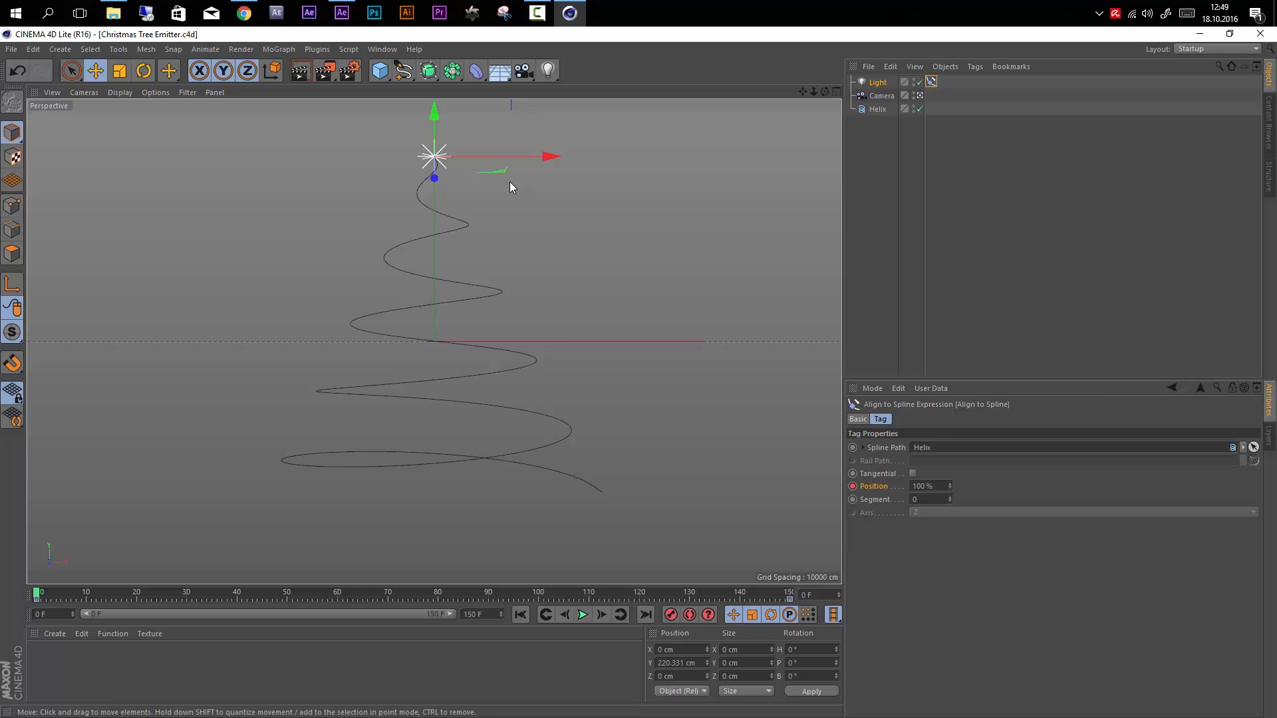
click(385, 51)
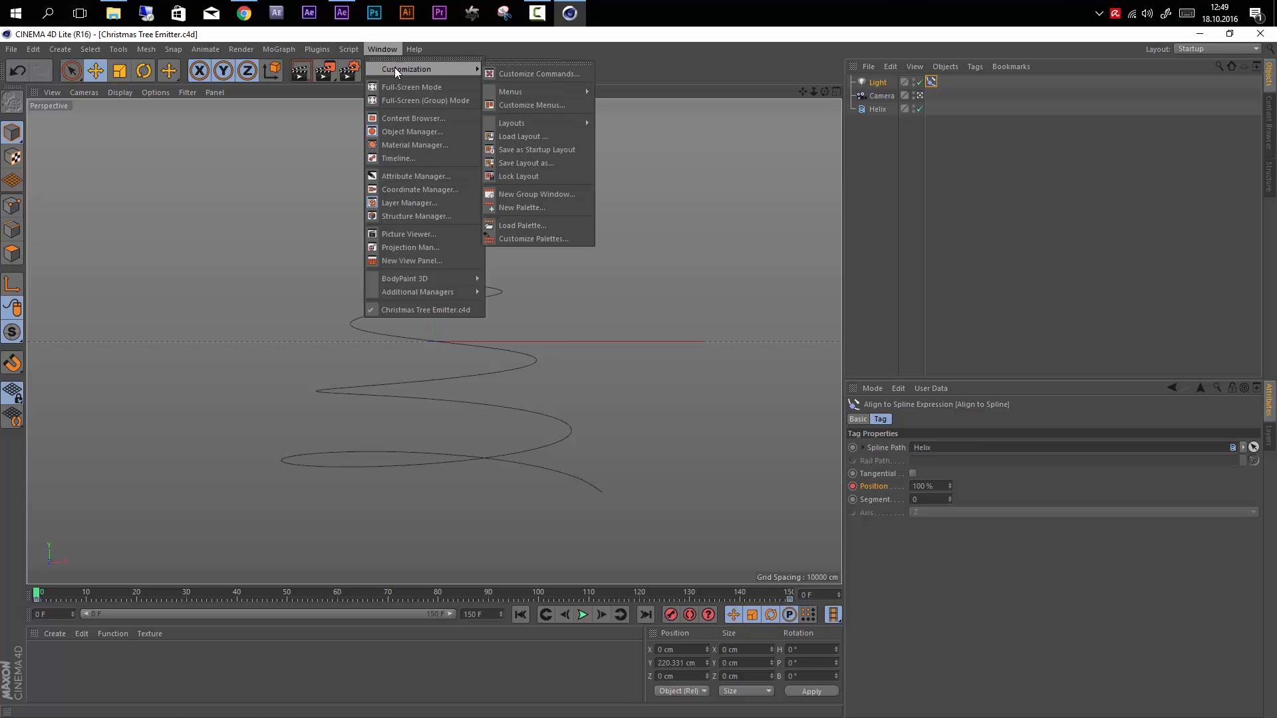
click(403, 158)
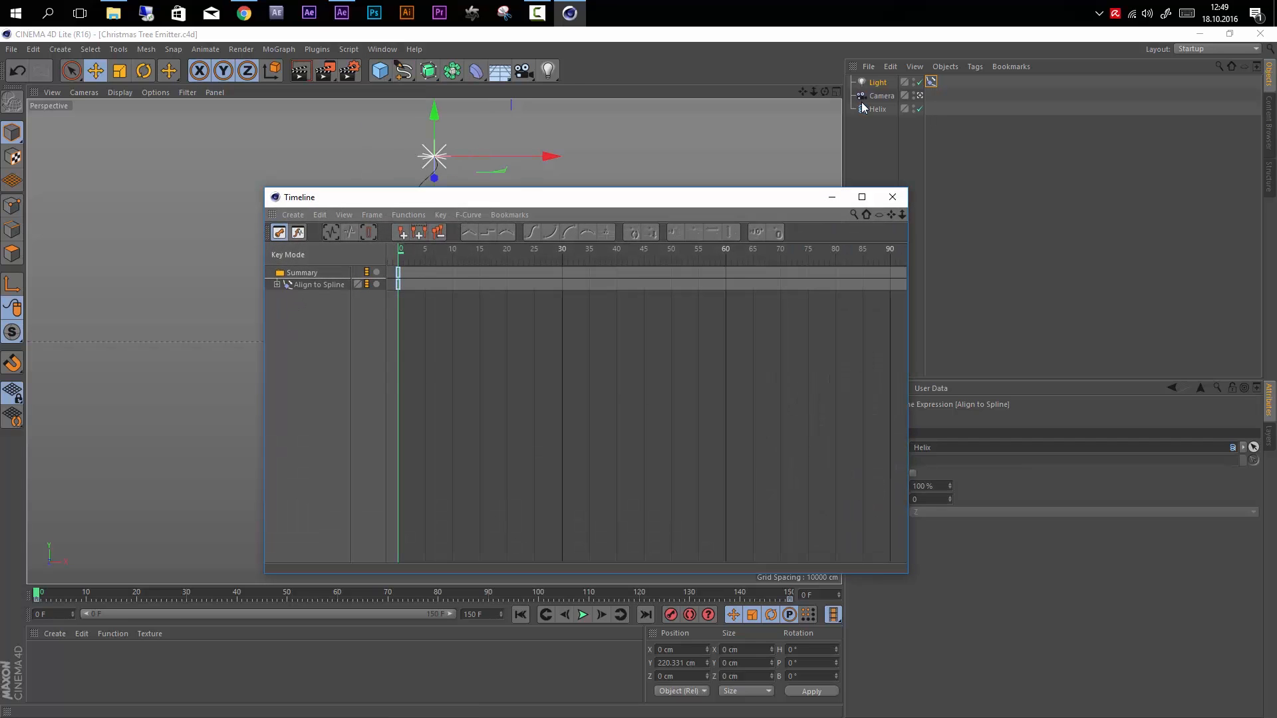
click(344, 215)
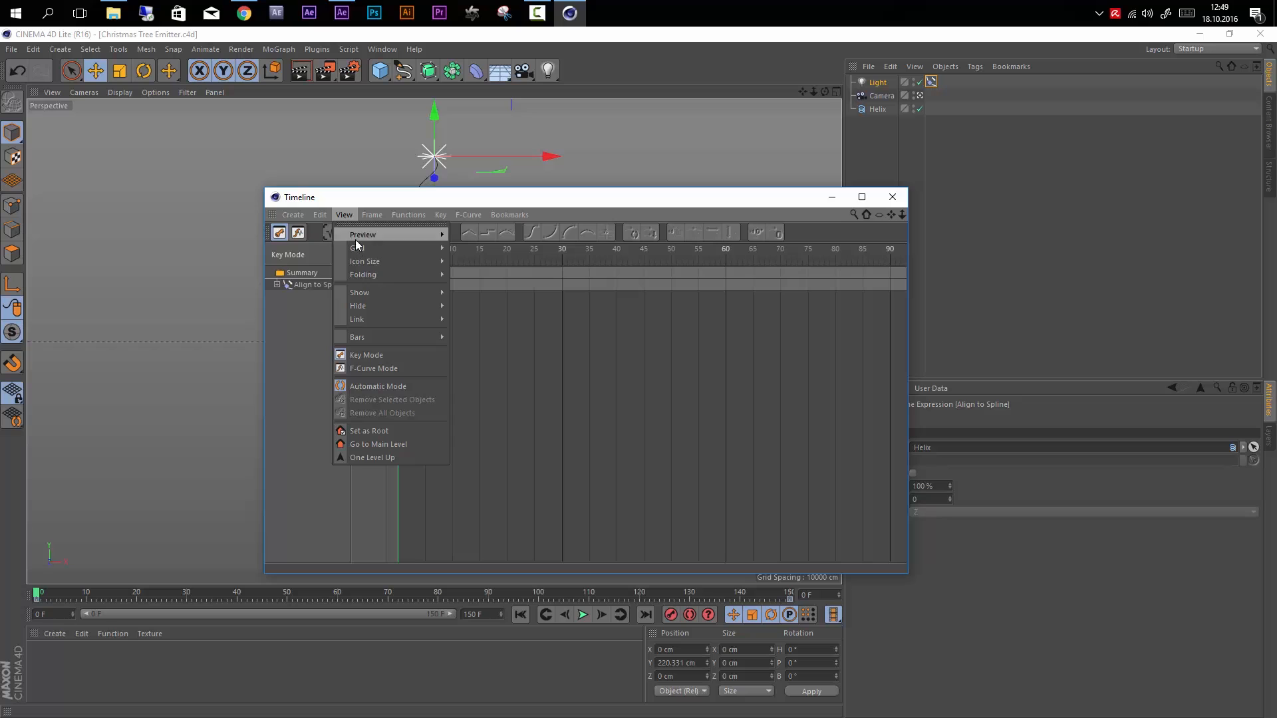
mouse_move(363, 293)
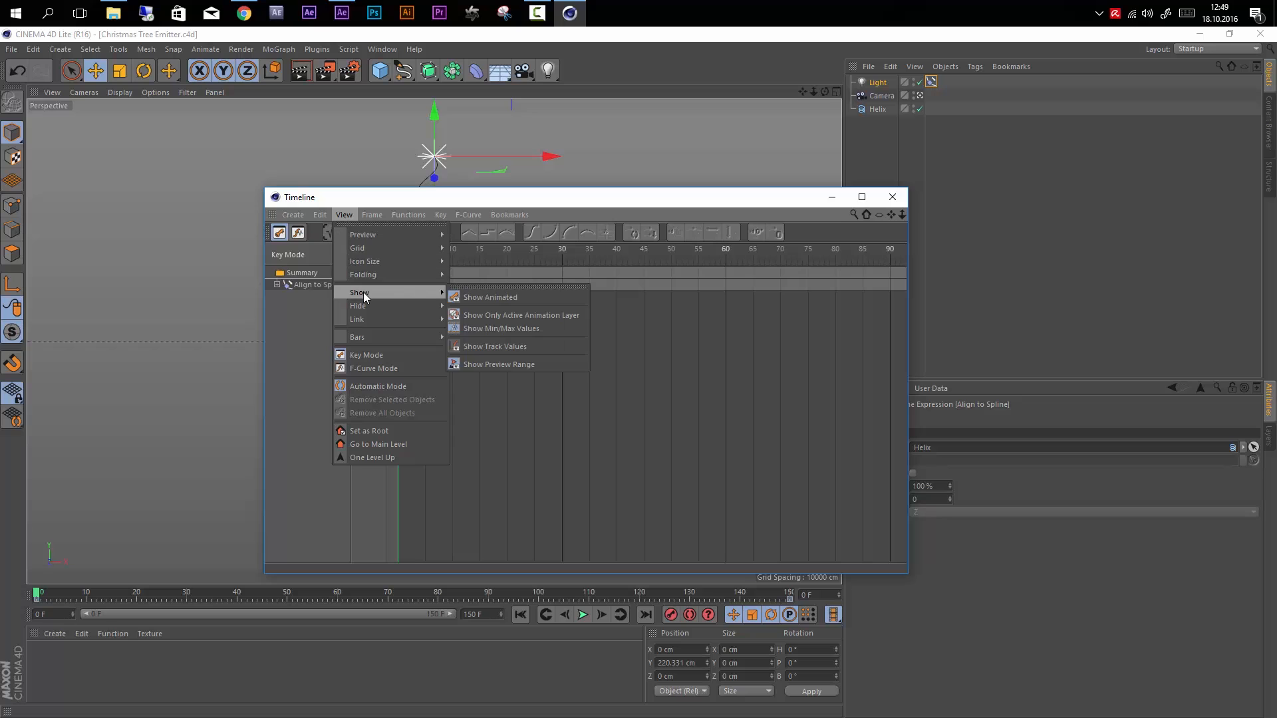
click(510, 297)
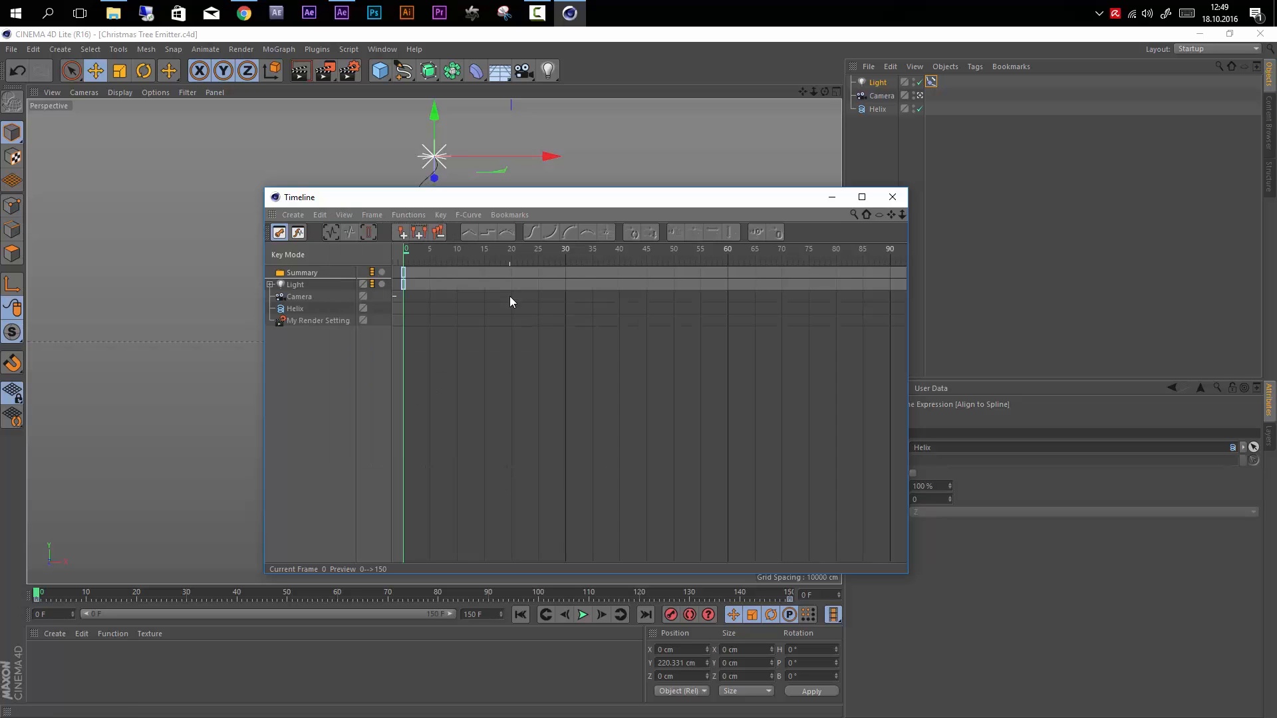
- Select the Light in the Timeline and record keyframes on every frame while playing the animation from frame 0
click(298, 285)
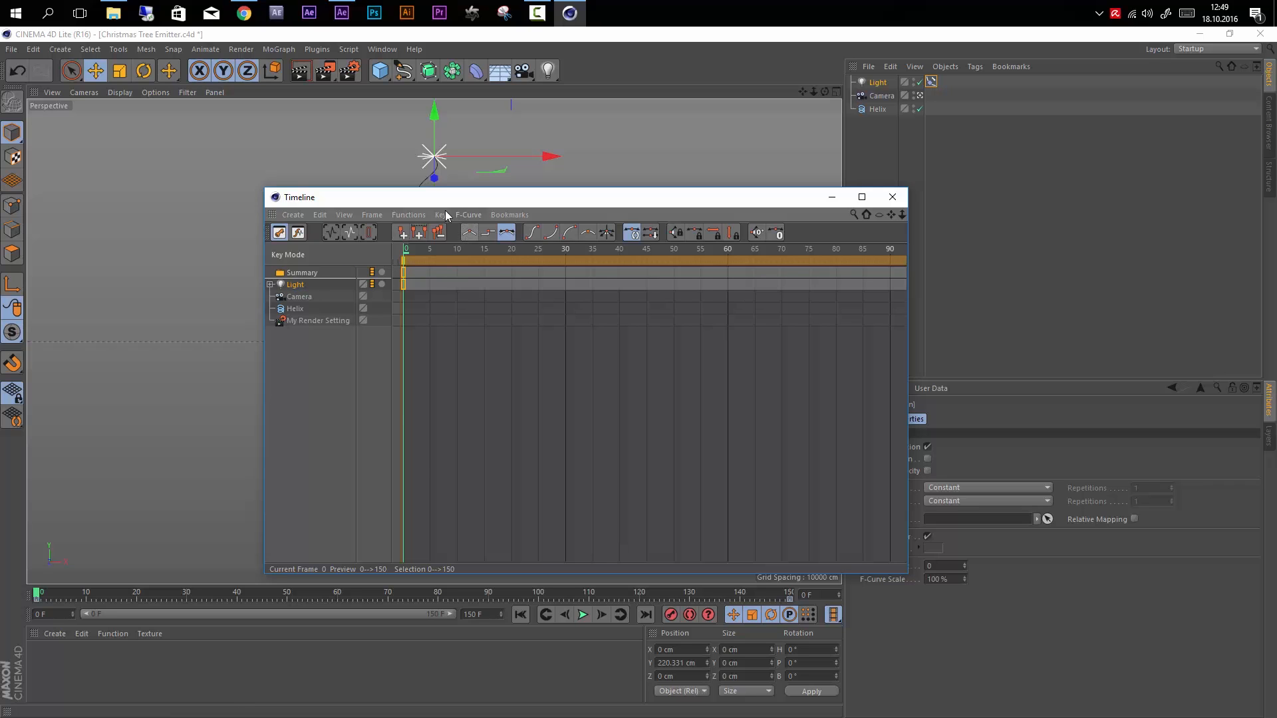
click(422, 217)
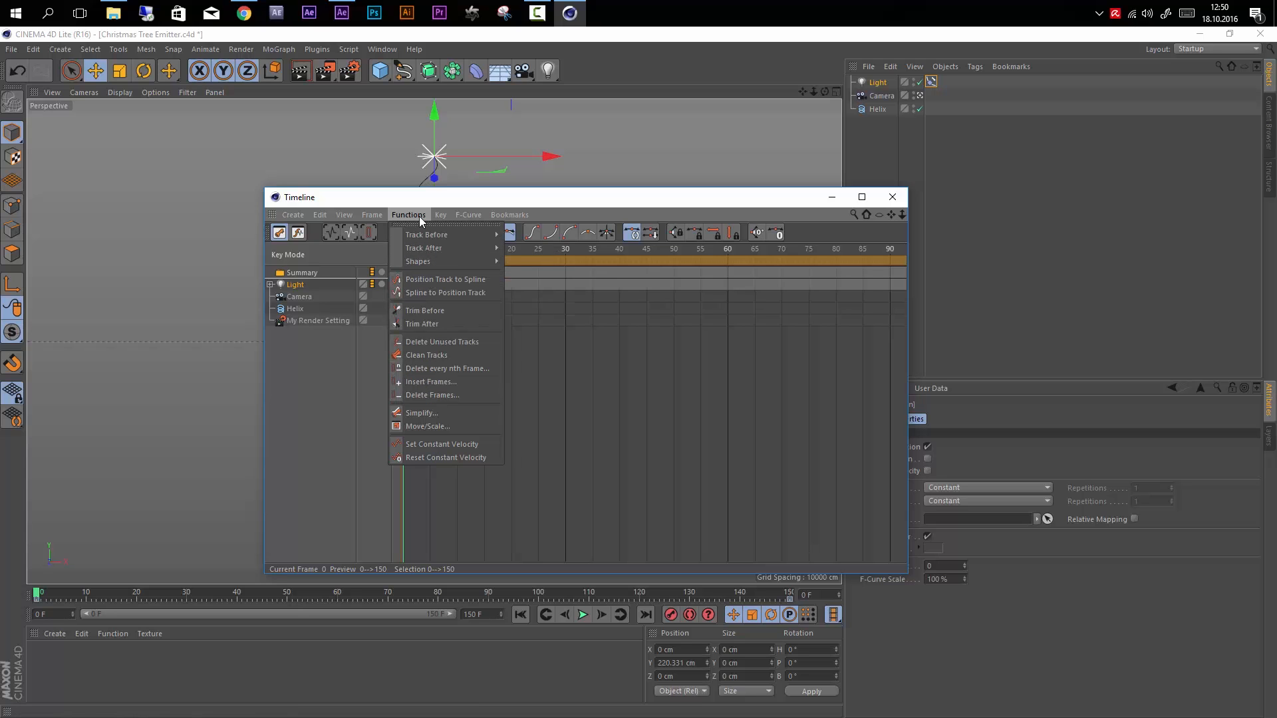
click(334, 361)
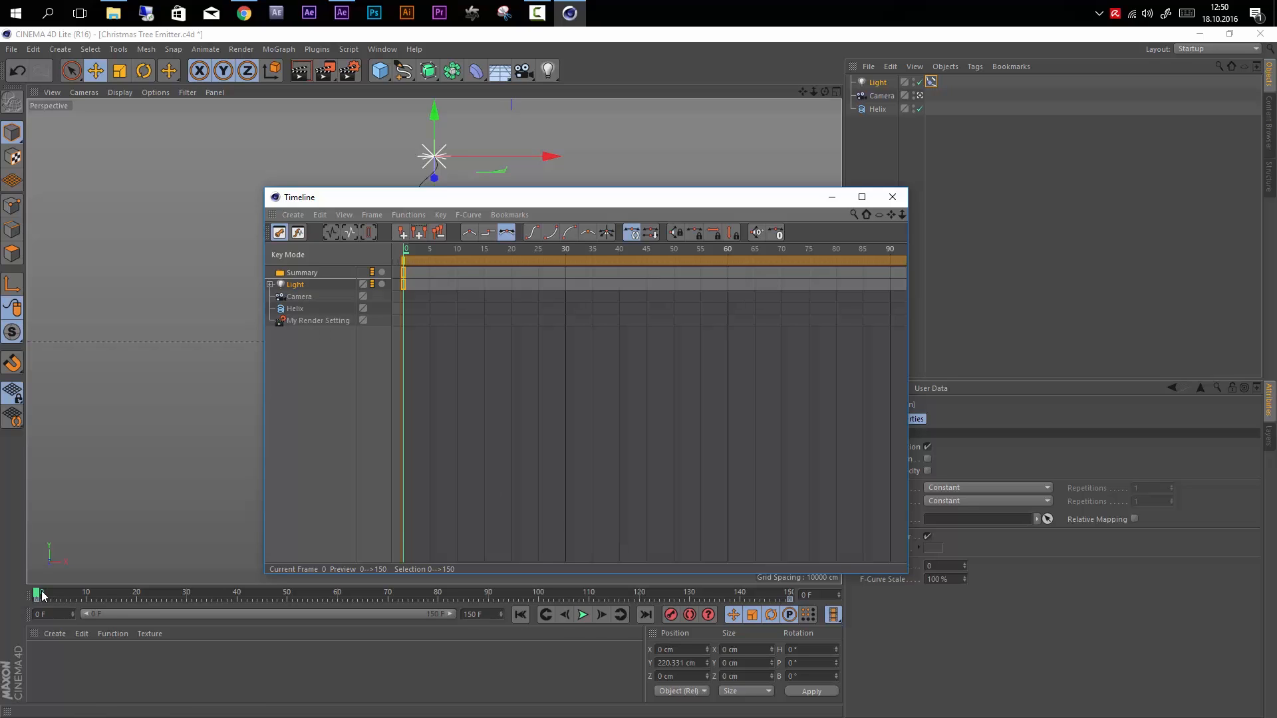
click(520, 610)
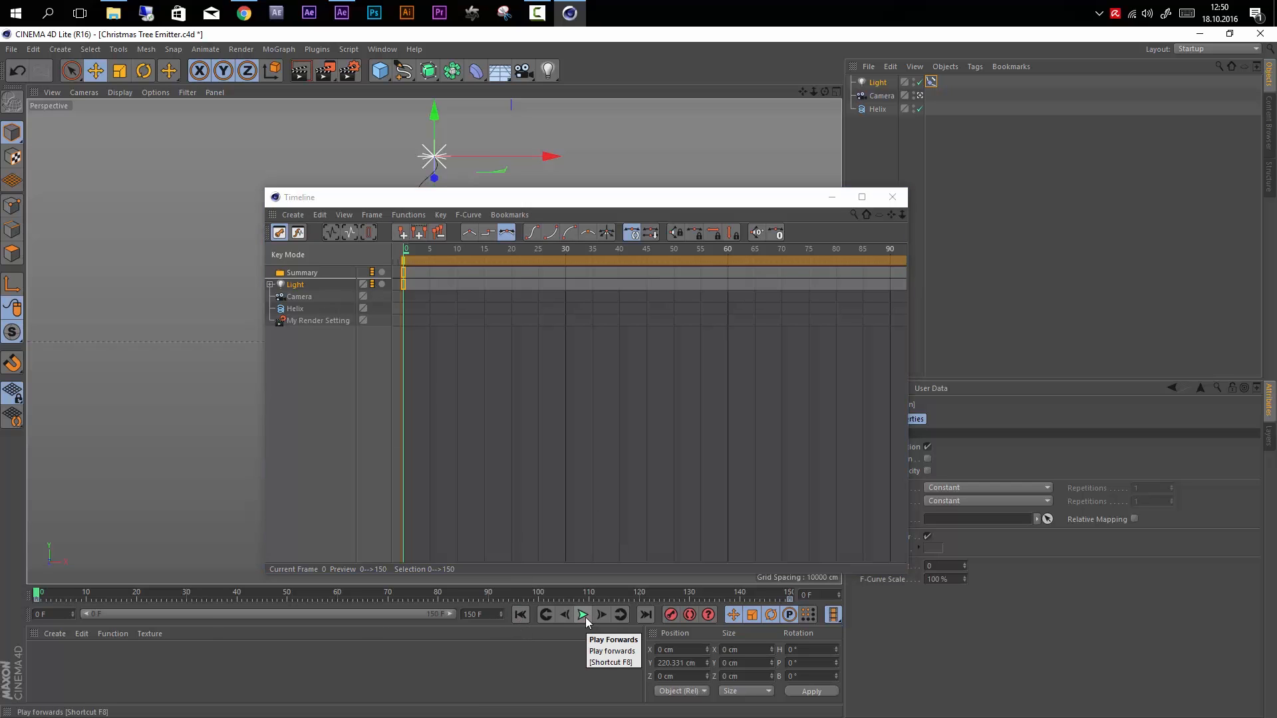
key(F9)
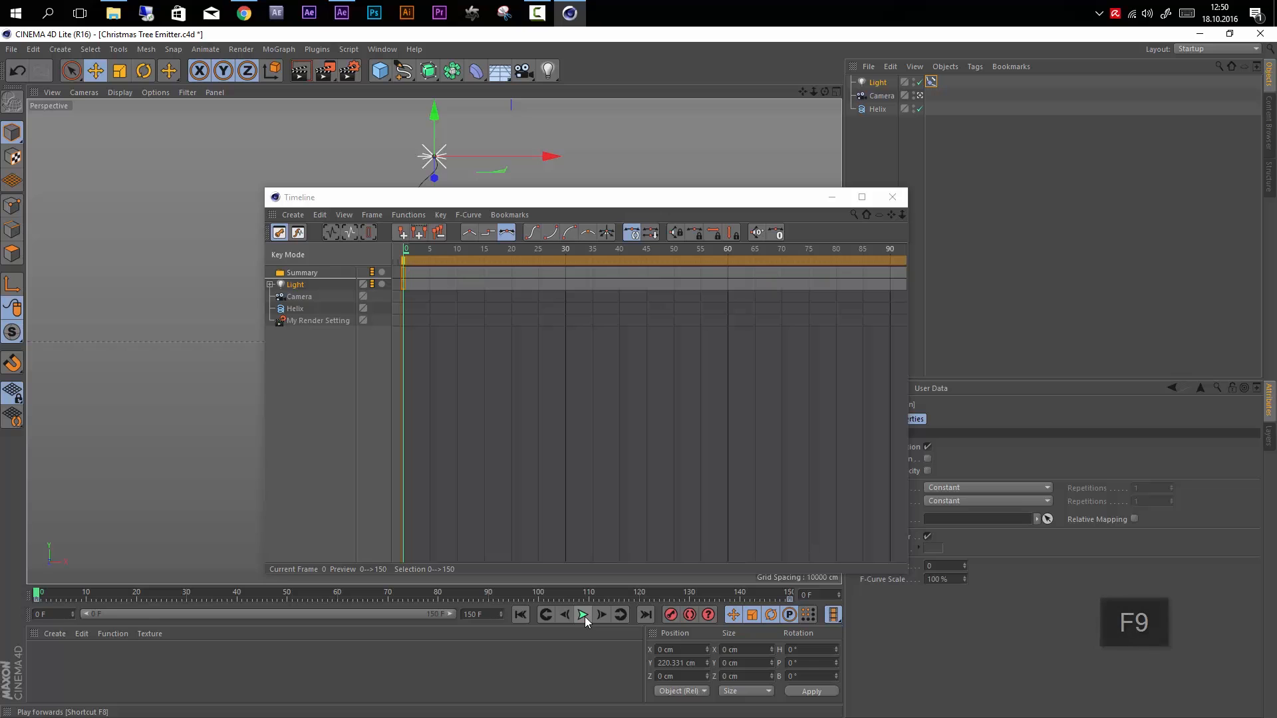
click(584, 616)
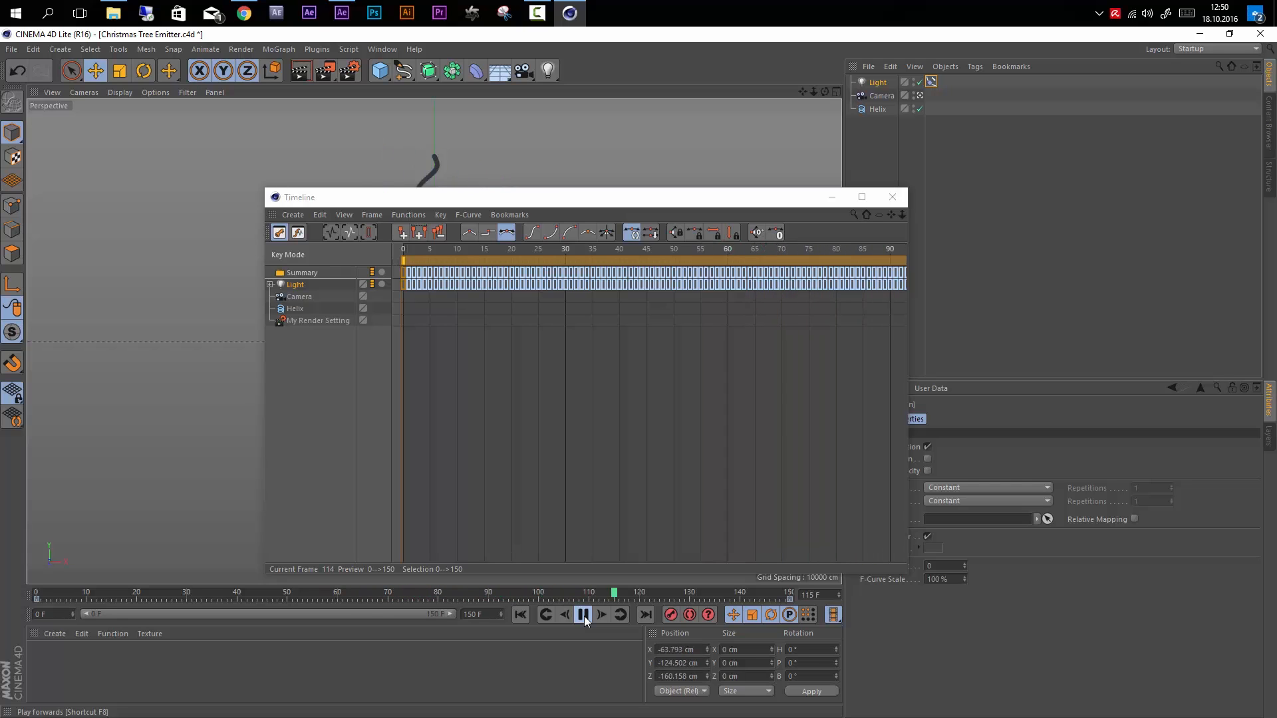
click(584, 616)
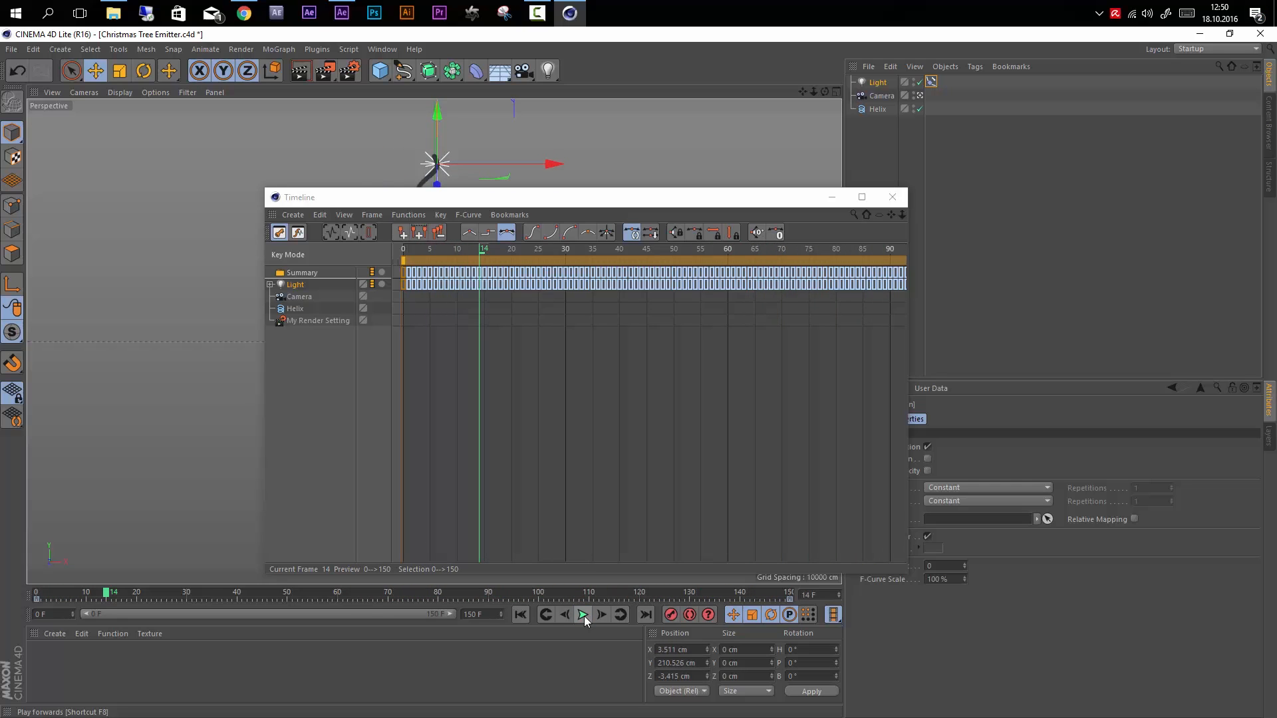
- Inspect the Light's recorded position and scale tracks, including the F-curves of Position X and Position Z
click(480, 255)
drag(478, 254, 436, 254)
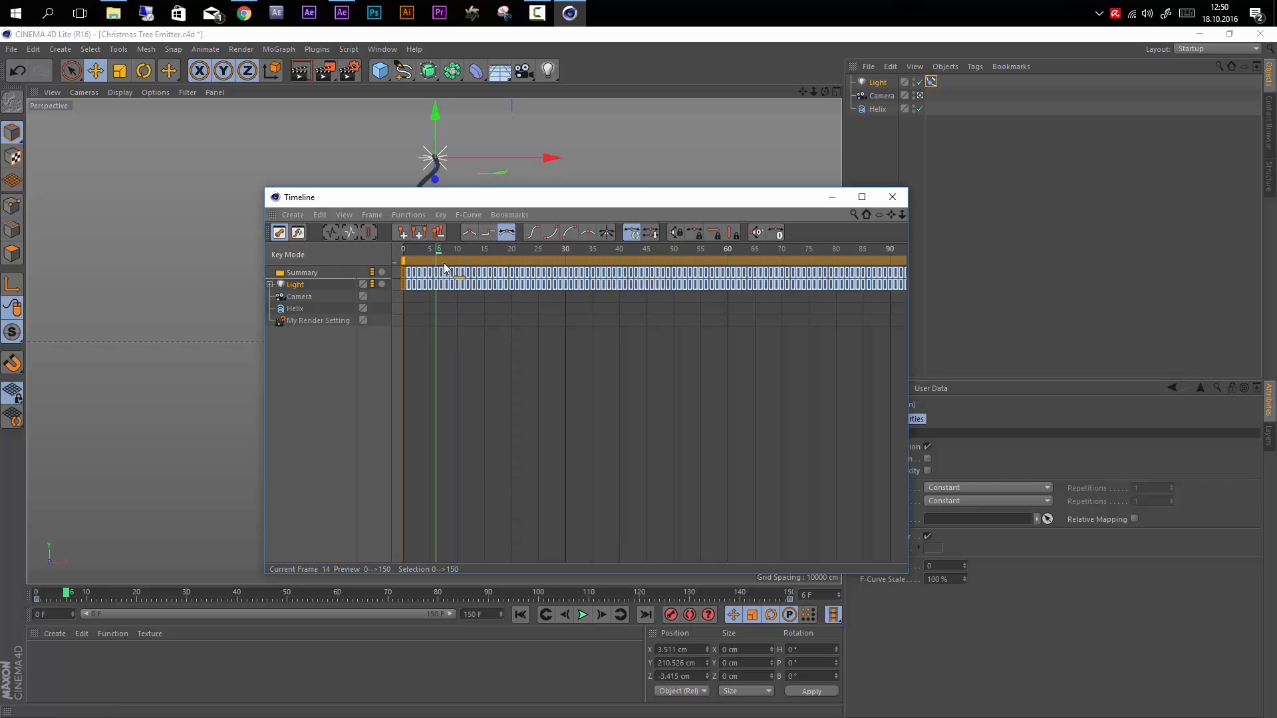
click(270, 285)
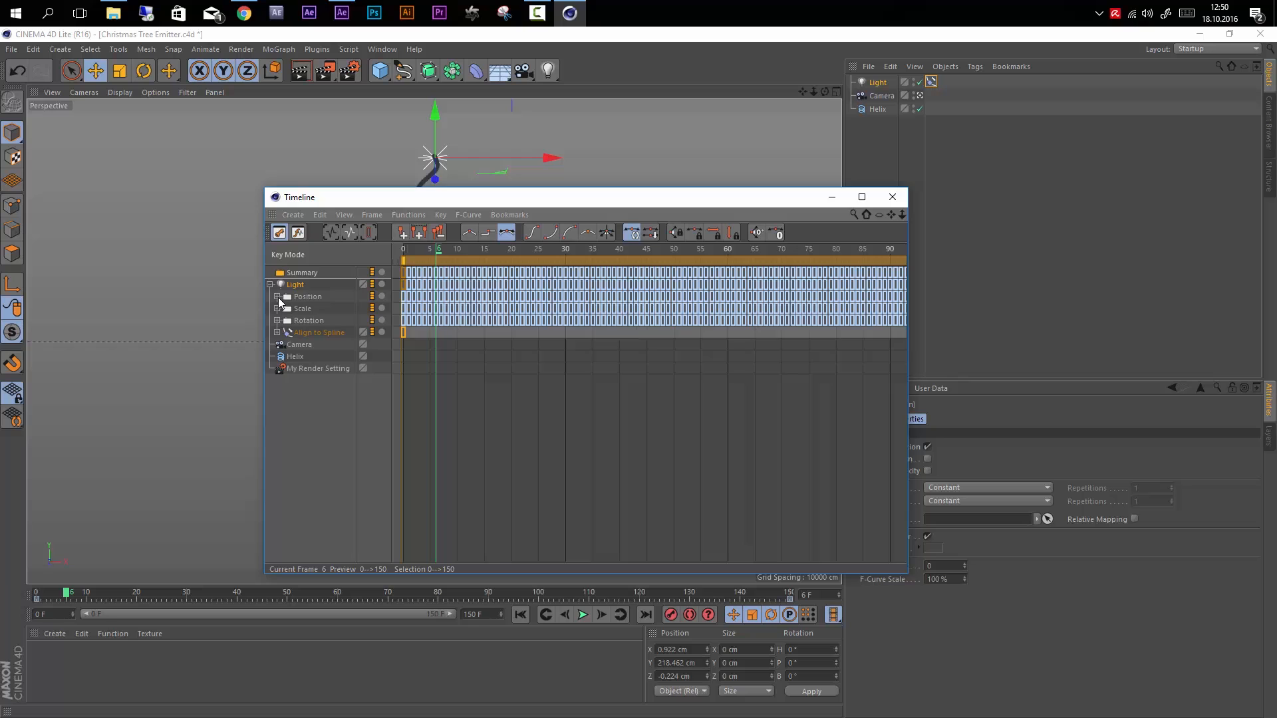
click(276, 296)
click(299, 309)
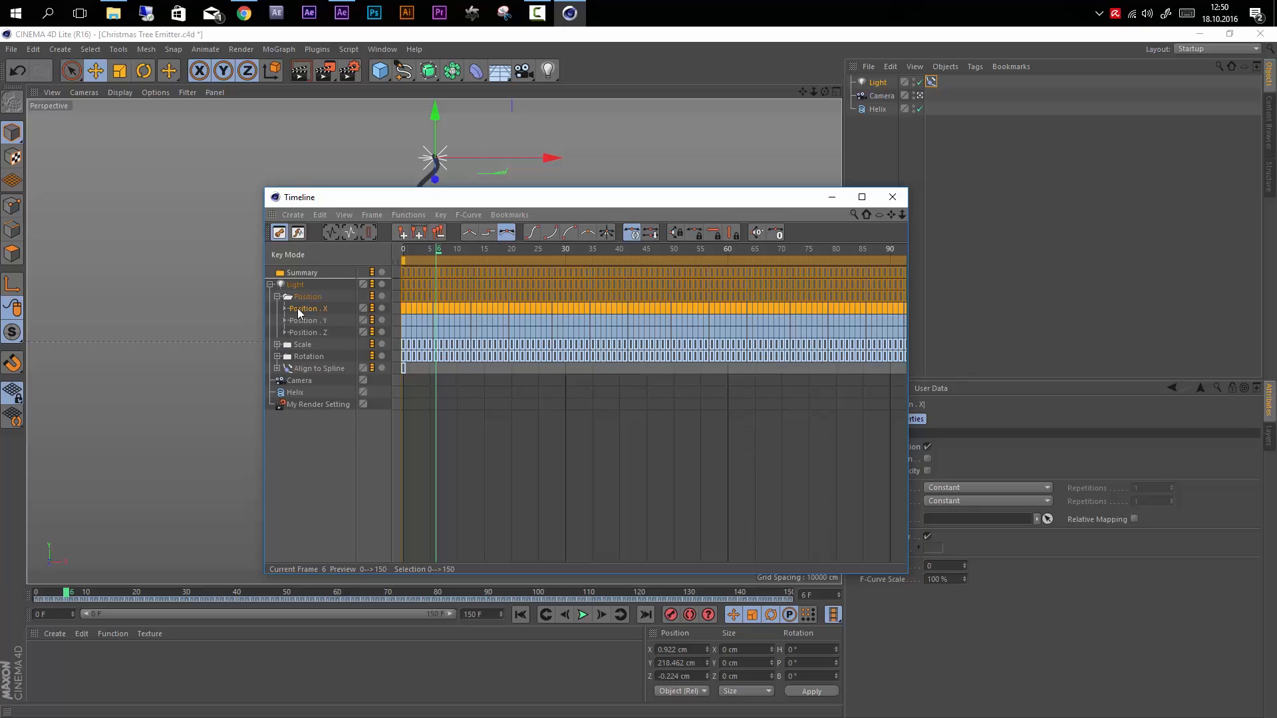
key(Tab)
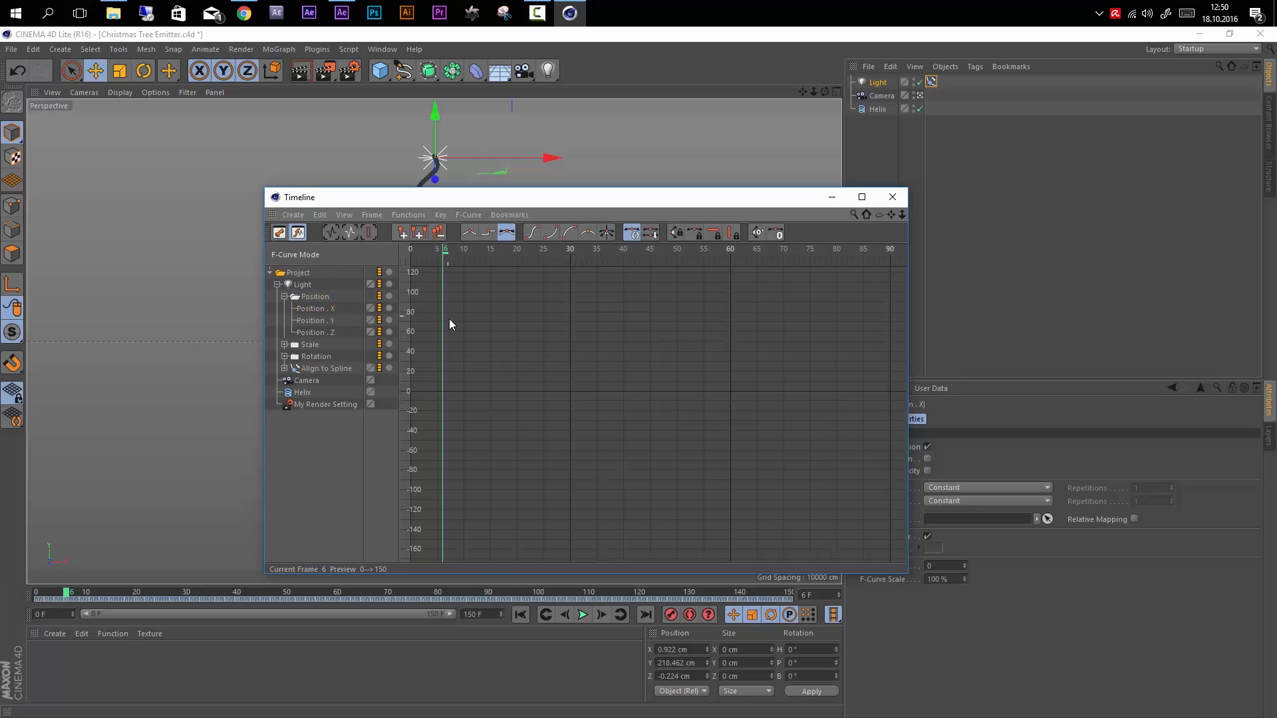
click(307, 310)
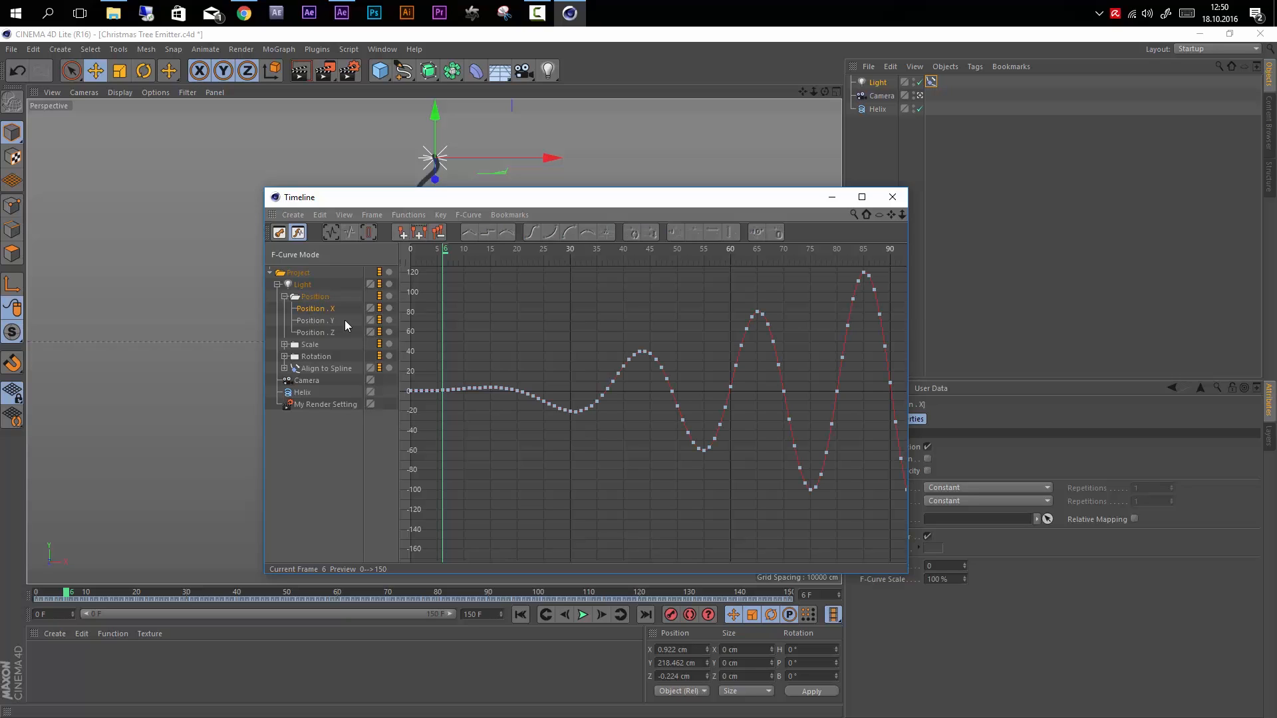
click(315, 333)
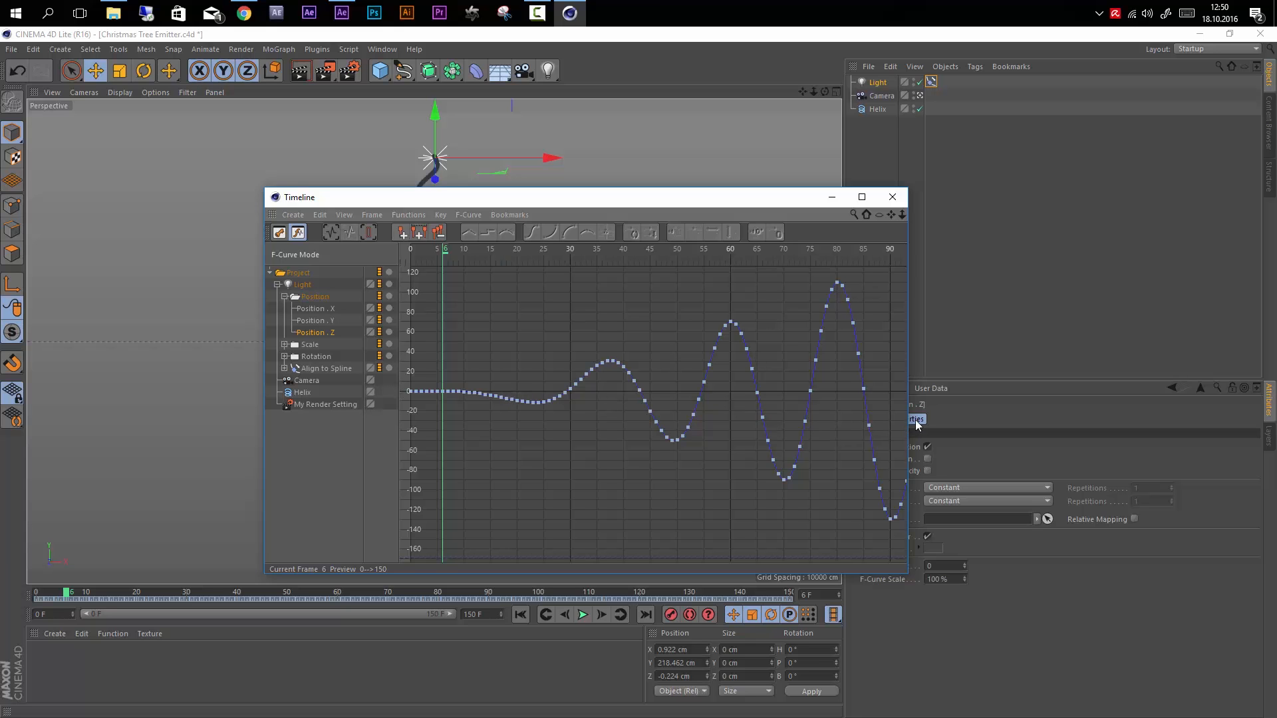
mouse_move(908, 391)
mouse_down()
mouse_move(1145, 379)
mouse_move(848, 391)
mouse_move(889, 397)
mouse_up()
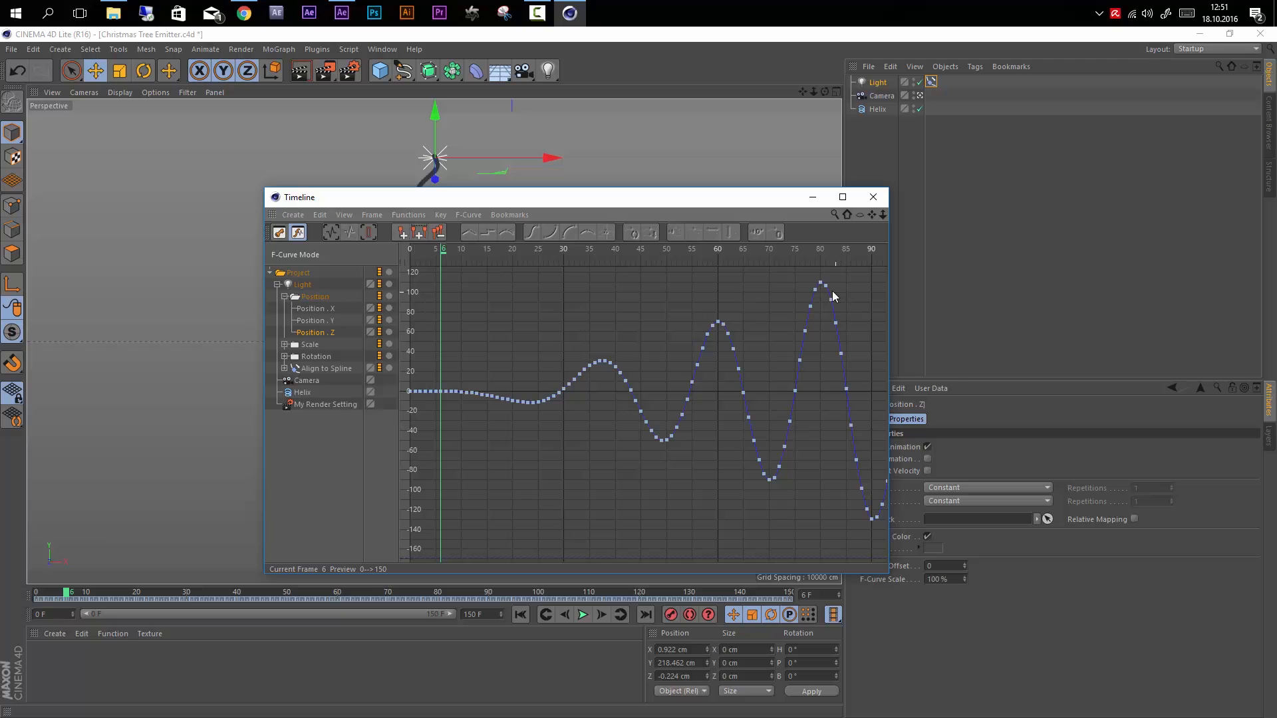
click(285, 297)
click(285, 309)
click(279, 232)
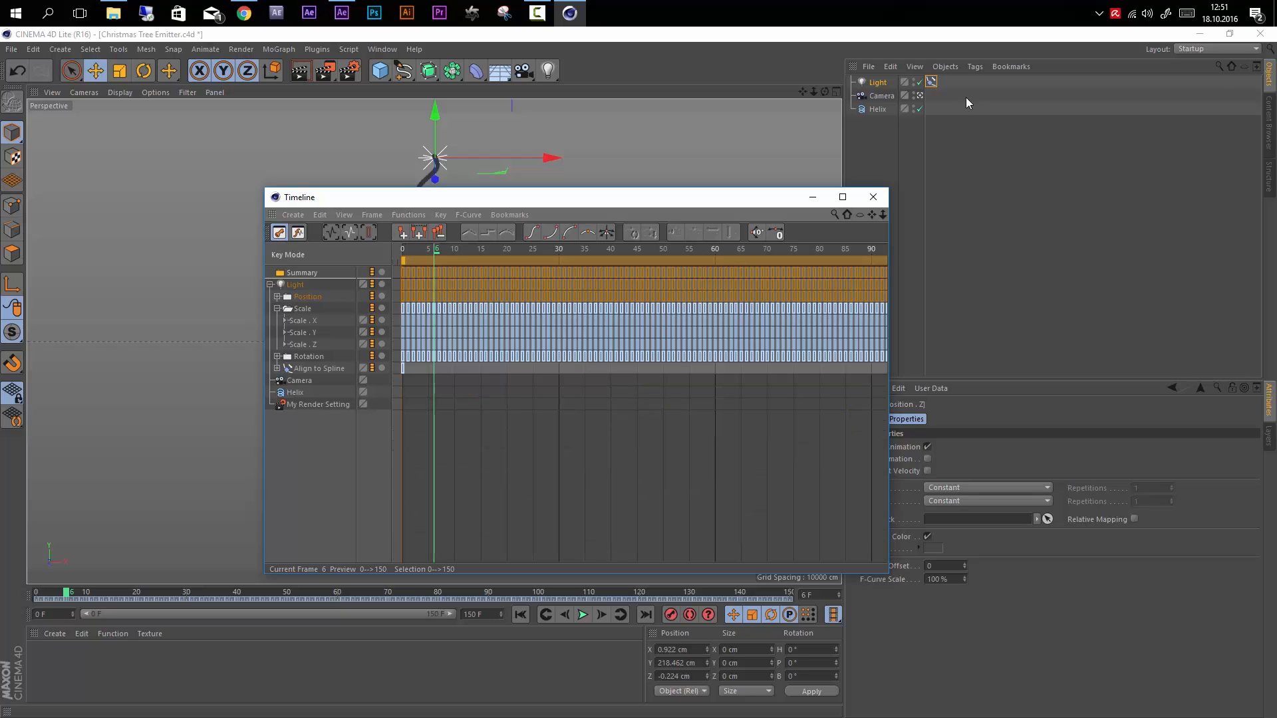
- Close the Timeline, delete the Light's Scale X, Y and Z animation tracks and check its Align to Spline tag
click(882, 132)
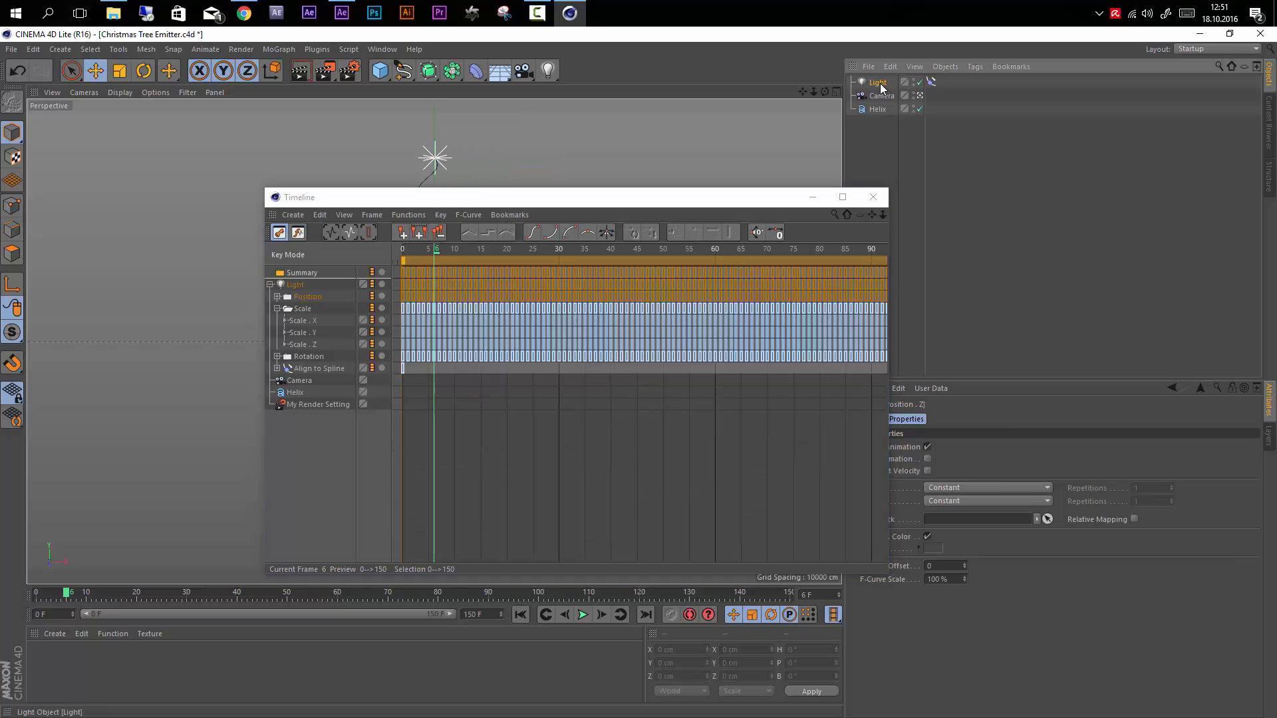
click(880, 82)
click(873, 197)
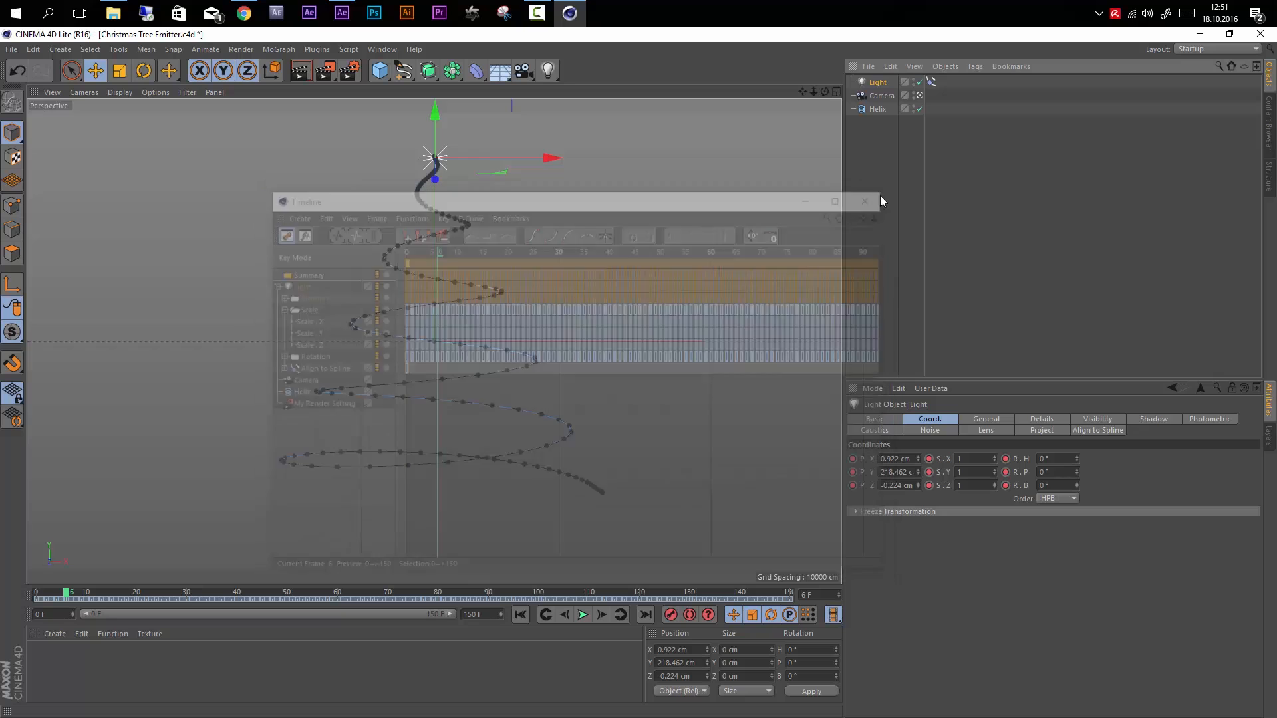
ctrl+shift+click(930, 459)
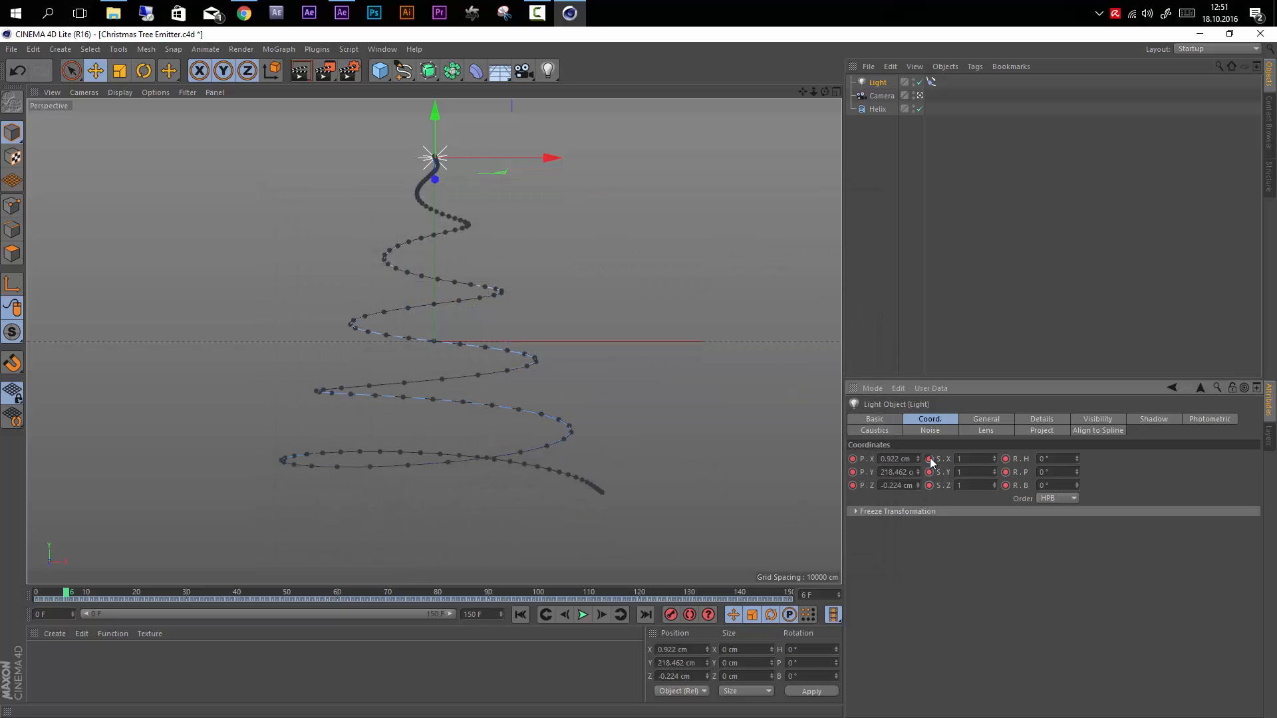
ctrl+shift+click(930, 473)
ctrl+shift+click(930, 486)
click(932, 84)
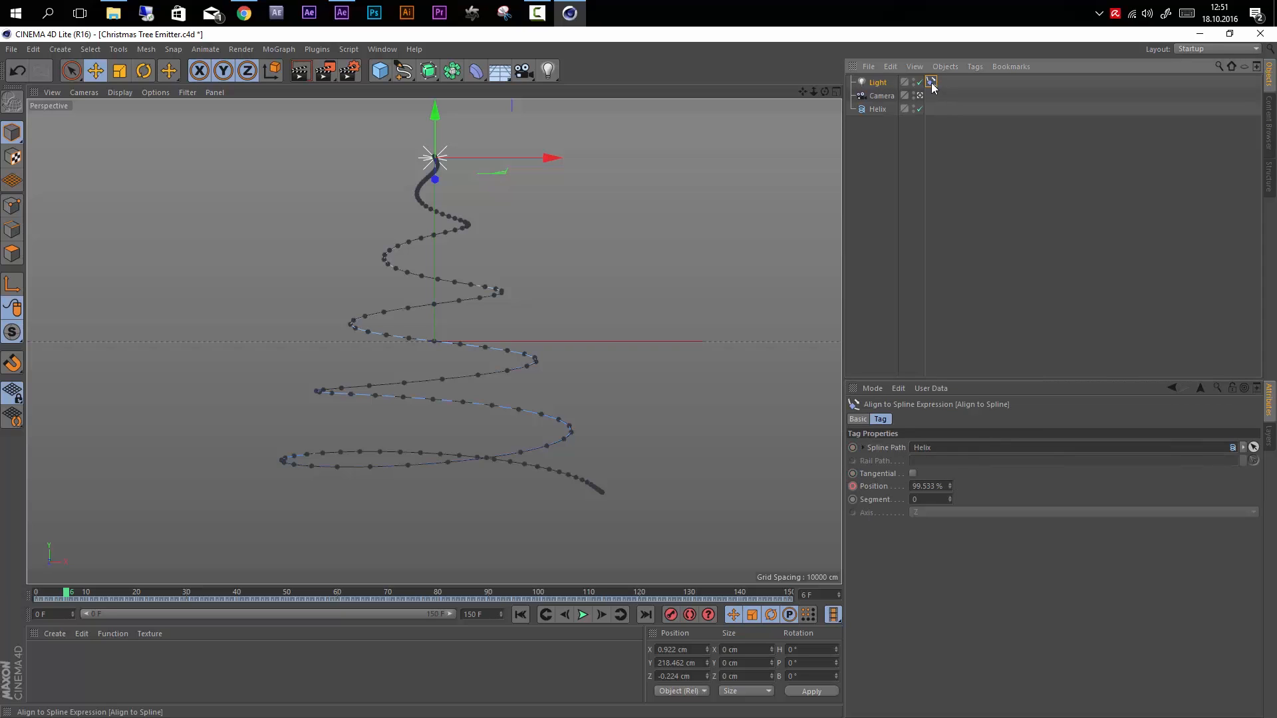
click(865, 147)
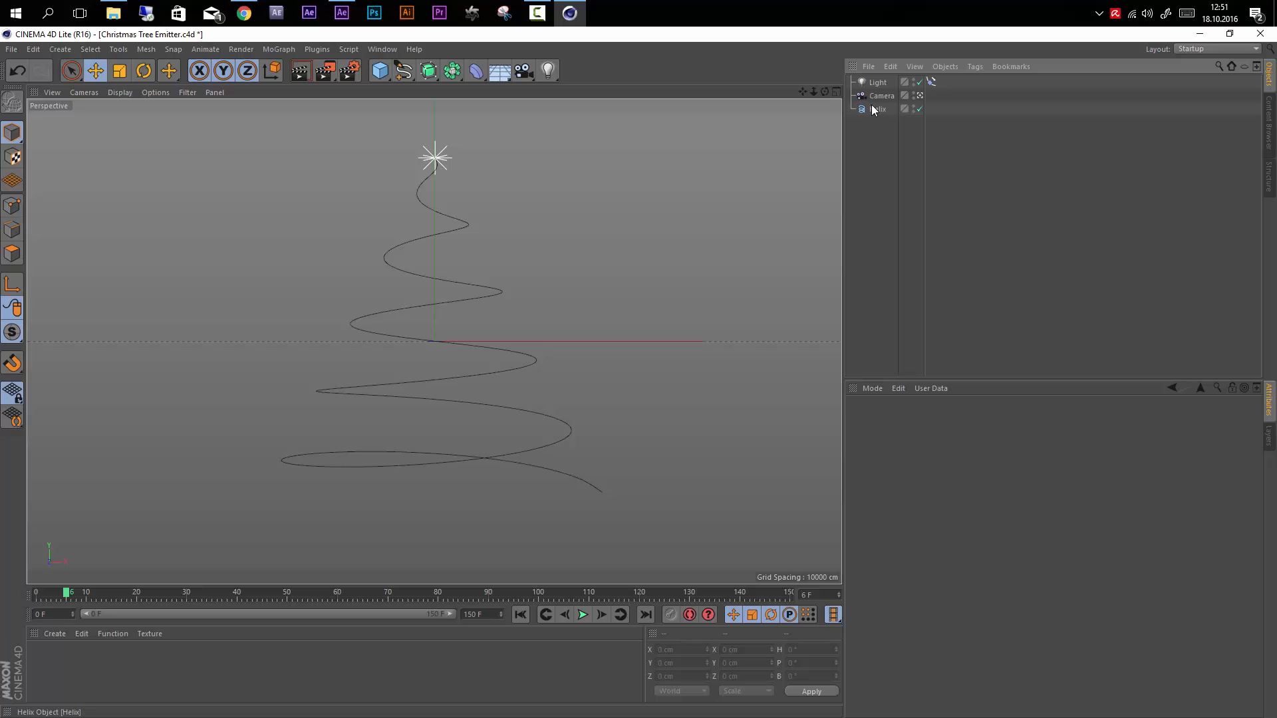
- Play the light animation from frame 0 to check it and save the Christmas Tree Emitter project
click(521, 614)
click(583, 614)
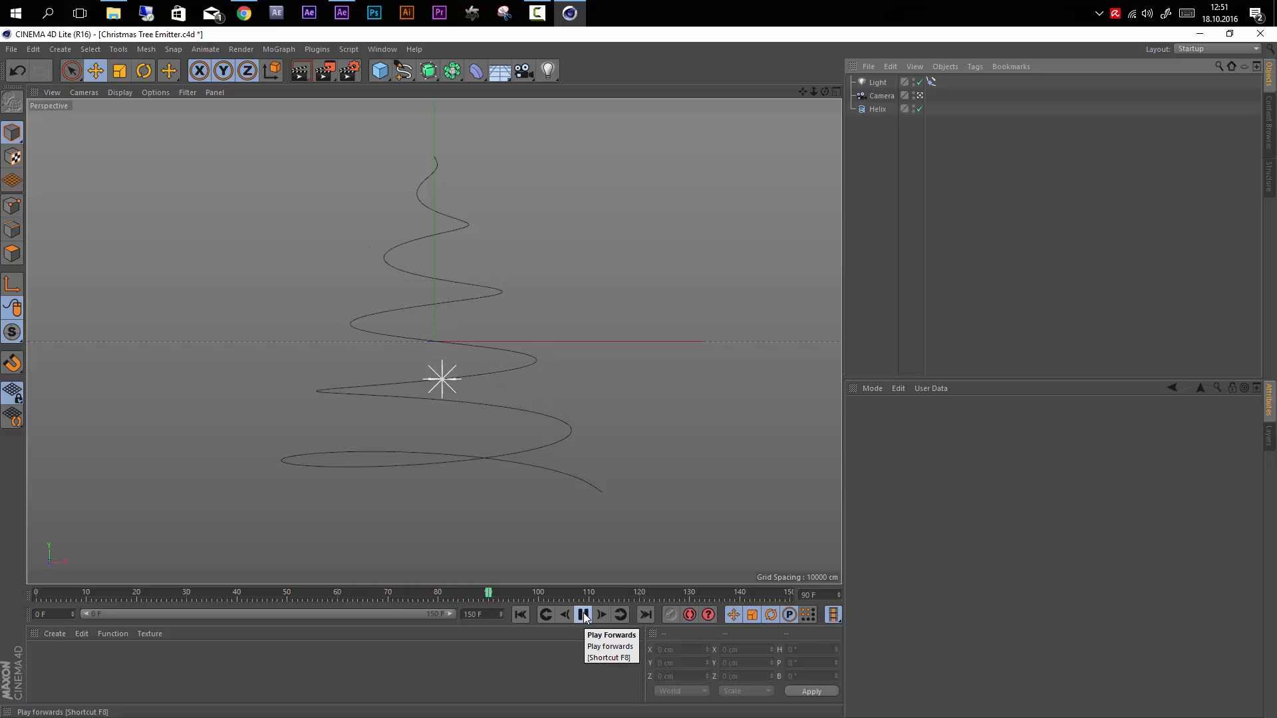
click(584, 615)
click(12, 50)
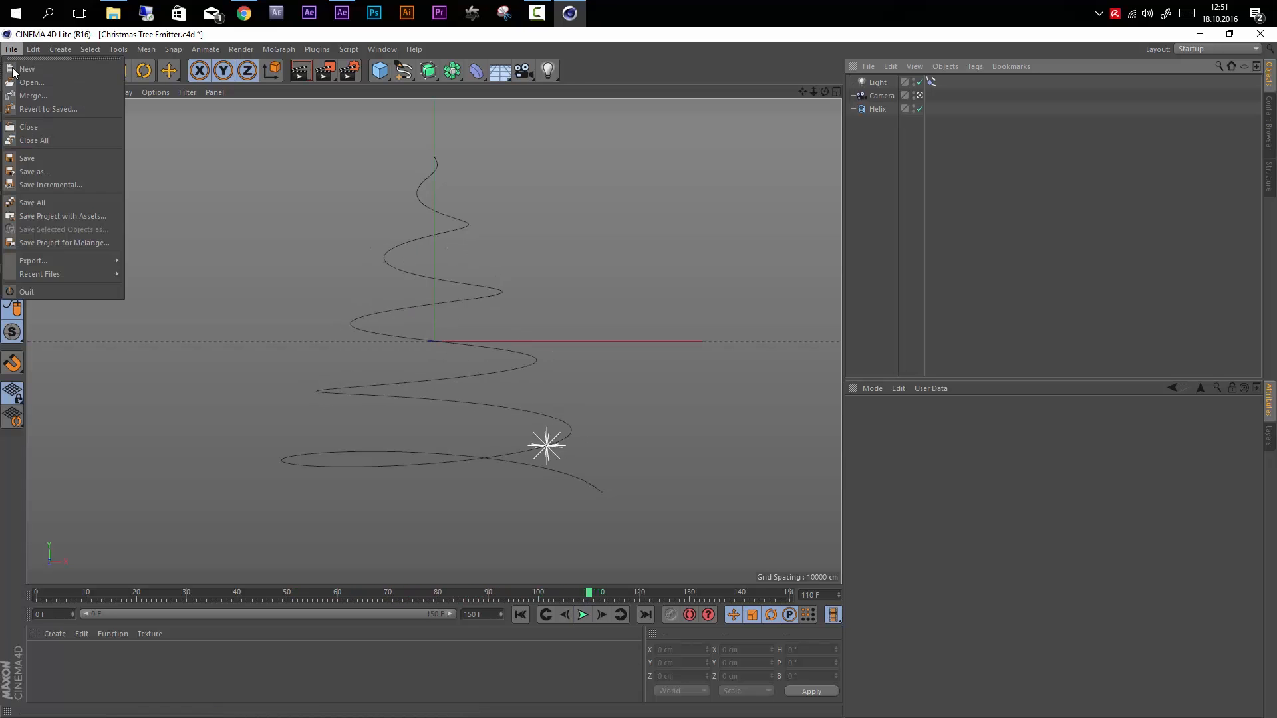
click(24, 156)
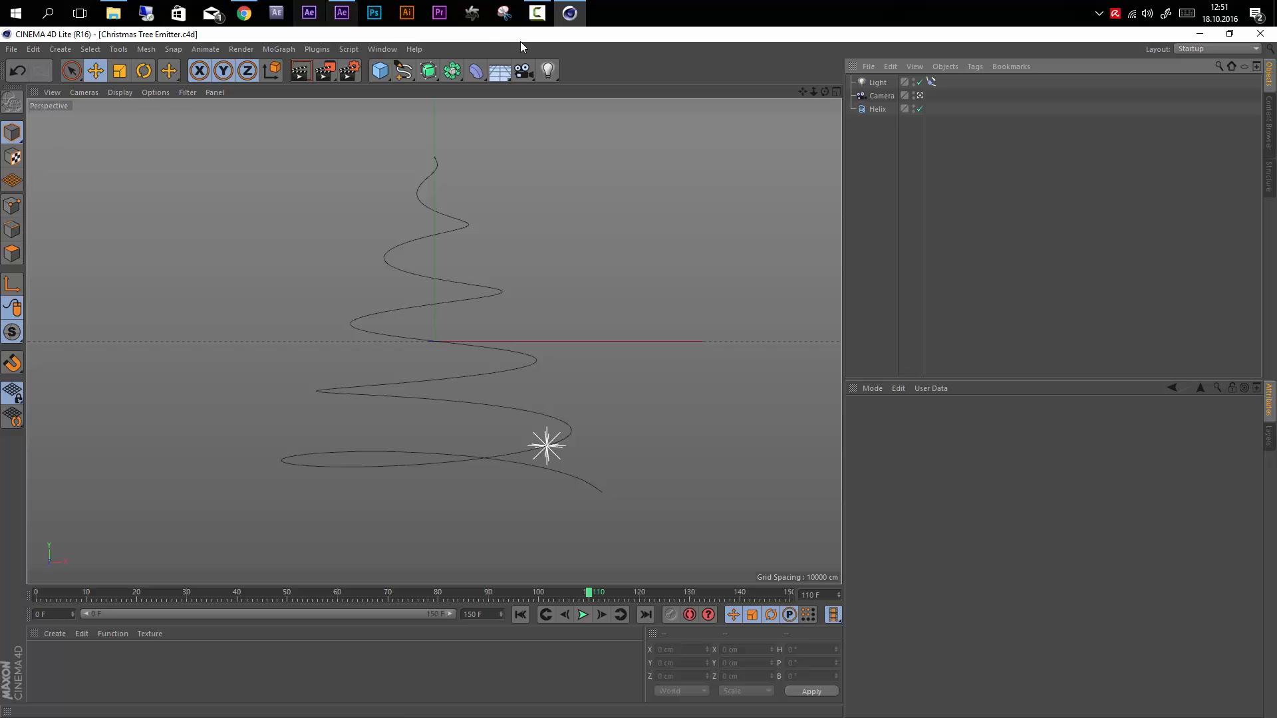
- Switch to After Effects, extract the scene data from the Christmas Tree Emitter layer again and scrub to about 4 seconds
click(346, 13)
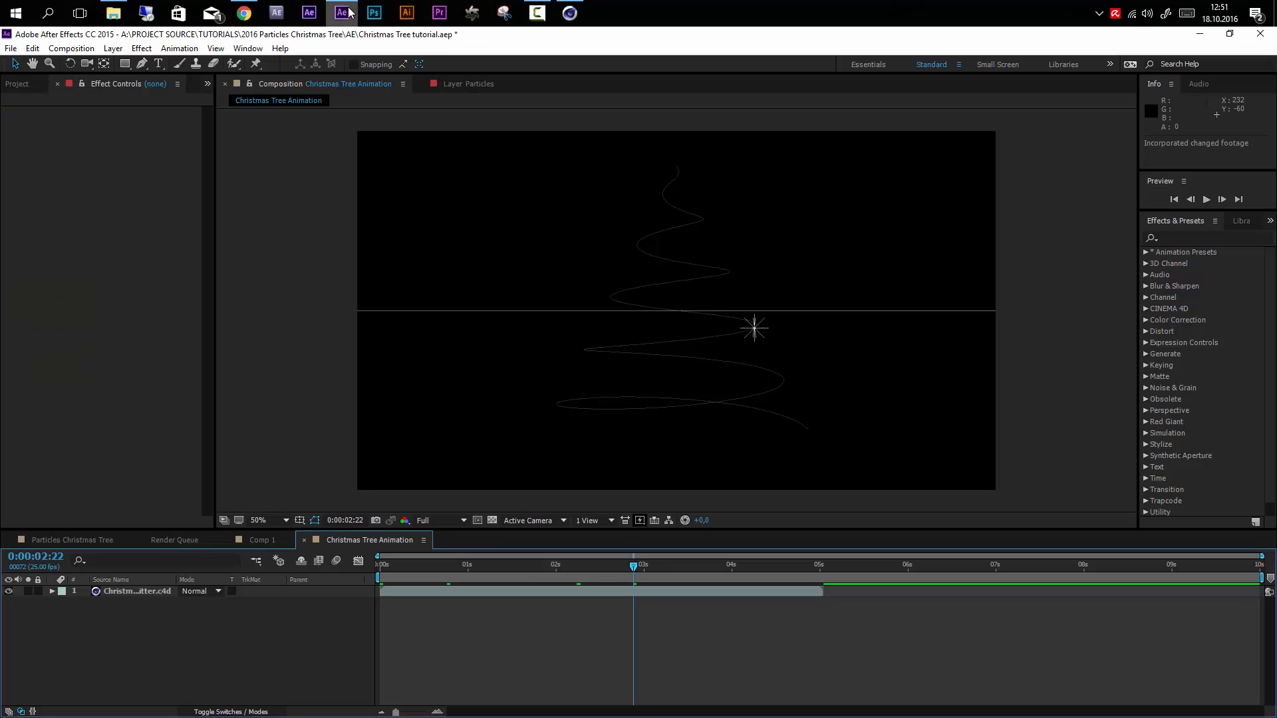
click(133, 593)
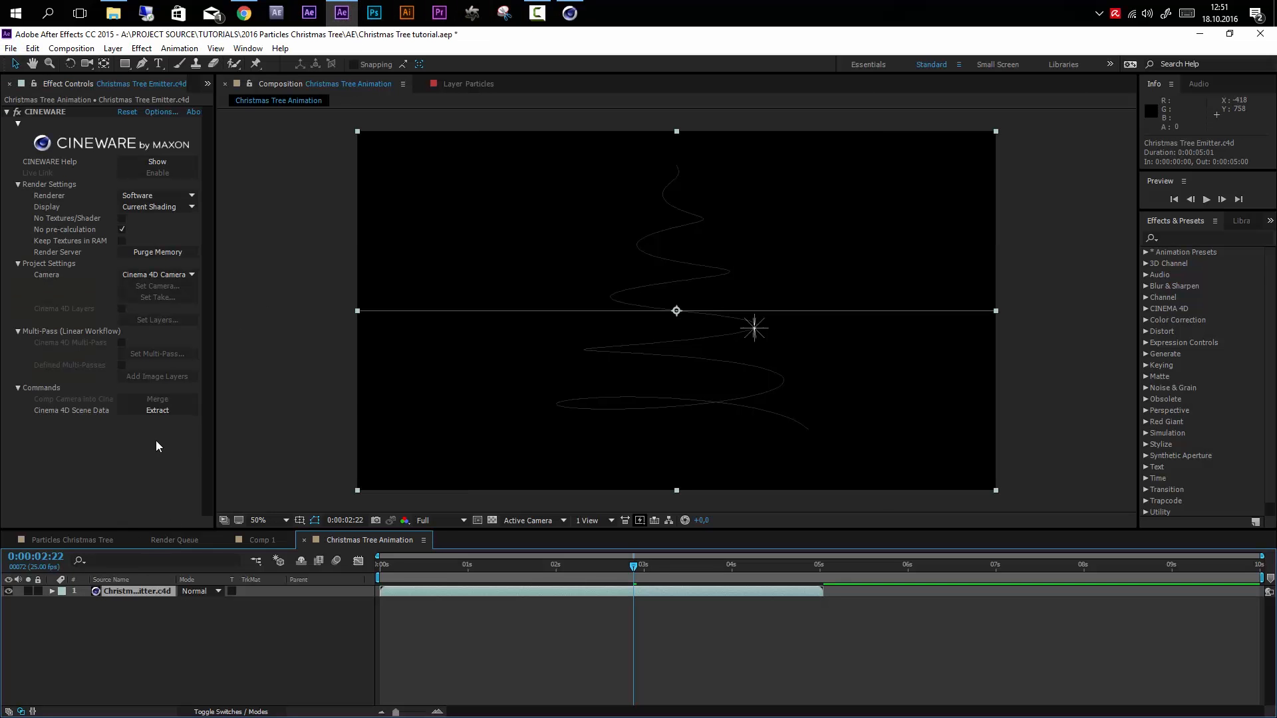
click(139, 409)
drag(587, 566, 744, 572)
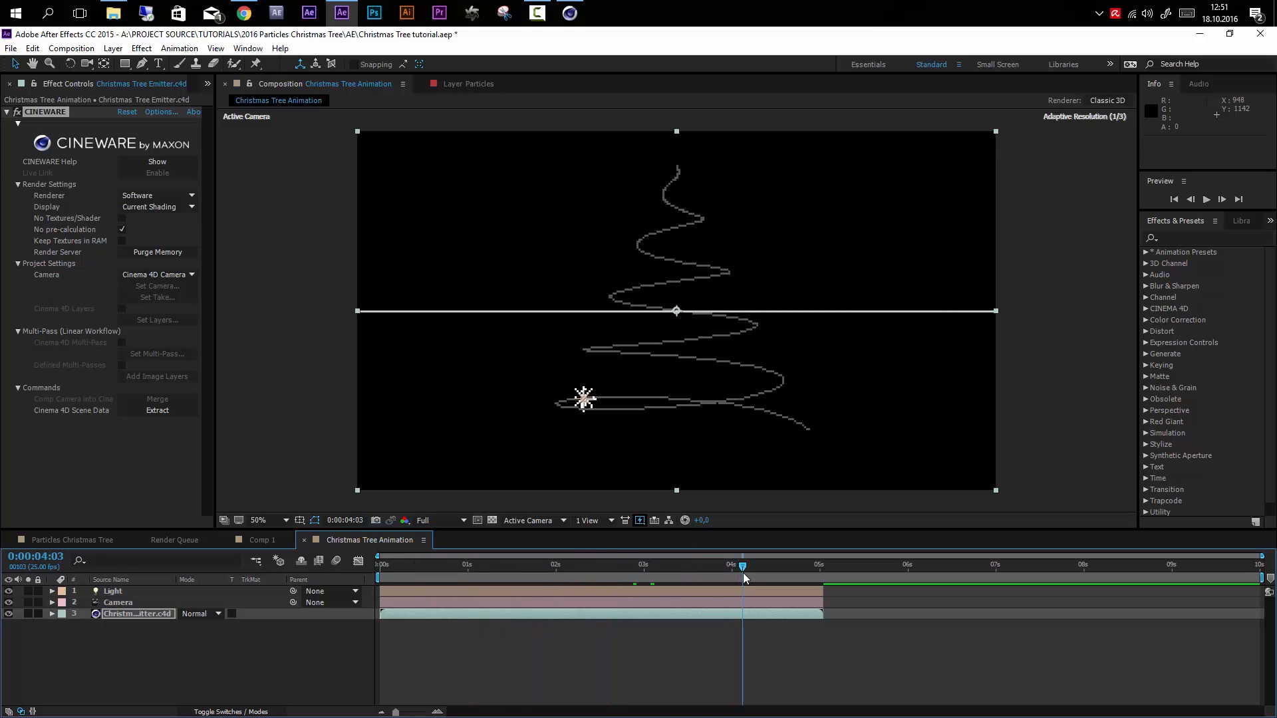
- Delete the Christmas Tree Emitter layer and select the extracted Light layer to show its motion path
click(147, 613)
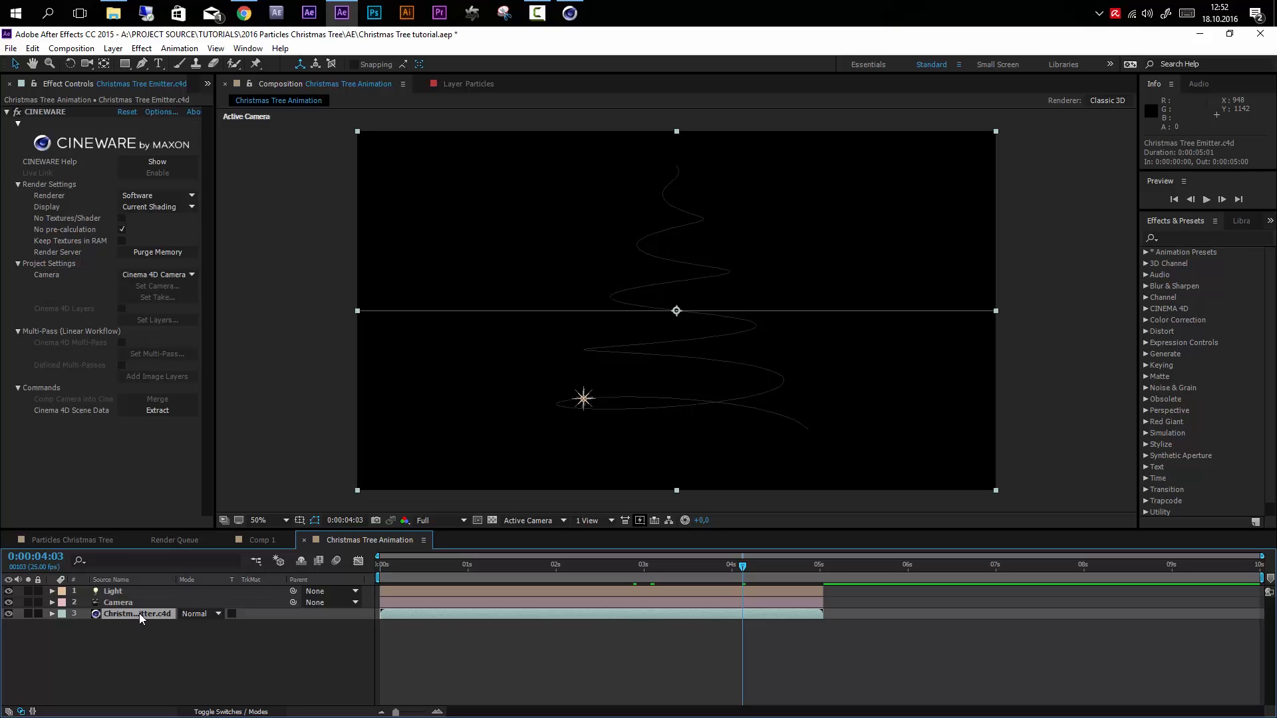
key(Delete)
click(122, 603)
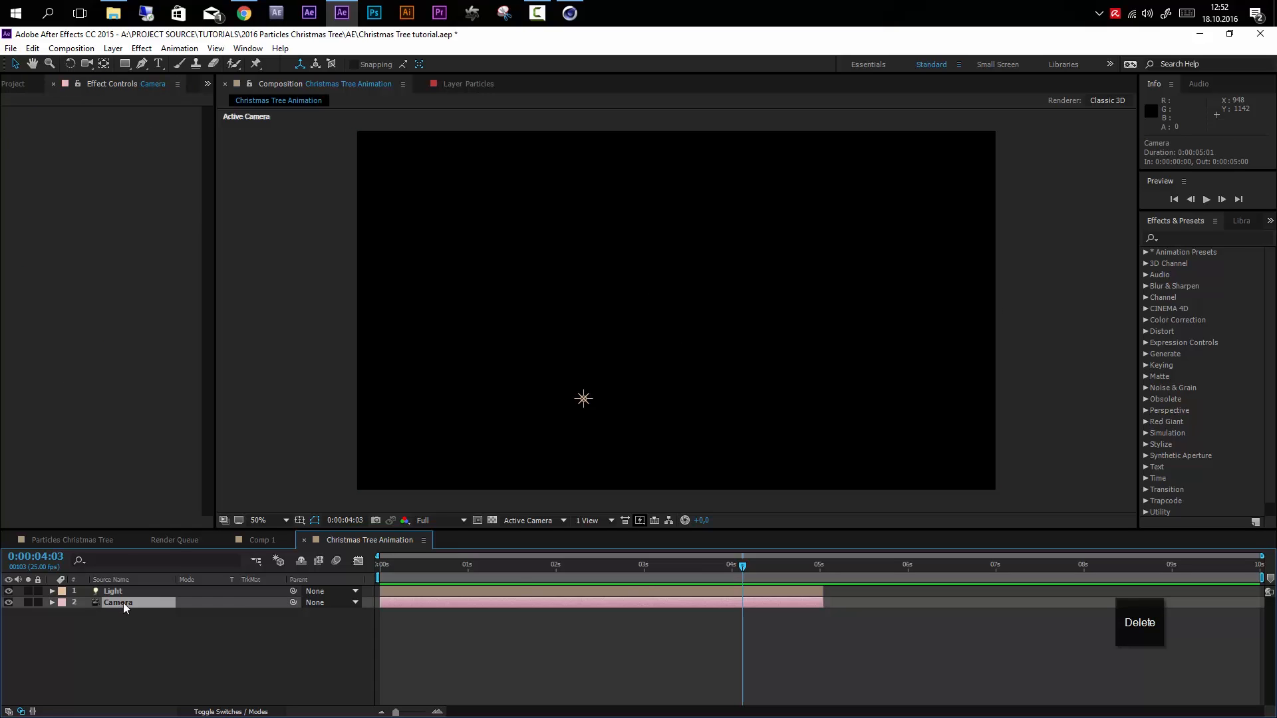
click(149, 591)
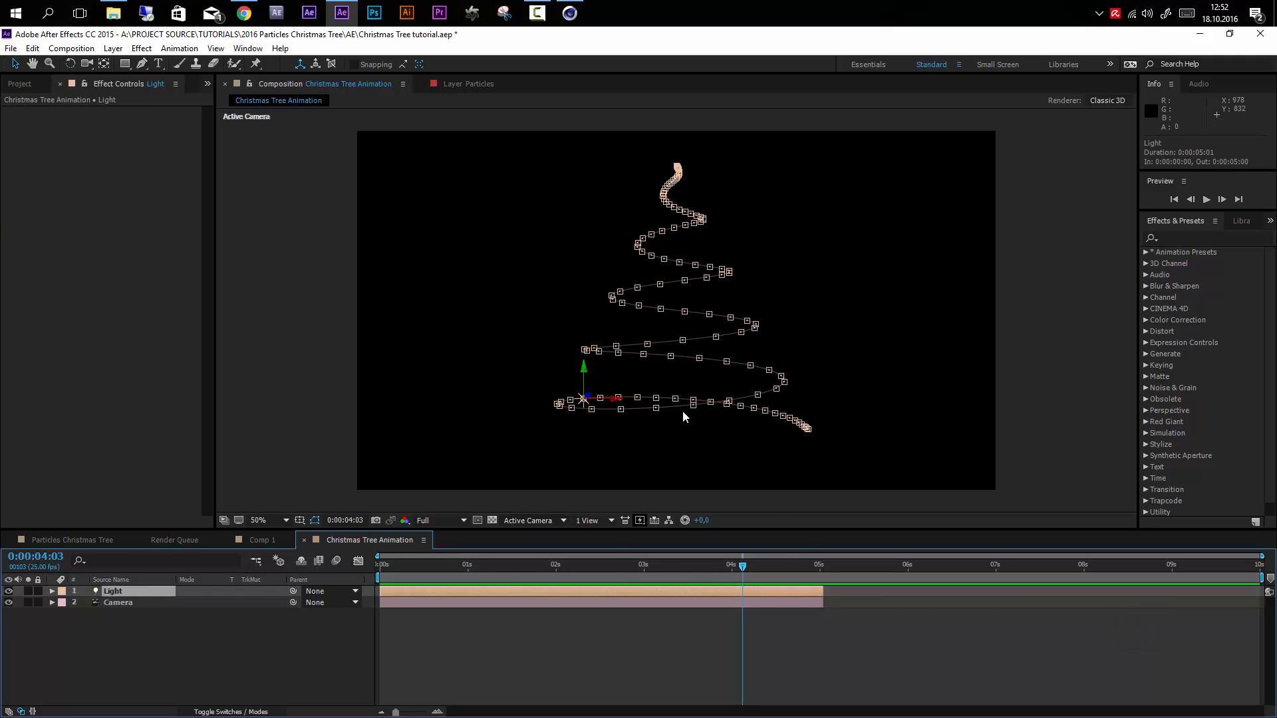
- Extend the Light and Camera layers to the end of the 10-second composition
click(811, 600)
shift+click(813, 592)
drag(822, 591, 1259, 591)
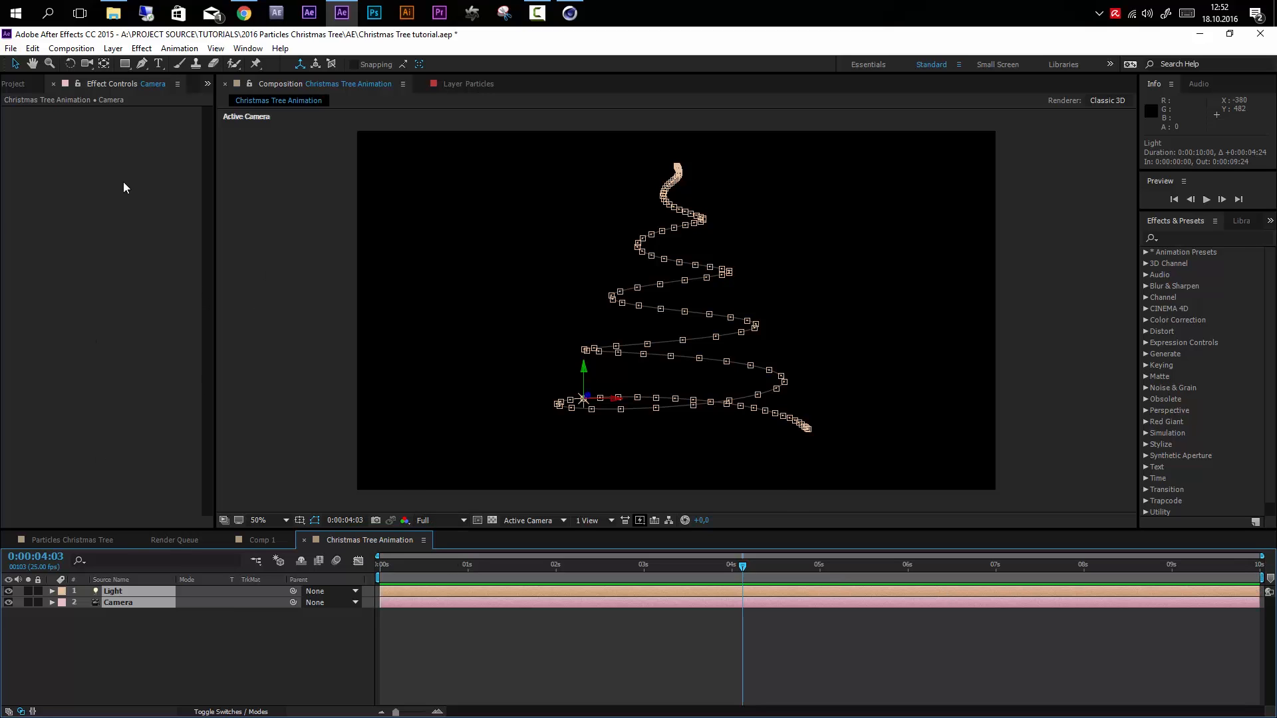
click(197, 650)
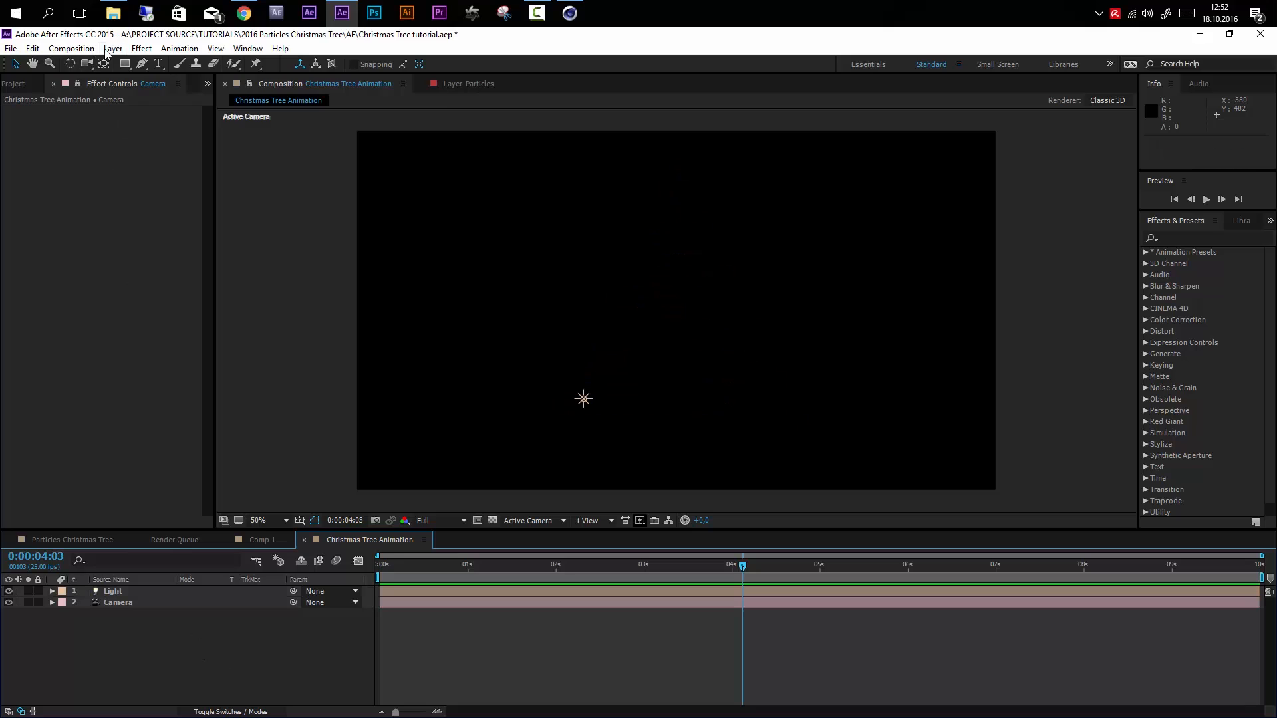
- Create a new black 1920 x 1080 px solid layer named Particles
click(112, 49)
mouse_move(116, 66)
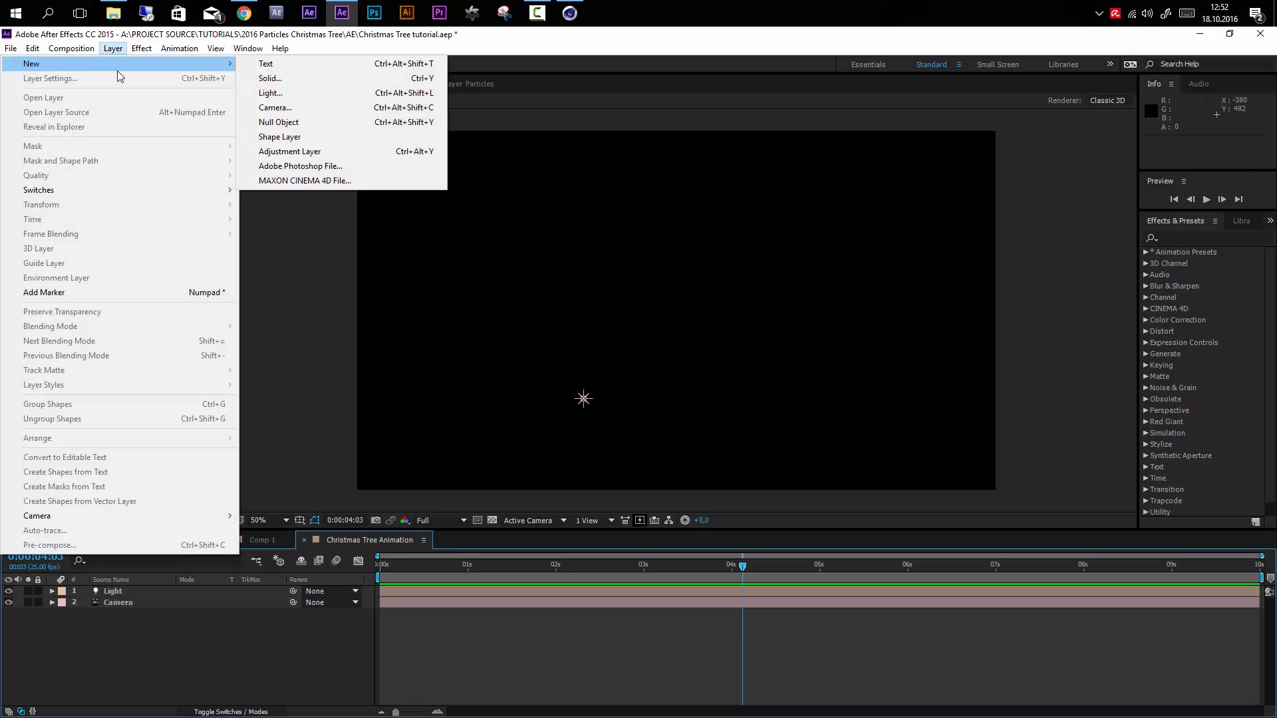
click(270, 77)
text(Particles)
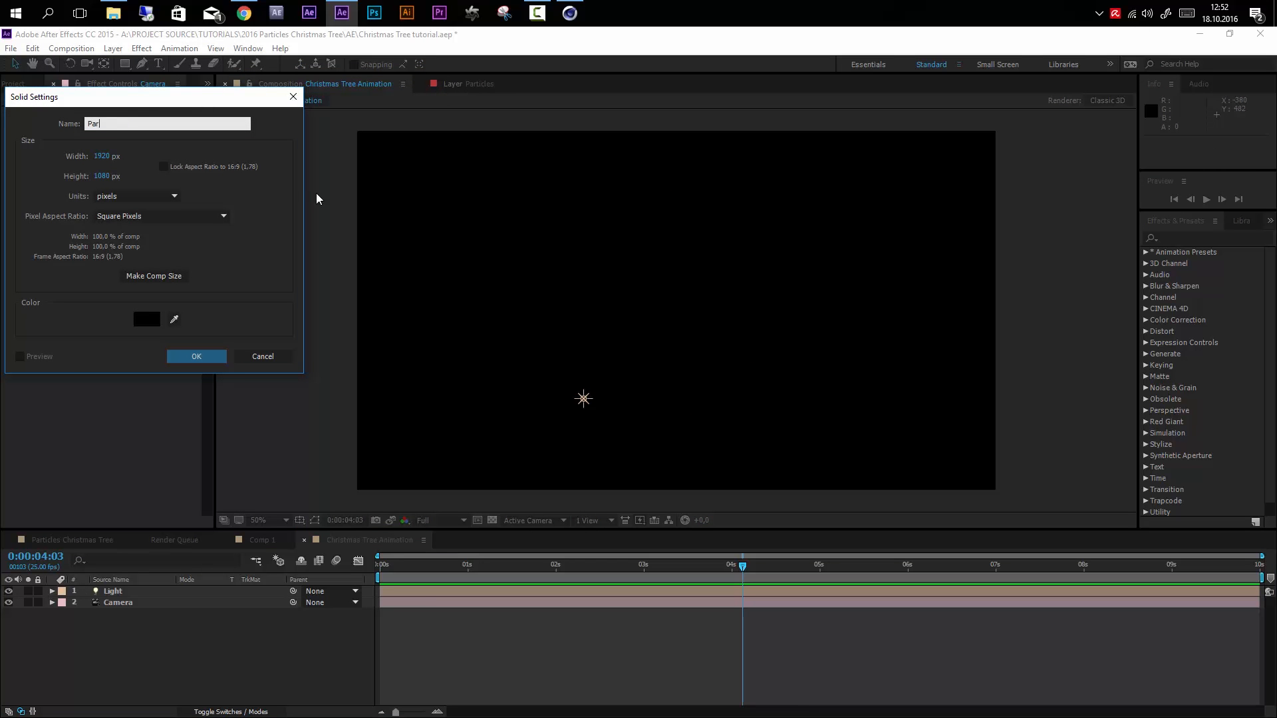
click(203, 358)
- Find the Trapcode Particular effect and apply it to the Particles layer
click(1182, 238)
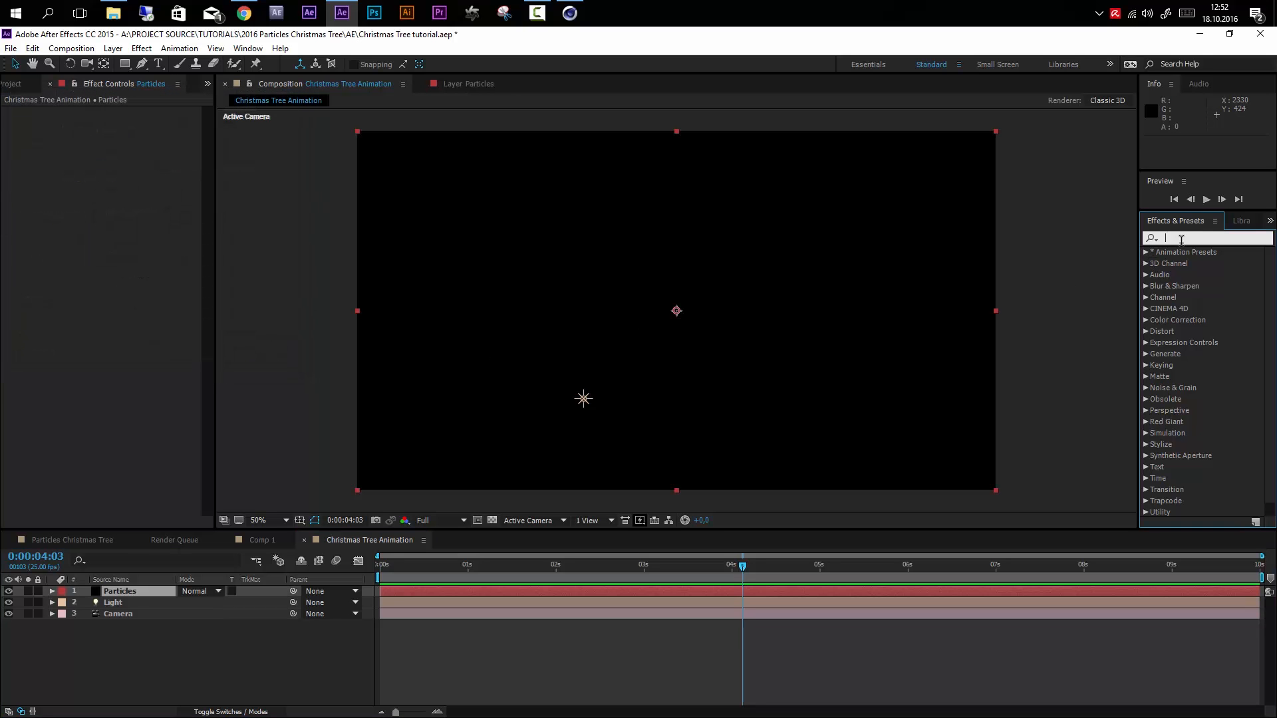
text(Particu)
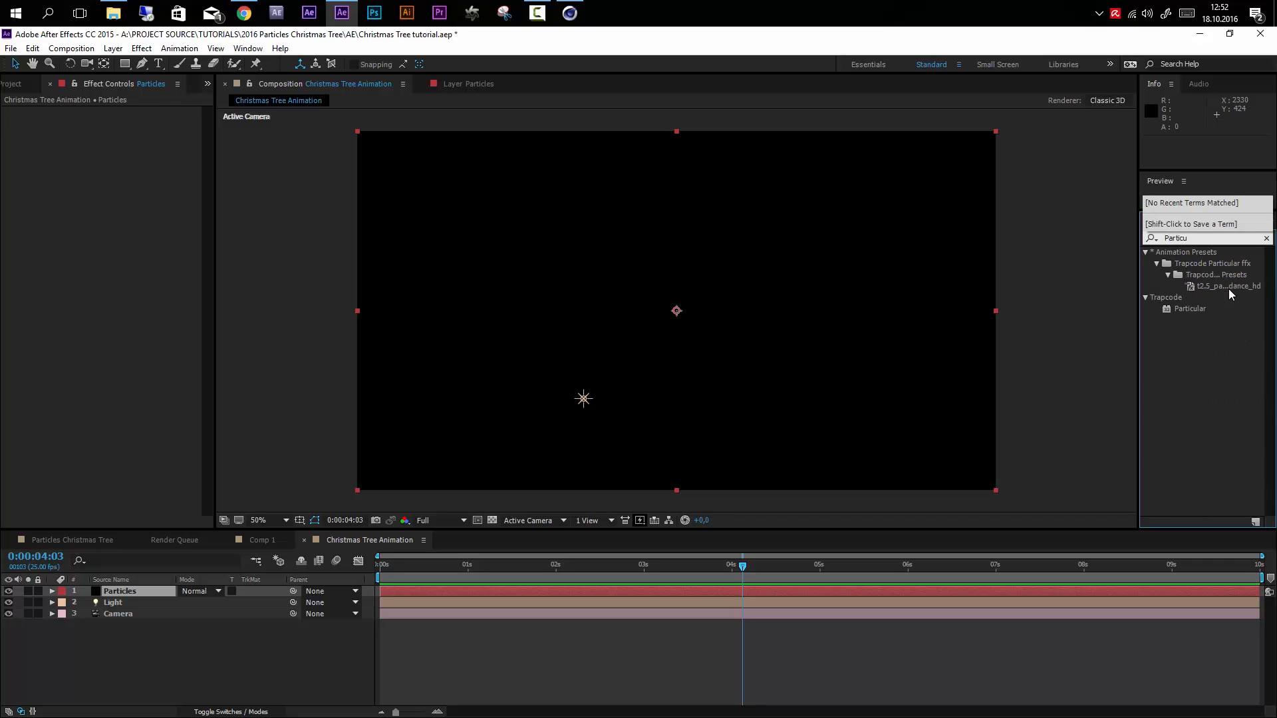
drag(1188, 308, 149, 596)
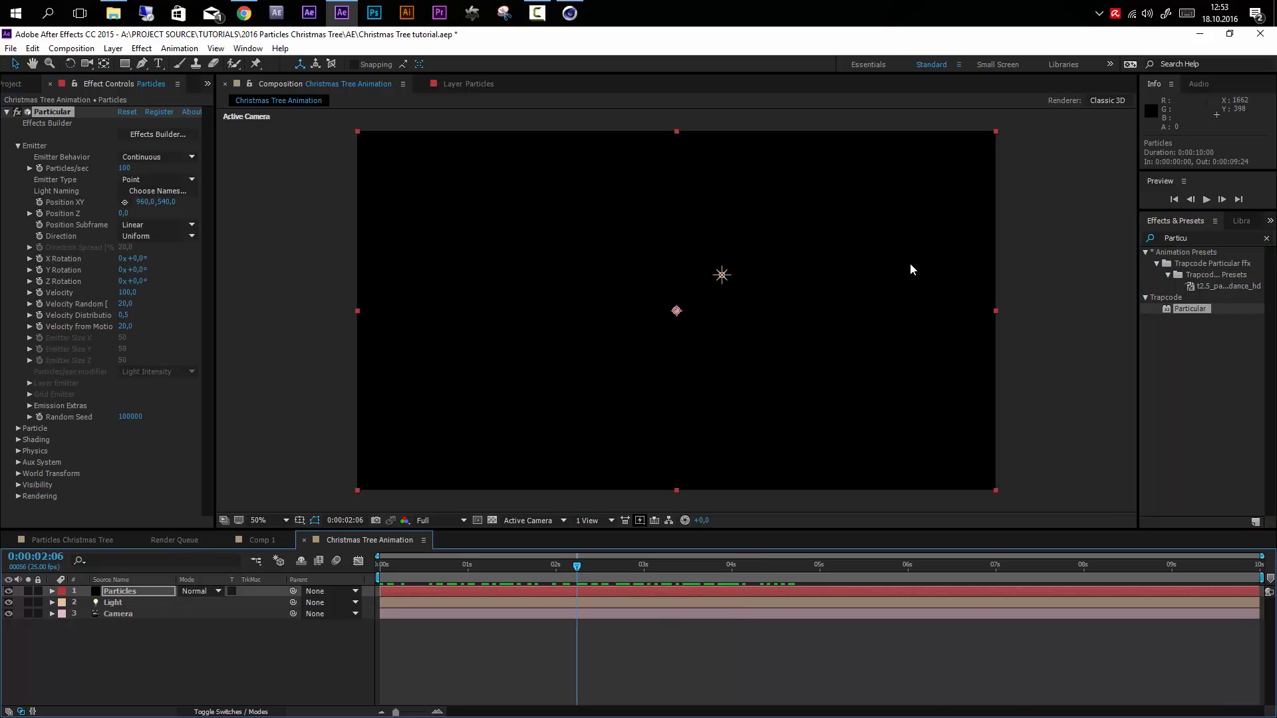
- Rename the Light layer to Emitter
click(111, 603)
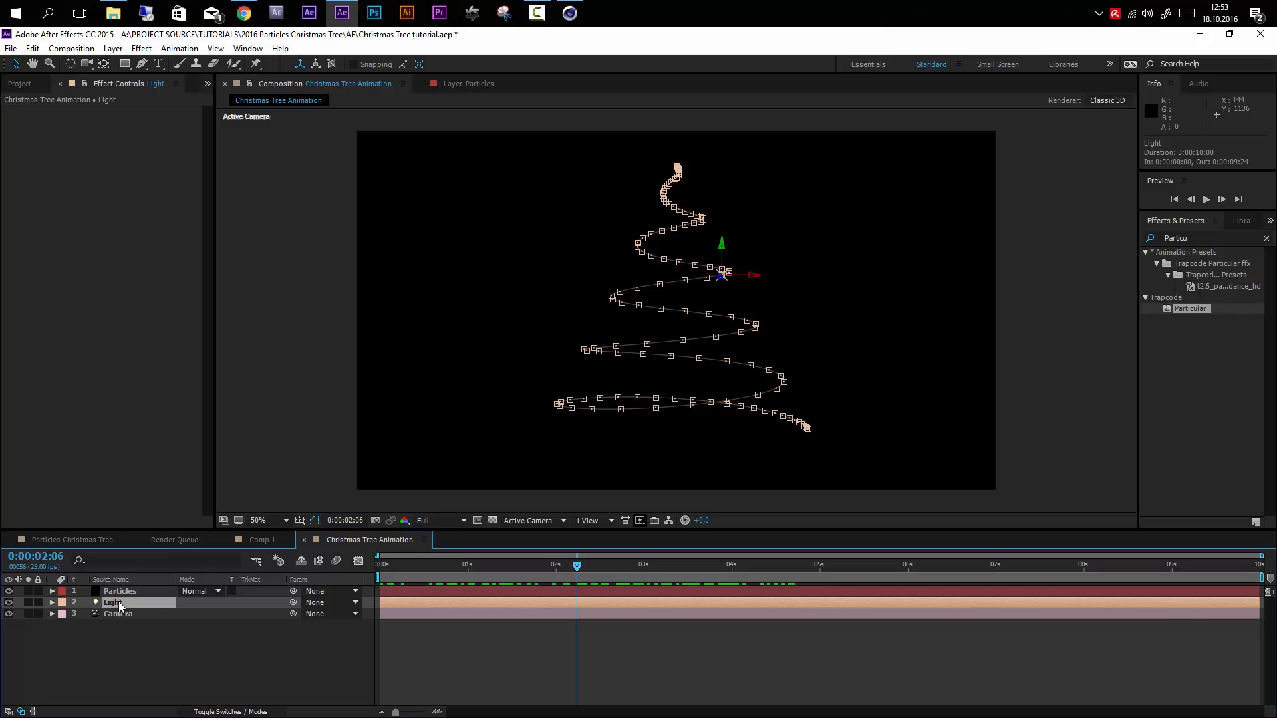
key(Return)
text(Emitter)
key(Return)
- Set Particular's Emitter Type to Light(s) on the Particles layer and scrub to 4 seconds to check the emission
click(128, 591)
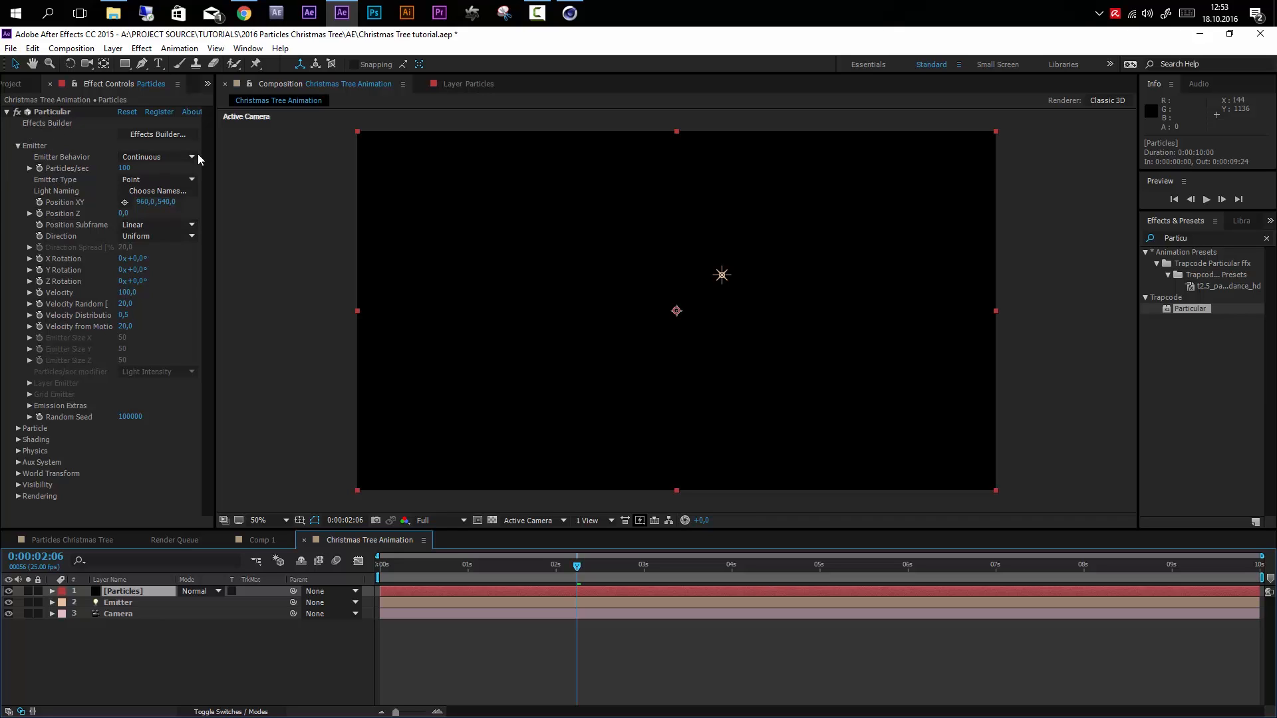
click(168, 180)
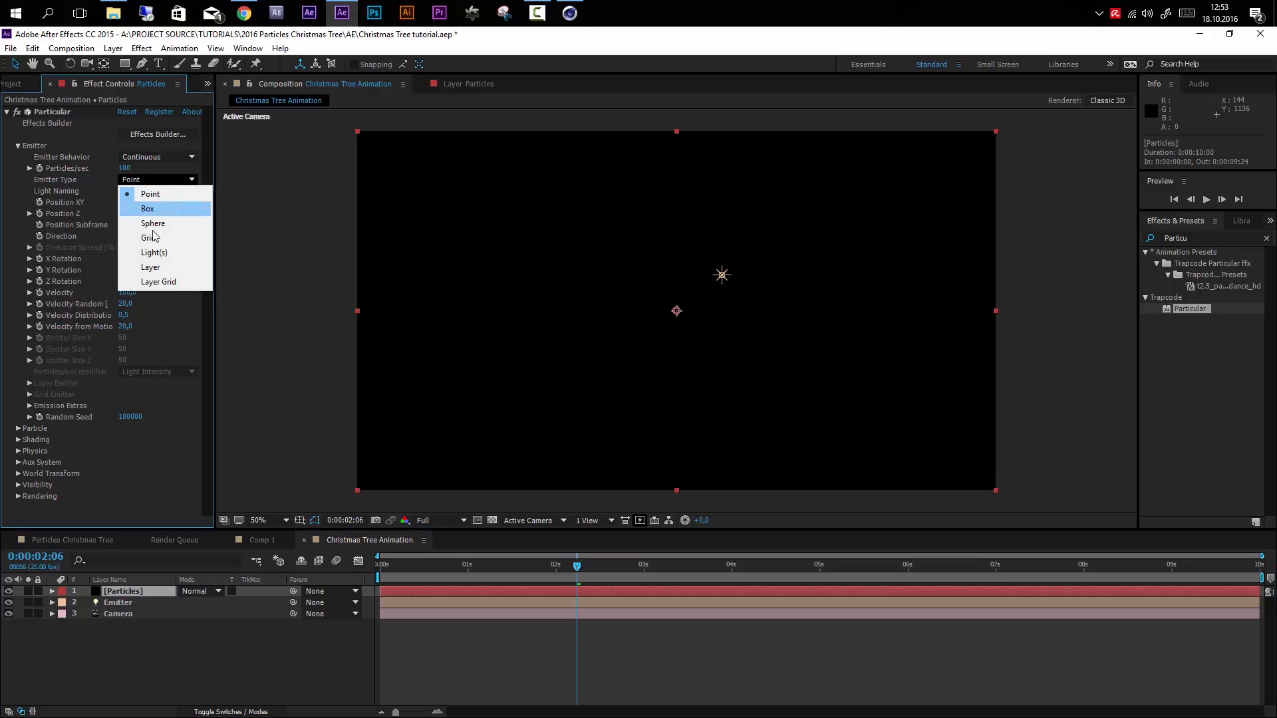
click(157, 253)
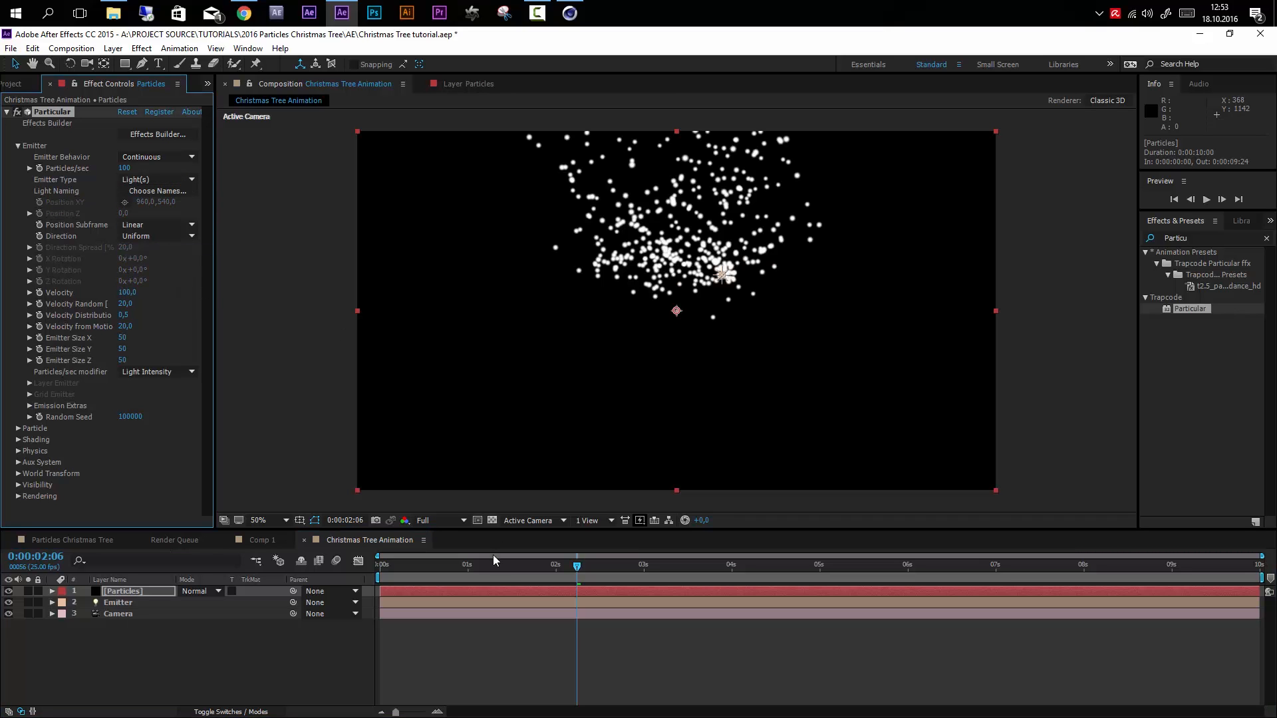
drag(485, 565, 524, 608)
drag(680, 601, 730, 601)
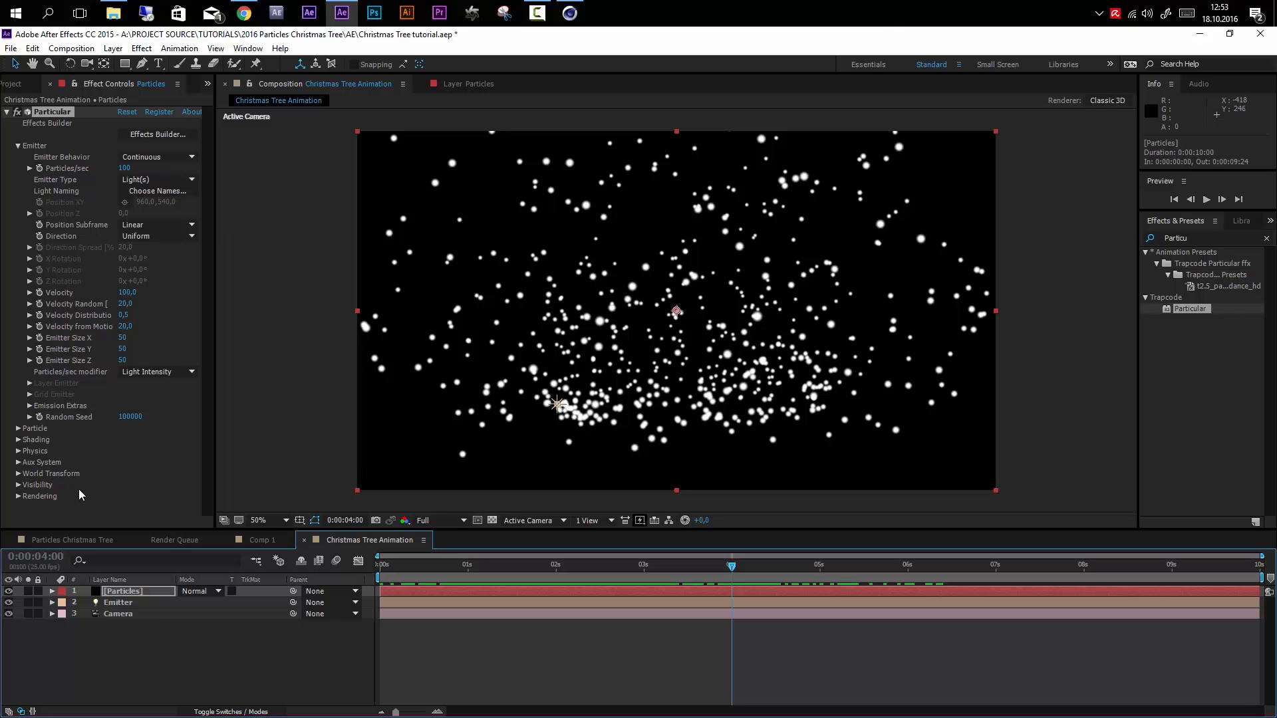
- Rename the Particular effect on the Particles layer to "Ligth Streak"
click(12, 126)
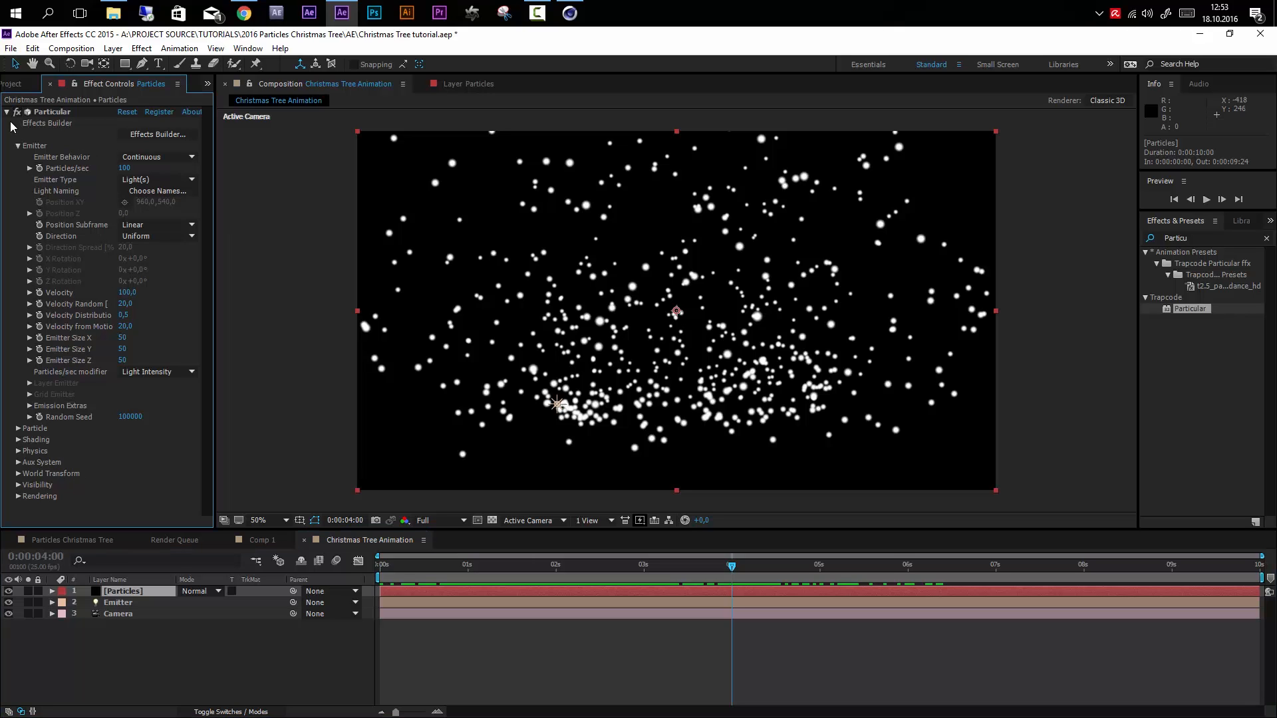
click(43, 114)
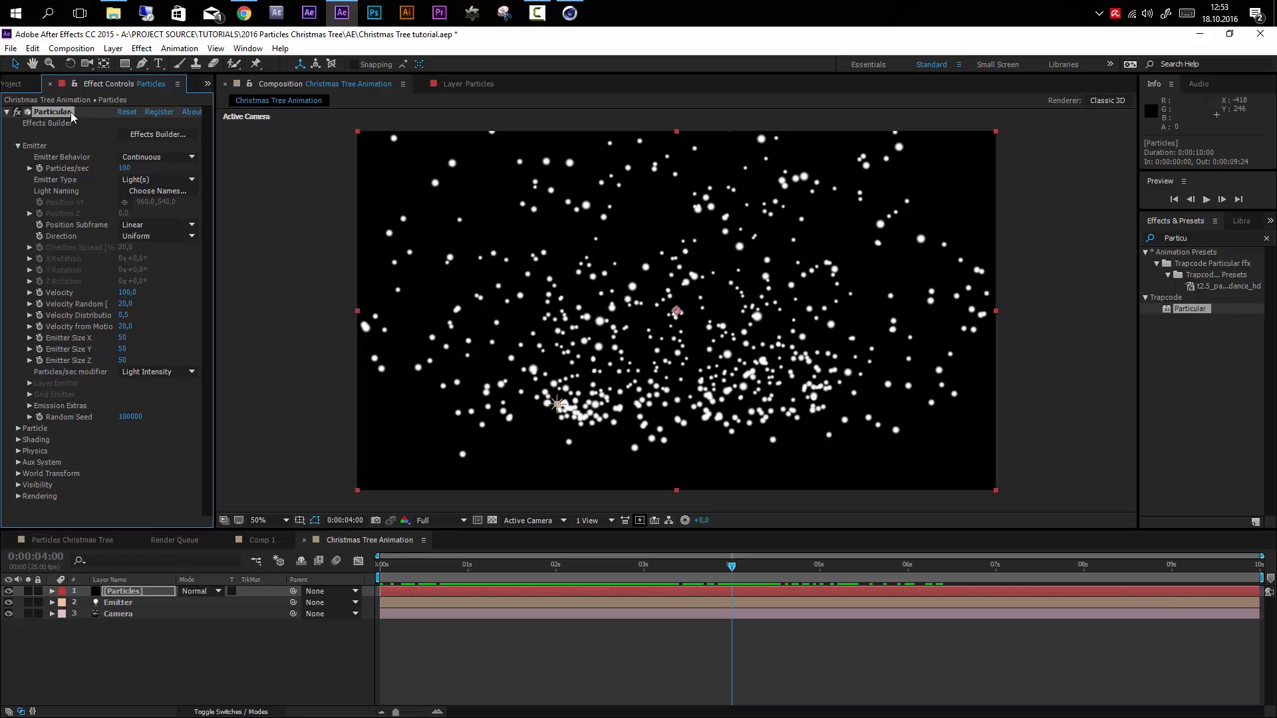
key(Return)
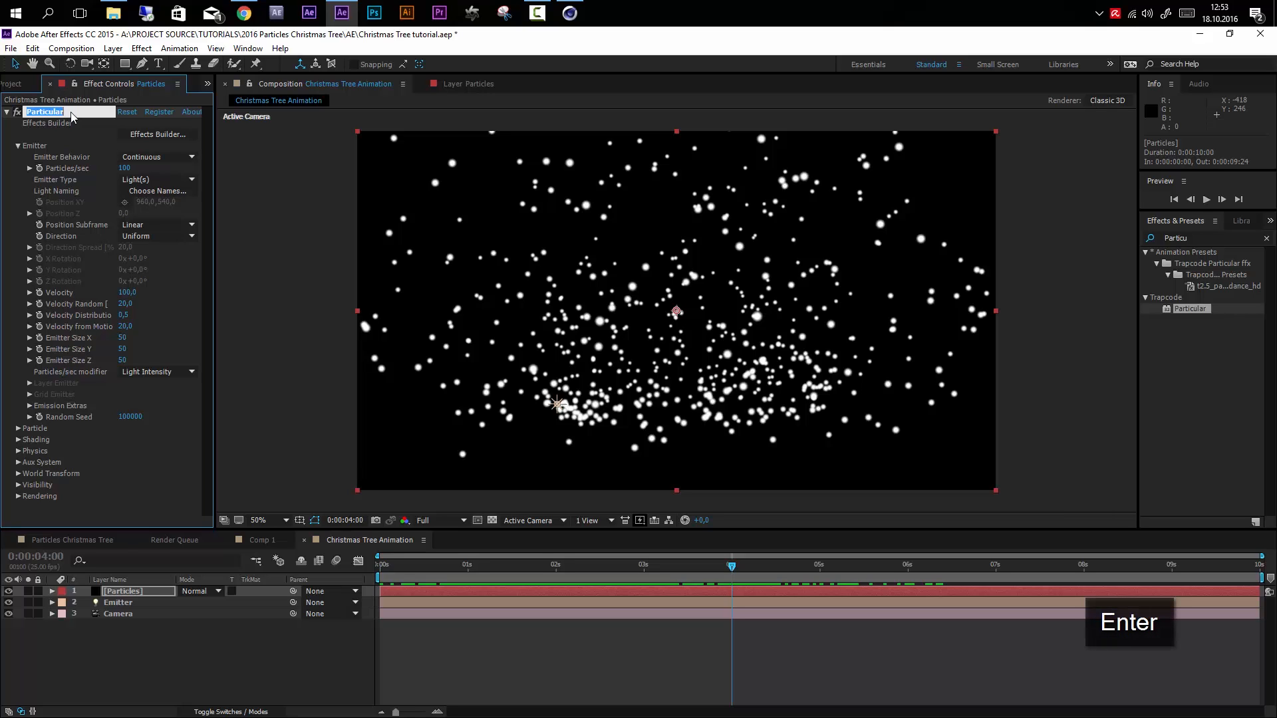
text(Ligth Streak)
key(Return)
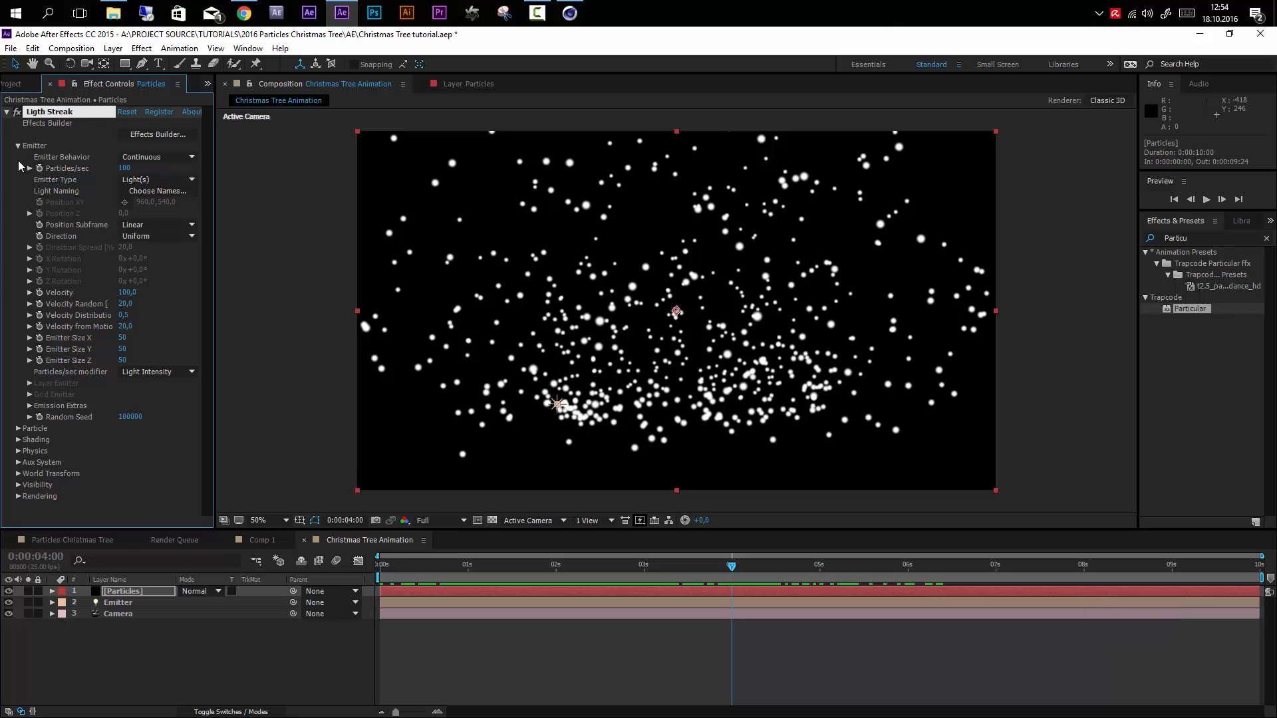
- Set the emitter's Velocity, Velocity Random, Velocity Distribution and Velocity from Motion to 0
click(126, 294)
text(0)
key(Tab)
text(0)
key(Return)
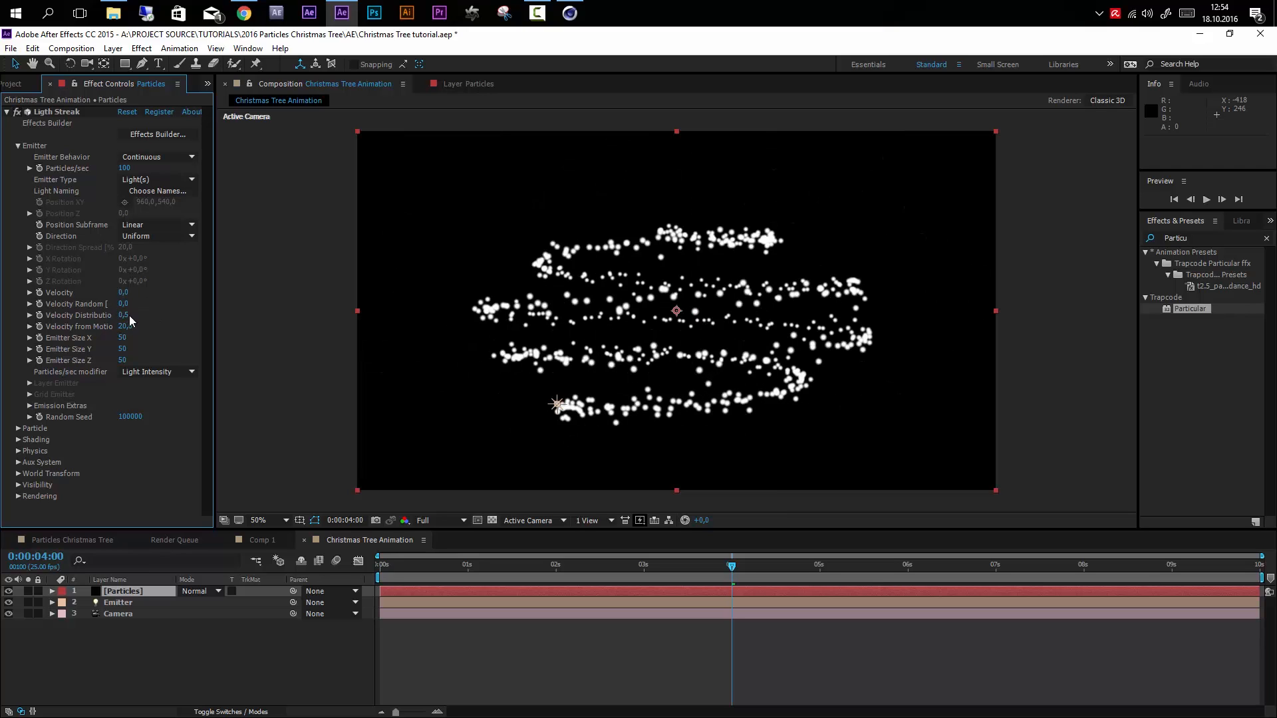
click(121, 317)
text(0)
click(126, 327)
text(0)
key(Return)
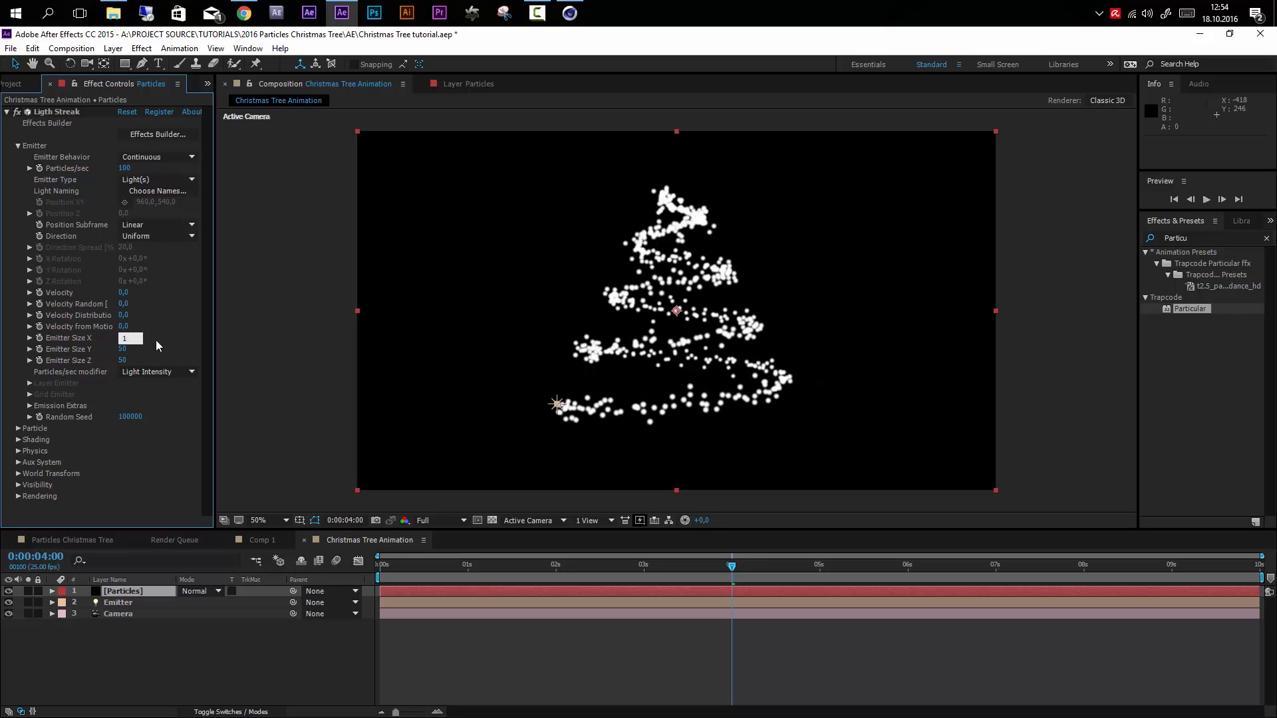
- Set Emitter Size X, Y and Z to 1 and scrub back to 0:00:03:13 to check the trail
key(Tab)
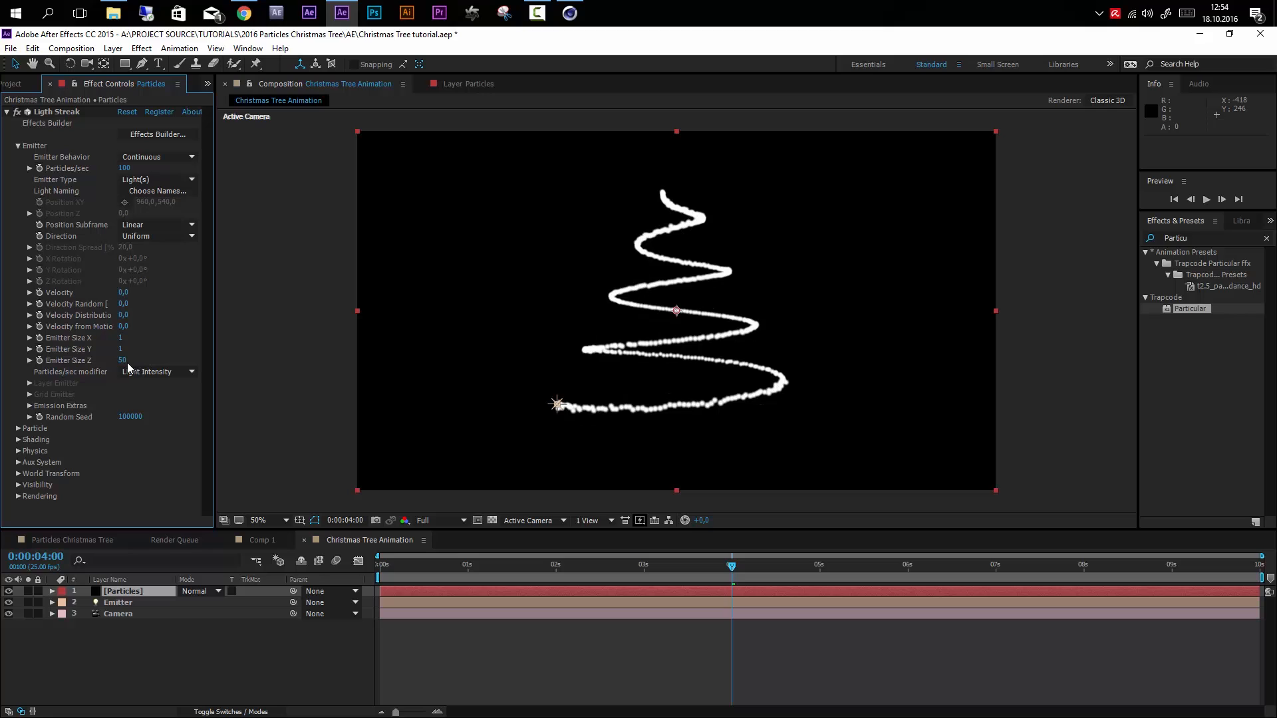
key(Return)
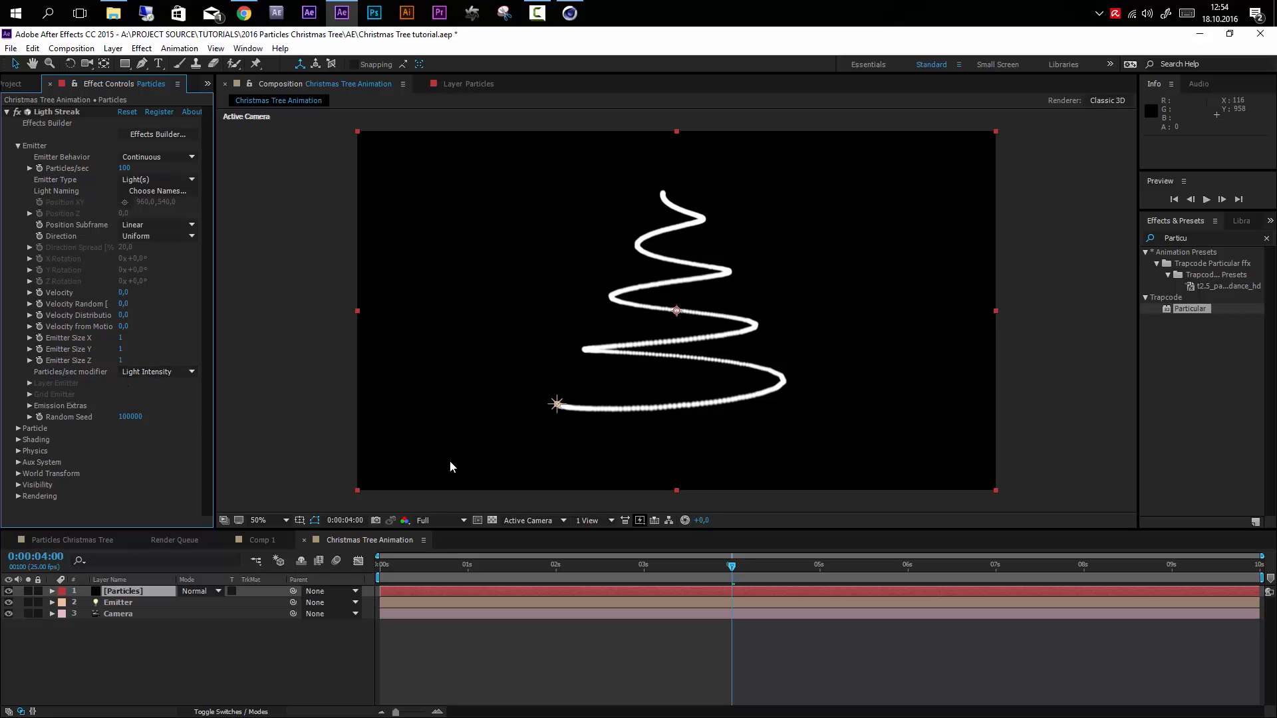
drag(725, 565, 689, 621)
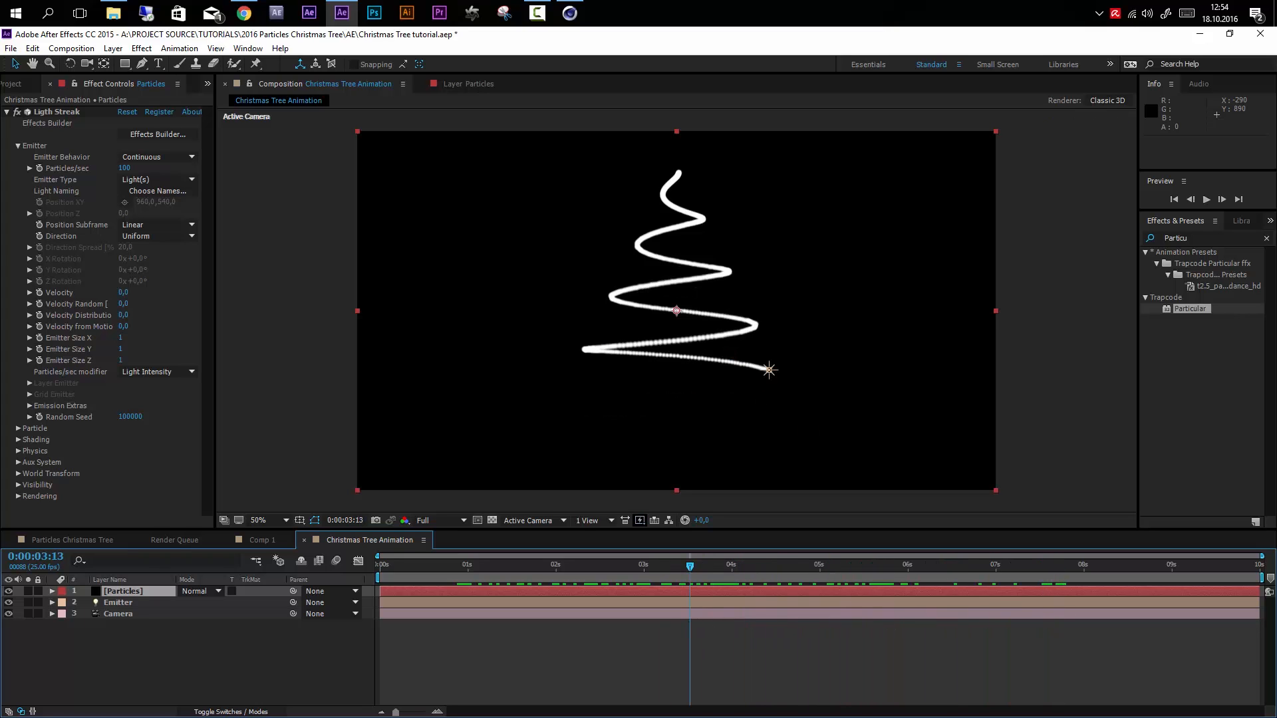
- Collapse the Emitter settings and set the particle Life to 10 seconds
click(19, 149)
click(18, 147)
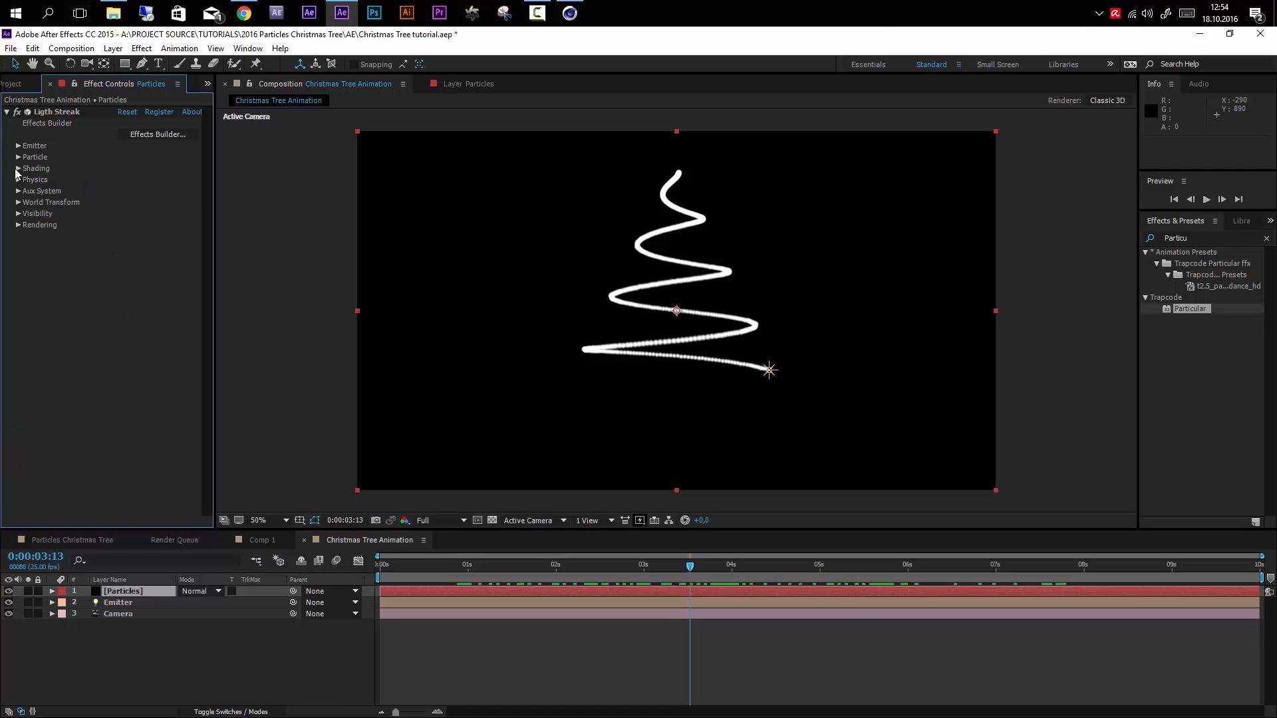
click(19, 157)
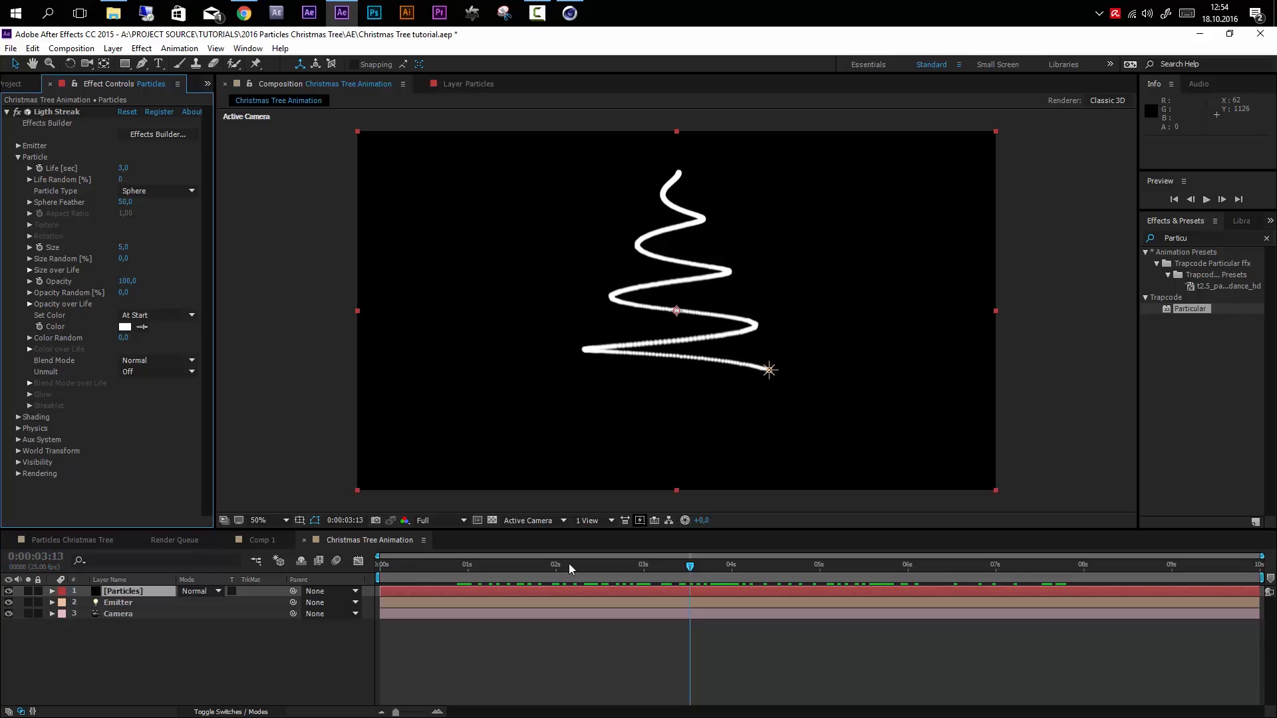
click(126, 168)
click(151, 212)
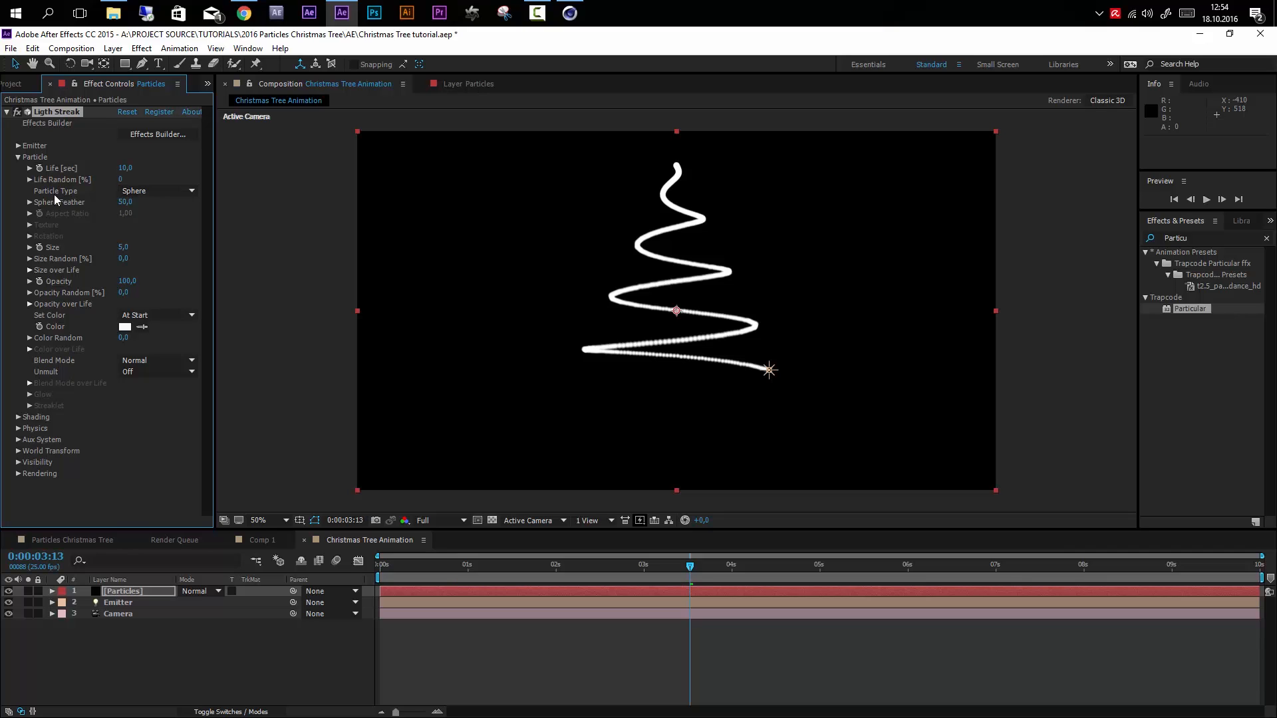
- Change the Particle Type to Streaklet and set the particle Size to 12
click(138, 193)
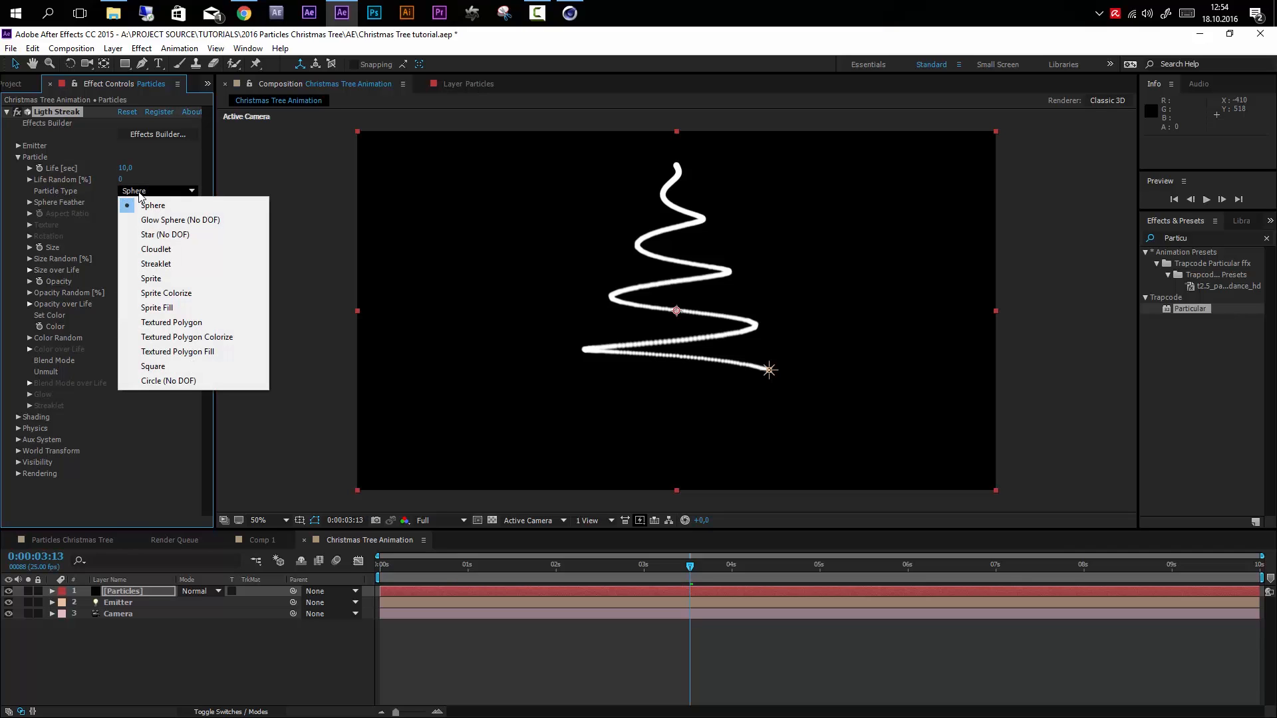
click(150, 264)
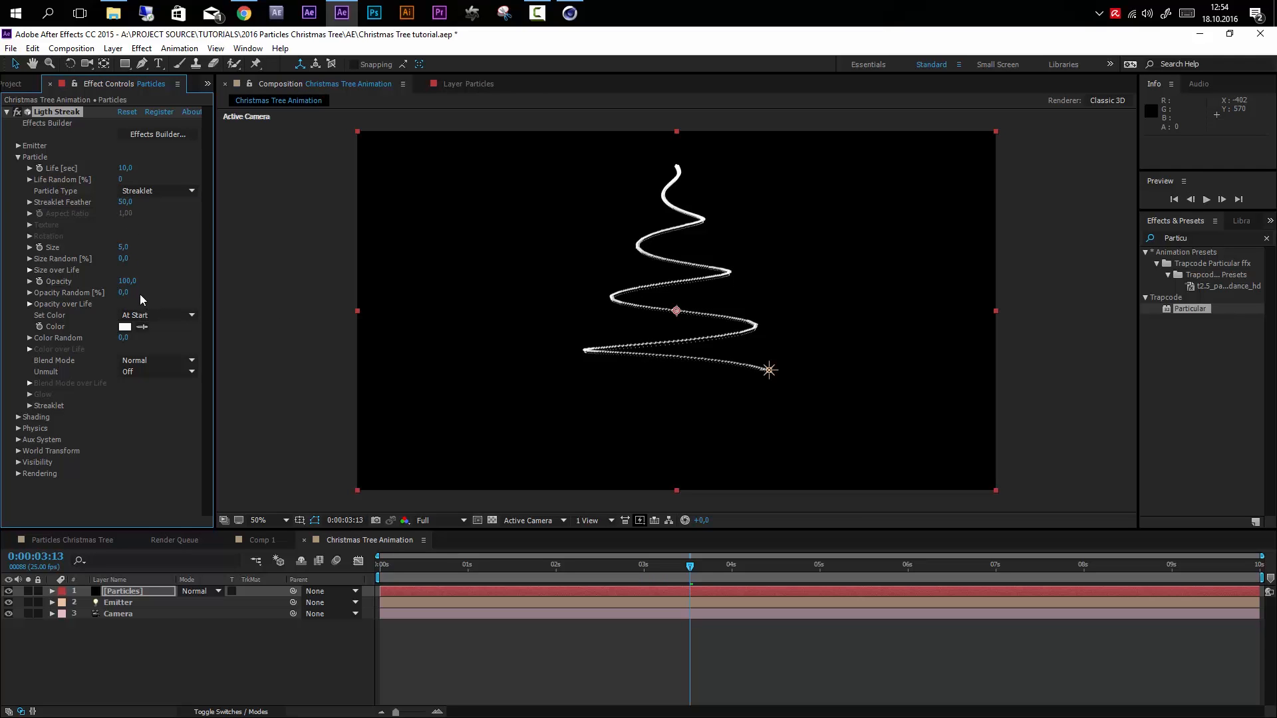
drag(123, 246, 133, 248)
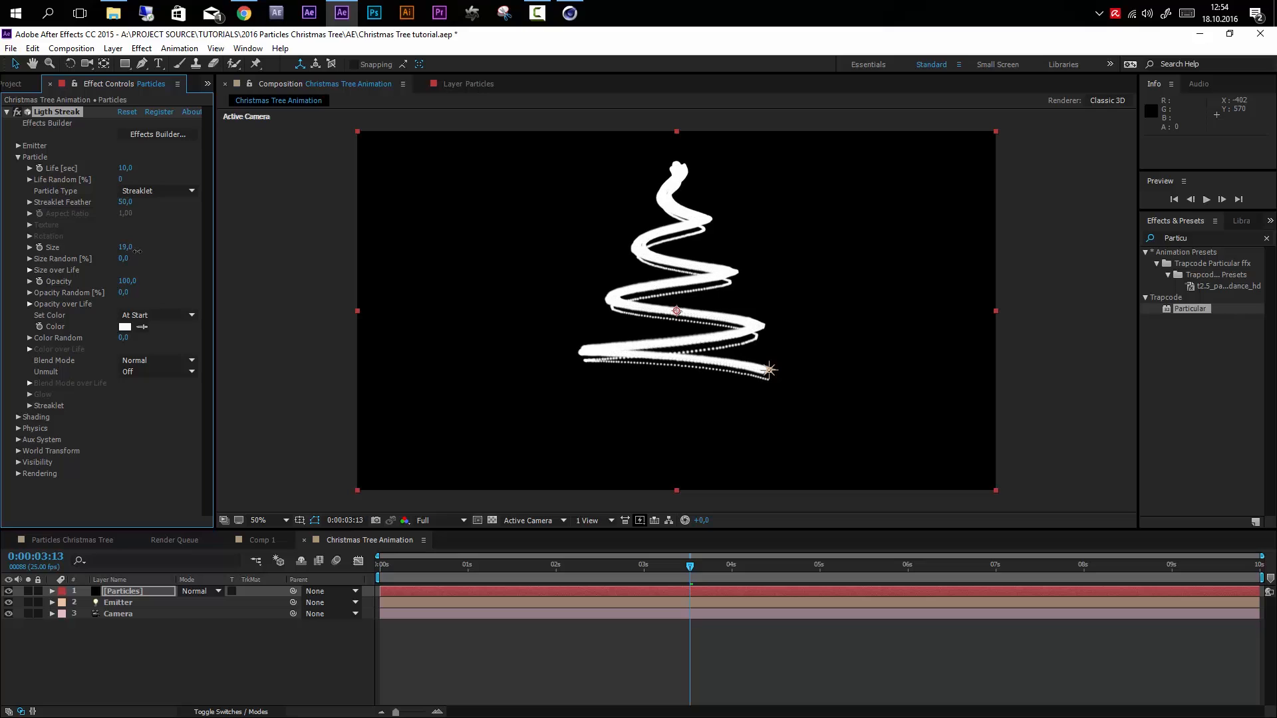
click(128, 247)
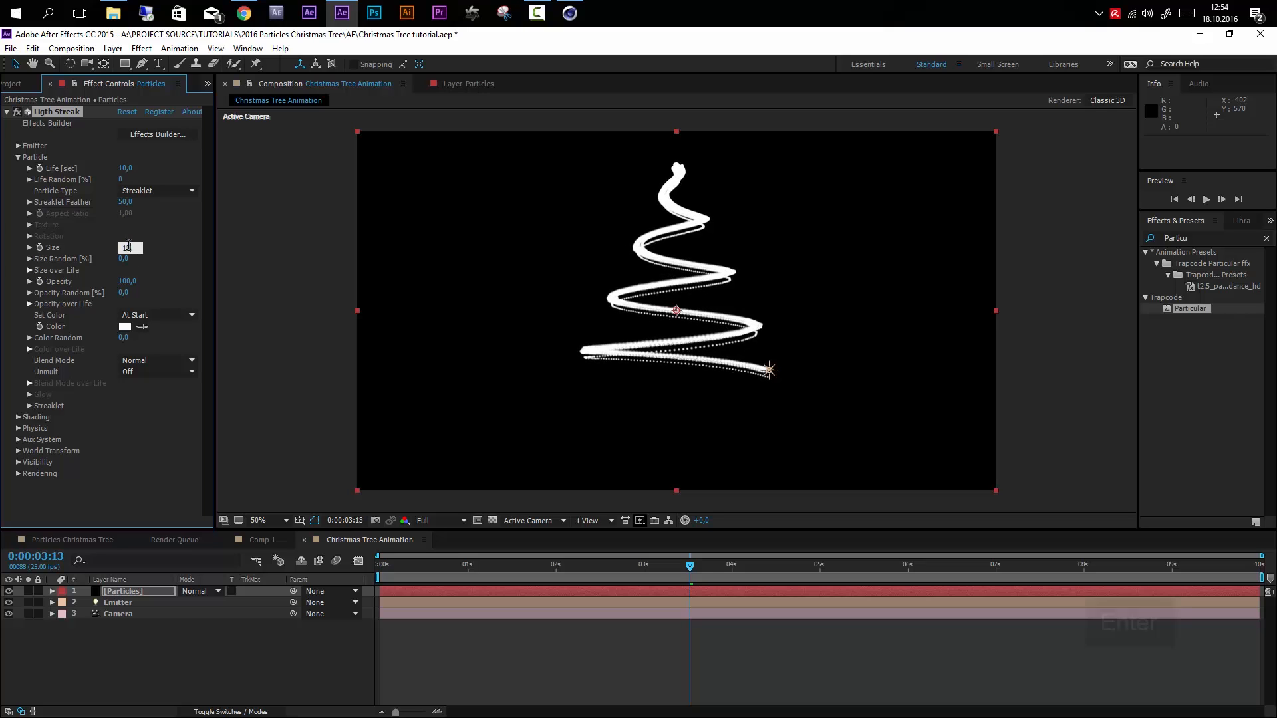
key(Return)
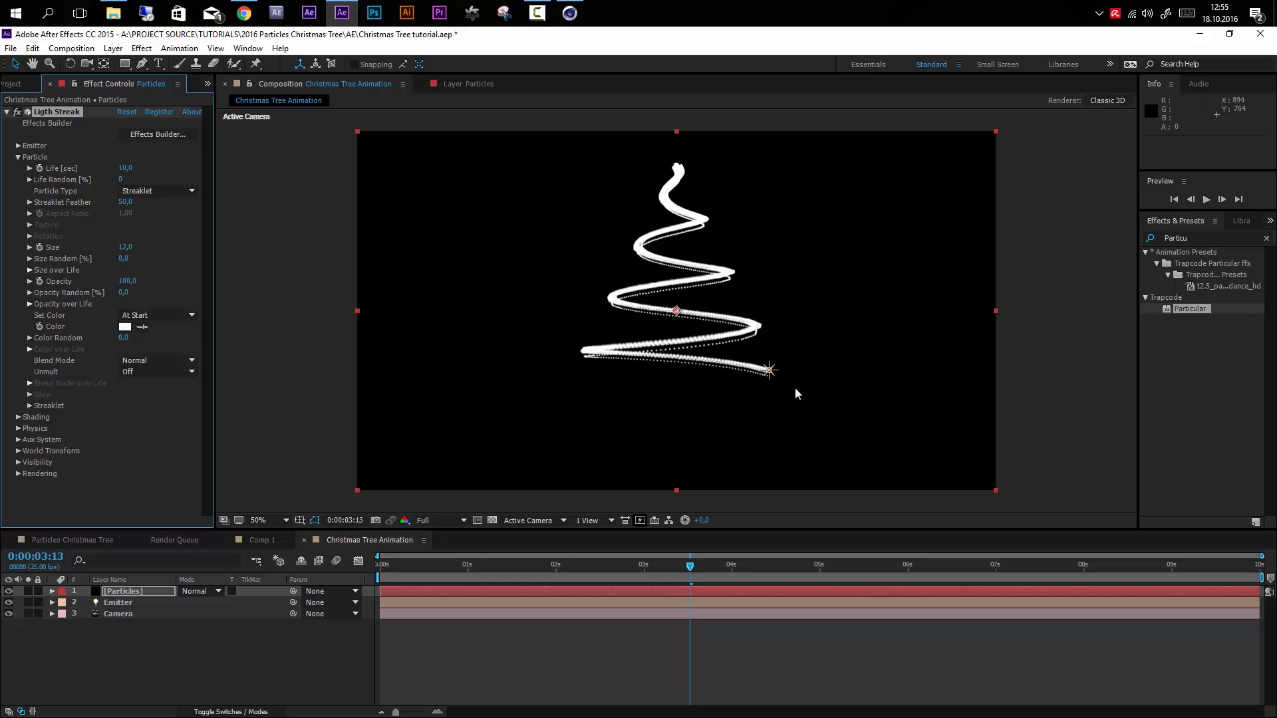
- Return to the Emitter settings and set Particles/sec to 500
click(19, 158)
click(19, 147)
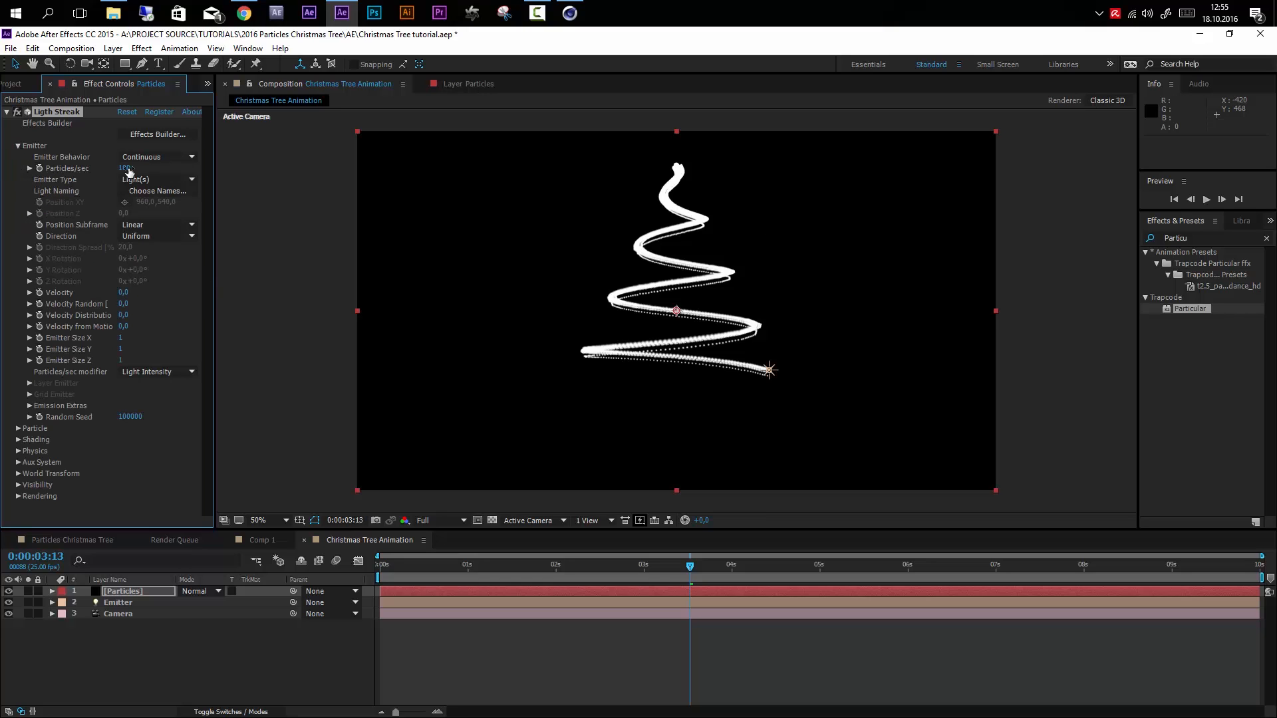
click(129, 168)
text(0)
key(Return)
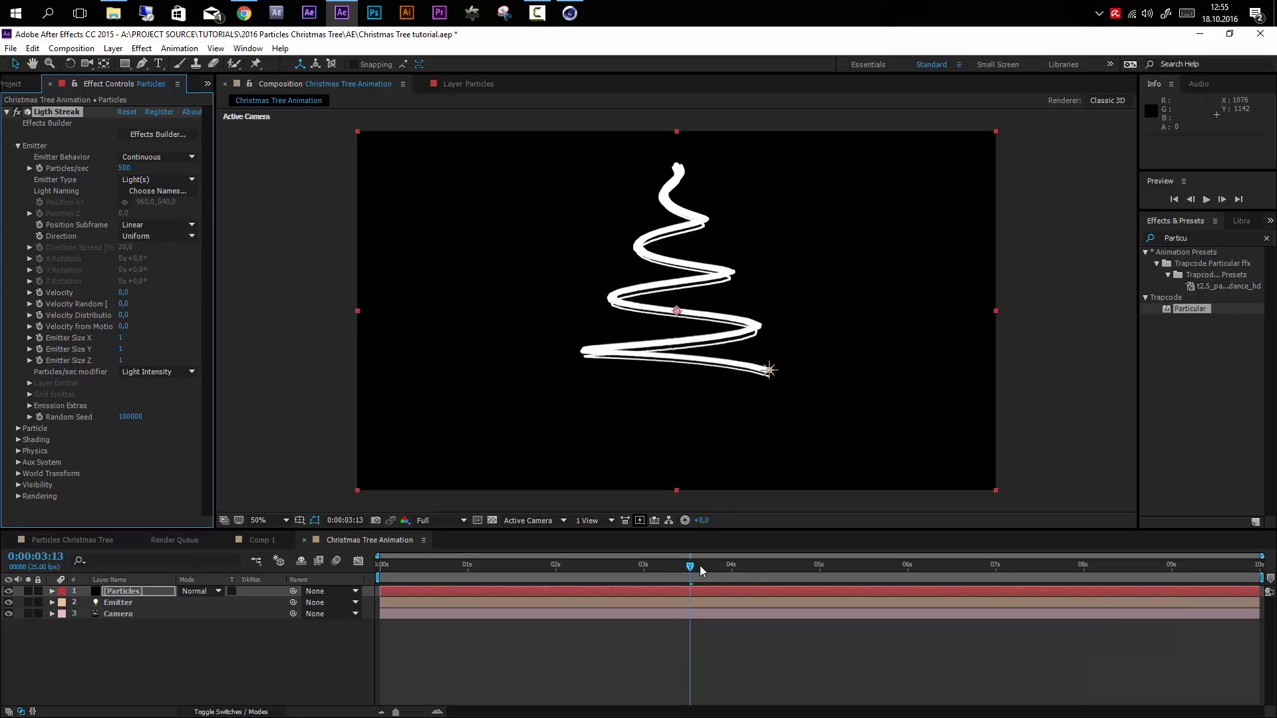
- Reveal the Emitter light's position keyframes, go to 0:00:04:24 and set a Particles/sec keyframe on the Particles layer
mouse_move(690, 567)
mouse_down()
mouse_move(836, 573)
mouse_move(788, 573)
mouse_move(814, 573)
mouse_up()
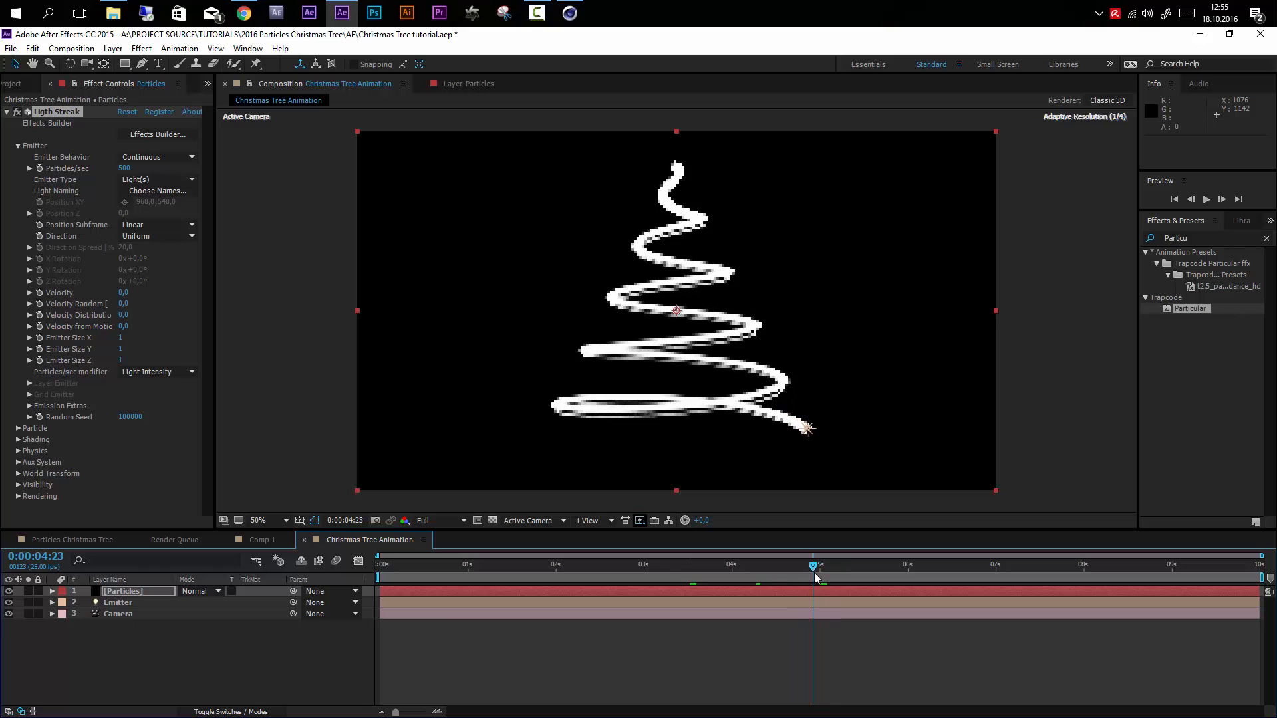
click(118, 607)
key(p)
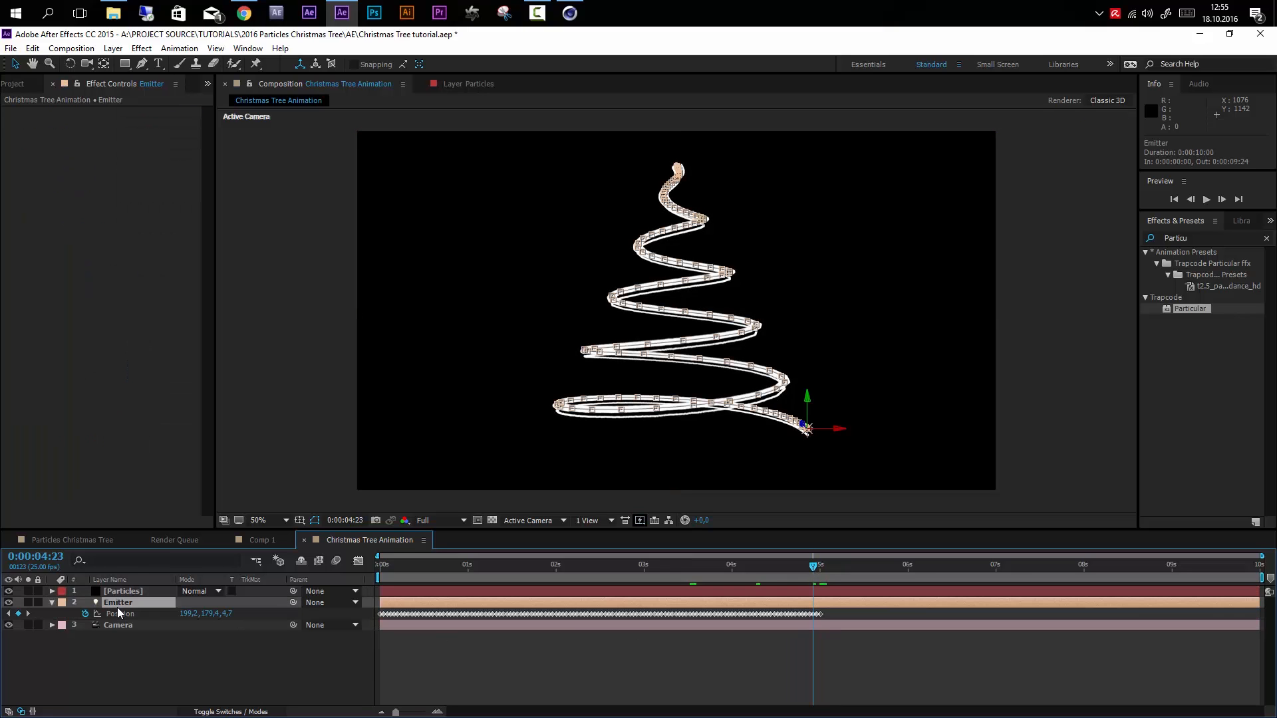
click(28, 614)
key(Page_Up)
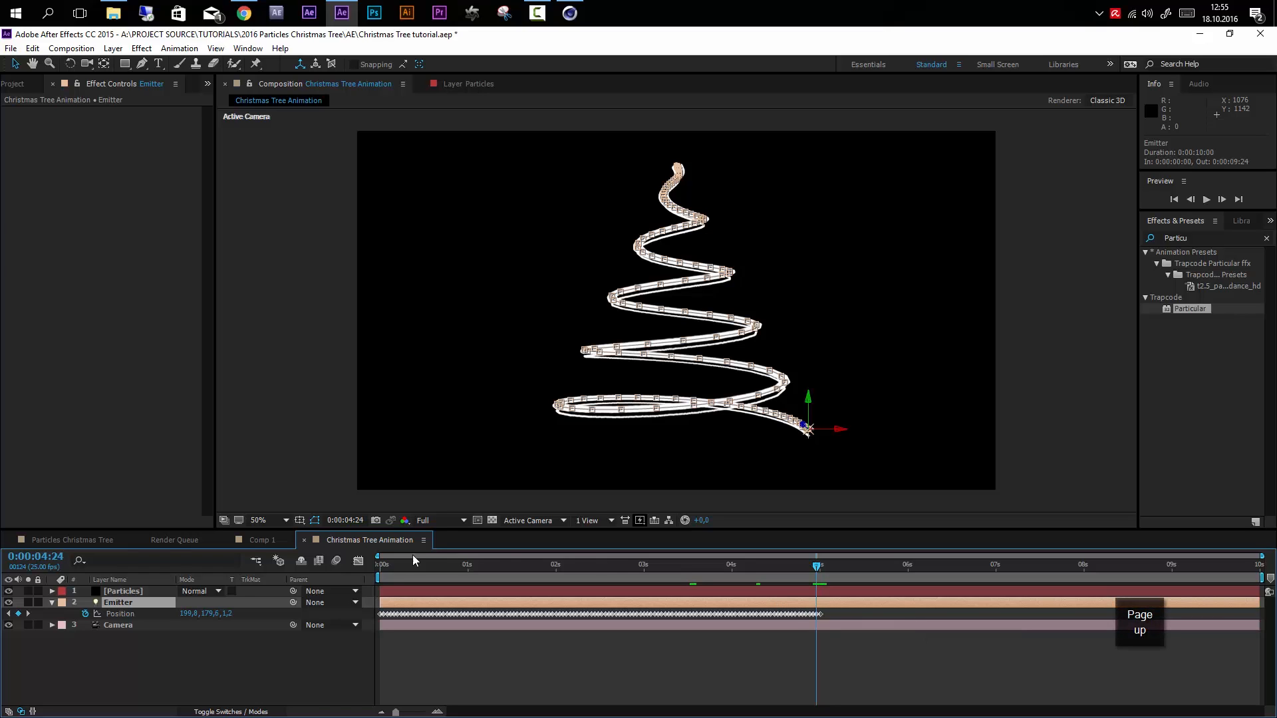
click(157, 593)
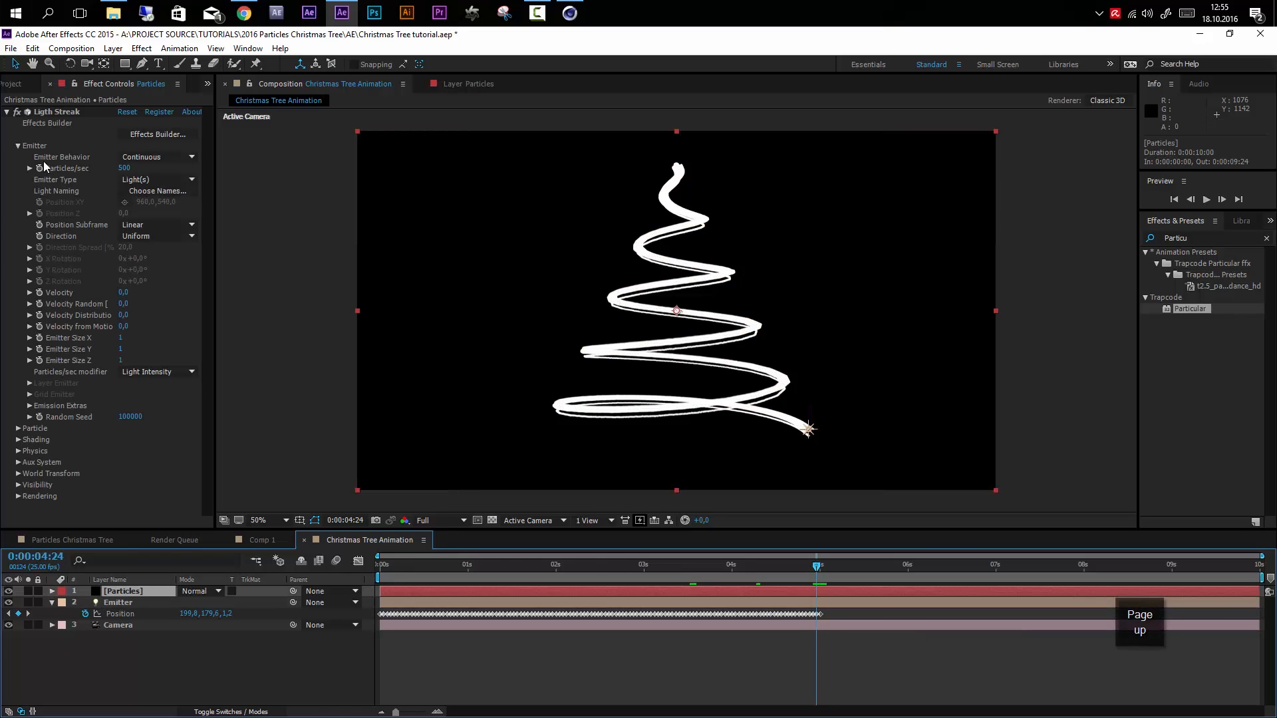
click(37, 167)
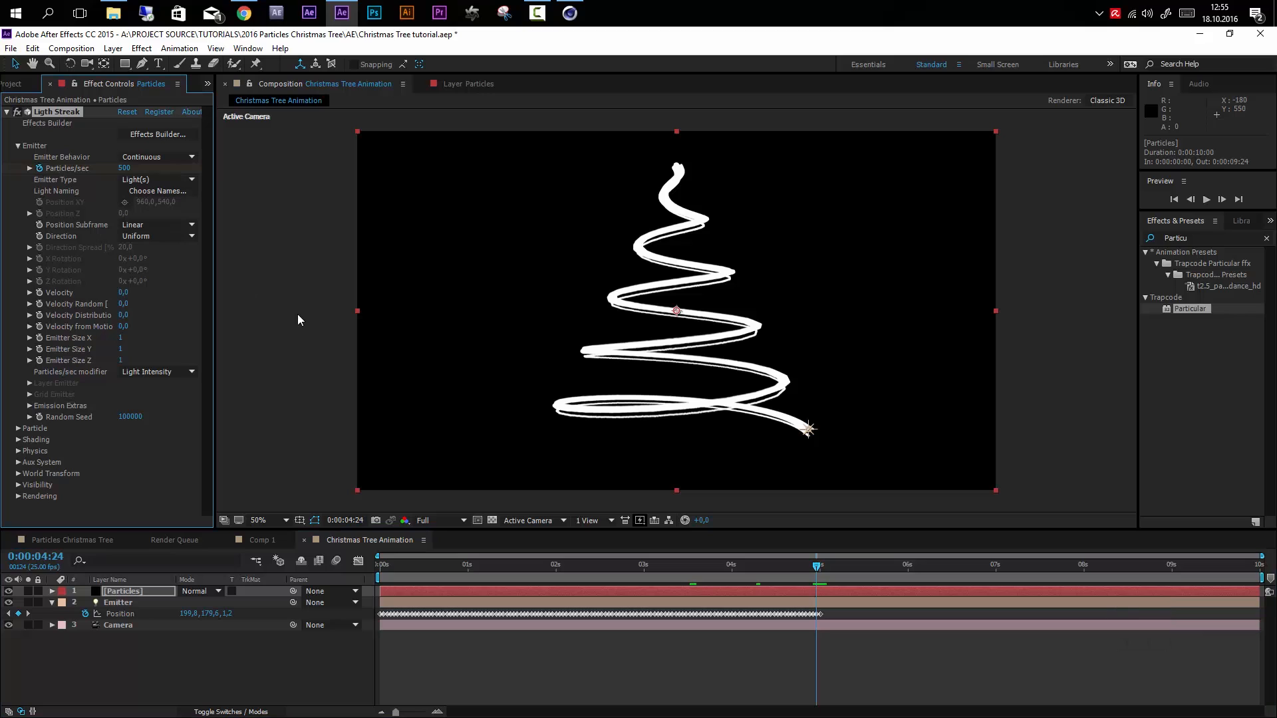
- Set Particles/sec to 0 at 0:00:05:00 and scrub back to 0:00:02:20 to check the streak
key(Page_Down)
click(125, 168)
text(0)
key(Return)
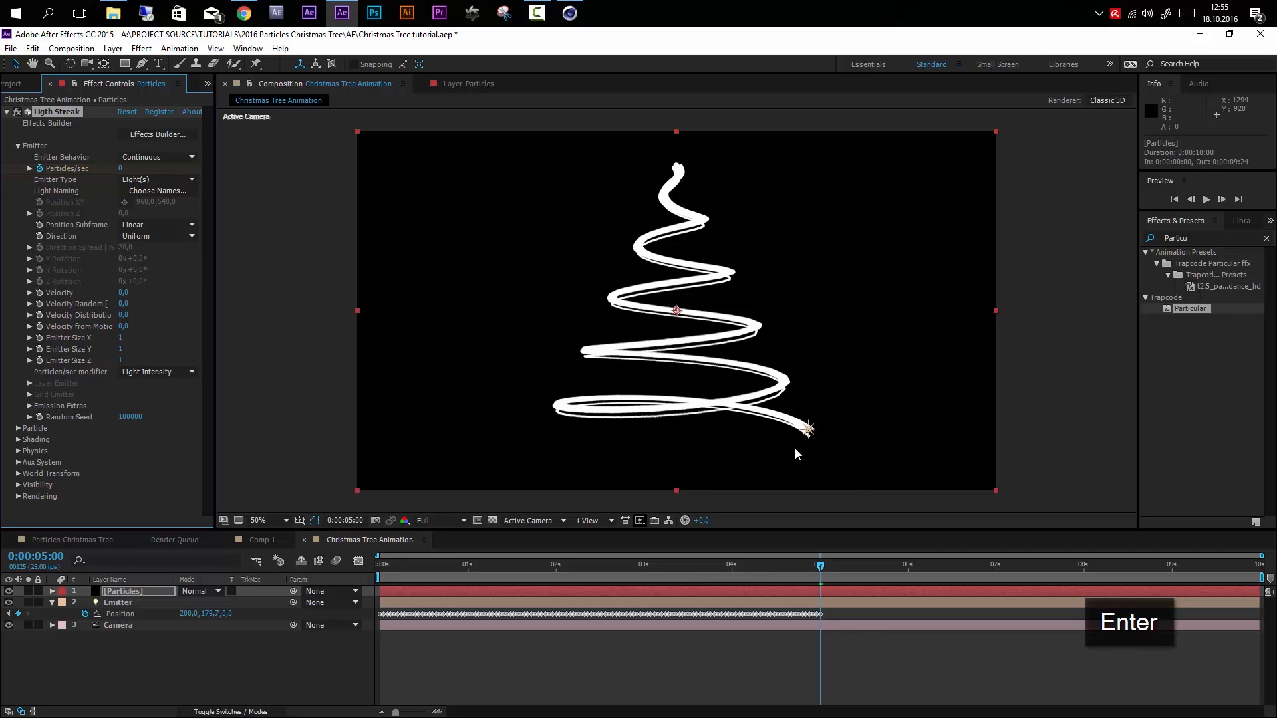
drag(824, 566, 626, 580)
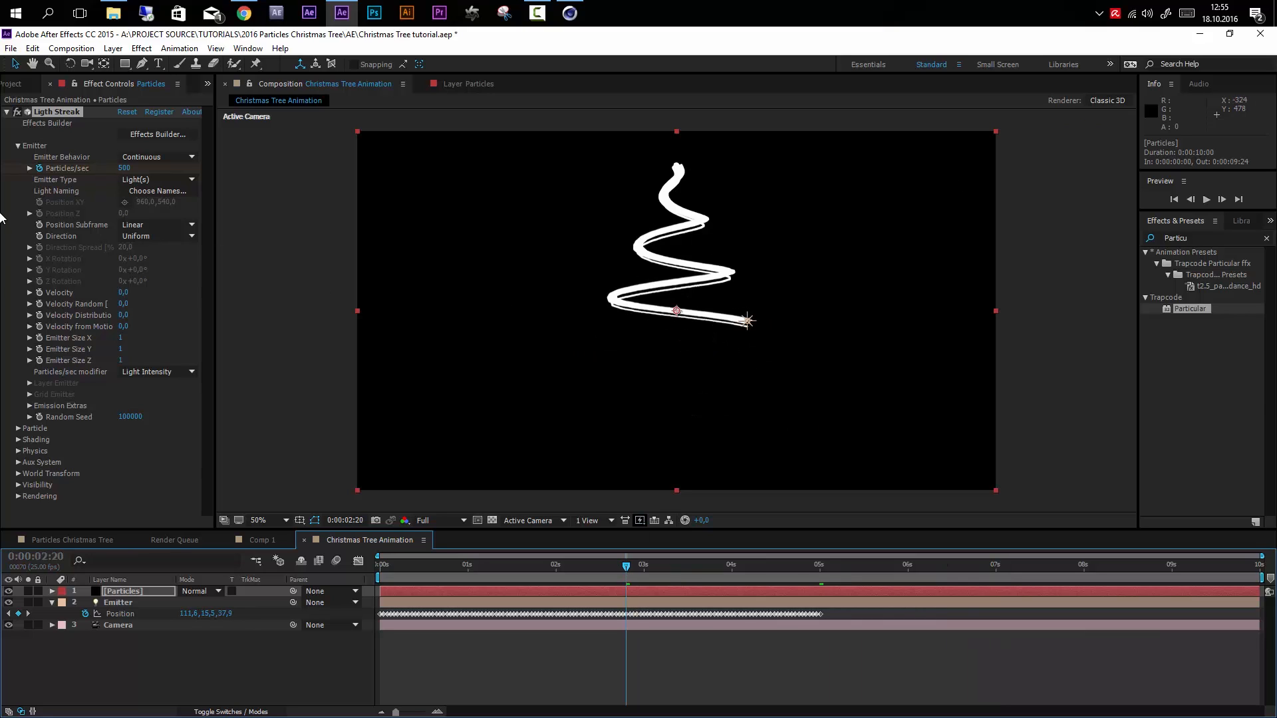
- Collapse the Emitter settings, lower the particle Opacity to 3 and set the particle Blend Mode to Add
click(7, 113)
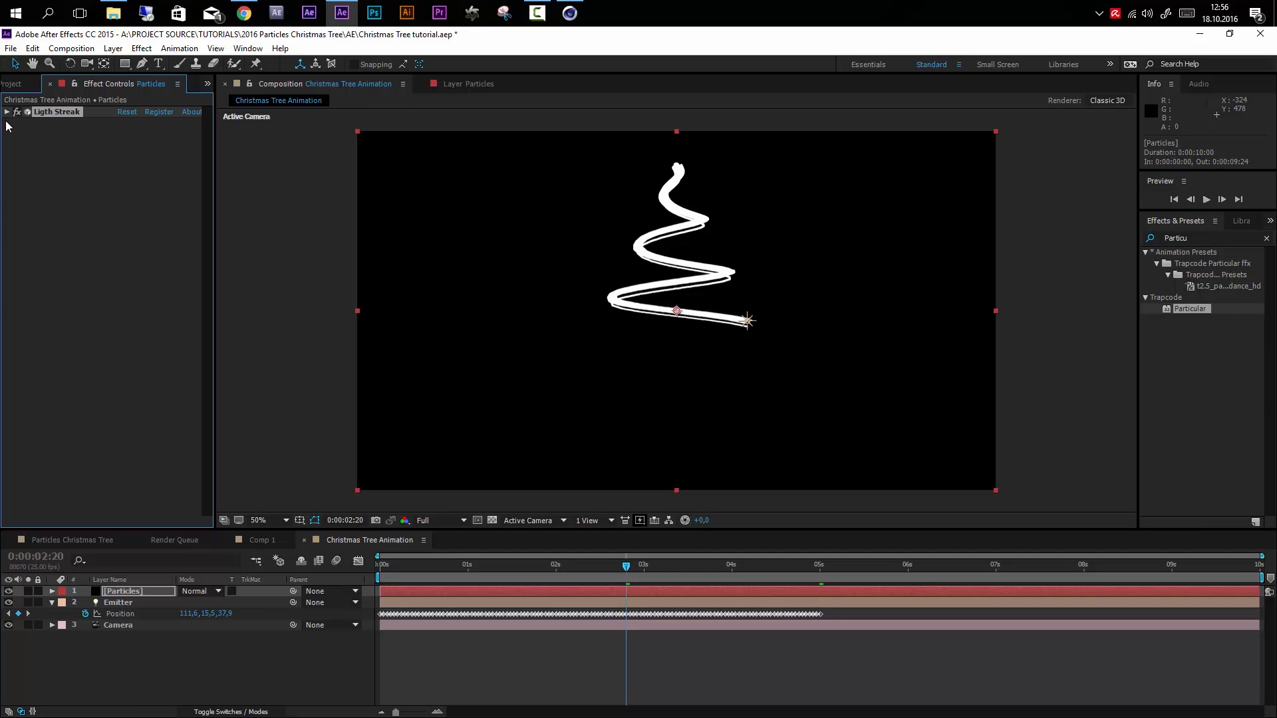
click(6, 113)
click(18, 146)
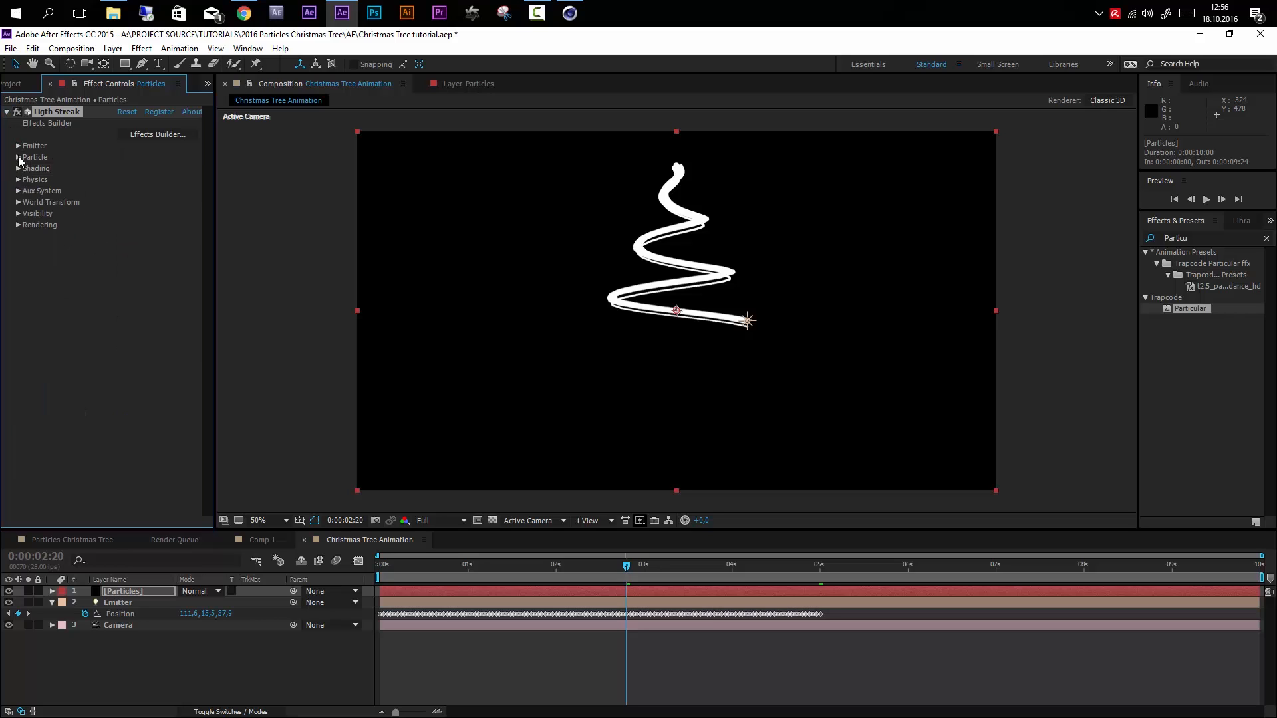
click(18, 158)
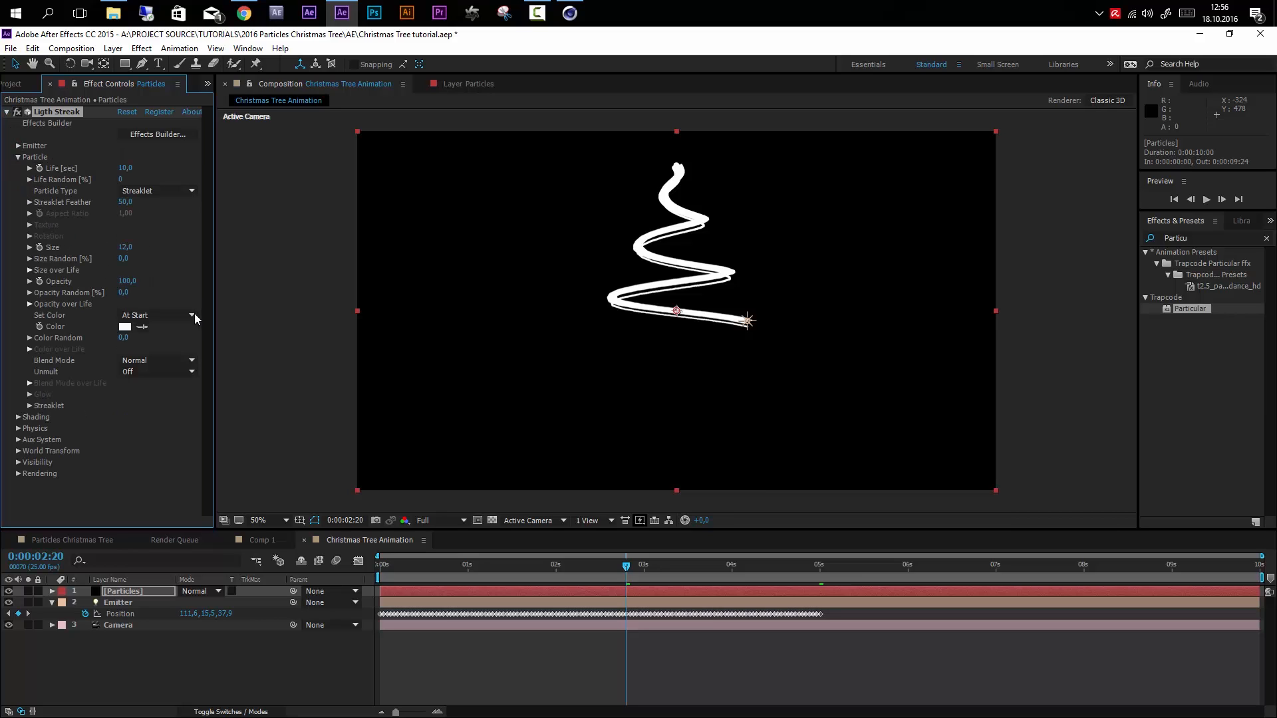
drag(135, 285, 75, 291)
click(155, 360)
click(178, 389)
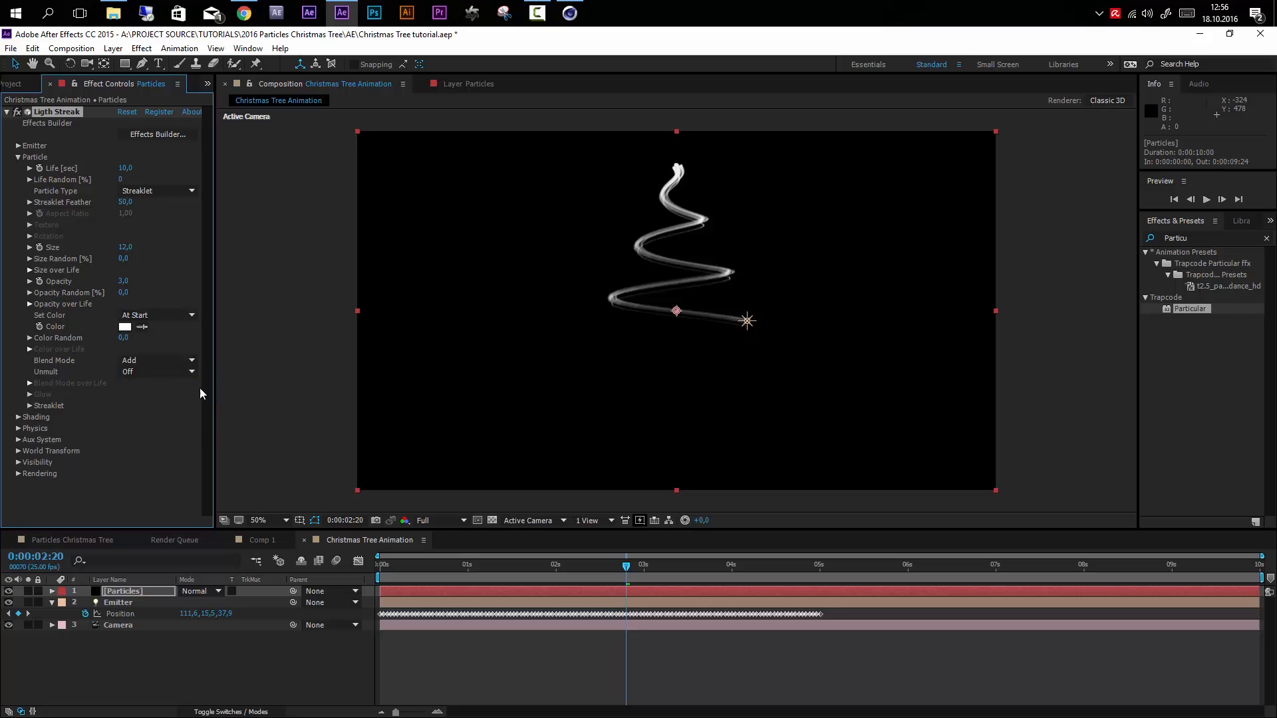
- Set the Emitter's Position Subframe to 10x Smooth and move the playhead to 0:00:04:23 to inspect the streak
key(slash)
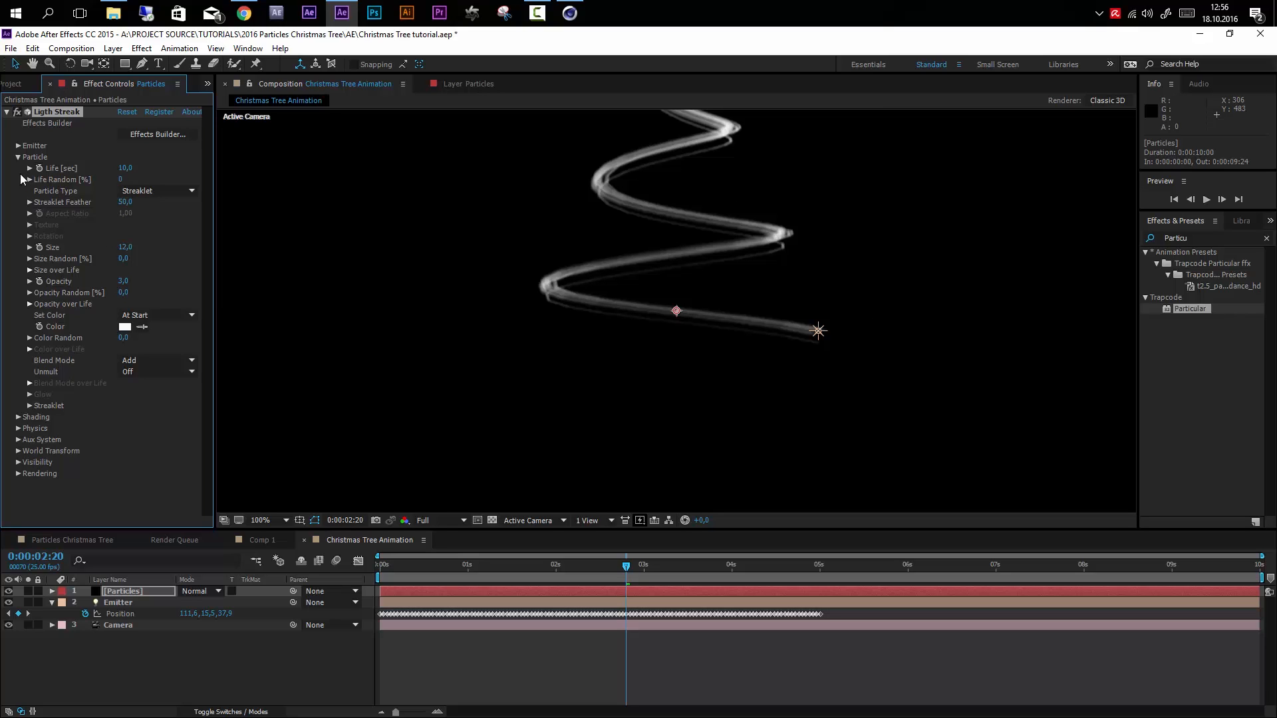
click(18, 146)
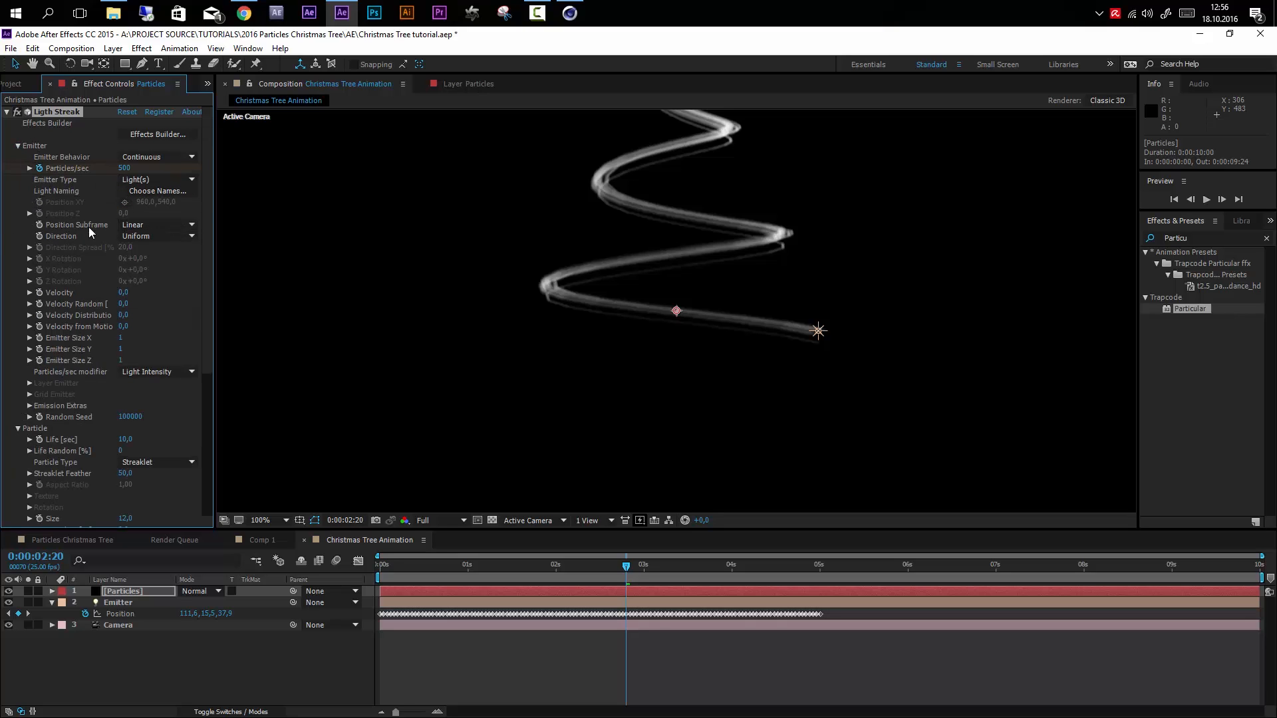
click(134, 225)
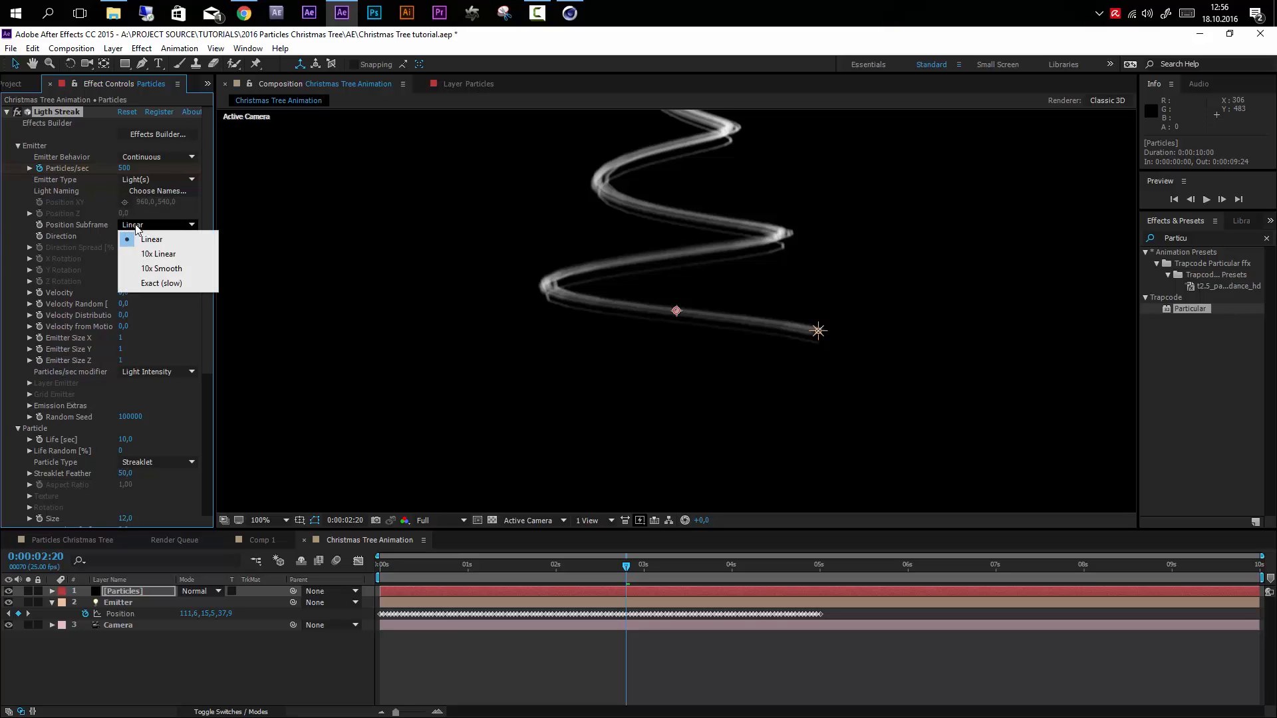
click(157, 254)
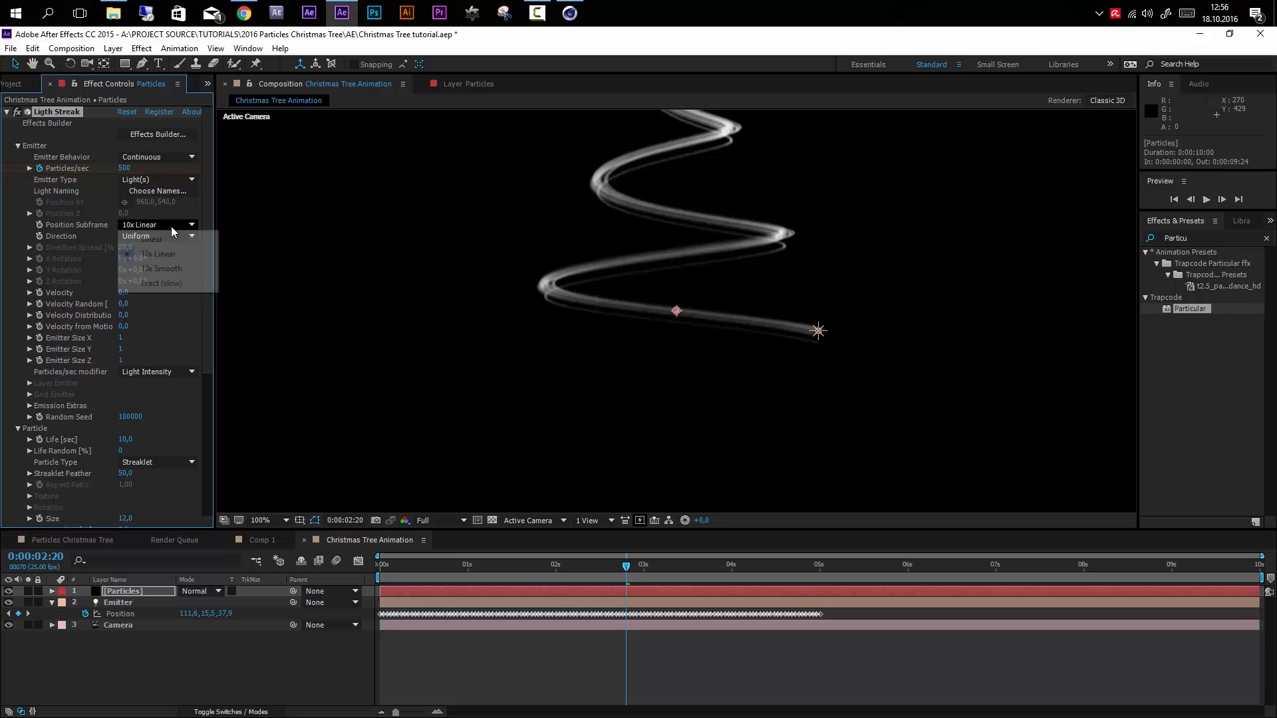
click(173, 270)
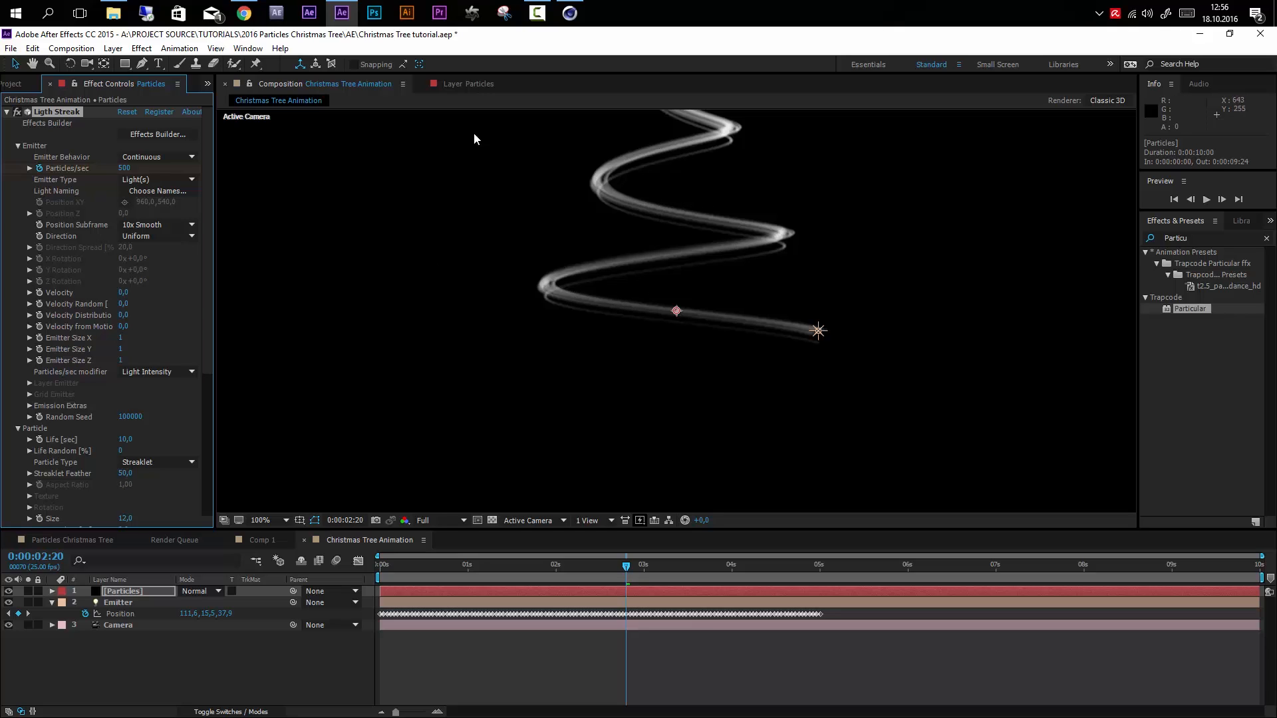
key(comma)
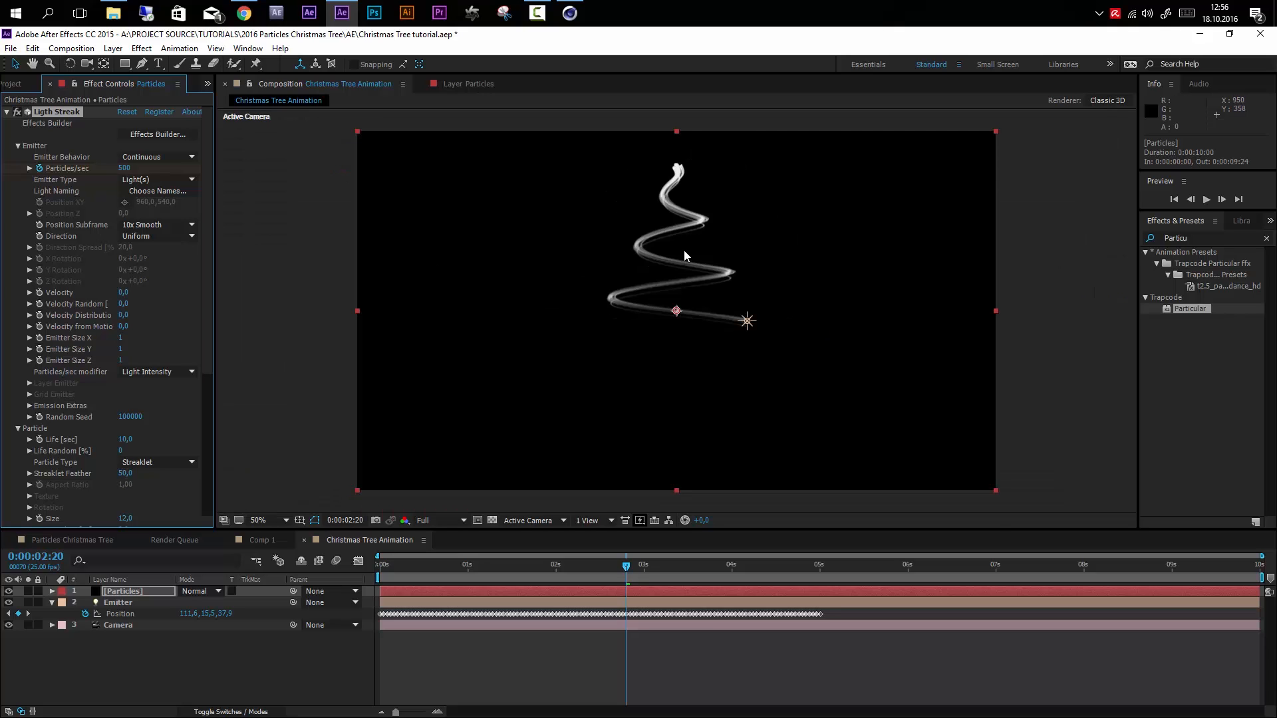
drag(628, 567, 813, 566)
key(period)
key(comma)
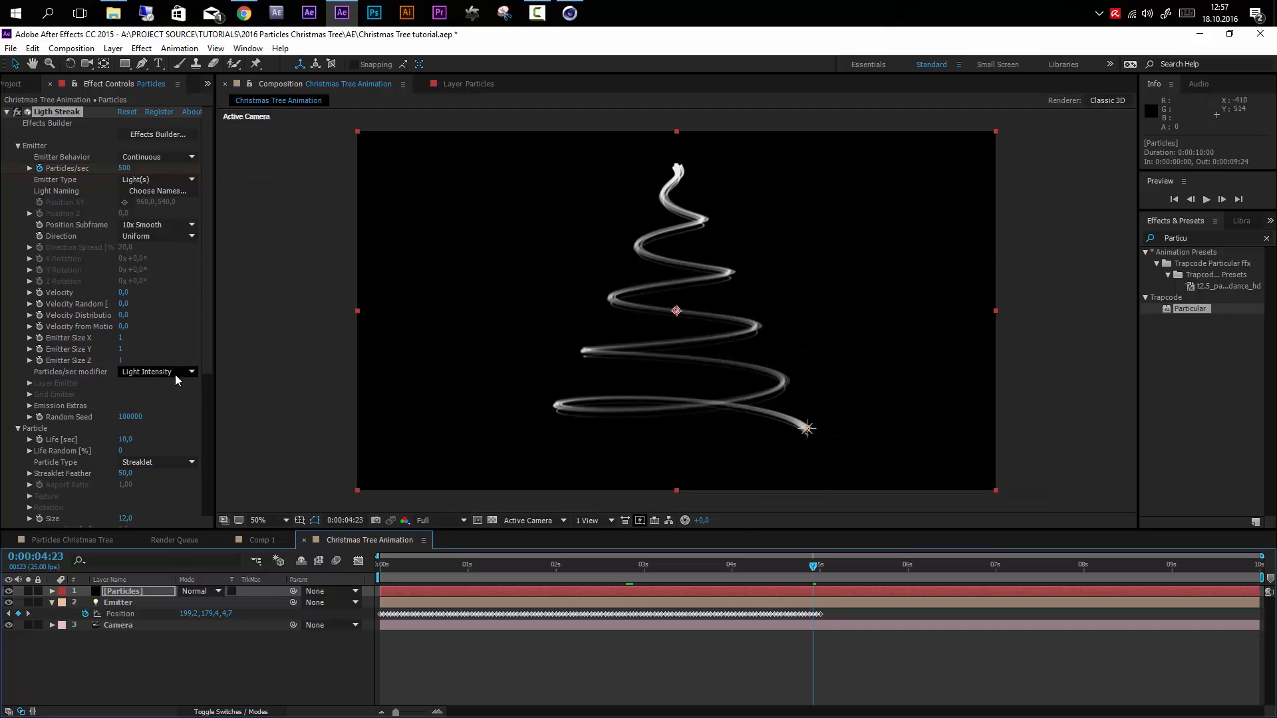
- Expand the Particle's Streaklet settings and set No Streaks to 14
click(18, 147)
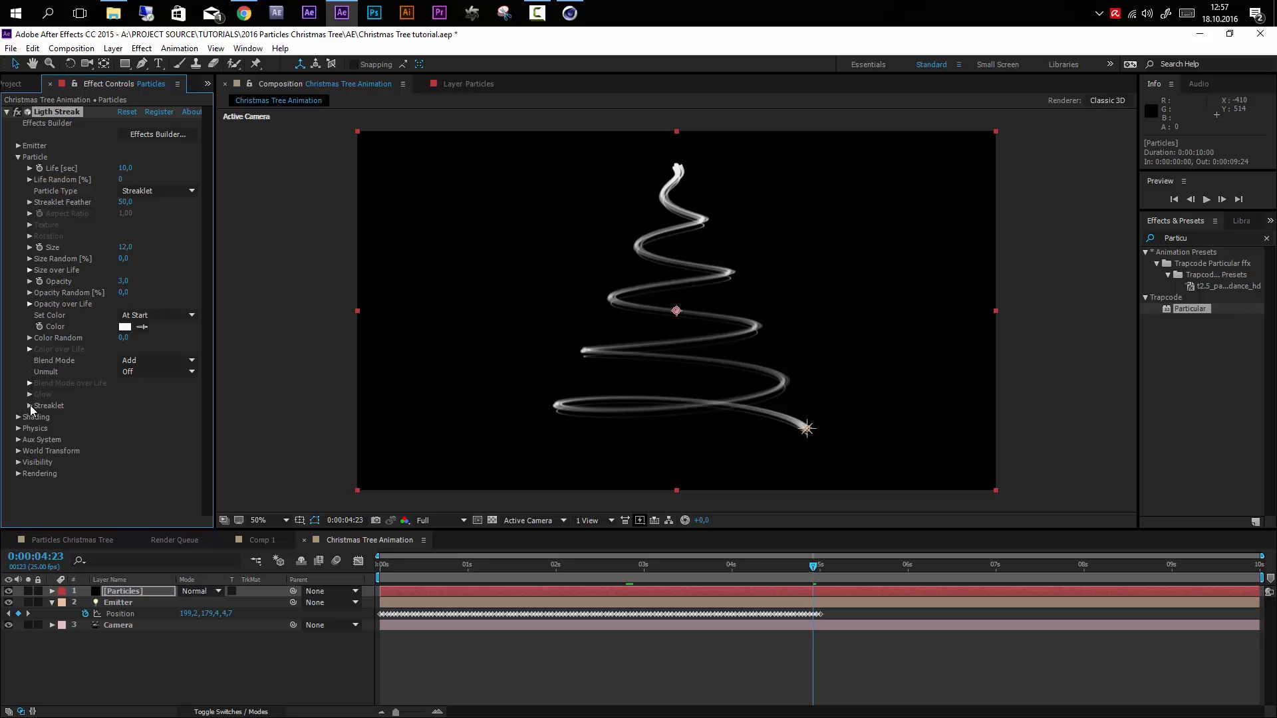
click(30, 406)
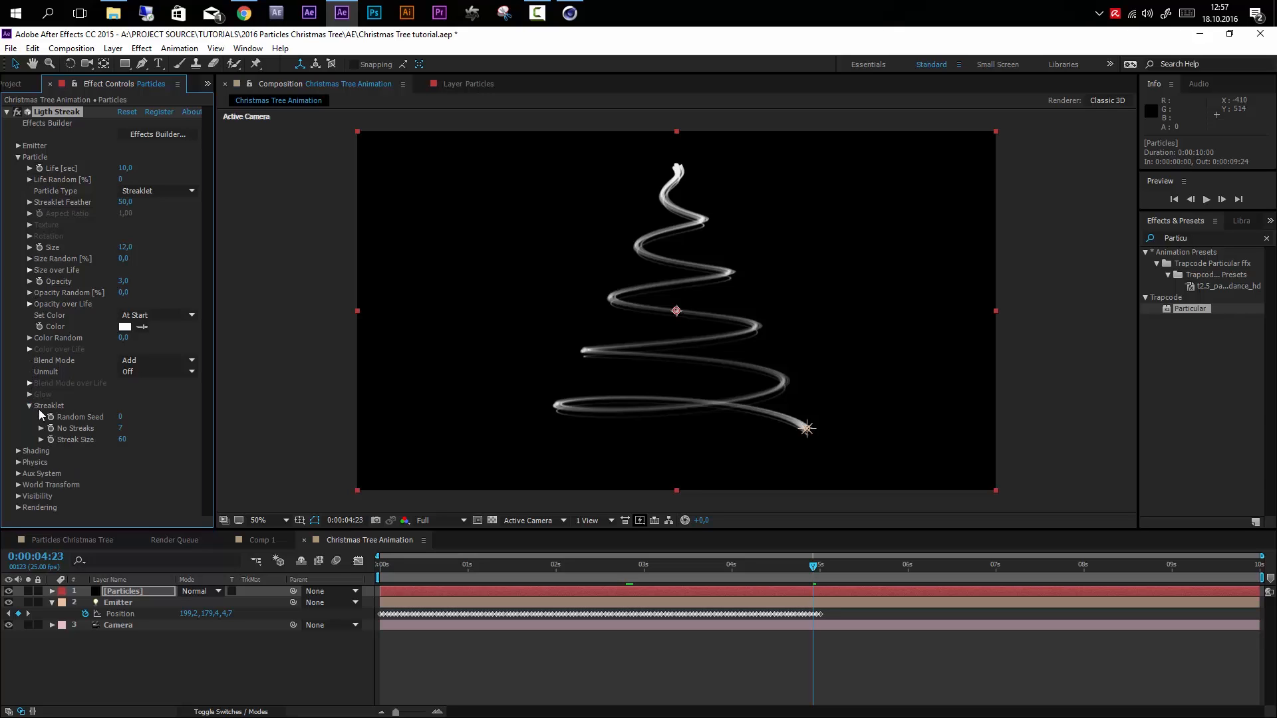
click(121, 431)
text(14)
key(Return)
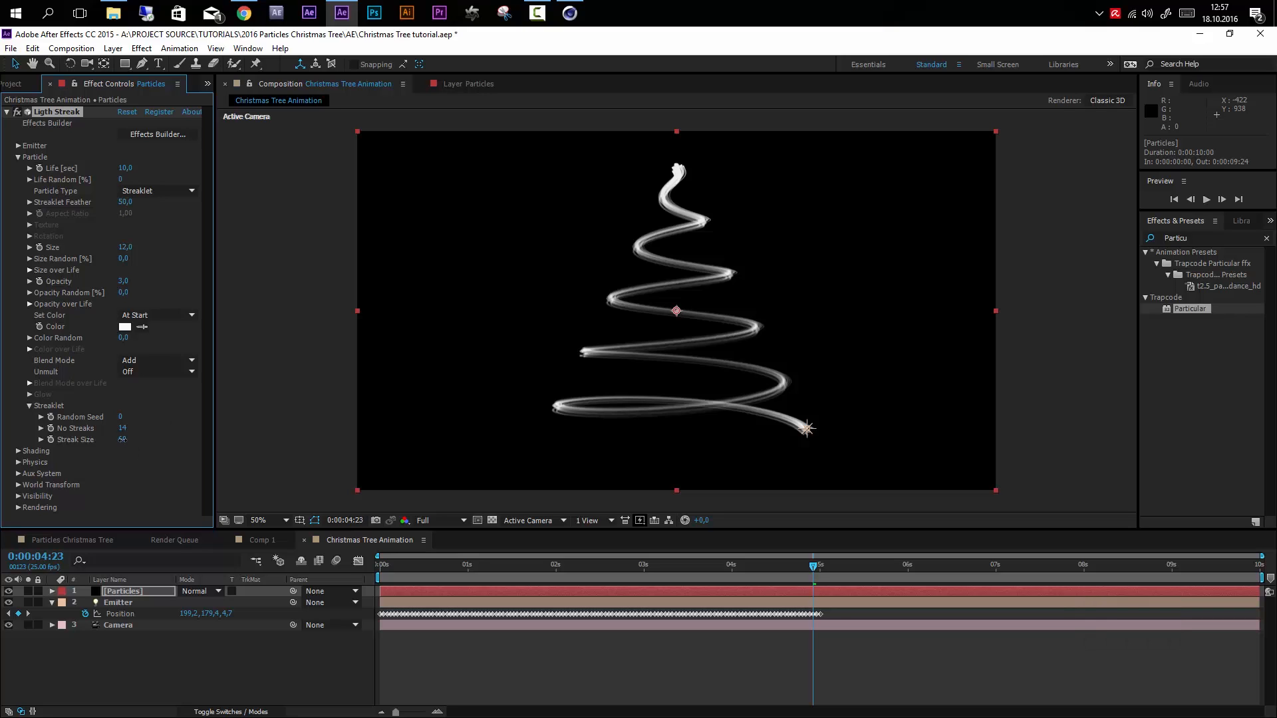
- Try smaller and larger Streak Size values and settle on 50
drag(122, 439, 106, 439)
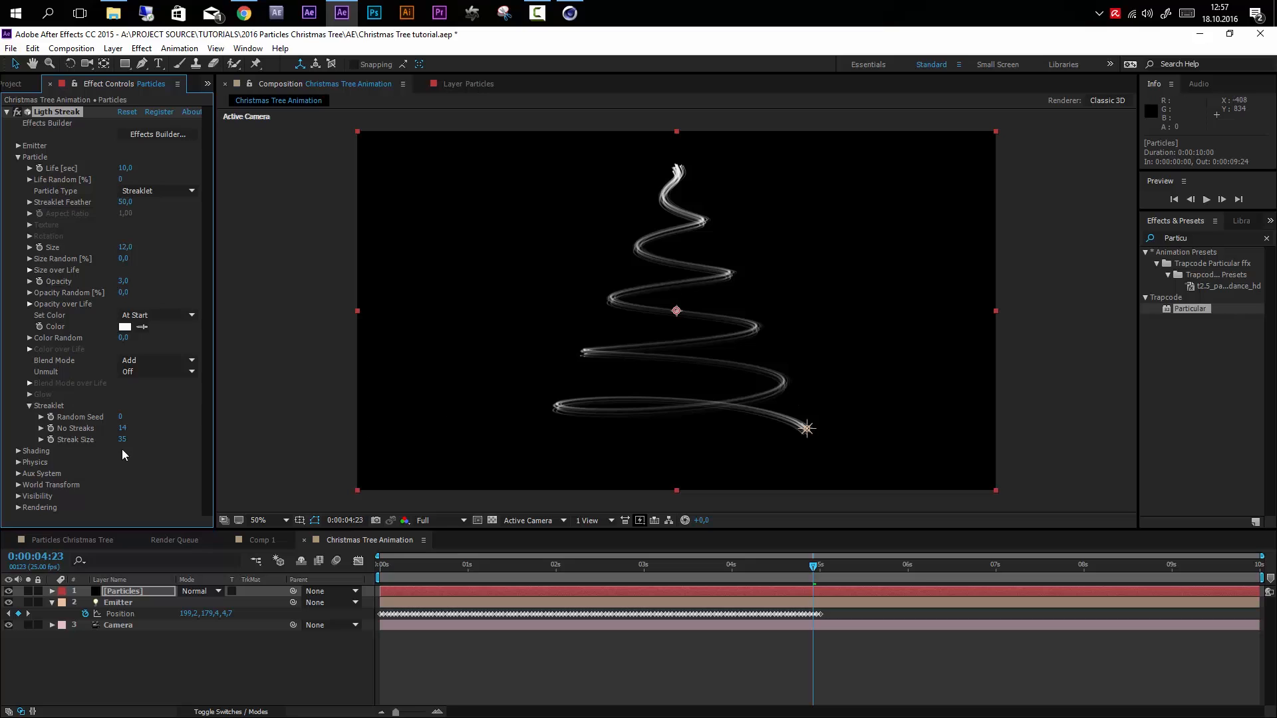
drag(123, 440, 744, 413)
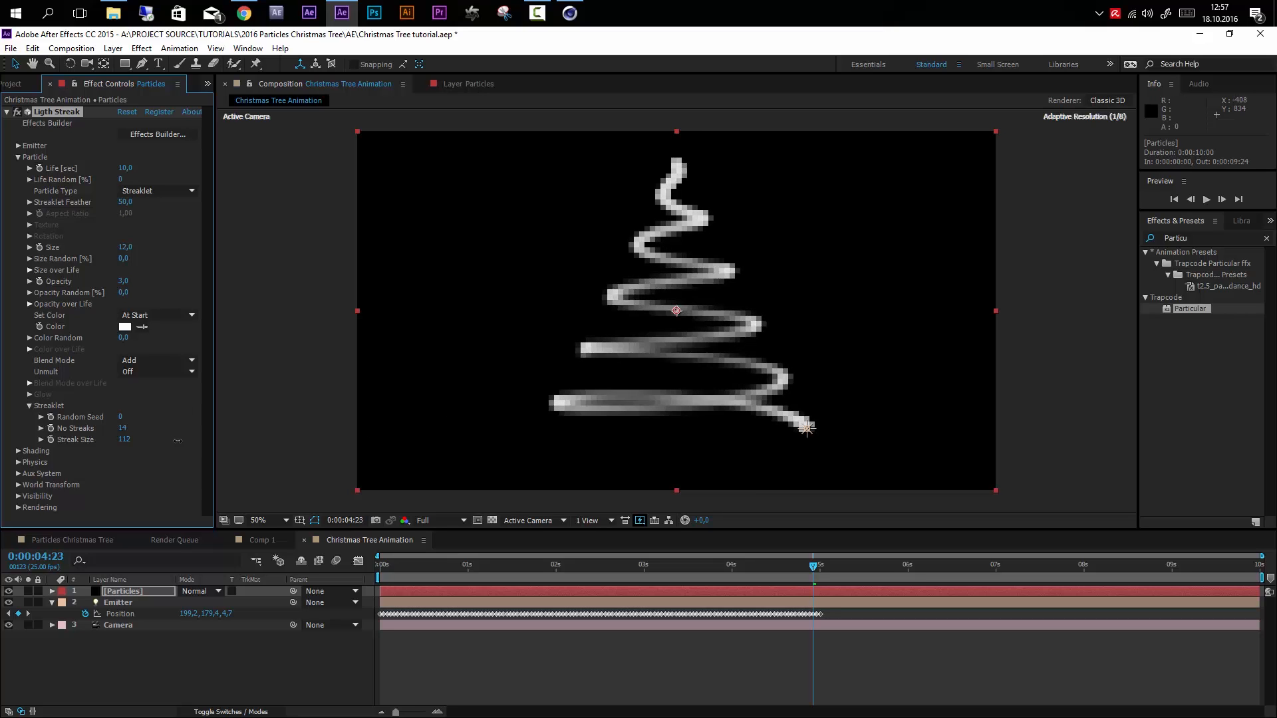
mouse_move(131, 445)
mouse_down()
mouse_move(66, 444)
mouse_move(116, 445)
mouse_up()
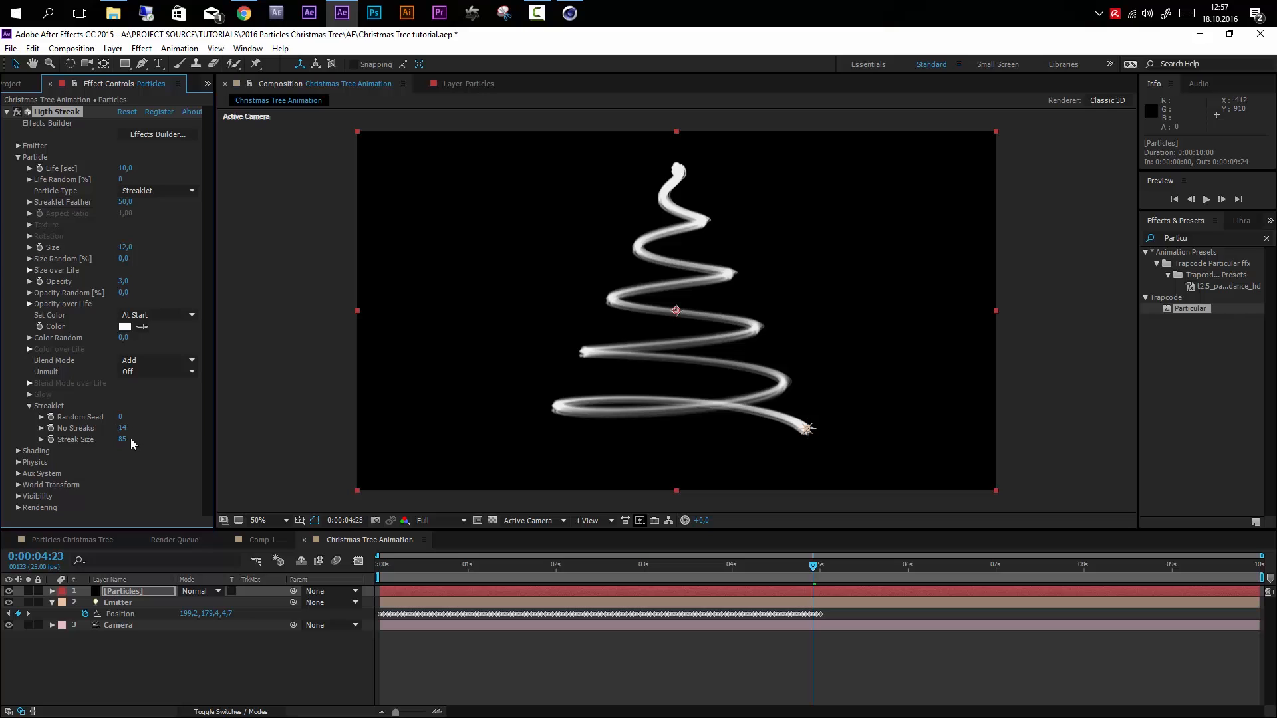
drag(122, 440, 105, 439)
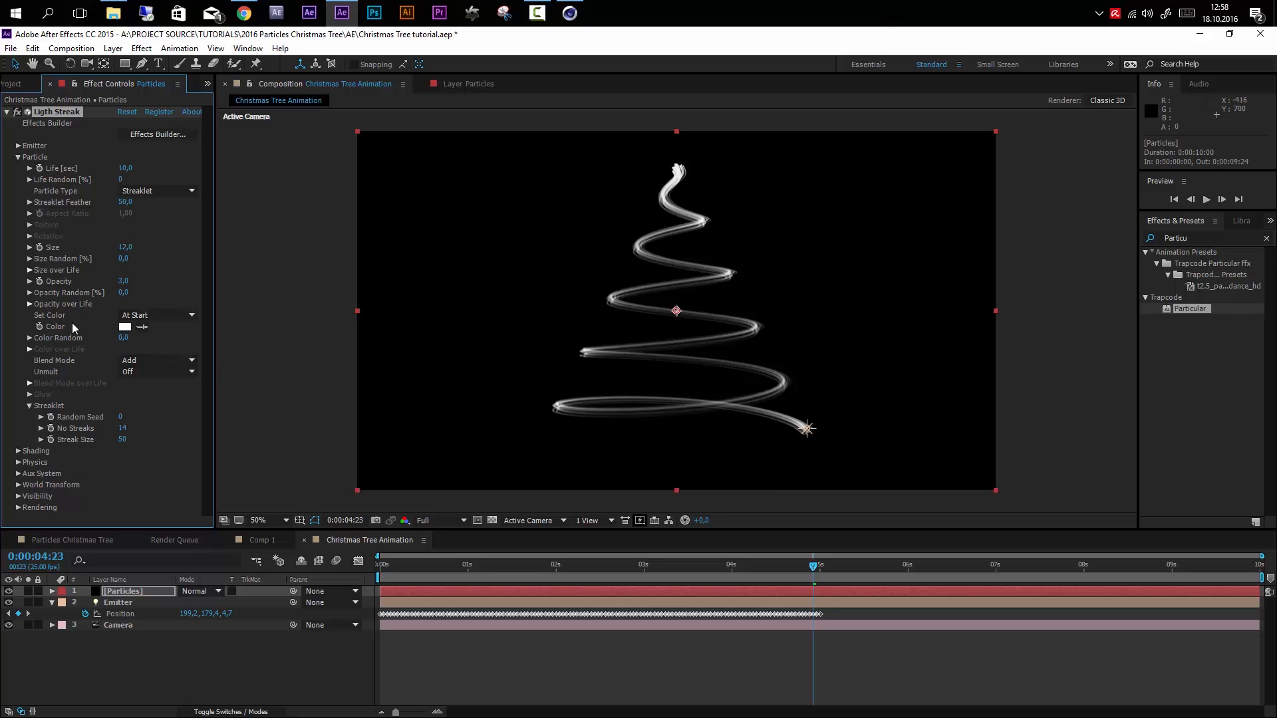
- Change the particle Color from white to a light orange with a hue of about 30°
click(125, 327)
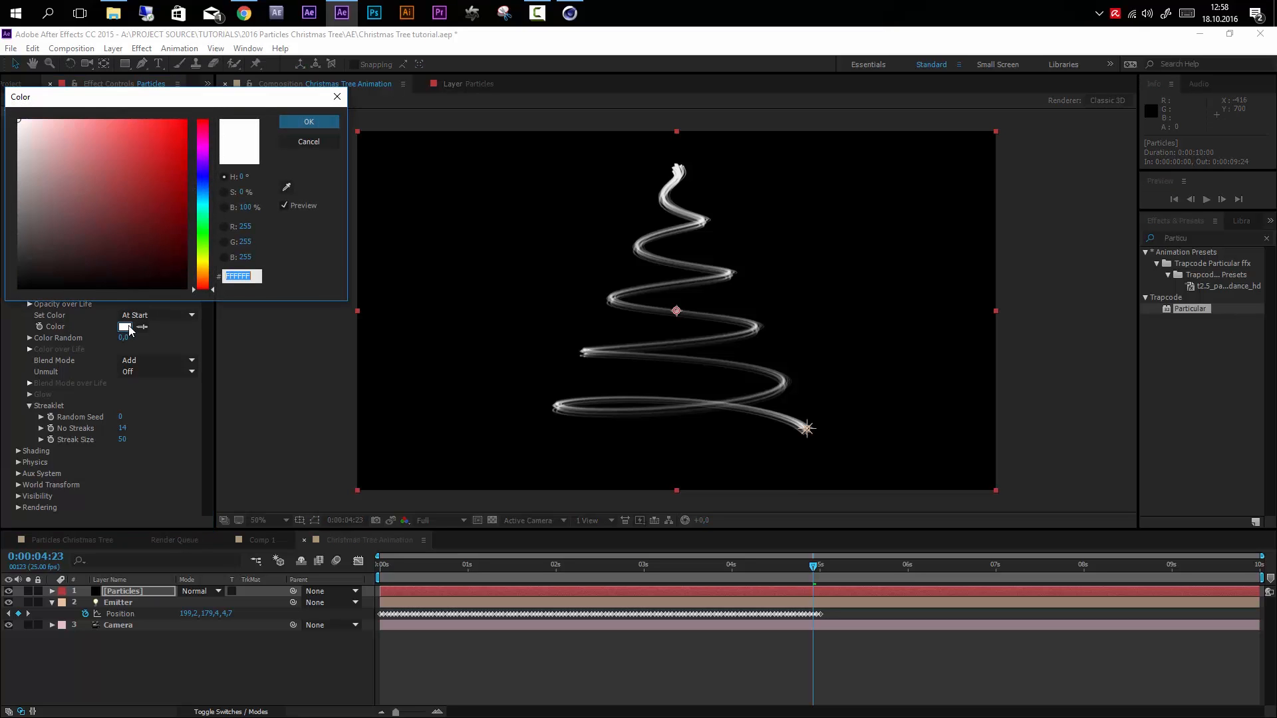
drag(207, 280, 206, 276)
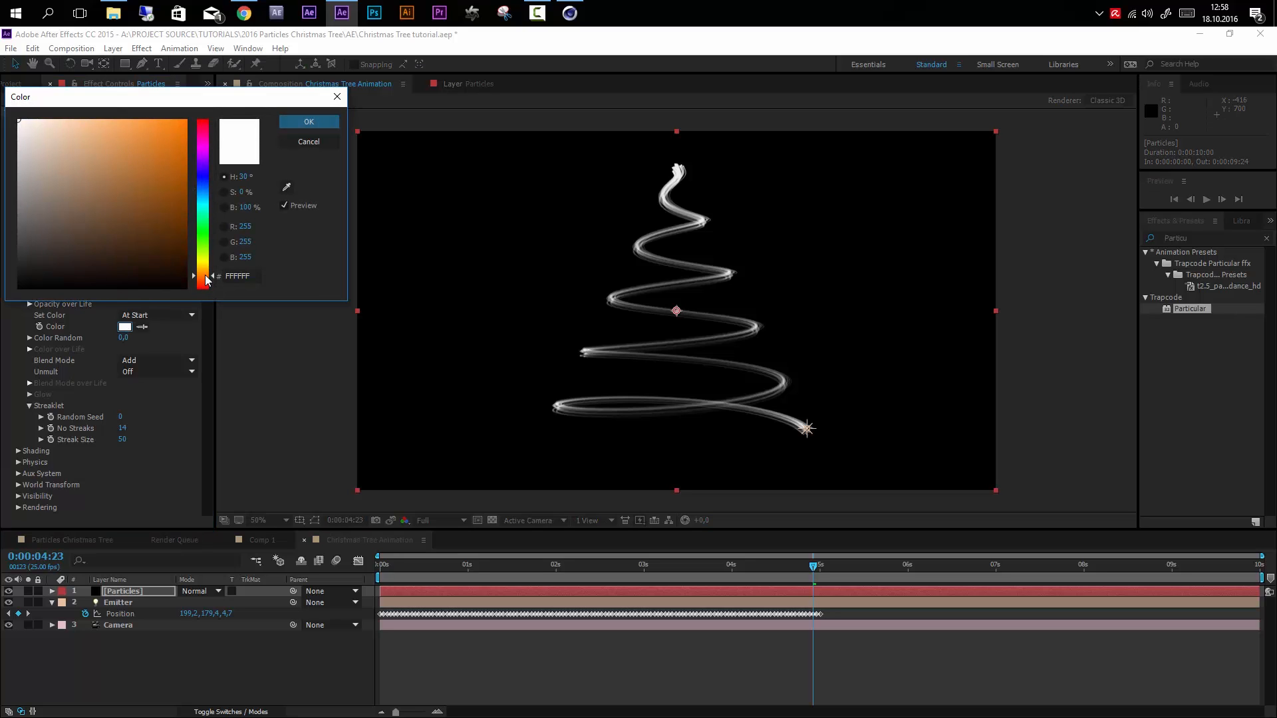
mouse_move(139, 162)
mouse_down()
mouse_move(213, 149)
mouse_move(222, 105)
mouse_move(85, 100)
mouse_move(142, 100)
mouse_move(131, 100)
mouse_move(133, 143)
mouse_up()
click(321, 126)
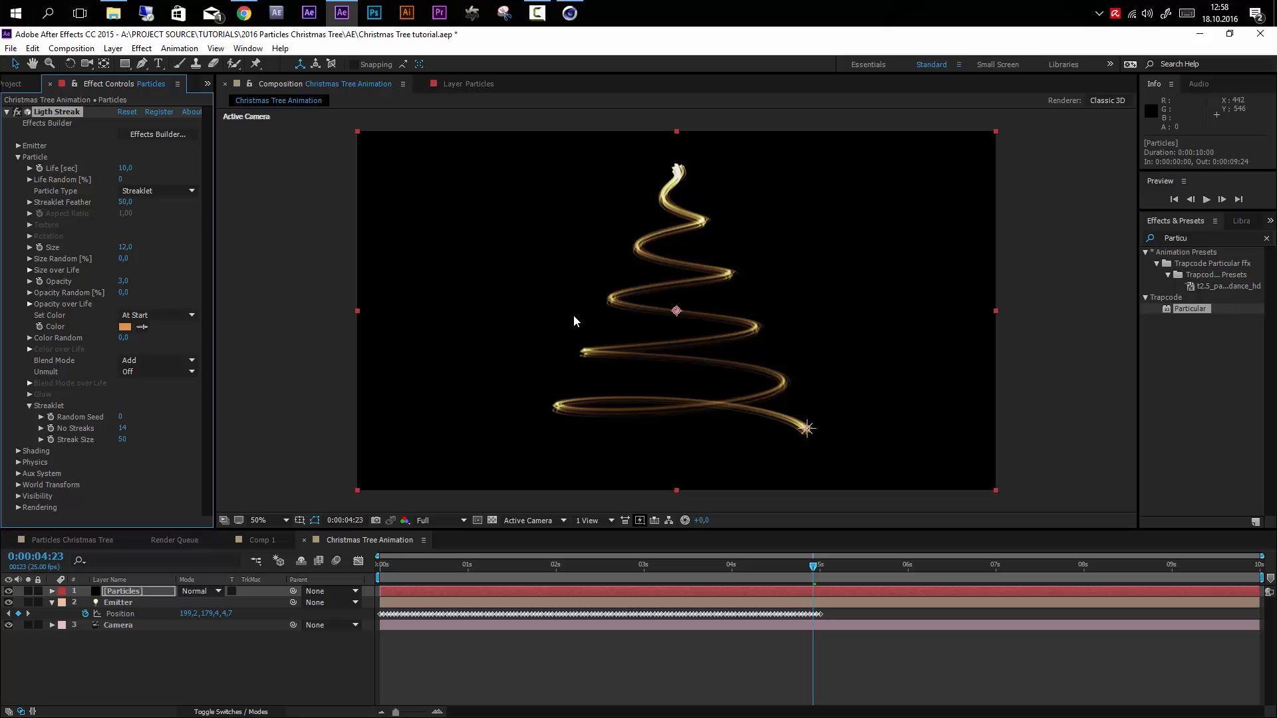
- Create a new black 1920 × 1080 px solid layer named BG
click(118, 54)
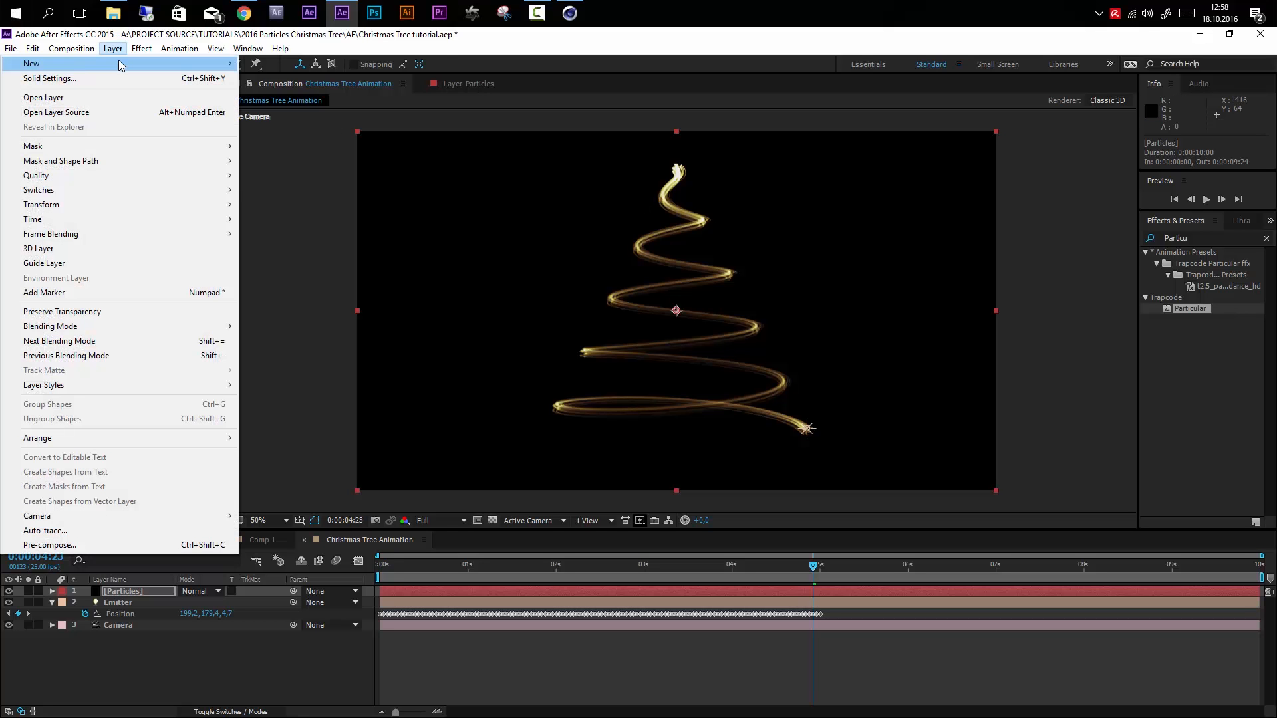
mouse_move(118, 63)
click(273, 80)
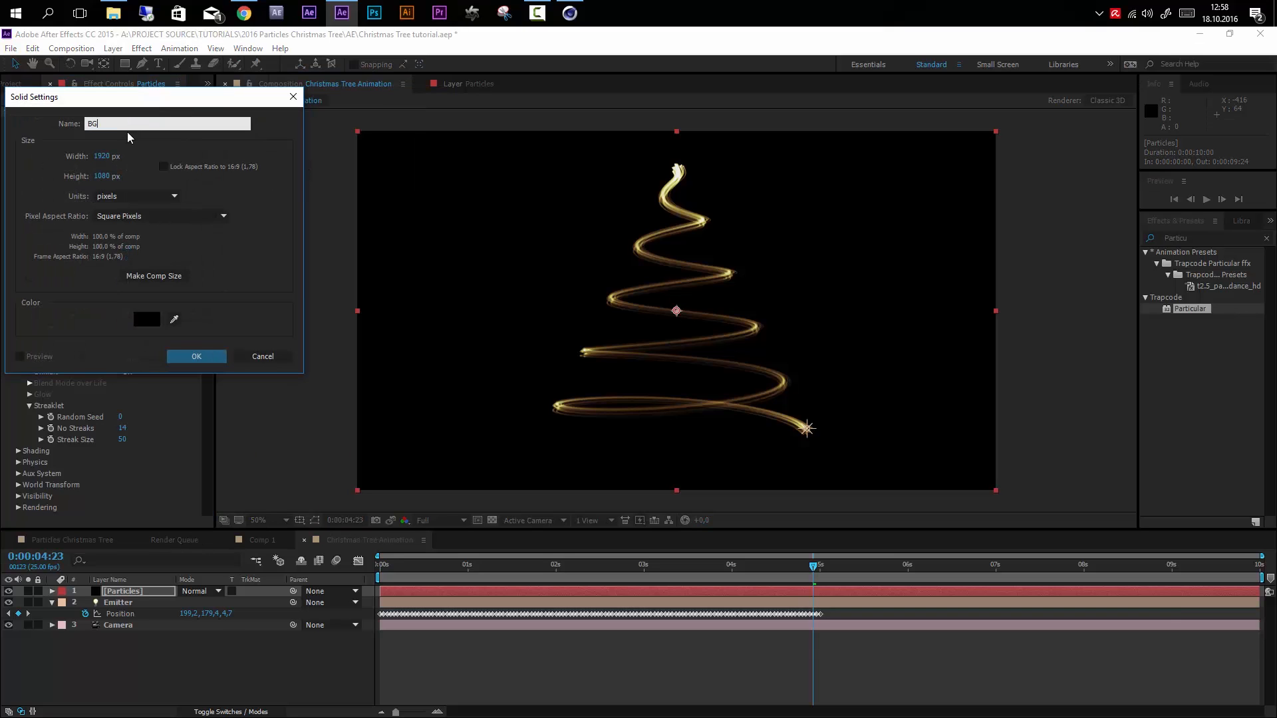
key(Return)
- Reorder the layers as Camera, Emitter, Particles, BG from front to back and collapse the Emitter's properties
drag(129, 625, 129, 648)
click(126, 589)
mouse_move(130, 594)
mouse_down()
mouse_move(129, 648)
mouse_move(125, 586)
mouse_up()
click(125, 612)
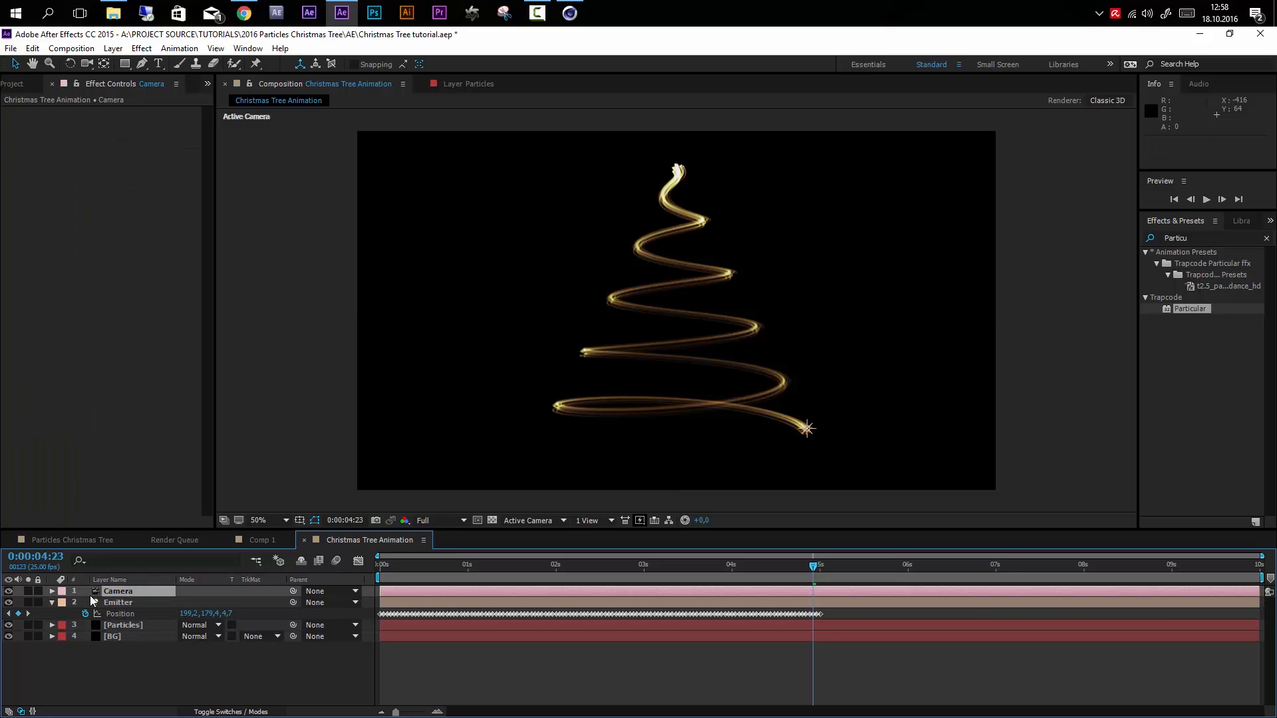
click(51, 602)
- Search the effects for "gradi" and apply Gradient Ramp to the BG layer
click(119, 627)
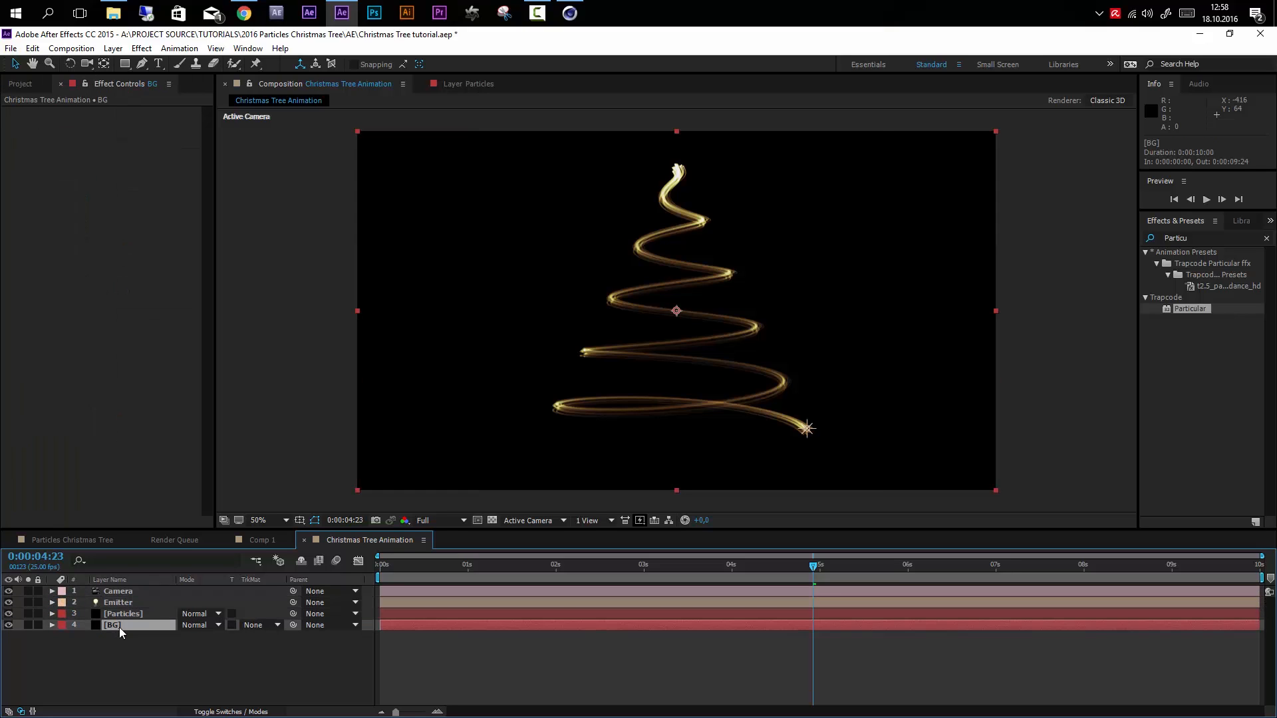
click(1186, 237)
text(gradi)
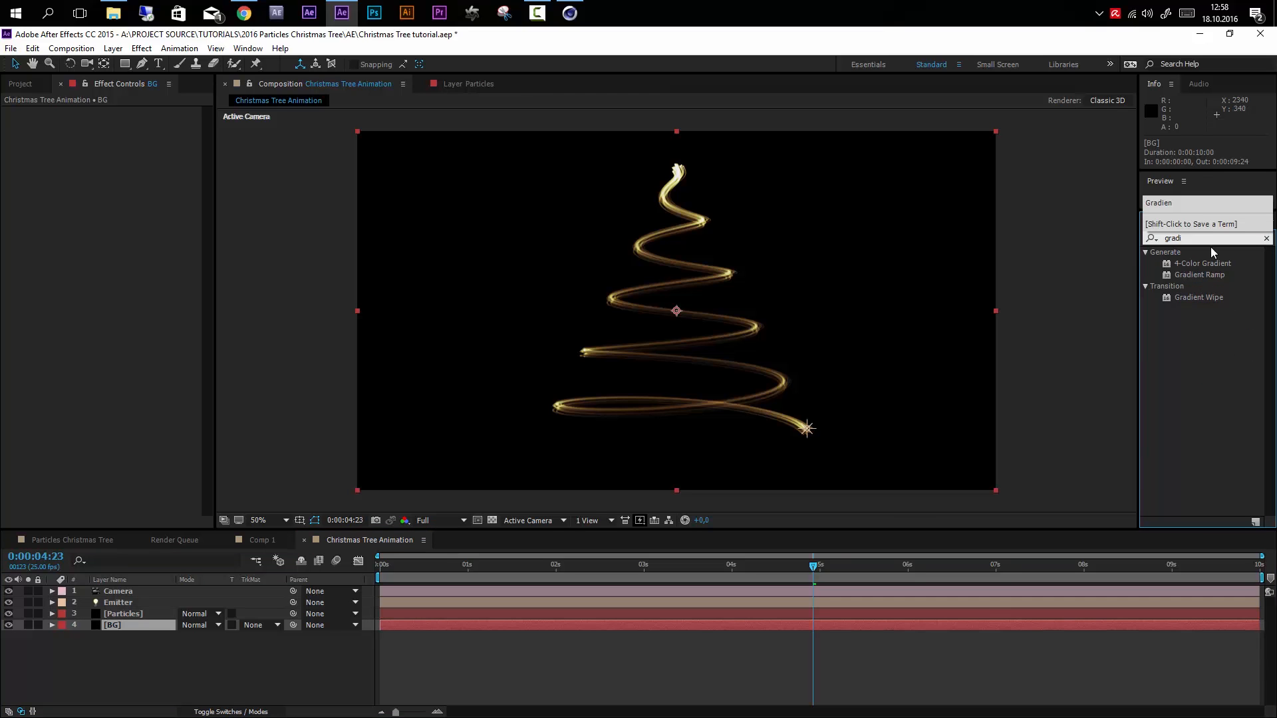
click(1204, 277)
drag(1210, 274, 130, 625)
- Set the background gradient's Ramp Shape to Radial Ramp
click(160, 168)
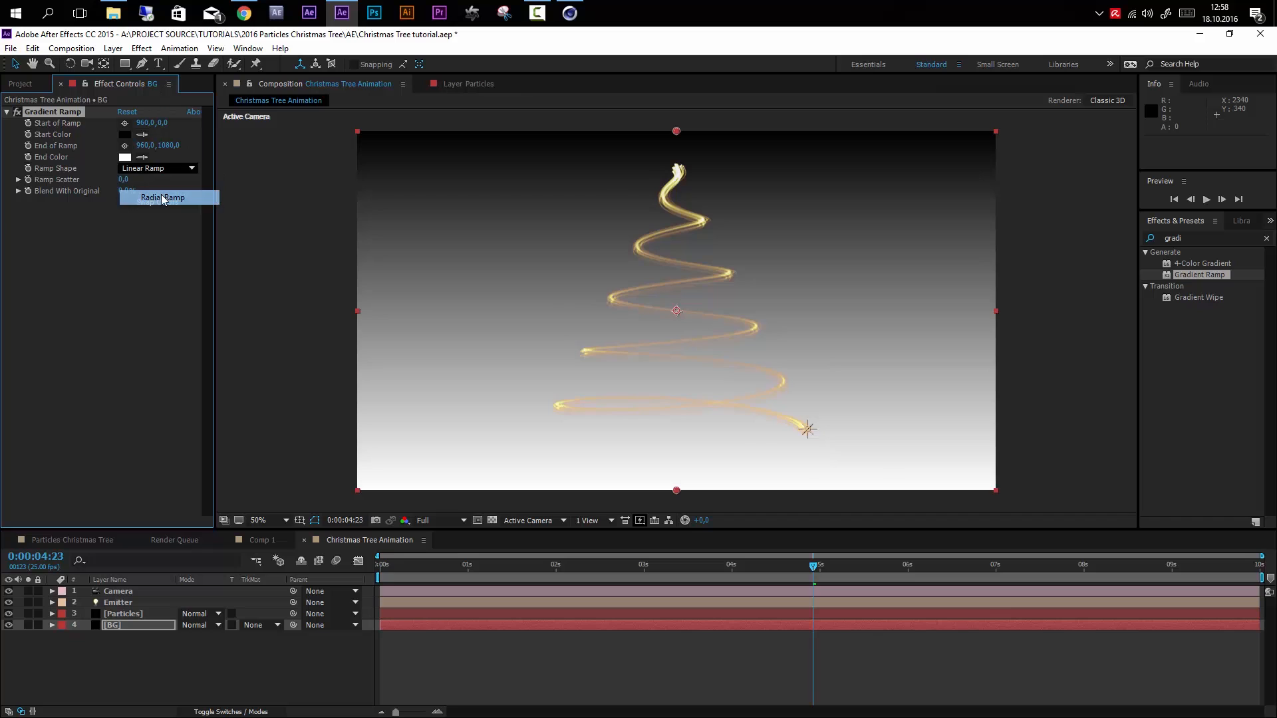
click(163, 197)
key(comma)
key(comma)
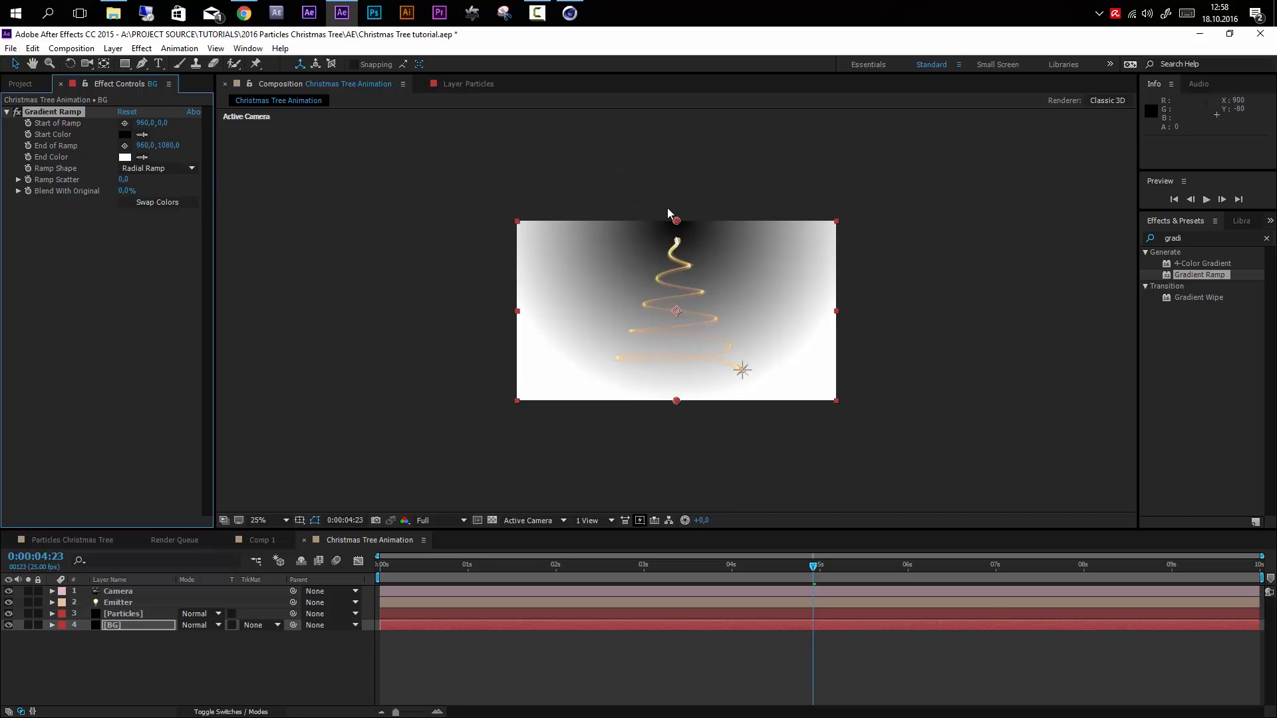
- Move the background gradient's start to about 964, 548 and its end to about 2576, 1588, outside the frame's lower-right corner
drag(676, 221, 675, 314)
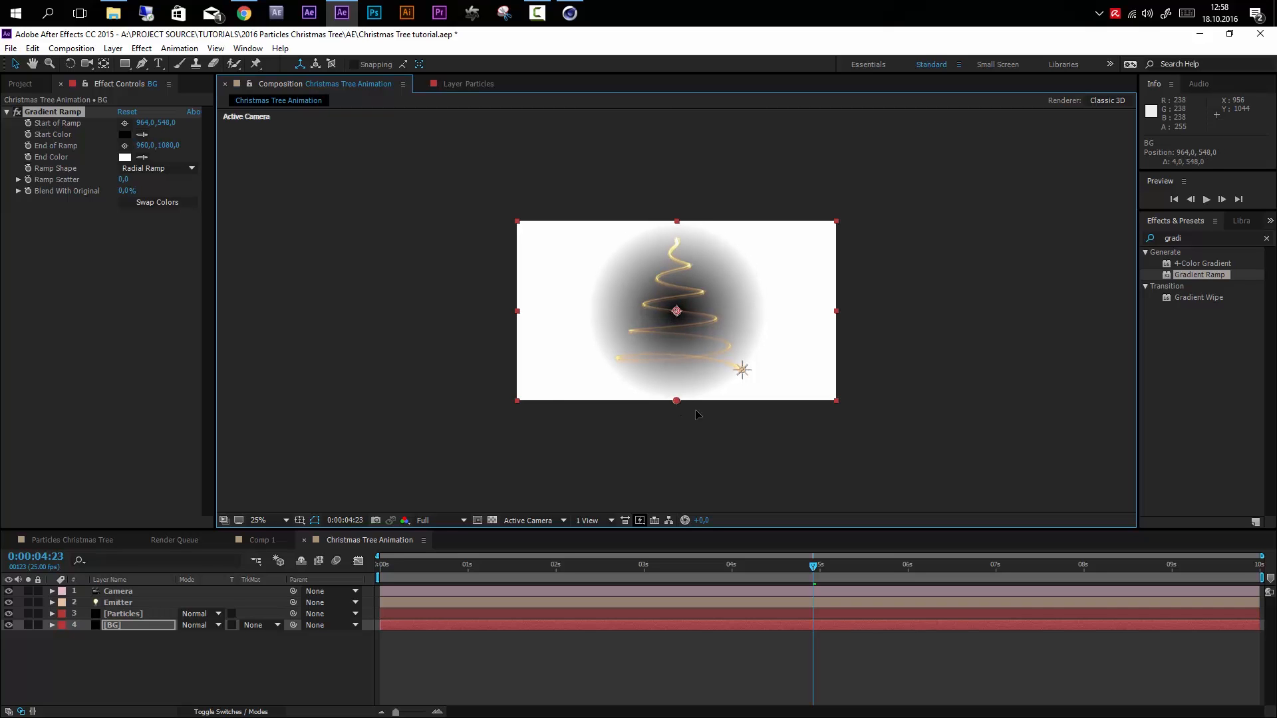
drag(677, 401, 790, 457)
key(ctrl+z)
drag(676, 401, 945, 485)
- Set the background gradient's Start Color to a dark red, about RGB 142, 0, 0
click(123, 137)
drag(179, 126, 198, 86)
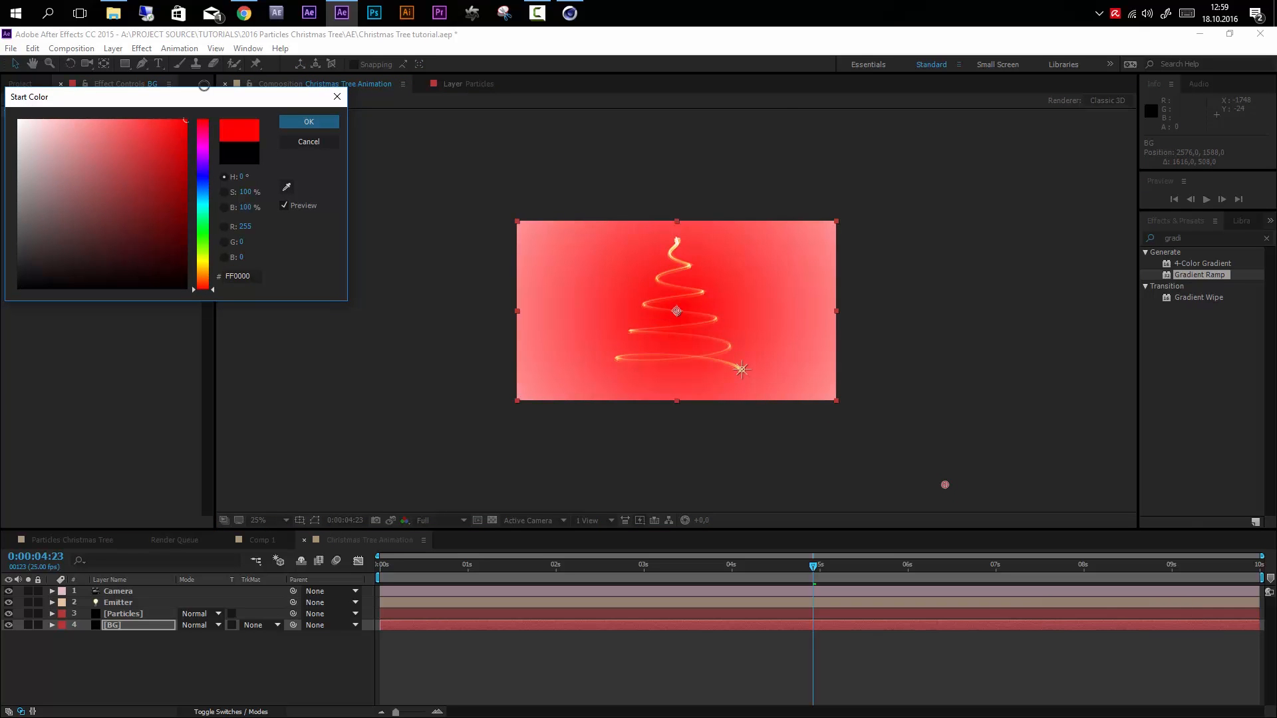
drag(184, 190, 186, 194)
click(319, 125)
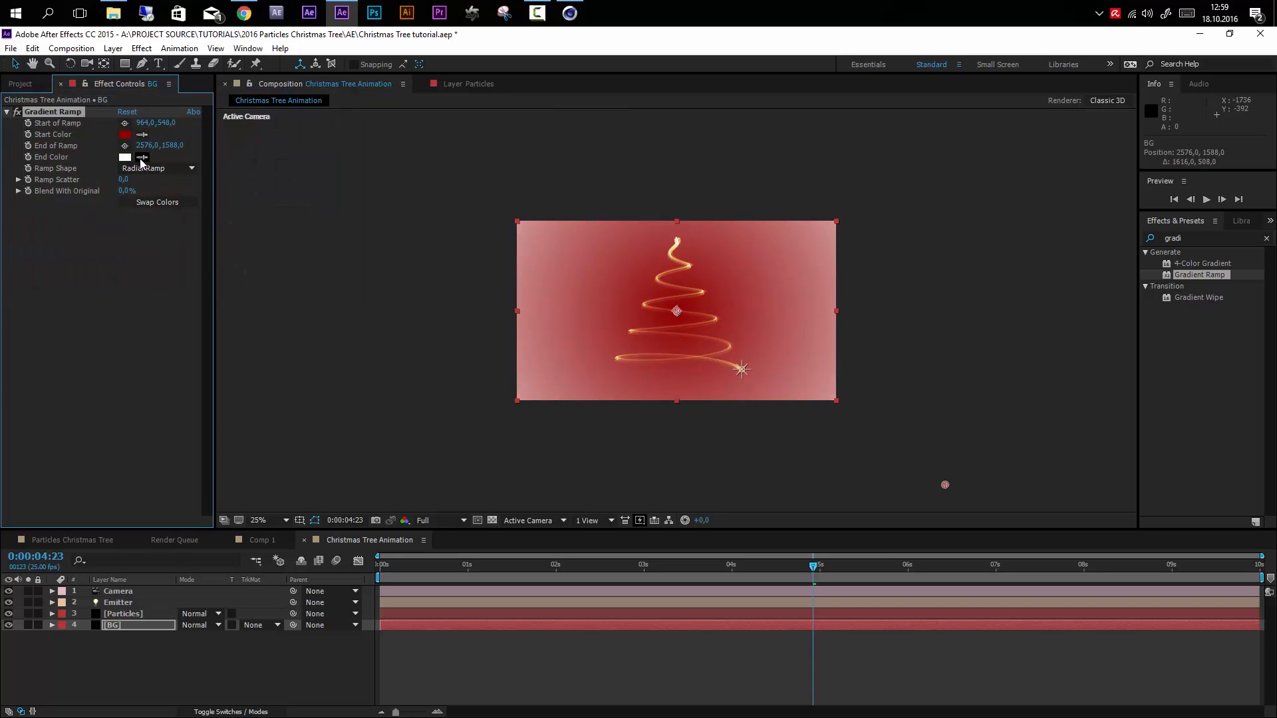
- Set the background gradient's End Color to black (000000)
click(125, 157)
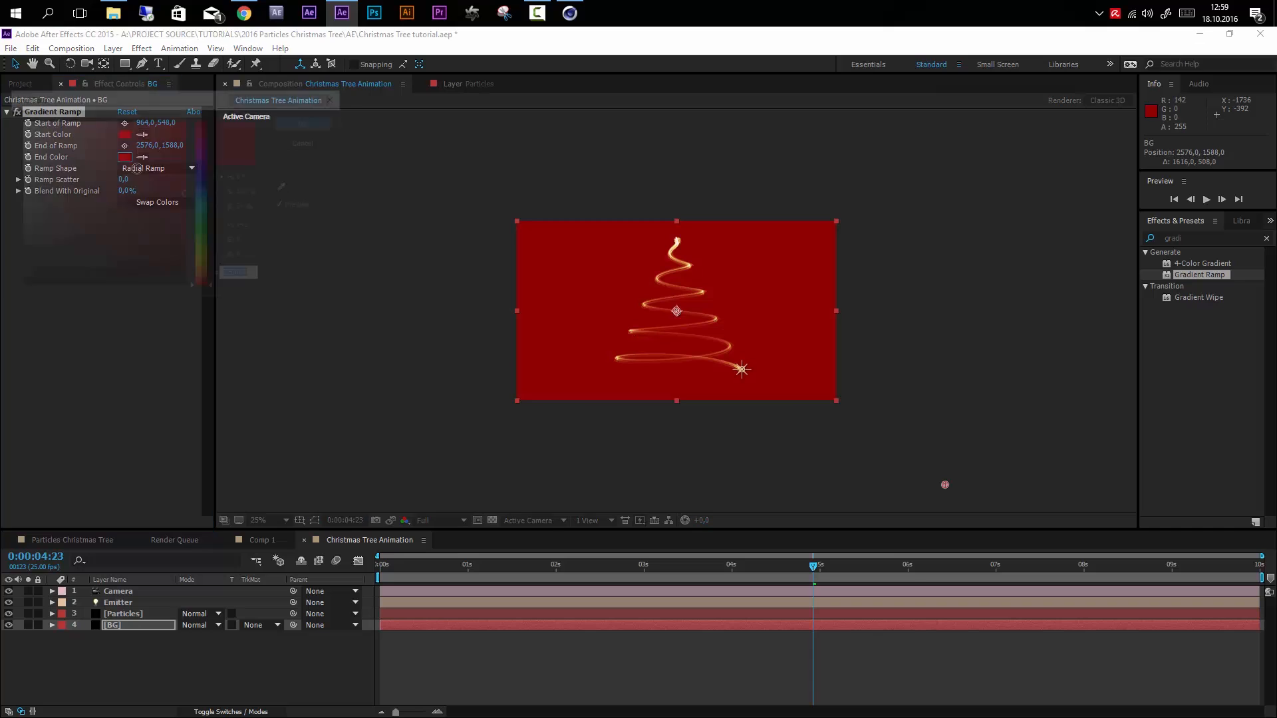
drag(186, 194, 199, 240)
drag(207, 272, 215, 293)
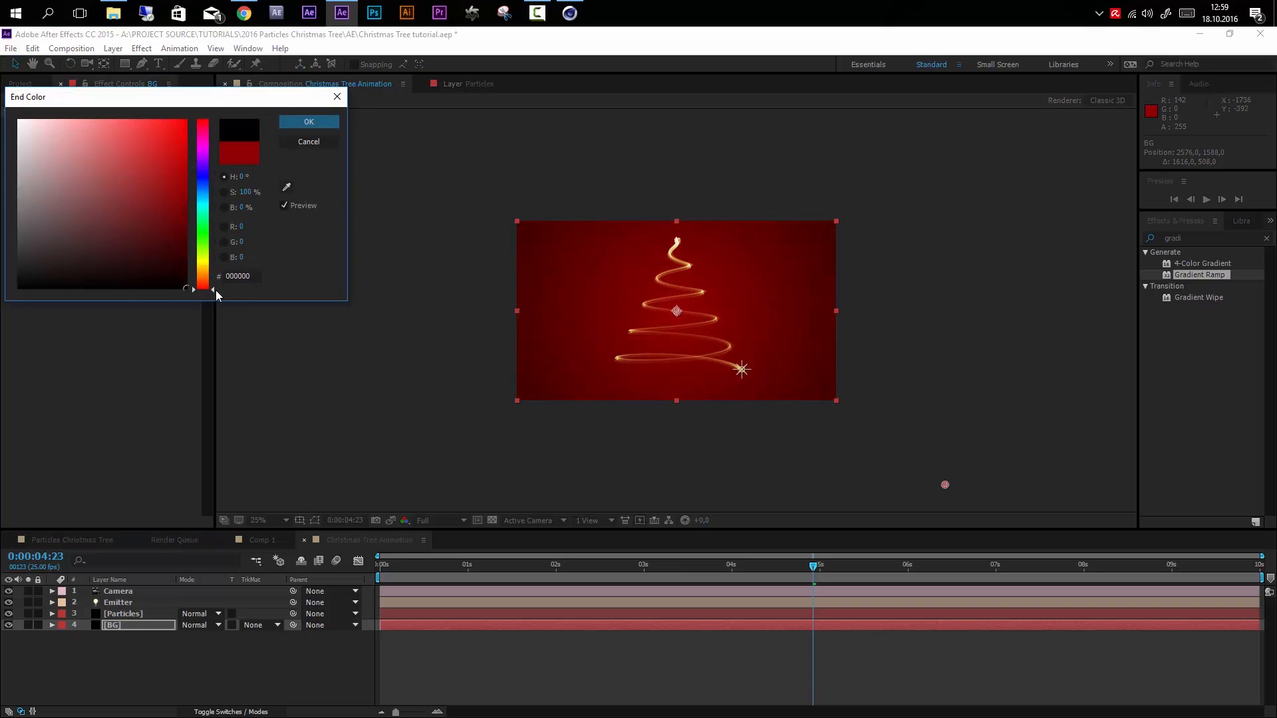
click(322, 122)
- Pull the radial gradient's end point closer to the frame, to about 2268, 1472, for darker edges
drag(948, 487, 902, 465)
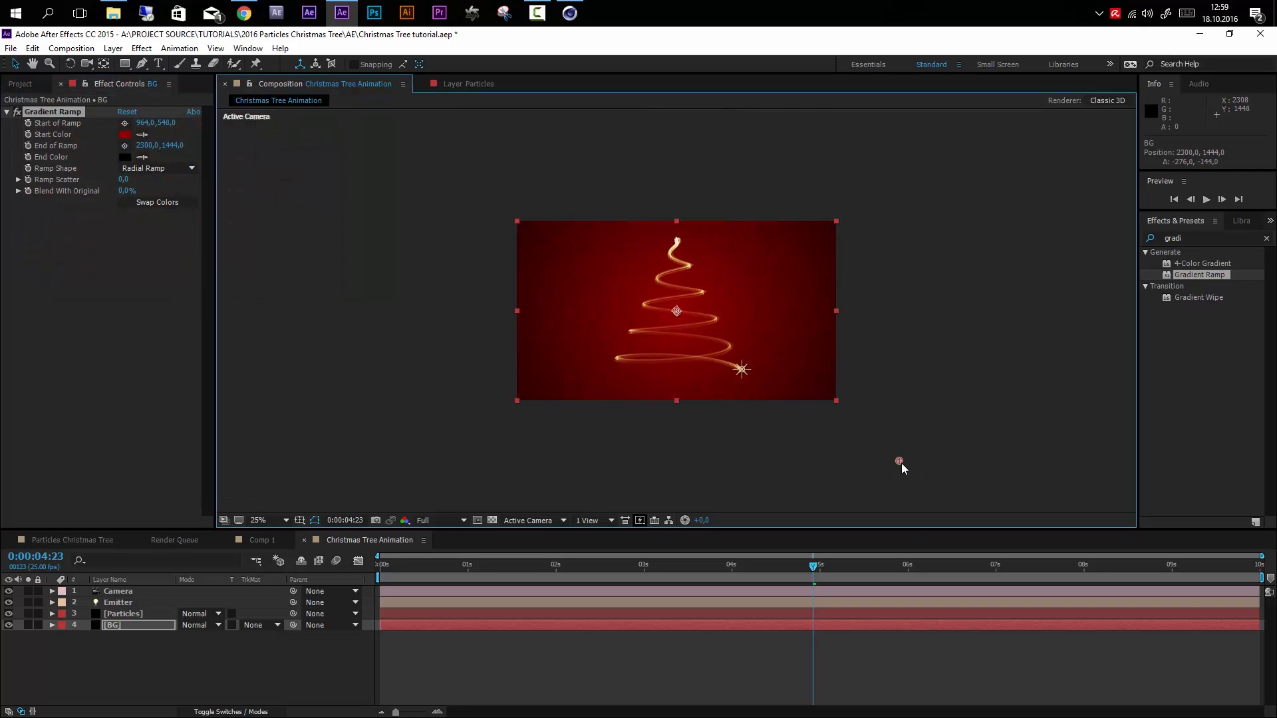
scroll(789, 370, up, 2)
scroll(788, 370, down, 1)
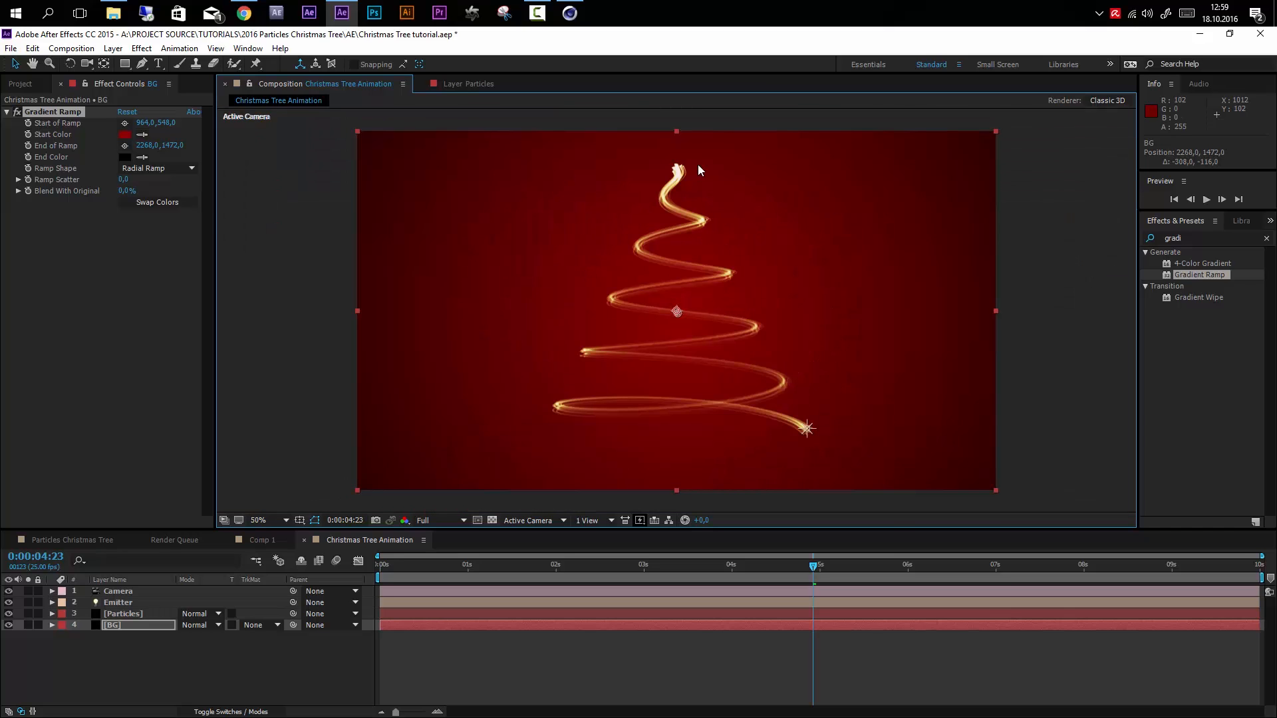
- Set the particle Opacity of the Particles layer's light streak to 5 and check the trail at about 0:00:05:07
click(736, 661)
drag(812, 567, 771, 566)
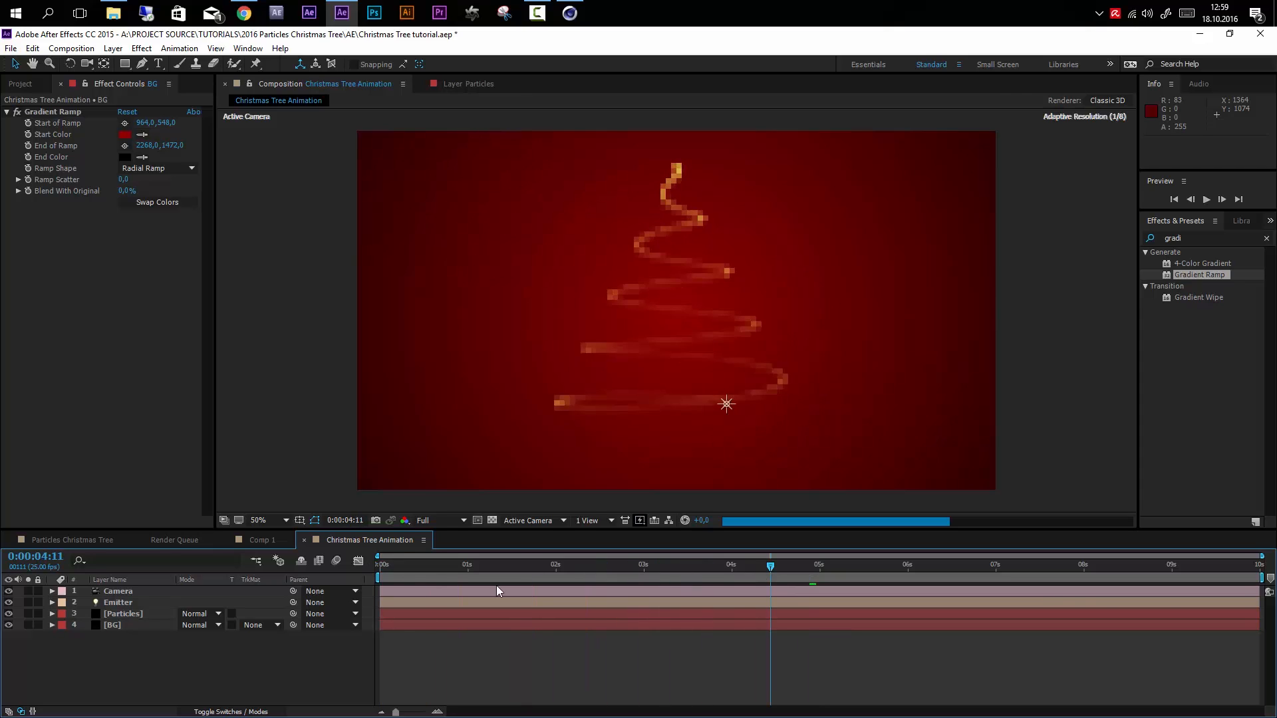
click(137, 614)
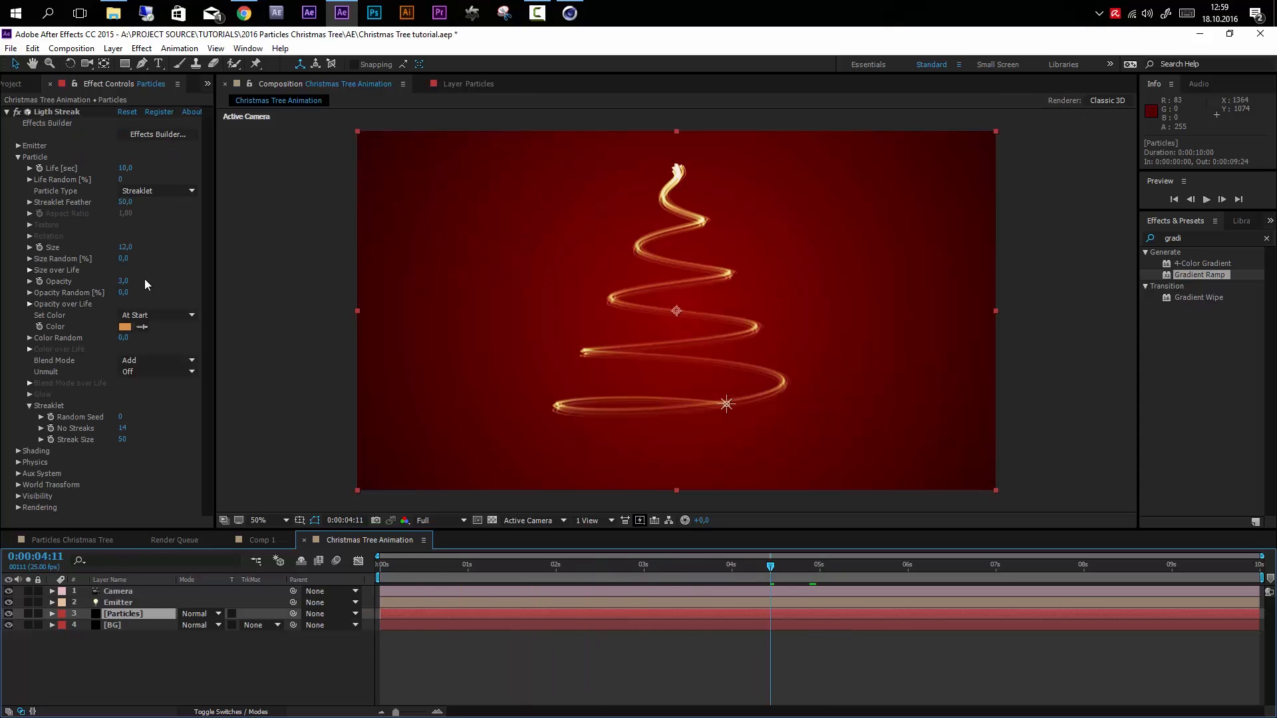
click(123, 281)
text(5)
key(Return)
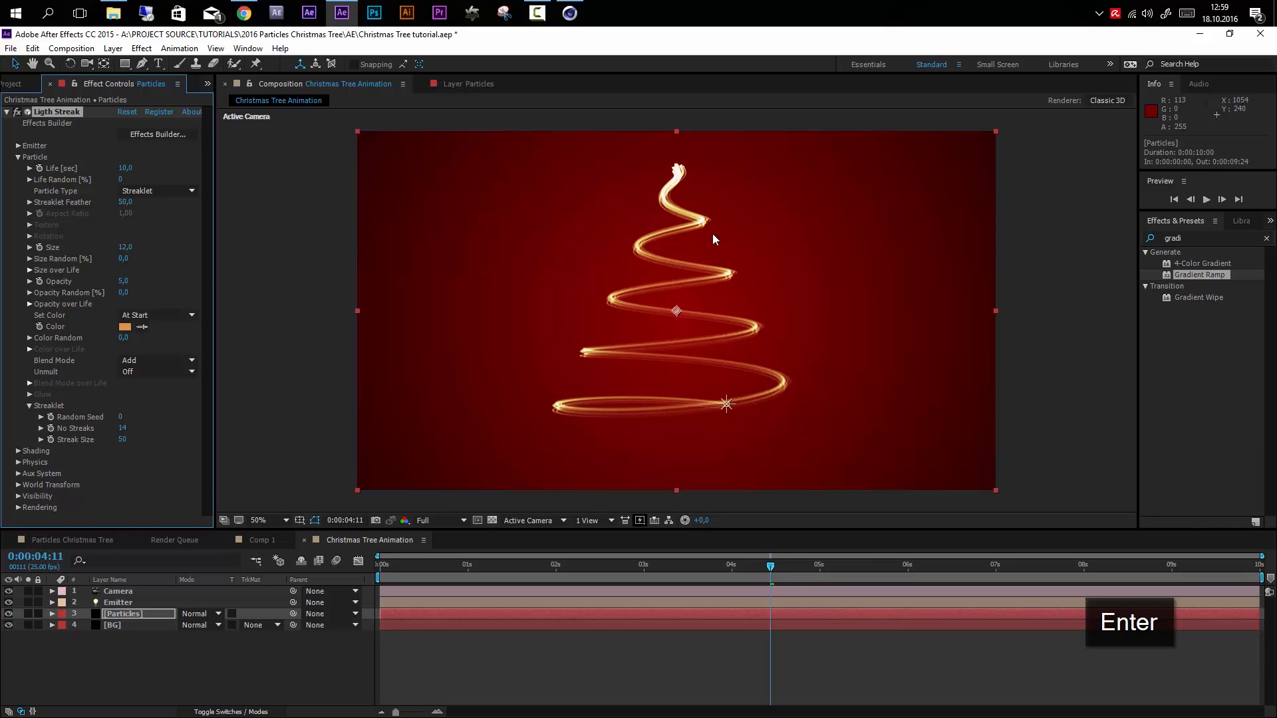
drag(686, 565, 844, 581)
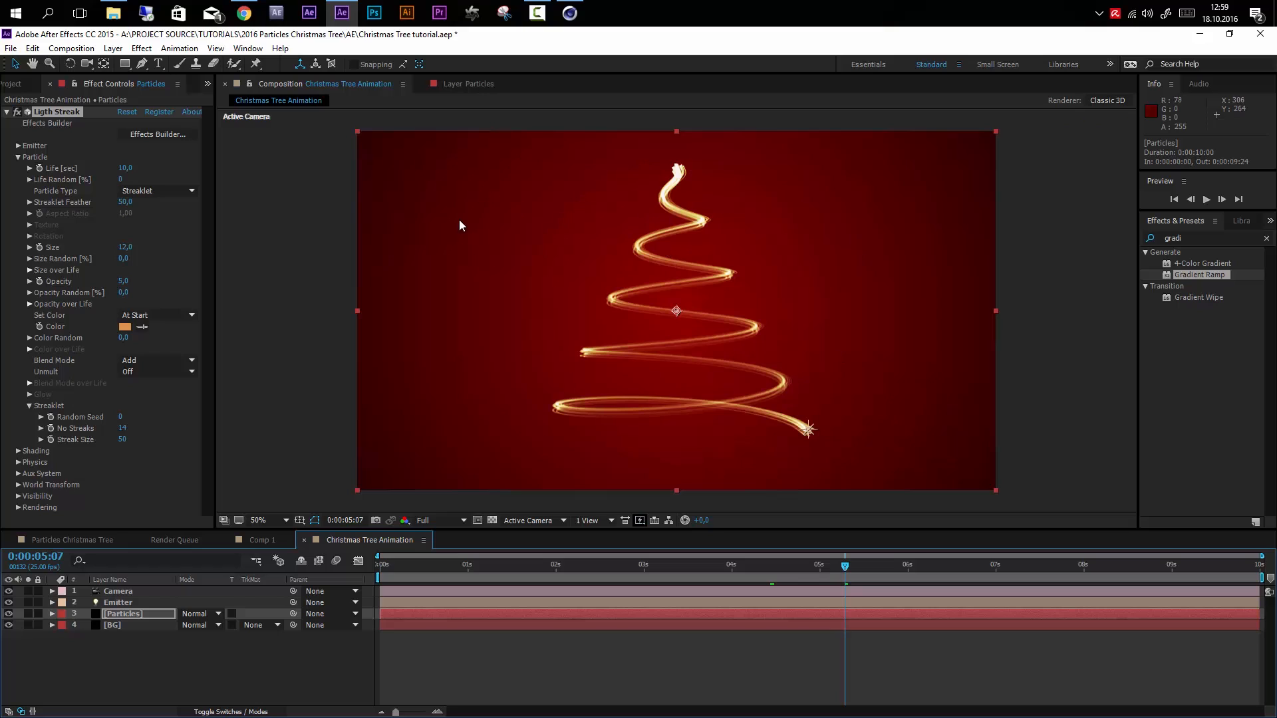
- Duplicate the Ligth Streak effect on the Particles layer and rename the copy Snow
click(6, 113)
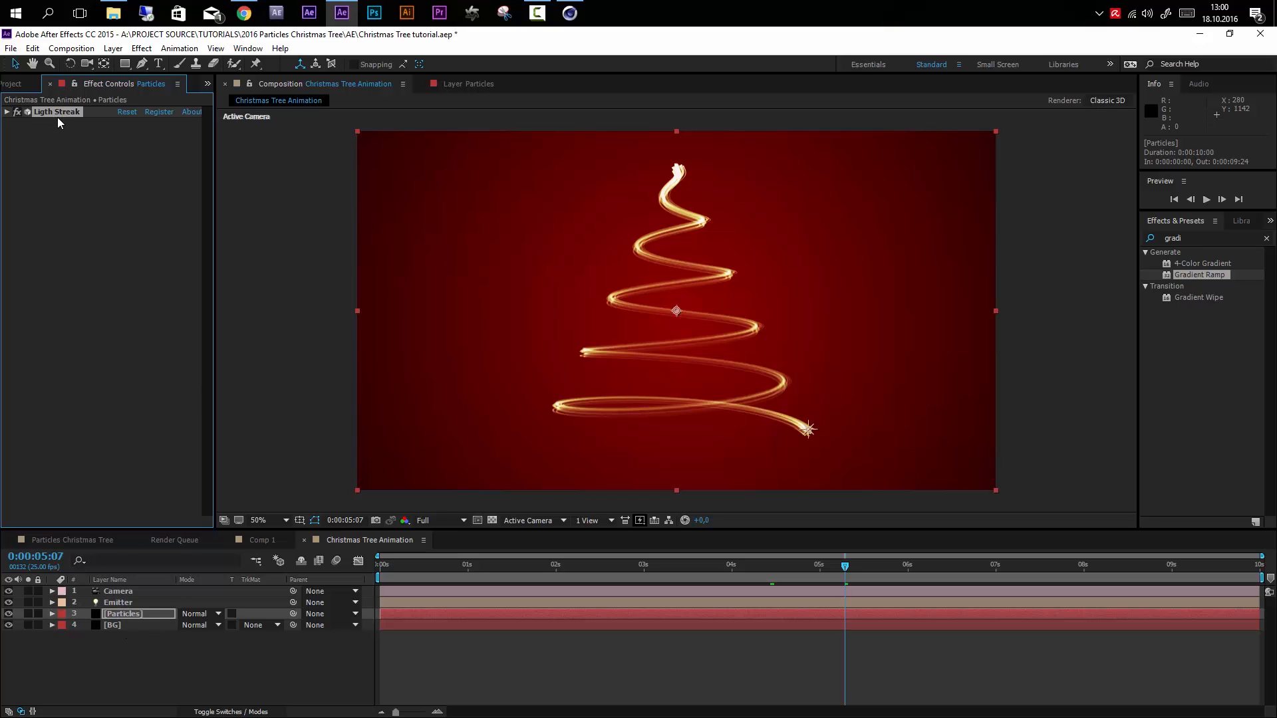
key(ctrl+d)
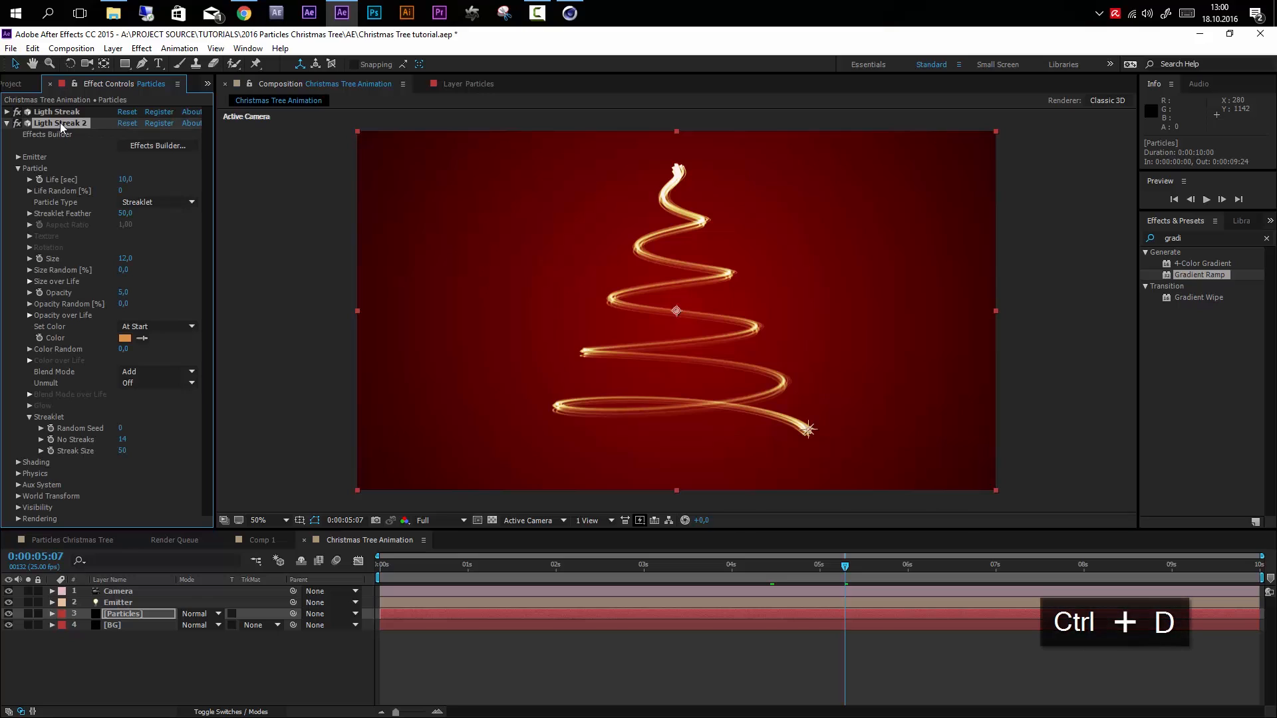
click(6, 123)
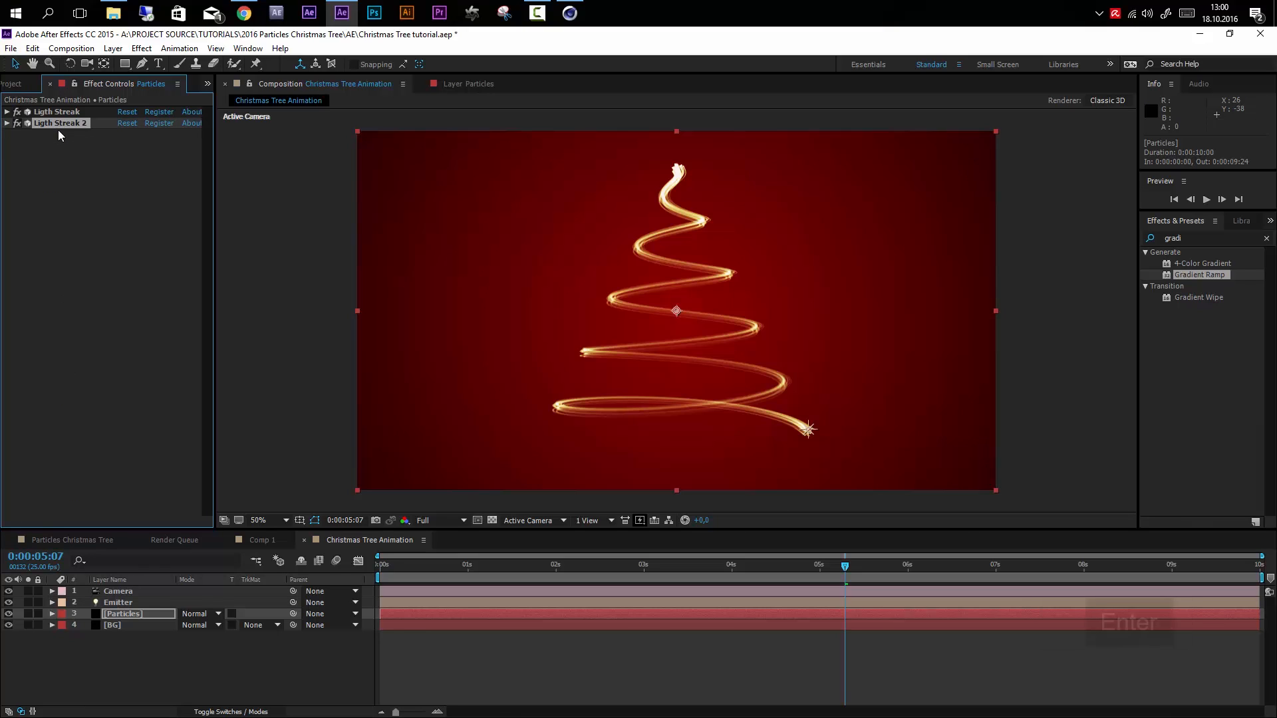
key(Return)
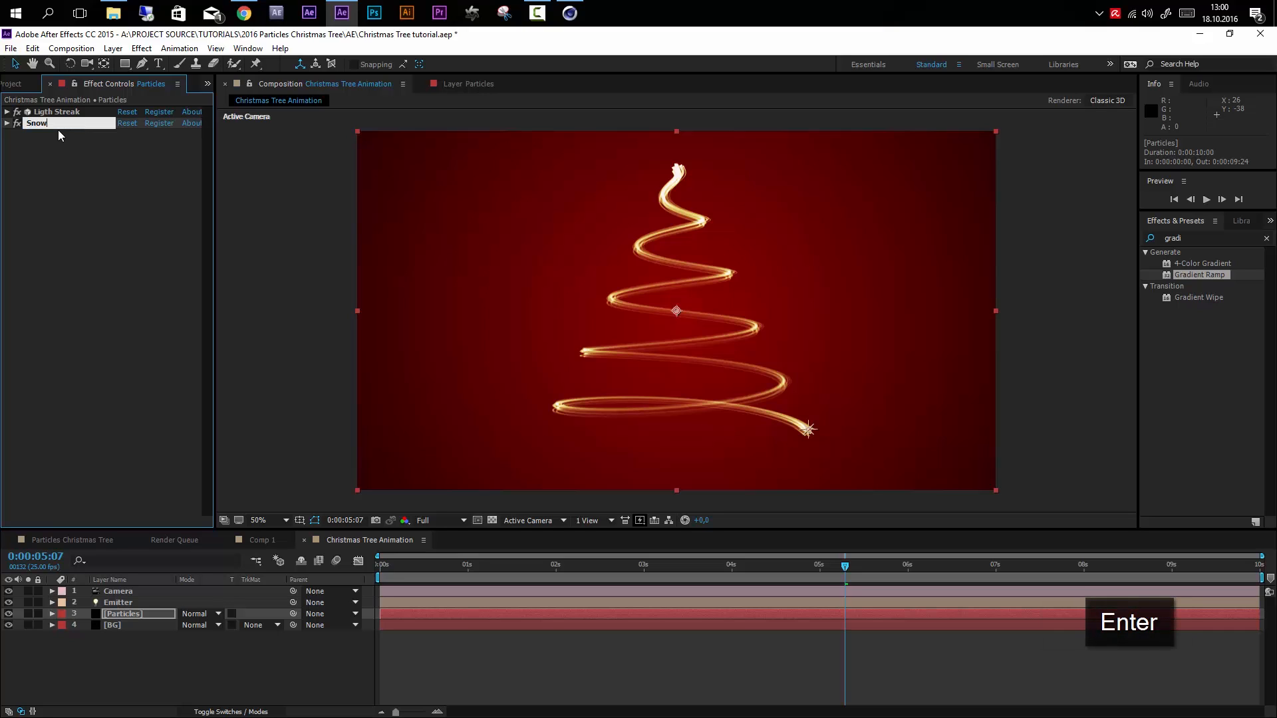
key(Return)
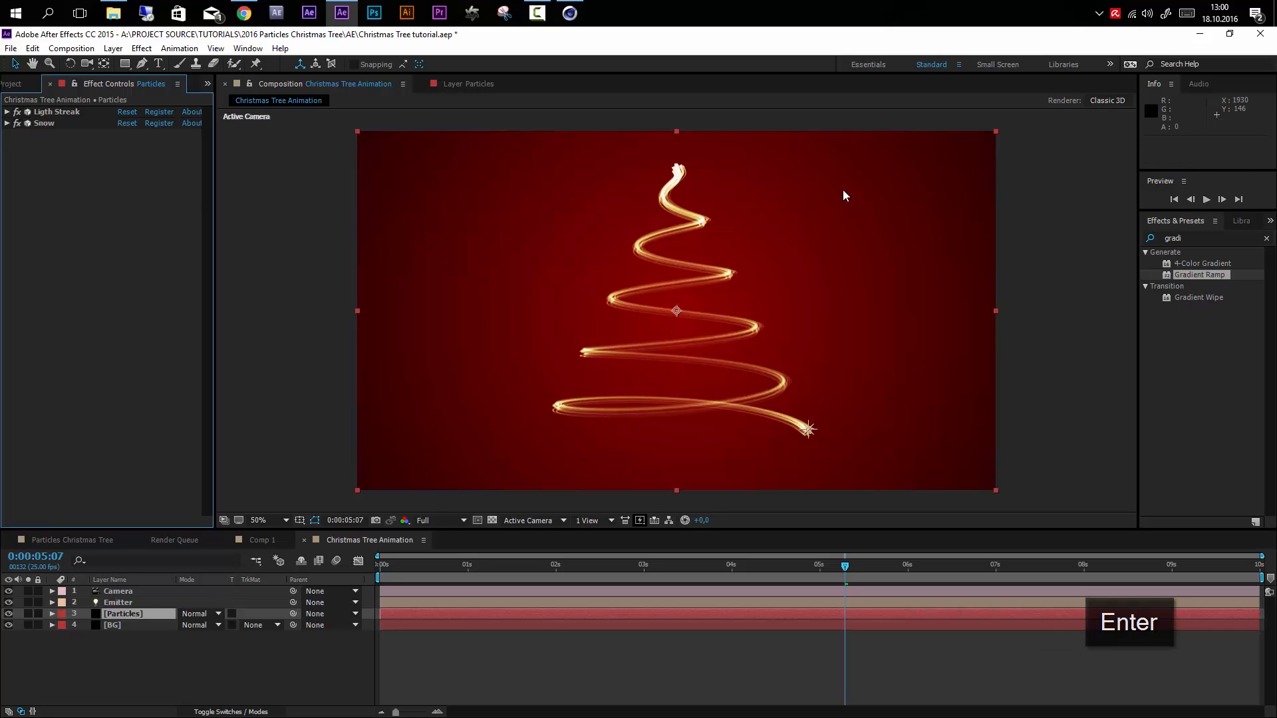
- Move the Snow effect above Ligth Streak in the Particles layer's effect order
click(7, 124)
click(8, 123)
drag(47, 121, 60, 107)
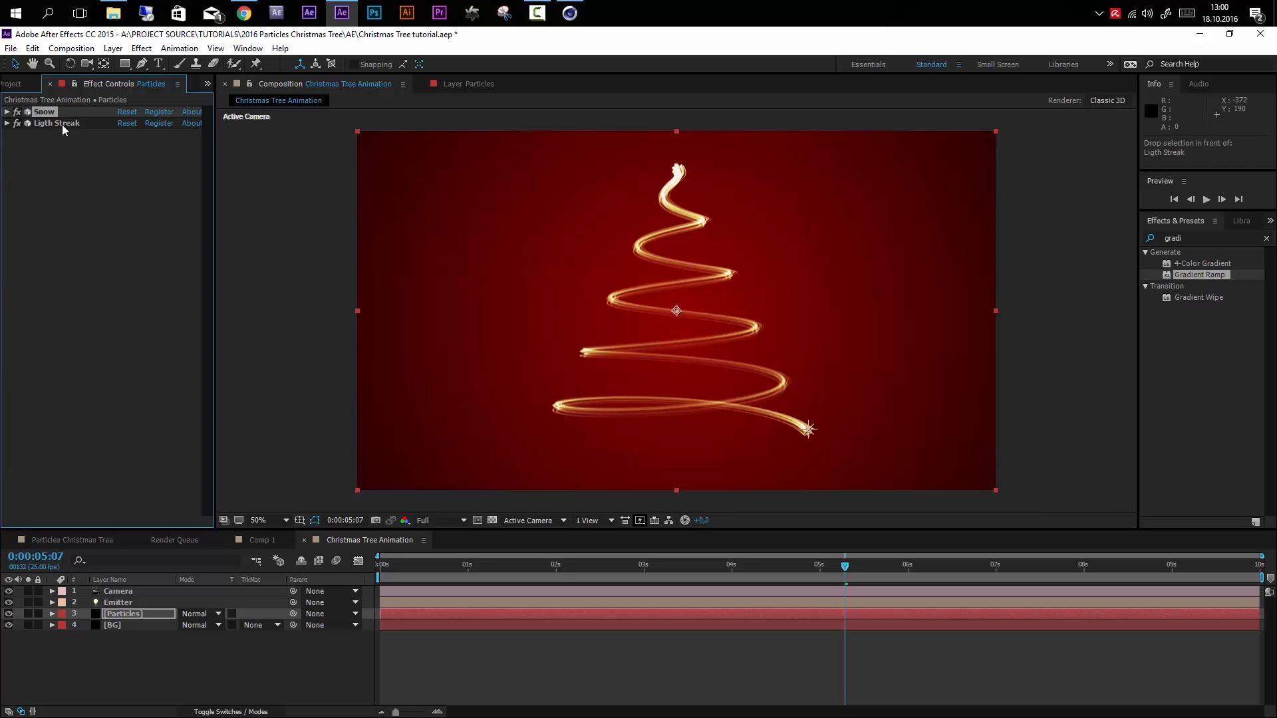
- Change the Snow effect's Particle Type to Sphere
click(7, 113)
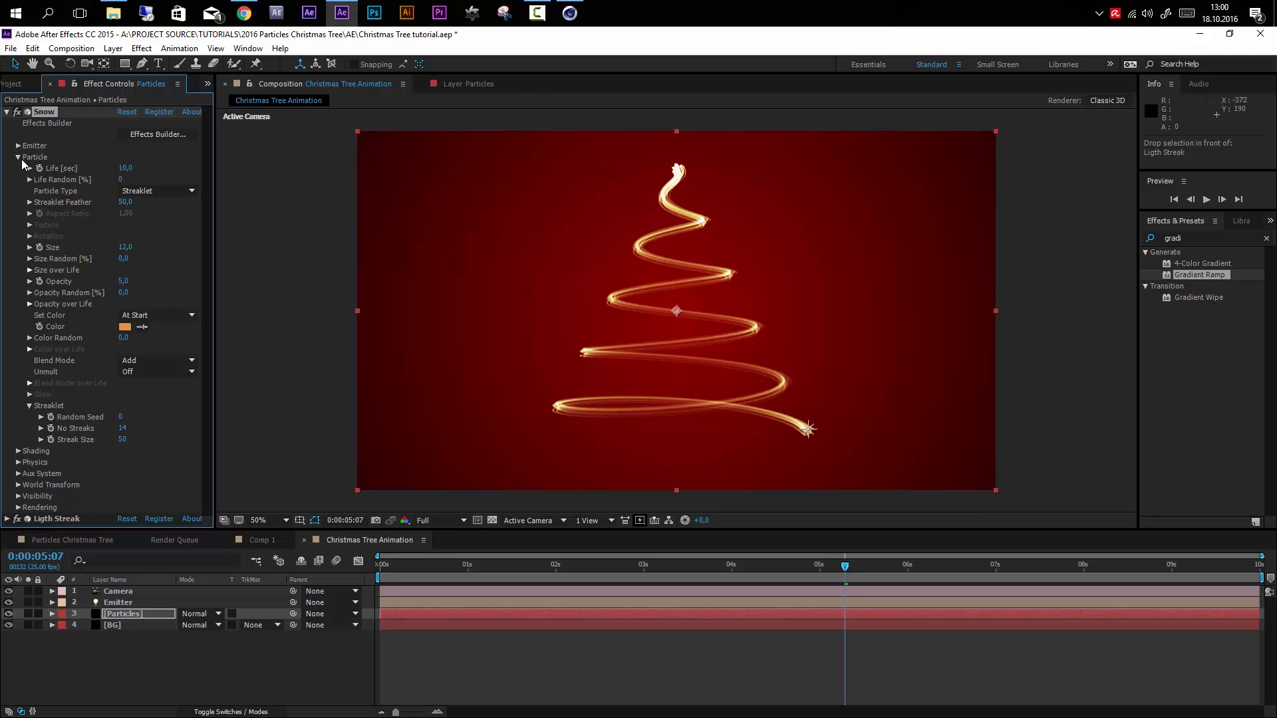
click(152, 190)
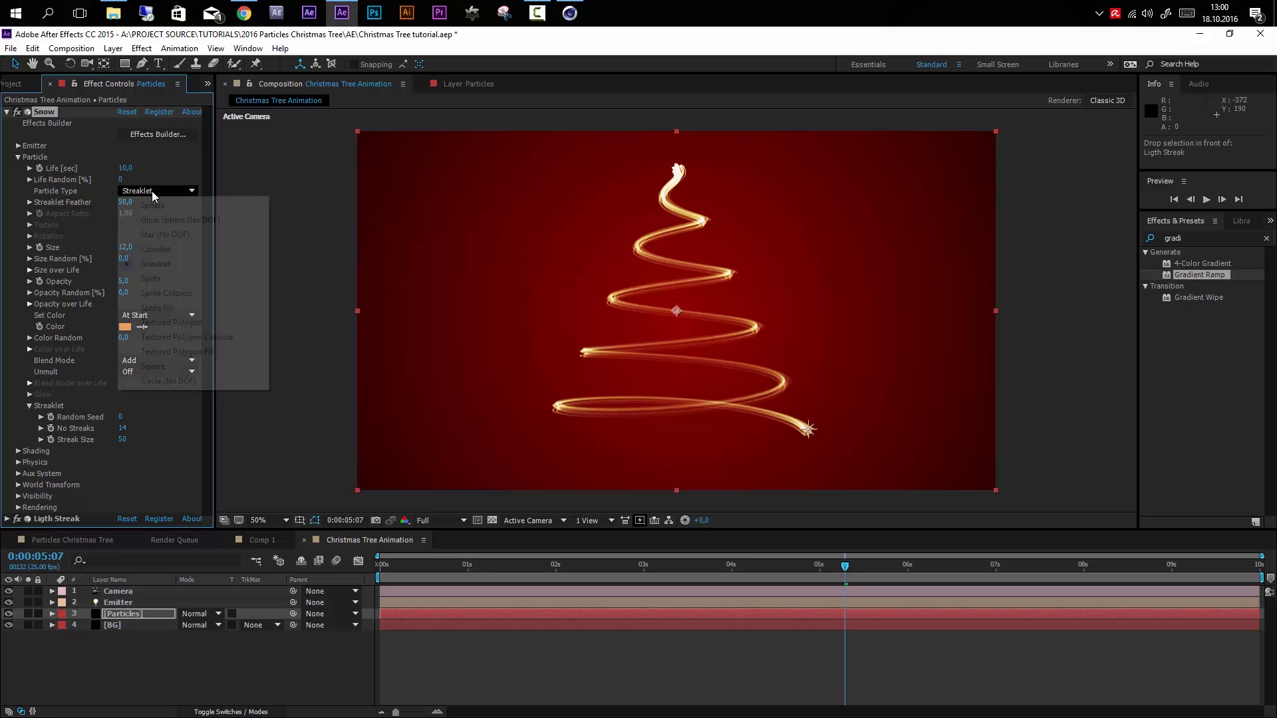
click(149, 209)
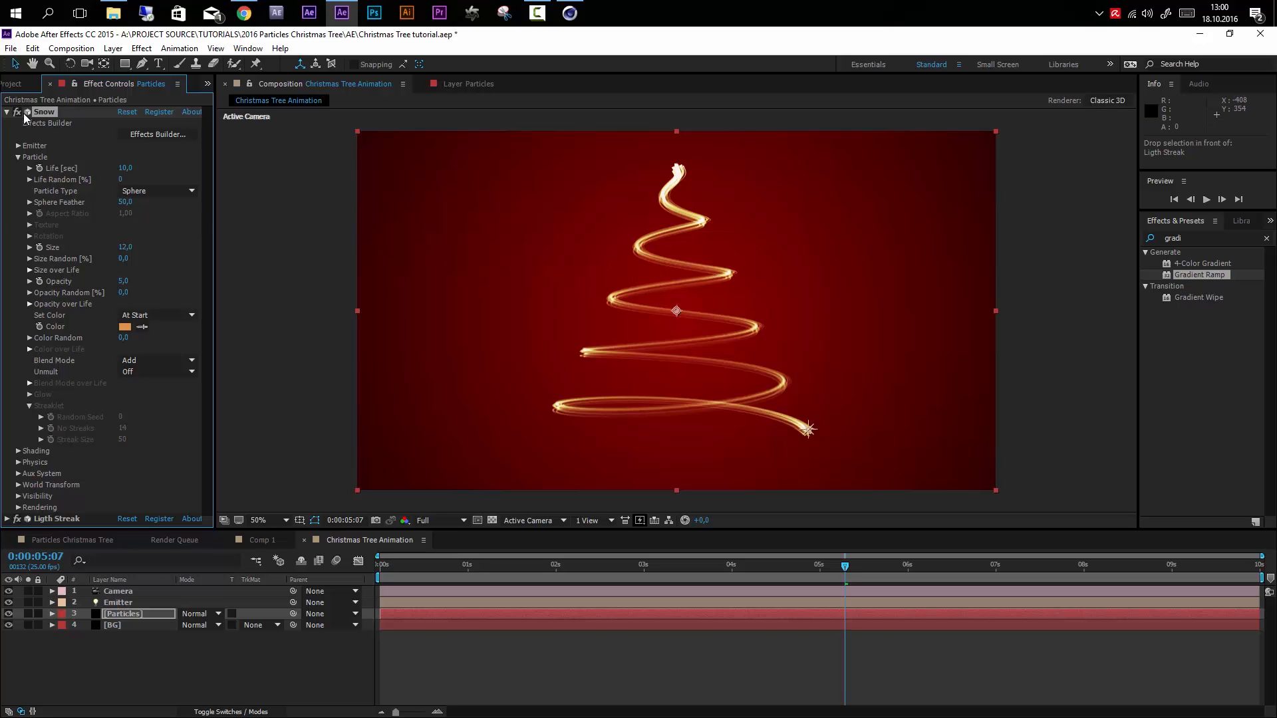
- Set the Snow effect's rendering Blend Mode to Add and check the animation at about 0:00:04:21
click(18, 157)
click(18, 224)
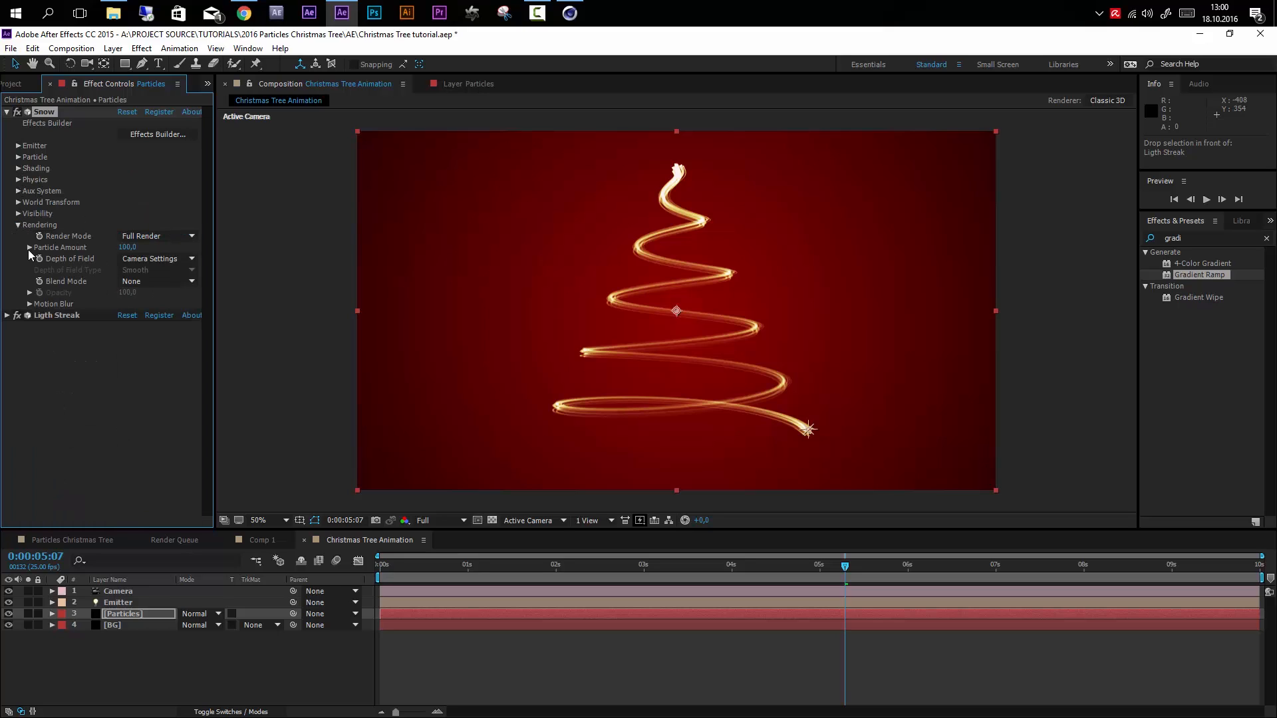
click(133, 285)
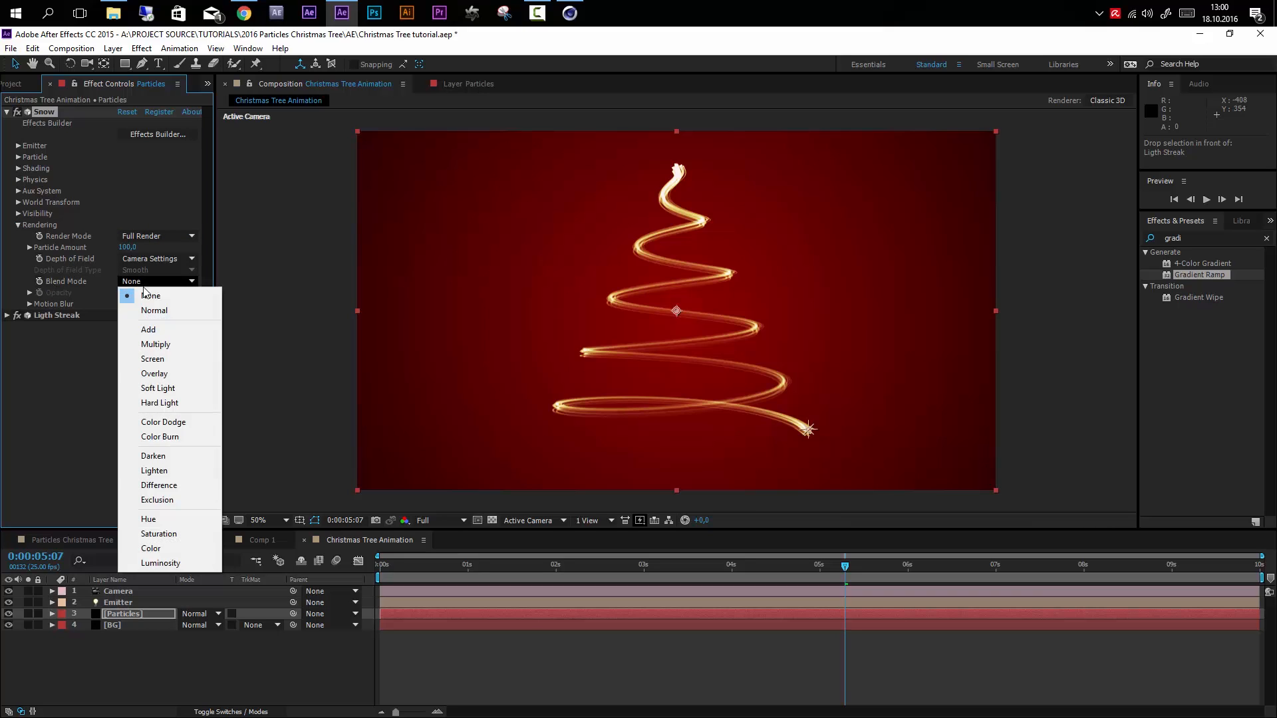
click(158, 329)
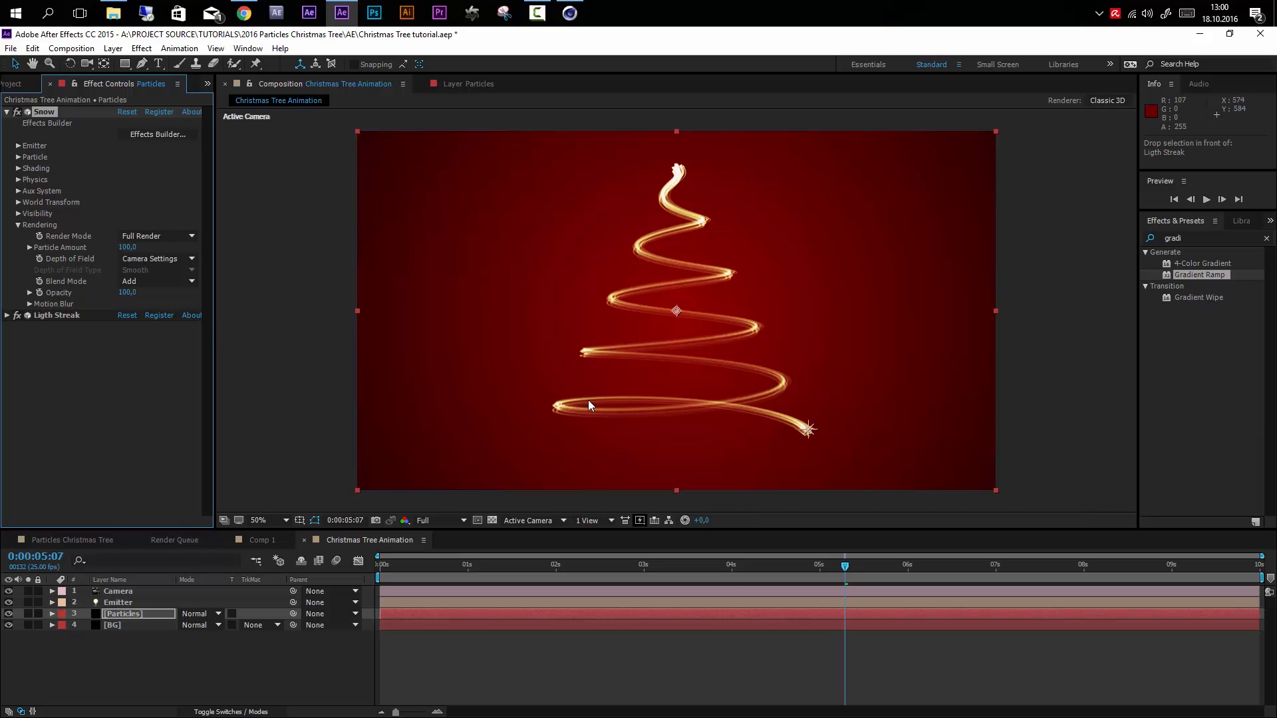
drag(722, 570, 806, 580)
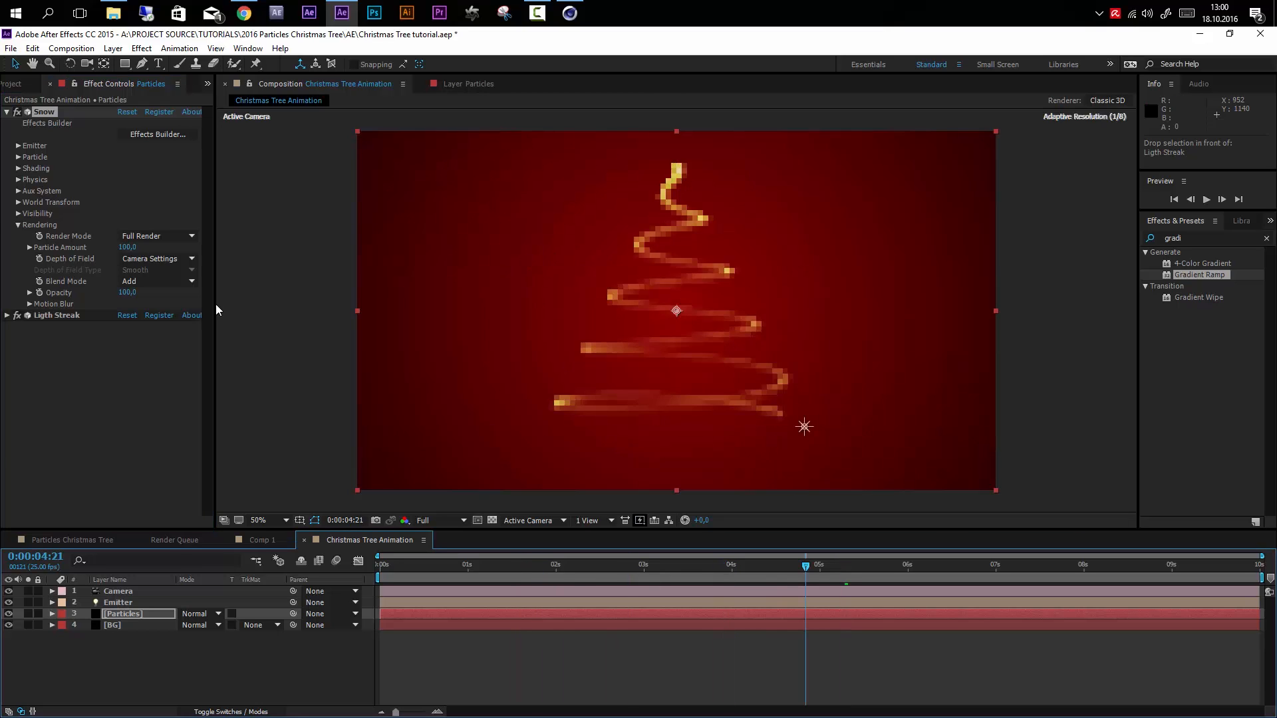
- Raise the Snow particles' Opacity to 100 and check the animation at about 0:00:02:11
click(18, 157)
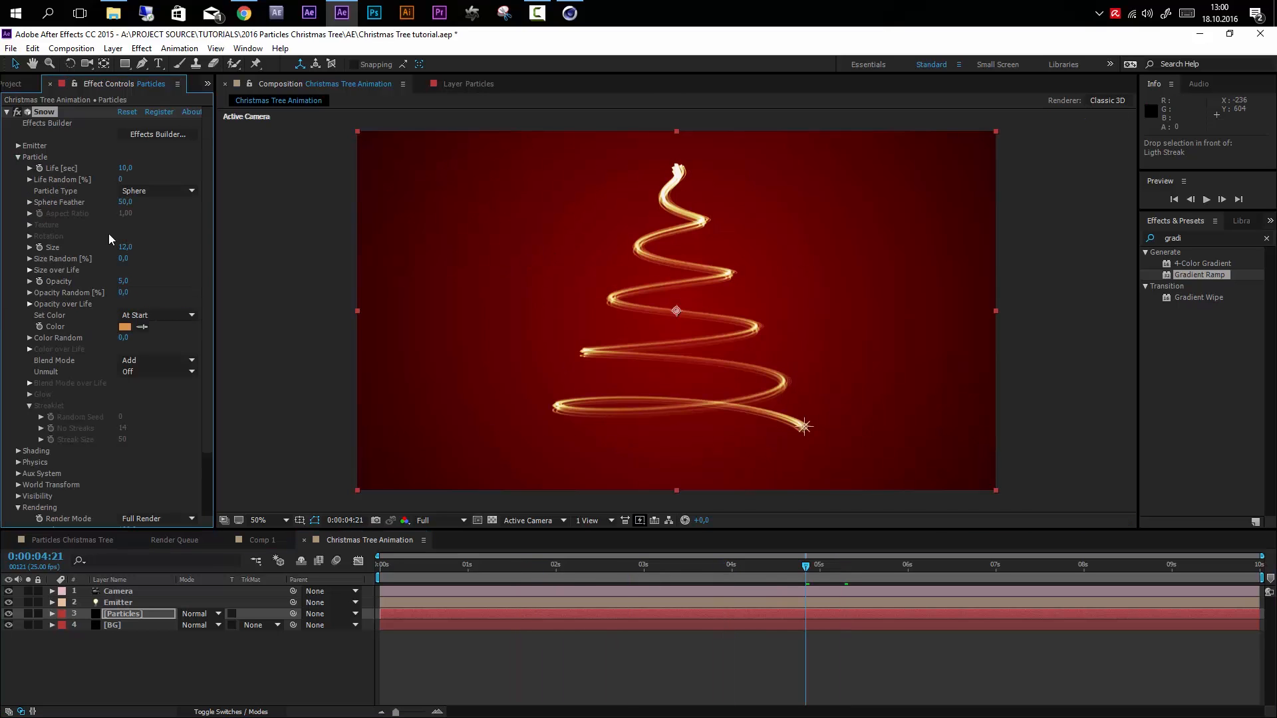
drag(139, 281, 210, 287)
drag(696, 573, 594, 580)
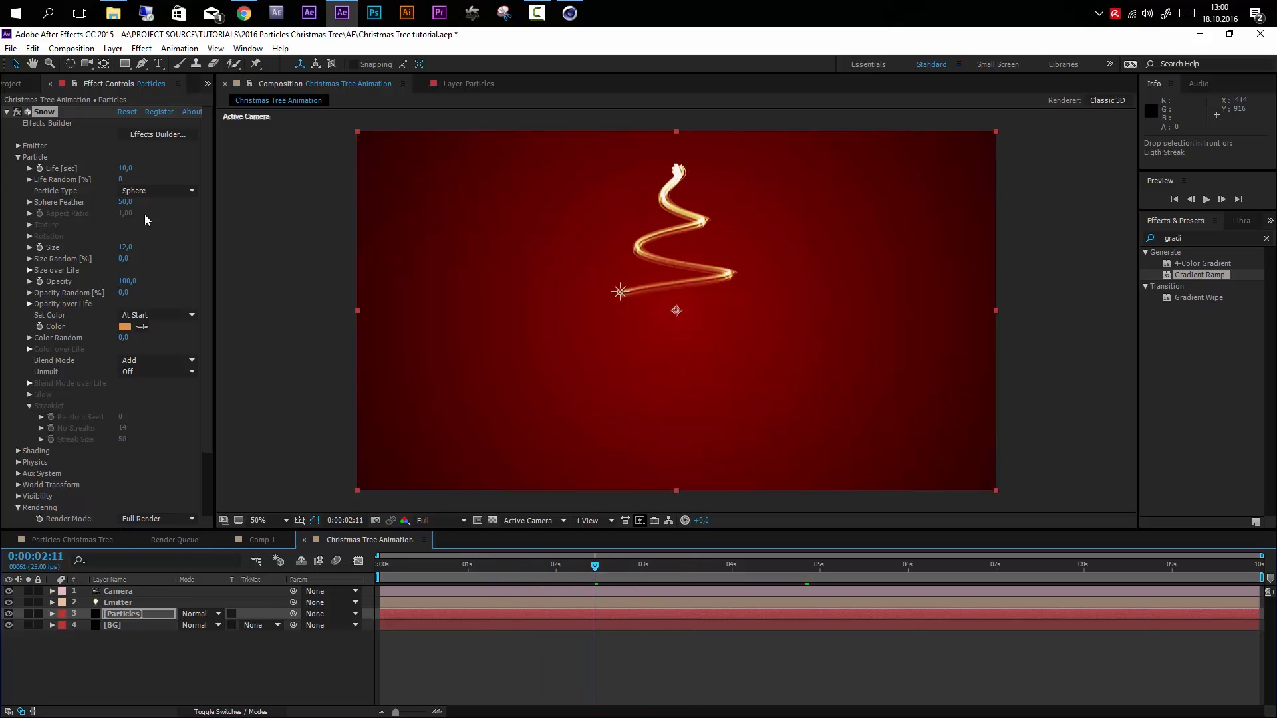
- Set the Snow emitter's Velocity to 240 and collapse the effect's settings
click(18, 146)
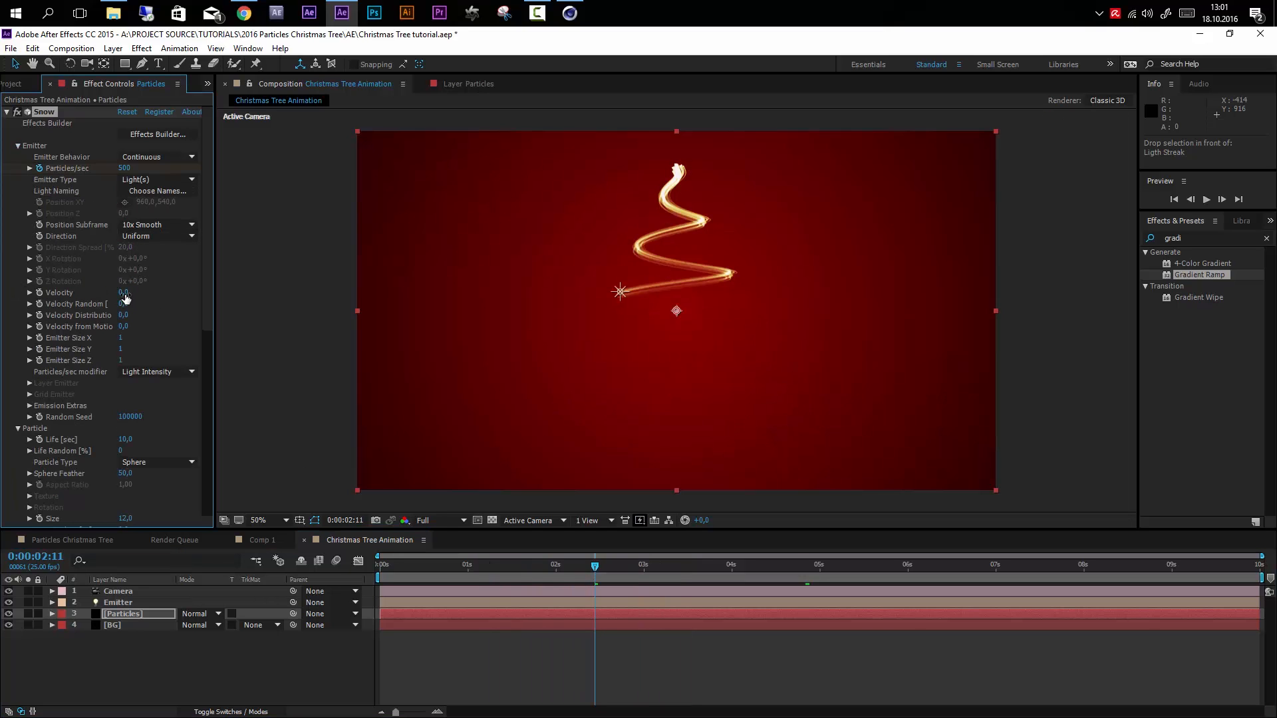
drag(123, 293, 152, 295)
click(8, 112)
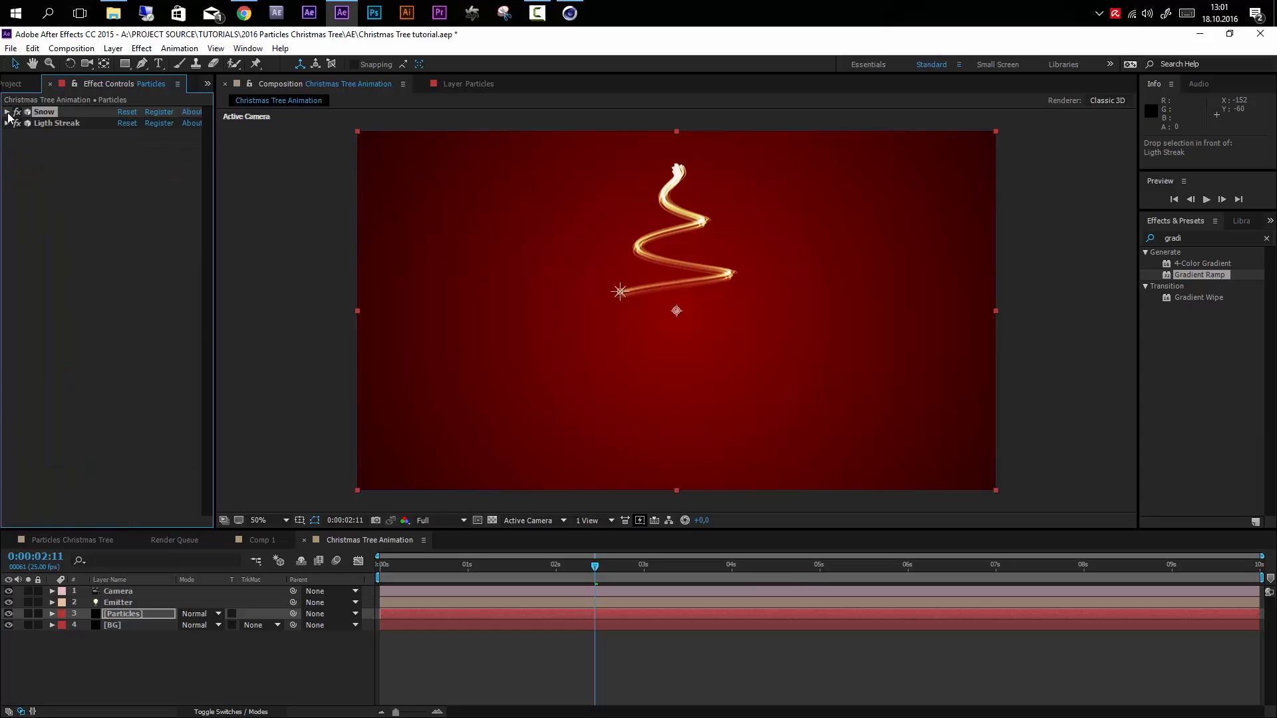
- Set the Ligth Streak effect's rendering Blend Mode to Normal and collapse its settings
click(8, 123)
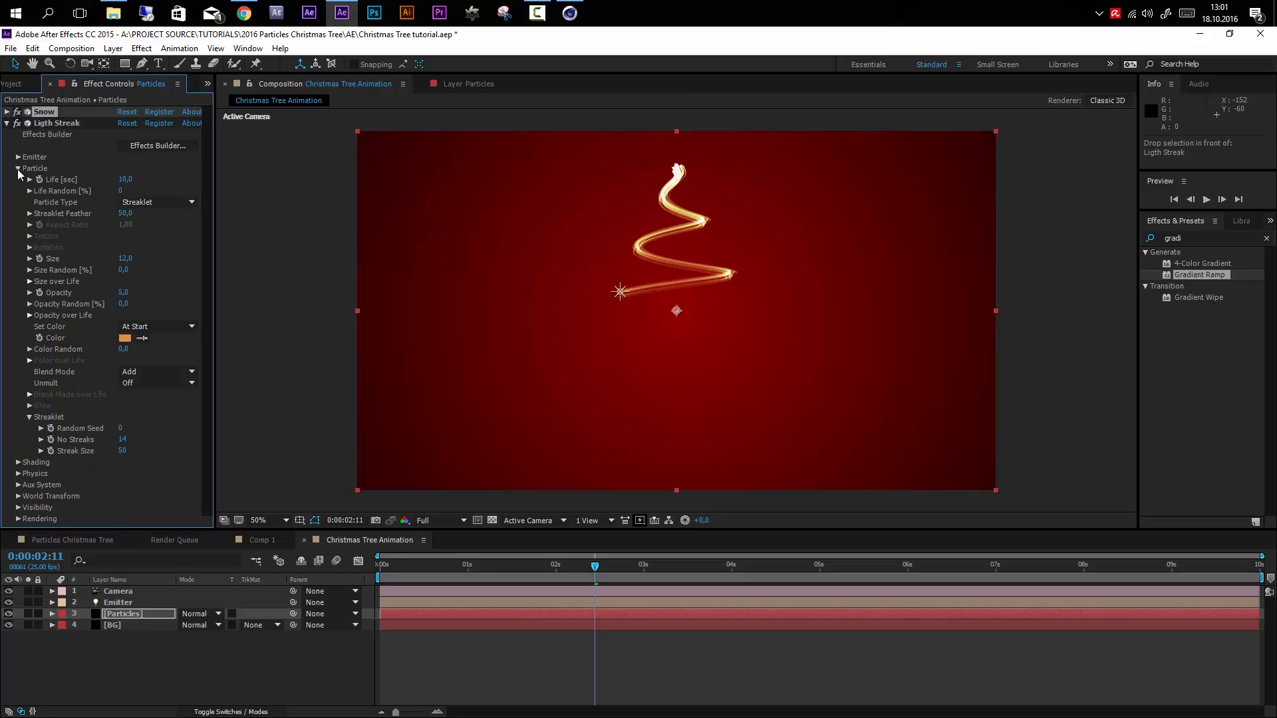
click(19, 168)
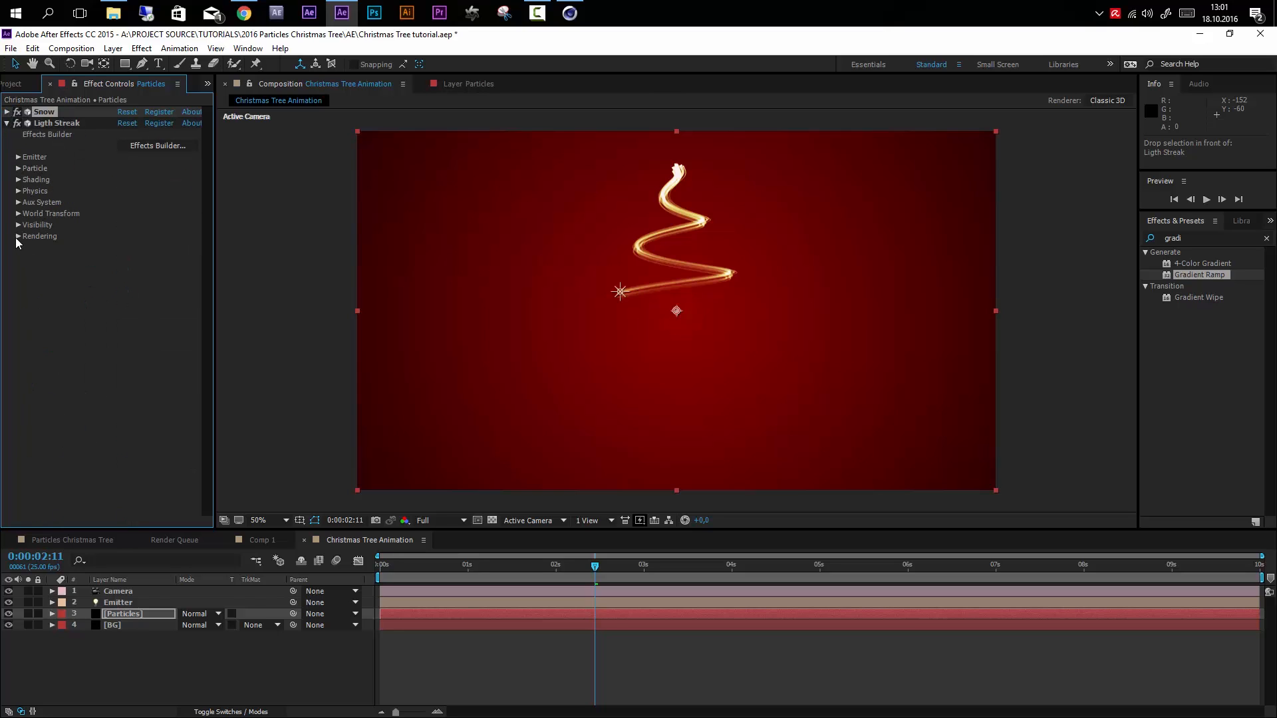
click(150, 293)
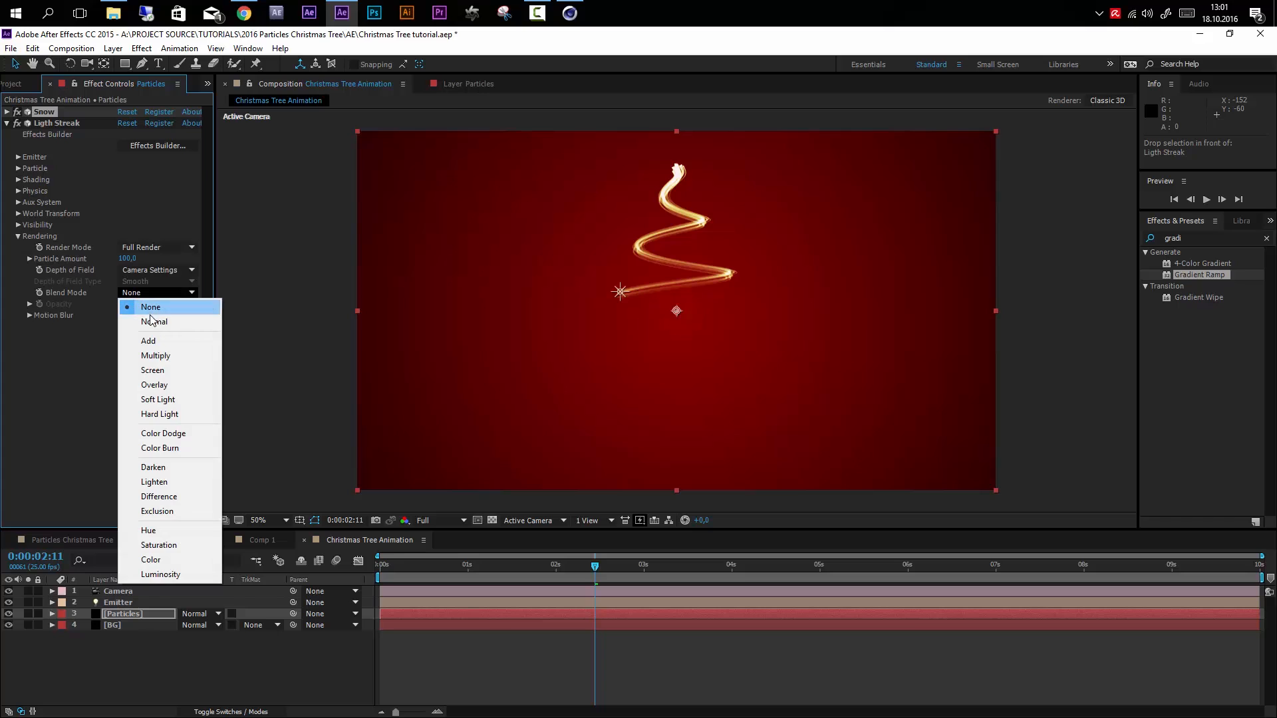
click(154, 324)
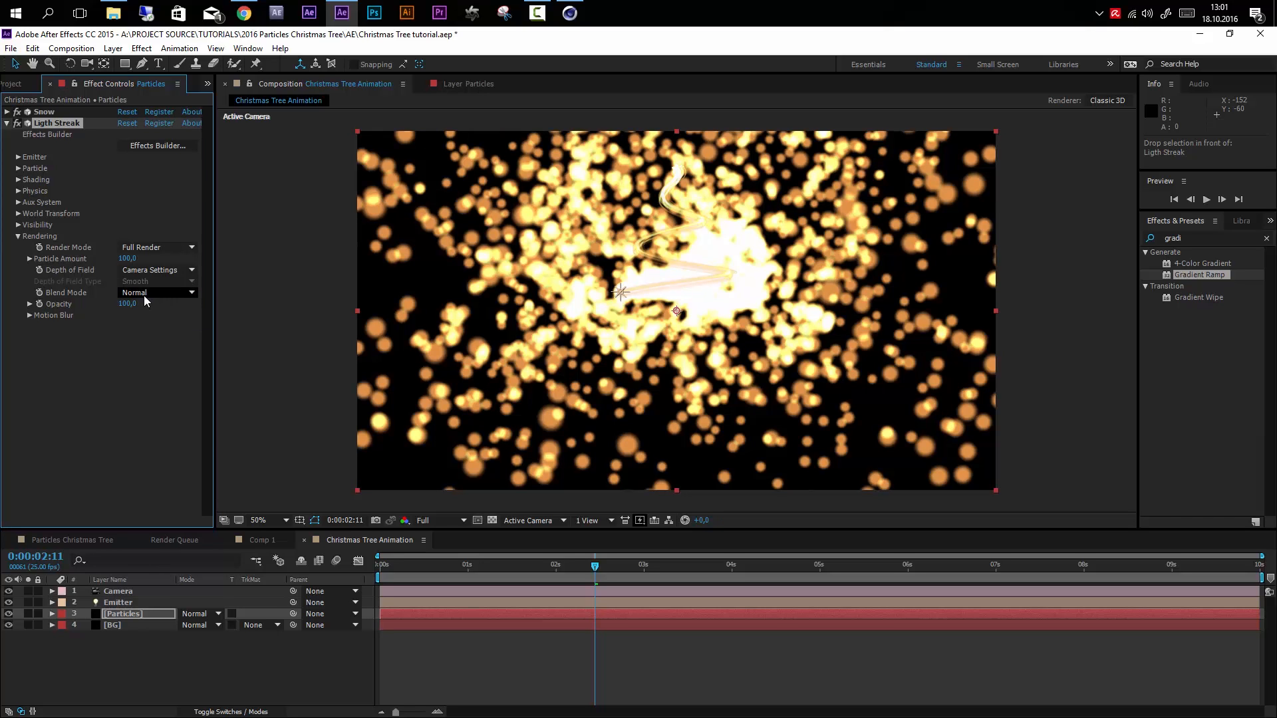
click(18, 237)
click(8, 124)
- Reduce the Snow emitter's Velocity to 30
click(6, 111)
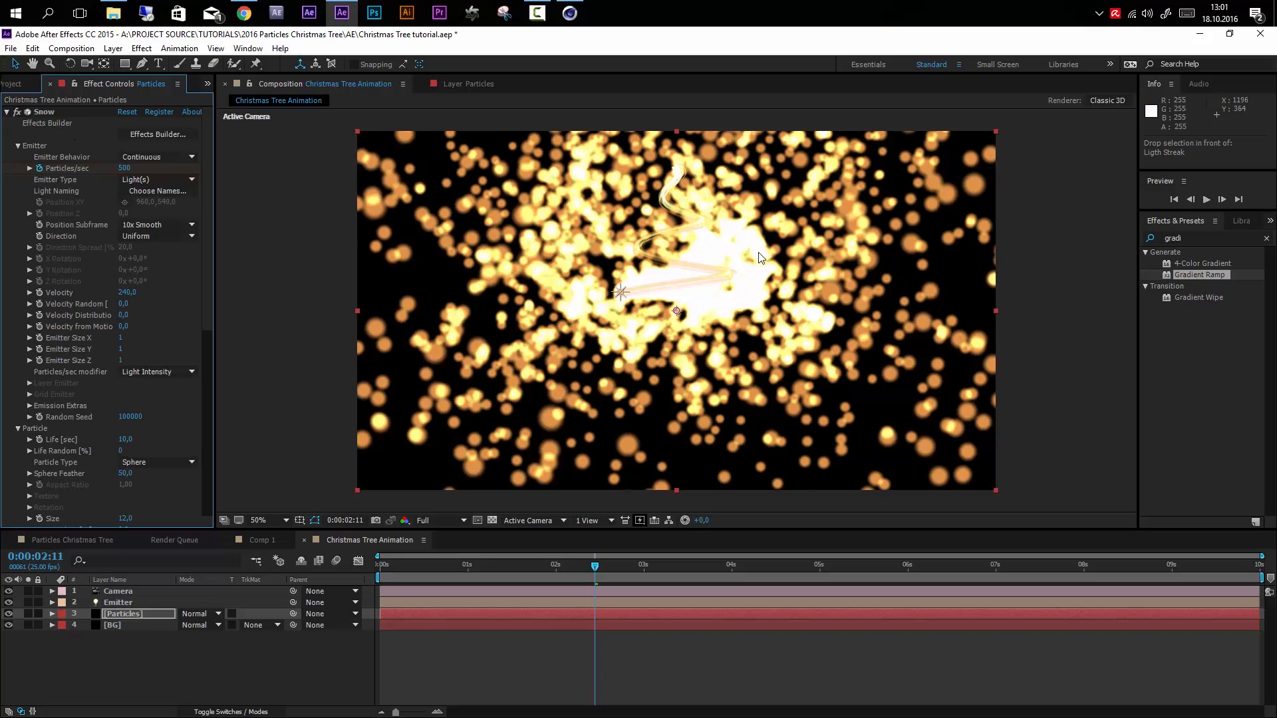
drag(127, 294, 114, 297)
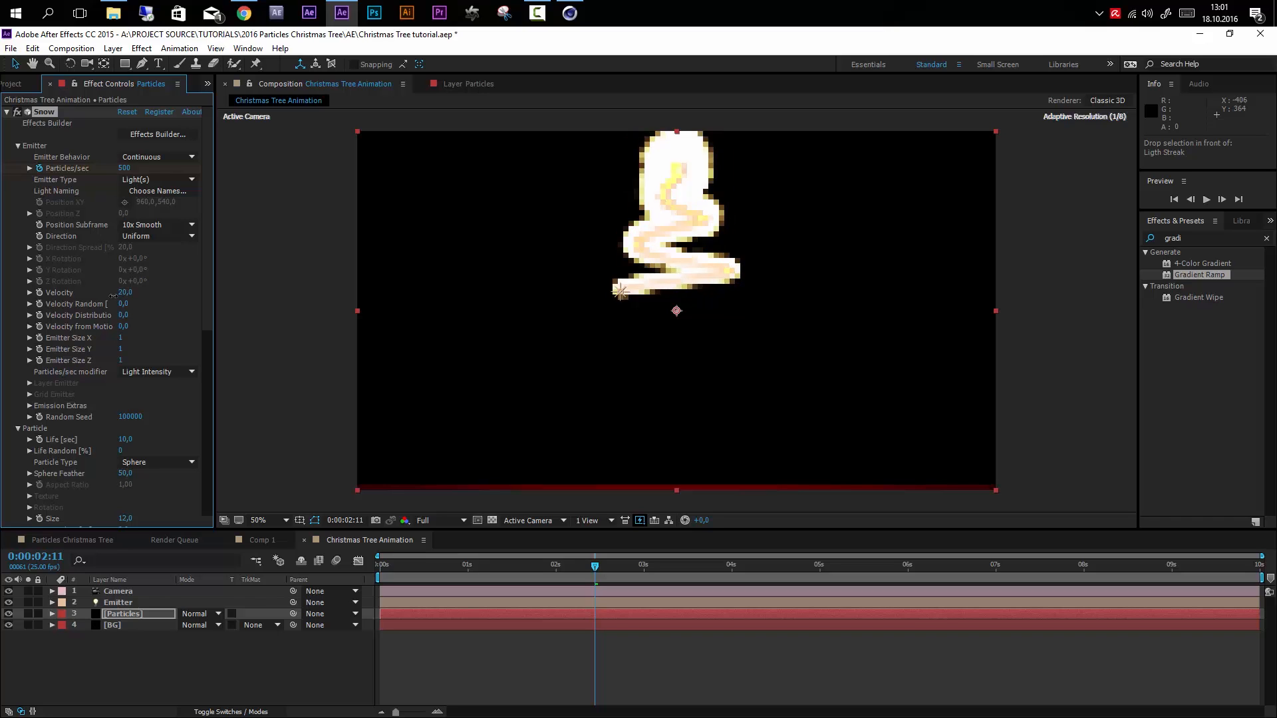
scroll(30, 439, down, 3)
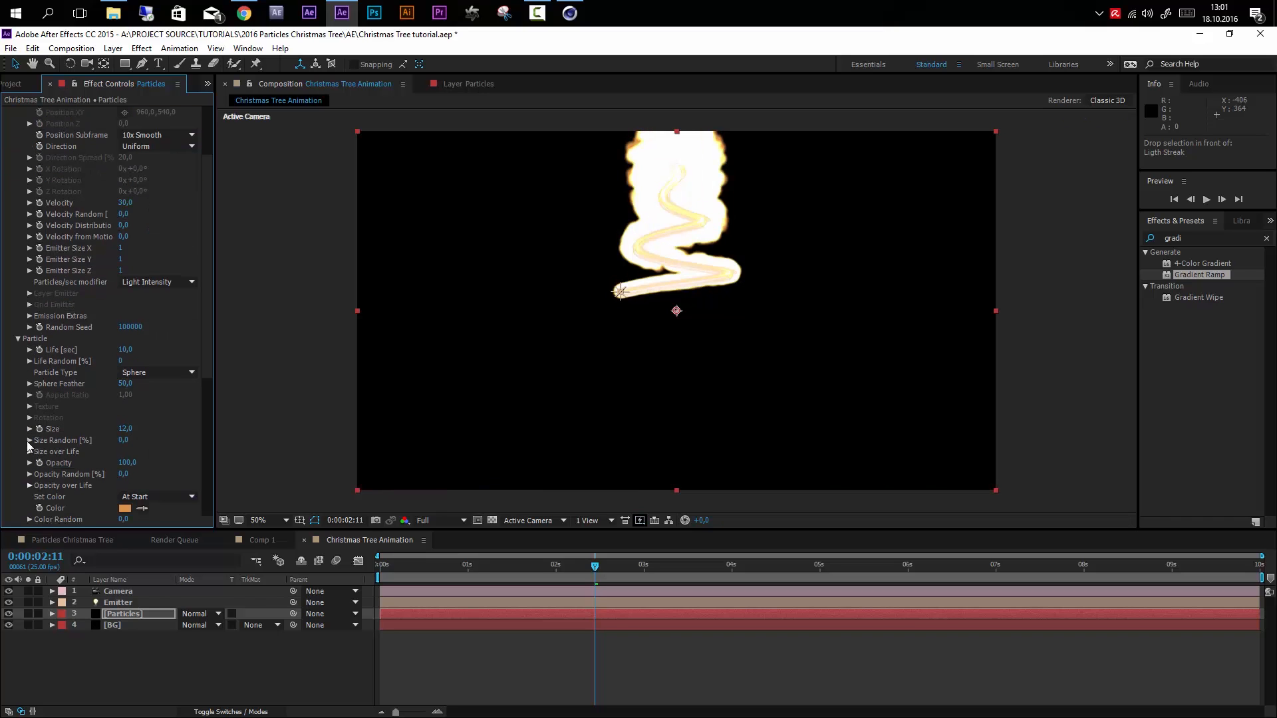
- Set the Snow particles' Size to 1
click(123, 430)
text(1)
key(Return)
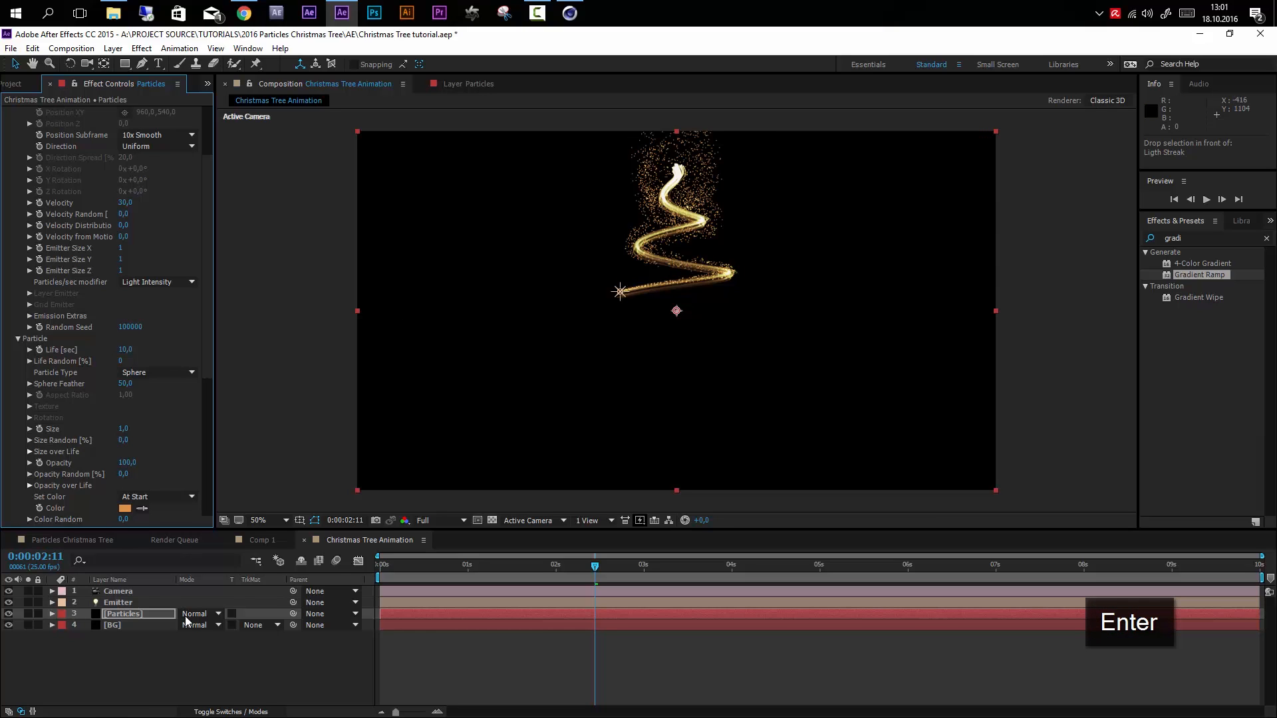
- Set the Particles layer's blending mode to Add
scroll(175, 423, down, 5)
scroll(176, 425, down, 4)
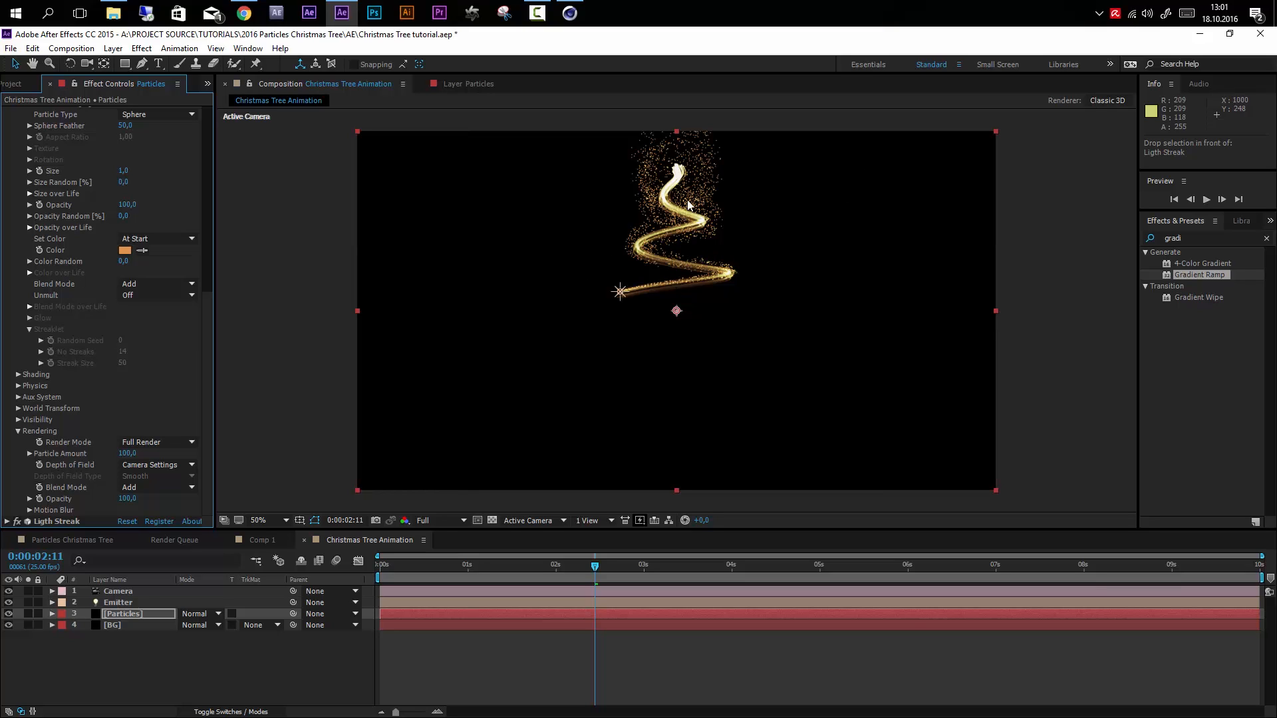
click(121, 613)
click(195, 614)
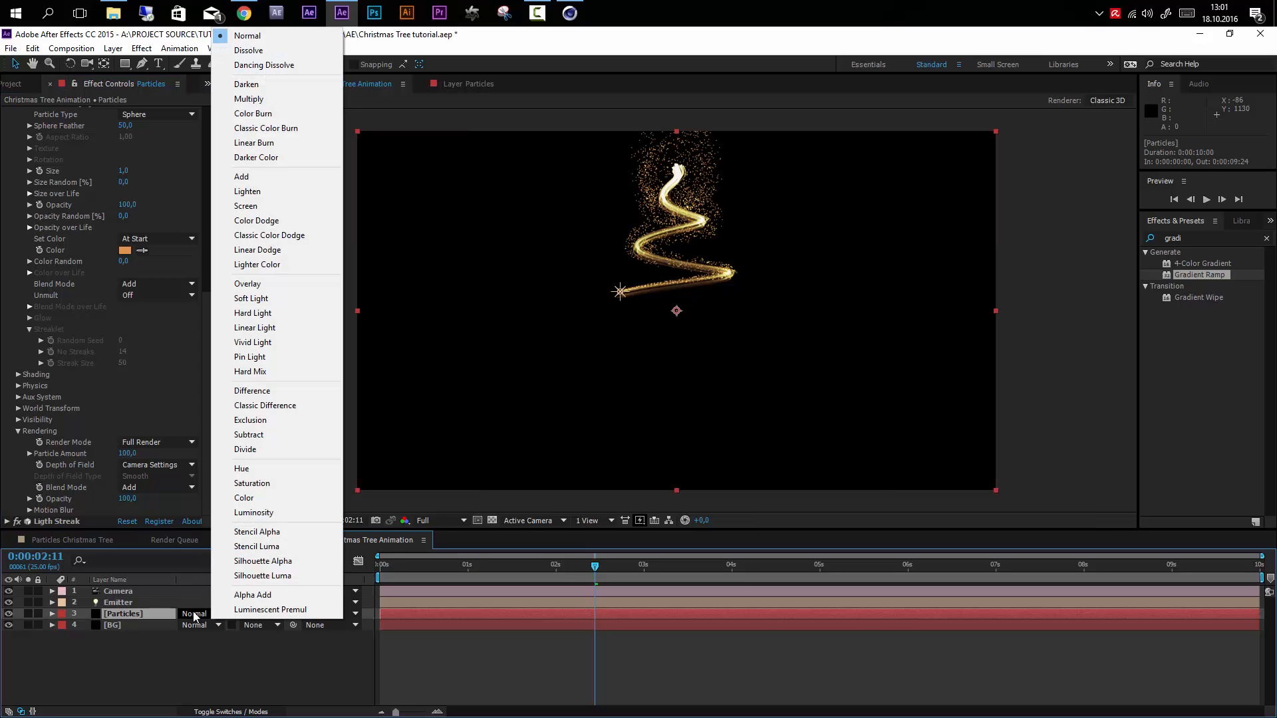
click(276, 178)
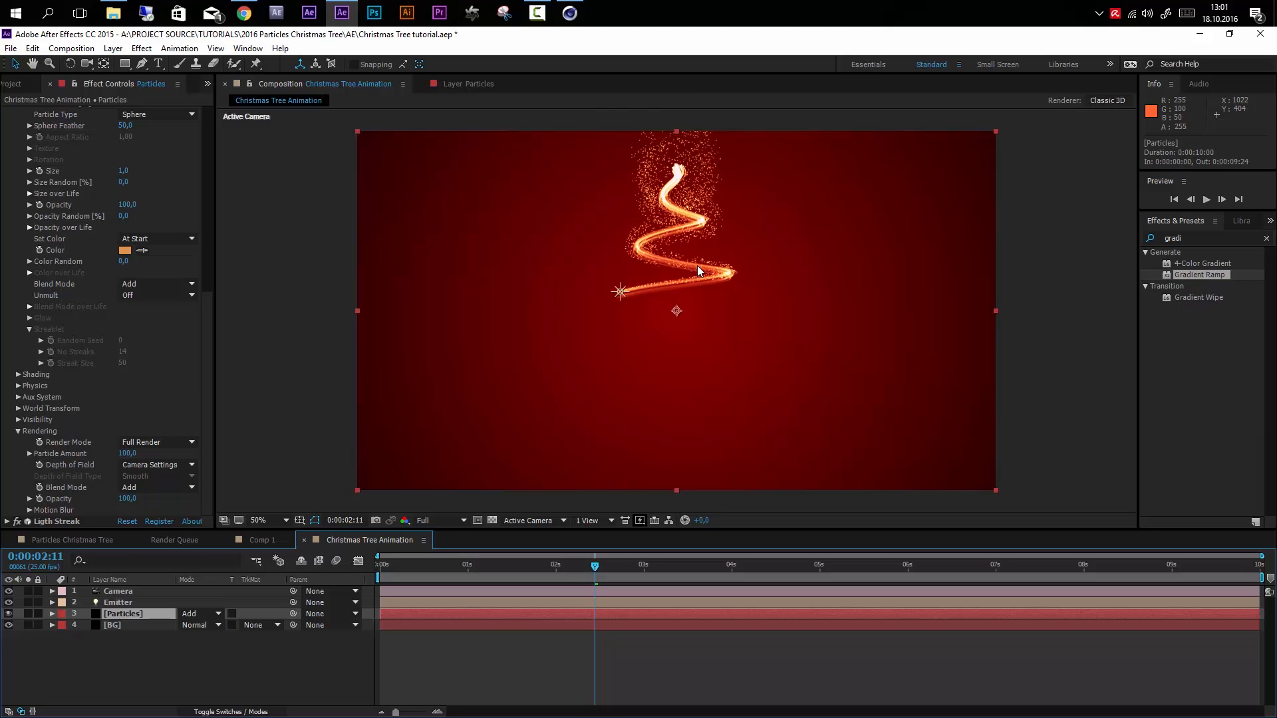
- Lower the preview resolution to Half and play the animation from 0:00:03:24
drag(569, 568, 730, 592)
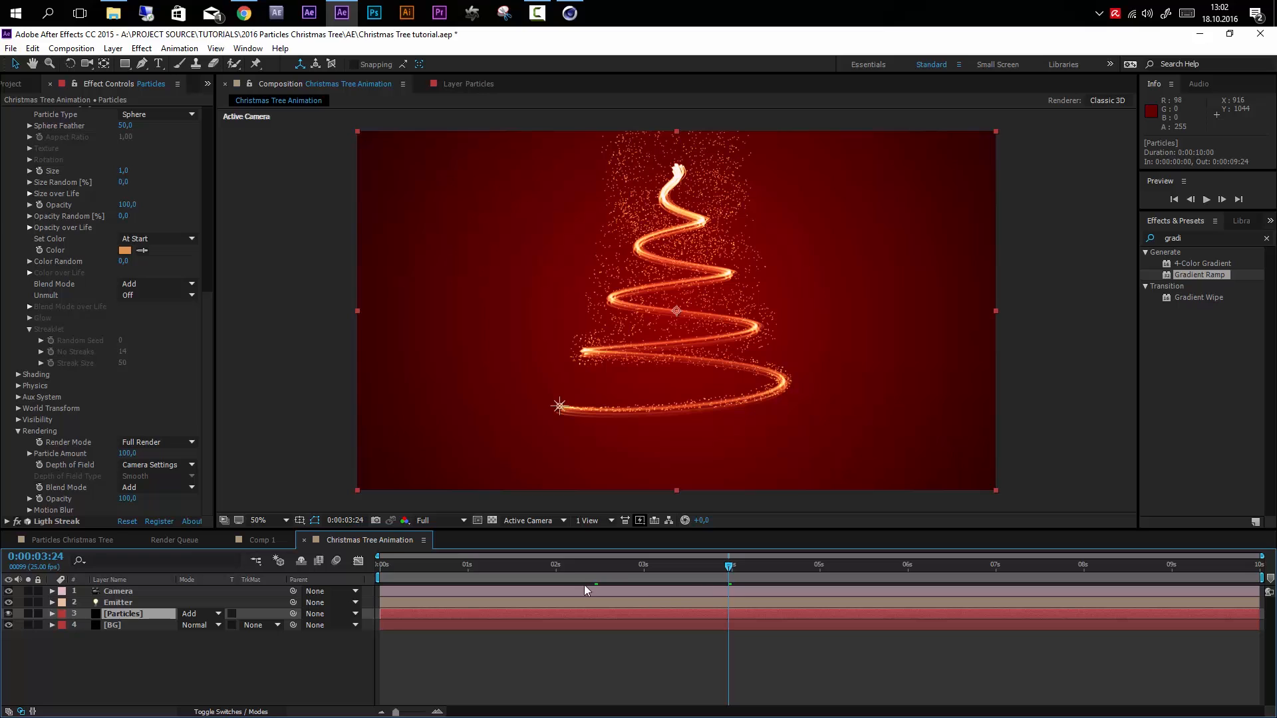
click(465, 521)
click(469, 572)
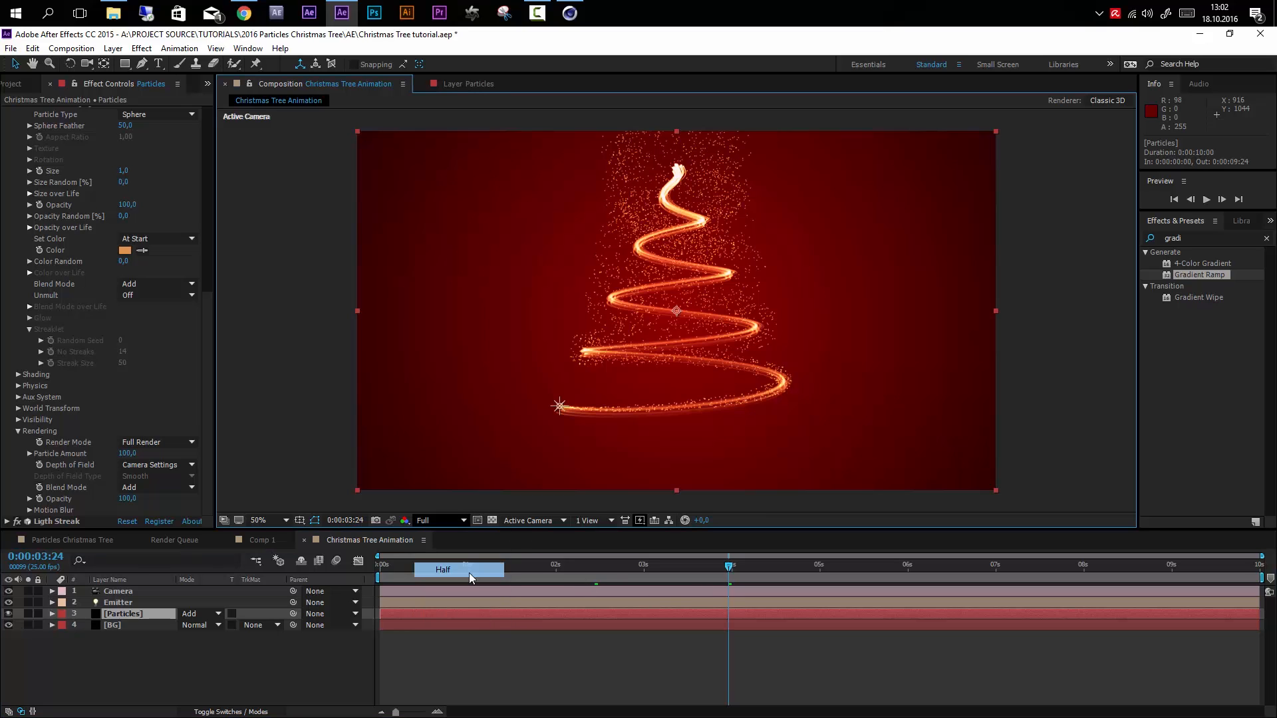
key(space)
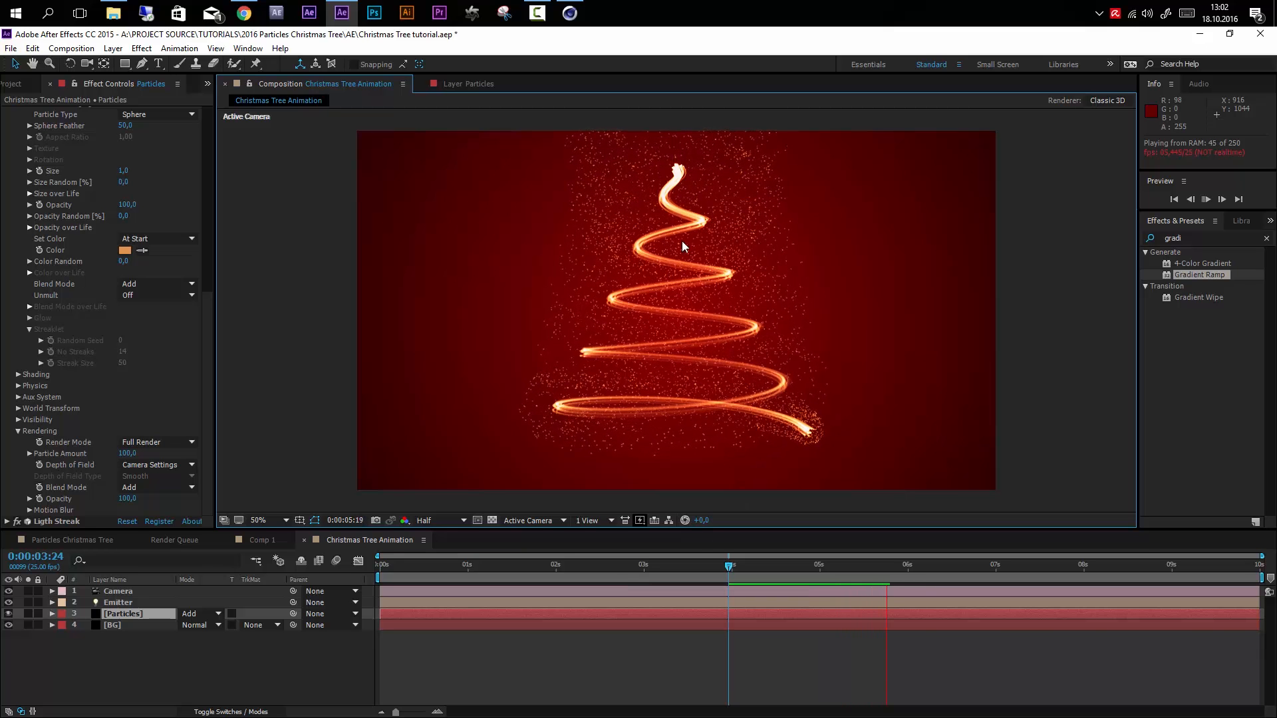
key(space)
drag(800, 561, 725, 608)
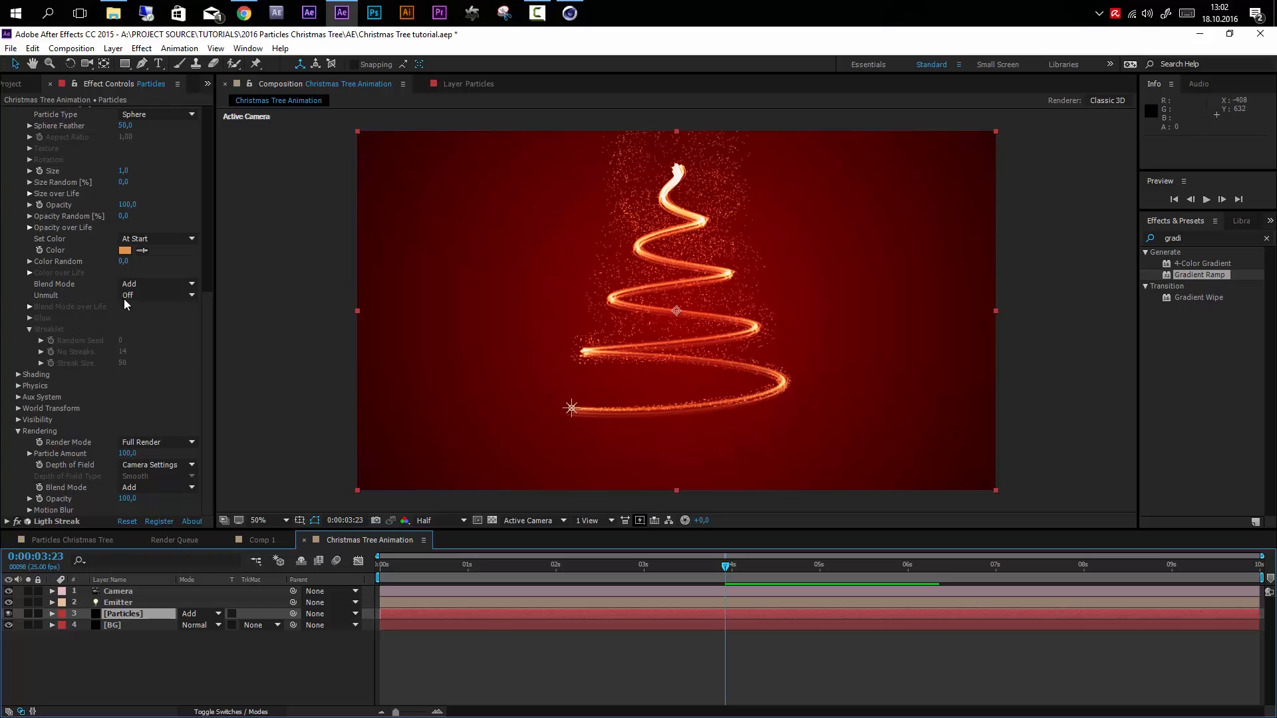
- Set the Snow effect's Particles/sec keyframe at 0:00:04:24 to 1500 and check the frame at 0:00:03:03
scroll(126, 189, up, 3)
scroll(126, 189, up, 6)
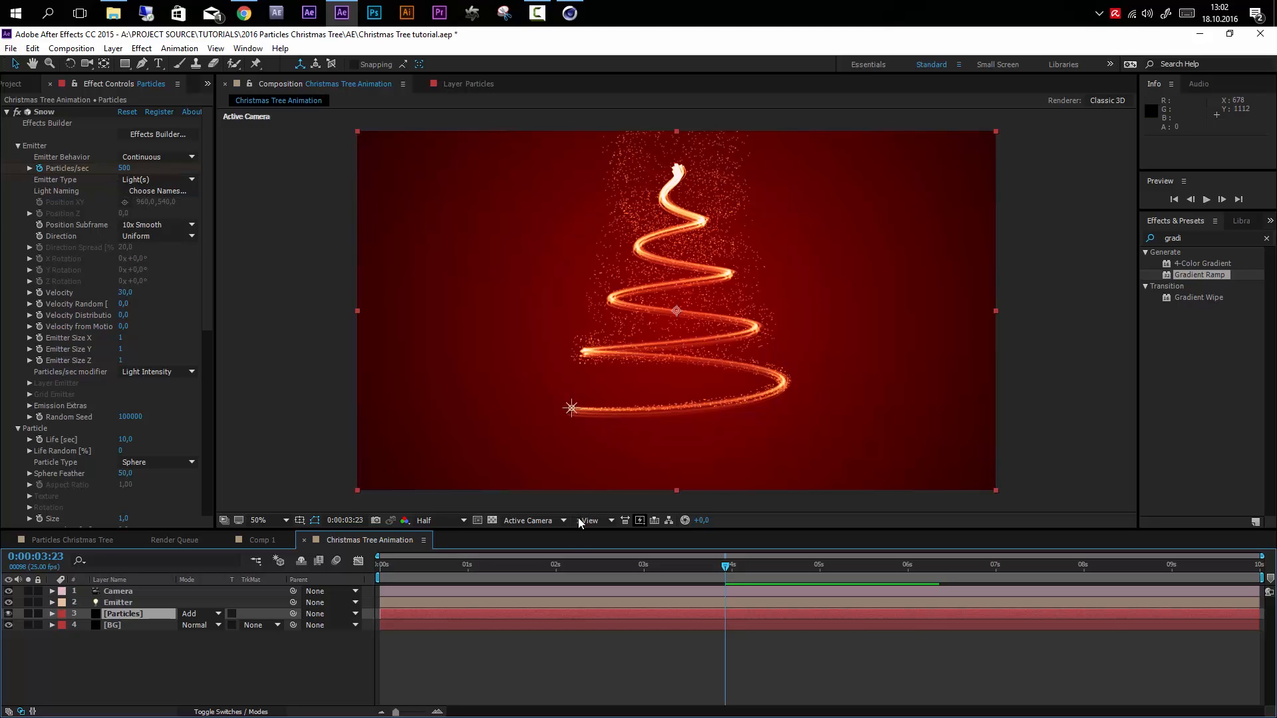
click(130, 613)
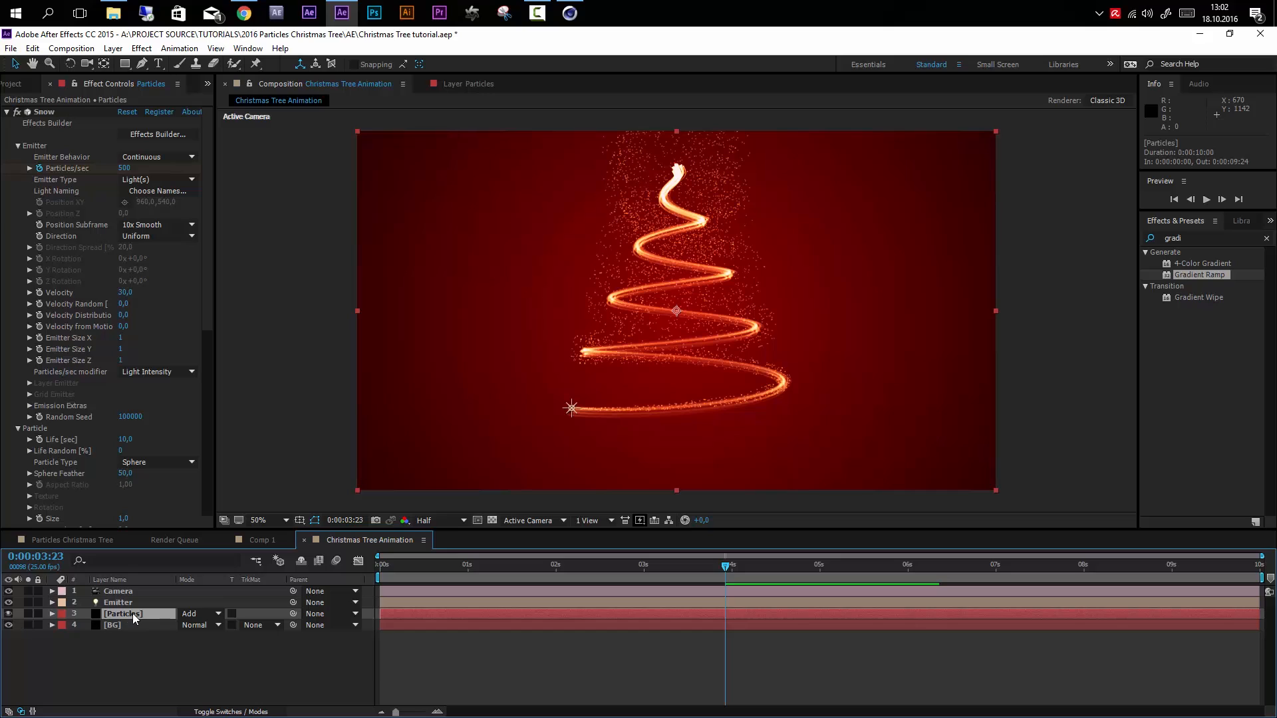
key(u)
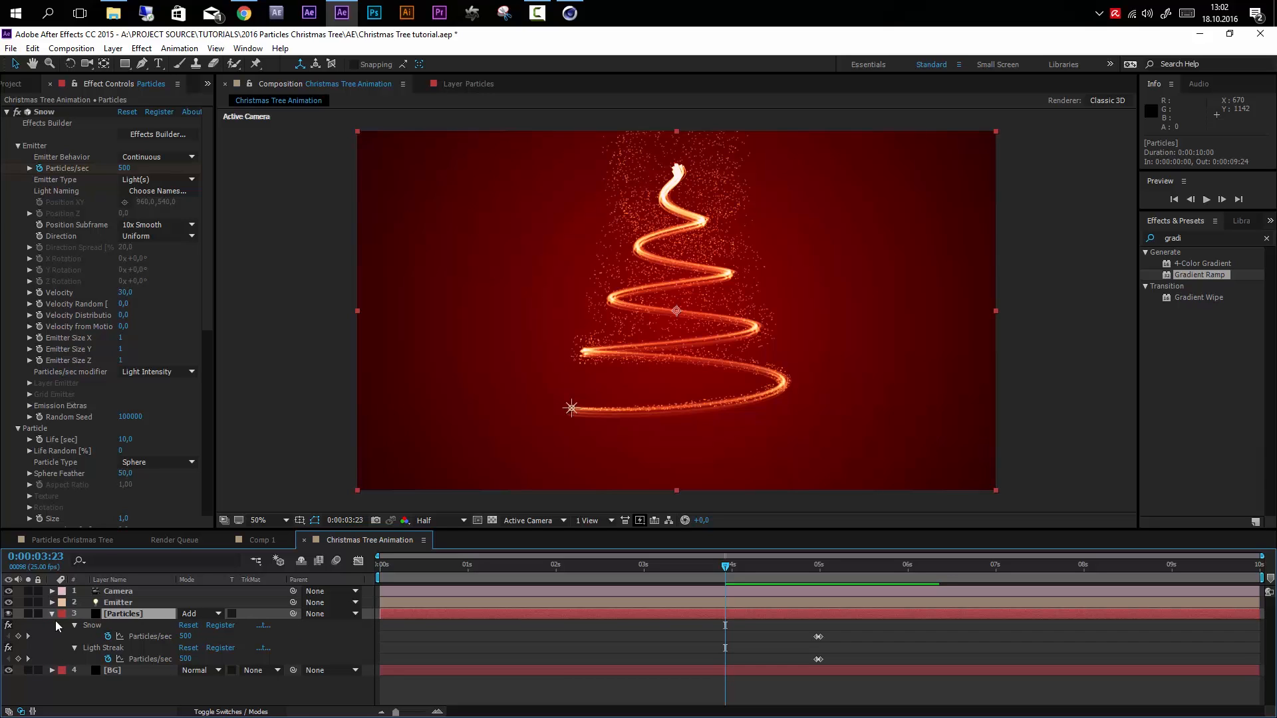
click(28, 637)
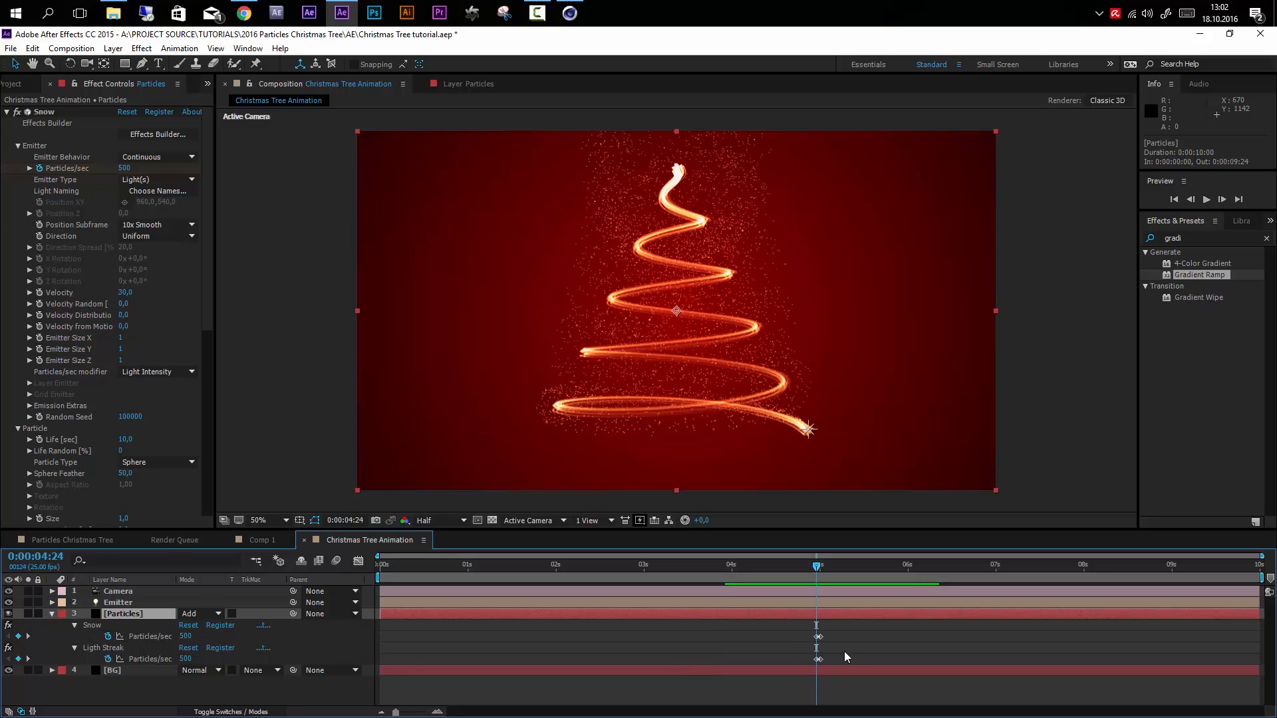
click(188, 637)
key(Return)
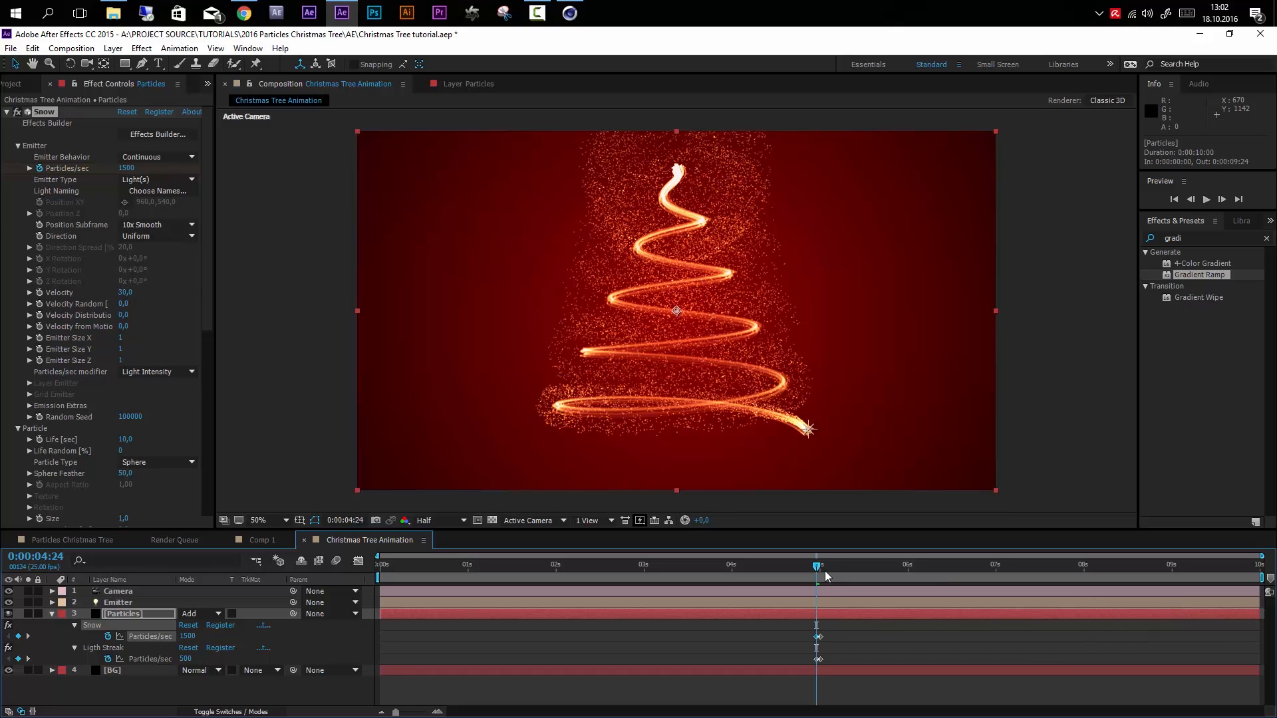
mouse_move(816, 571)
mouse_down()
mouse_move(565, 577)
mouse_move(654, 576)
mouse_up()
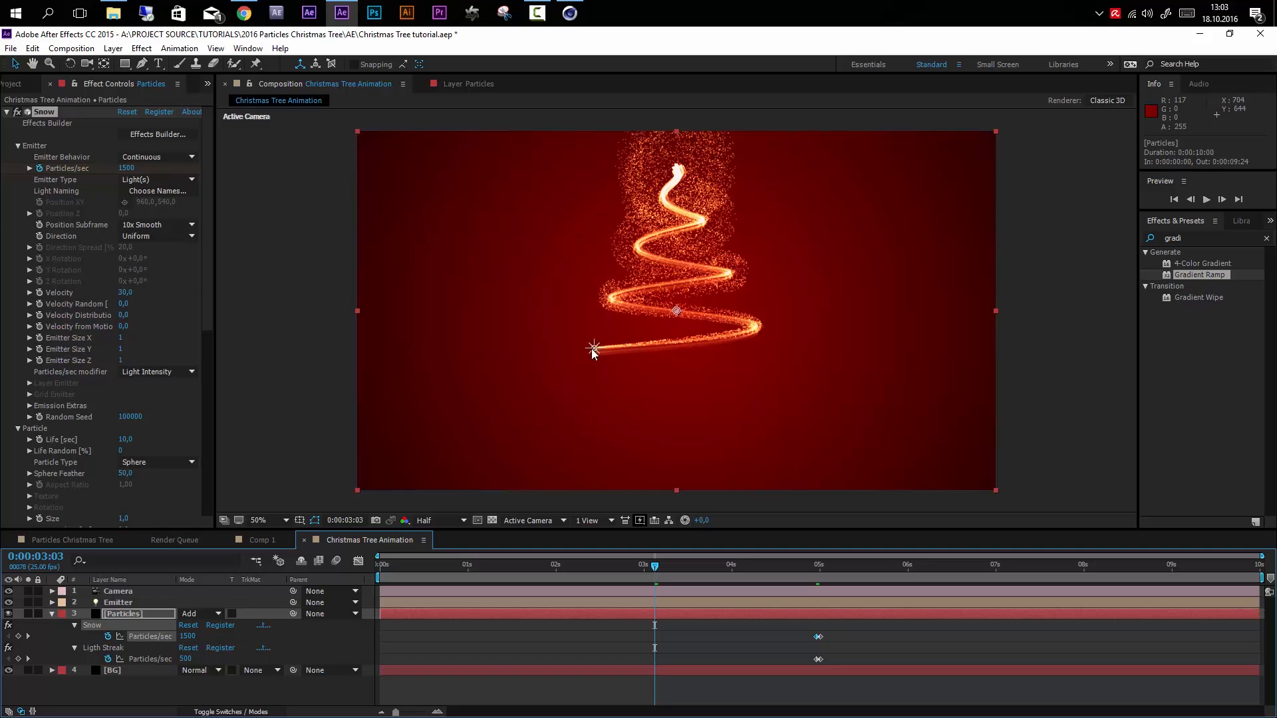
- Set the Snow emitter's Size X, Y and Z to 10
click(121, 338)
text(10)
key(Tab)
text(10)
key(Tab)
text(10)
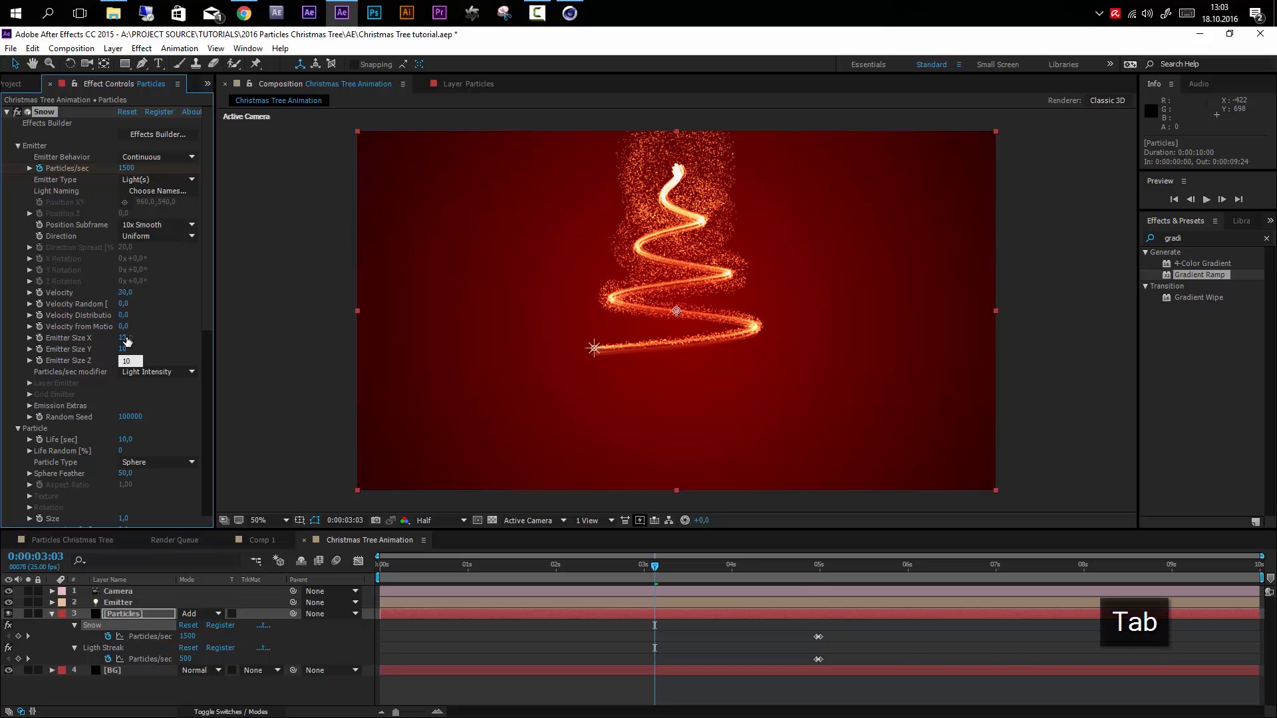
- Increase the Snow emitter's Size X and Y to 50
click(125, 341)
text(50)
key(Tab)
text(50)
key(Tab)
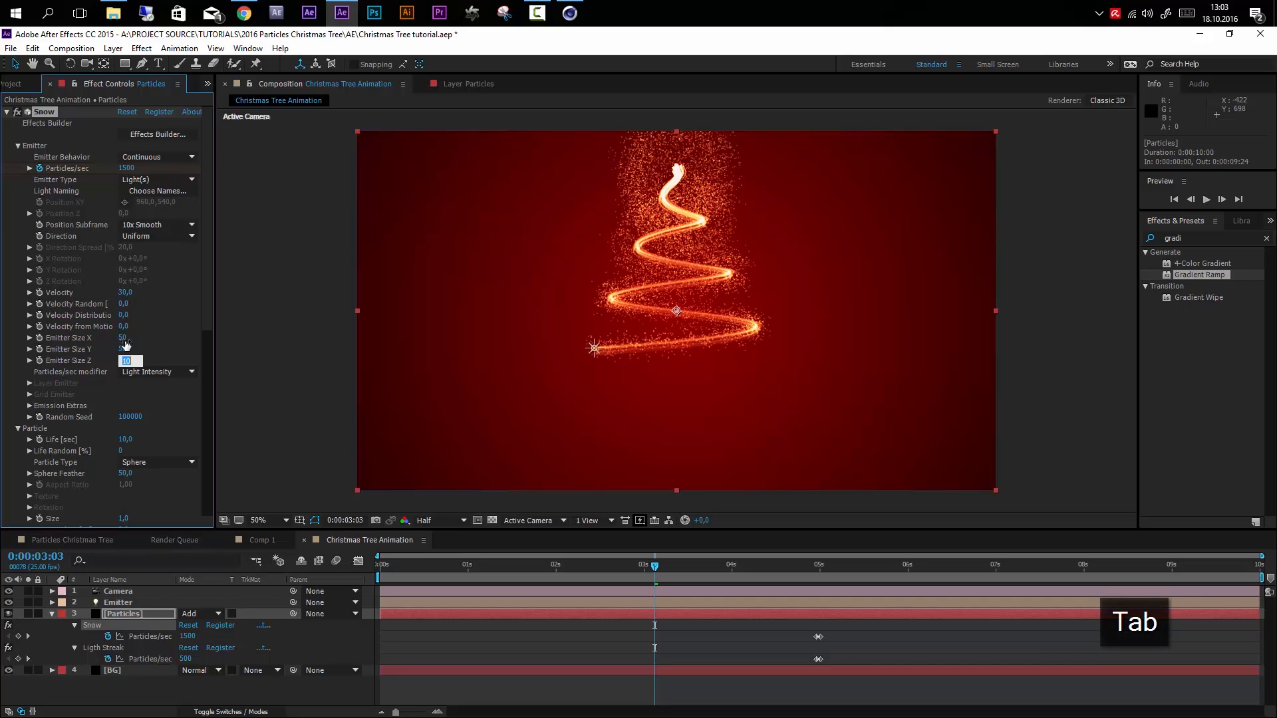
- Set the Snow emitter's Size X, Y and Z to 20 and check the frame at 0:00:04:00
click(126, 339)
text(20)
key(Tab)
text(20)
key(Tab)
text(20)
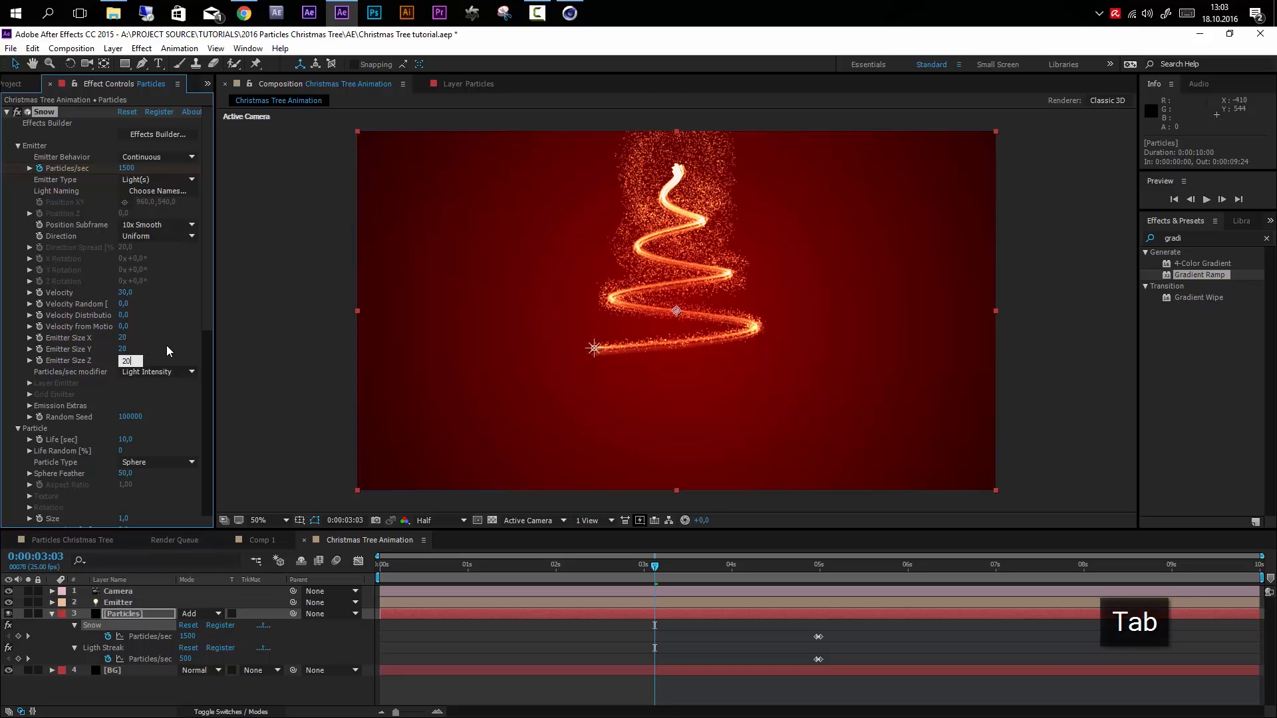
drag(655, 566, 730, 573)
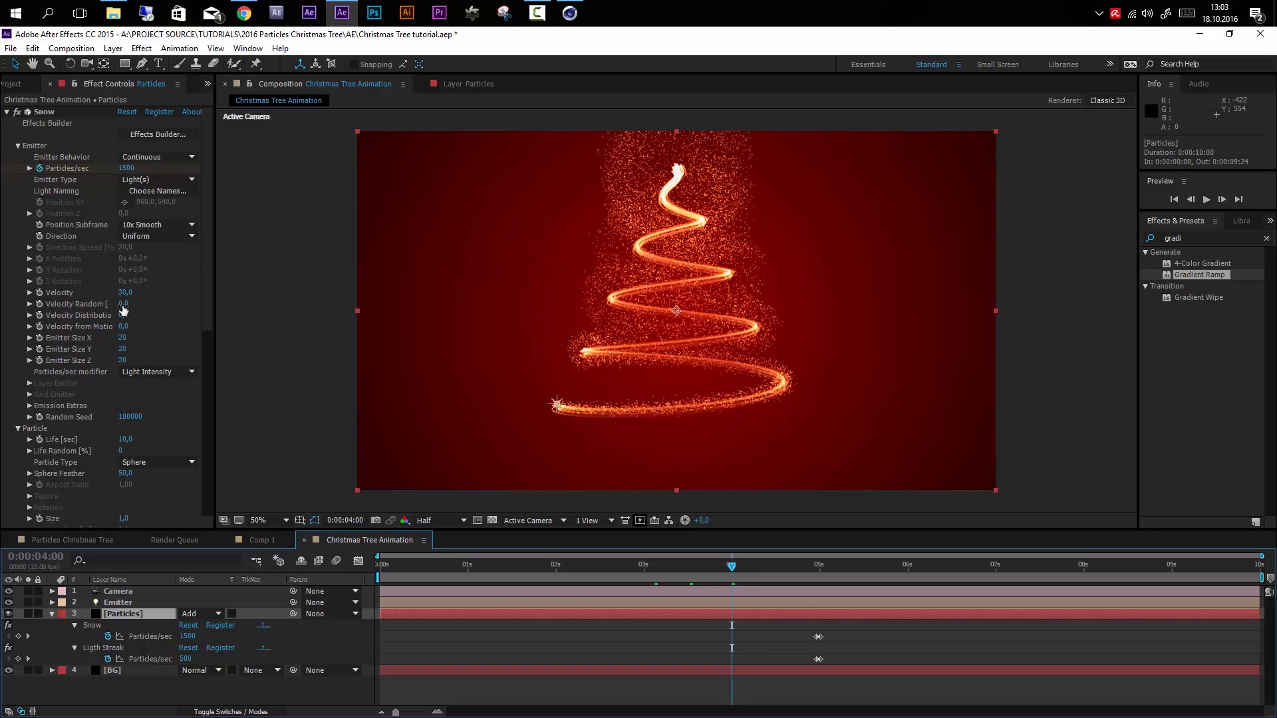
- Set the Snow emitter's Velocity to 50 and its Velocity Random to 25
drag(132, 299, 125, 298)
key(ctrl+z)
click(128, 295)
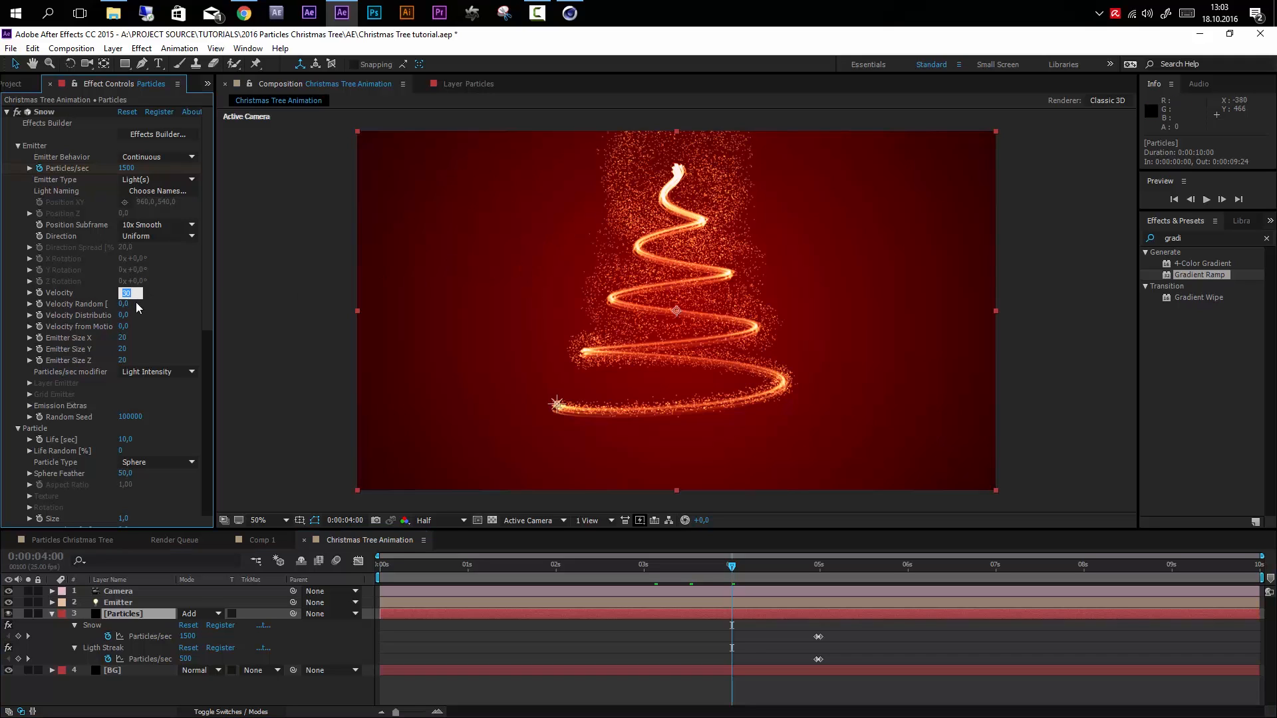
key(Return)
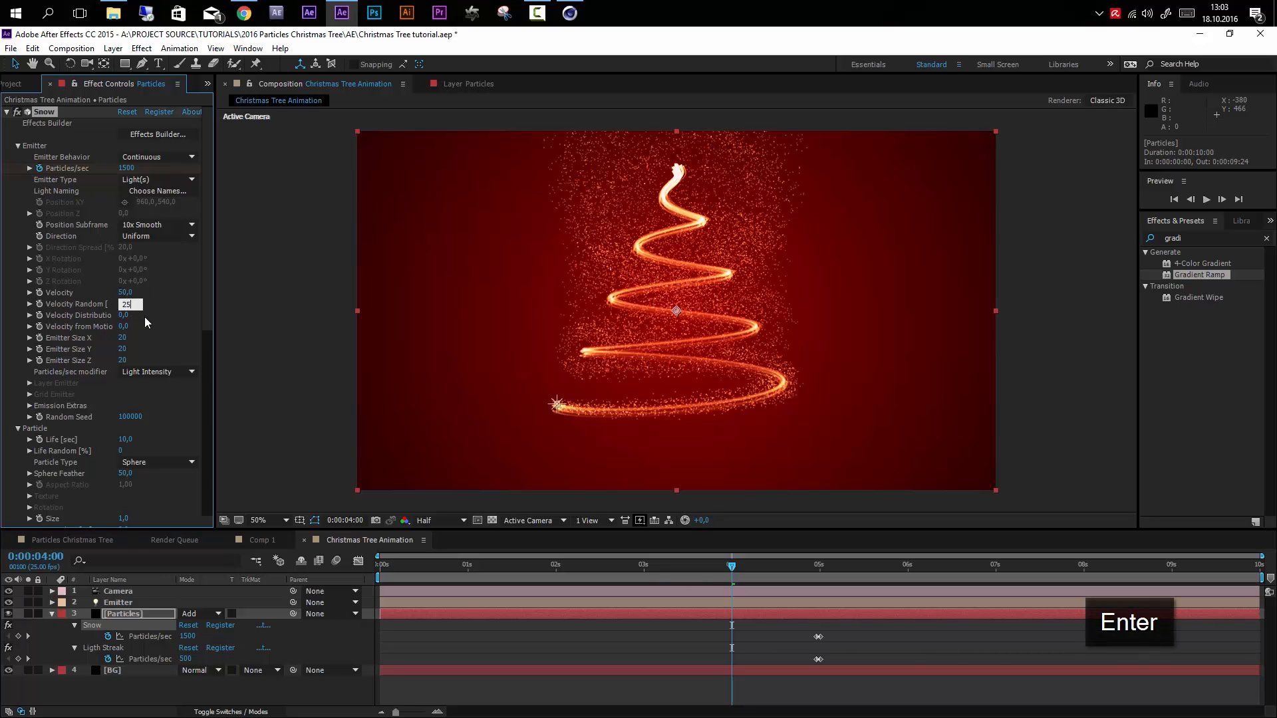
click(158, 334)
- Set the Snow emitter's Velocity Distribution to 0.5 and Velocity from Motion to 5
drag(125, 316, 163, 316)
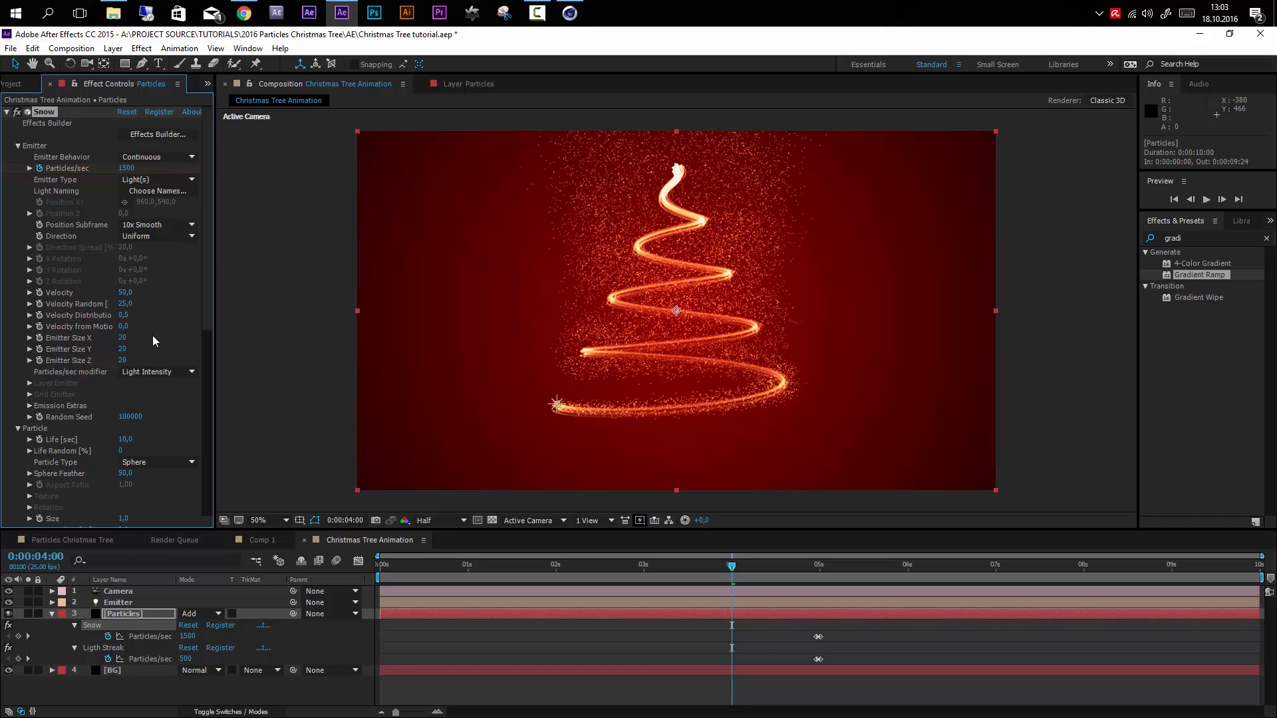
click(124, 327)
text(5)
key(Return)
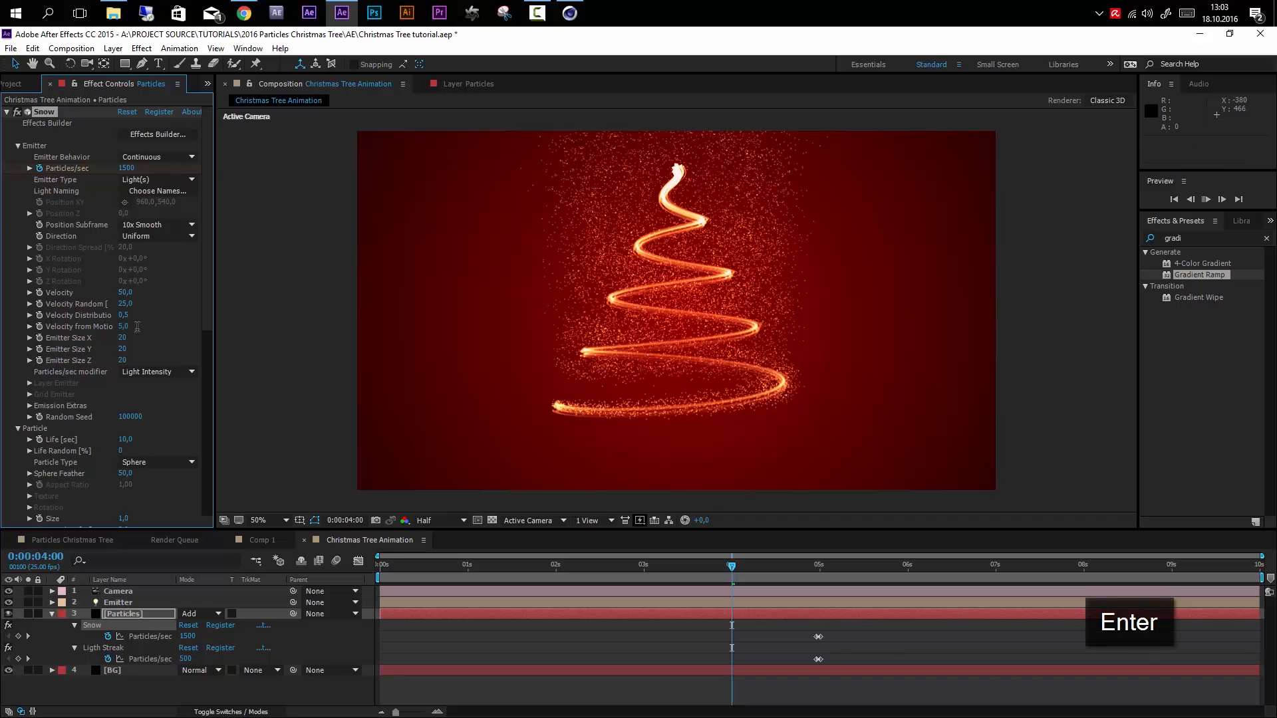
- Preview the animation from the beginning and stop at about 0:00:02:16
key(space)
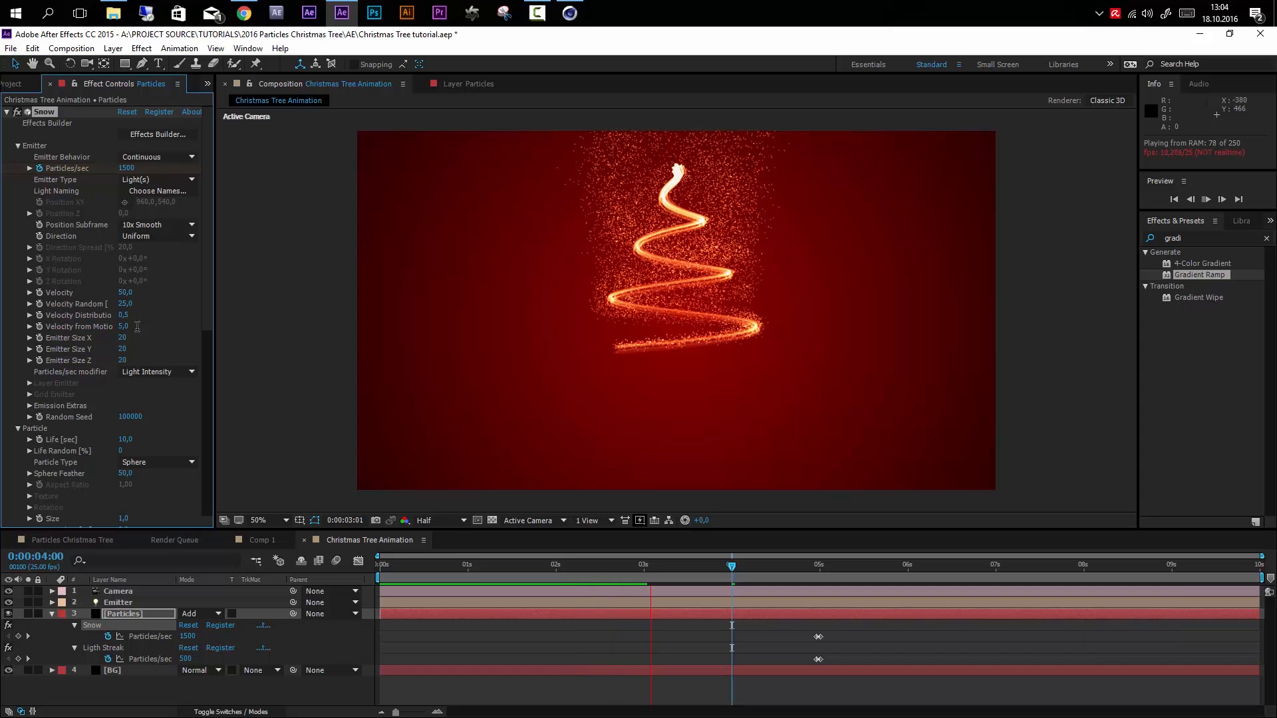
key(space)
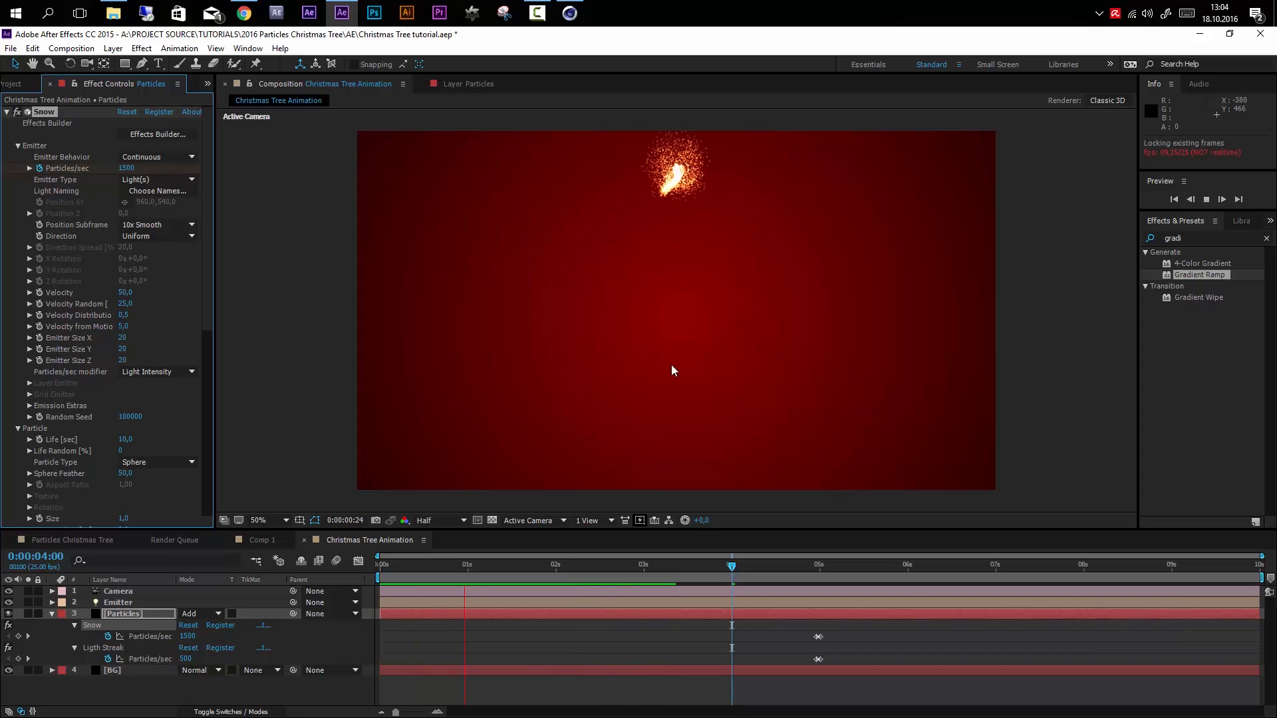
key(space)
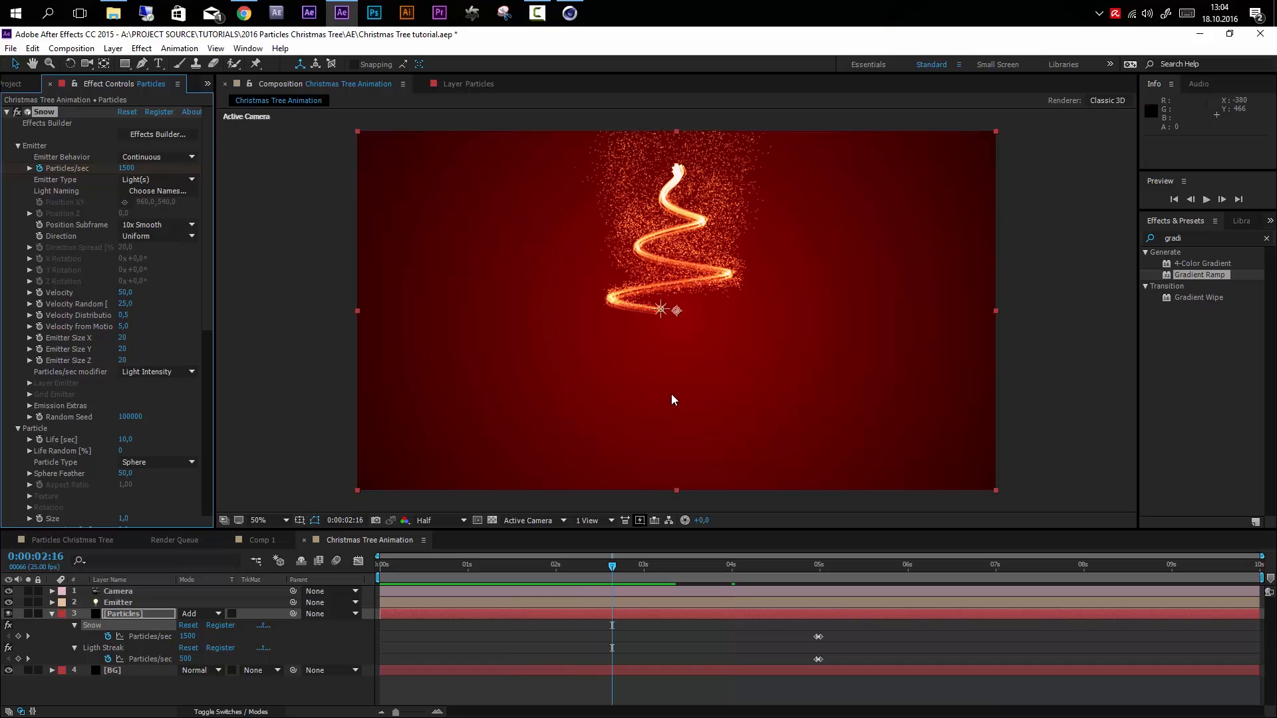
- Collapse Snow's Emitter, Particle and Rendering settings and expand its Physics settings down to the Air group
click(18, 145)
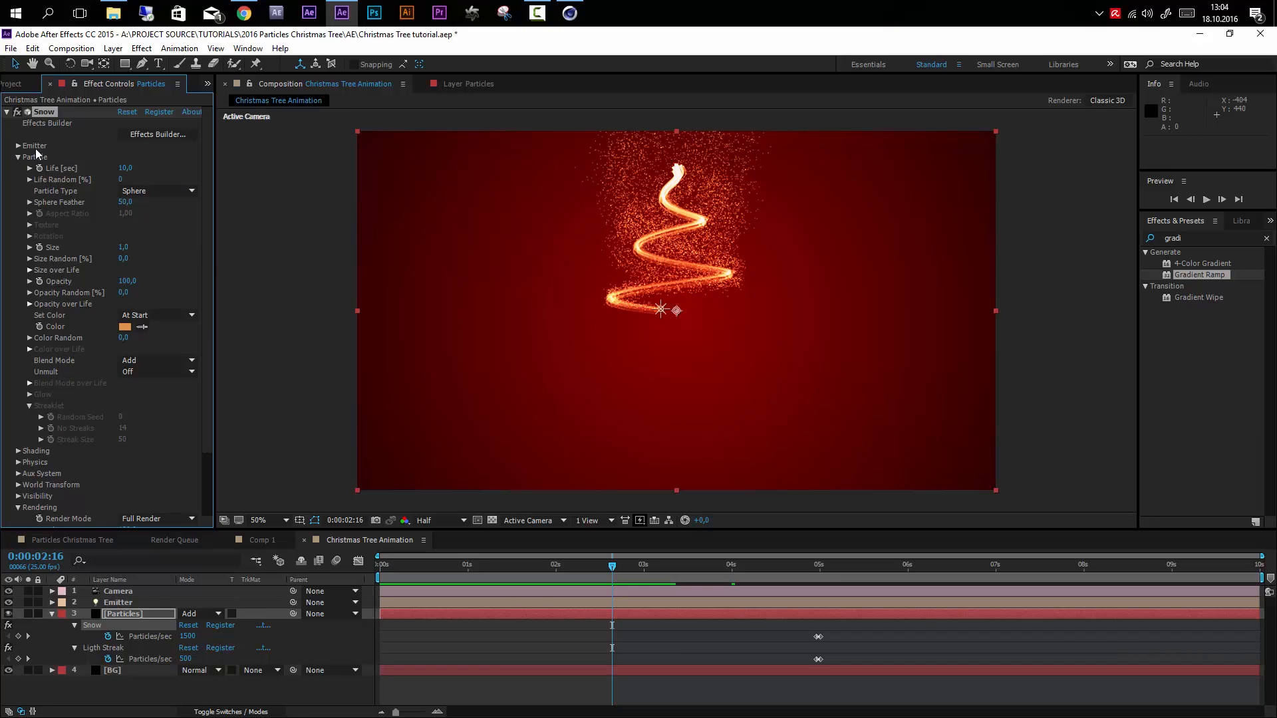
click(18, 157)
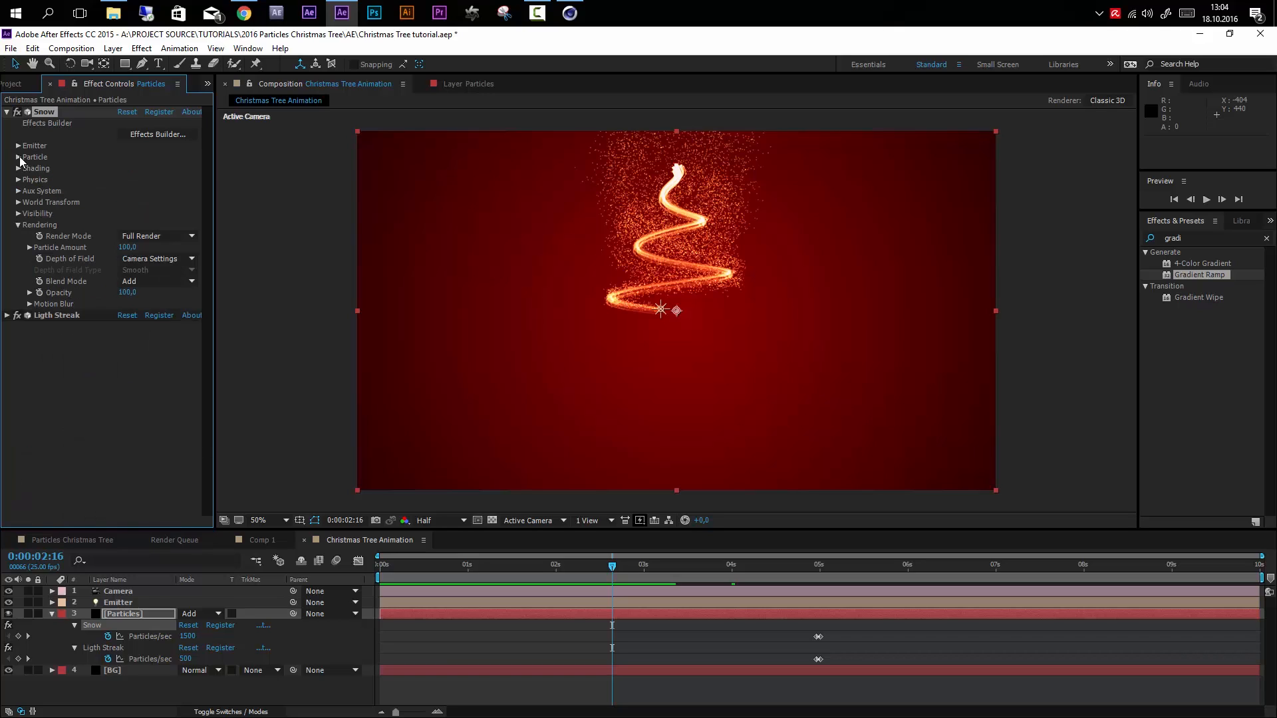
click(18, 224)
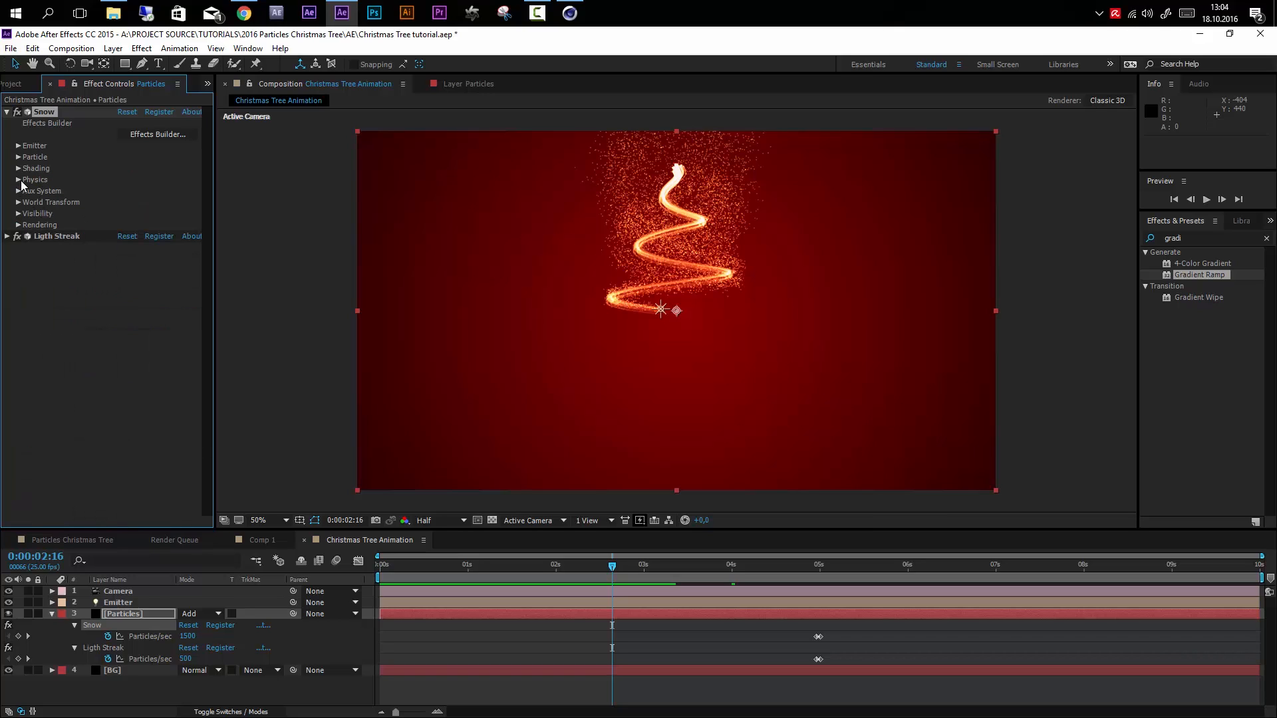
click(18, 180)
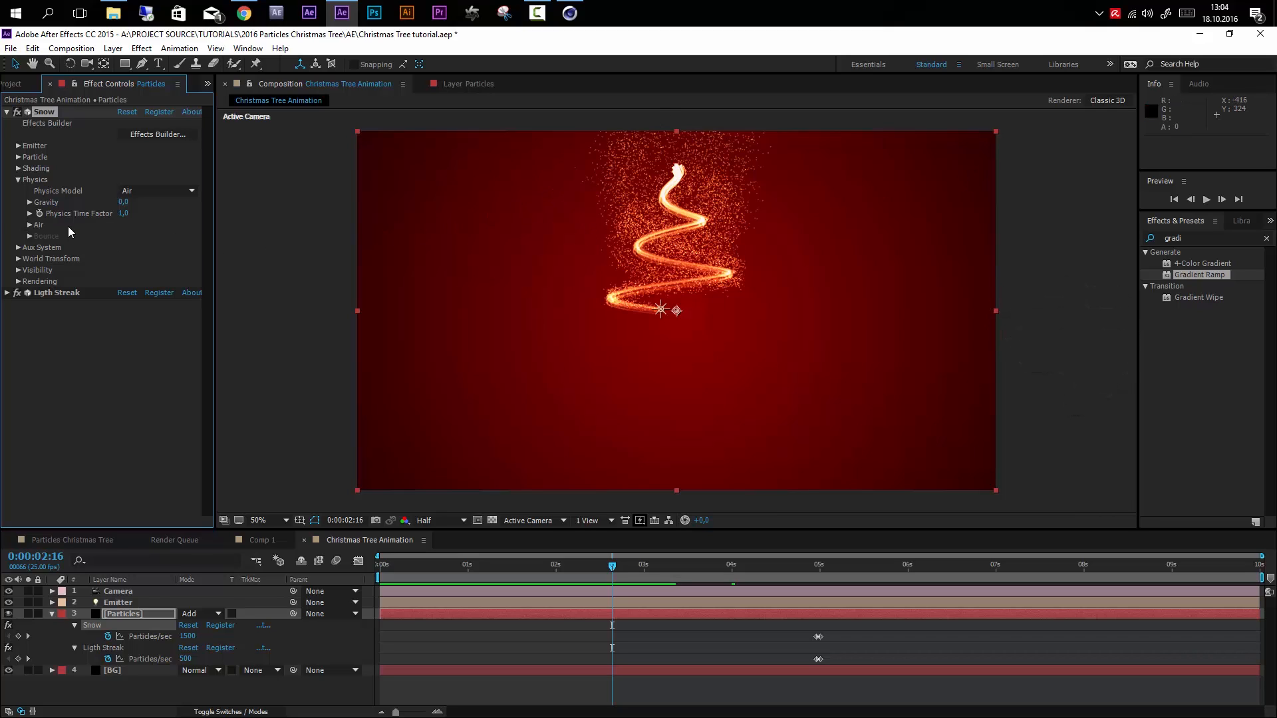
click(29, 225)
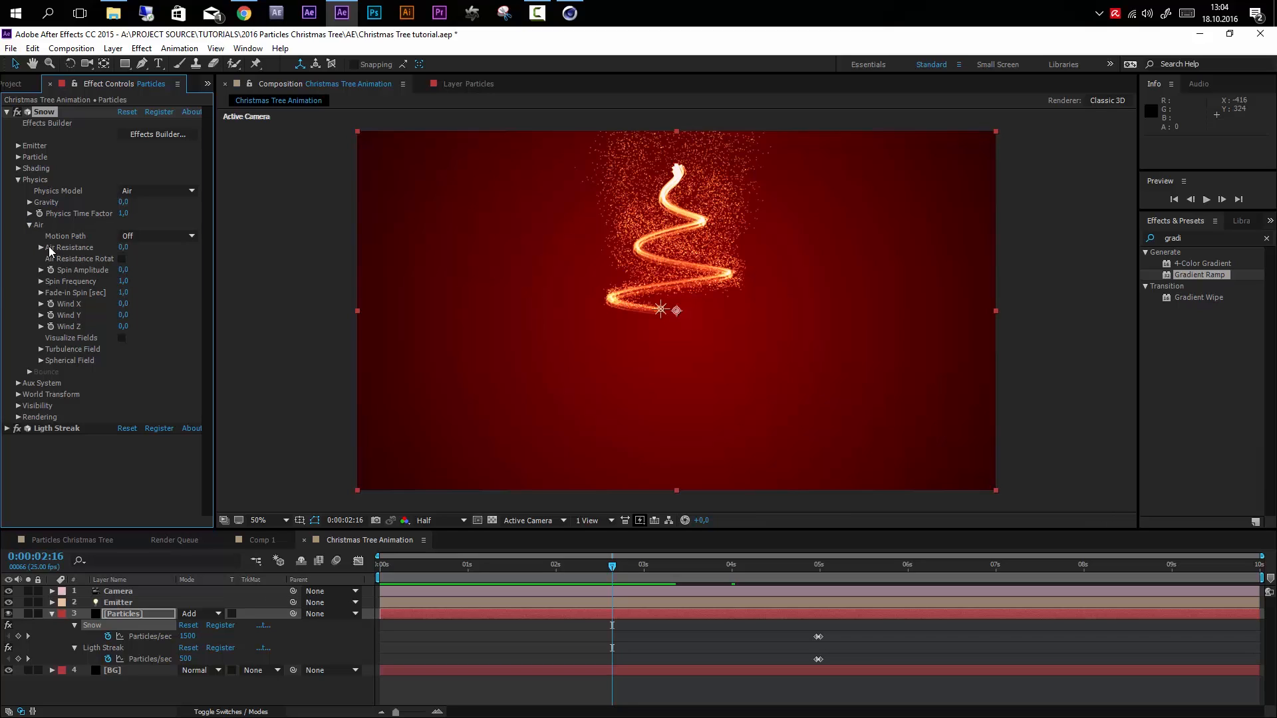
- Set Snow's Air Resistance to 5 and preview the animation
click(124, 248)
key(Return)
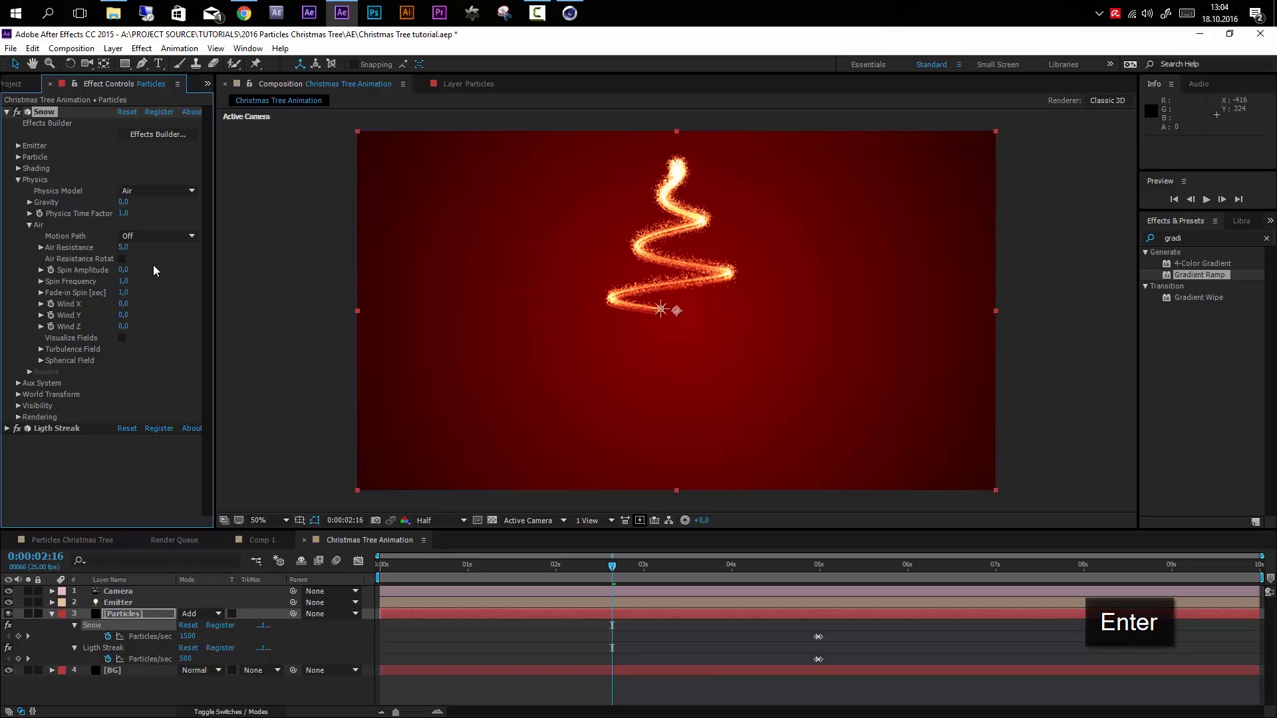
key(space)
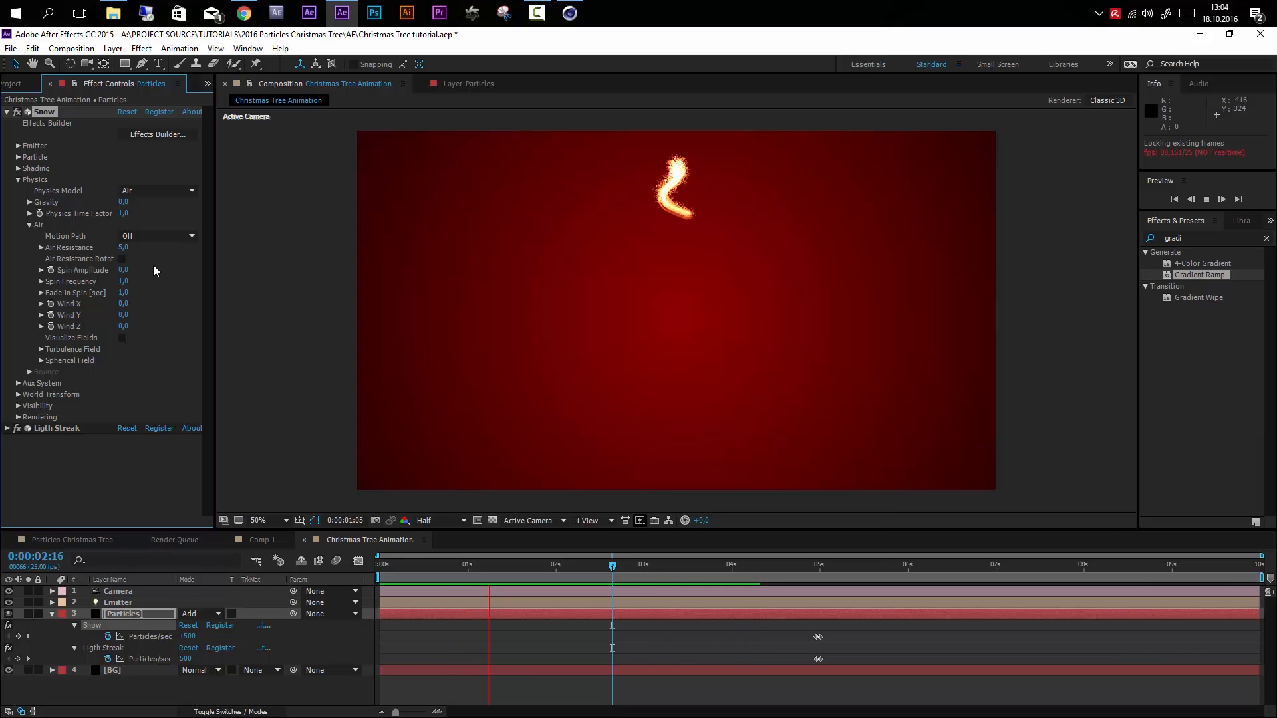
key(space)
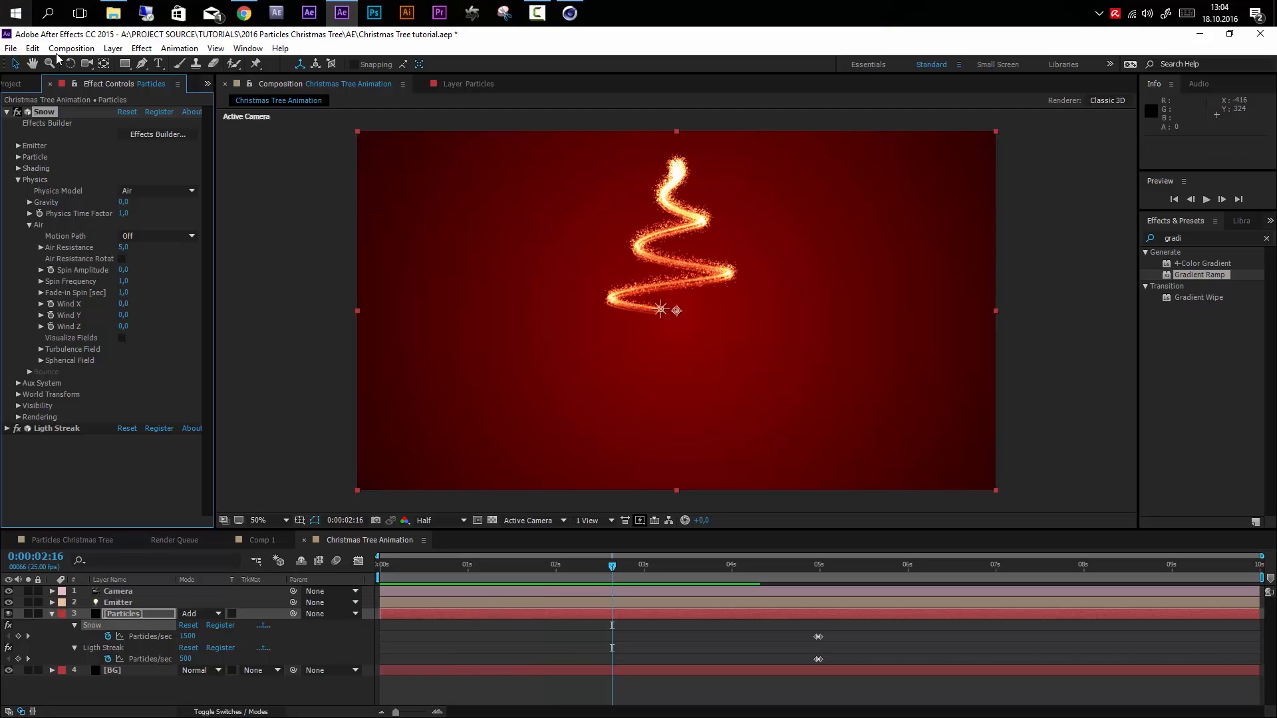
- Set Snow's Air Resistance to 1 and preview the animation again
key(Return)
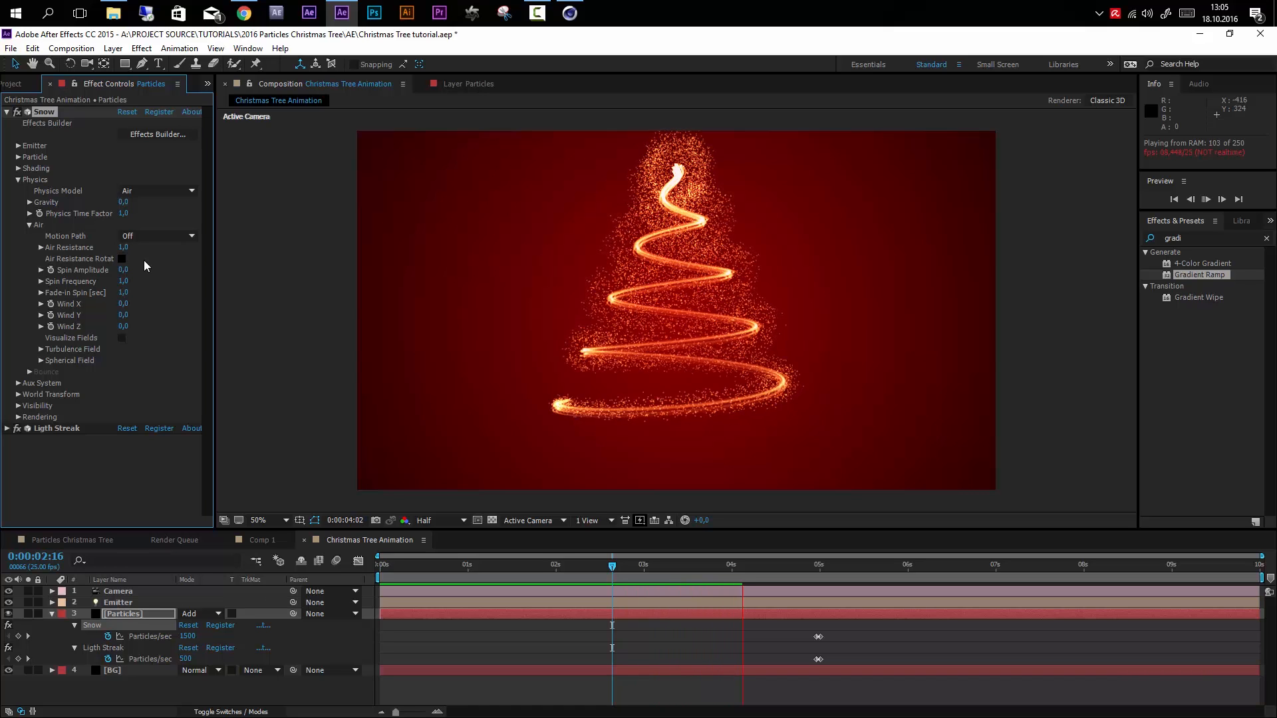
key(space)
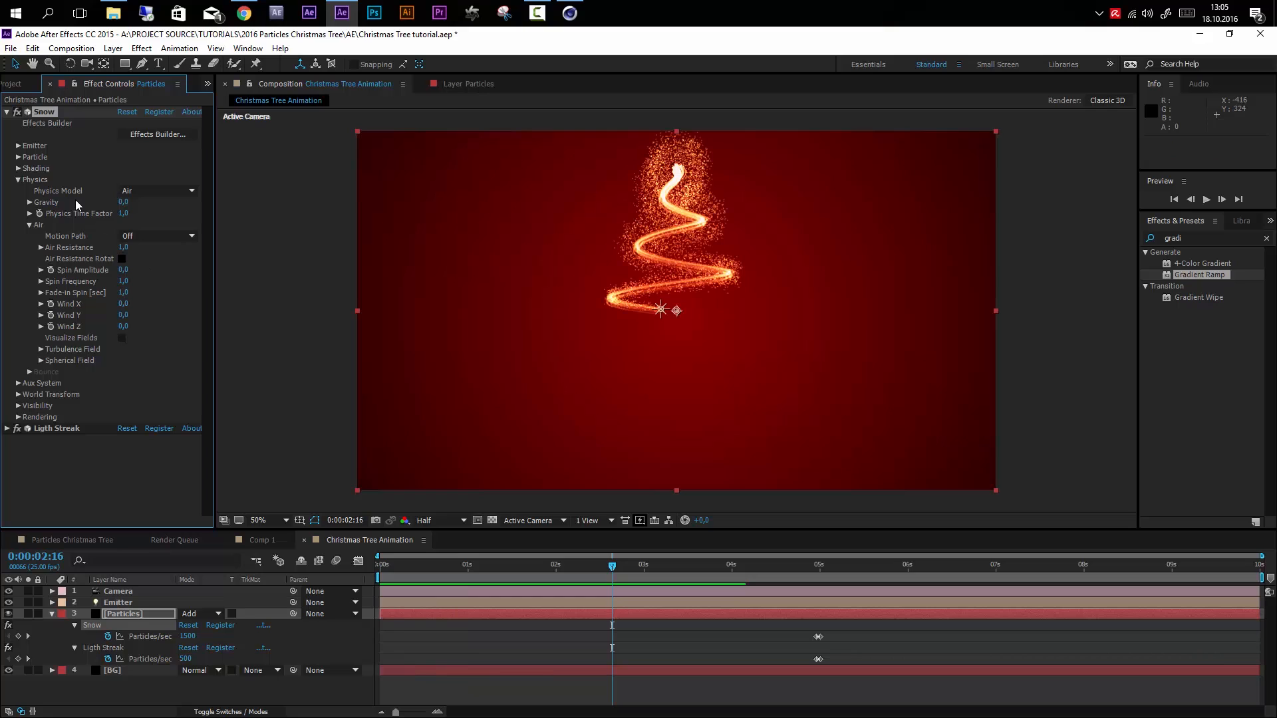
- Set Snow's Air Resistance to 0,5 and preview the animation
click(124, 248)
text(0,5)
key(Return)
key(space)
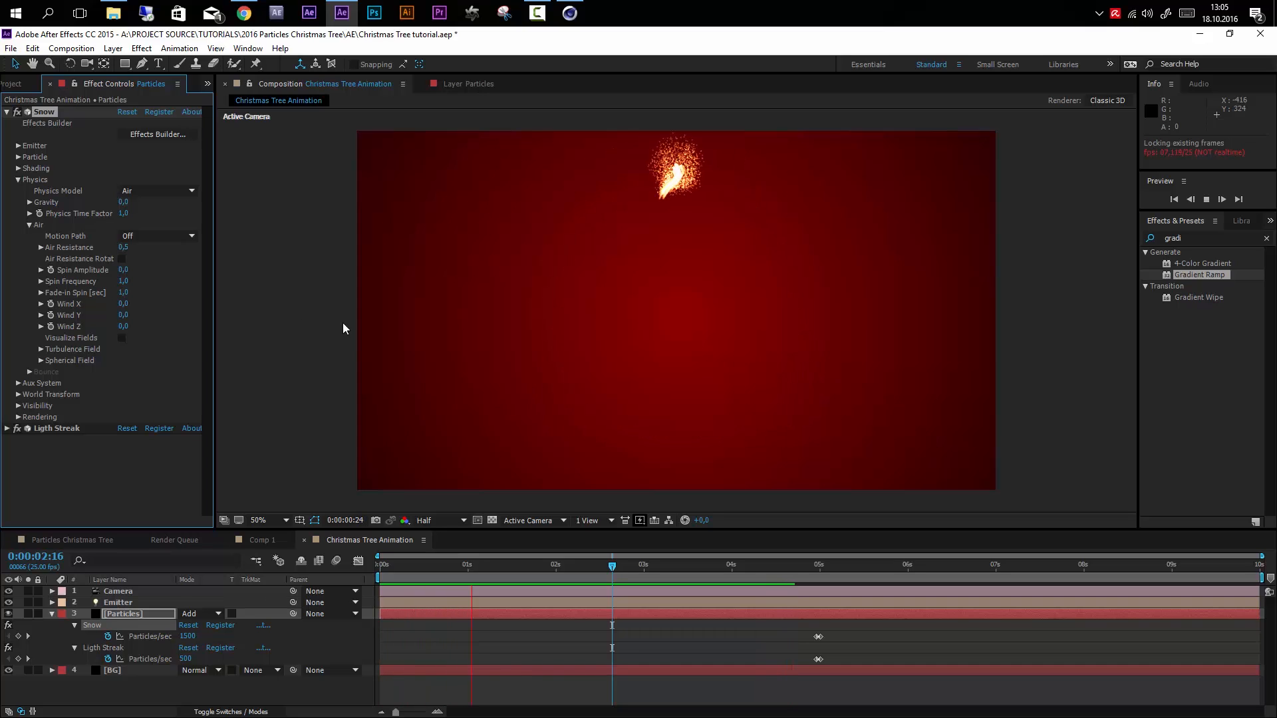
key(space)
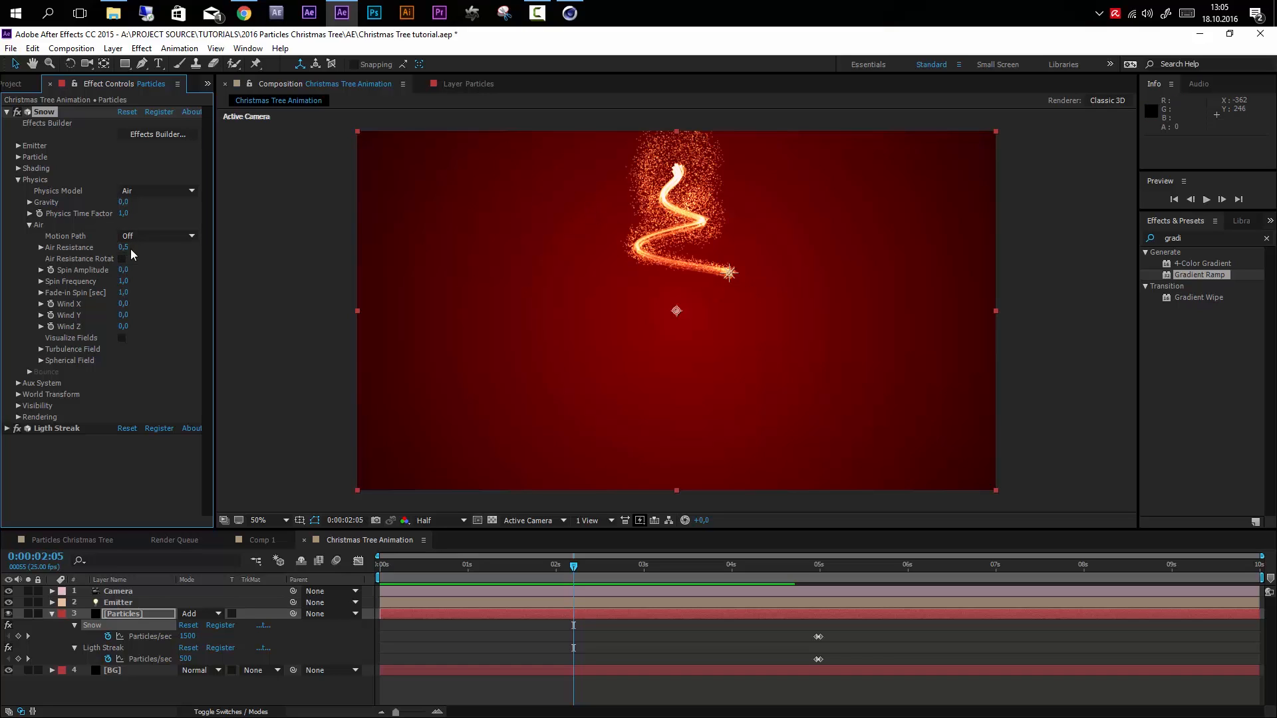
- Expand Snow's Emitter settings and set the Velocity to 35
click(18, 146)
click(126, 293)
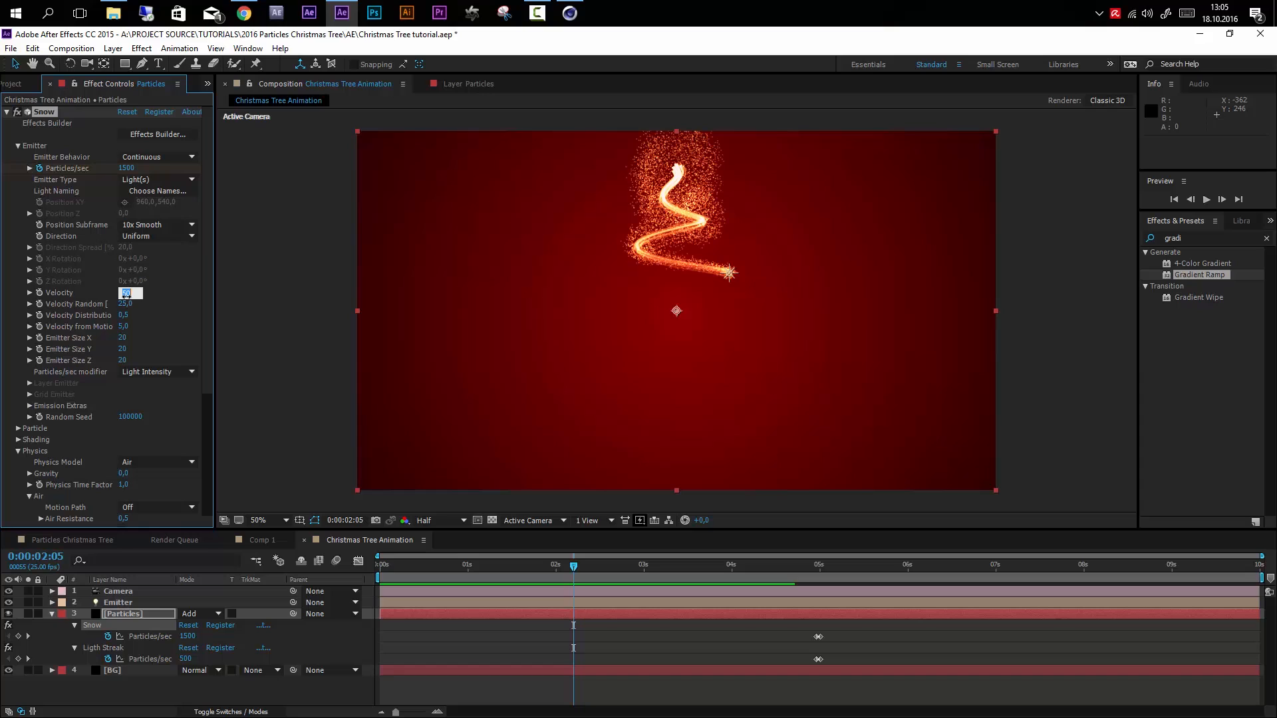
text(35)
key(Return)
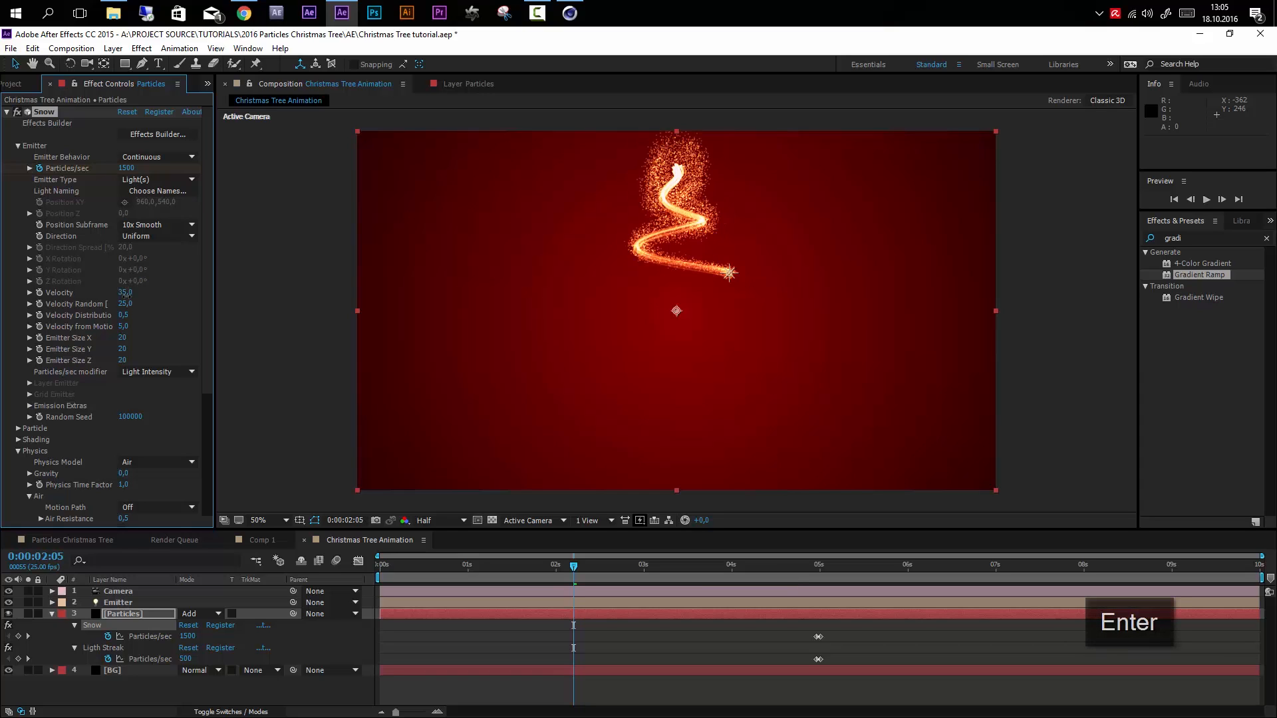
- Set Snow's emitter Velocity to 25 and preview the animation
click(126, 294)
text(25)
key(Return)
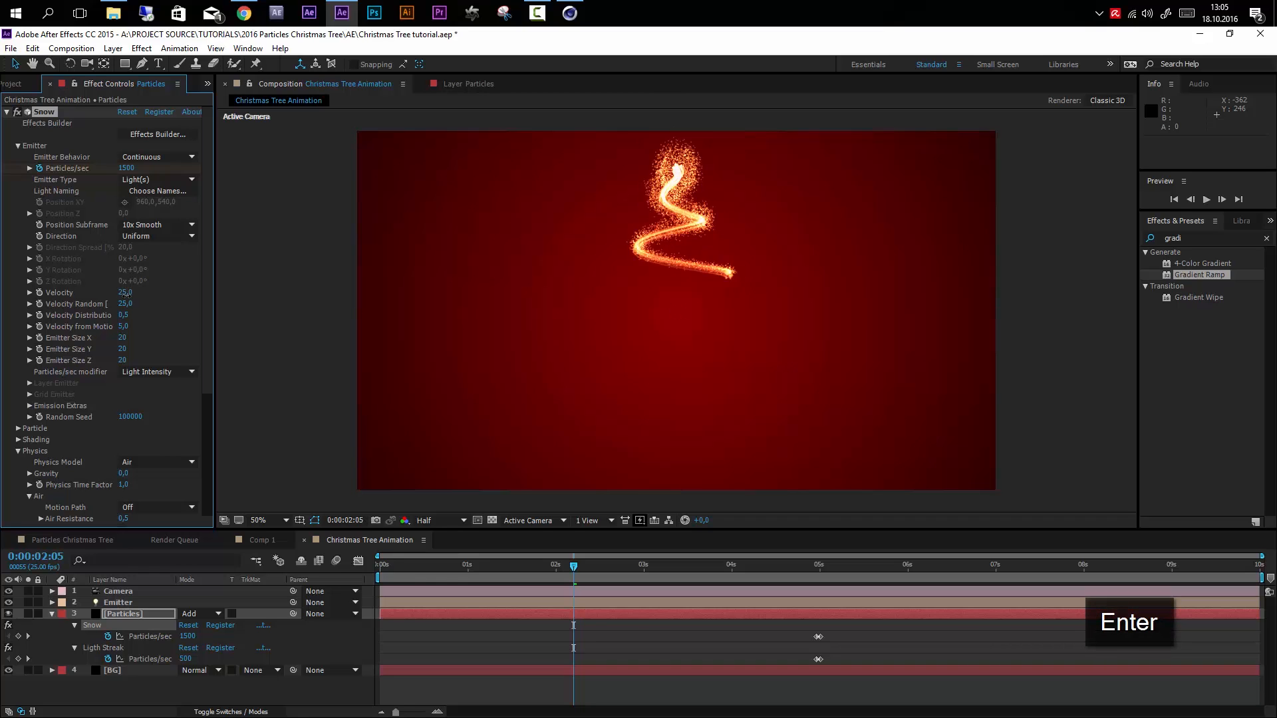
key(space)
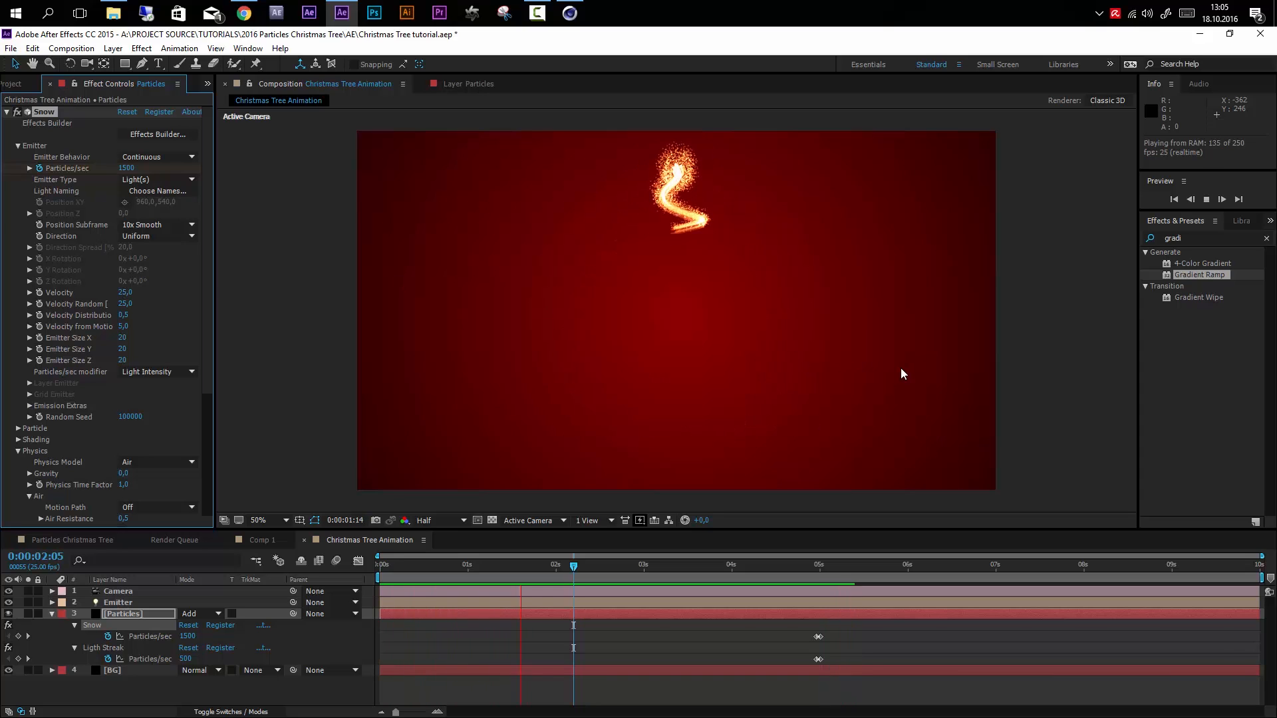
key(space)
- Collapse Snow's Emitter settings and try Gravity values of 25 and 15 in its Physics settings
click(18, 146)
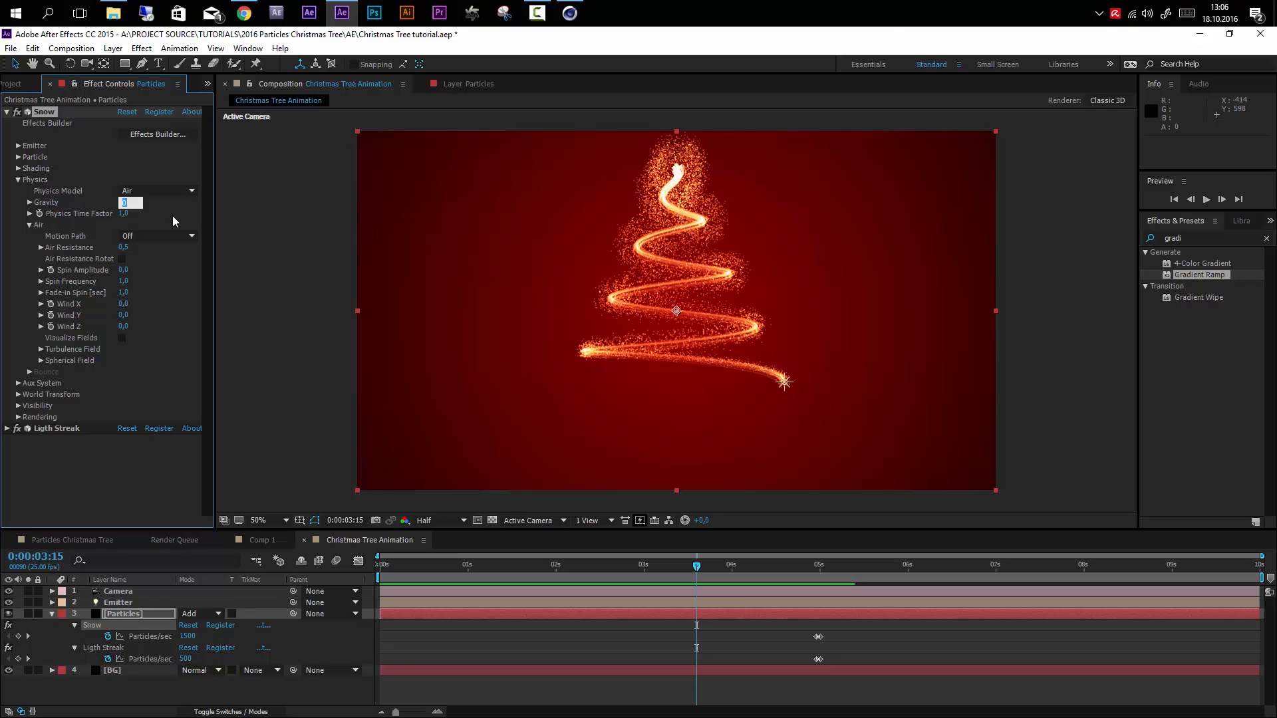
key(Return)
click(122, 202)
text(25)
key(Return)
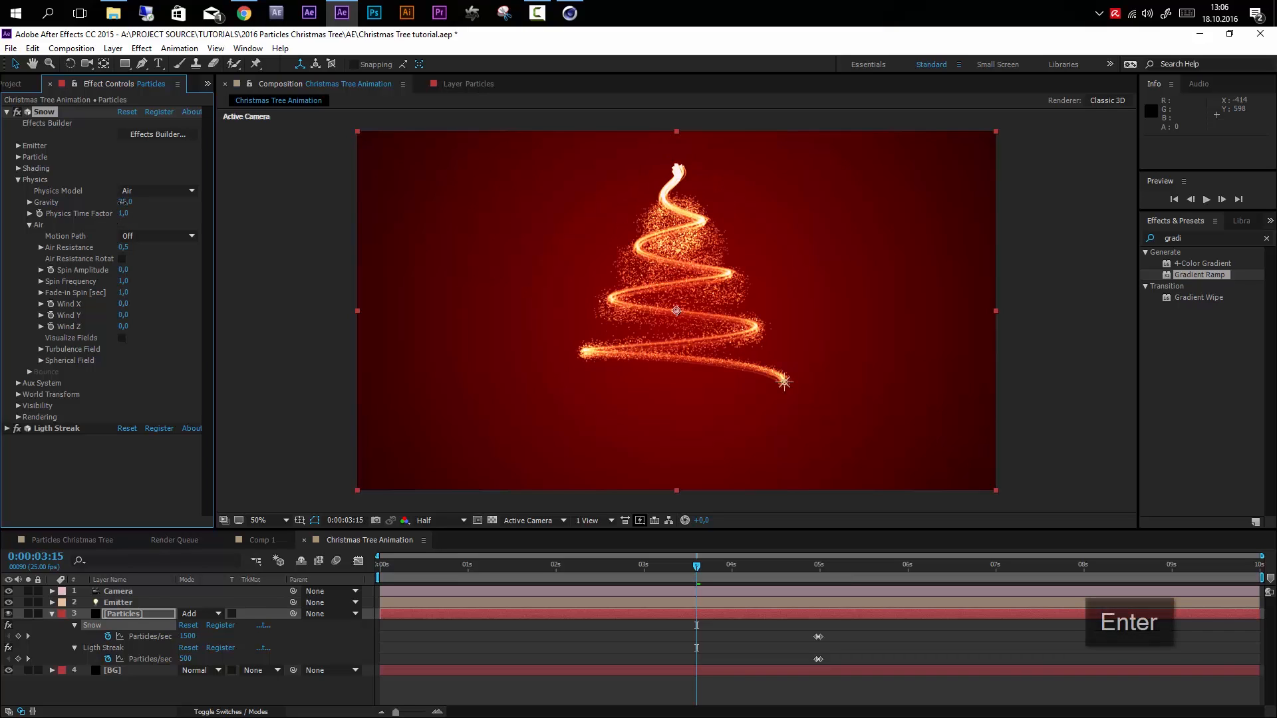
text(15)
key(Return)
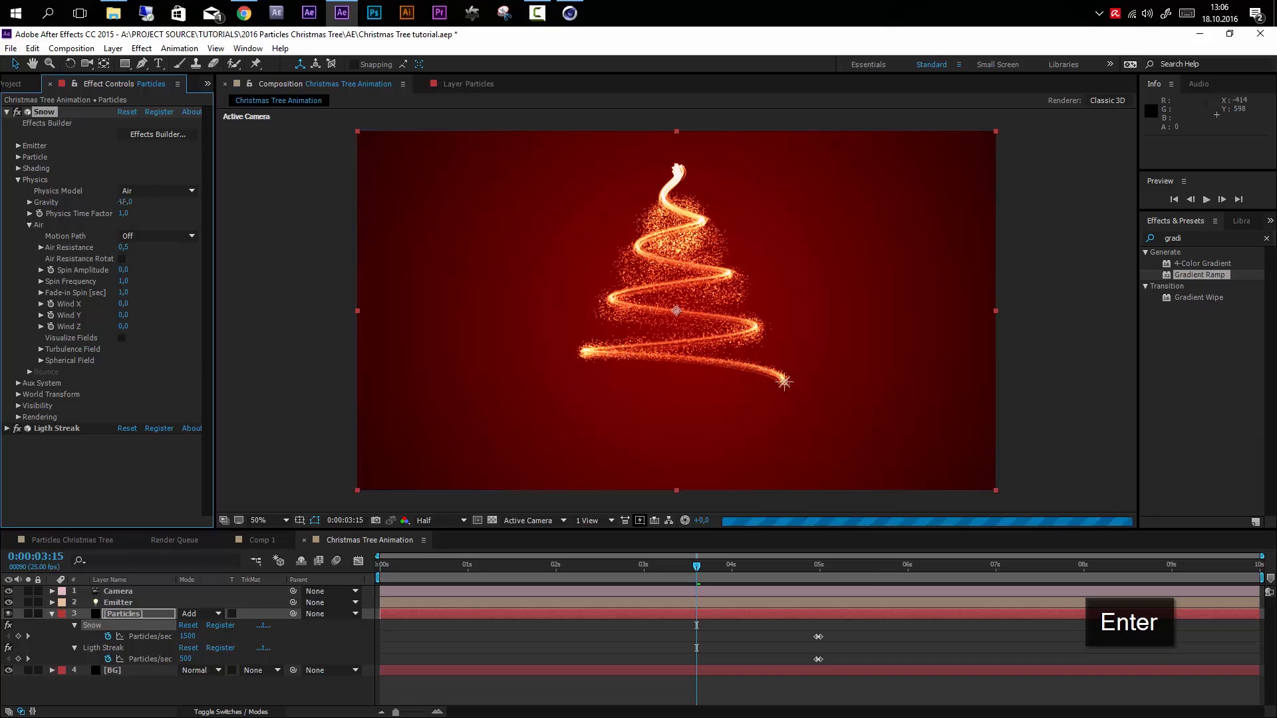
- Set Snow's Gravity to 10 and preview the animation
click(122, 202)
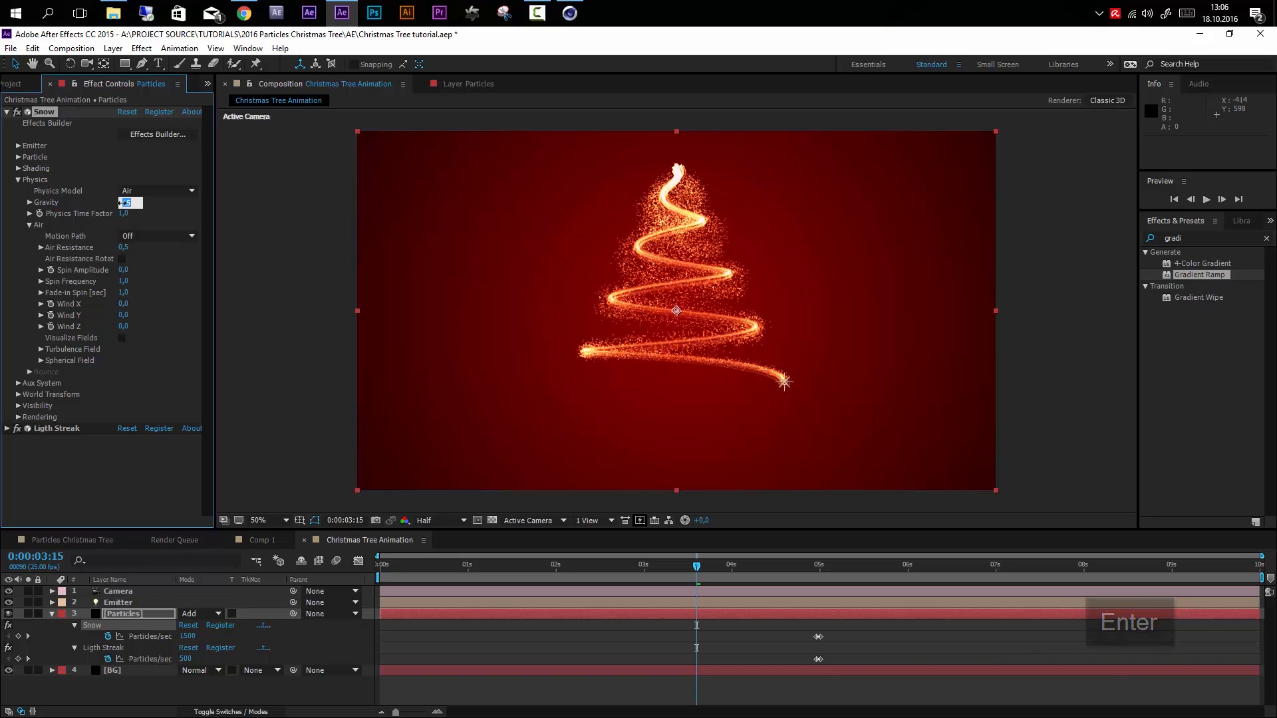
text(40)
key(Return)
key(space)
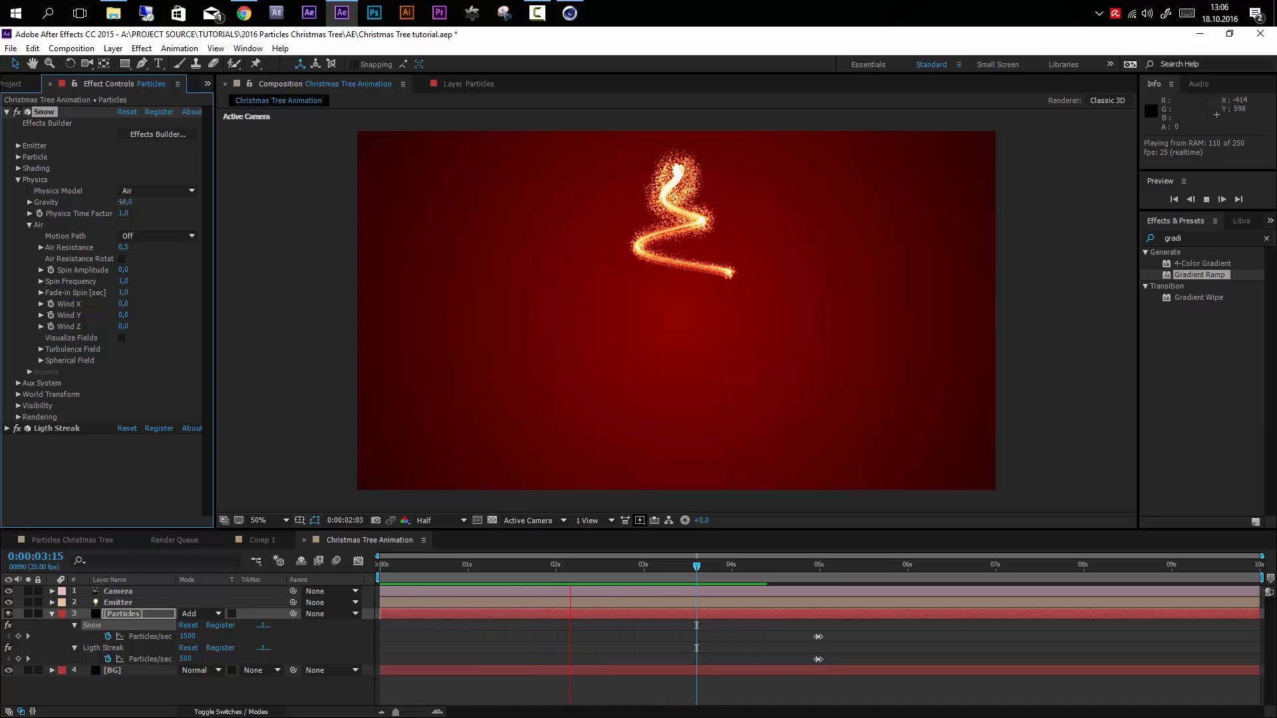
key(space)
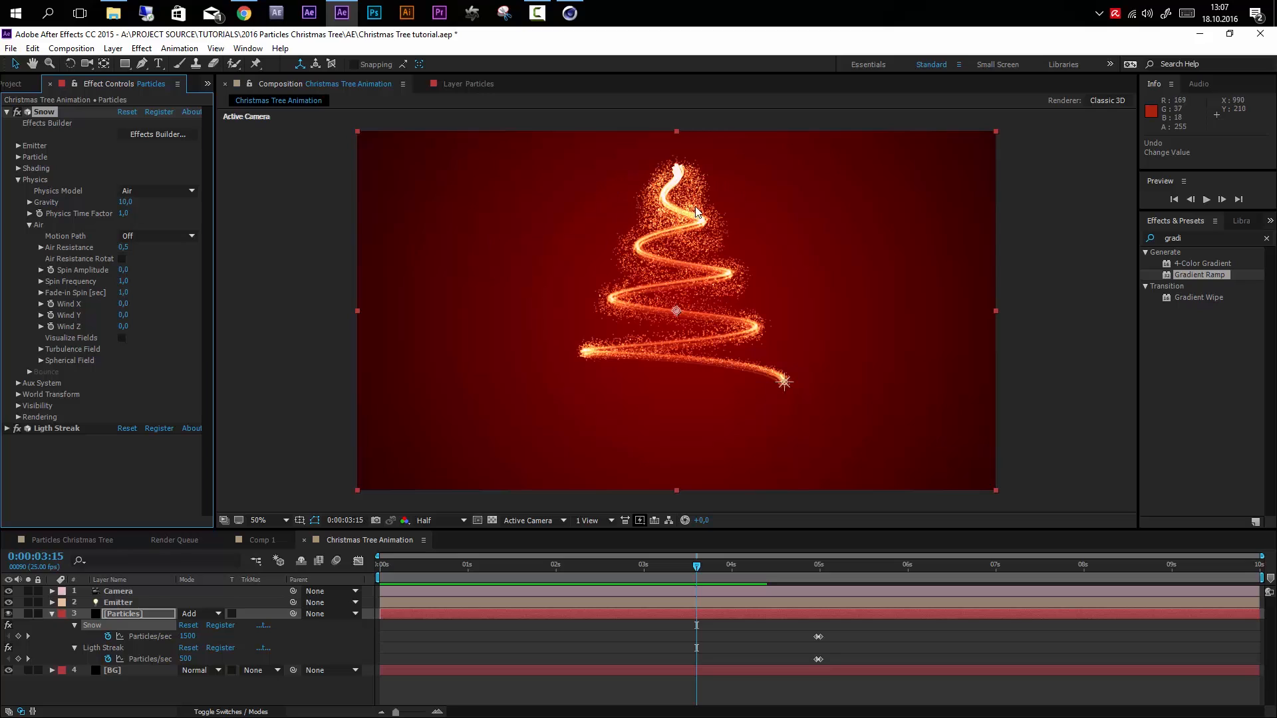
- Expand Snow's Turbulence Field, set Affect Position to 80 and preview the animation
click(40, 349)
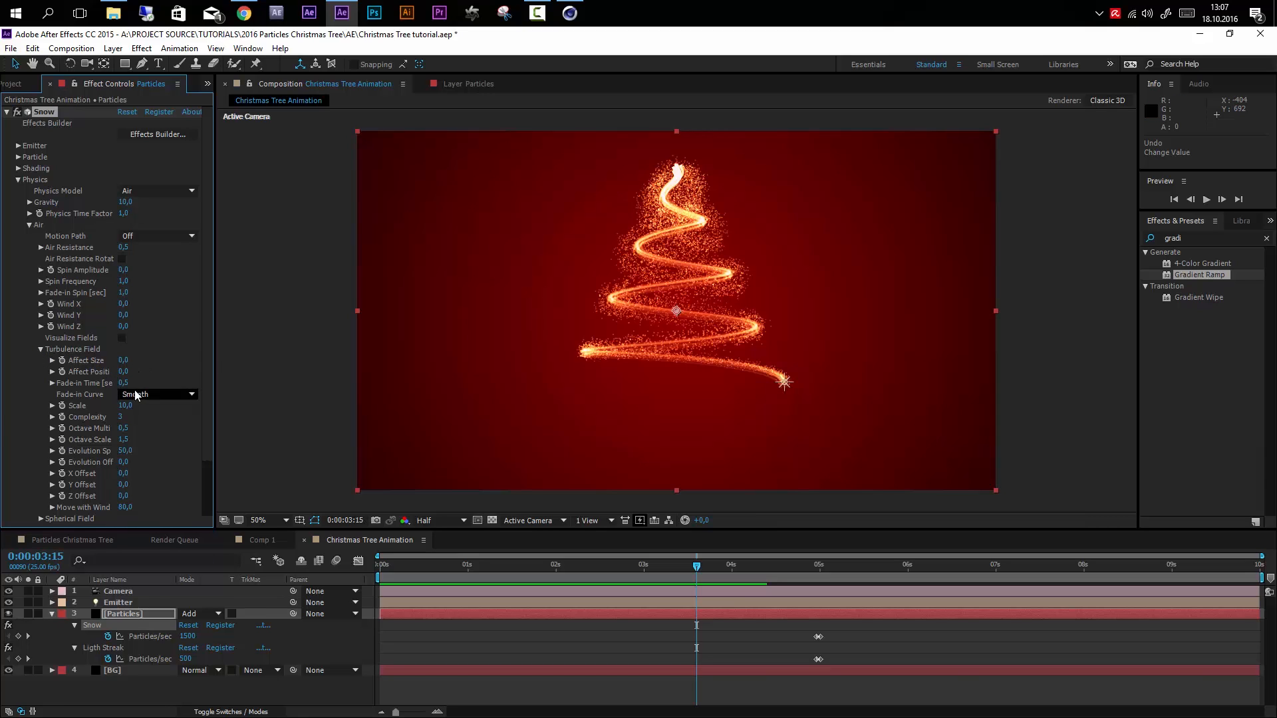
drag(123, 371, 178, 371)
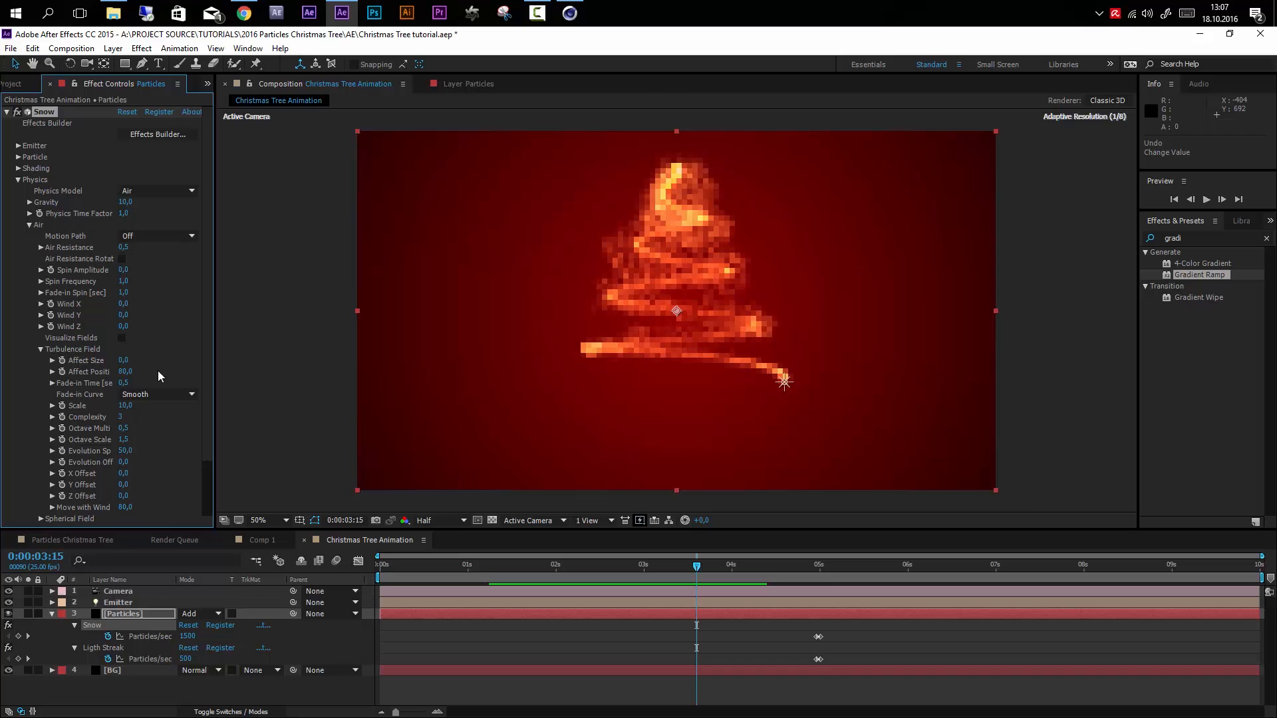
key(space)
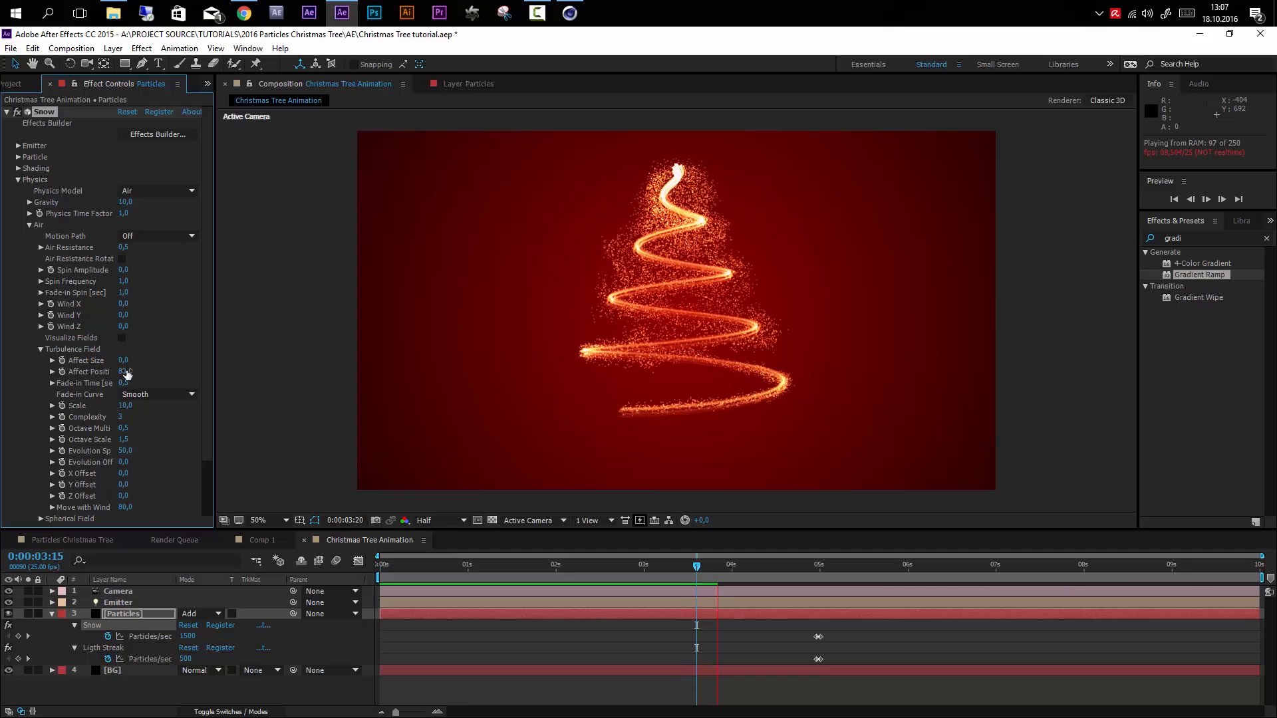
key(space)
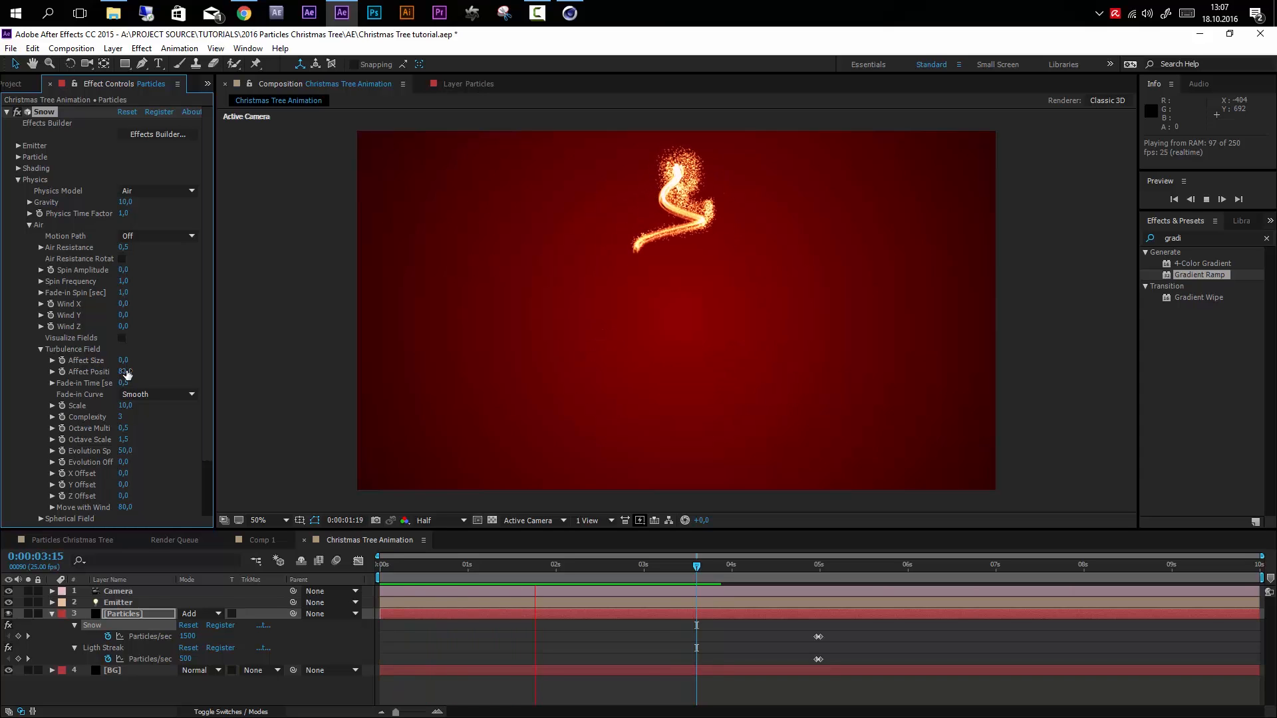
key(space)
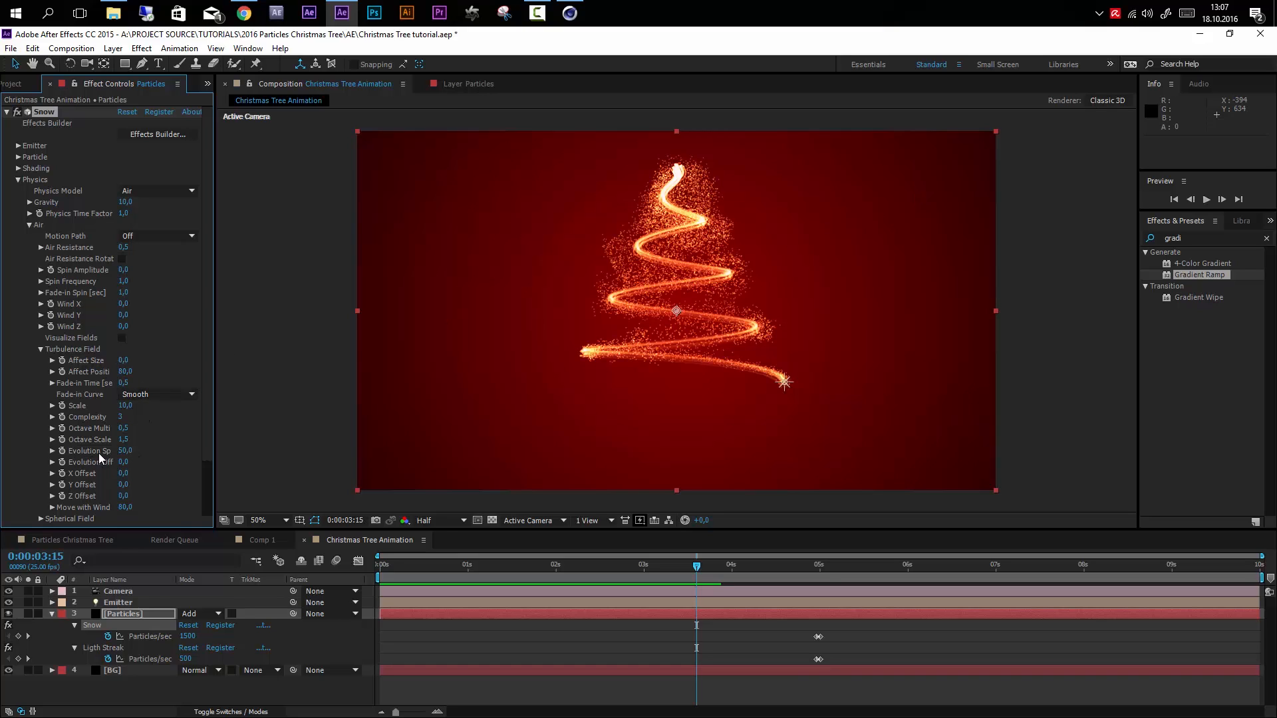
- Widen the effect settings area and set the Turbulence Field's Evolution Speed to 5
drag(213, 433, 261, 432)
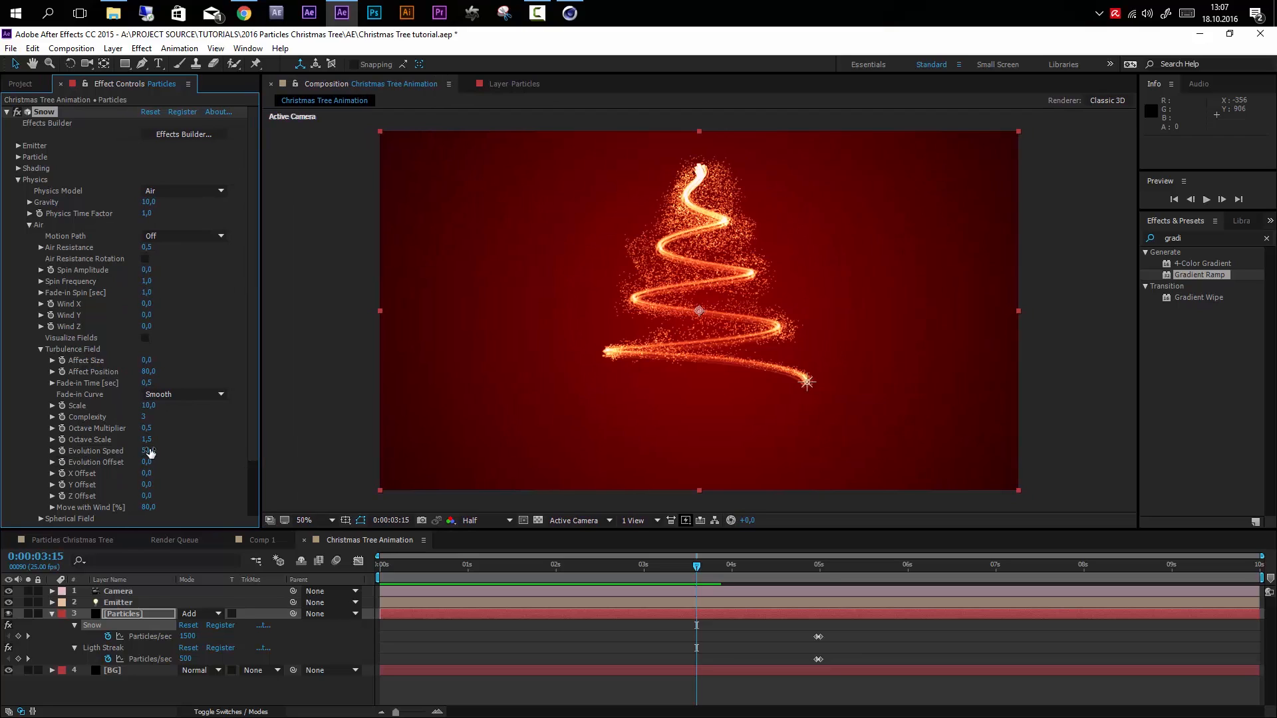
key(Return)
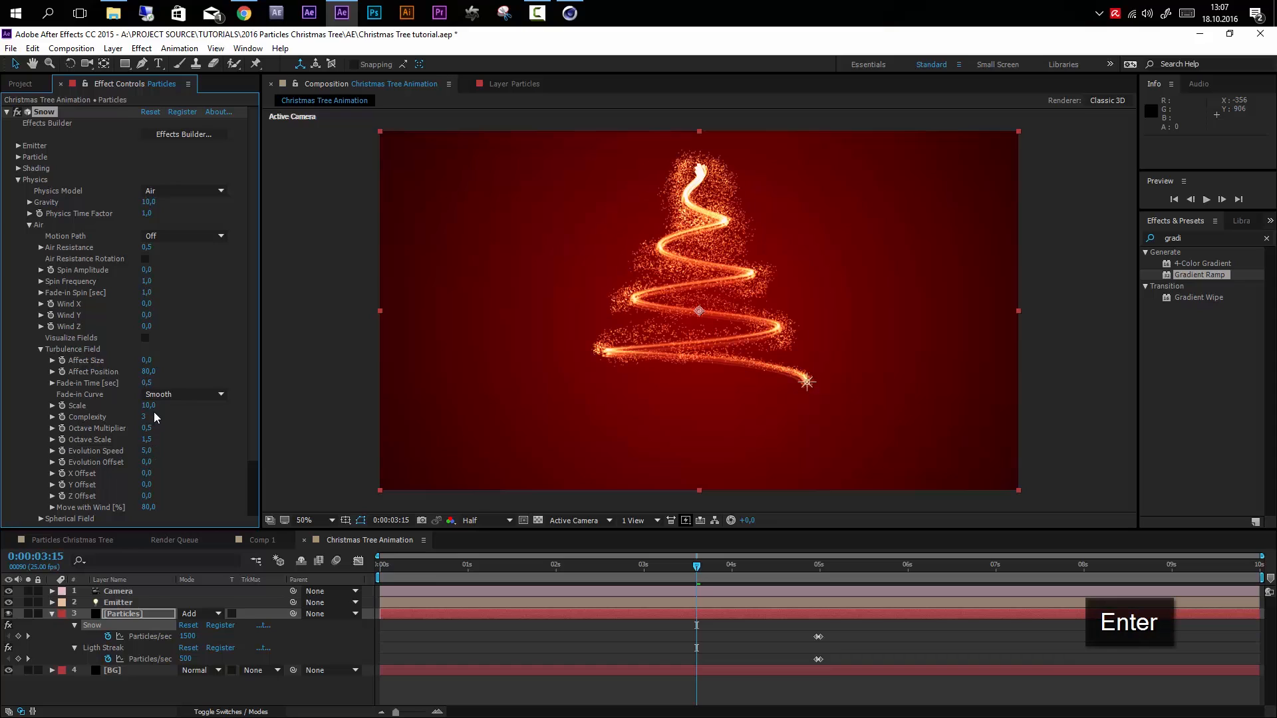
- Try Turbulence Field Scale values of 11 and 7 for Snow and preview the animation
mouse_move(154, 410)
mouse_down()
mouse_move(130, 410)
mouse_move(147, 405)
mouse_up()
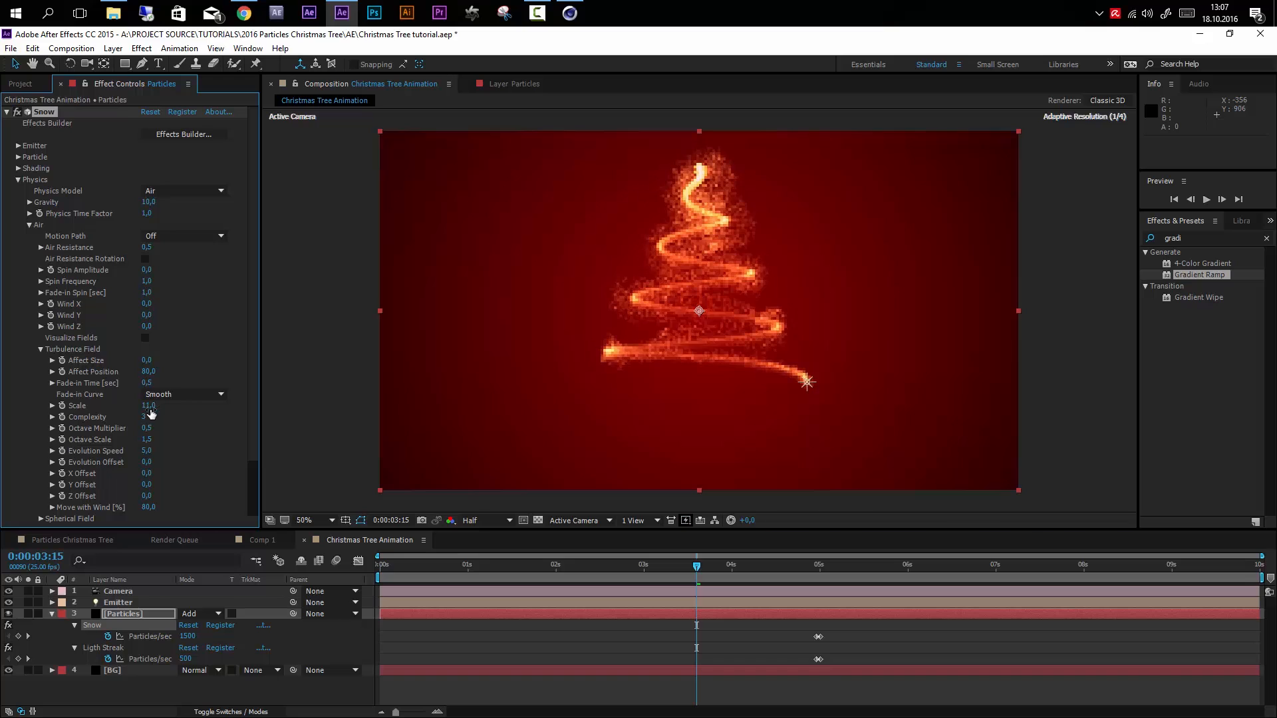
click(149, 406)
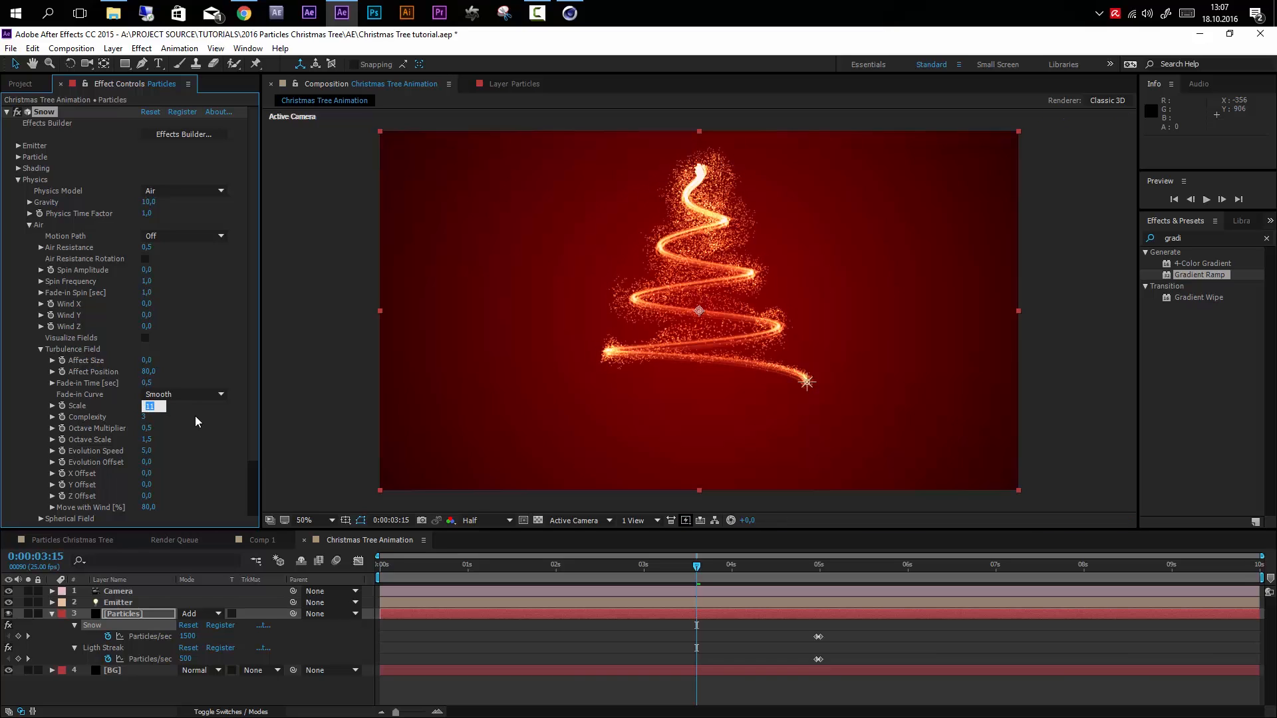
text(7)
key(Return)
key(space)
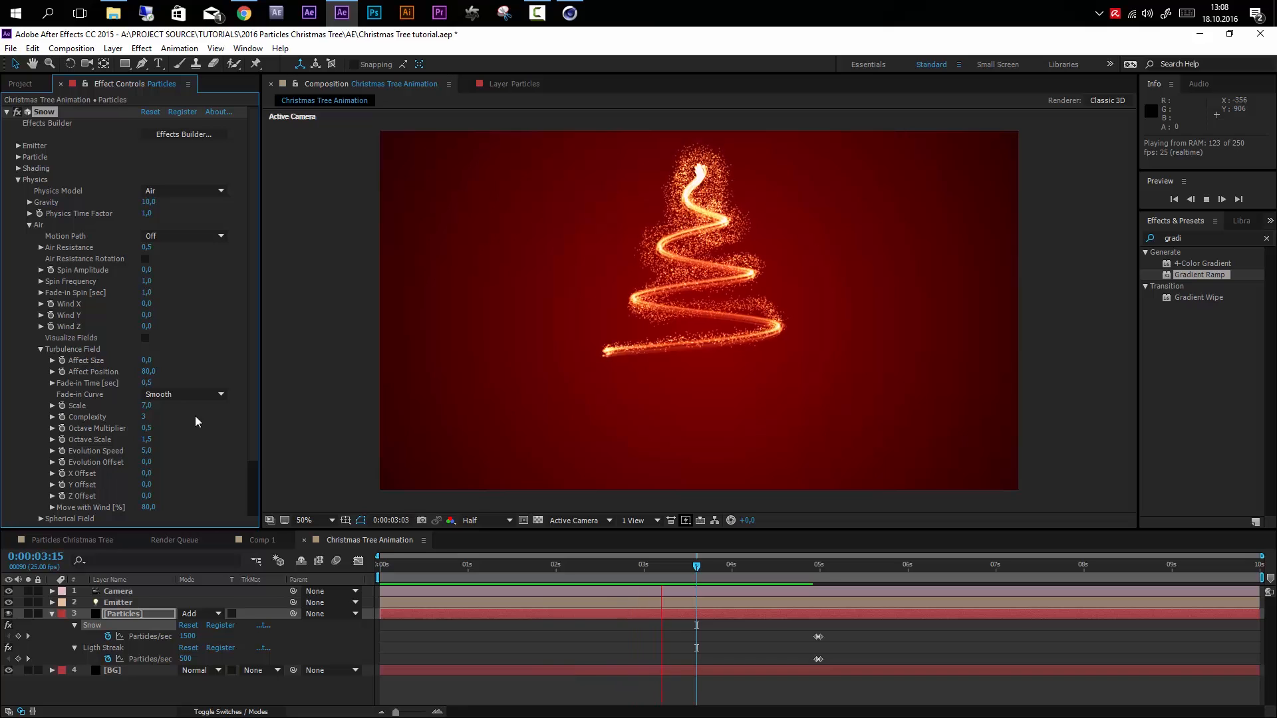
key(space)
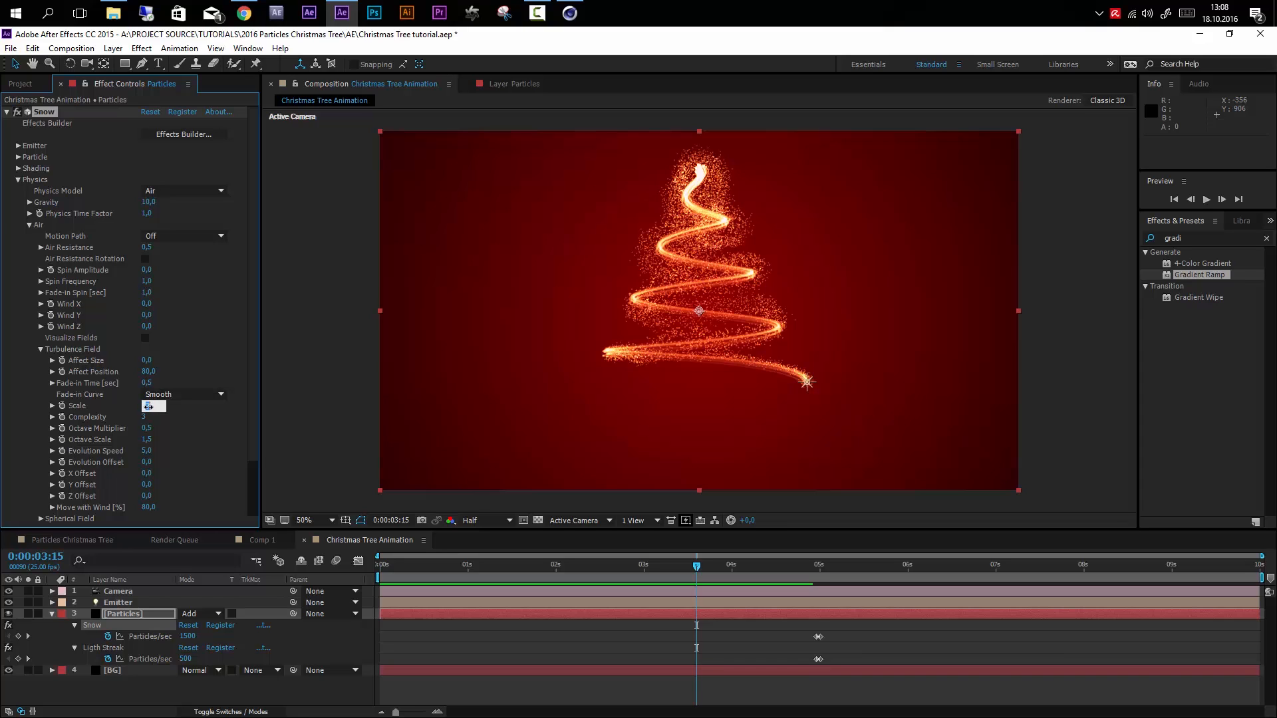
- Set Snow's Turbulence Field Scale to 10 and Affect Position to 50, previewing the animation after each change
key(Return)
key(space)
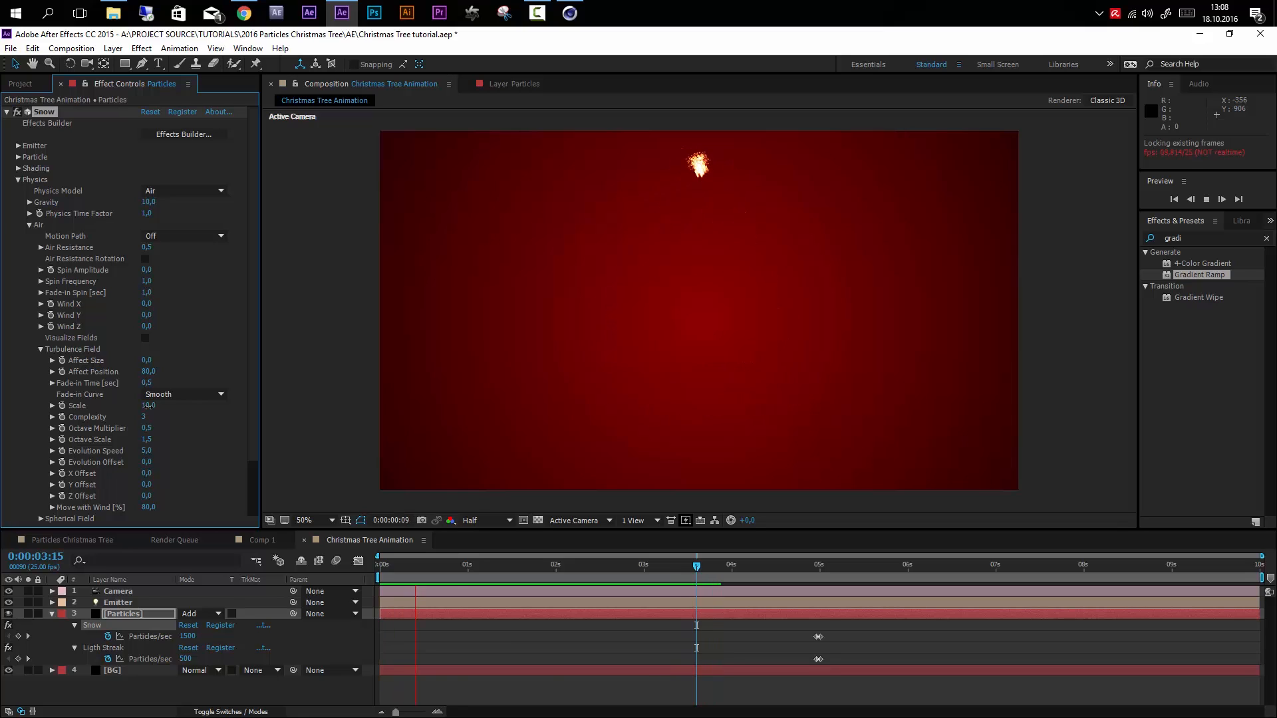
click(201, 421)
click(150, 372)
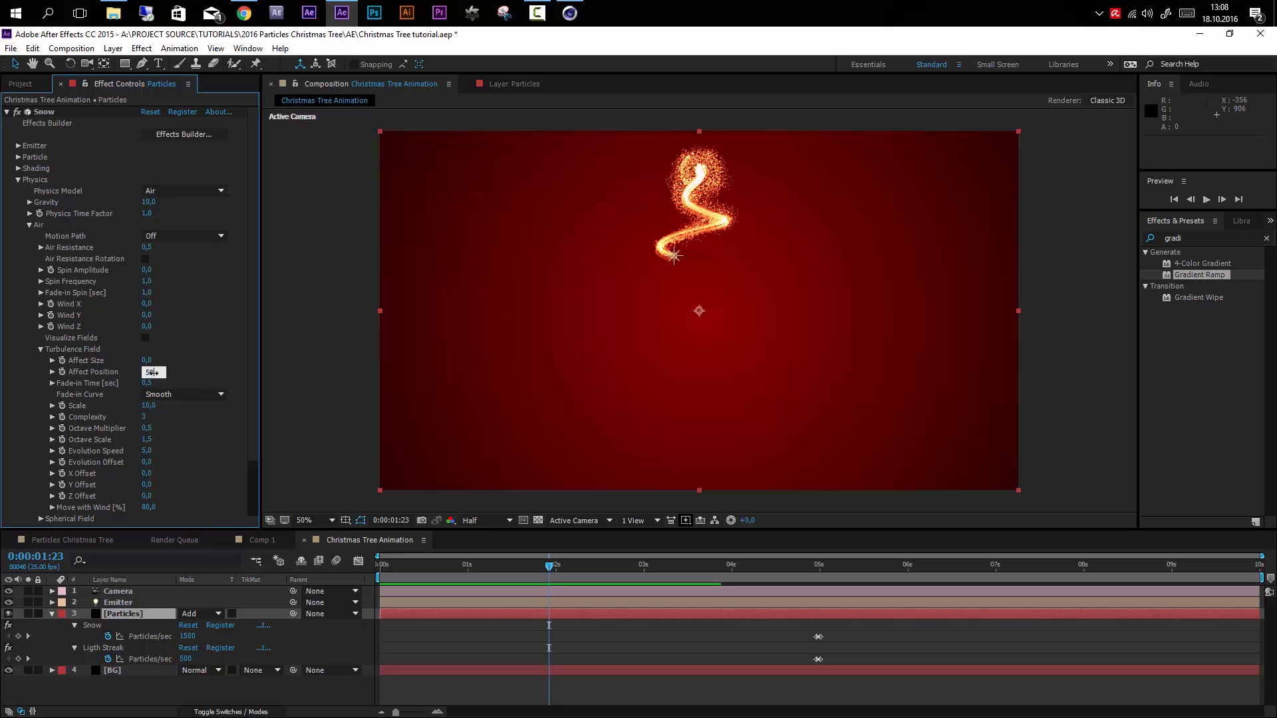
key(Return)
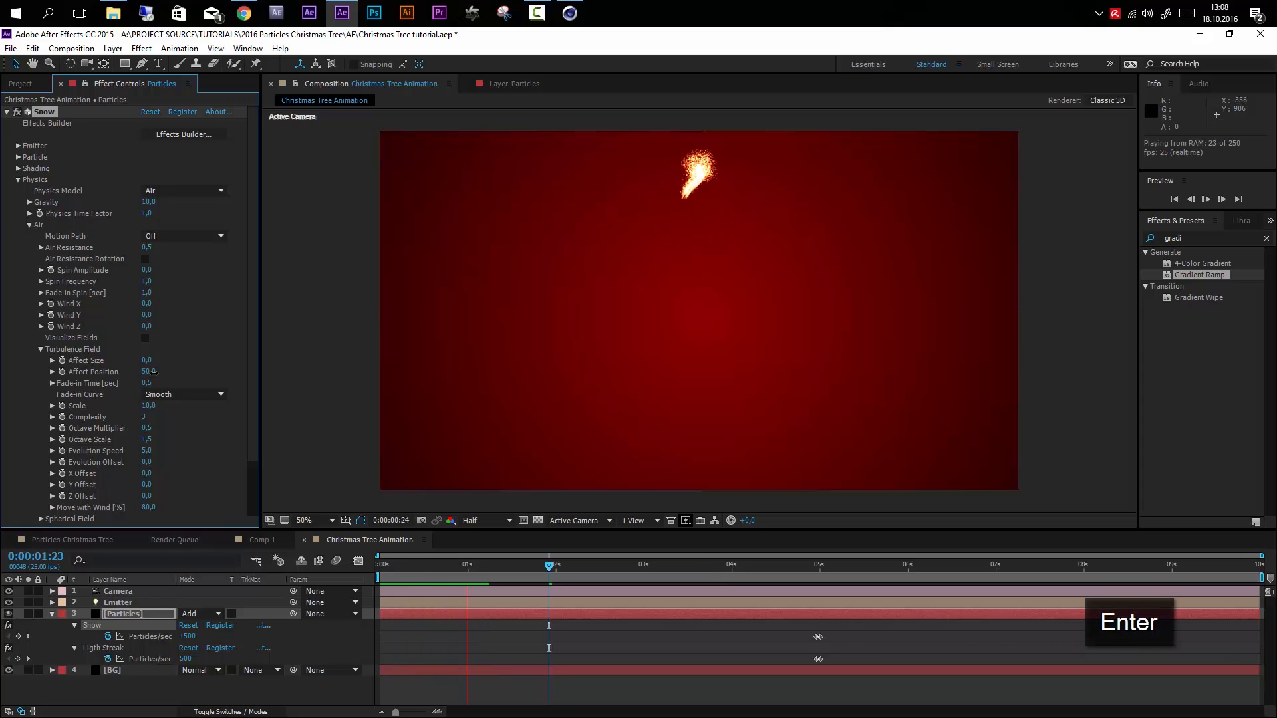
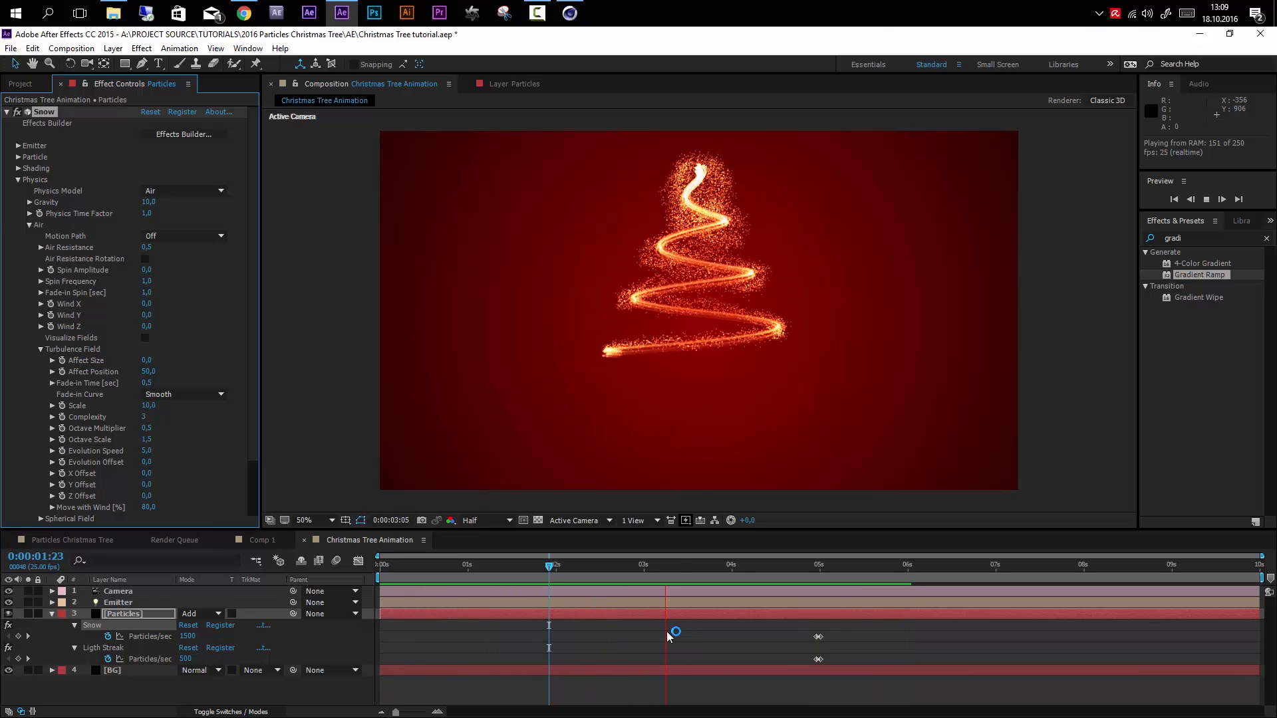
key(space)
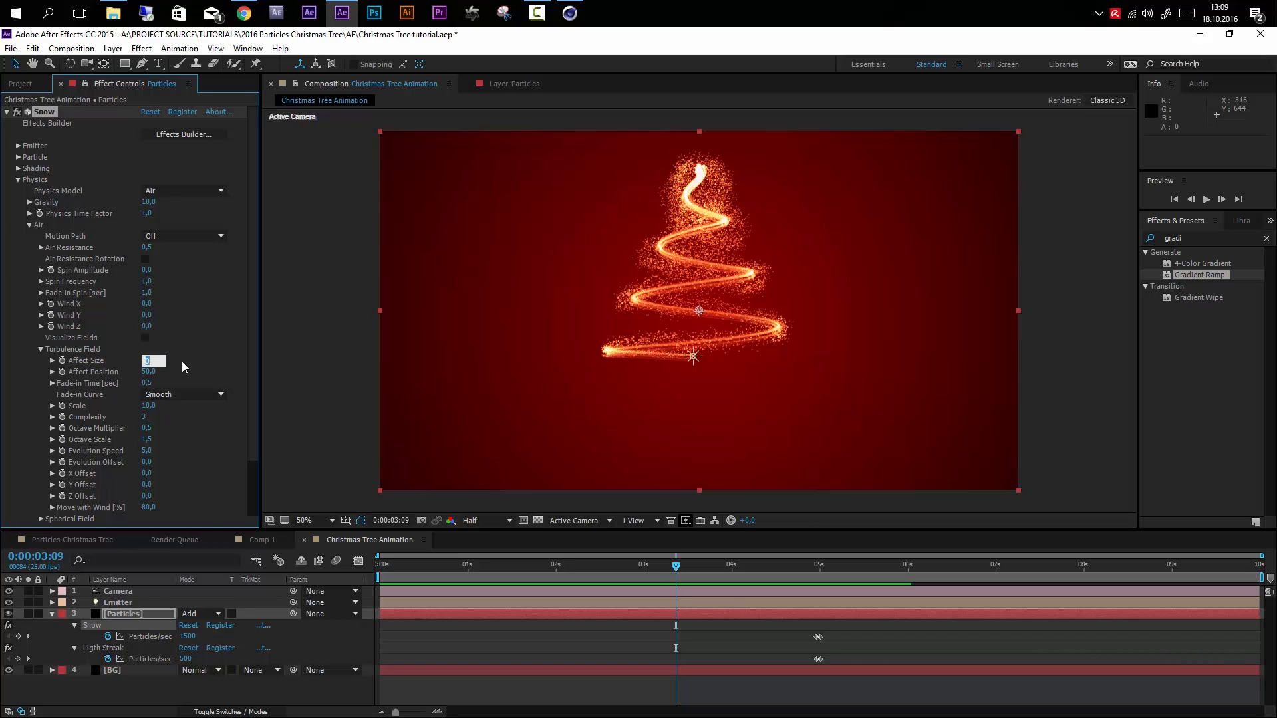
- Raise the Turbulence Field's Affect Size through 2 and 3 to 4, and check the tree at 0:00:04:10
key(Return)
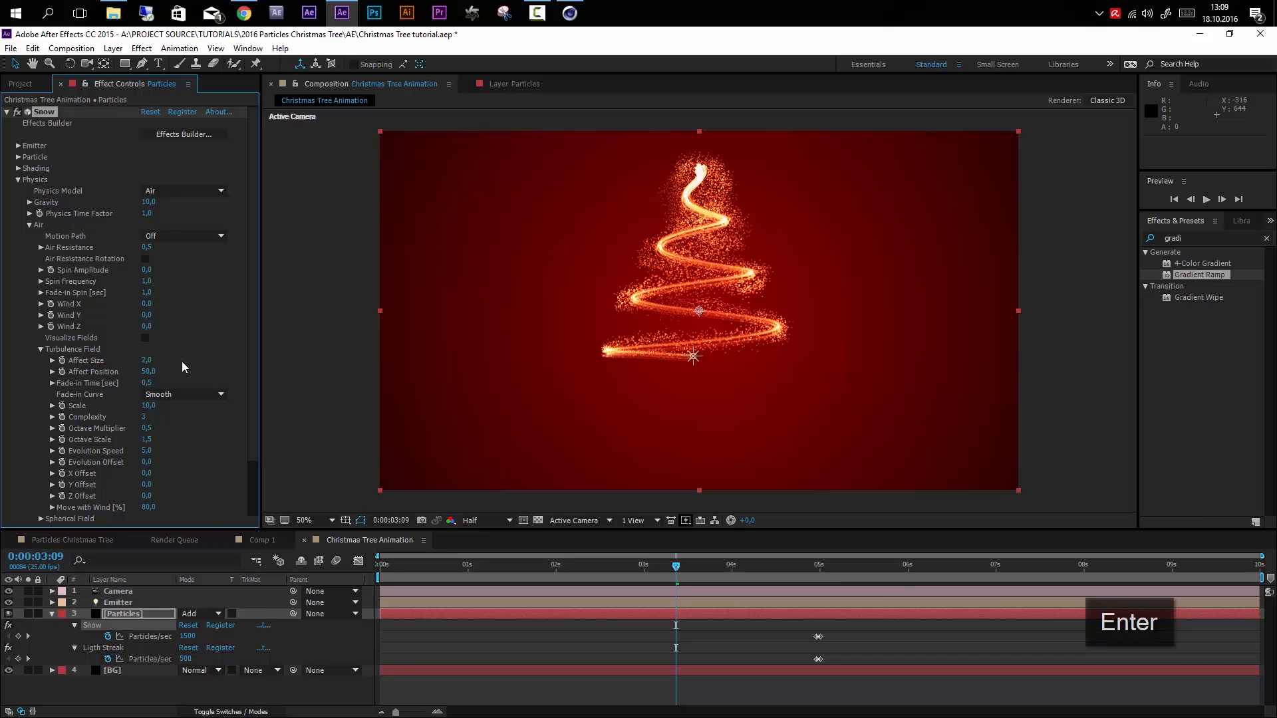
drag(151, 365, 157, 365)
key(Return)
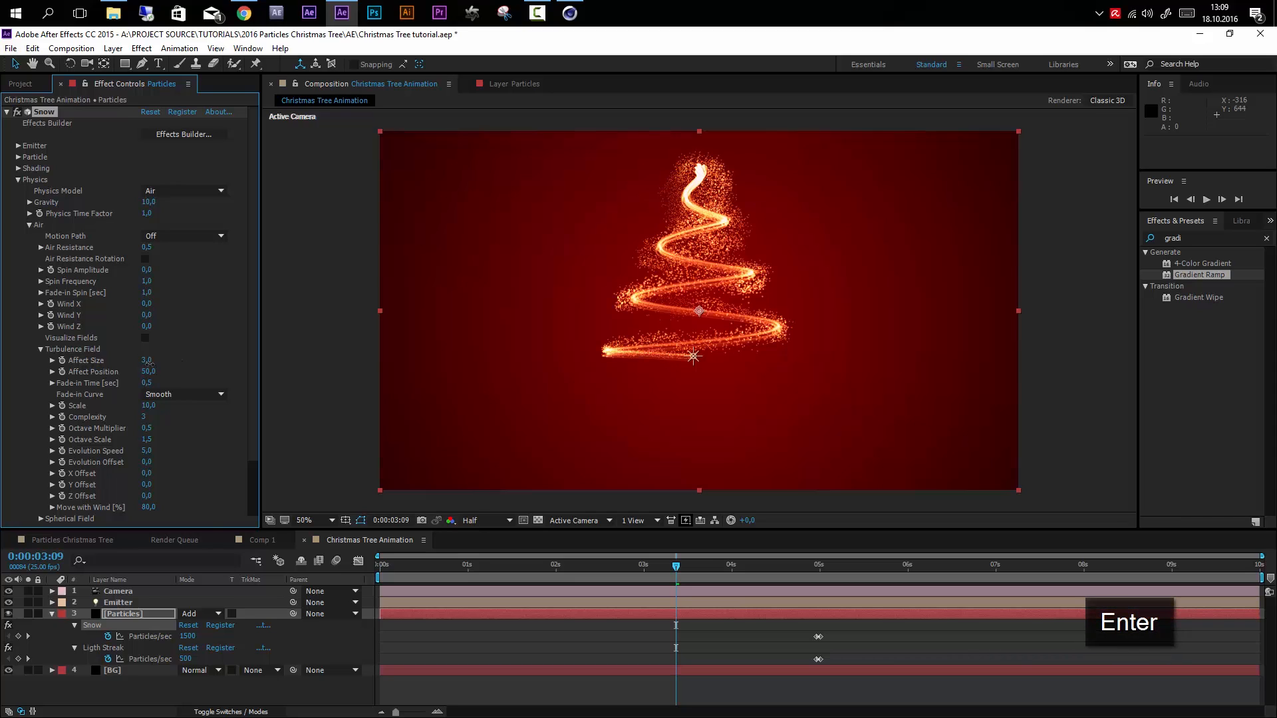
text(4)
key(Return)
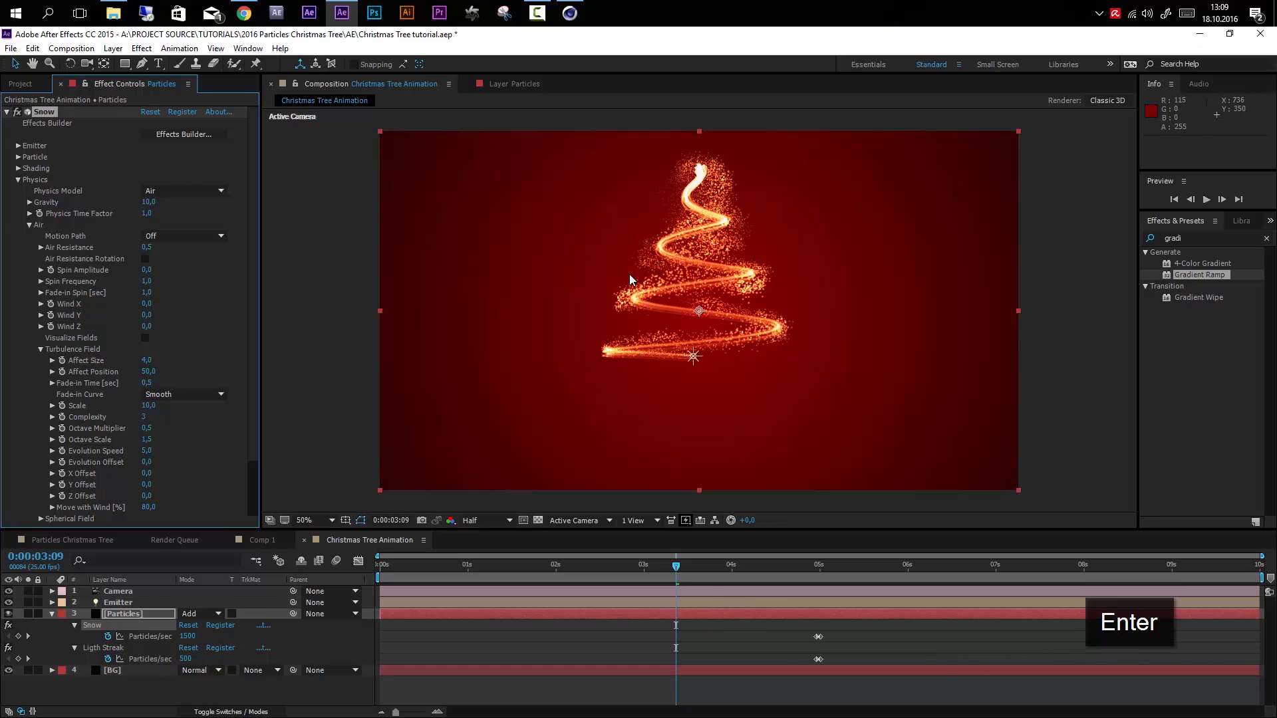
drag(679, 566, 767, 615)
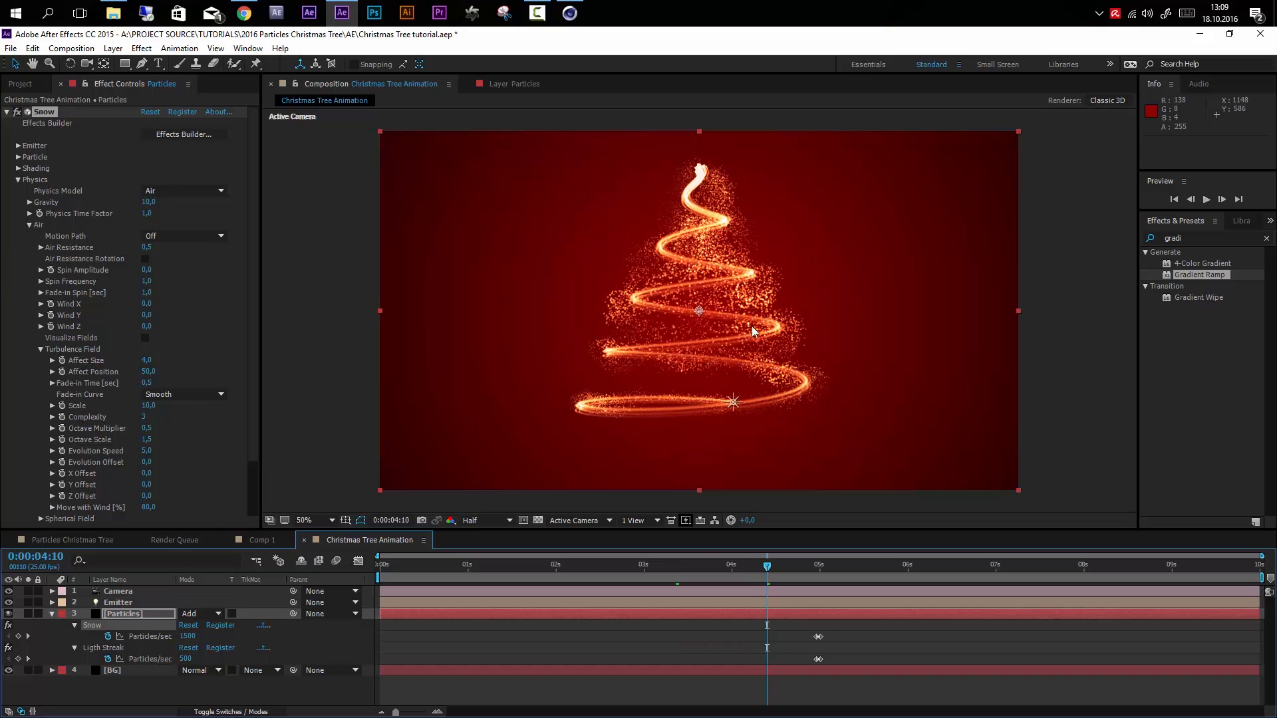
- Collapse Snow's Physics settings, expand its Particle settings and set the particle Size to 0,5
click(19, 179)
click(19, 157)
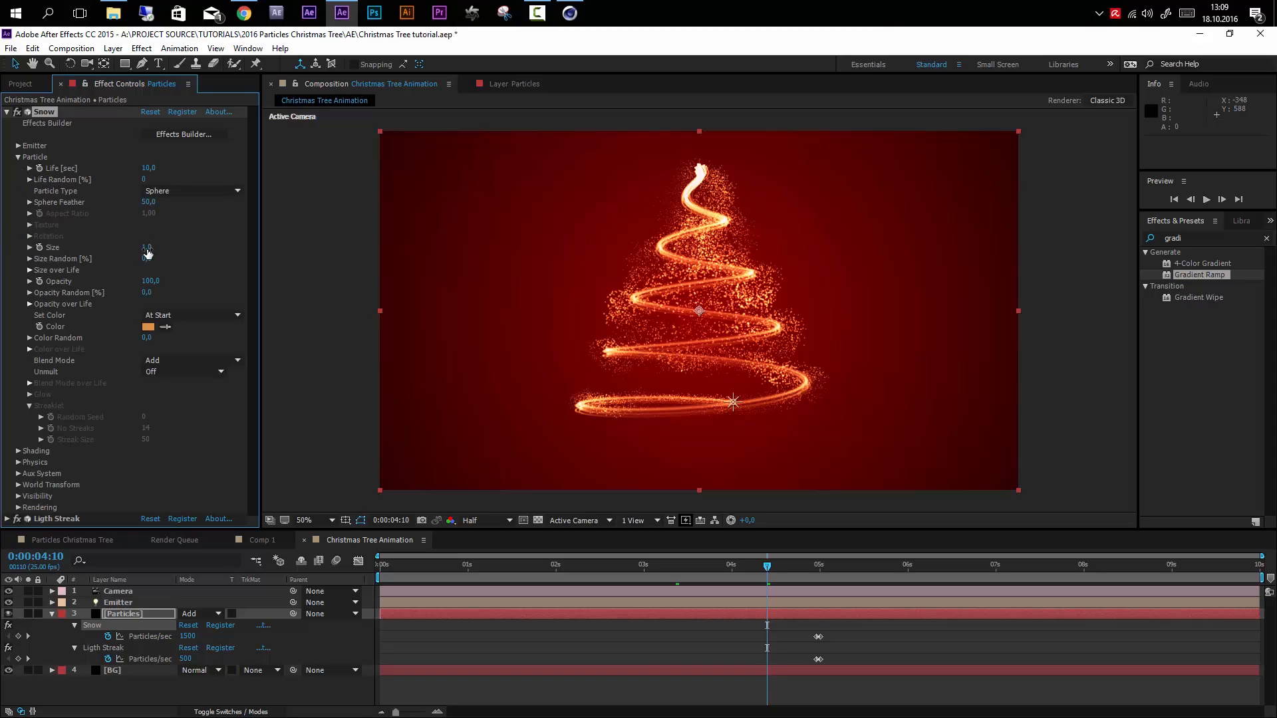
text(0,5)
key(Return)
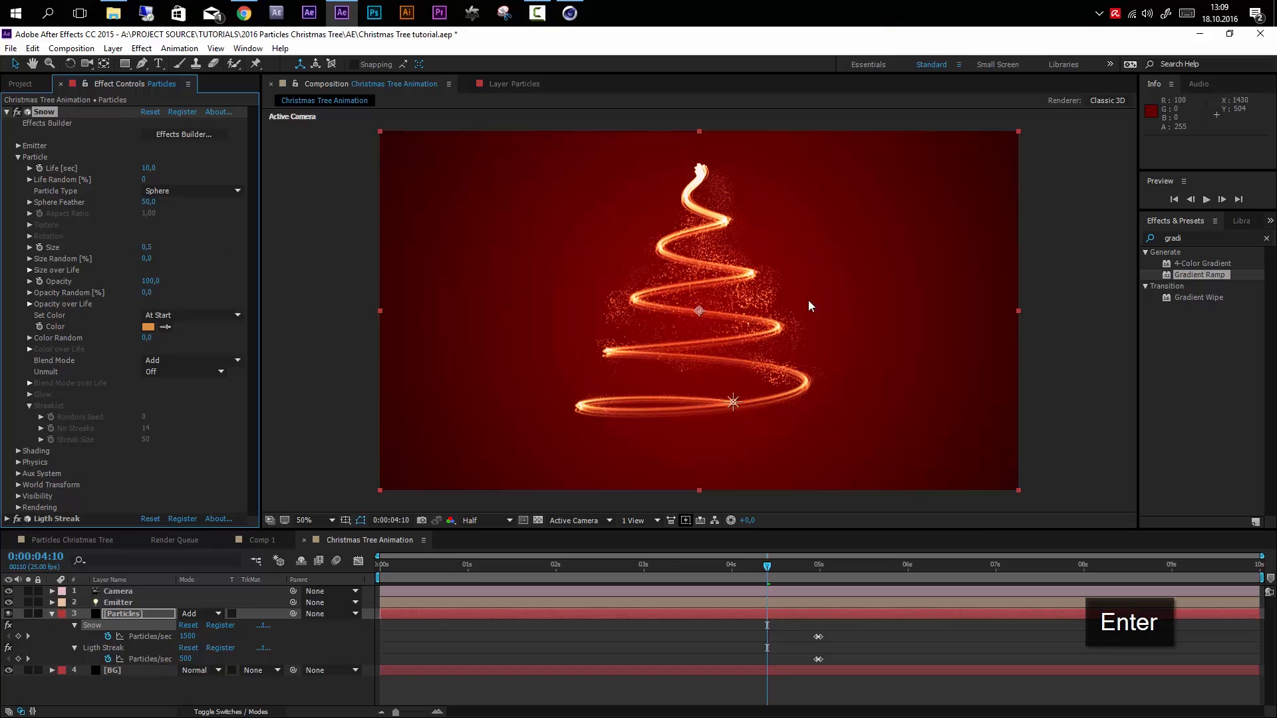
- Set Snow's particle Size to 0,7 and preview the animation
click(147, 248)
text(0,7)
key(Return)
key(space)
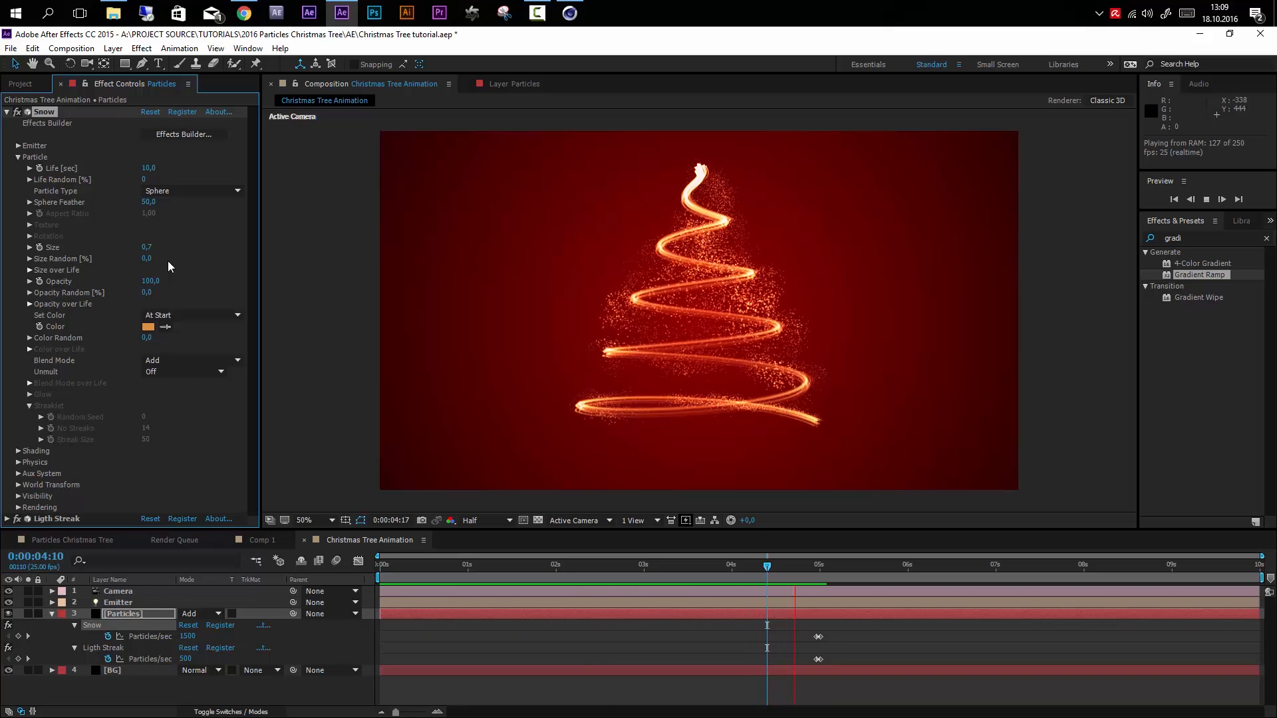
- Stop the preview and set the Snow particles' Life to 5 seconds
key(space)
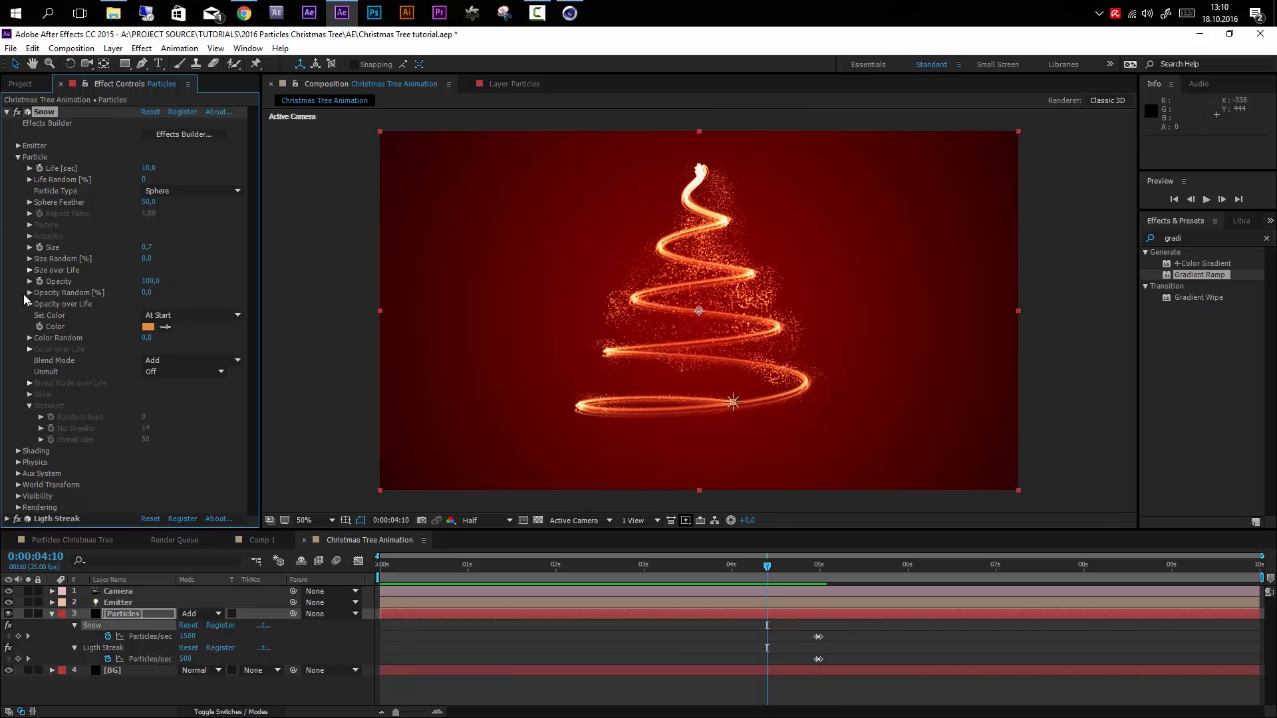
click(149, 169)
text(5)
key(Return)
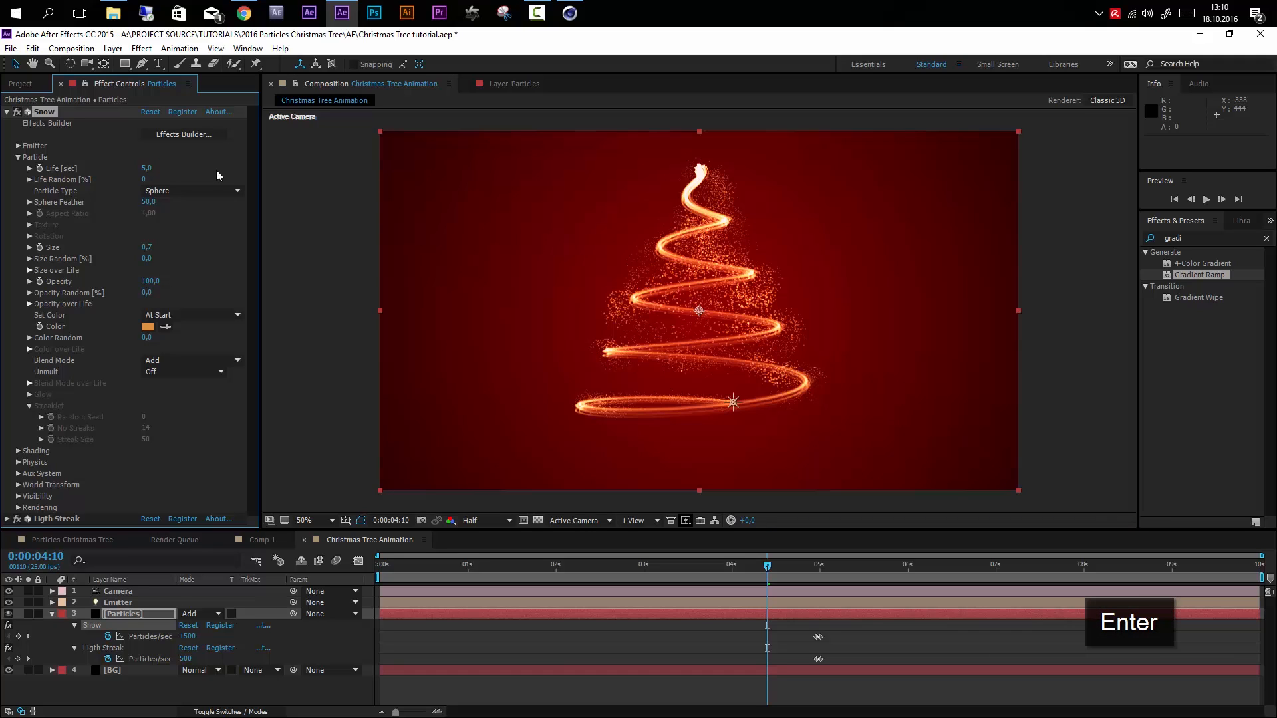
click(145, 171)
click(186, 167)
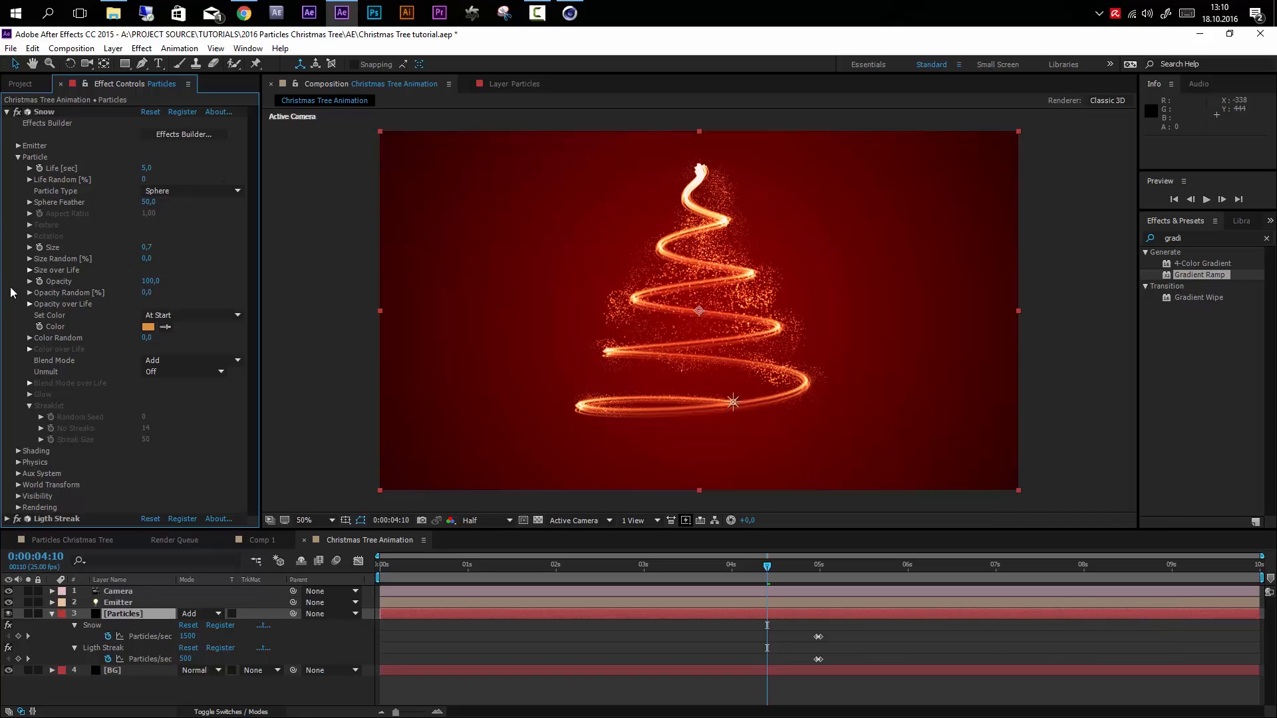
- Apply the linear descending preset to Snow's Size over Life curve and preview the animation
click(30, 271)
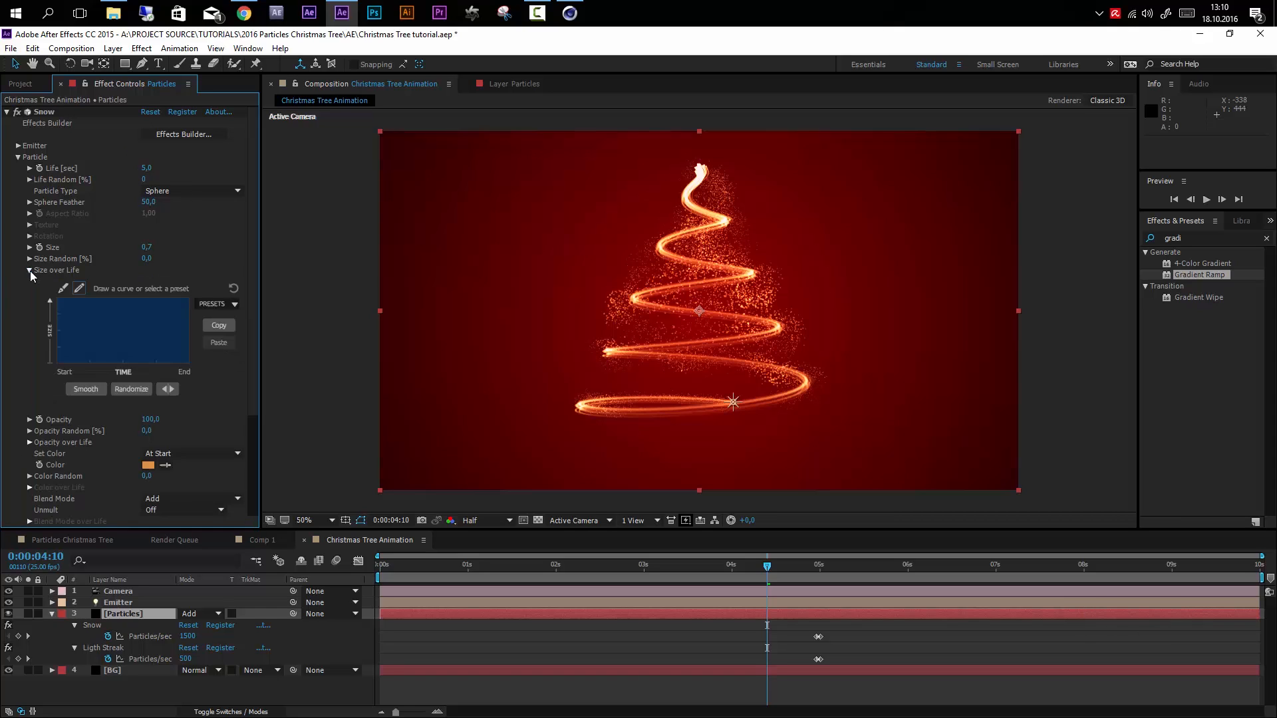
click(212, 304)
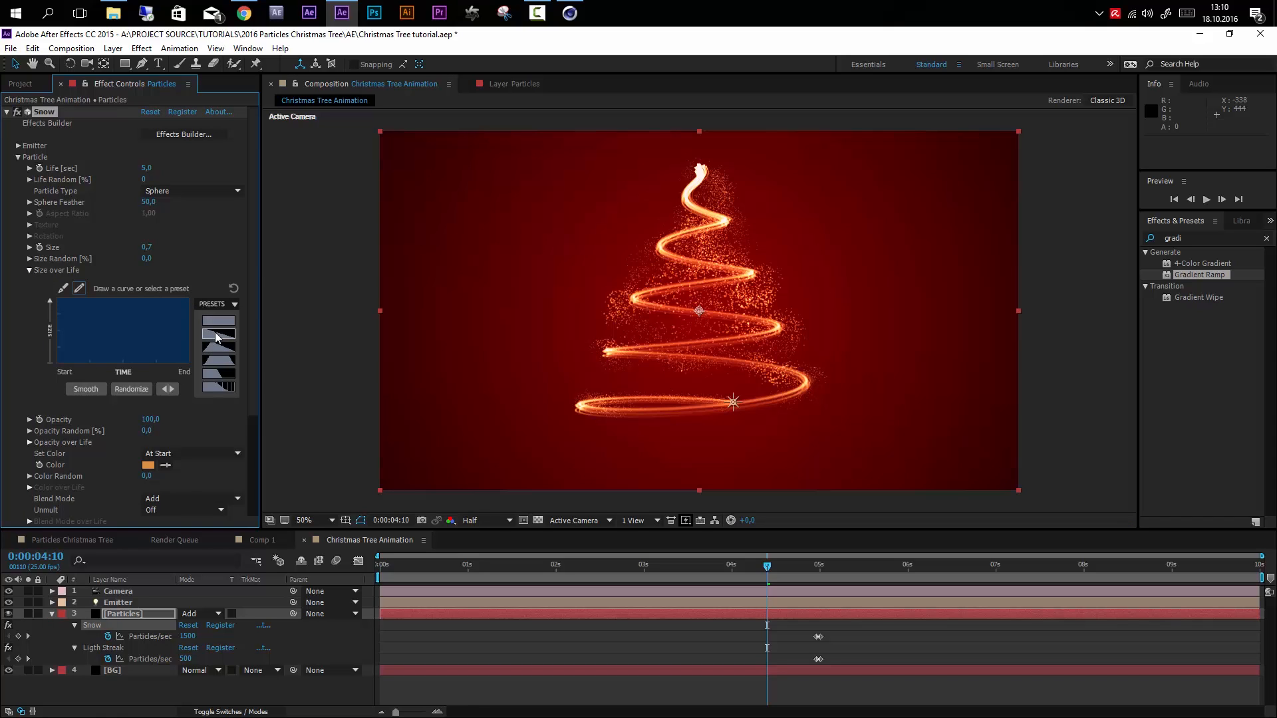
click(215, 337)
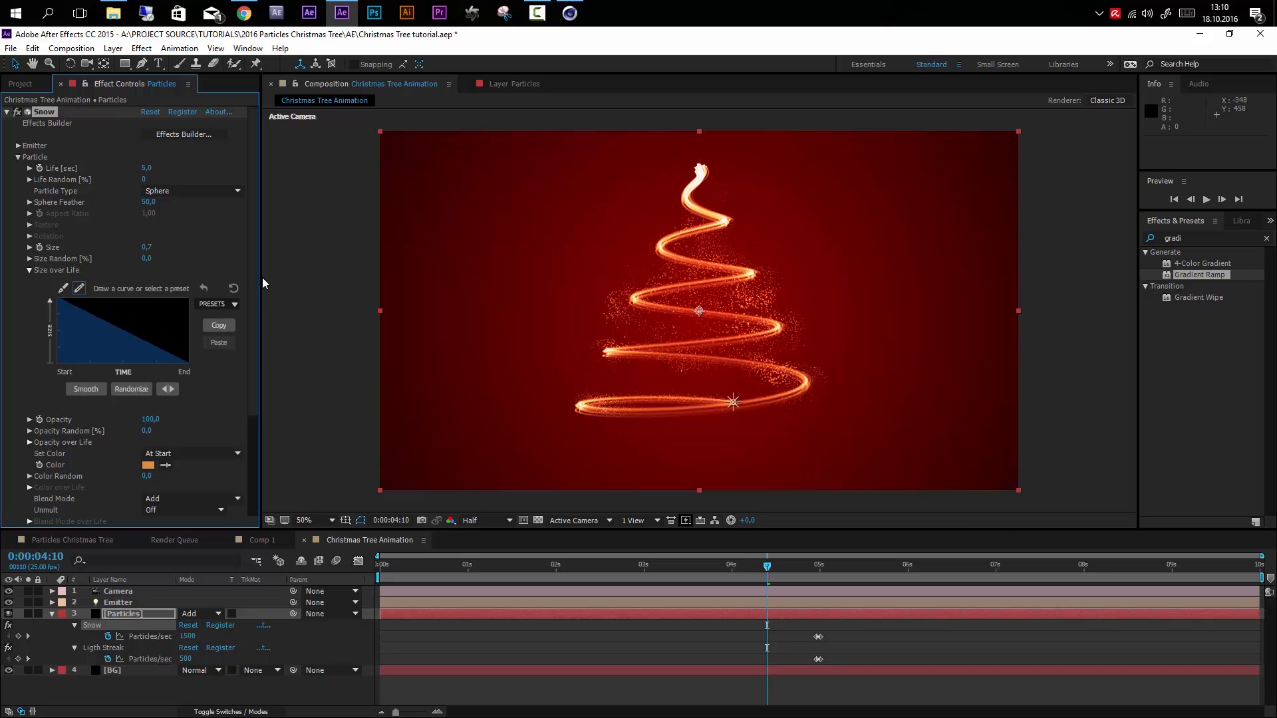
key(space)
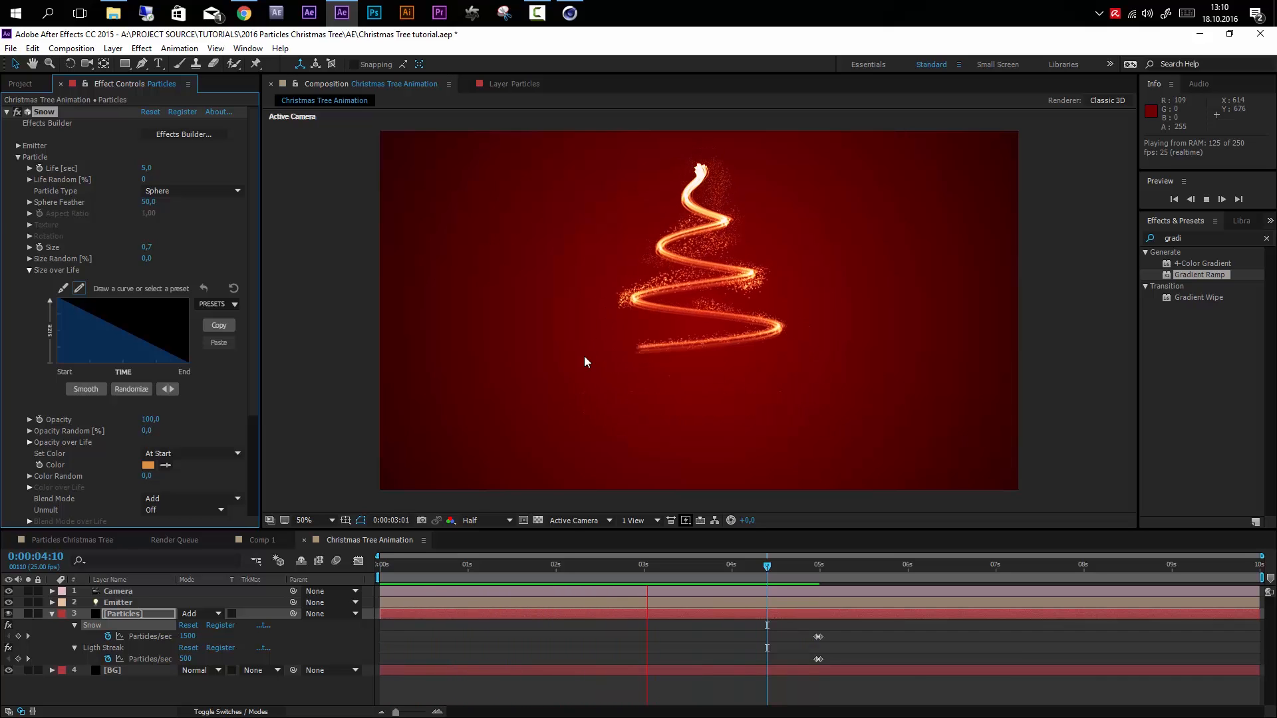
- Set the Snow effect's particle color to light orange FFCE9E and move to 0:00:03:02 in the timeline
key(space)
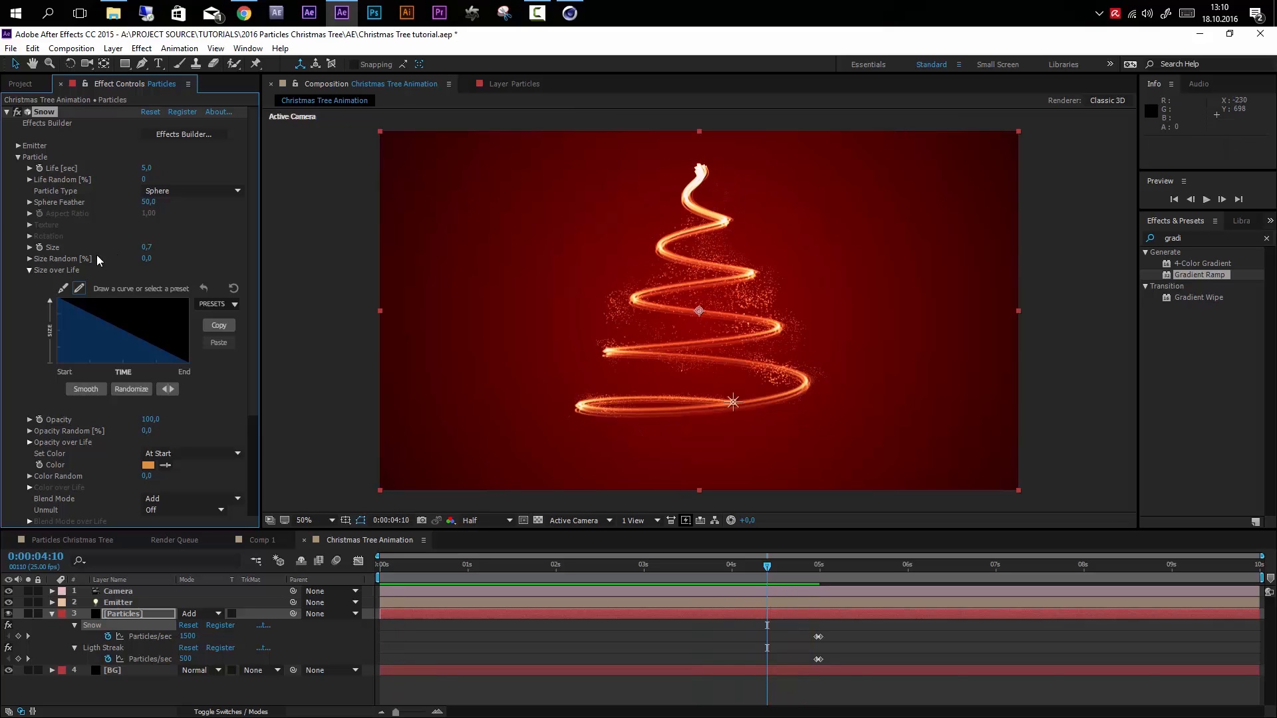
click(29, 269)
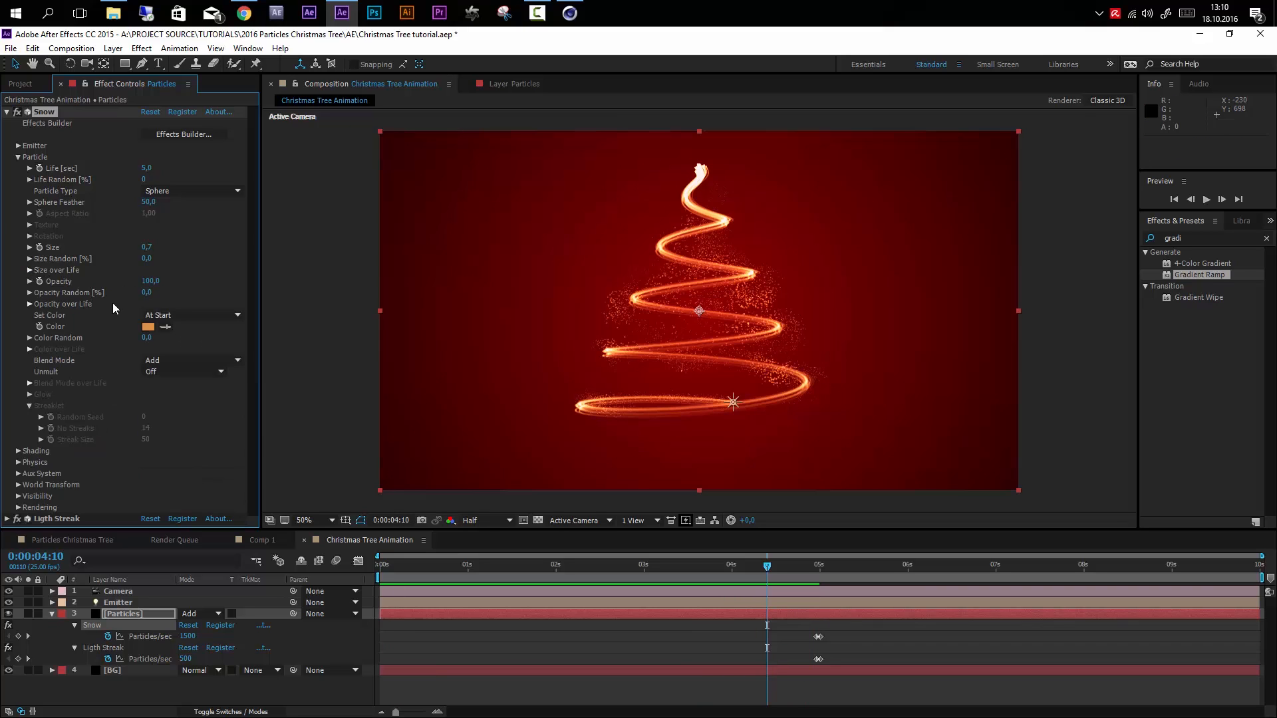
click(148, 326)
drag(117, 138, 82, 110)
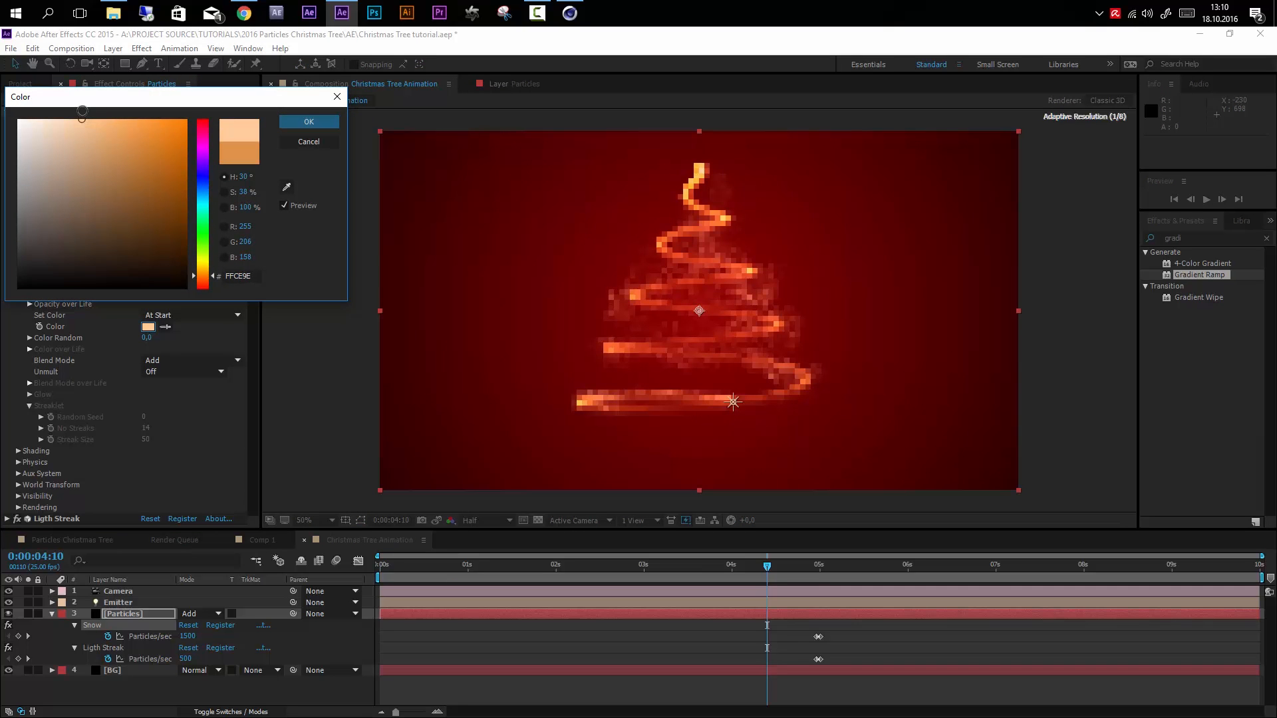
click(308, 121)
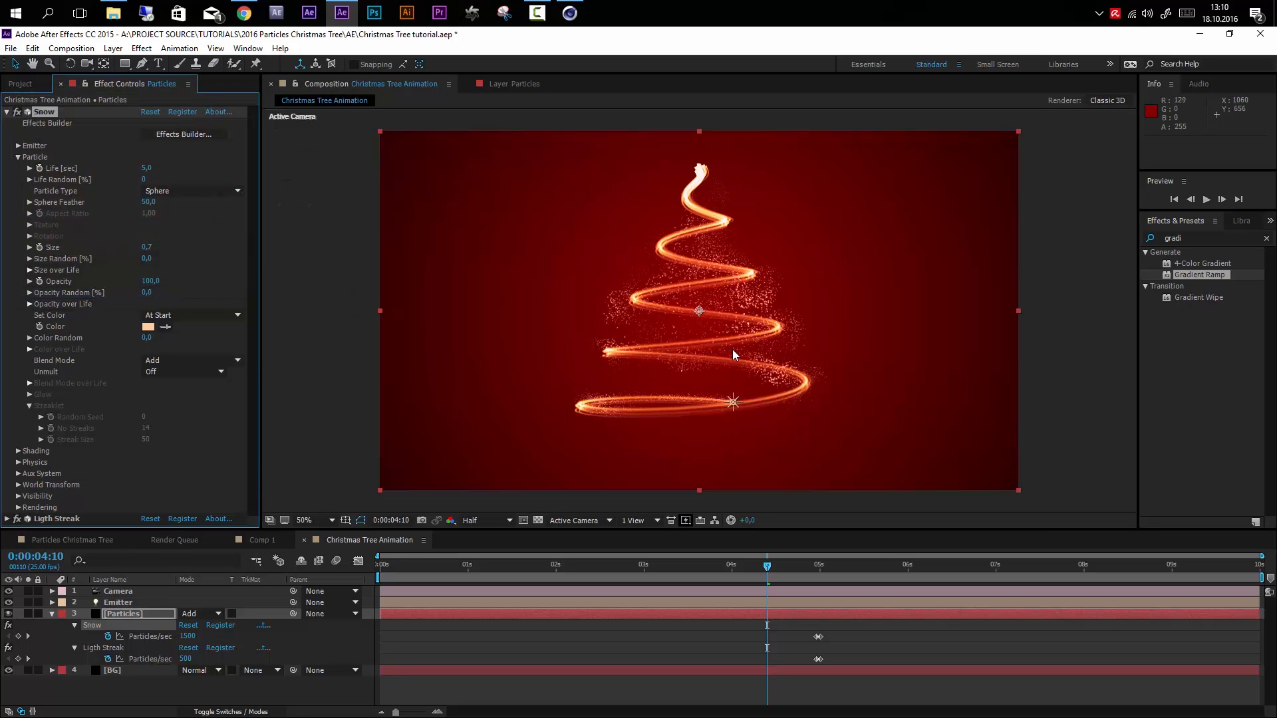
click(652, 569)
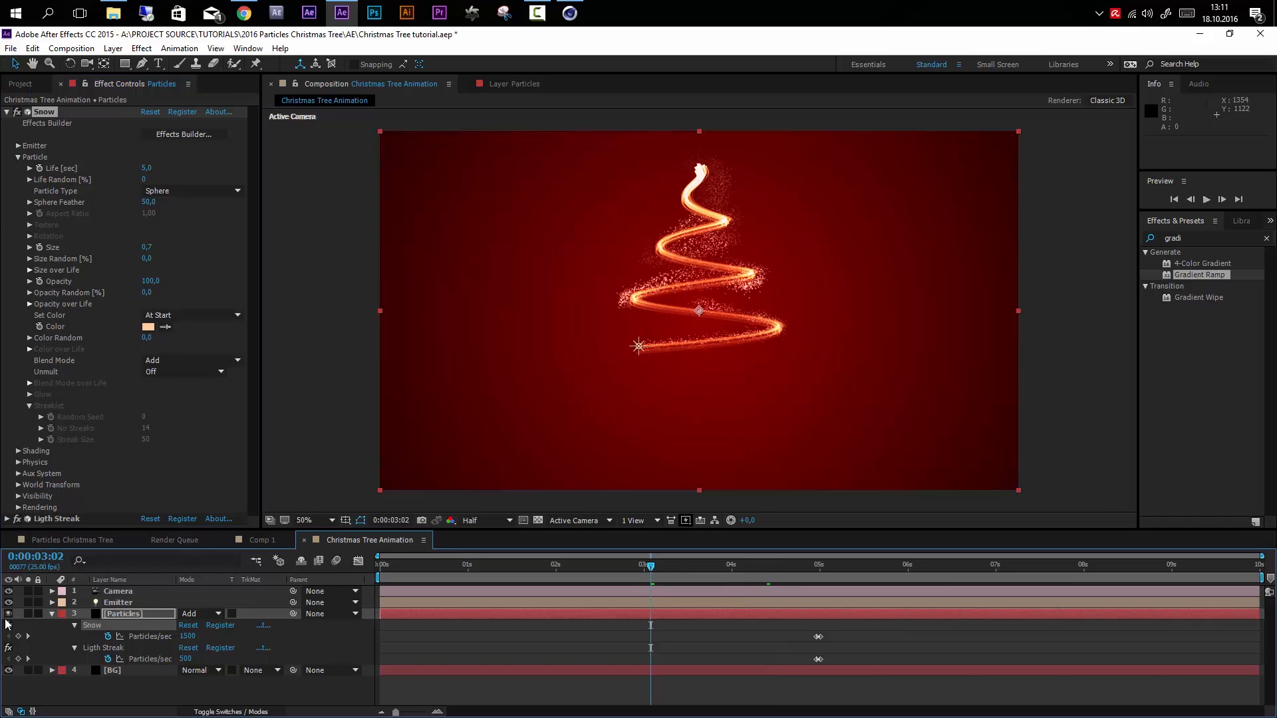
- Duplicate the Snow effect on the Particles layer and rename the copy Stars
click(52, 614)
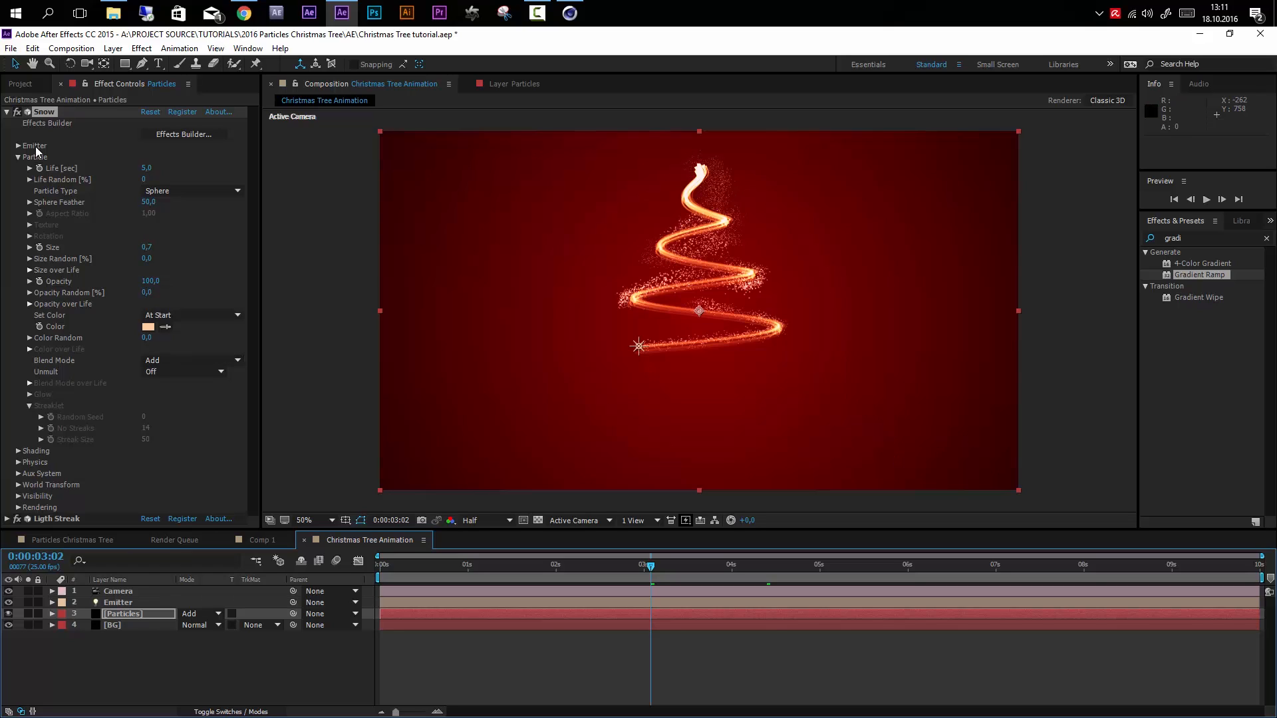
click(18, 157)
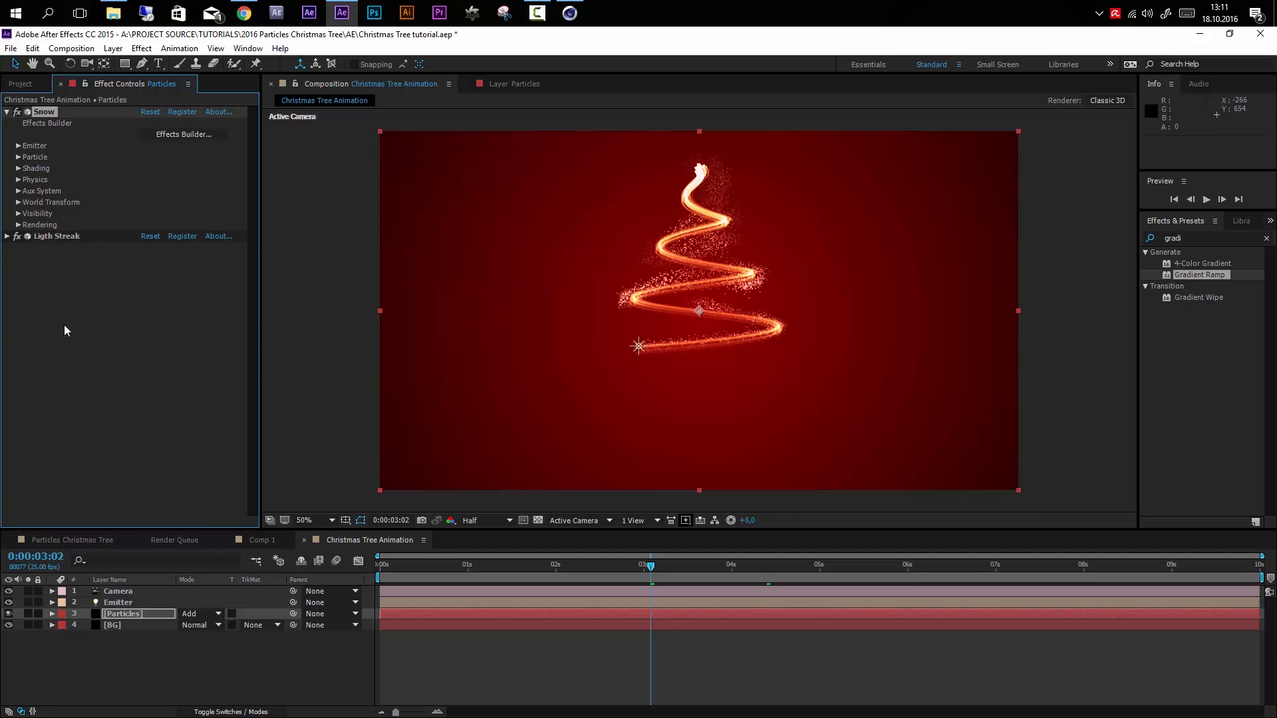
click(5, 113)
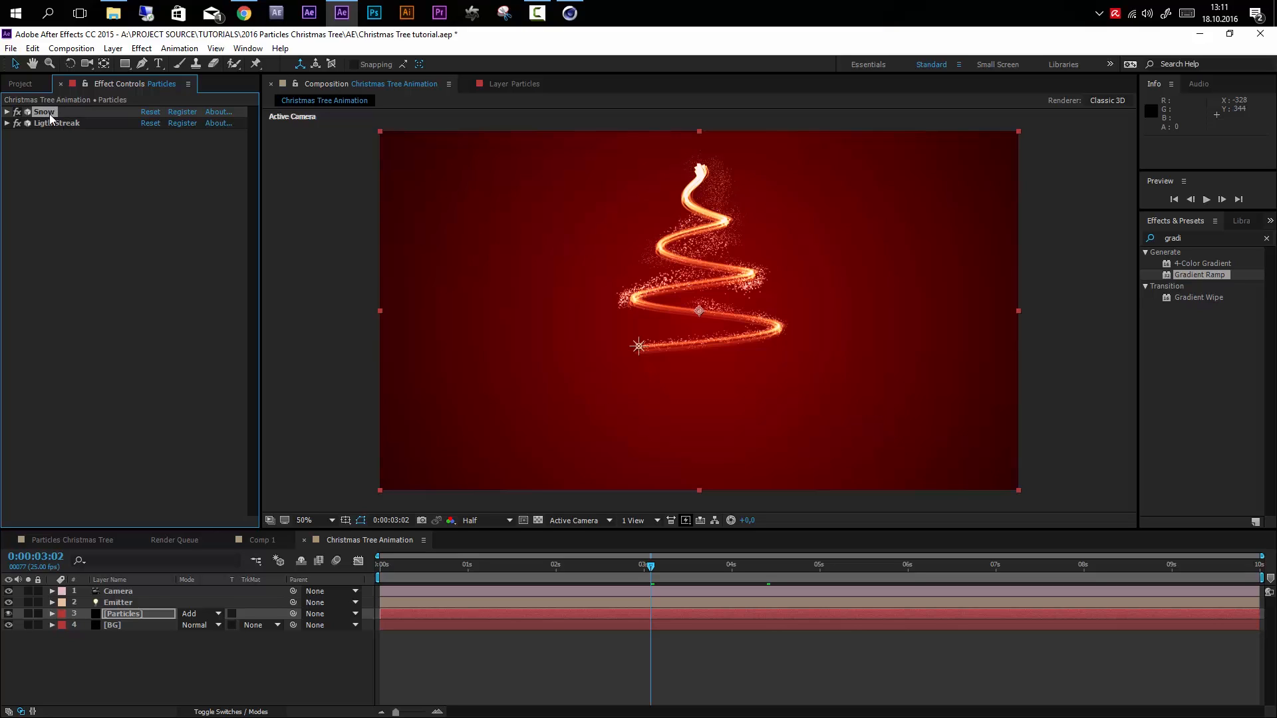
key(ctrl+d)
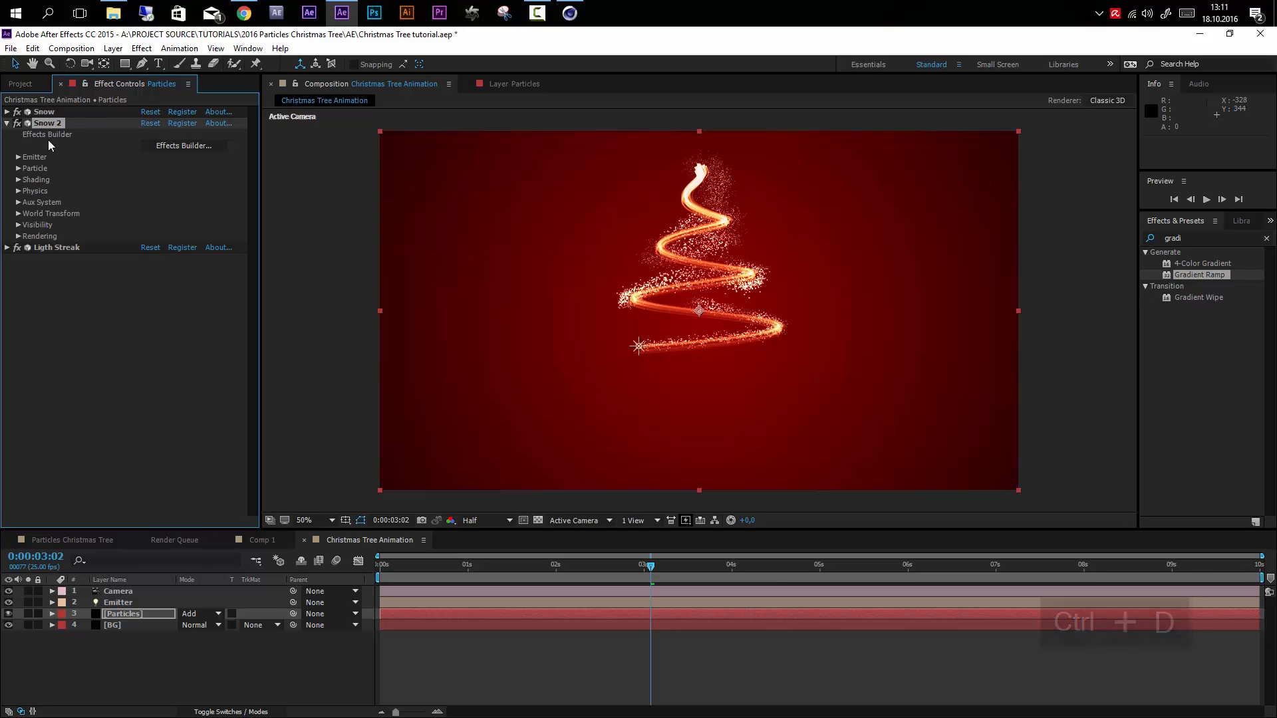
key(Return)
text(Stars)
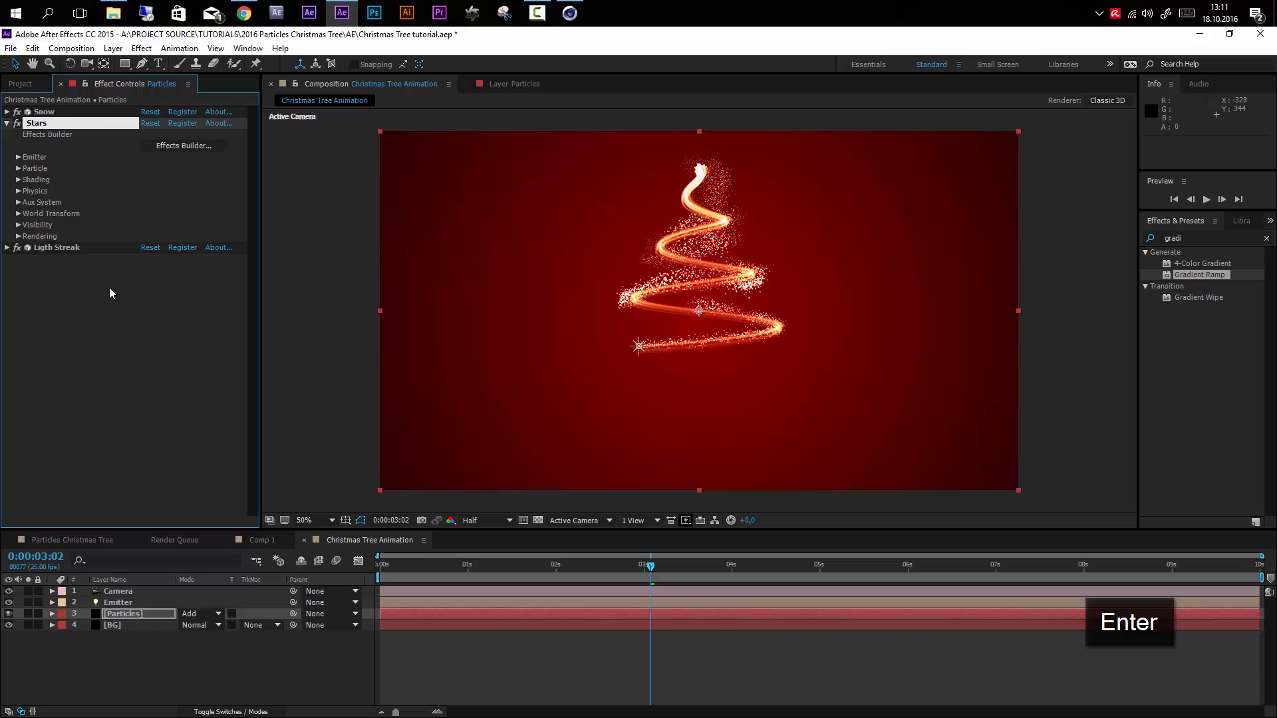
key(Return)
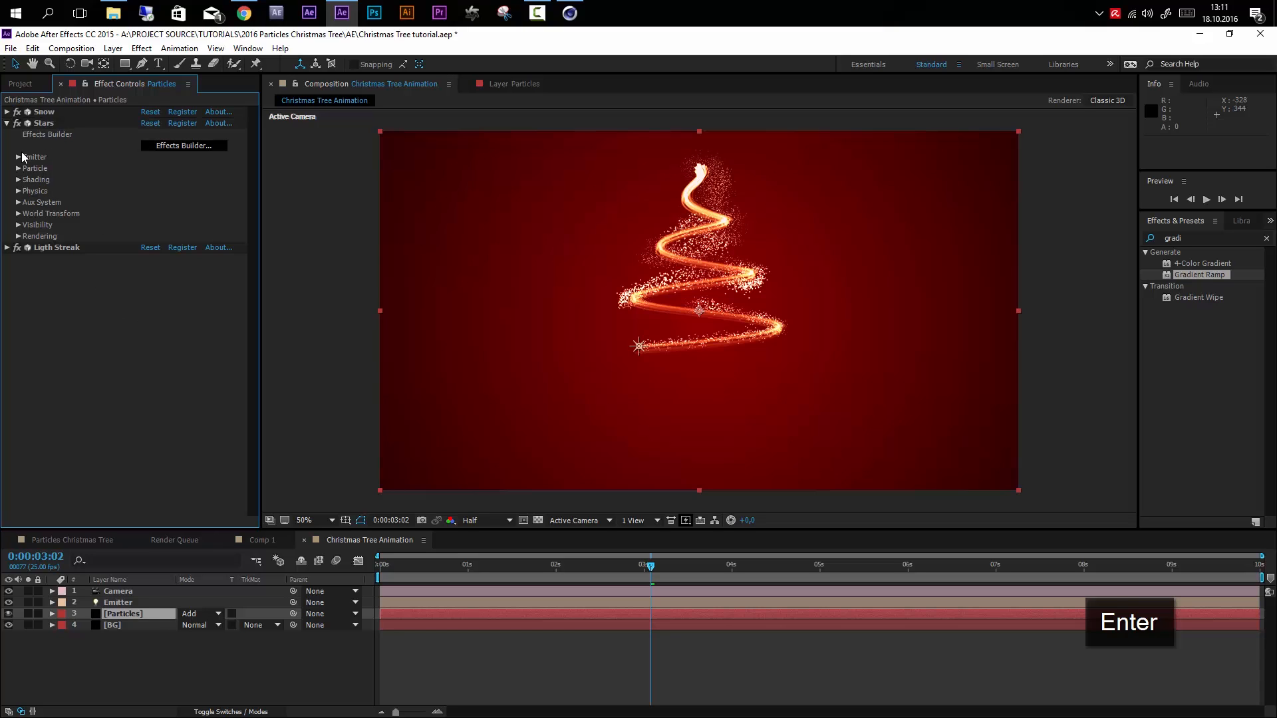
- Set the Stars effect's Particles/sec to 50 at its keyframe at 0:00:04:24
click(149, 614)
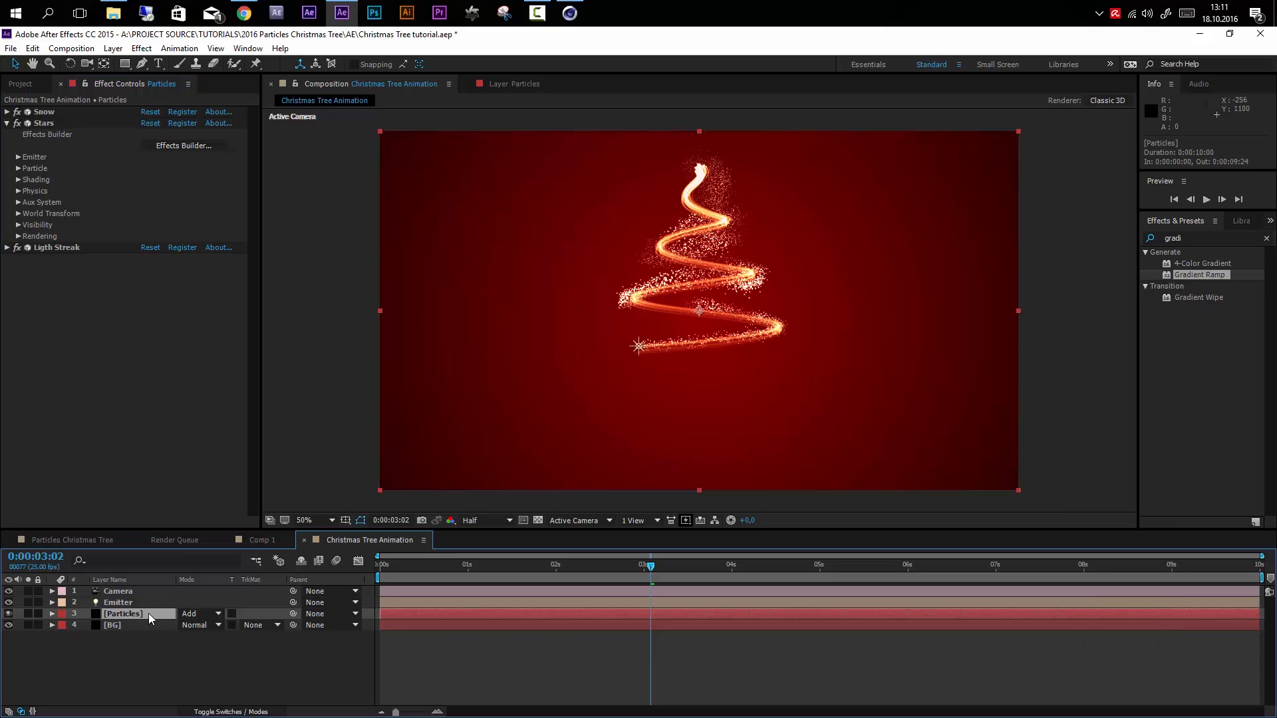
key(u)
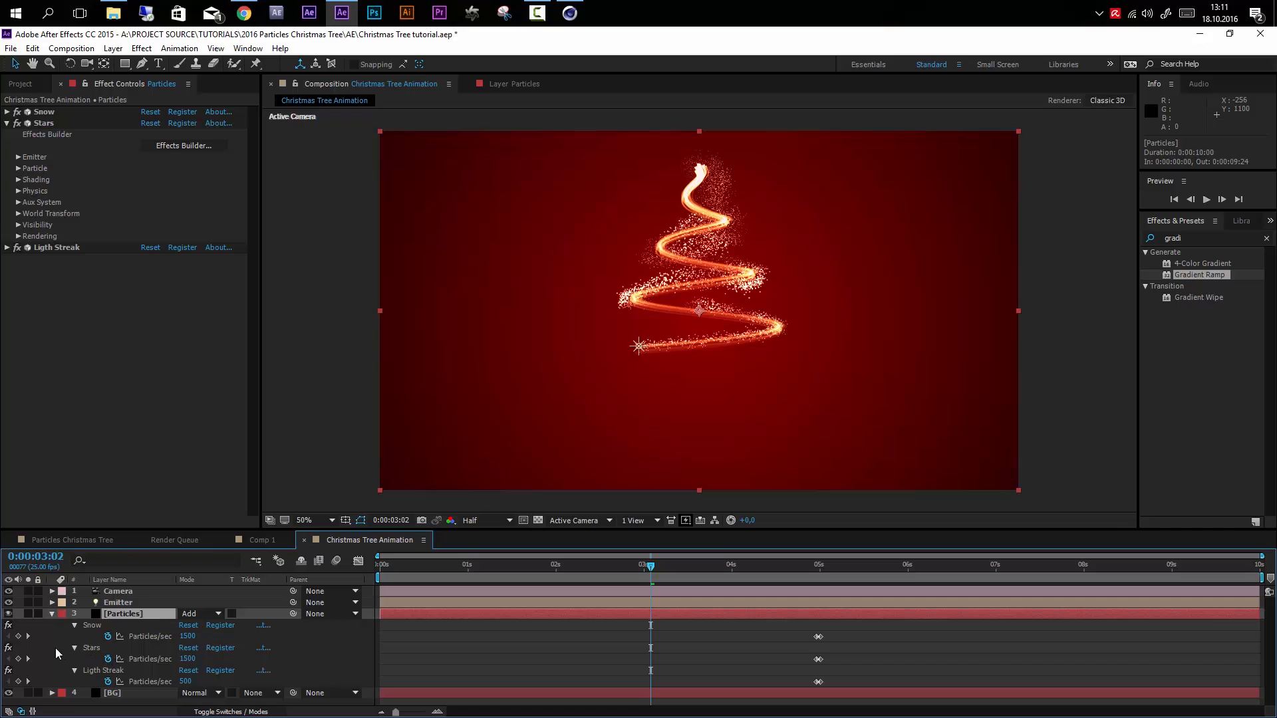
click(28, 658)
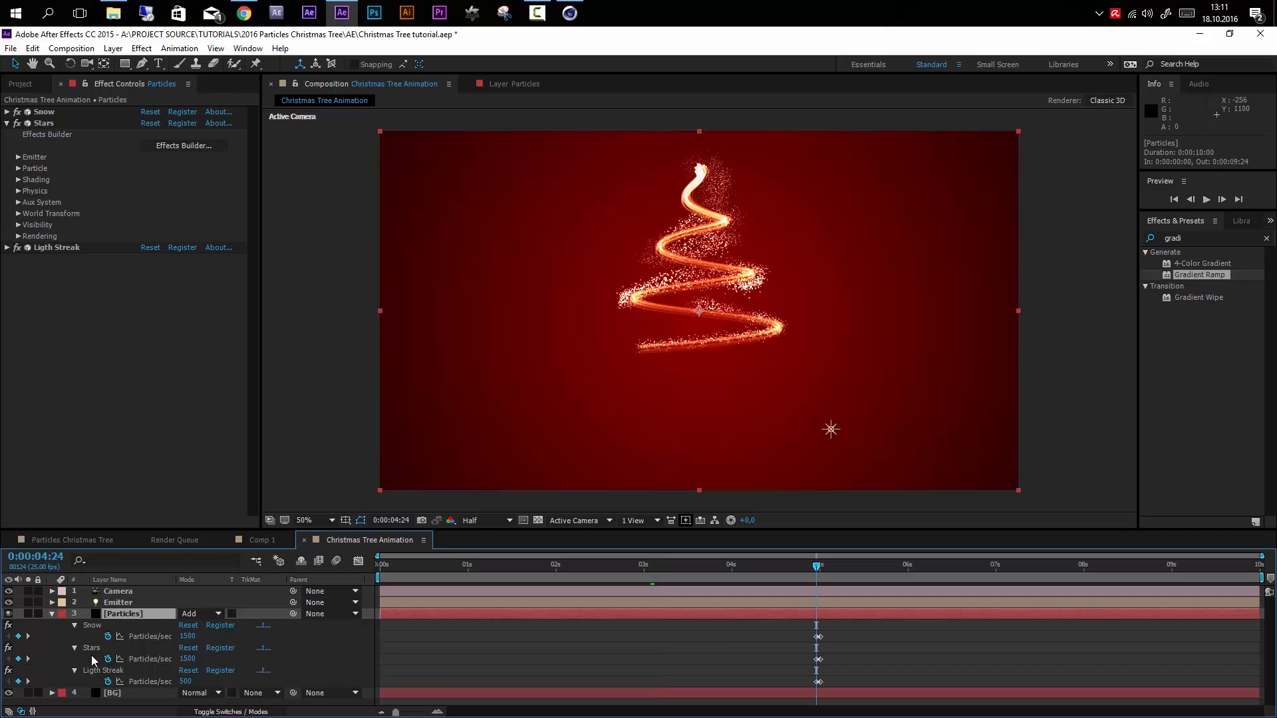
click(189, 659)
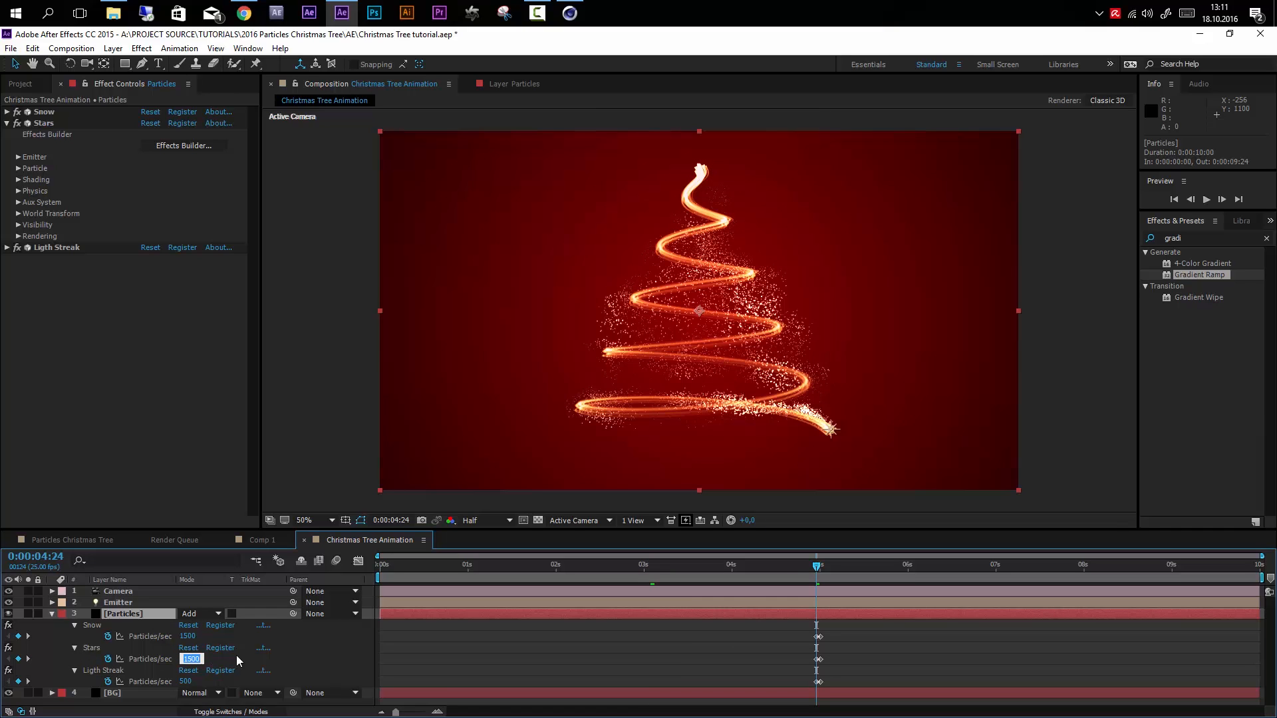
text(50)
key(Return)
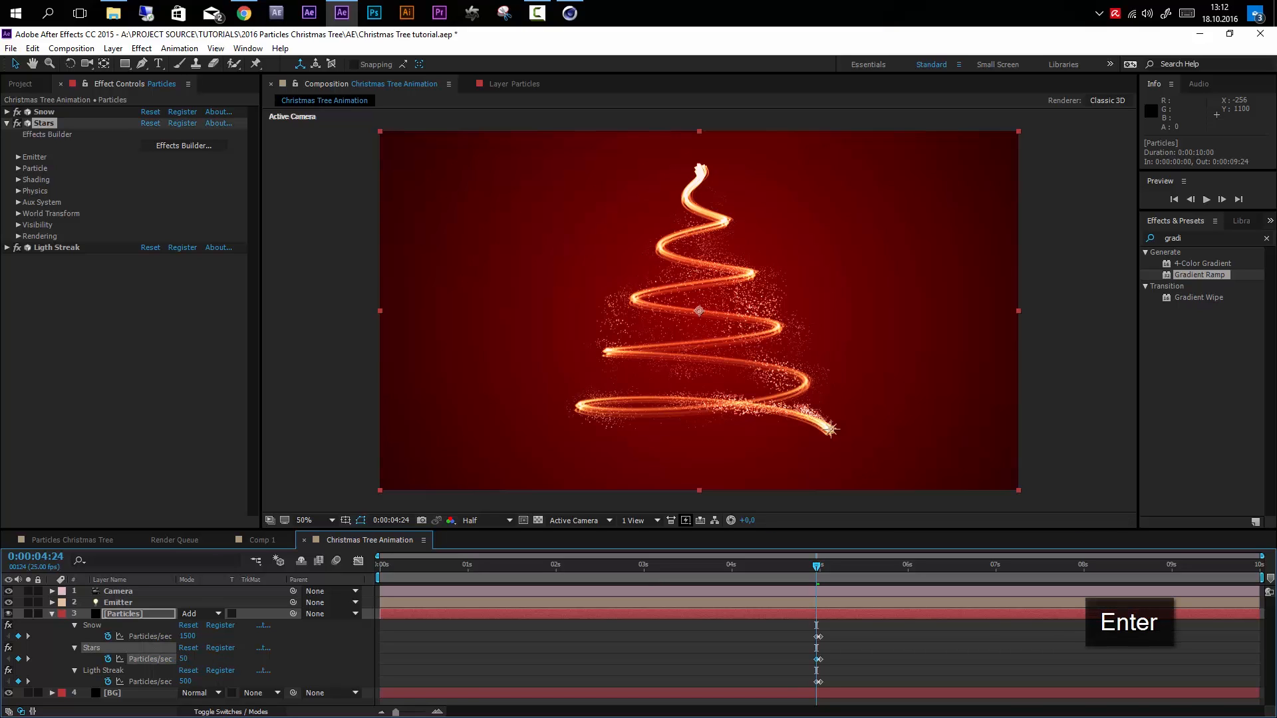
click(8, 123)
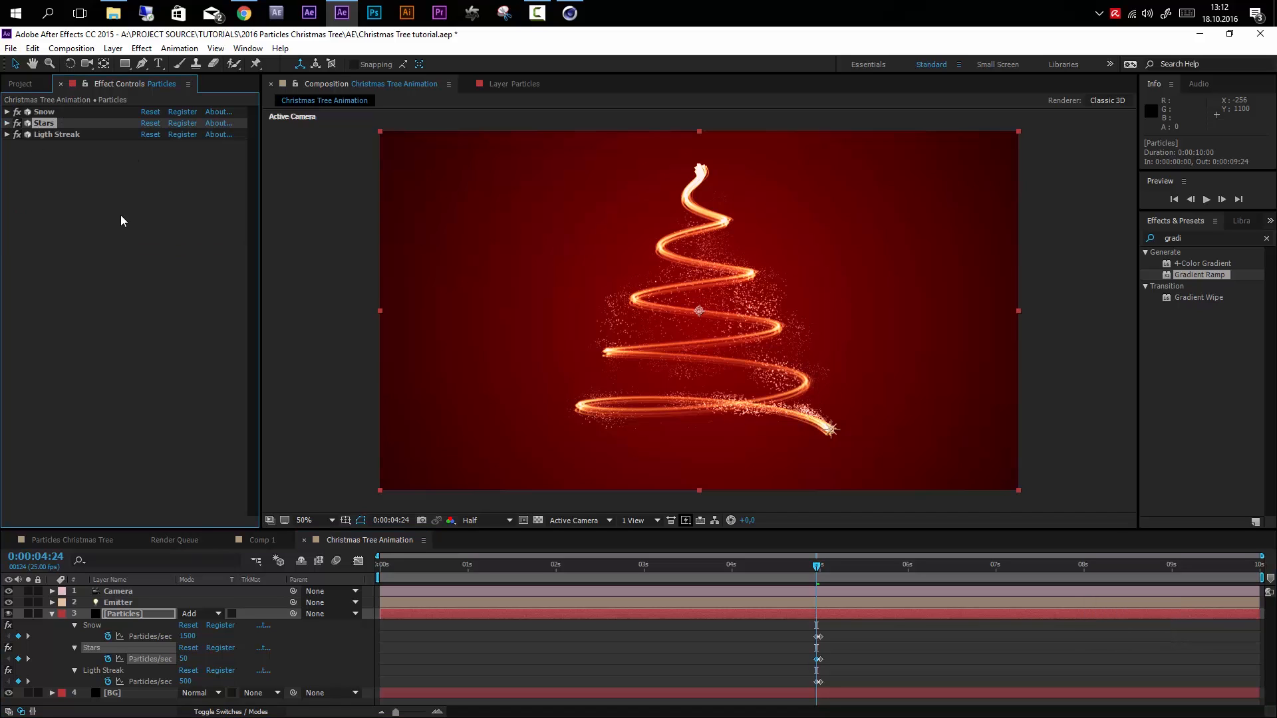
click(52, 614)
- Start a new composition with a width and height of 50 px
click(72, 48)
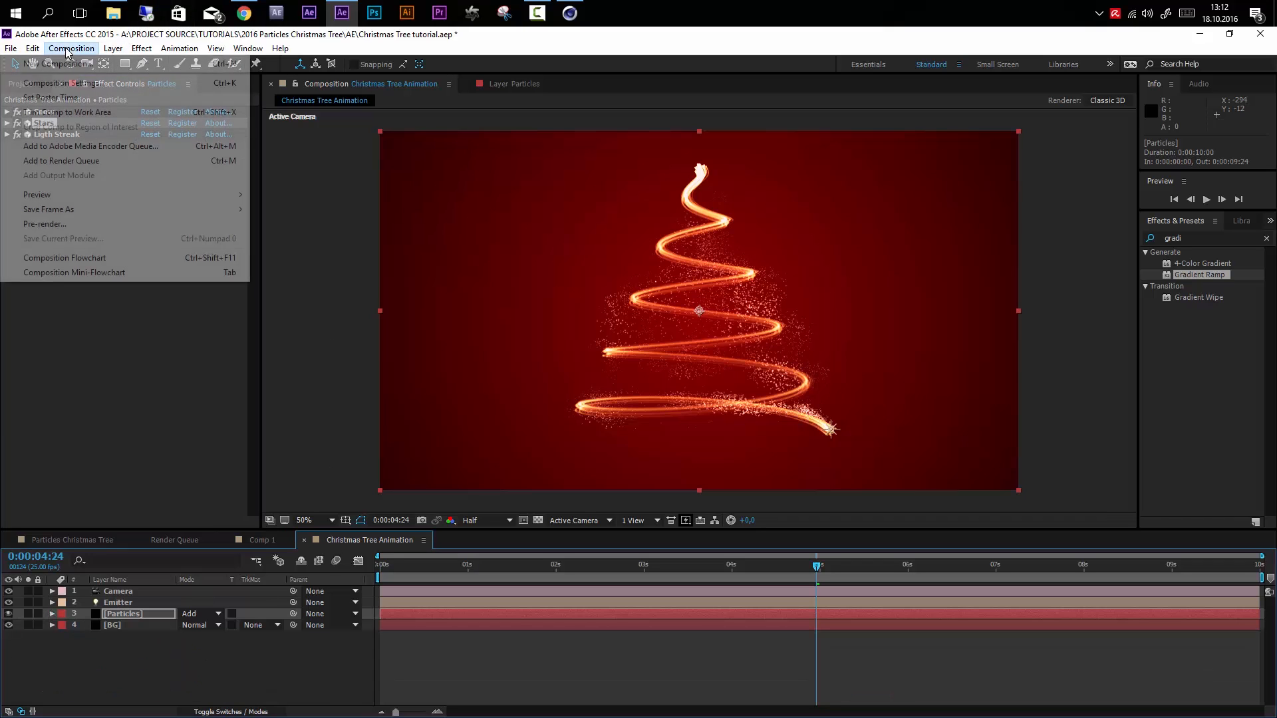
click(73, 64)
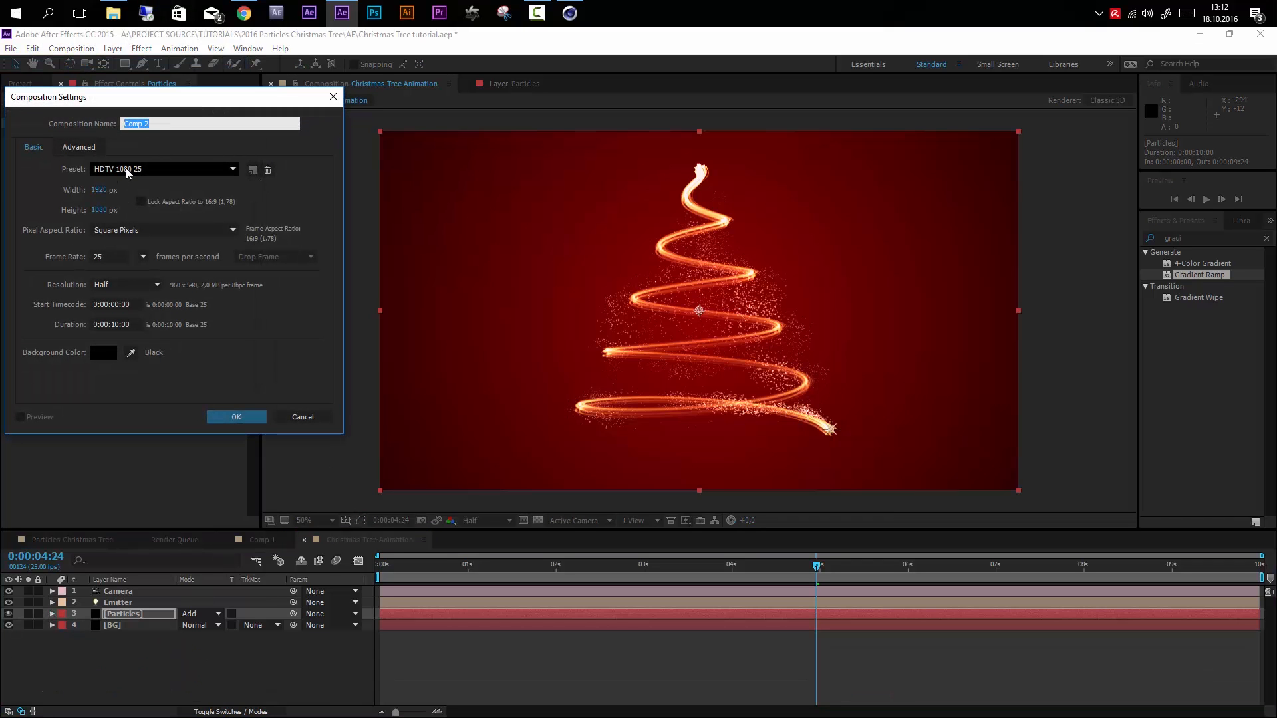
click(100, 191)
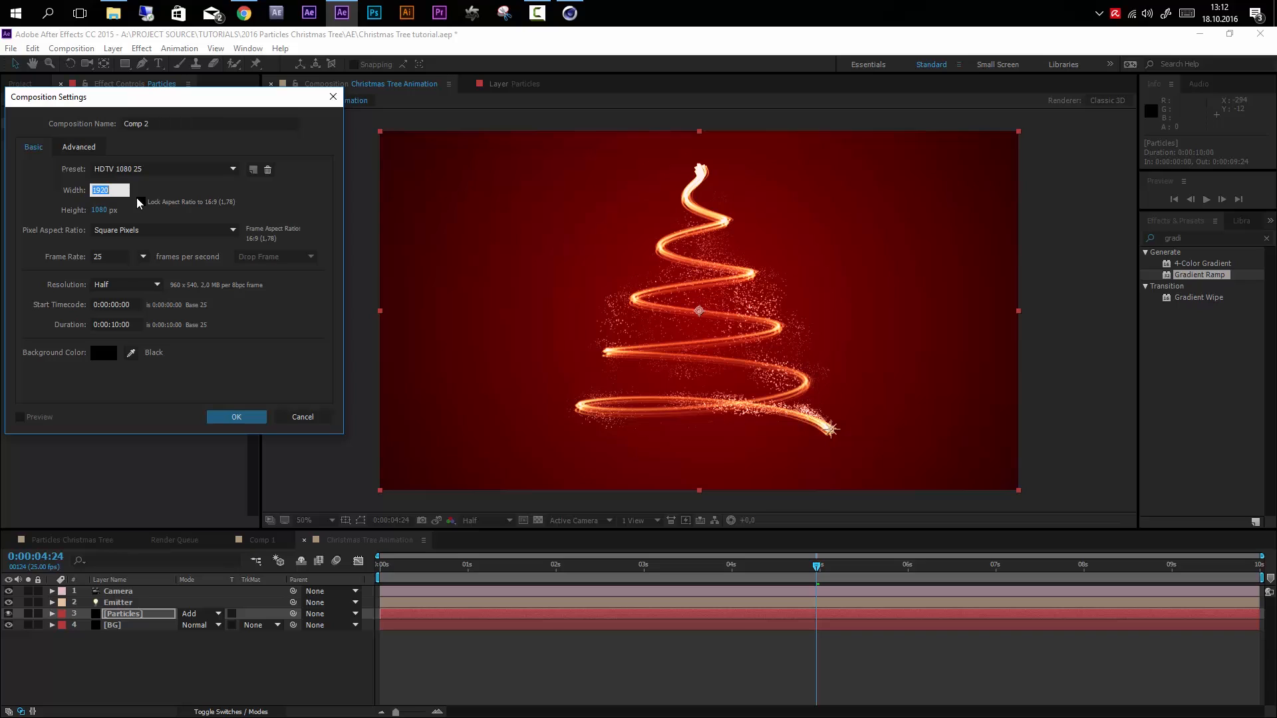
text(50)
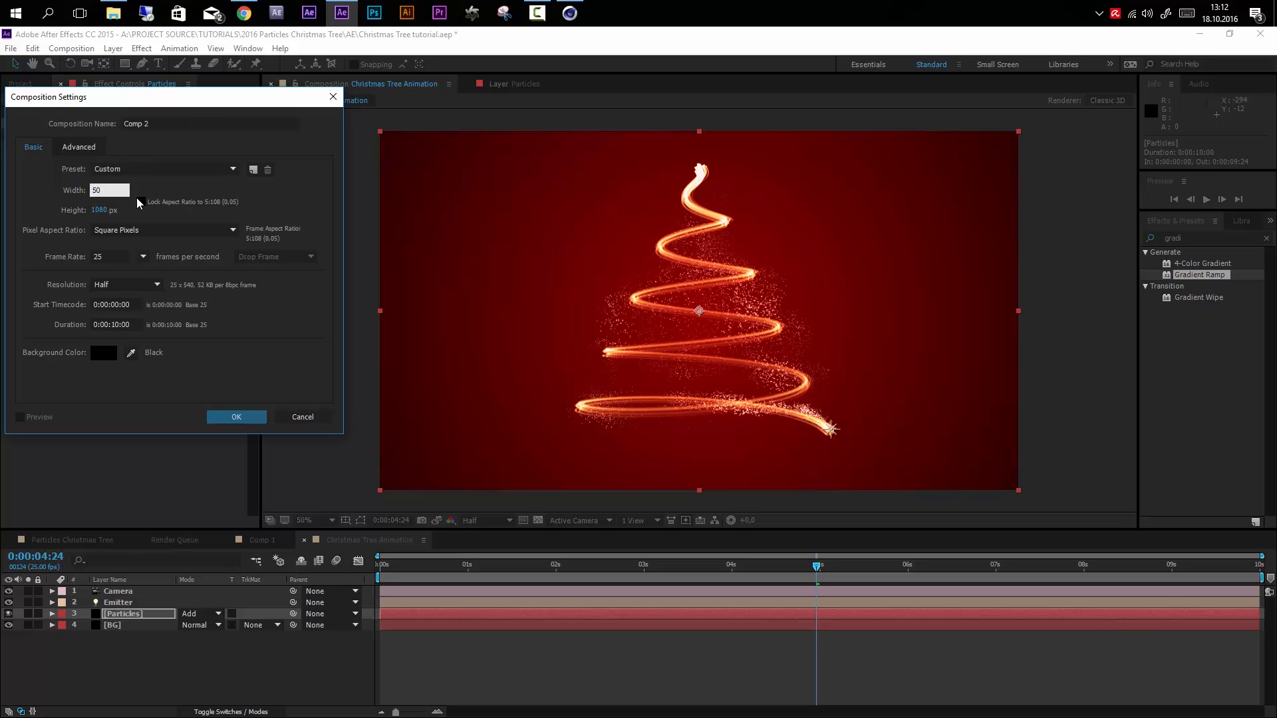
key(Tab)
text(50)
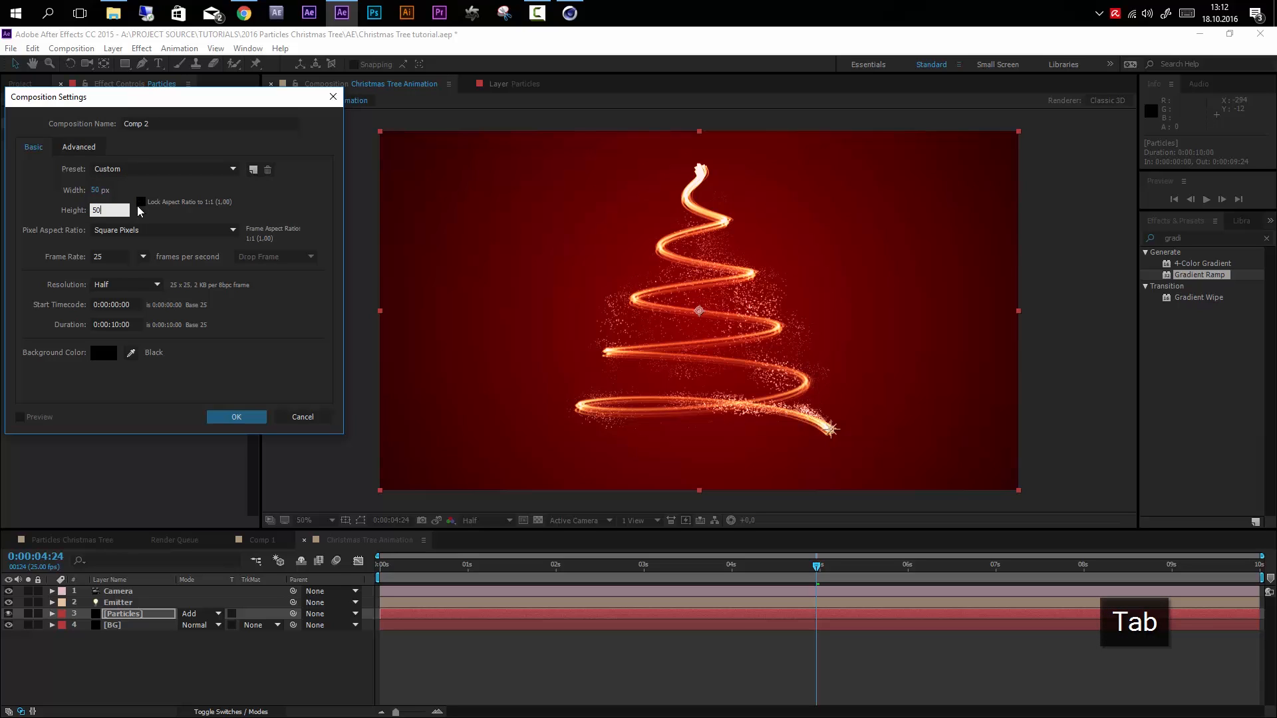
- Give the new composition a duration of 3 frames and the name Stars Particles, and create it
drag(135, 324, 114, 324)
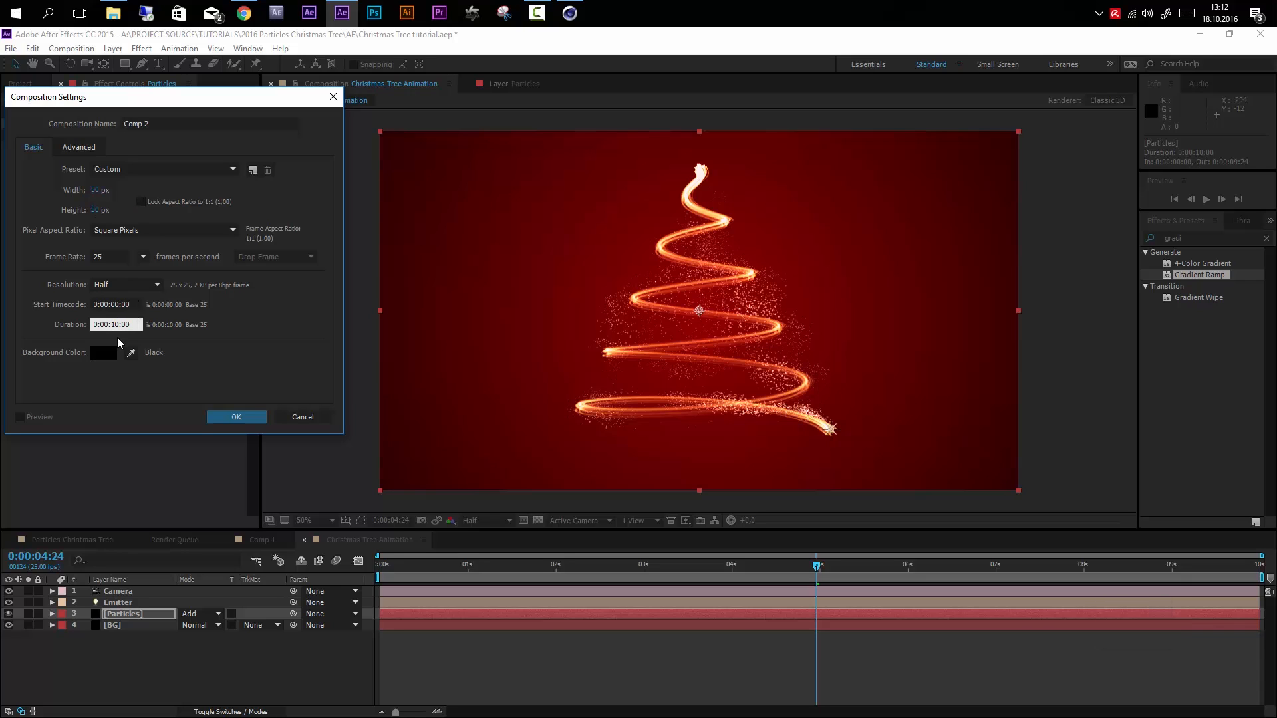
key(BackSpace)
text(3)
click(168, 123)
text(Stars Partic)
text(les)
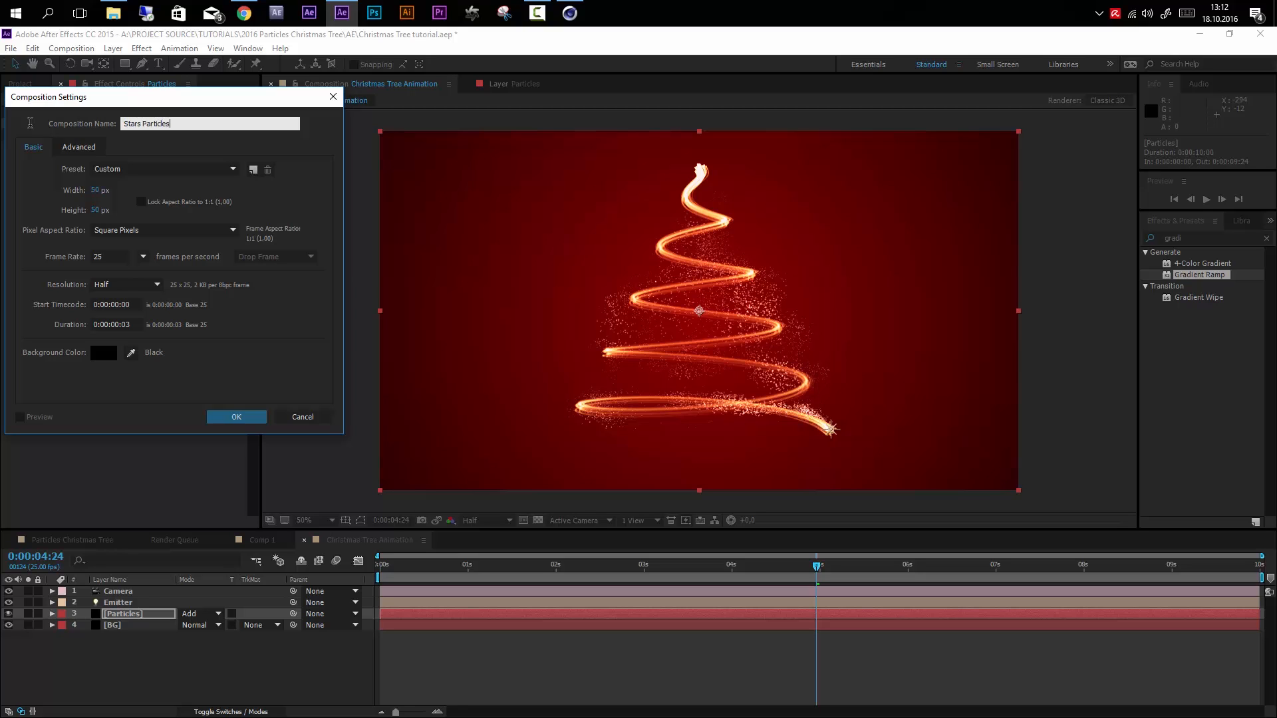
click(265, 425)
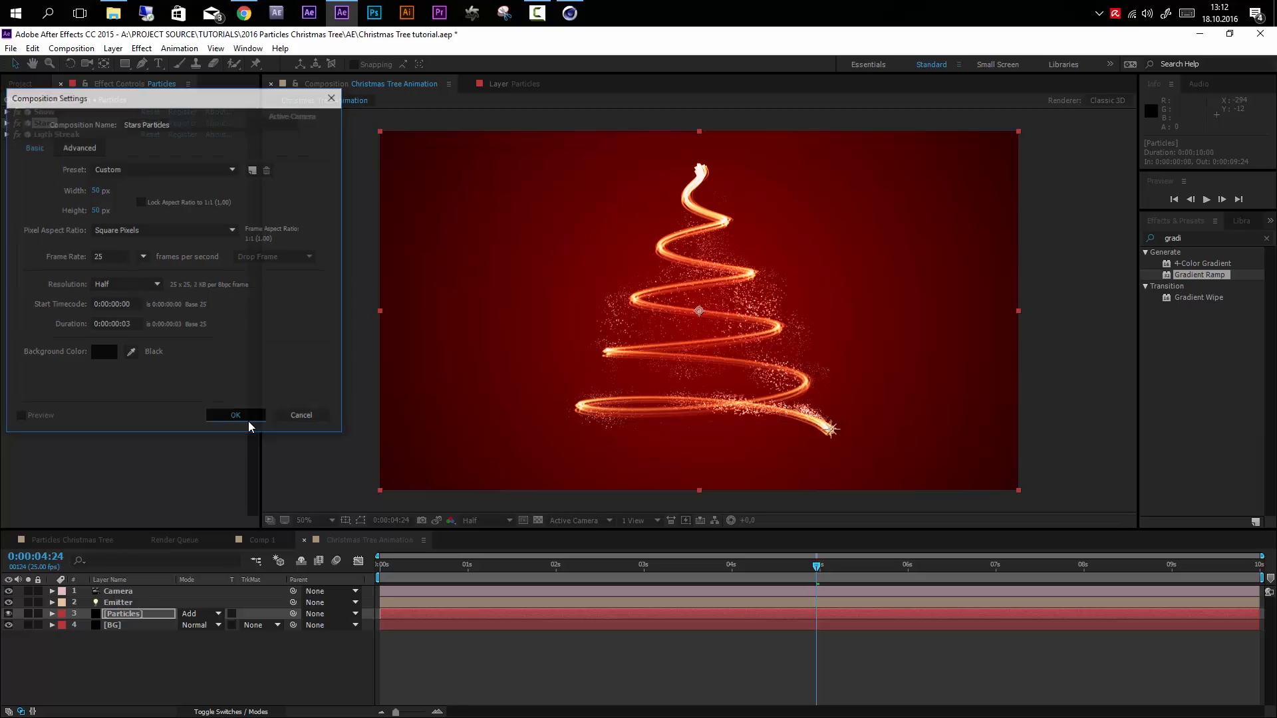
- Draw a white five-pointed star filling the Stars Particles composition with the Star tool, and set the preview resolution to Full
click(733, 381)
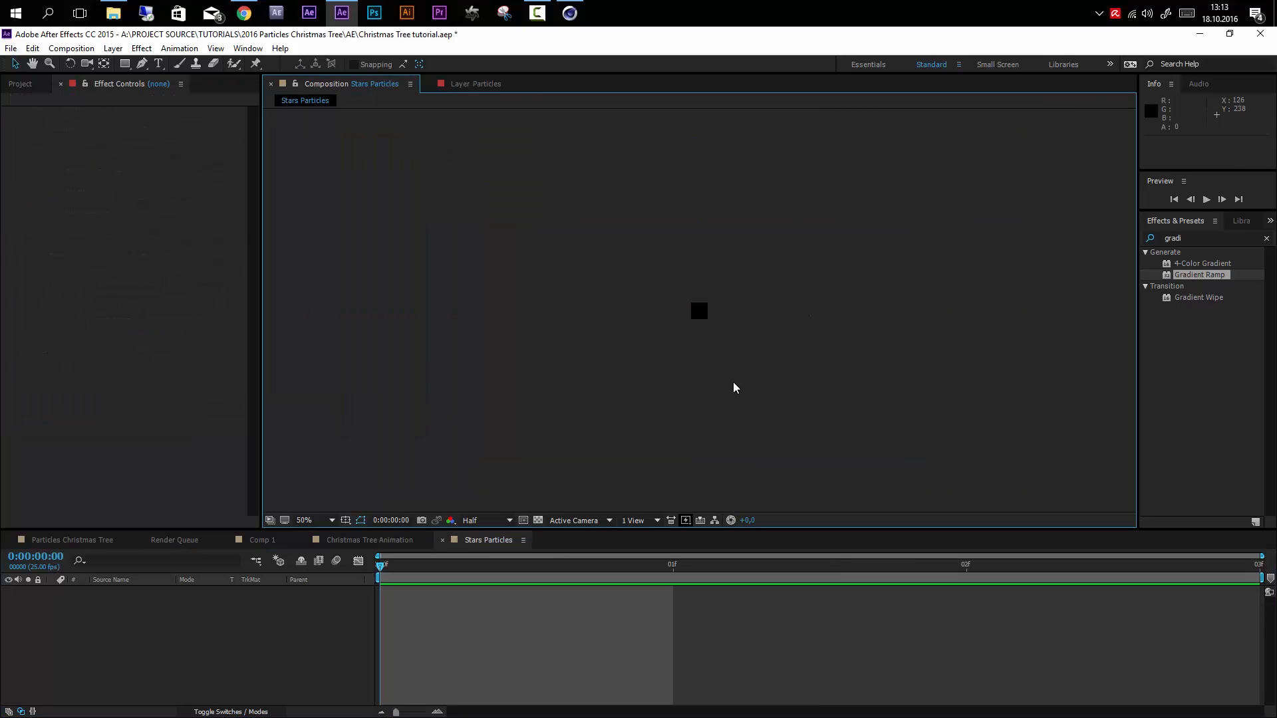
scroll(733, 382, up, 3)
scroll(733, 381, down, 1)
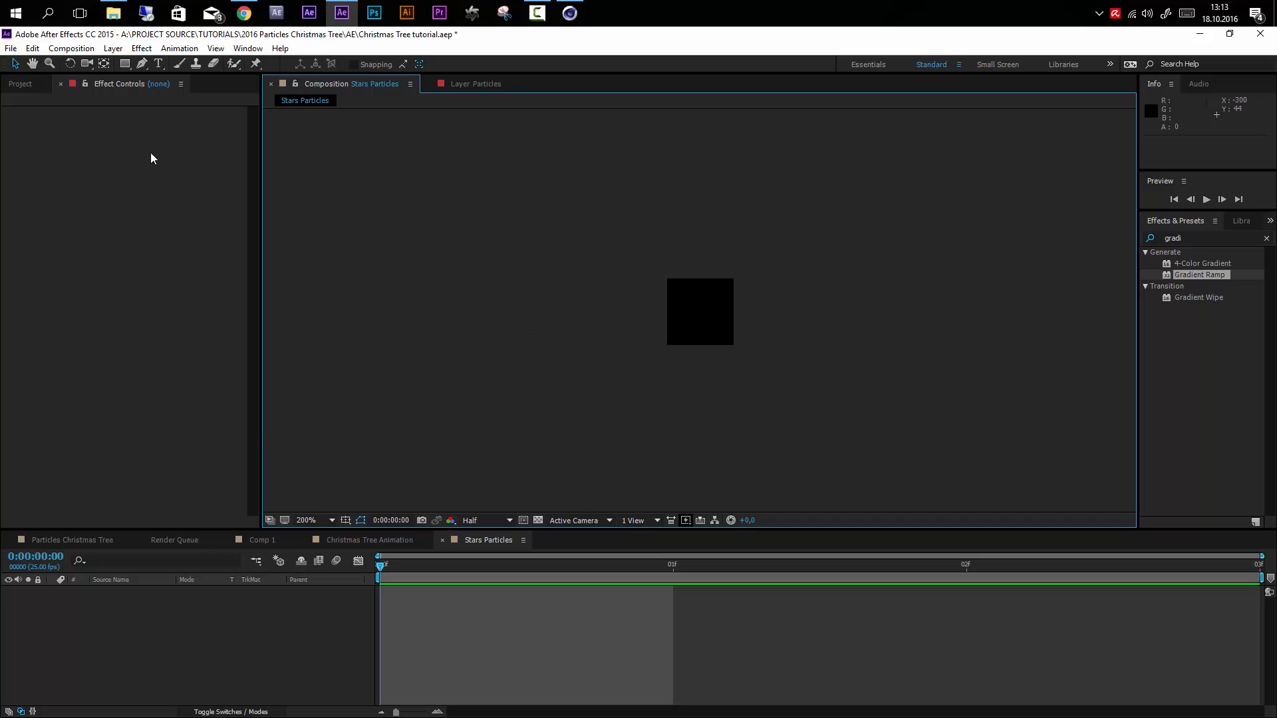
click(126, 63)
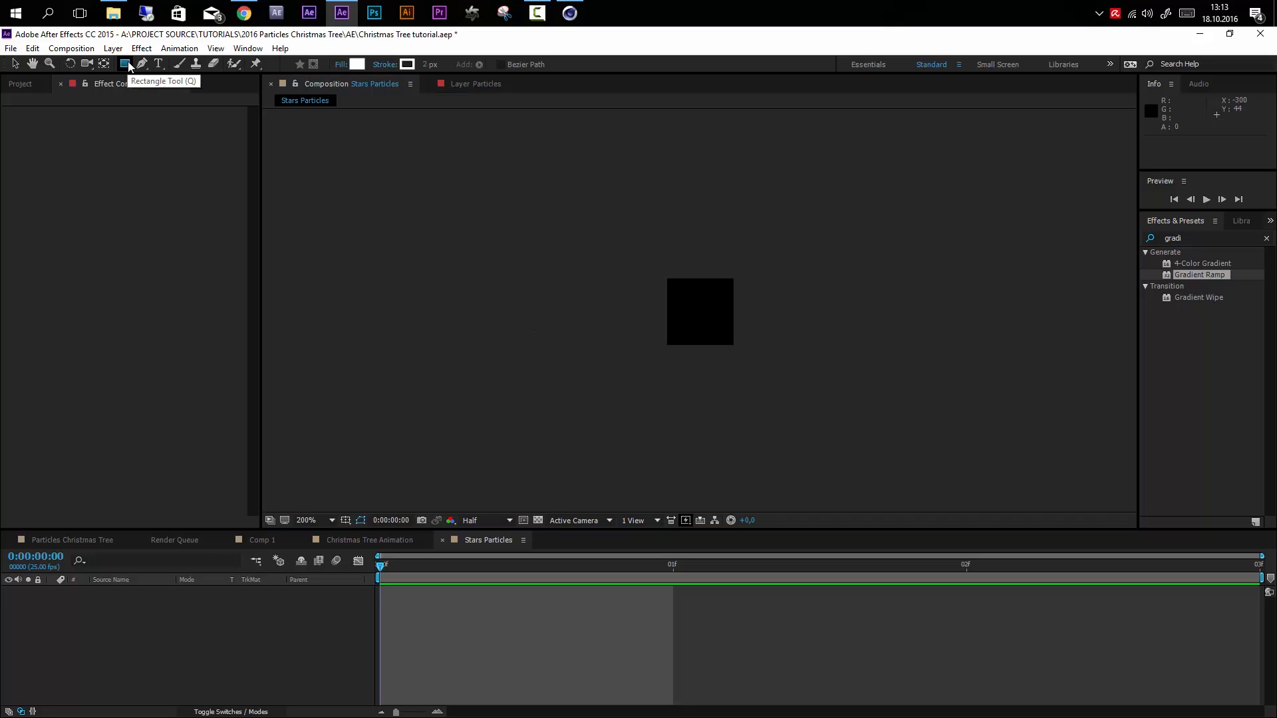
click(127, 62)
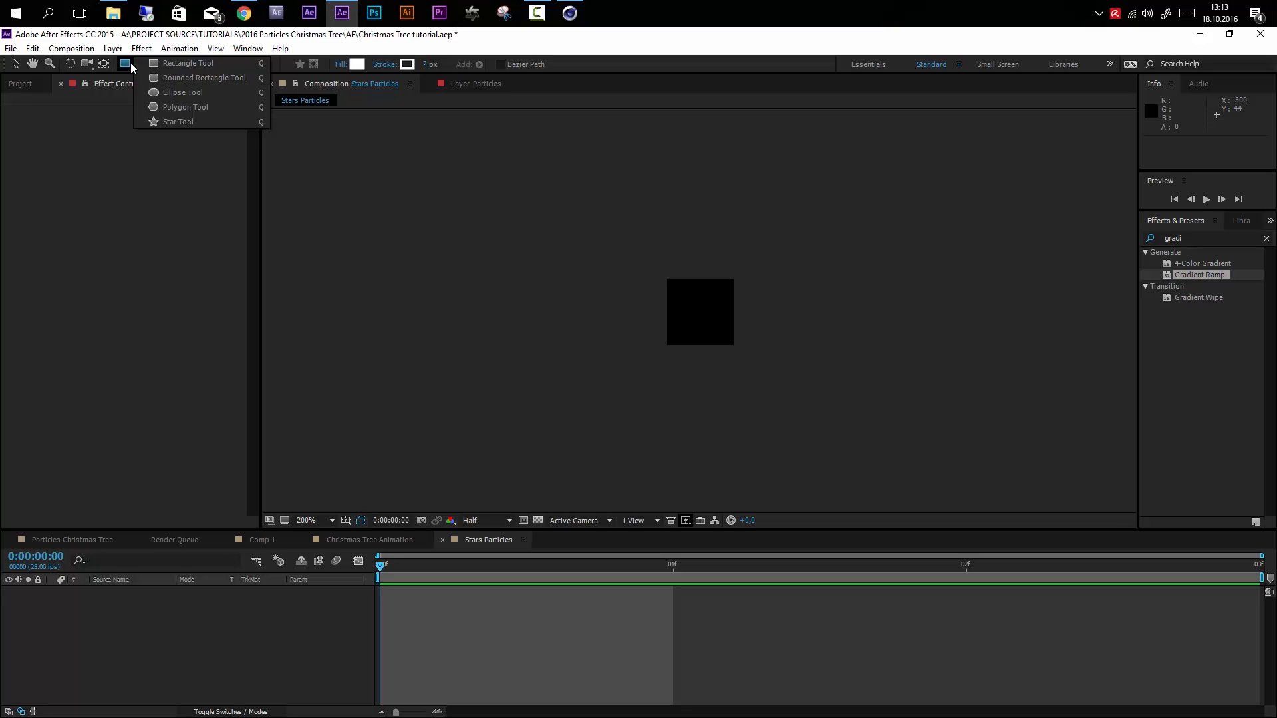
click(178, 121)
drag(690, 295, 717, 287)
key(ctrl+z)
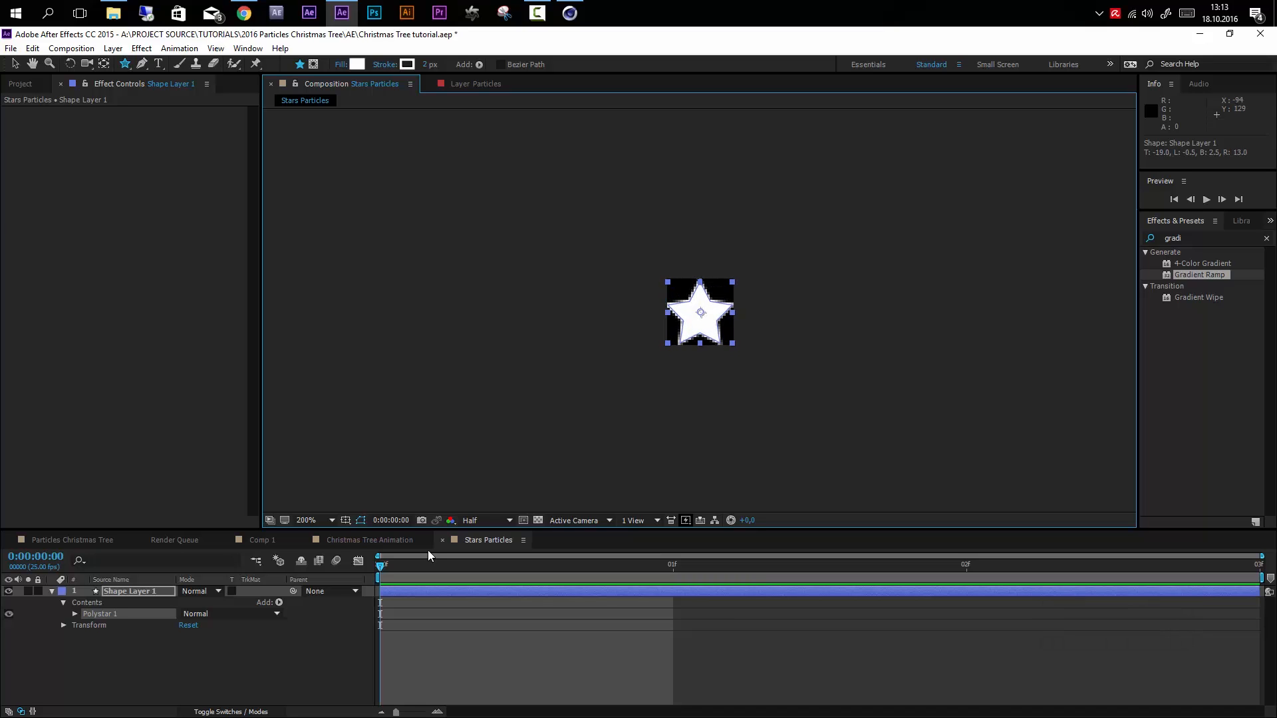
click(480, 521)
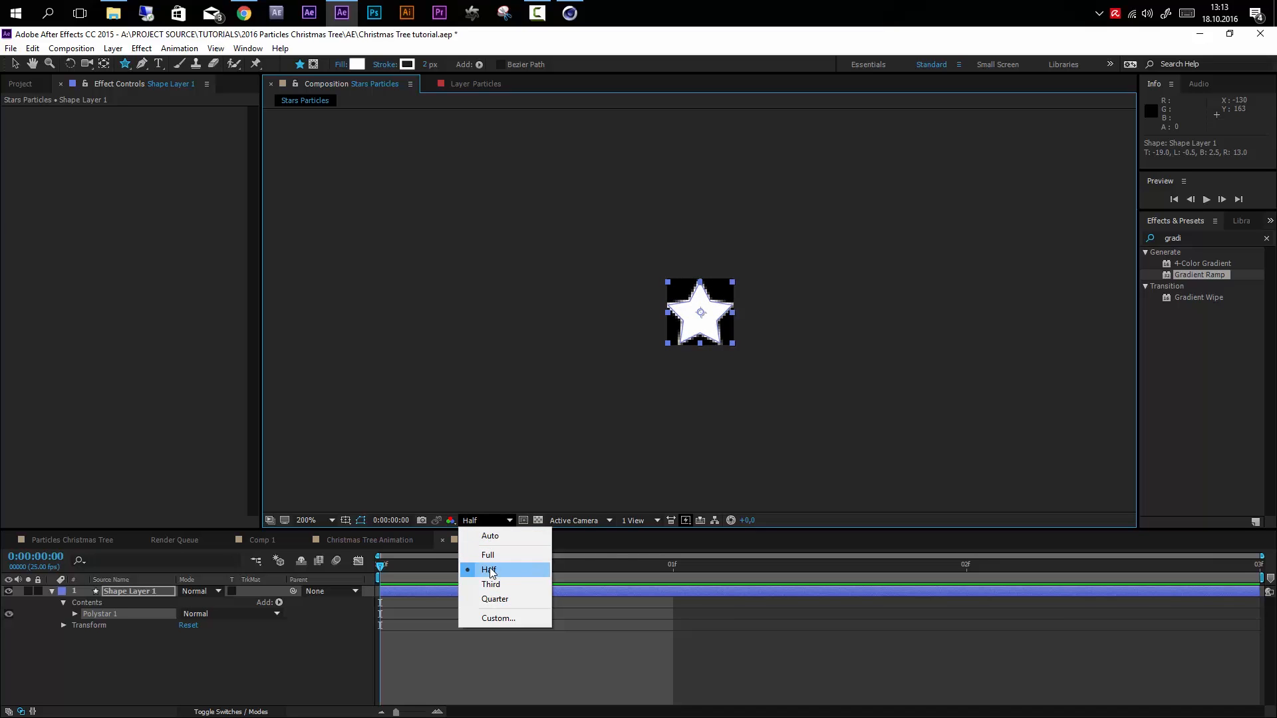
click(489, 556)
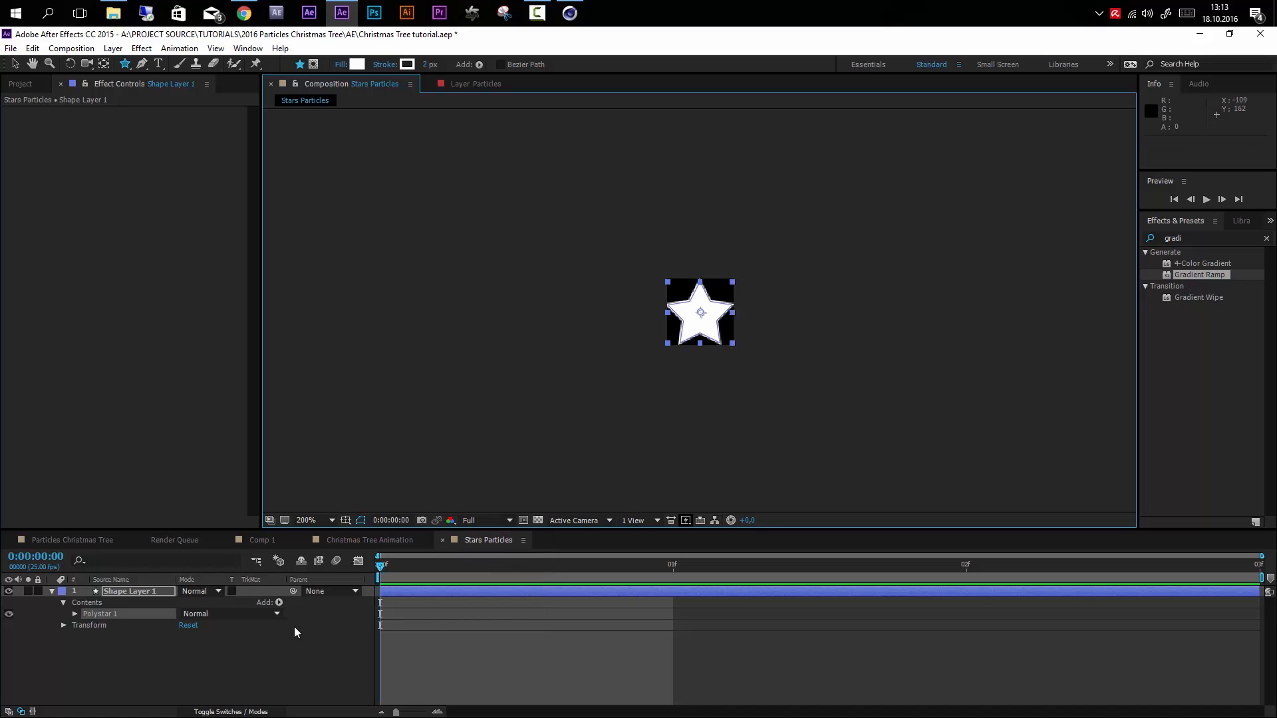
- Reduce the star's outer radius to 20.4 and its inner radius to 7.1 in the polystar path settings
click(74, 614)
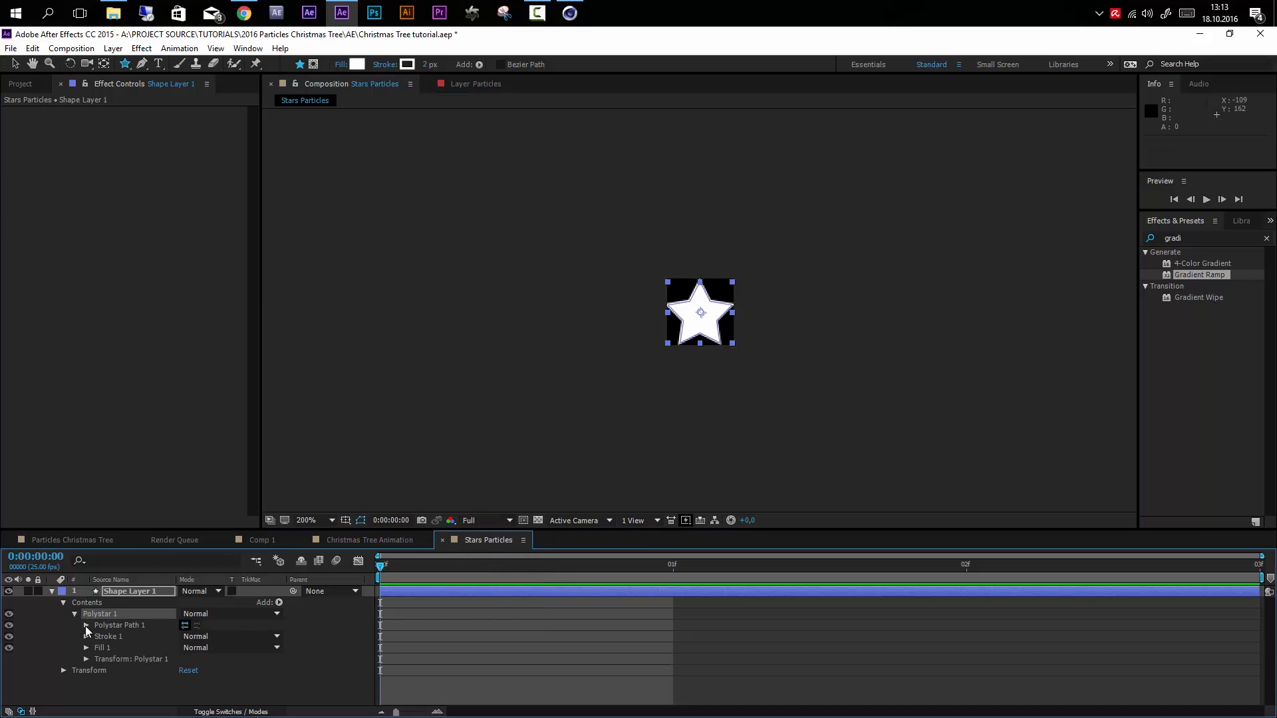
click(86, 625)
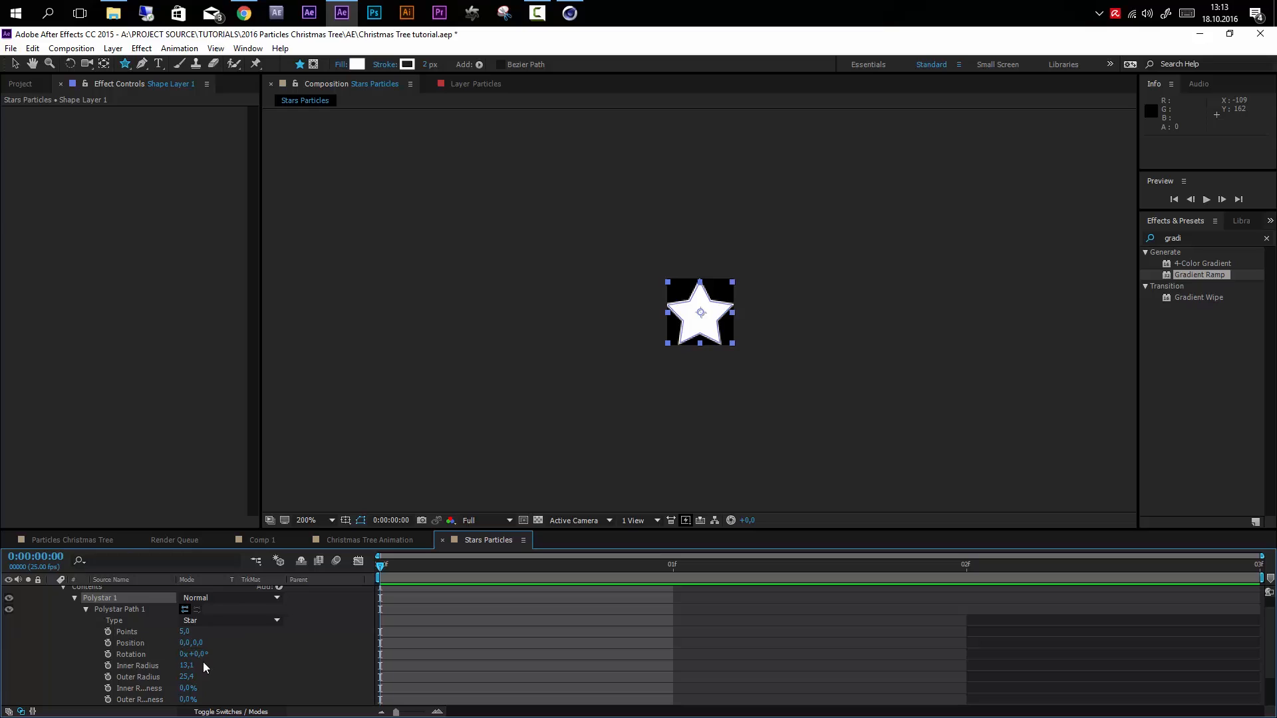
scroll(201, 660, down, 2)
mouse_move(187, 631)
mouse_down()
mouse_move(166, 632)
mouse_move(187, 633)
mouse_move(185, 620)
mouse_up()
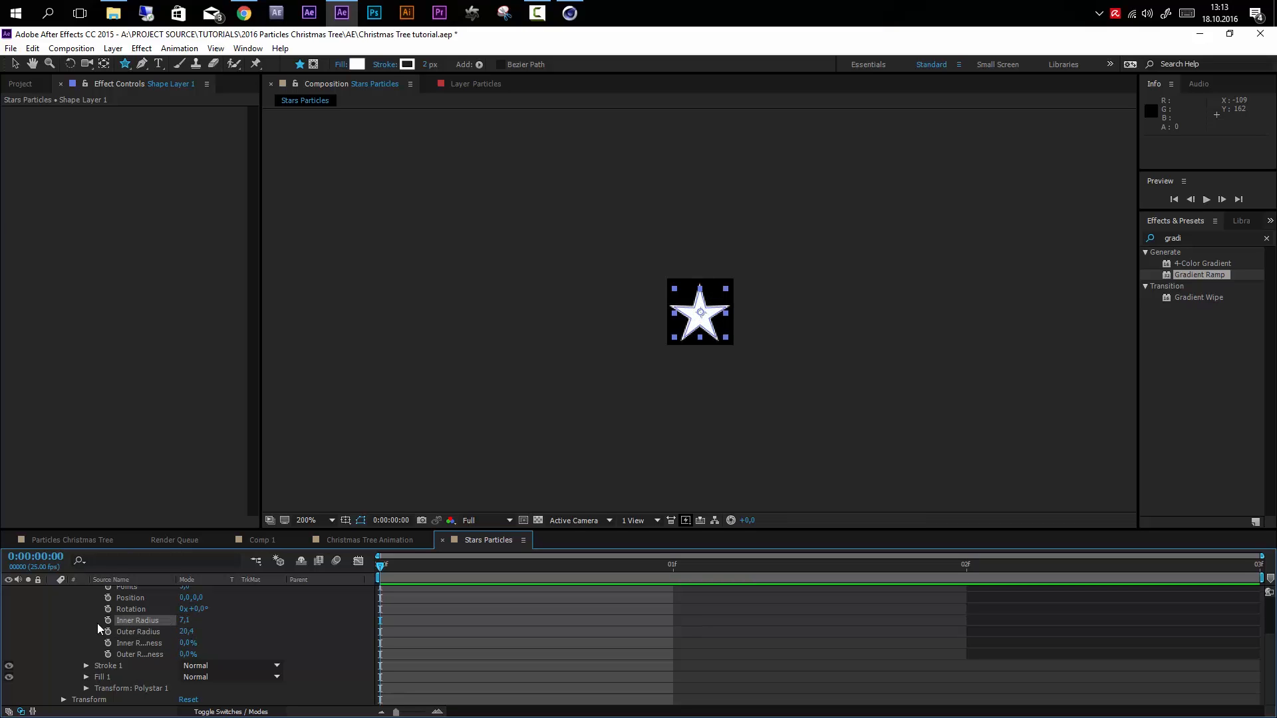
- Trim the star shape layer to a single frame at the start of the Stars Particles composition
click(328, 605)
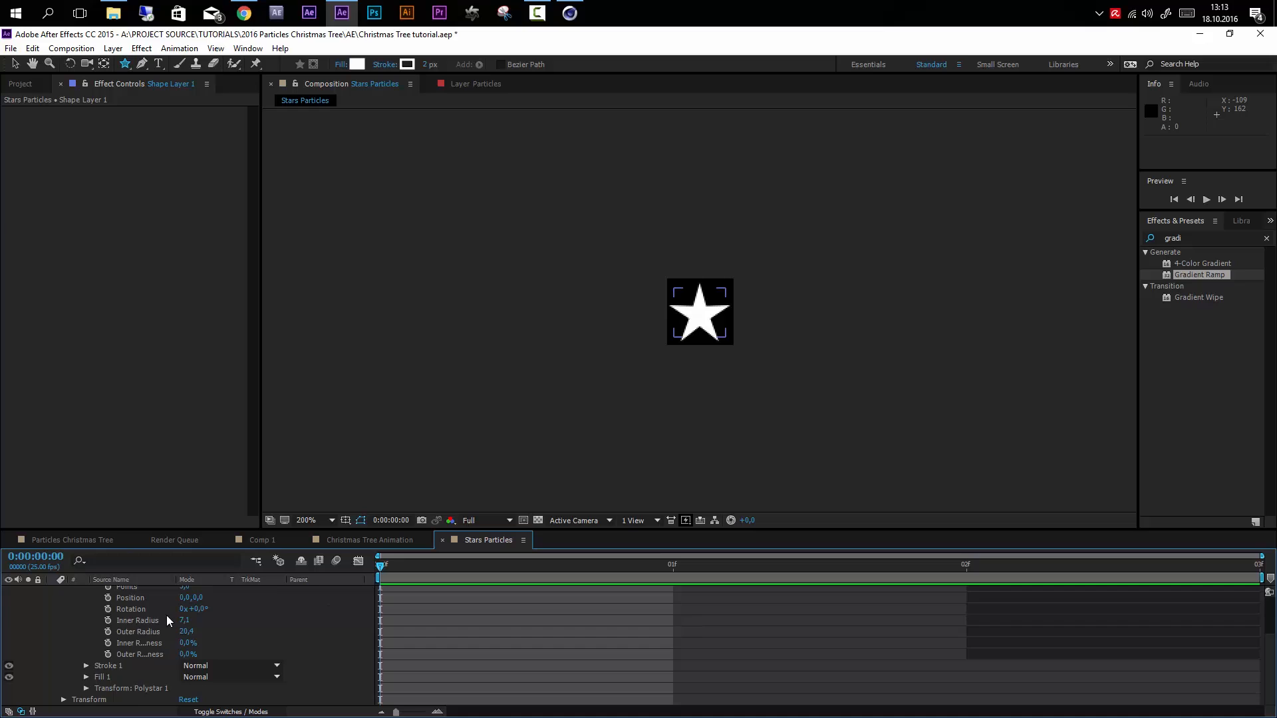
scroll(170, 616, up, 3)
click(683, 596)
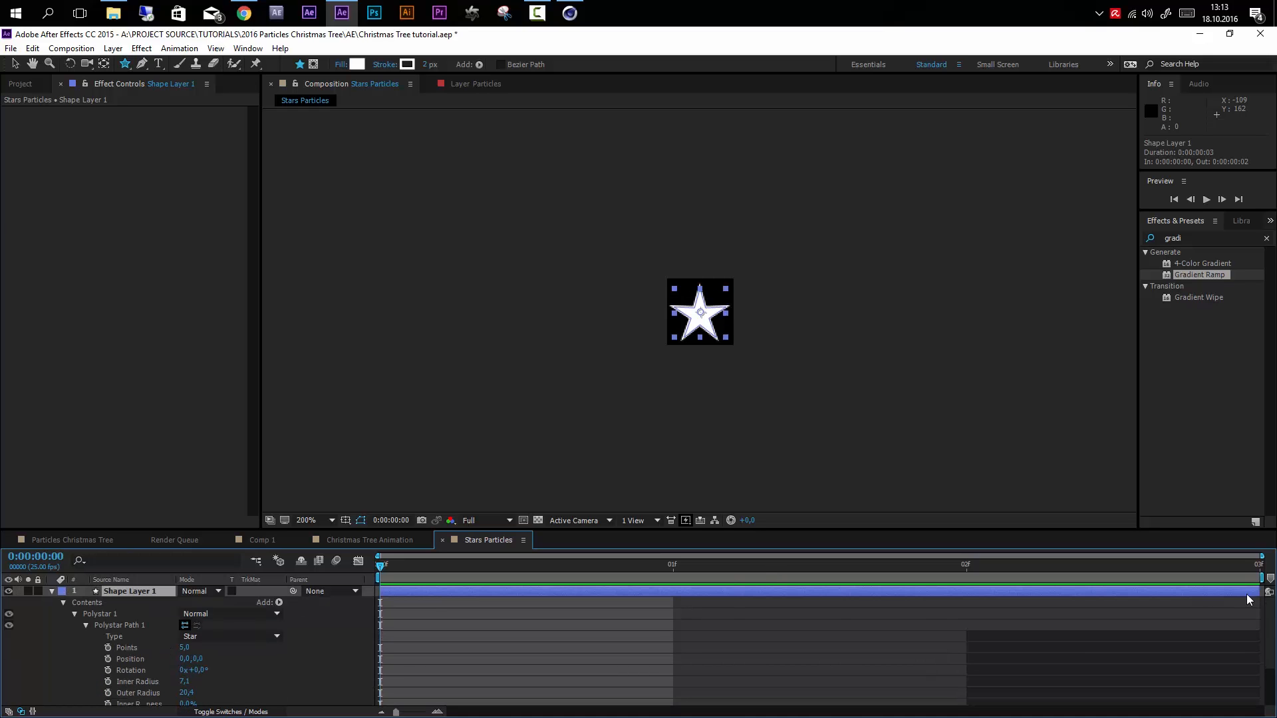
drag(1259, 587, 650, 585)
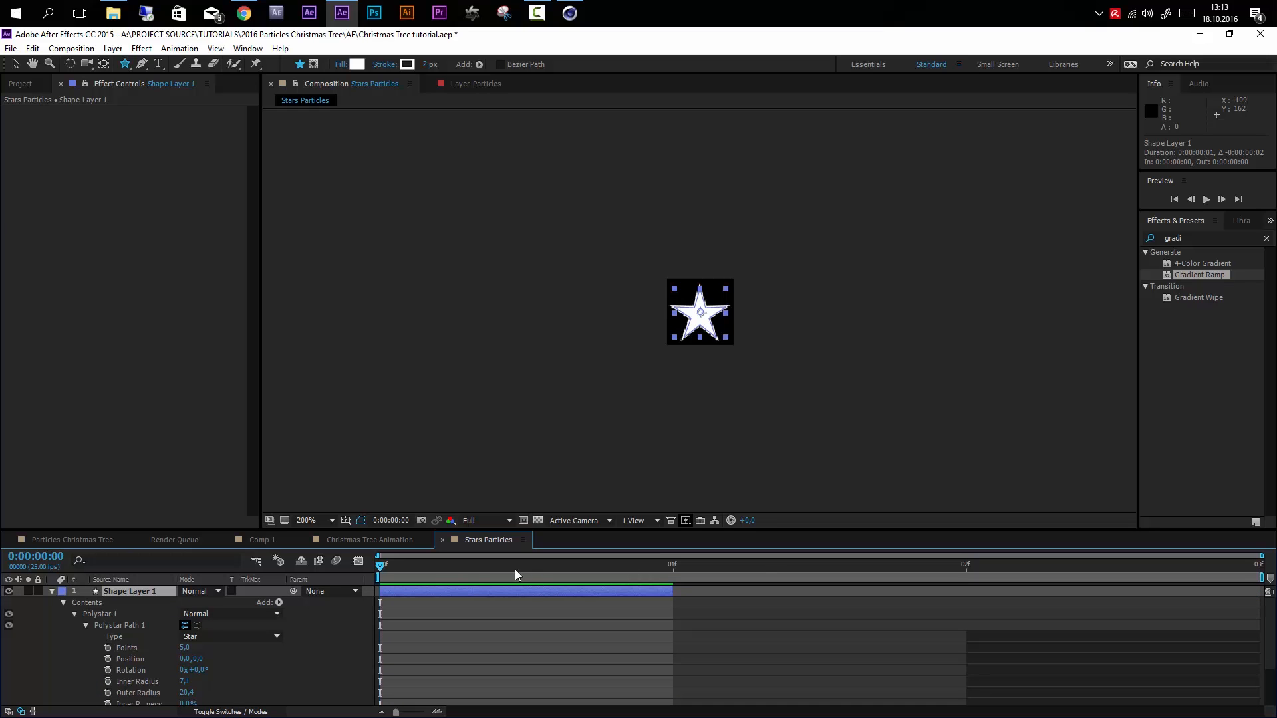
- Duplicate the one-frame star layer and shift Shape Layer 1 so it starts at frame 1
click(53, 592)
key(ctrl+d)
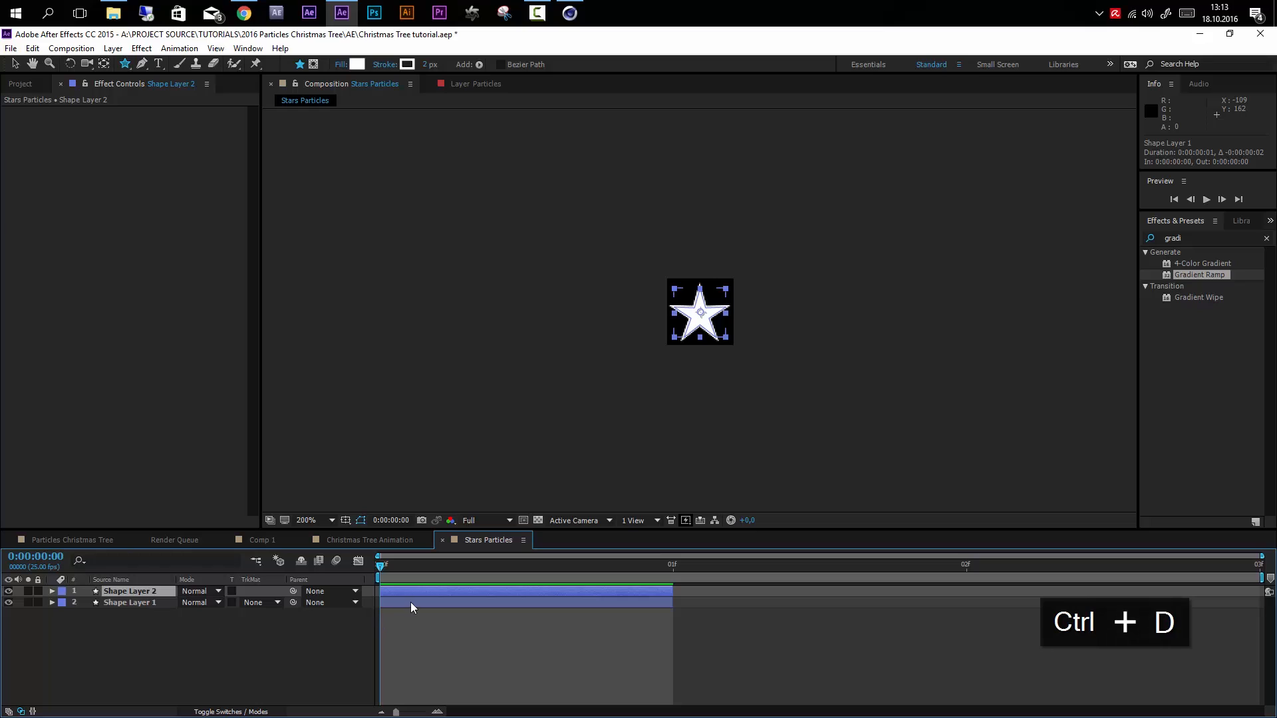
drag(409, 607, 708, 599)
- At frame 1, give Shape Layer 1's star an outer radius of 17.4, an inner radius of 10.1 and 8 points
click(677, 568)
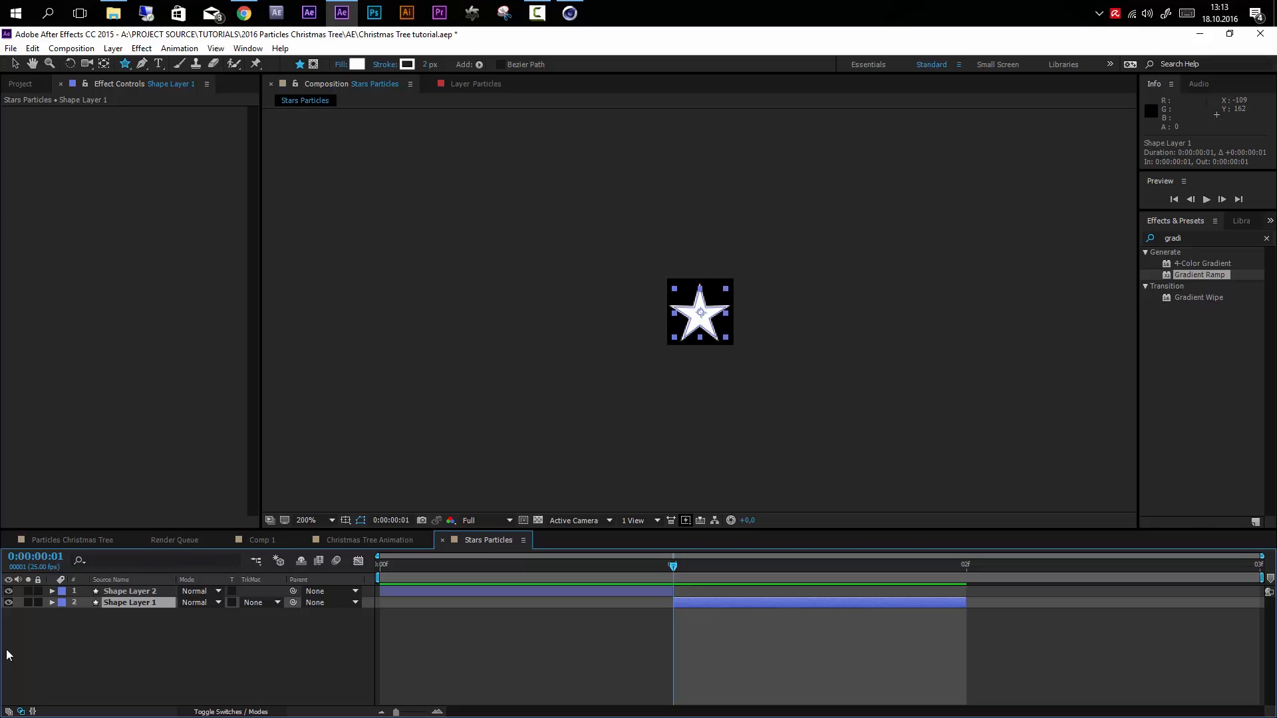
ctrl+click(52, 602)
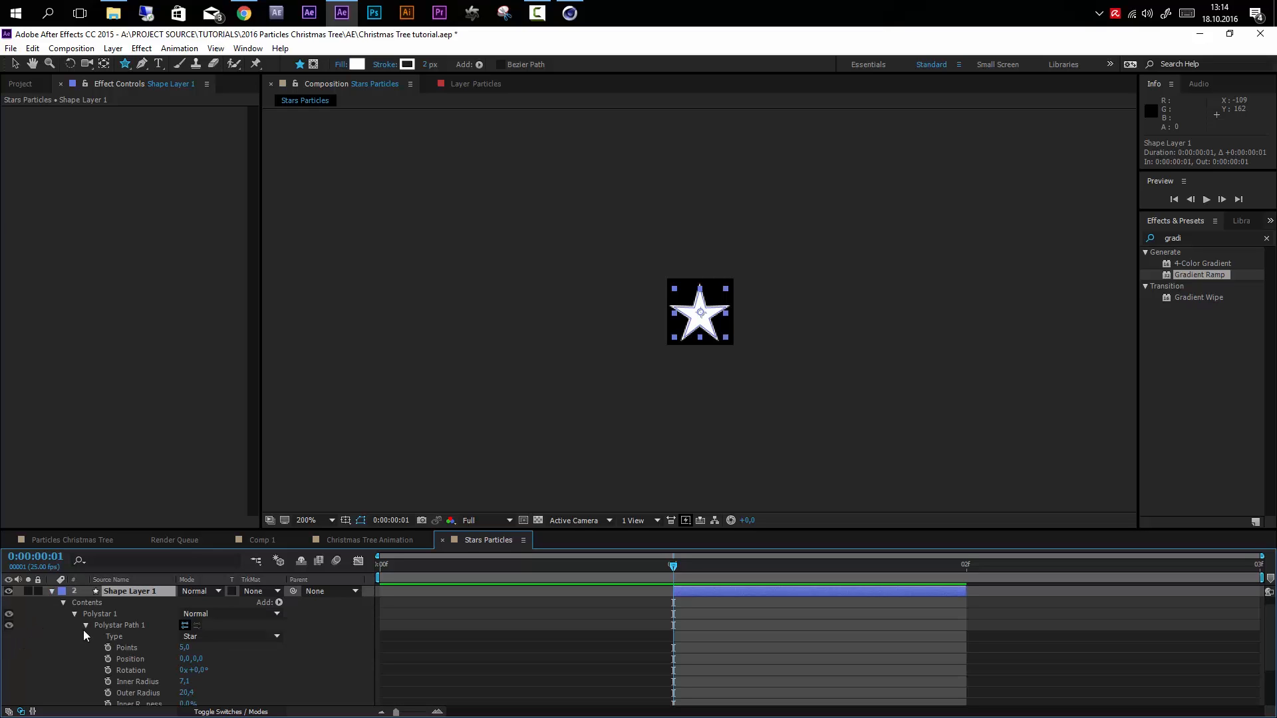
scroll(213, 677, down, 3)
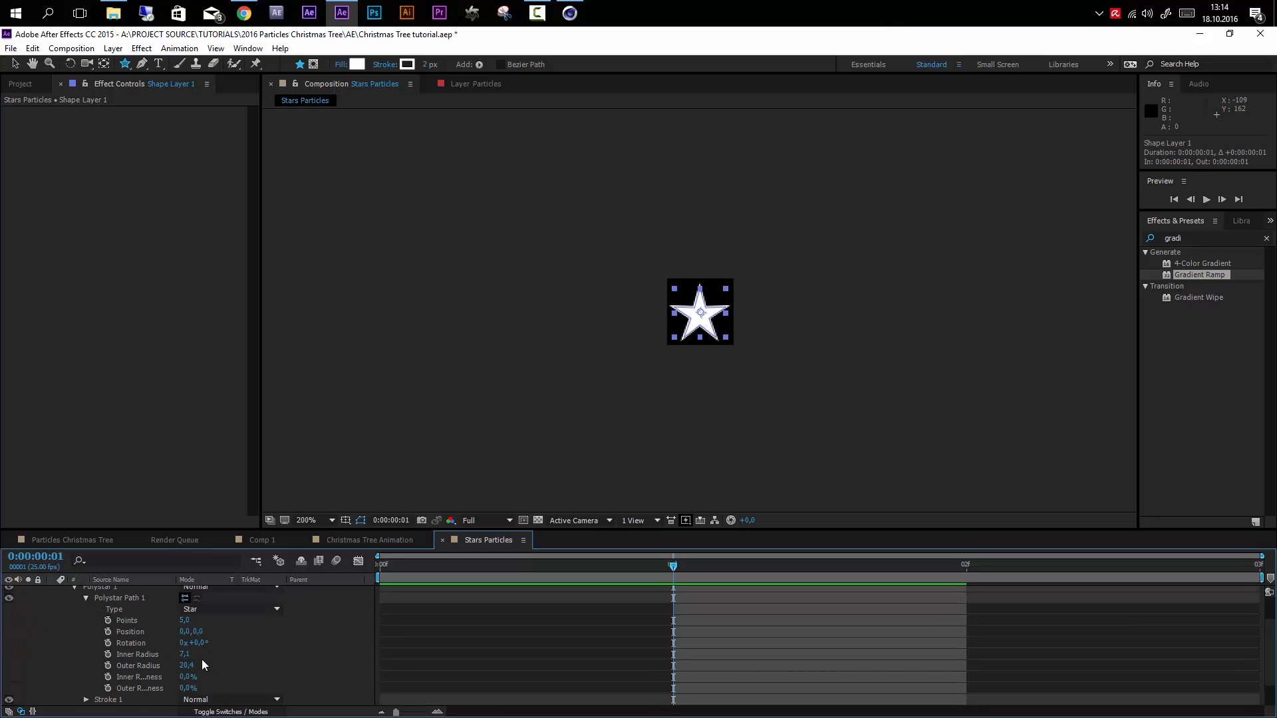
drag(190, 668, 190, 655)
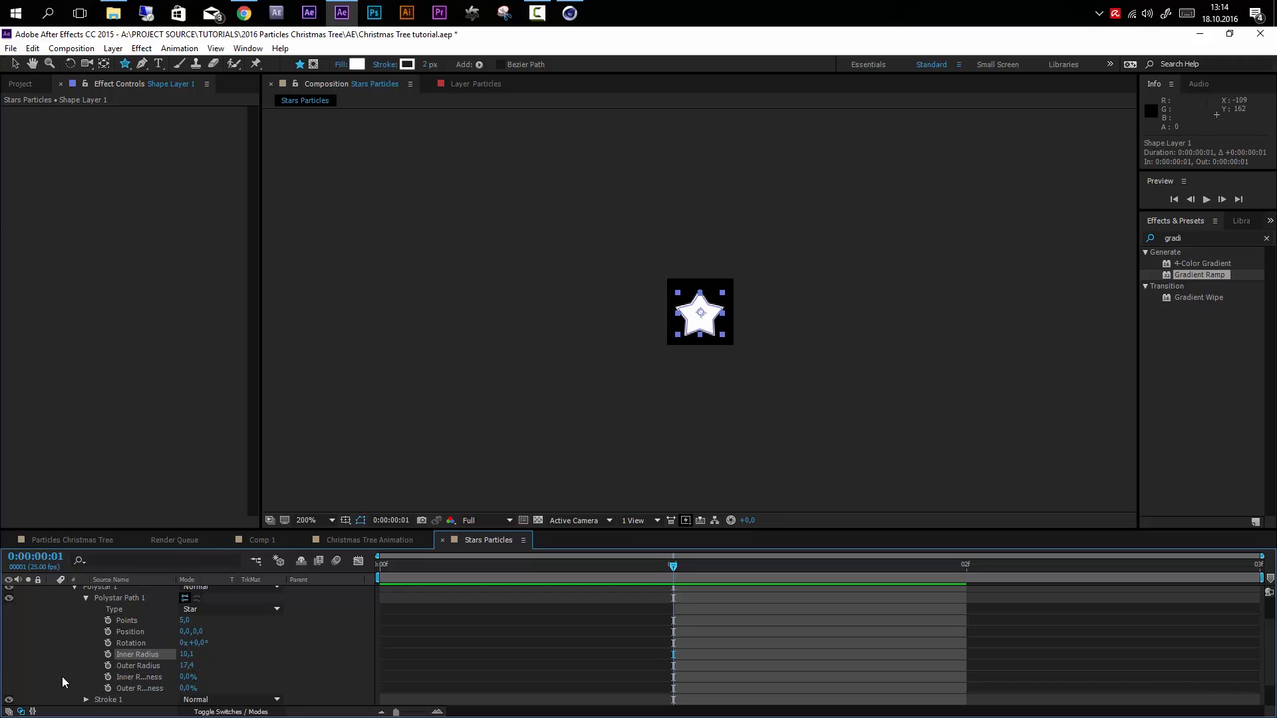
scroll(63, 665, up, 1)
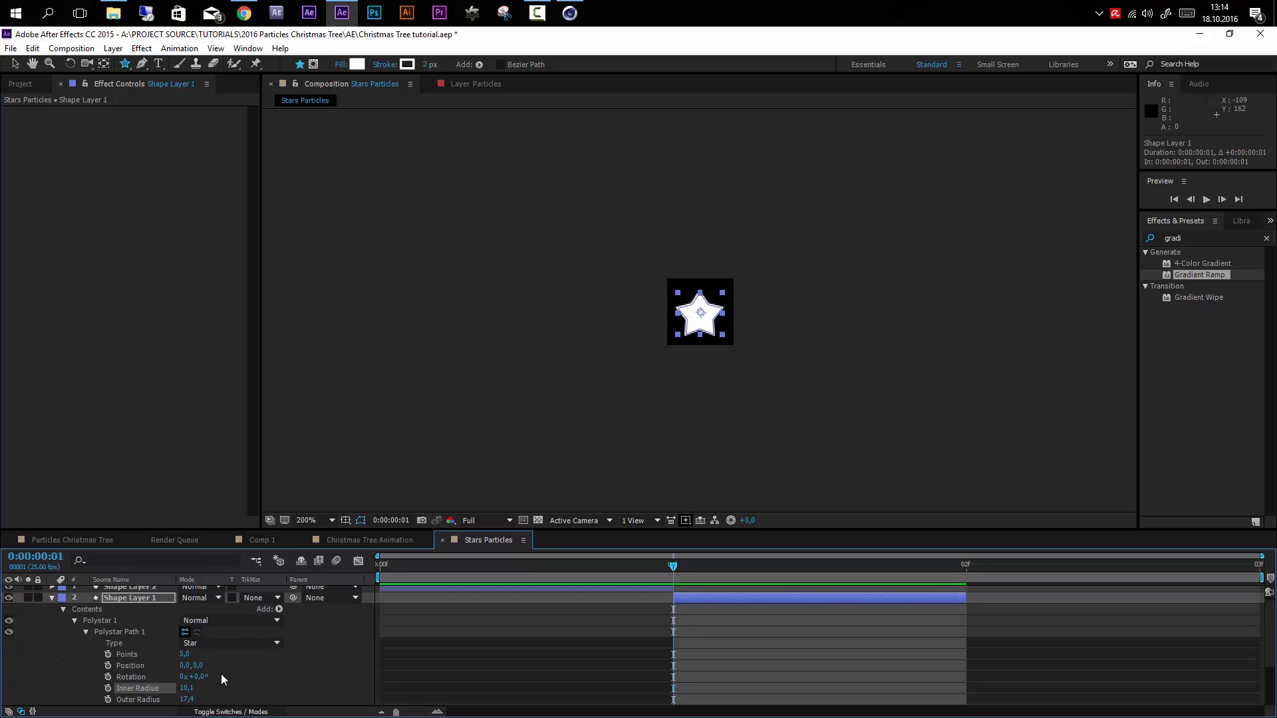
scroll(224, 676, down, 1)
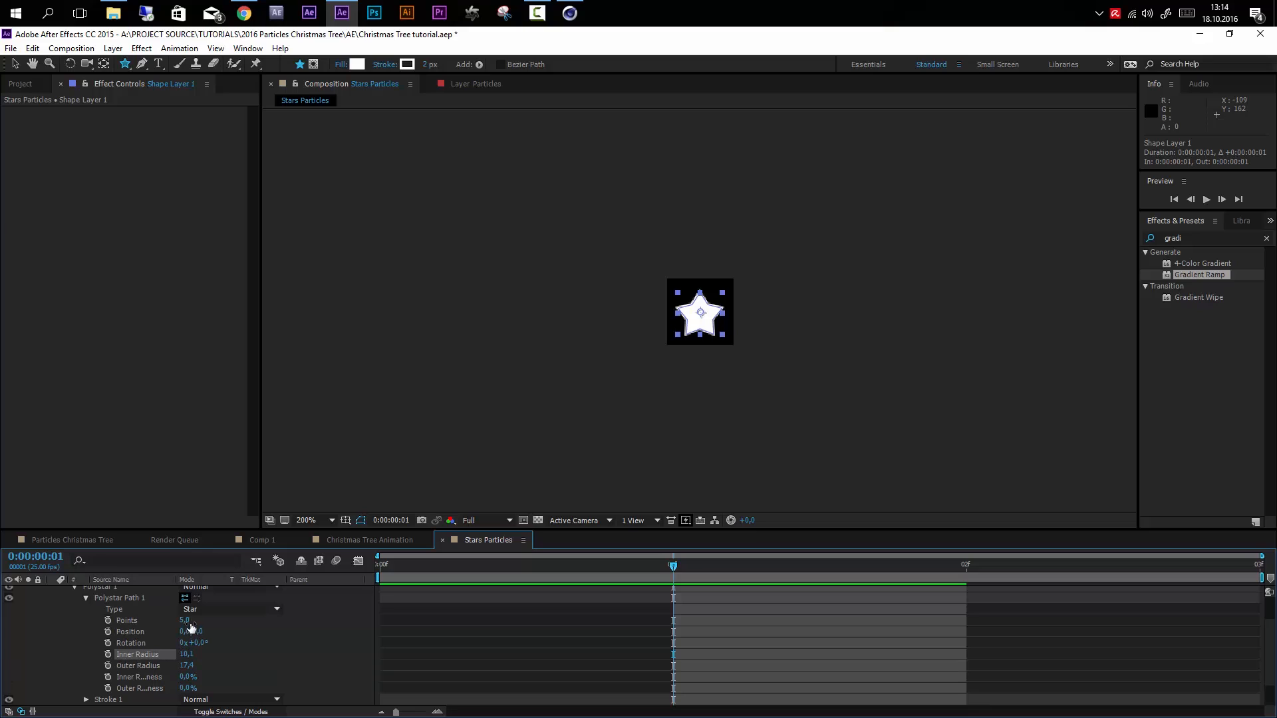
drag(185, 621, 190, 622)
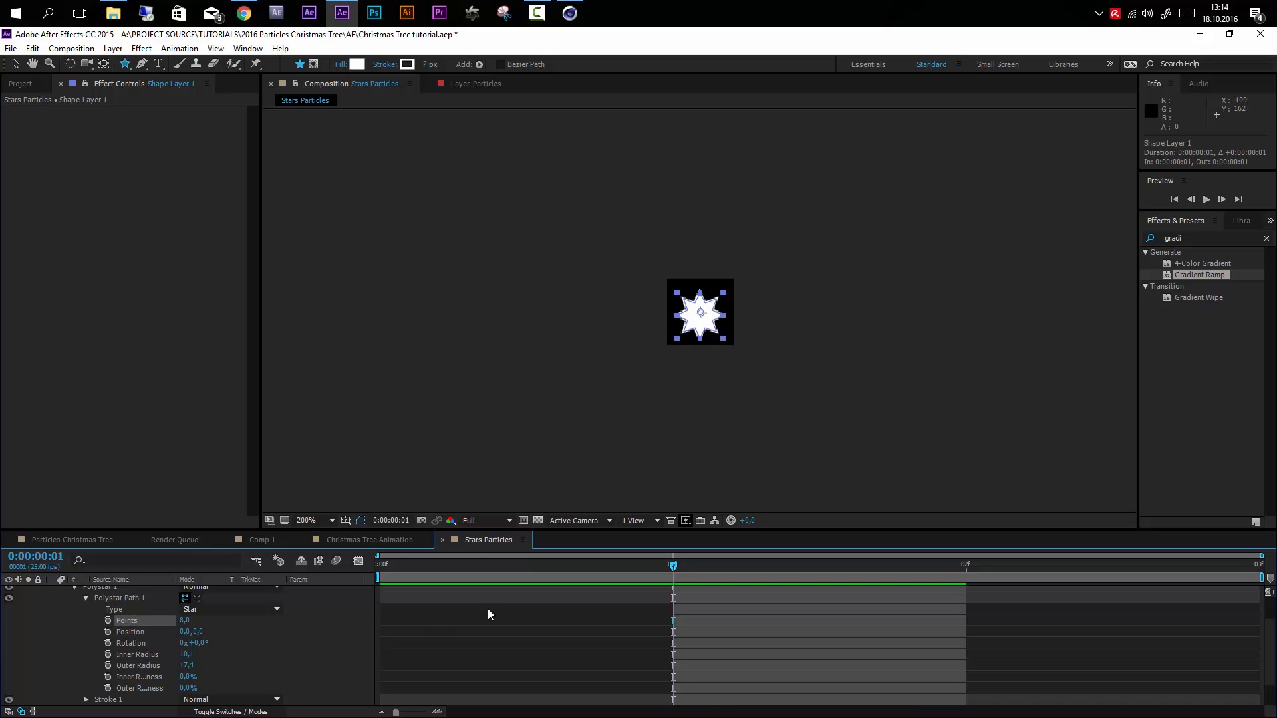
drag(677, 563, 769, 580)
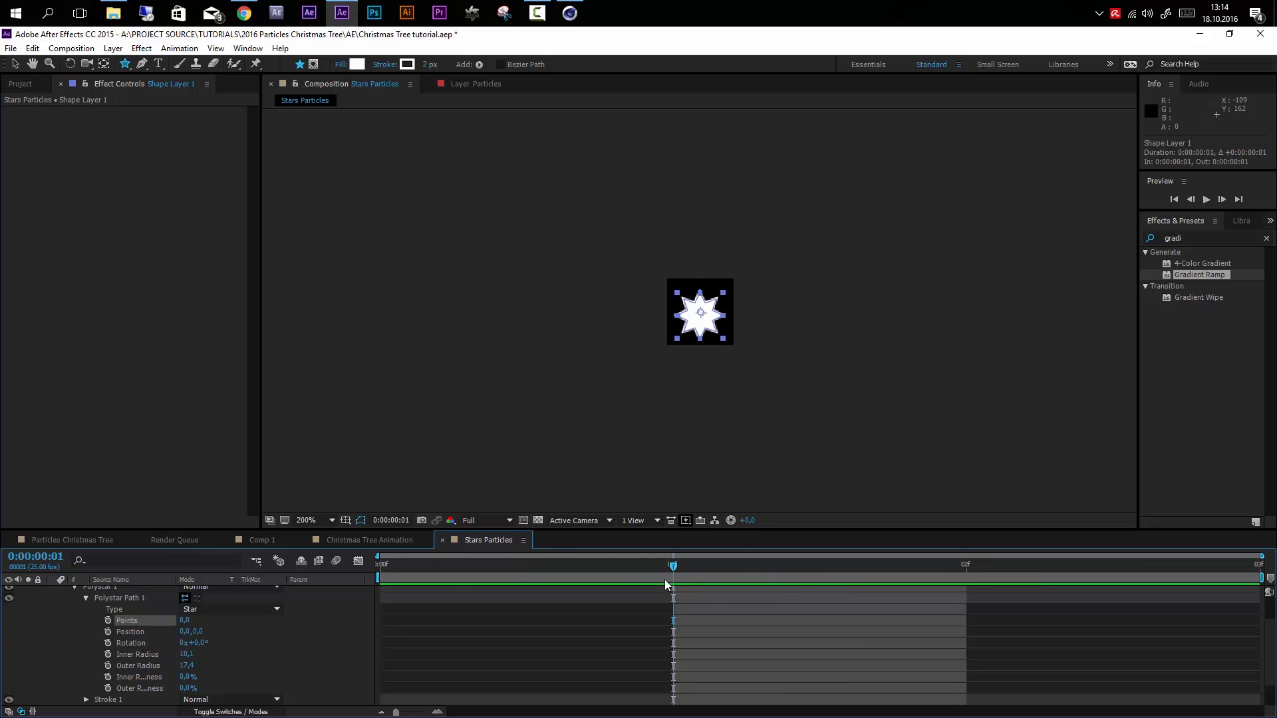
scroll(133, 612, up, 3)
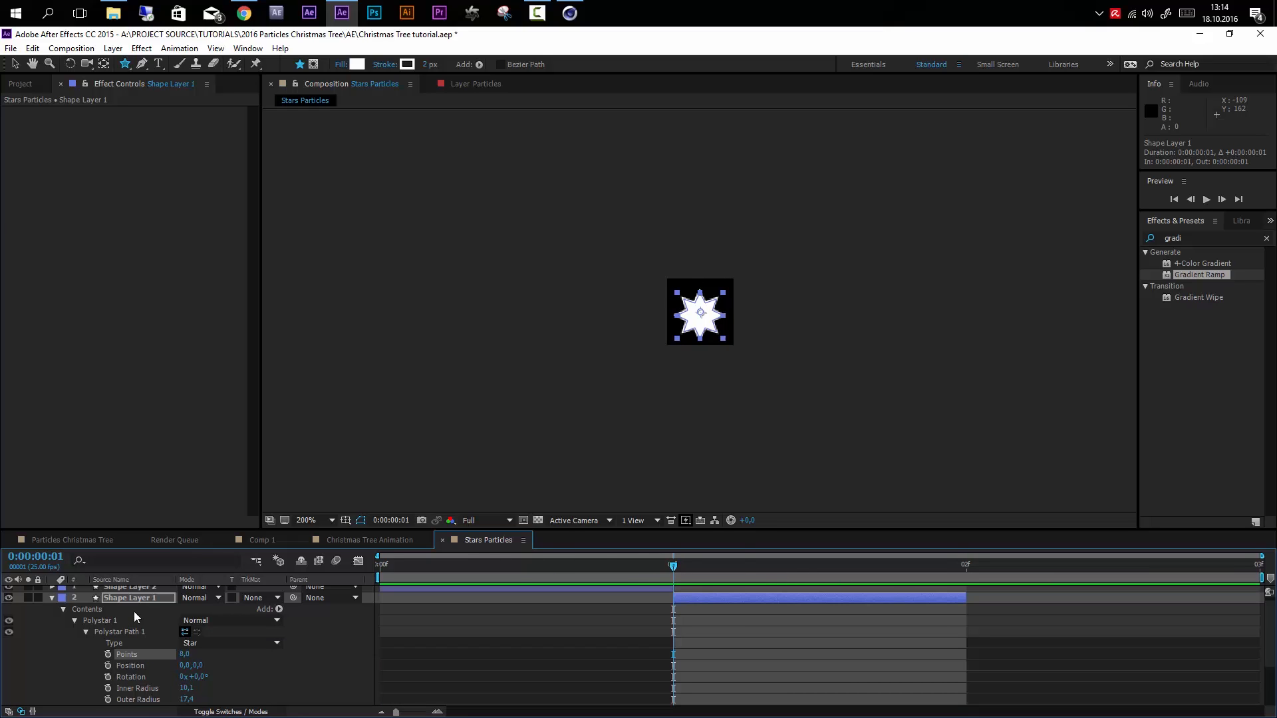
click(51, 602)
- Duplicate the eight-pointed star layer, shift the copy to start at frame 2 and place it beneath Shape Layer 1
click(960, 566)
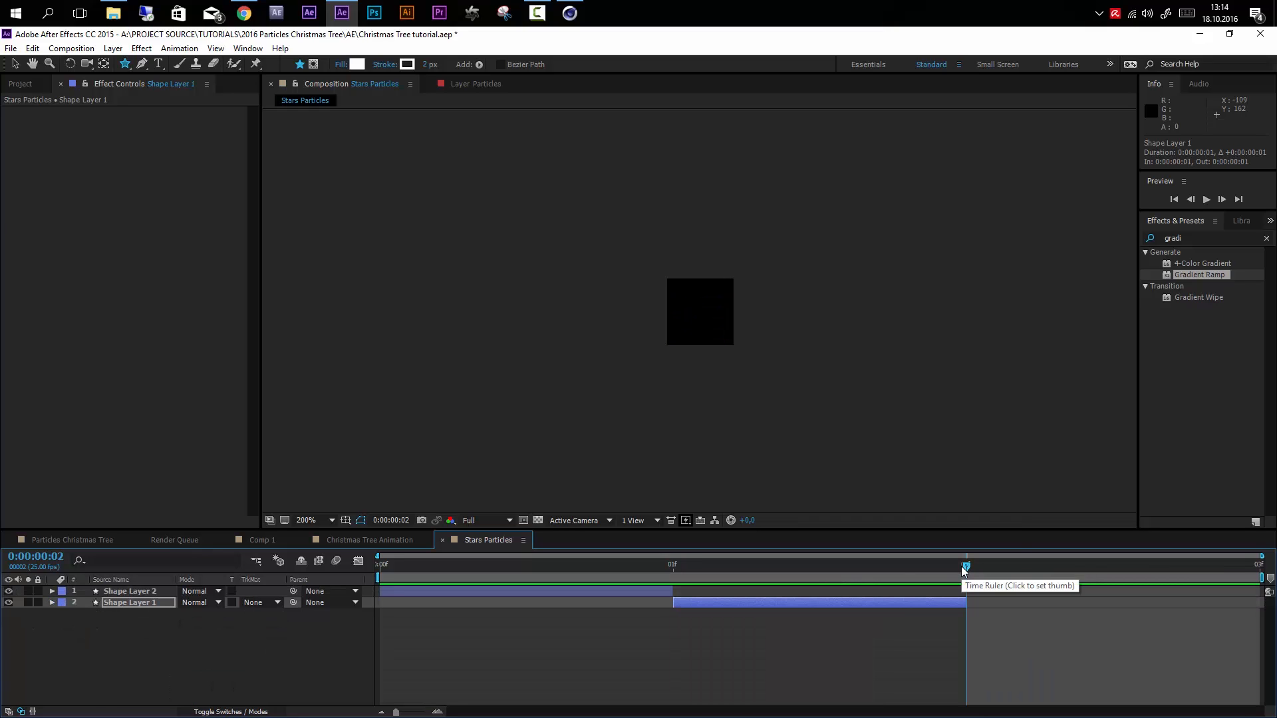
click(927, 603)
key(ctrl+d)
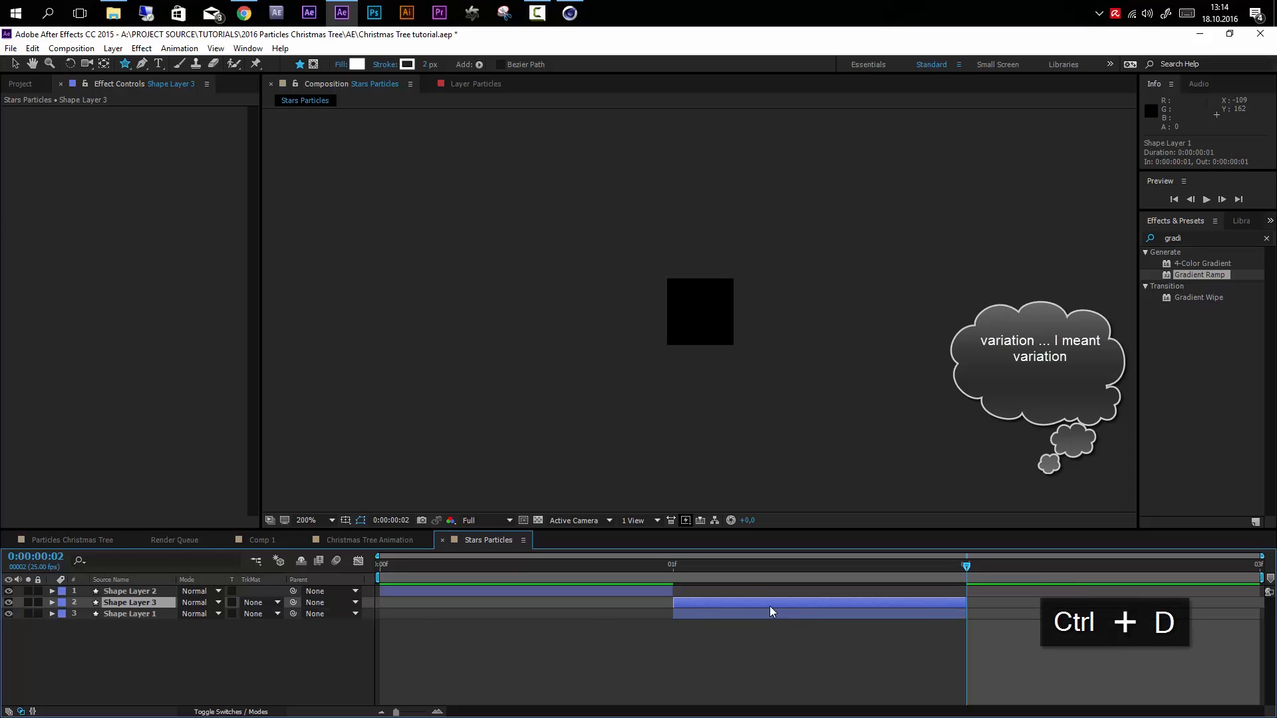
drag(693, 607, 967, 606)
drag(162, 606, 158, 626)
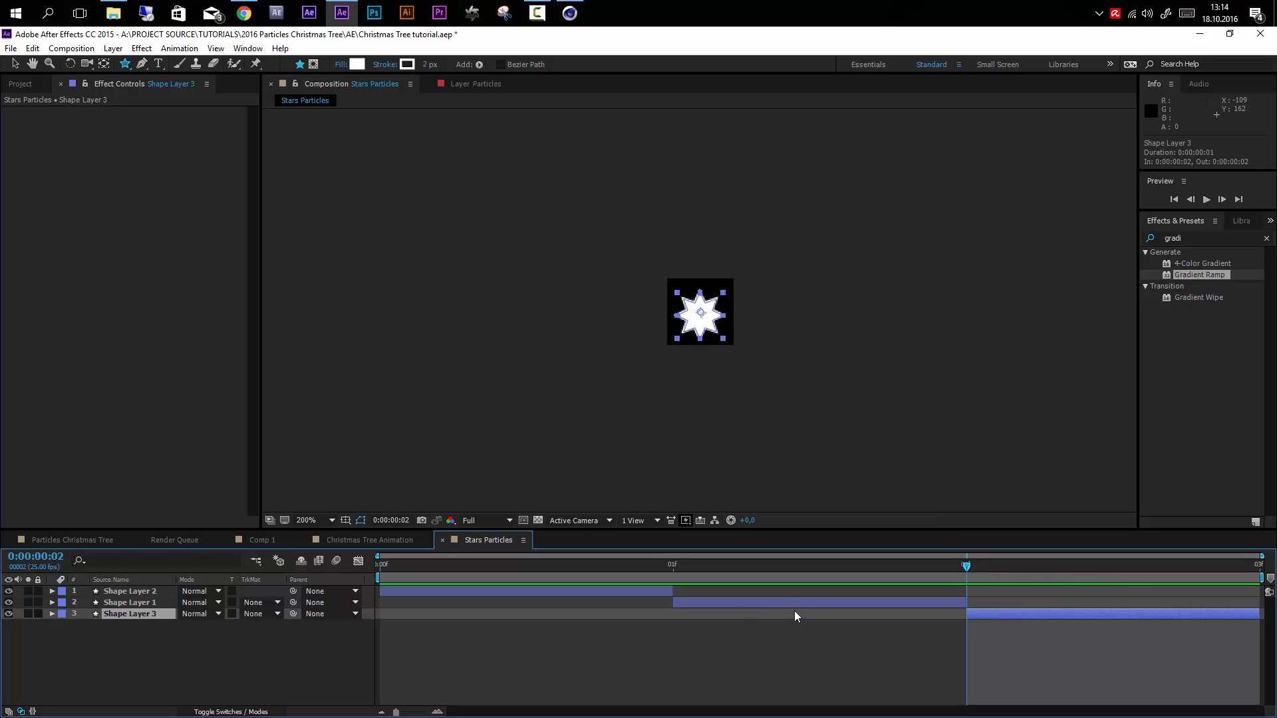
click(52, 614)
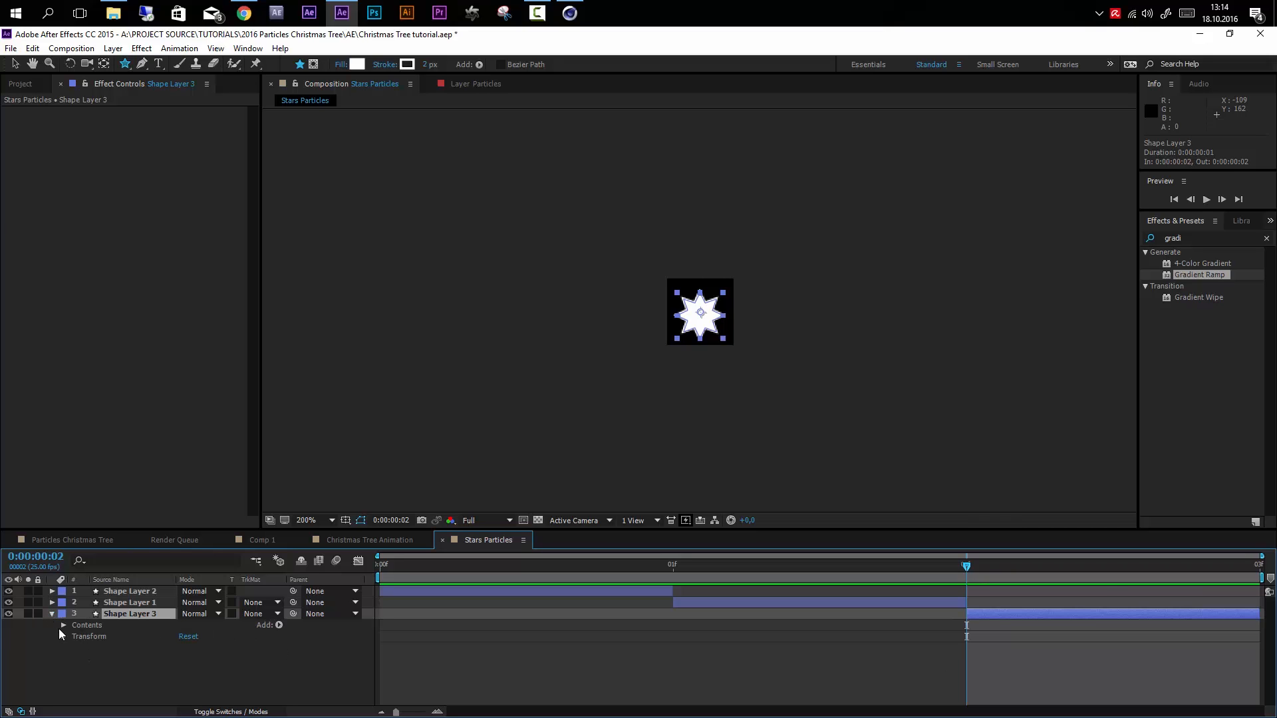
click(64, 625)
click(74, 636)
click(85, 649)
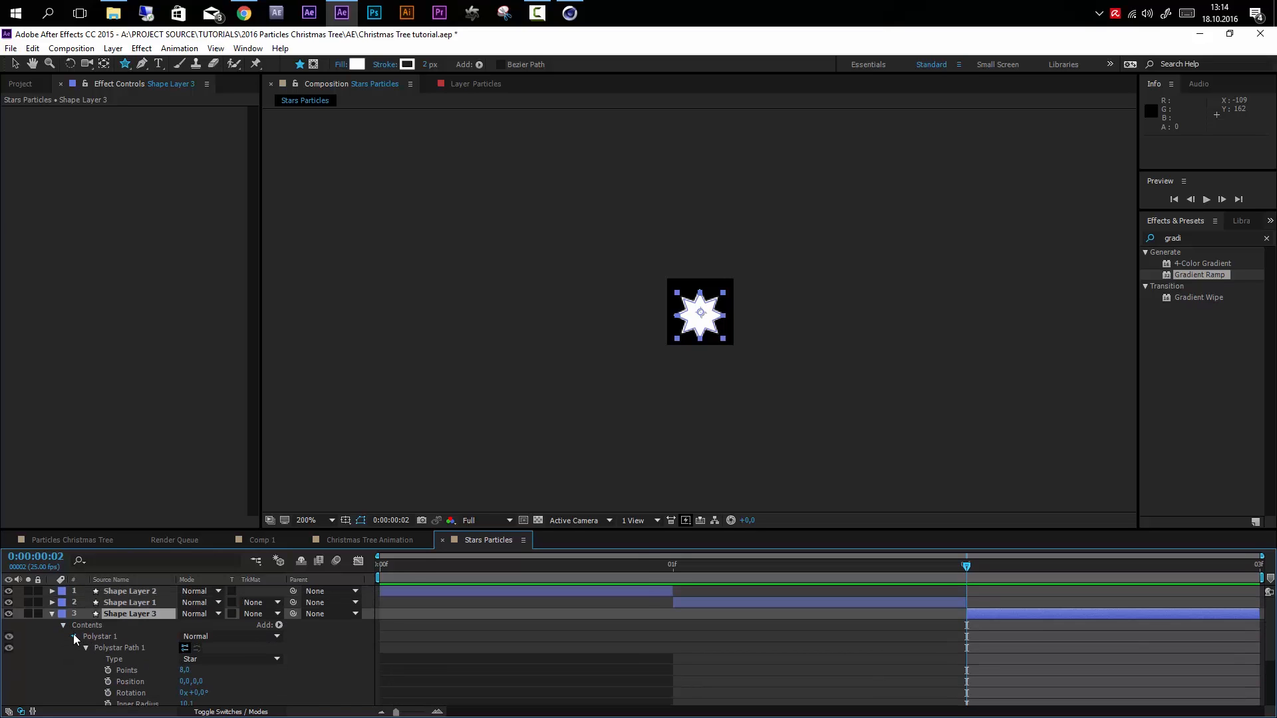
click(74, 635)
click(64, 625)
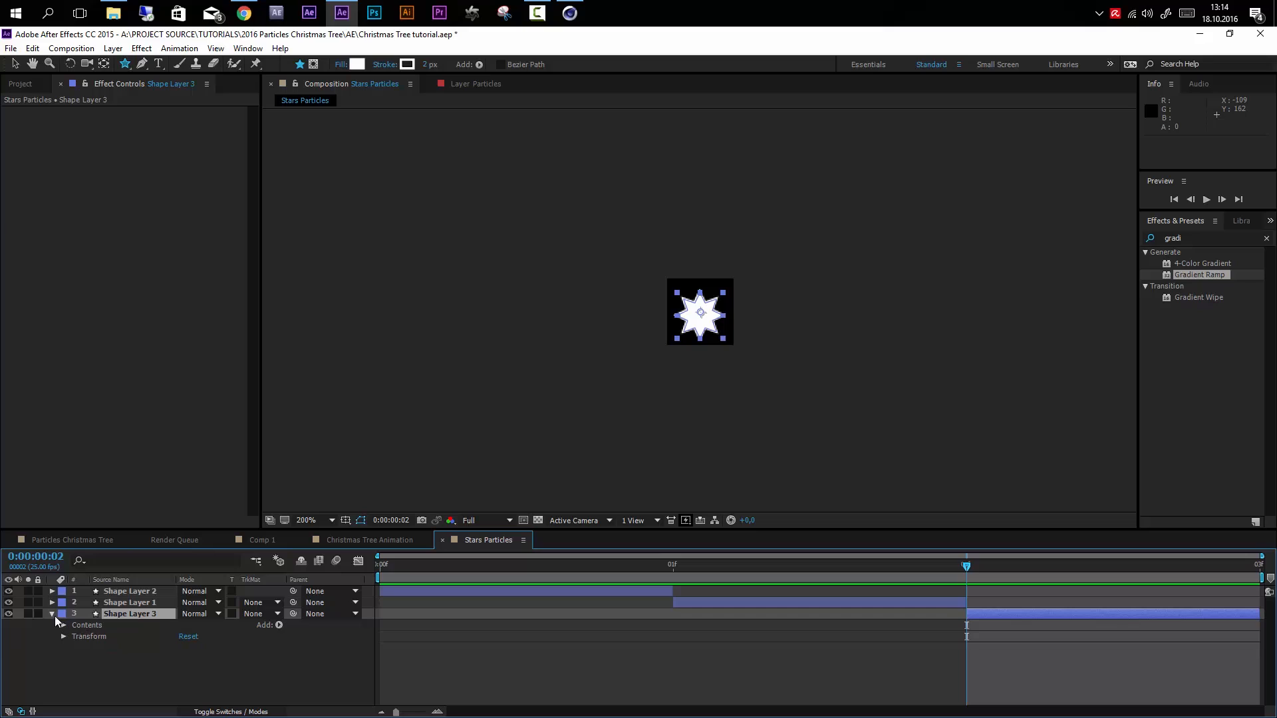
click(52, 614)
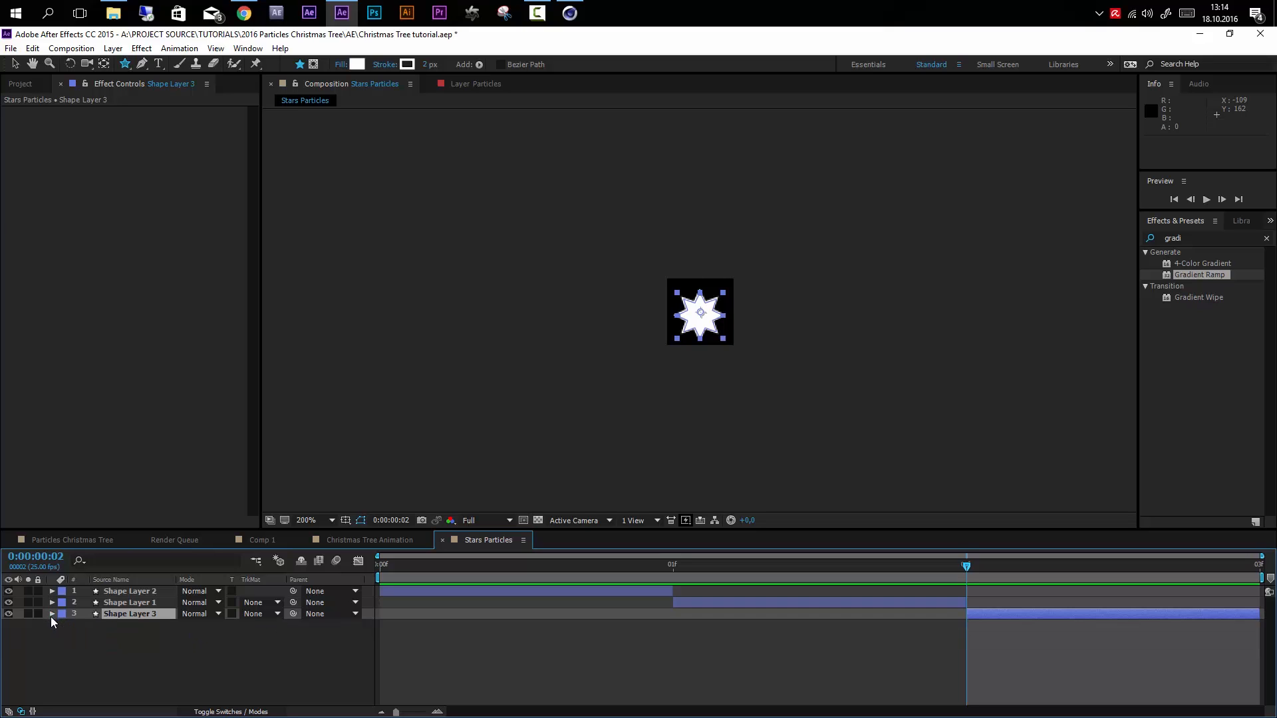
- Filter the Stars Particles timeline properties by "poly" and expand the polystar path of Shape Layer 3
click(122, 564)
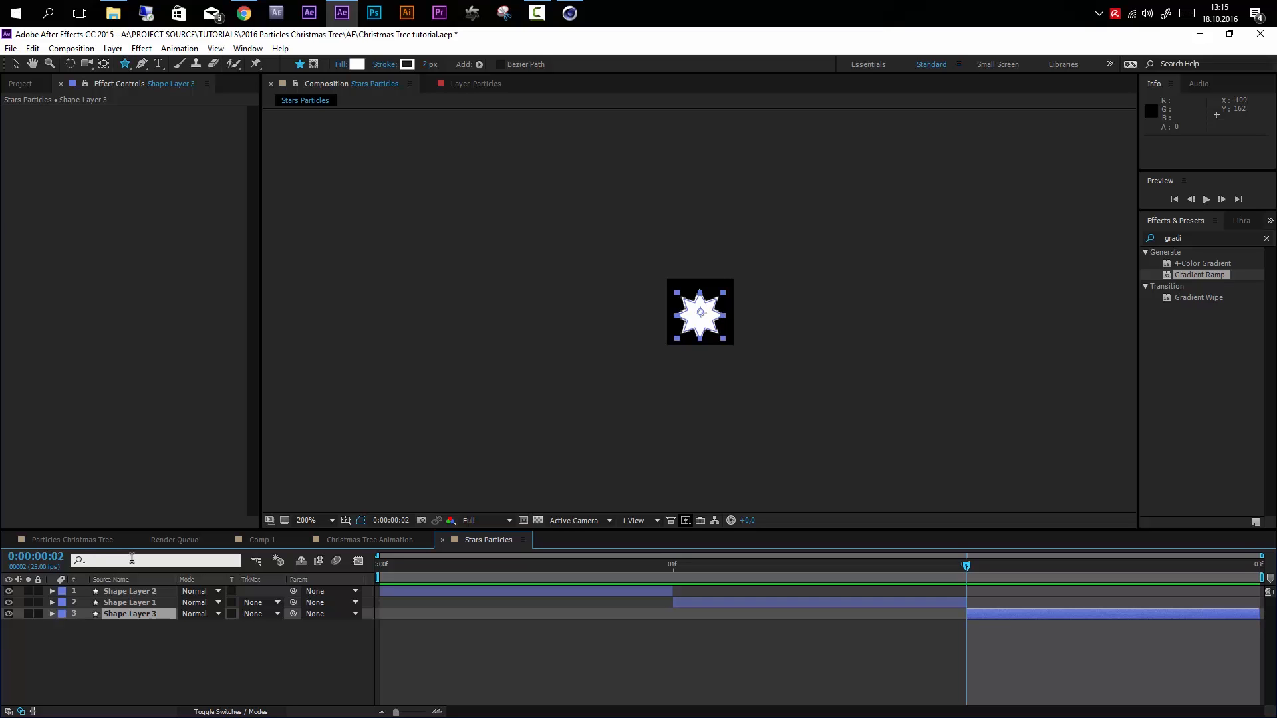
text(poly)
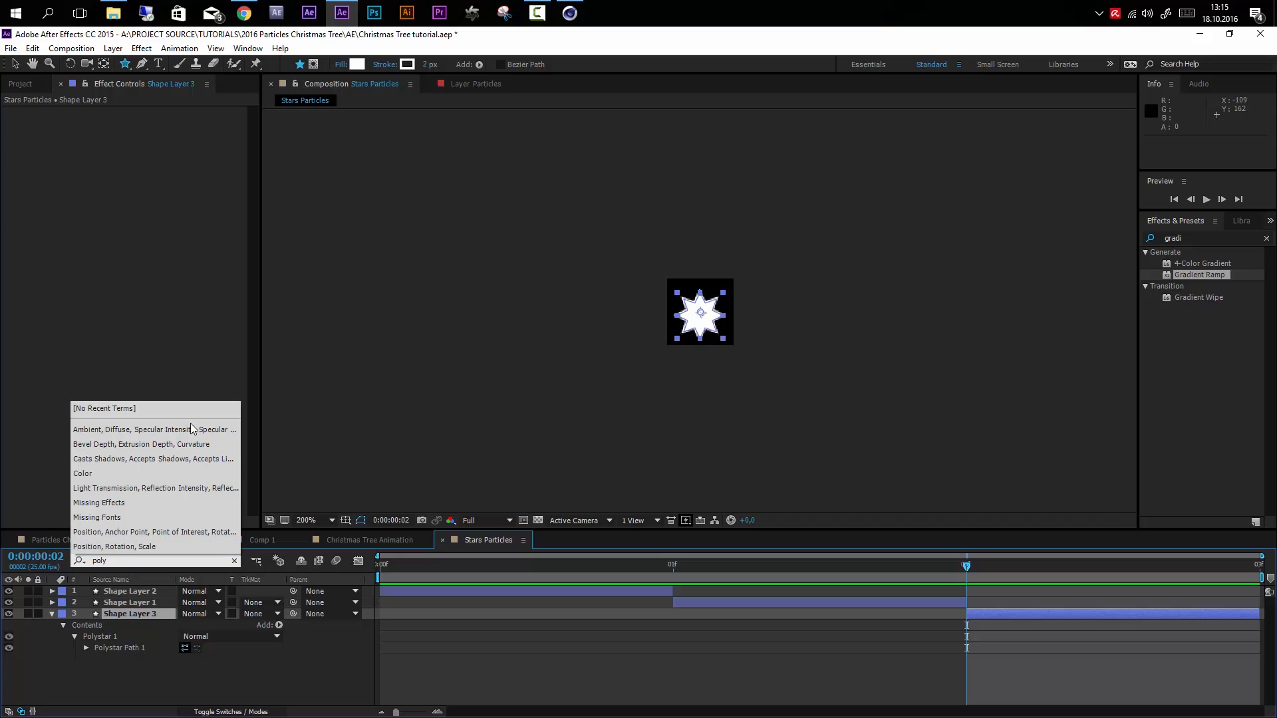
click(138, 647)
click(86, 648)
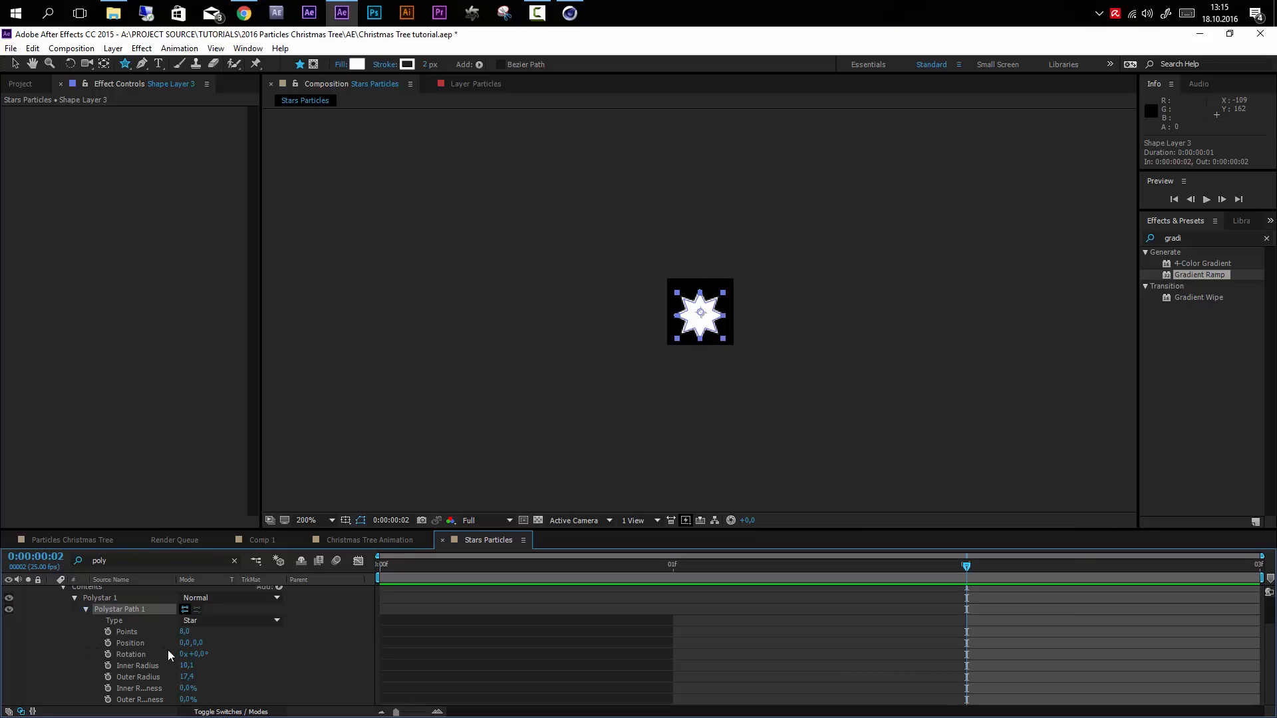
scroll(905, 665, up, 1)
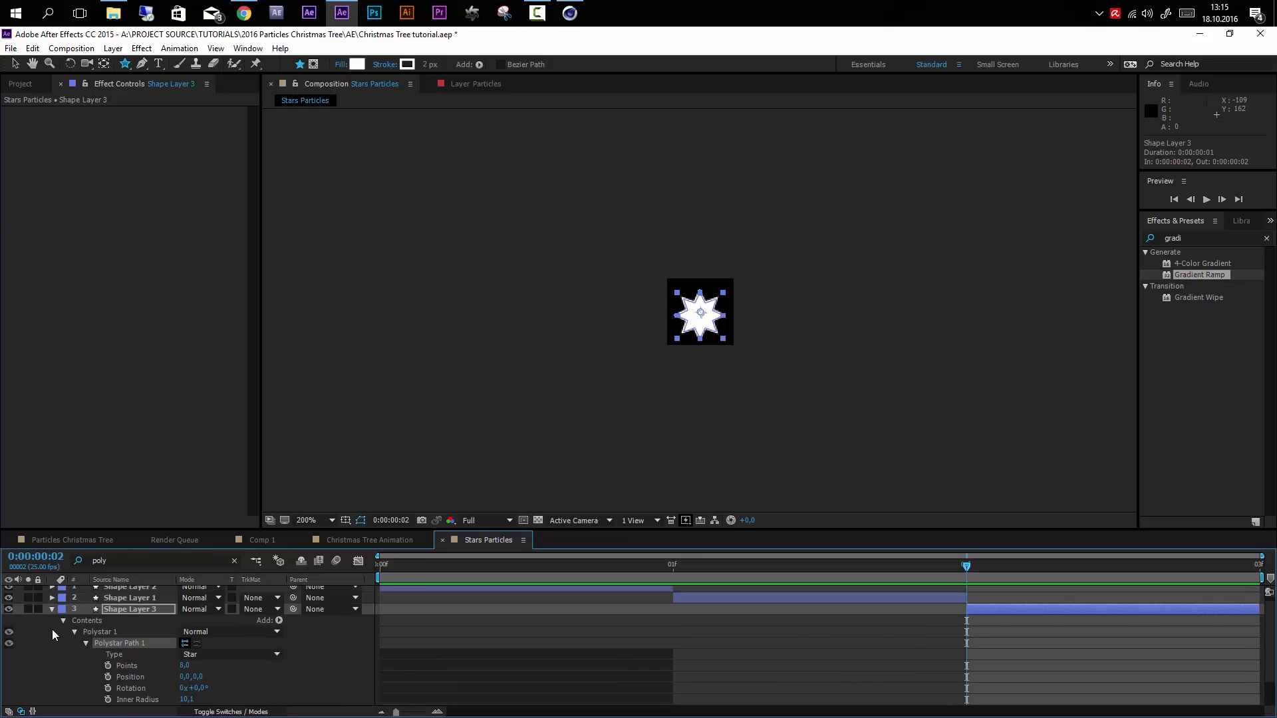
- Give Shape Layer 3's star 5 points, an outer radius of 12.4 and an inner radius of 18.1
click(183, 666)
text(5)
click(226, 687)
scroll(225, 688, down, 3)
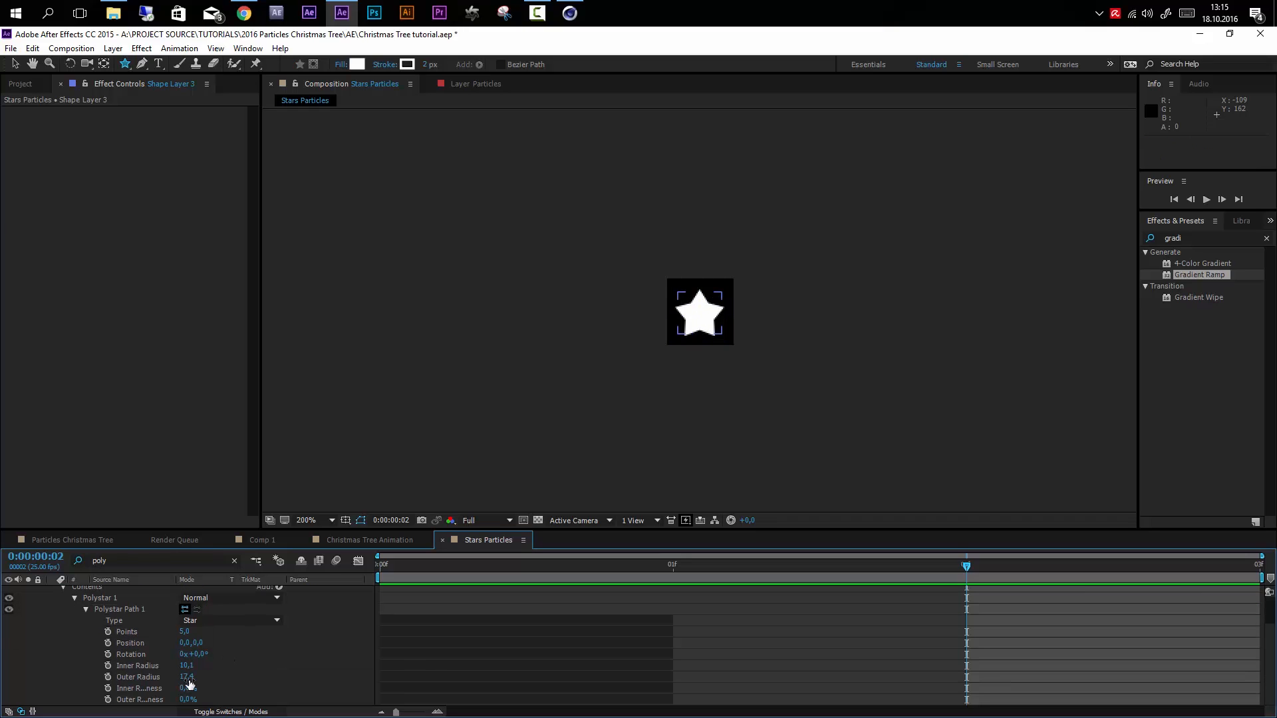
drag(187, 677, 195, 665)
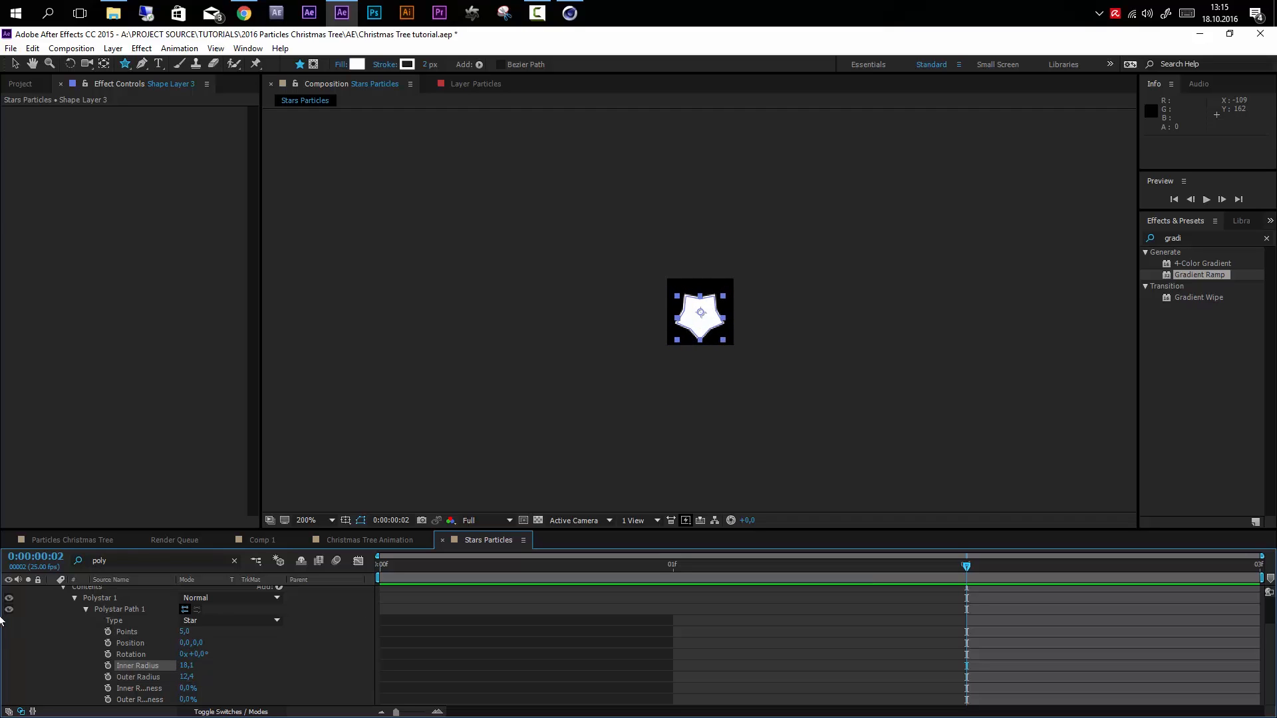
click(74, 598)
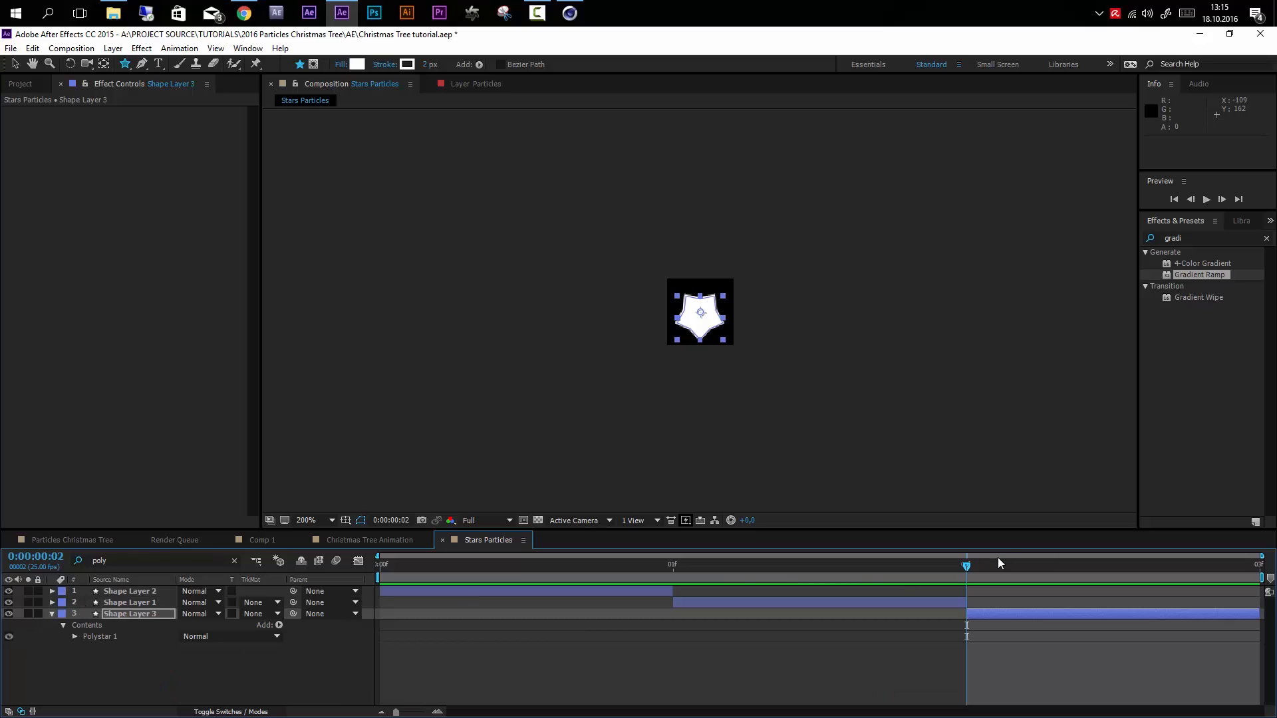
drag(806, 572, 896, 568)
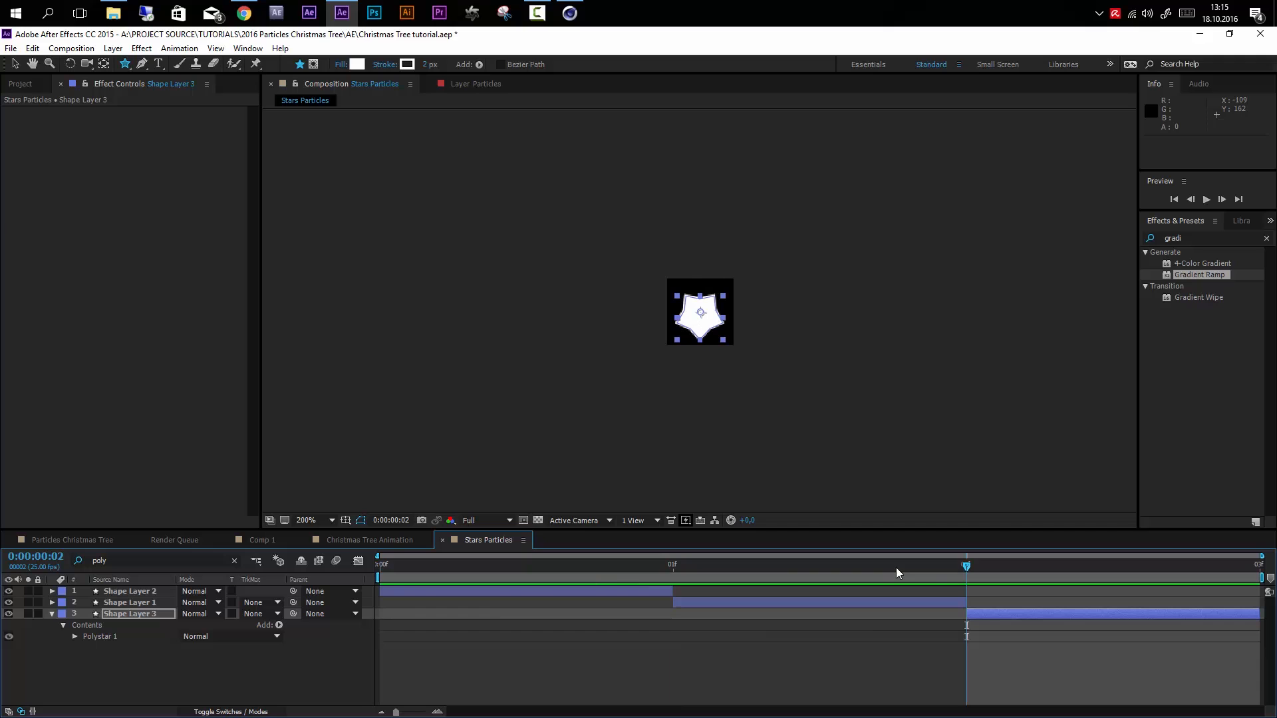
- Add the Stars Particles composition as the lowest layer of Christmas Tree Animation, beneath BG, and hide it
click(364, 538)
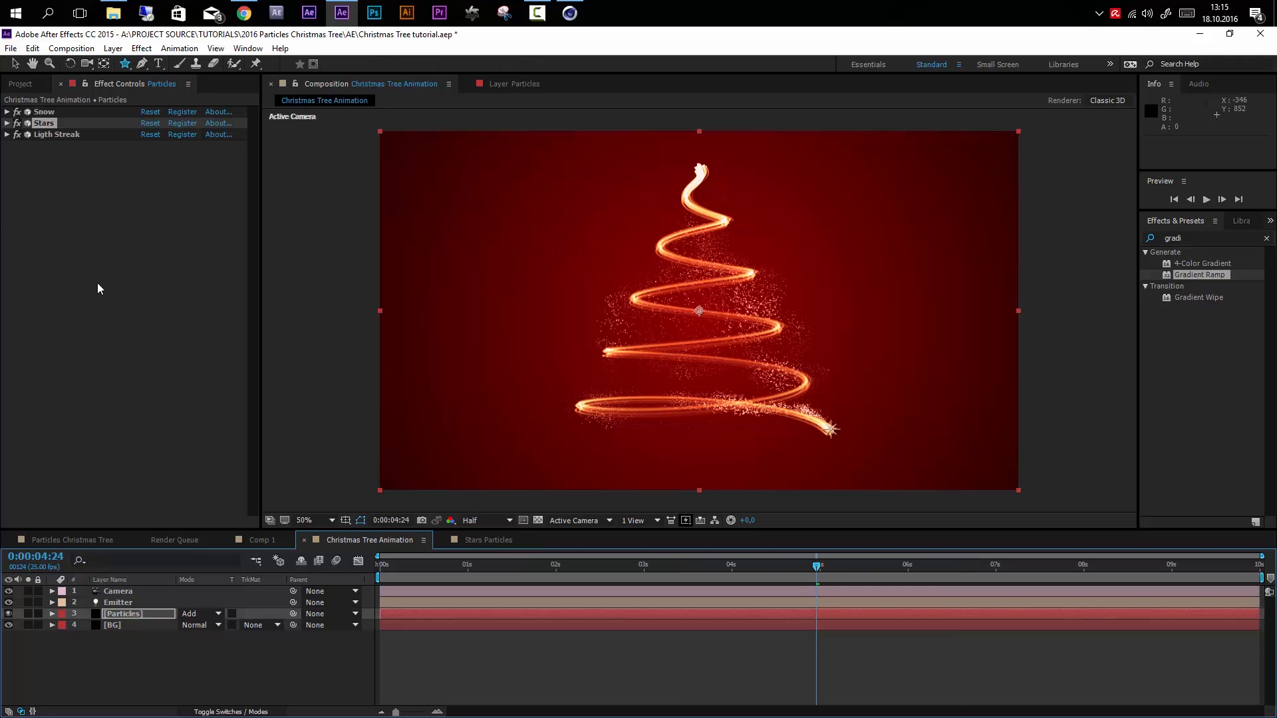
click(22, 83)
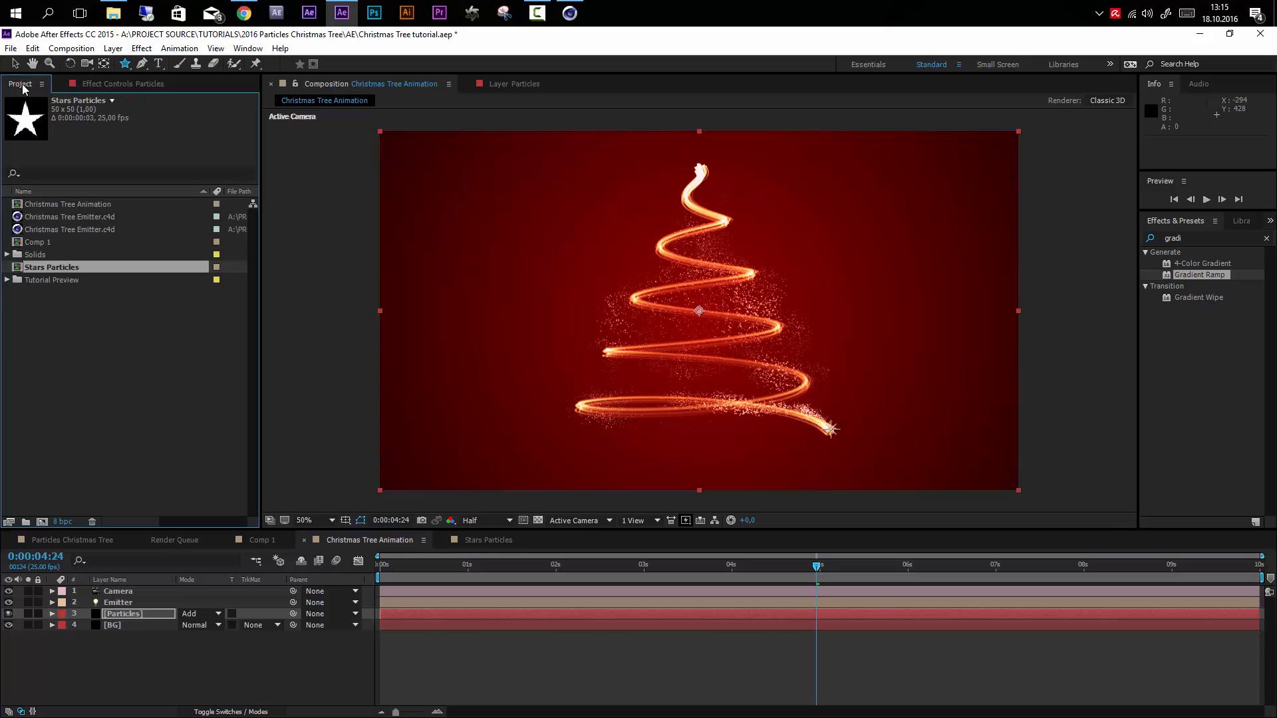
drag(66, 286, 14, 637)
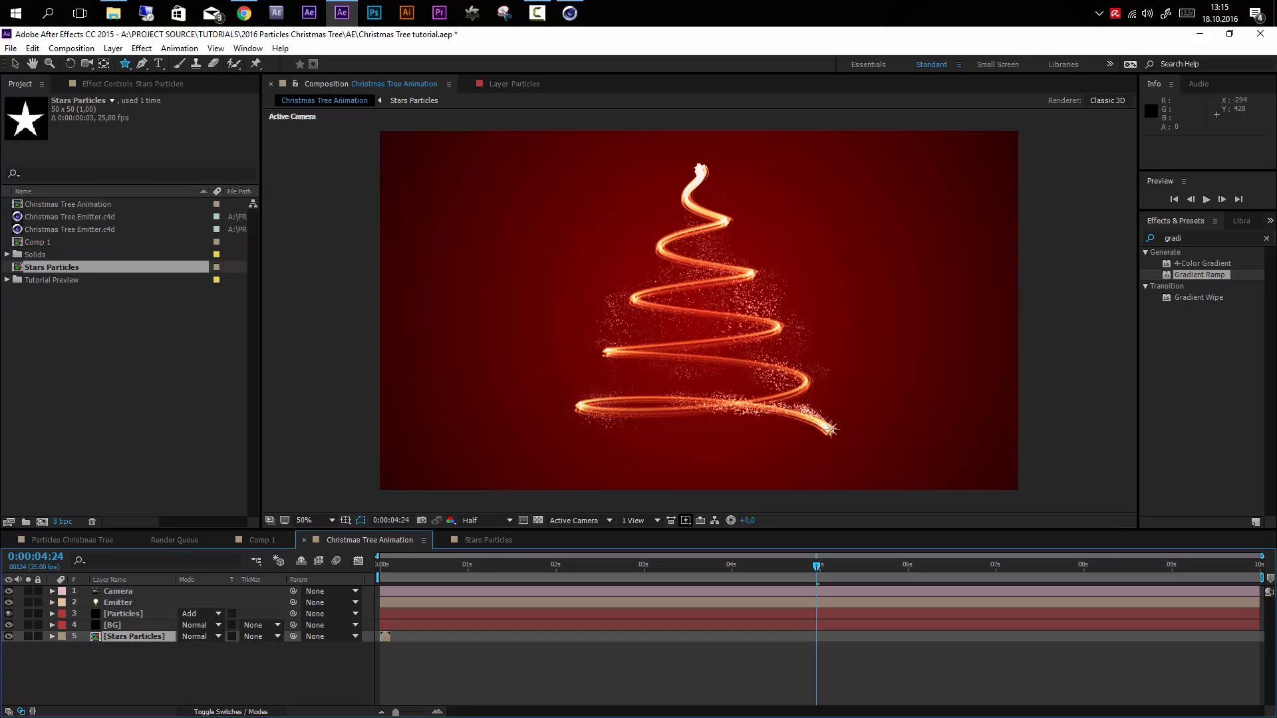
click(9, 637)
- Set the particle type of the Particles layer's Stars effect to Textured Polygon Colorize
click(125, 614)
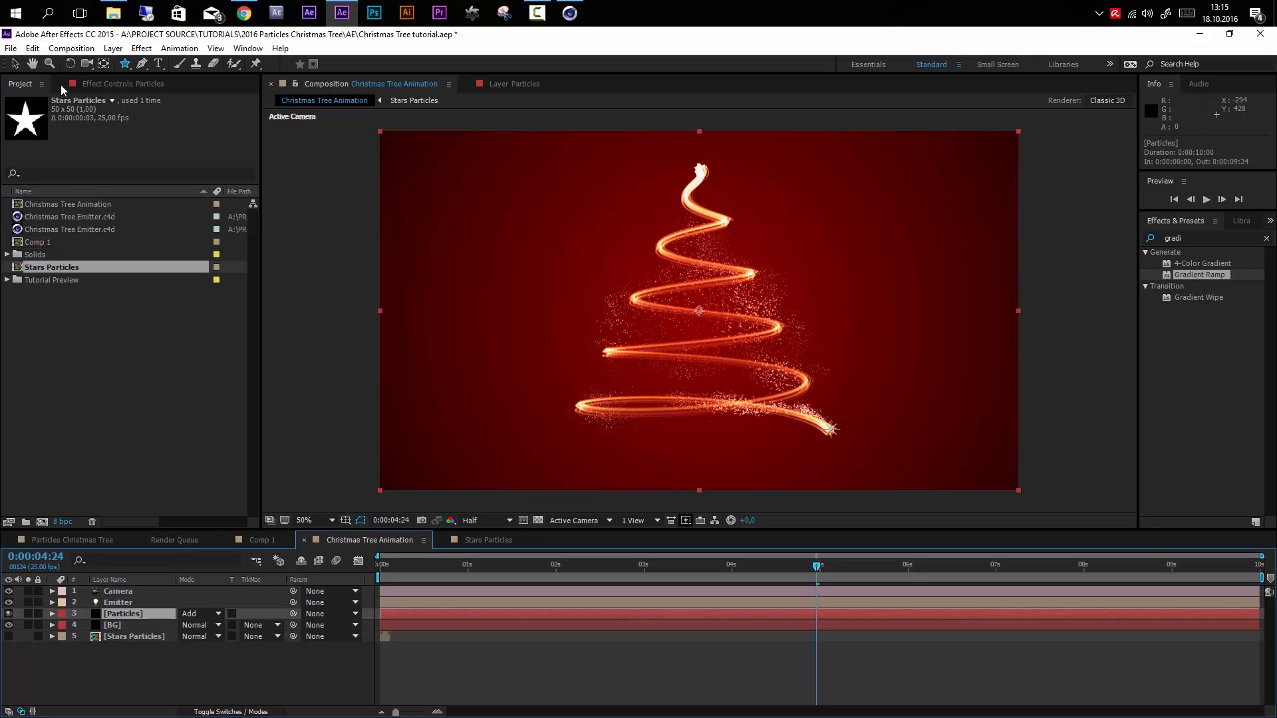
click(86, 84)
click(41, 124)
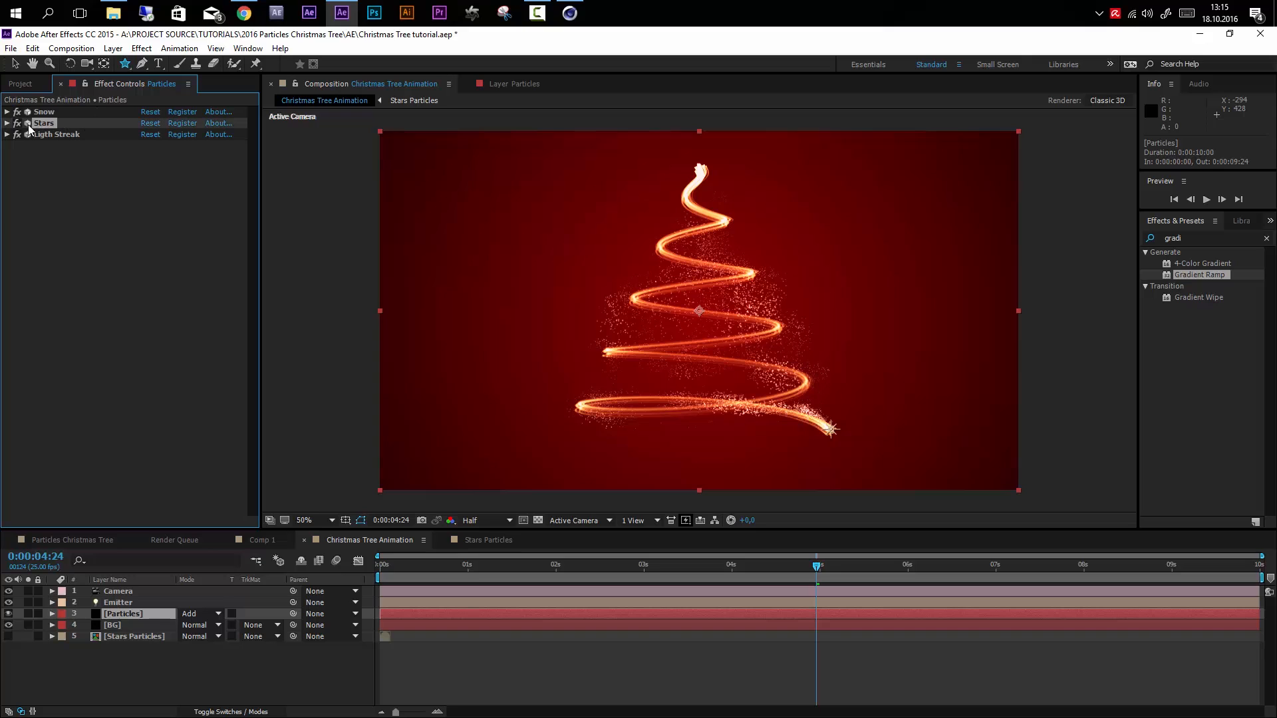
click(7, 125)
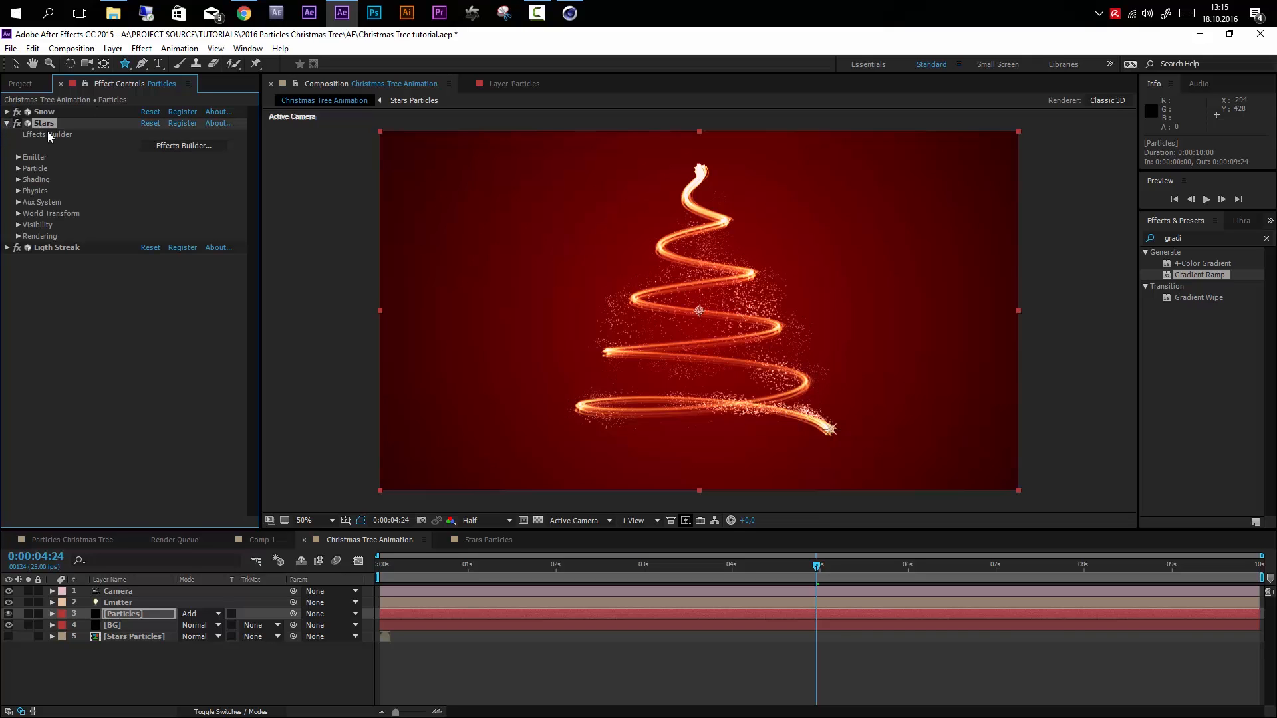
click(19, 169)
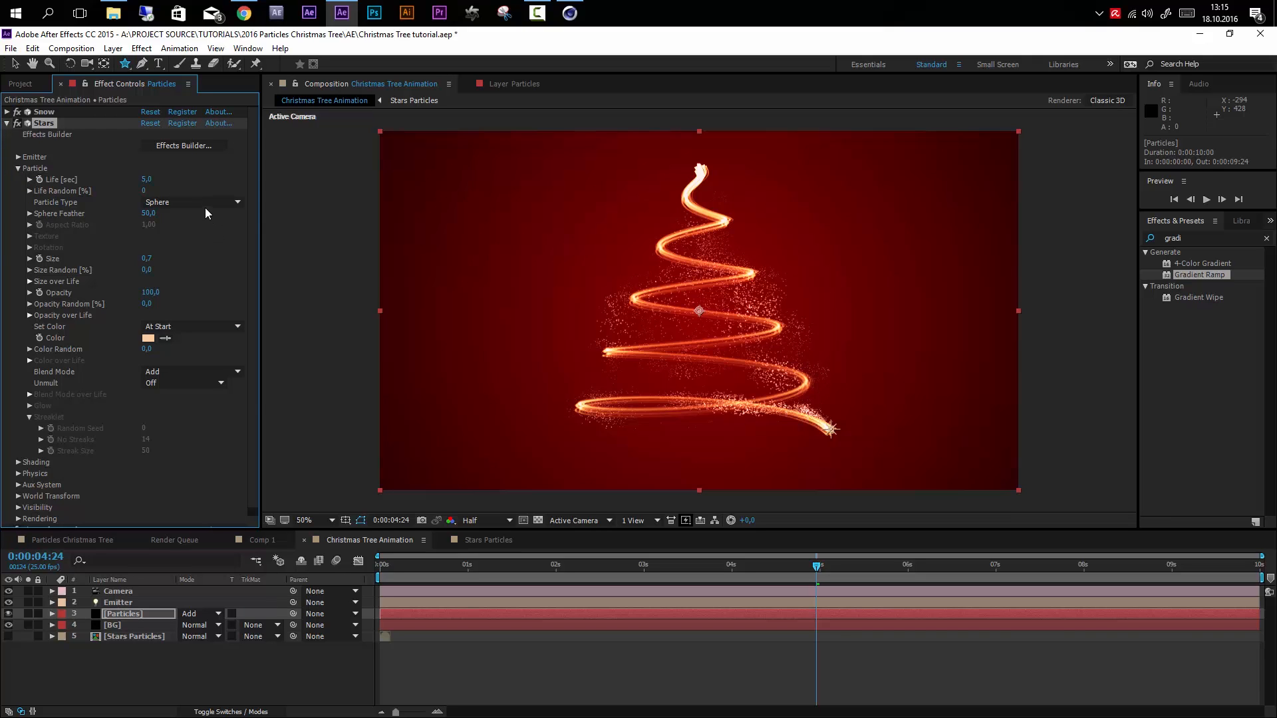
click(204, 204)
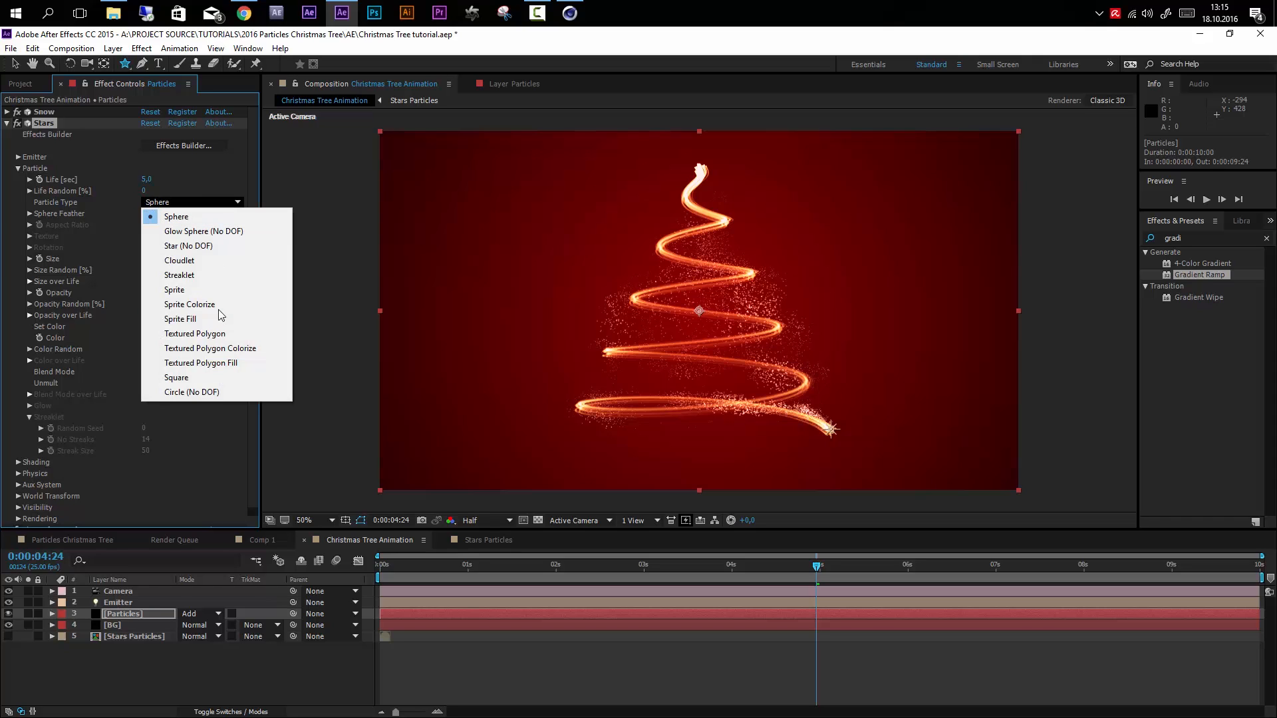
click(231, 351)
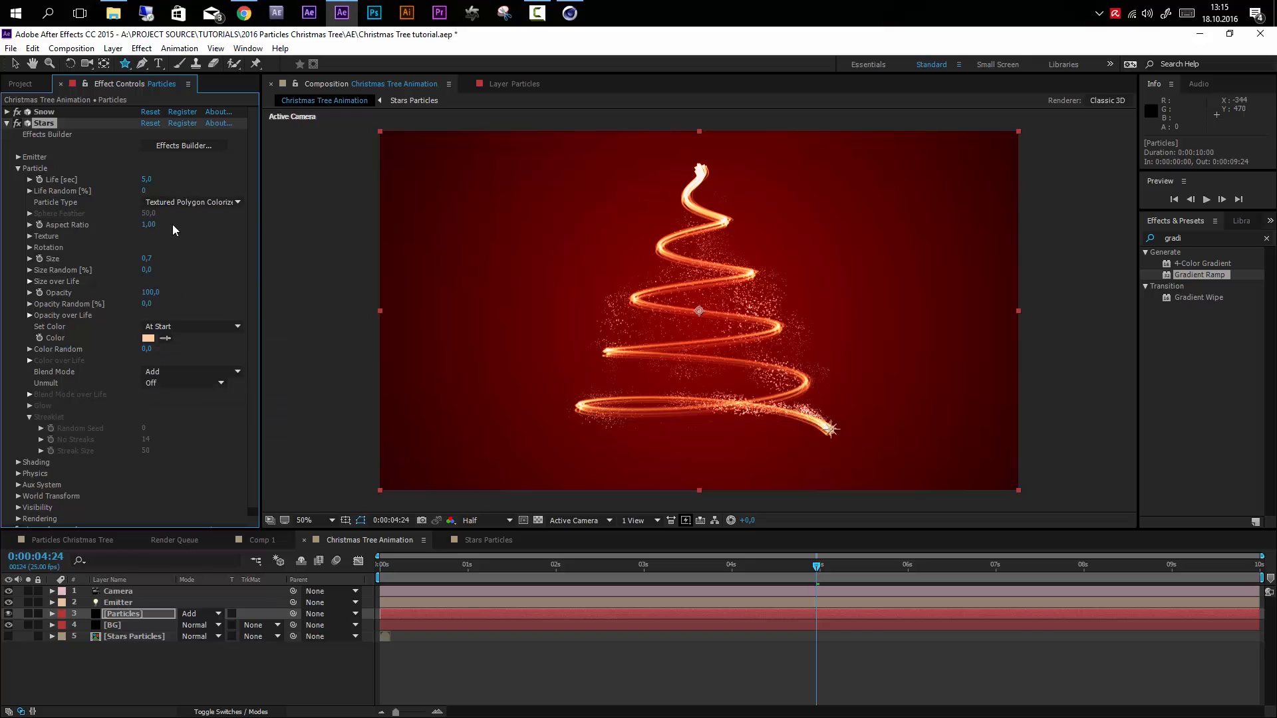
- Try larger Stars particle sizes up to 25 and check the tree at 0:00:05:16 and 0:00:04:11
drag(809, 567, 876, 564)
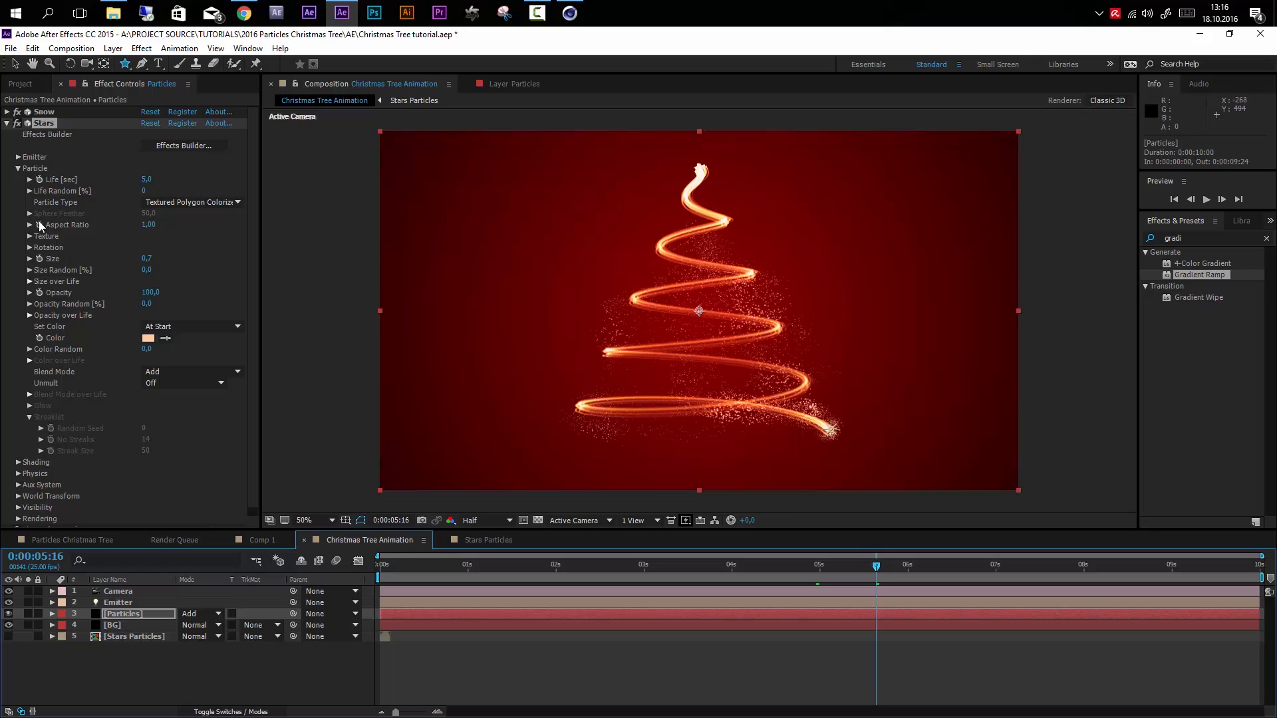
click(145, 259)
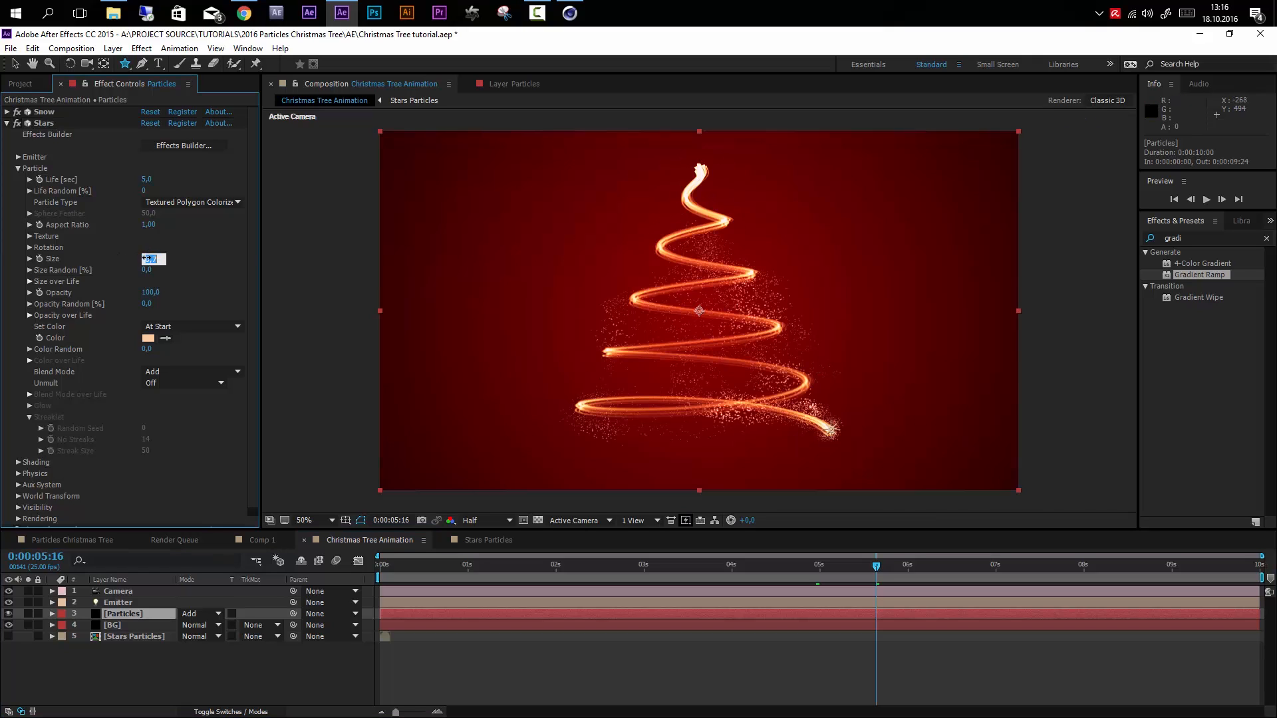
key(Return)
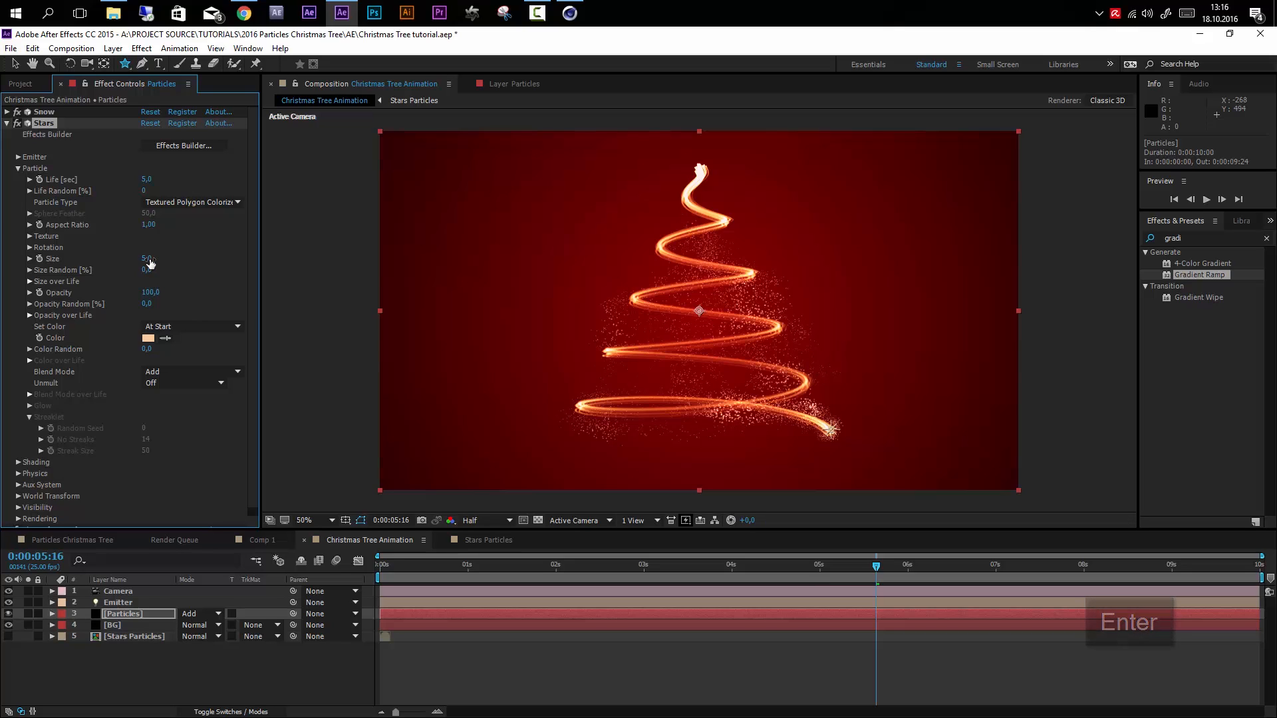
click(148, 260)
text(10)
key(Return)
key(Return)
click(770, 576)
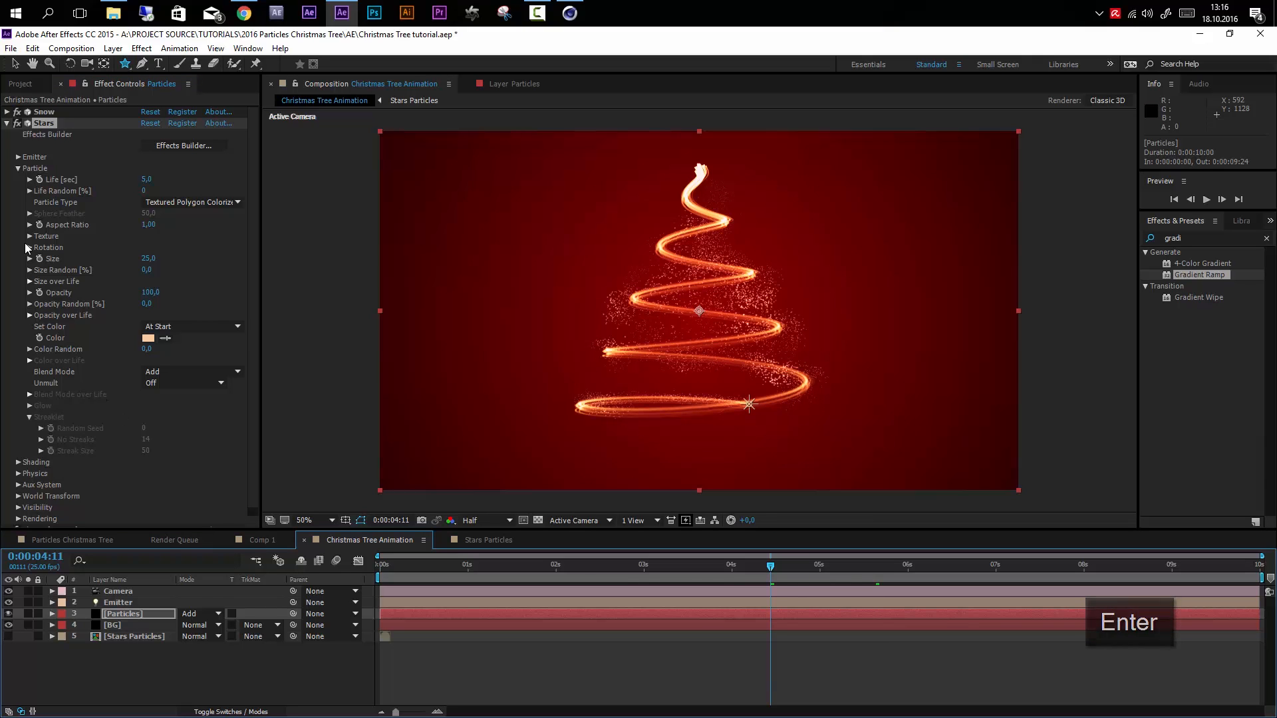
- Examine the rendering settings of the Stars effect
click(6, 126)
click(7, 124)
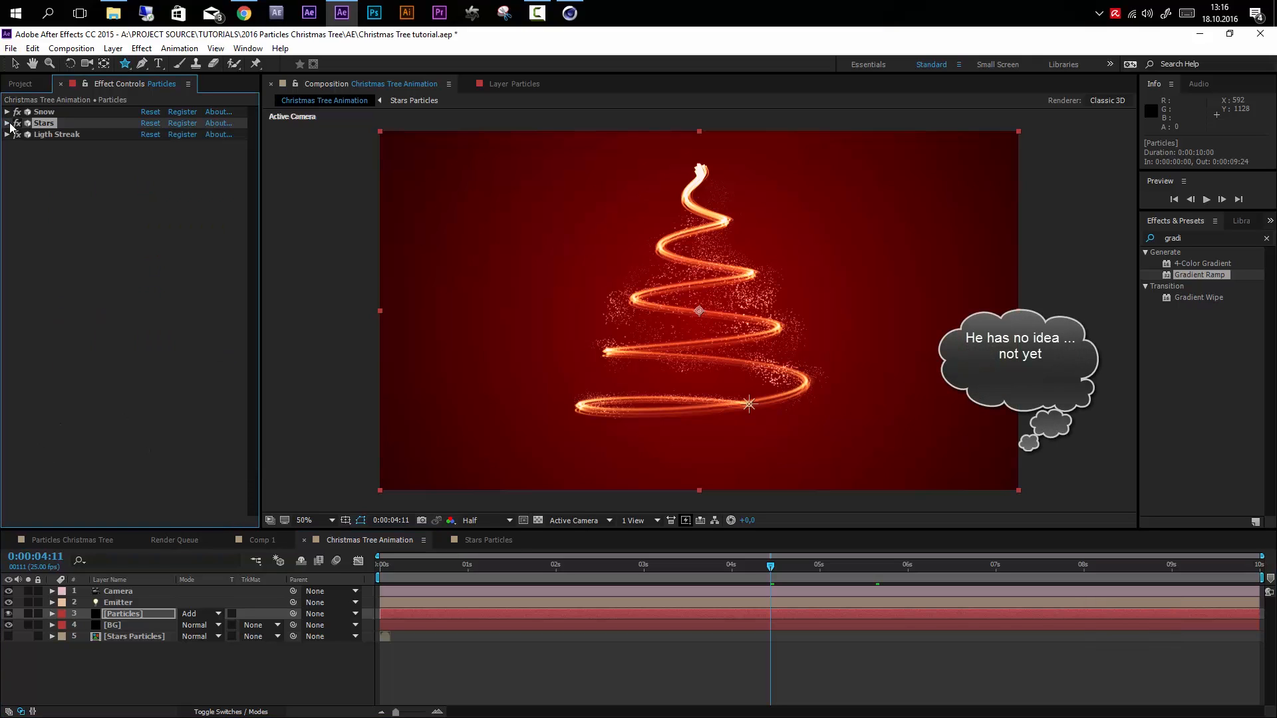
click(7, 124)
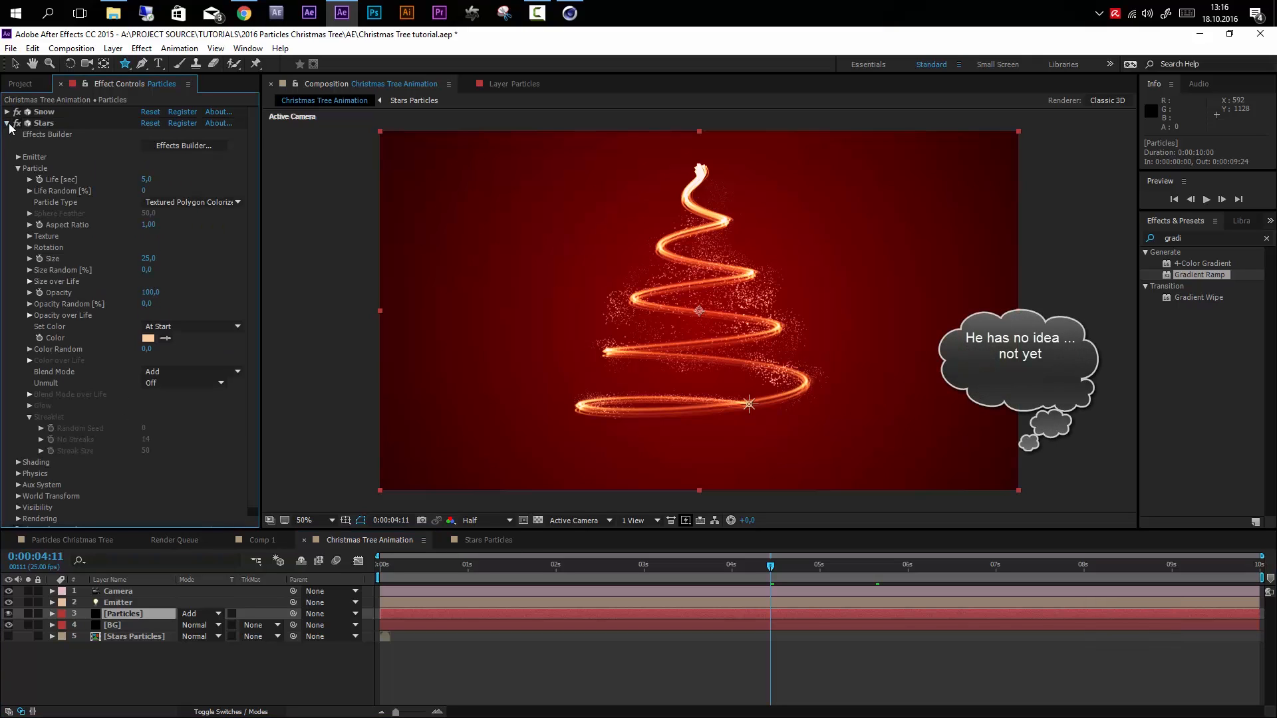
scroll(115, 297, down, 1)
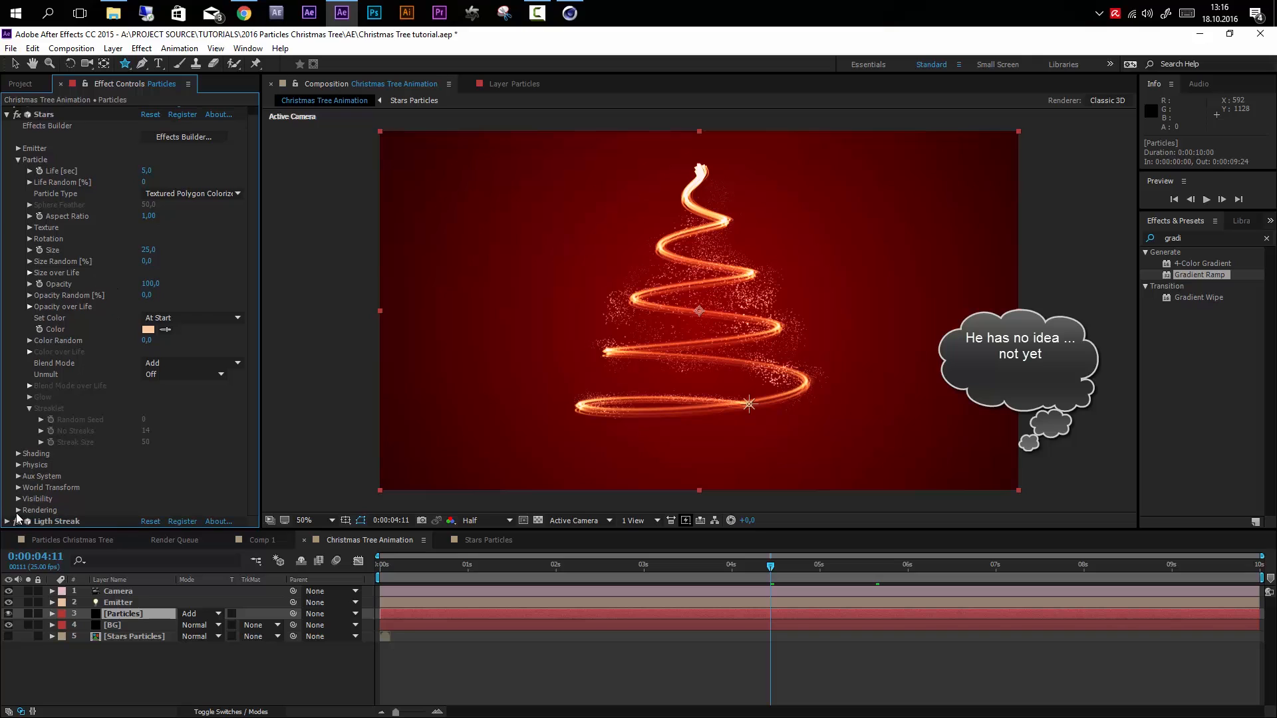
click(18, 510)
scroll(59, 508, down, 3)
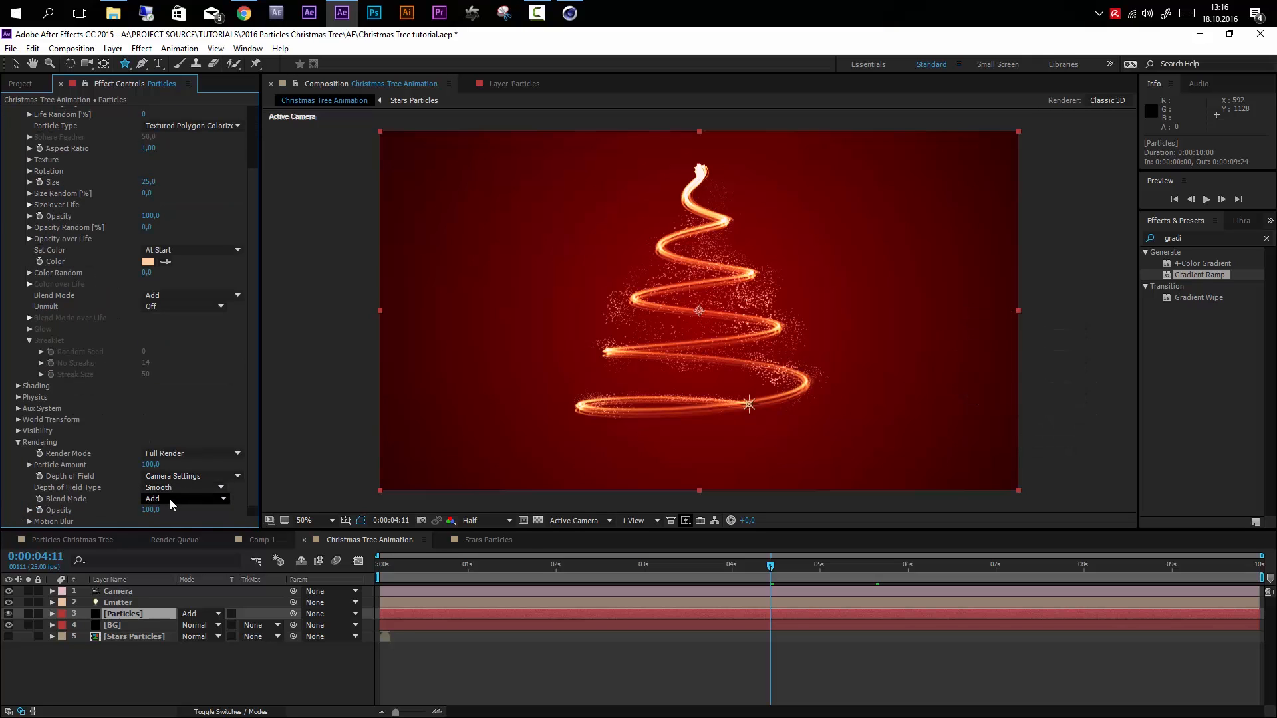
click(19, 442)
- Reveal the Particles layer's keyframed properties and set the Stars effect's turbulence field Affect Size to 0
key(u)
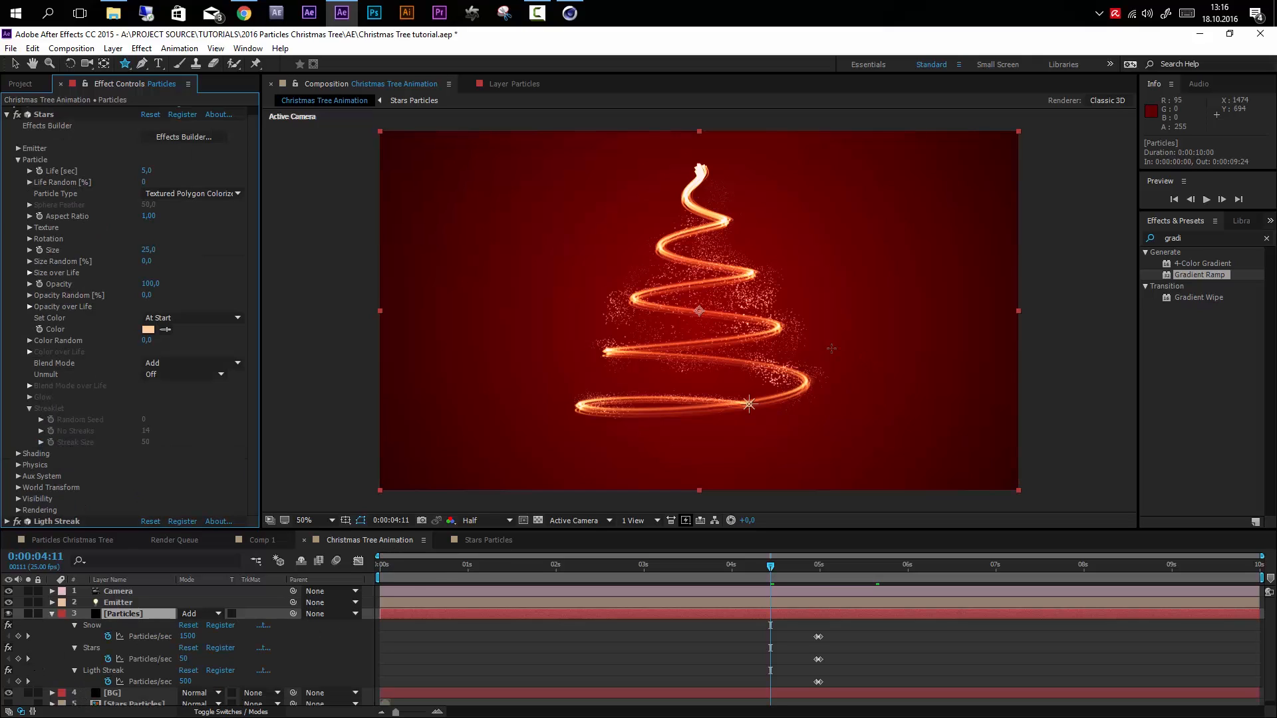
click(18, 465)
scroll(17, 468, down, 5)
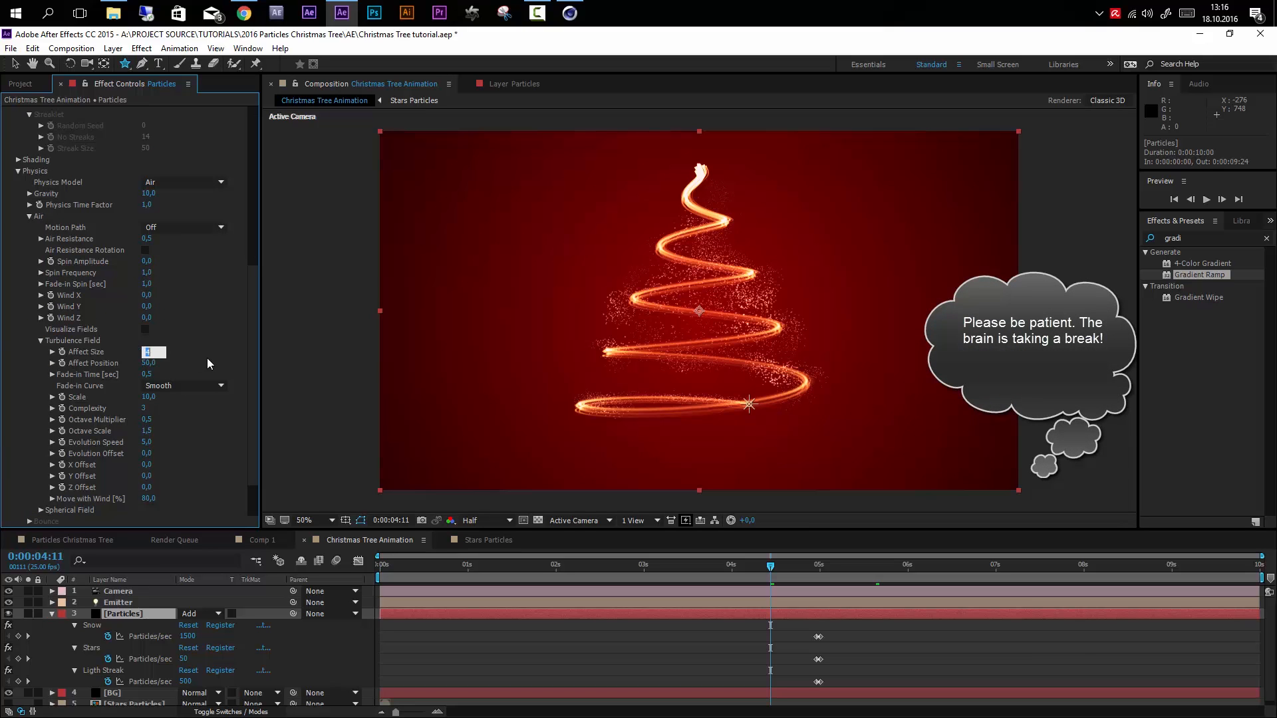
text(0)
key(Return)
scroll(33, 226, up, 9)
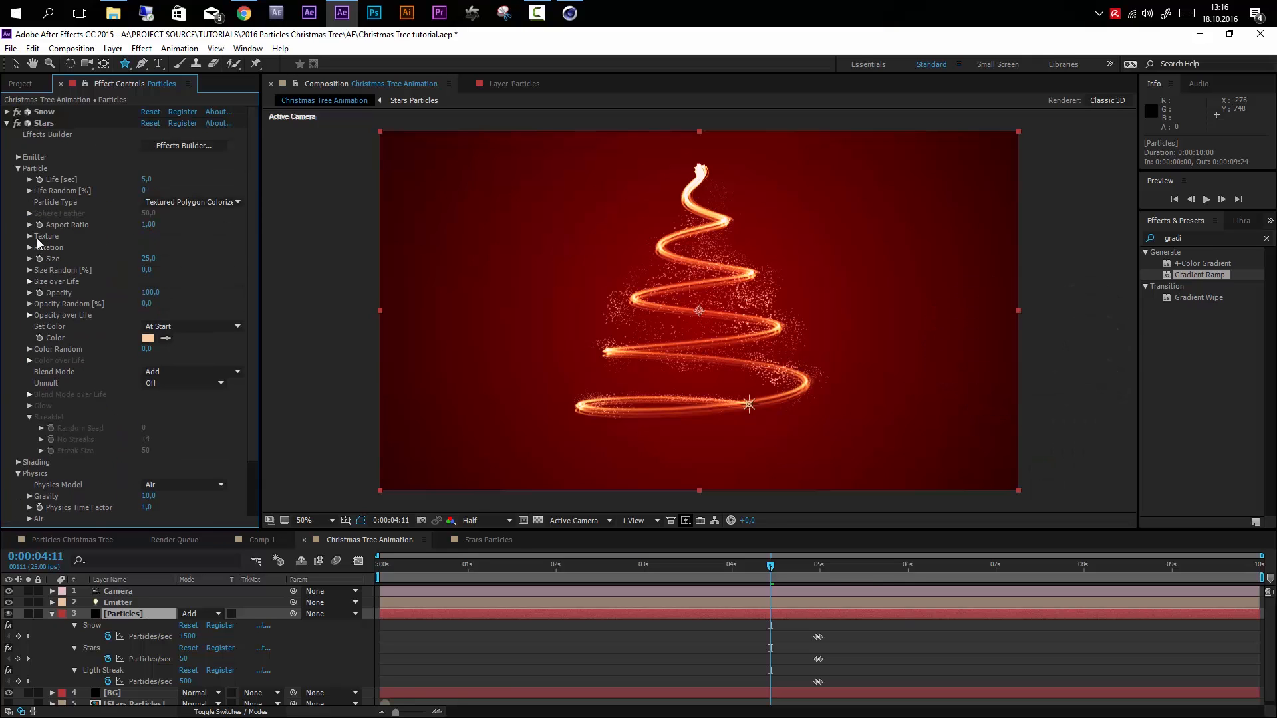
- Examine the Snow effect's rendering settings and look through the Stars effect's particle and physics settings
click(6, 123)
click(6, 111)
click(20, 225)
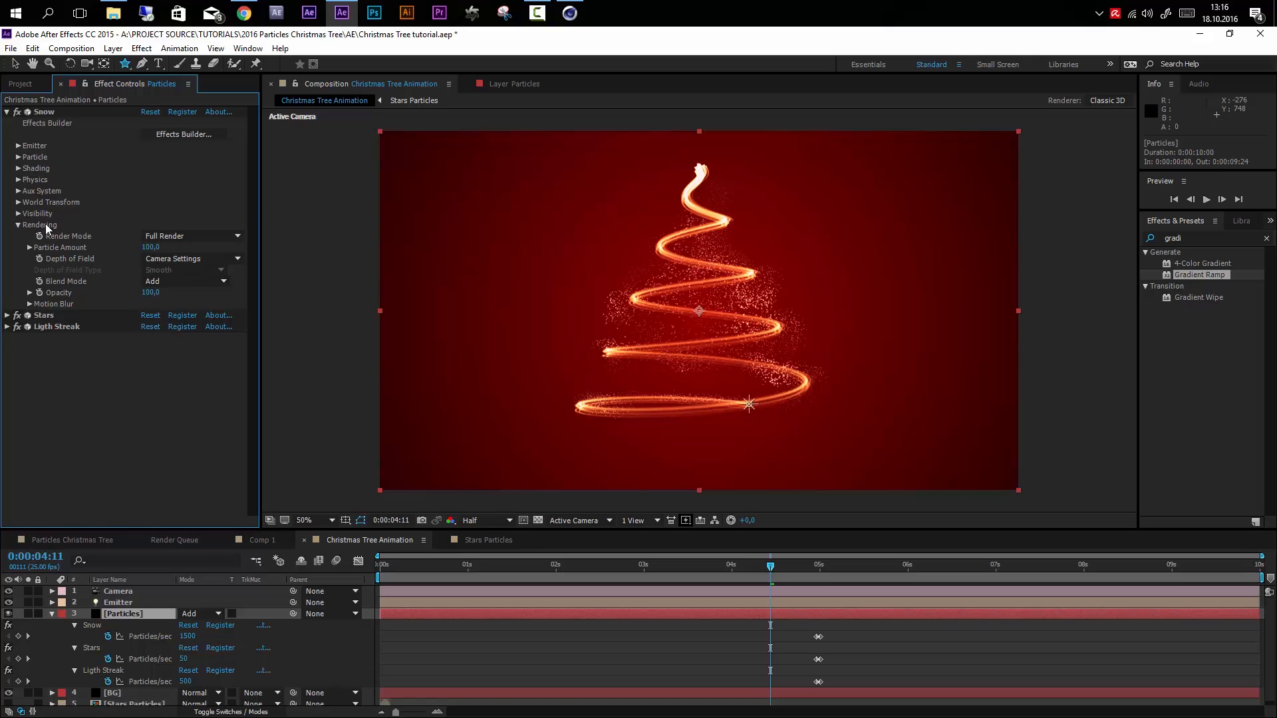
click(7, 112)
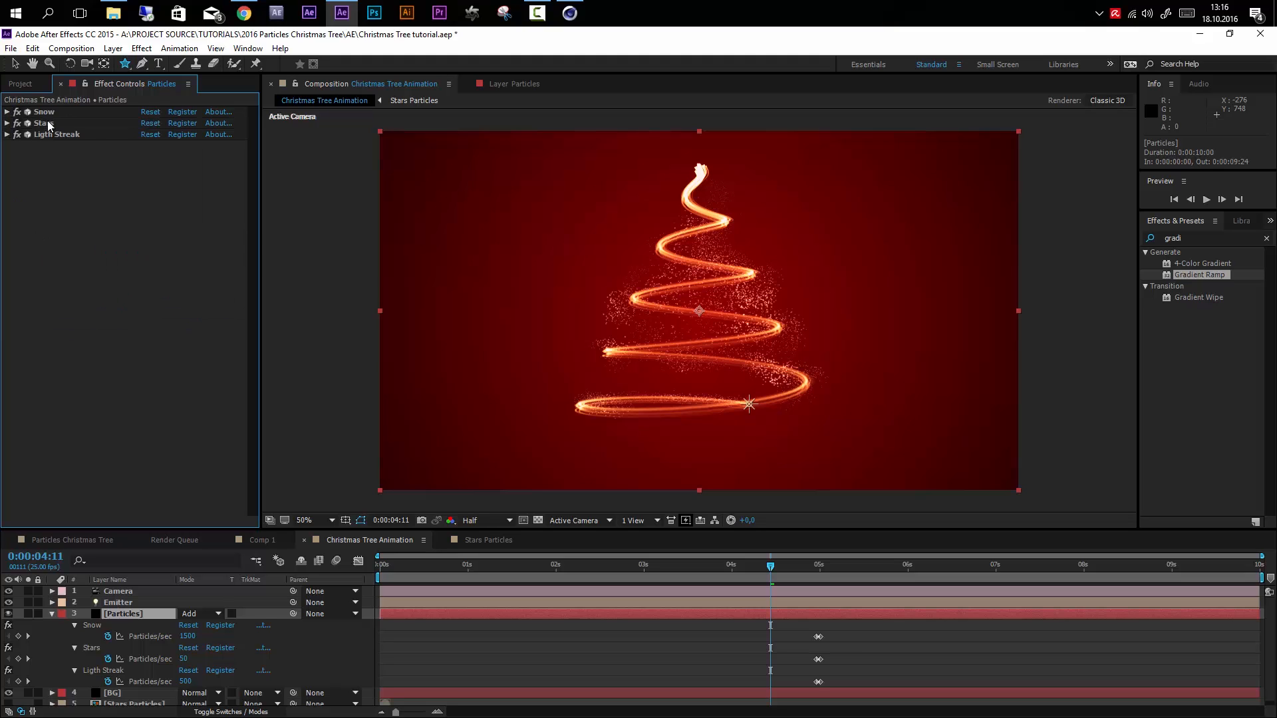
click(46, 122)
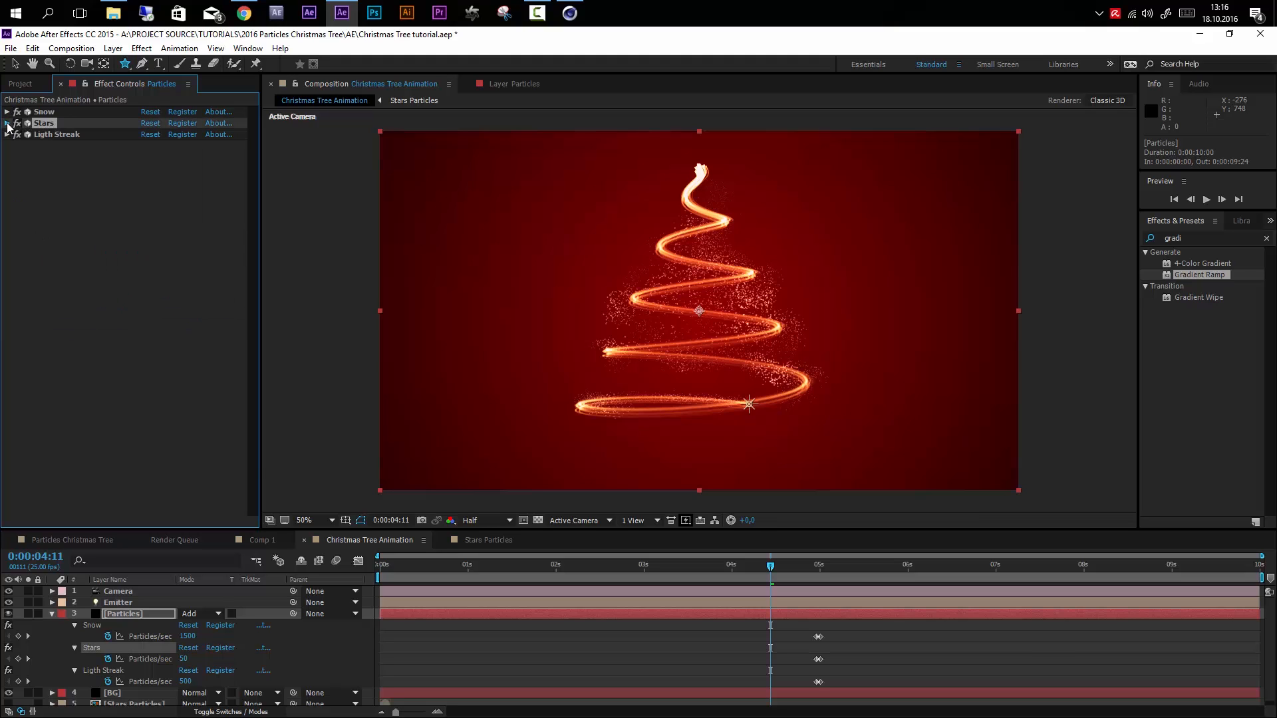
click(6, 123)
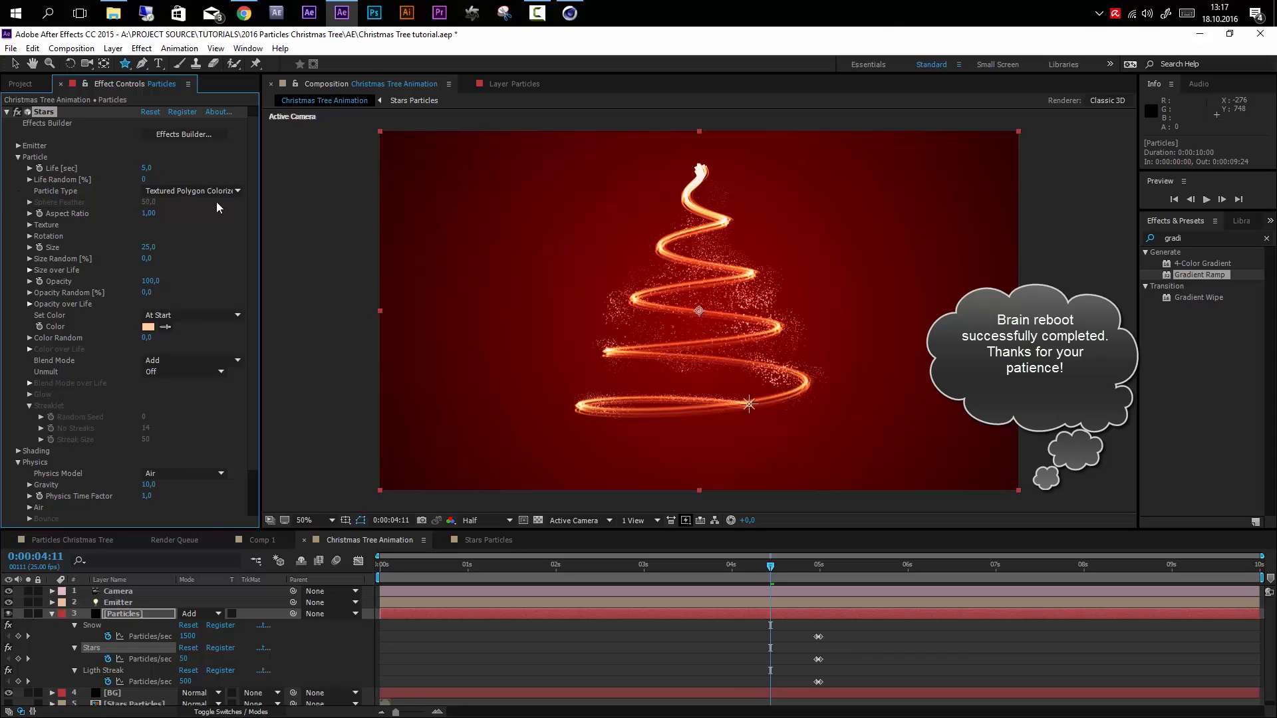
scroll(221, 311, down, 3)
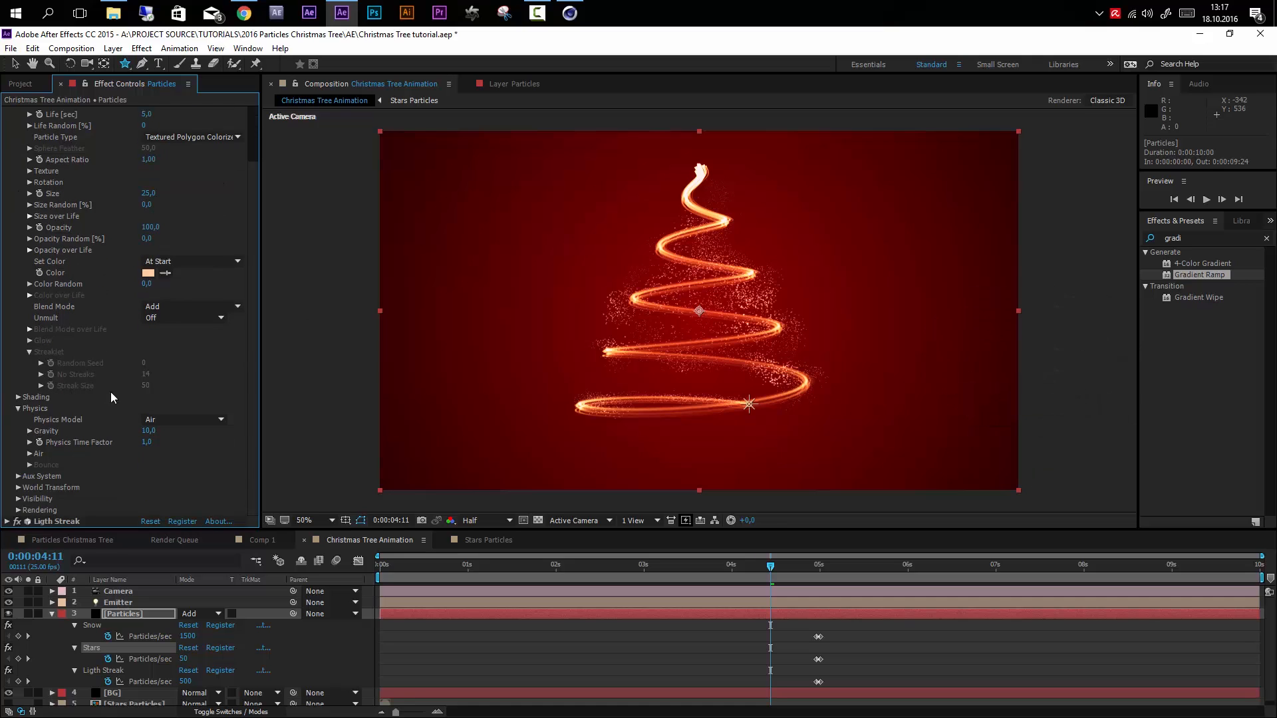
scroll(66, 304, up, 3)
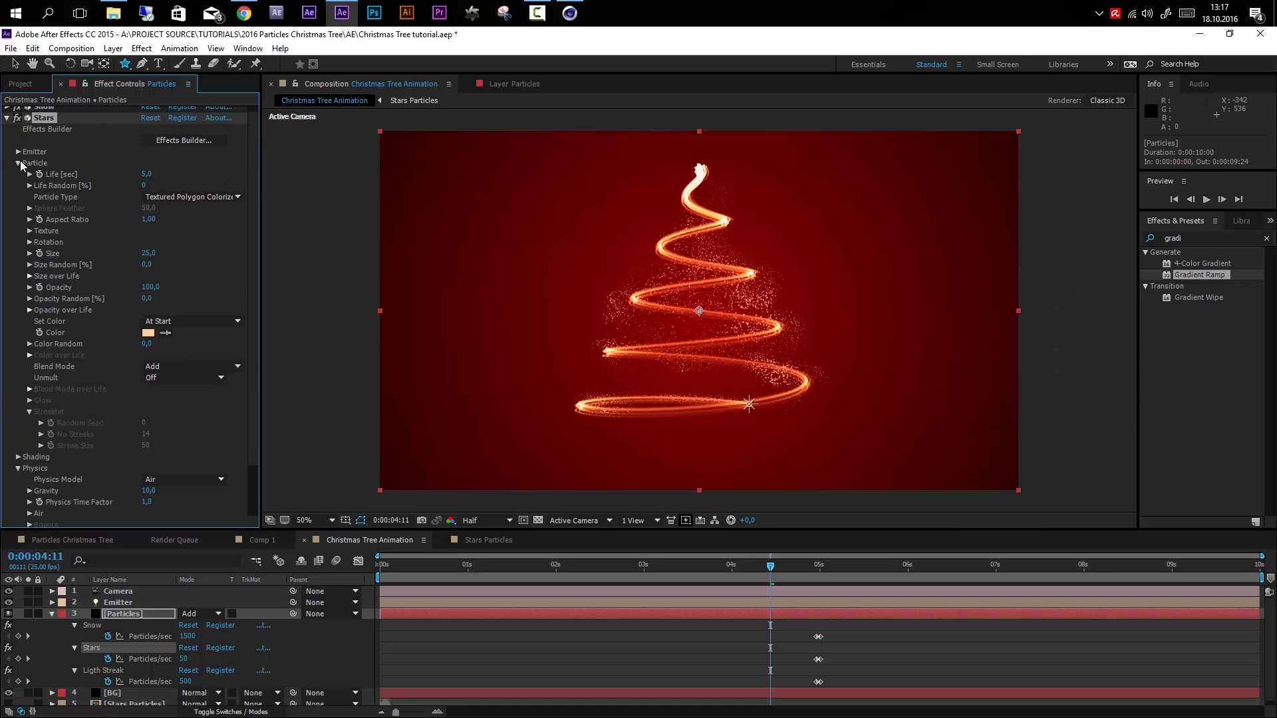
- Assign the Stars Particles layer as the Stars effect's particle texture with time sampling Random - Still Frame
click(29, 230)
click(165, 243)
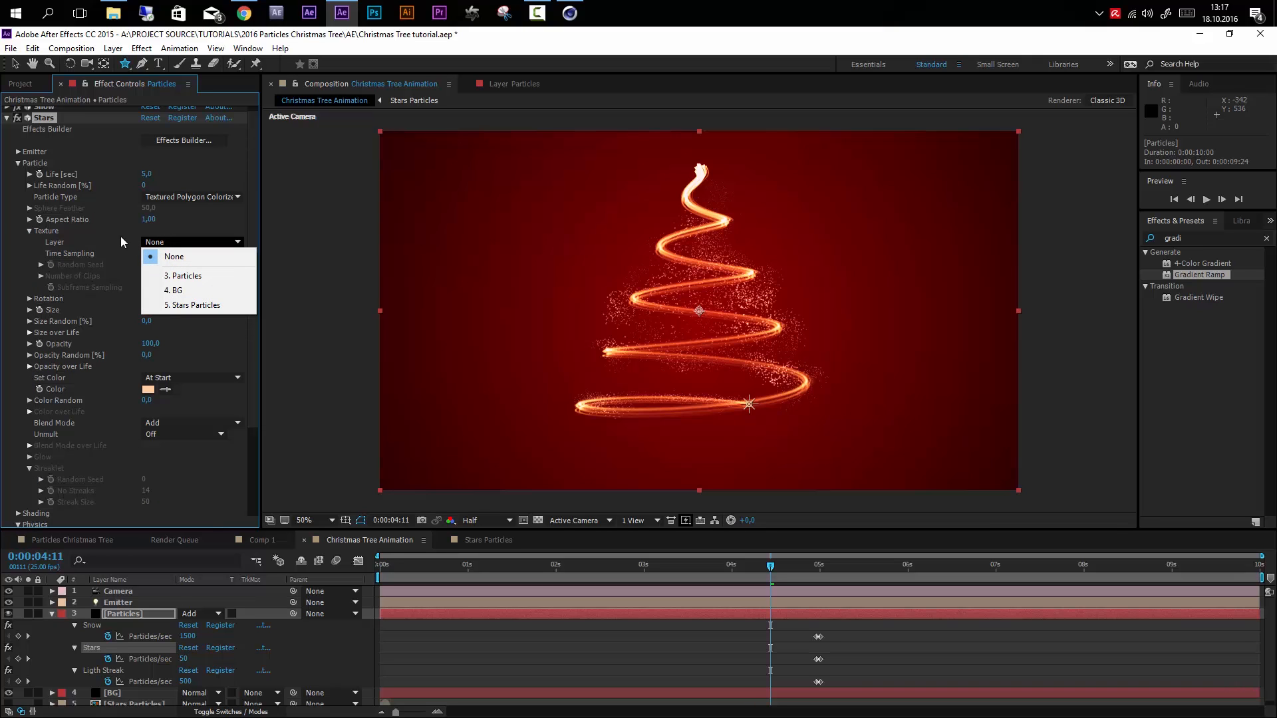
click(184, 306)
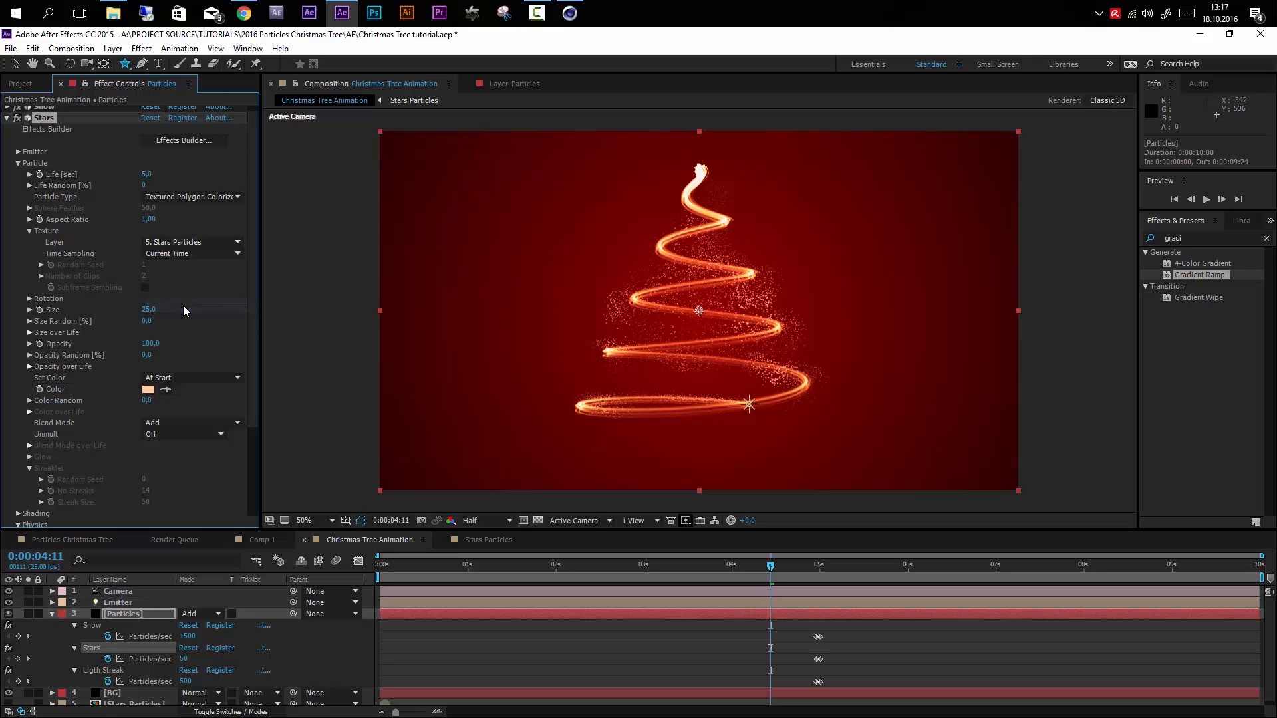
click(168, 256)
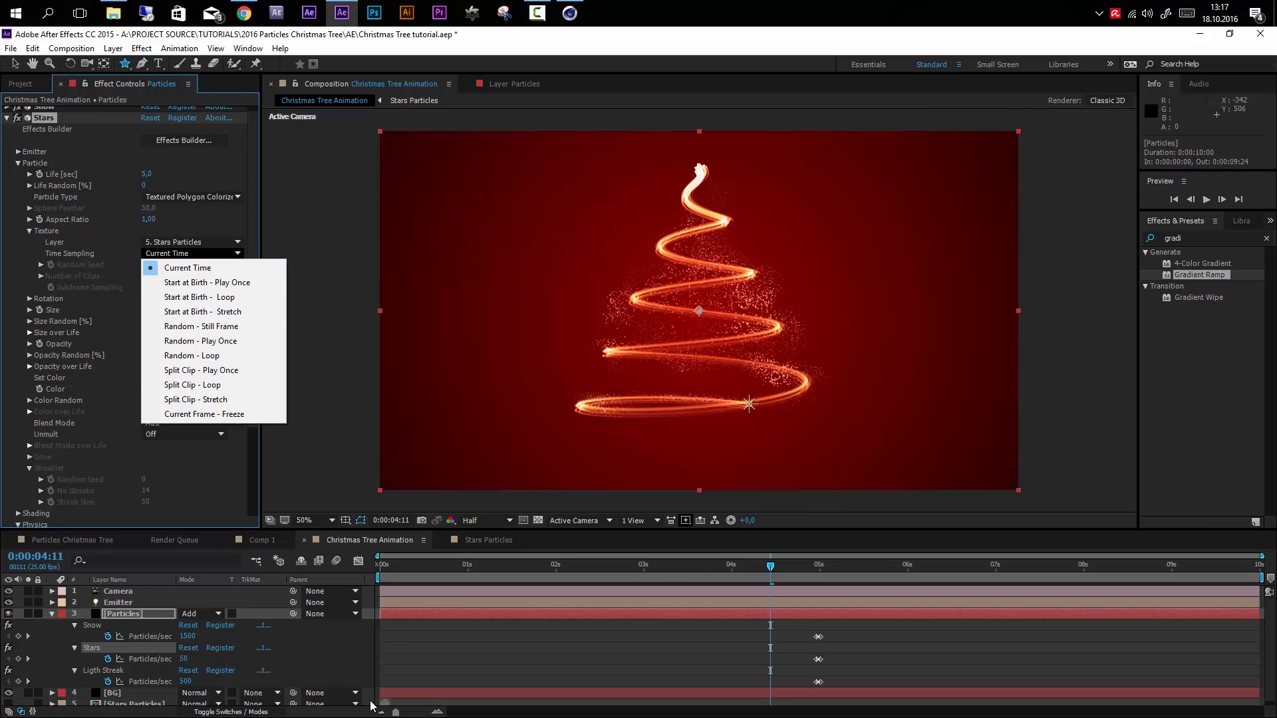
click(199, 327)
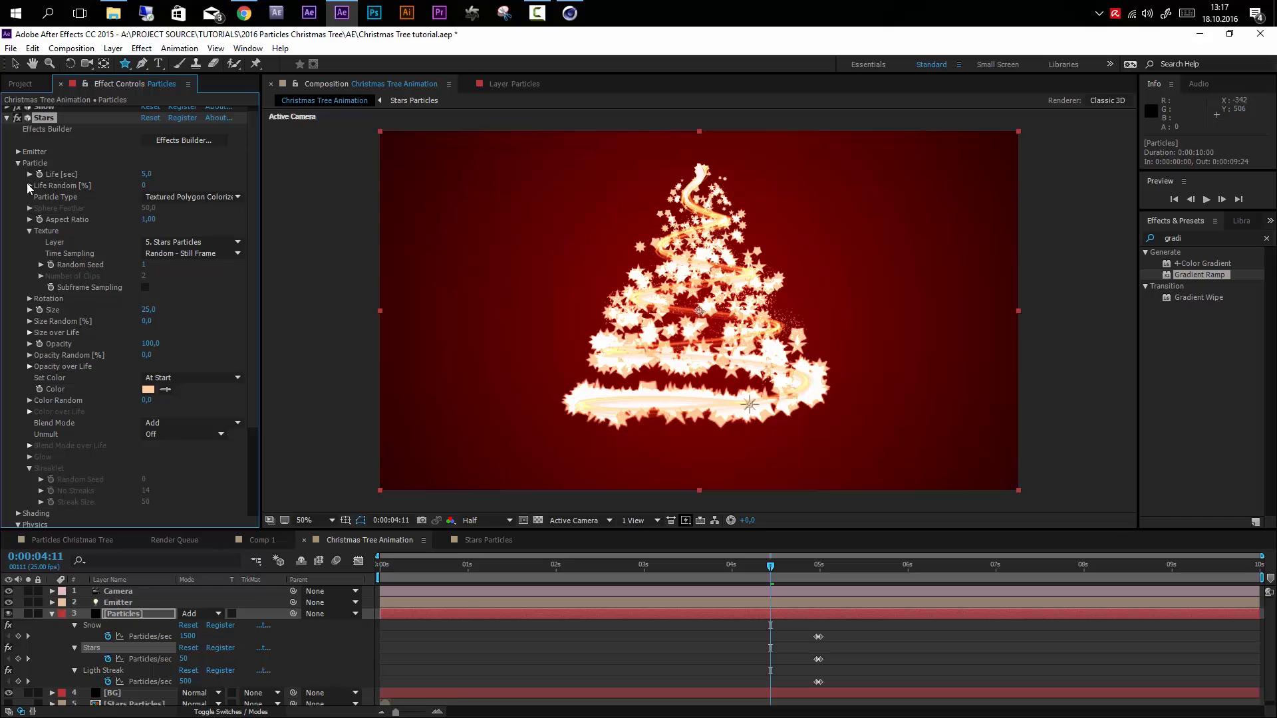
- Try Stars particle sizes of 5 and 8 with the star texture applied
click(148, 311)
text(5)
key(Return)
click(148, 311)
text(8)
key(Return)
- Set the Stars particle size to 10 and its size randomness to 50%
click(145, 310)
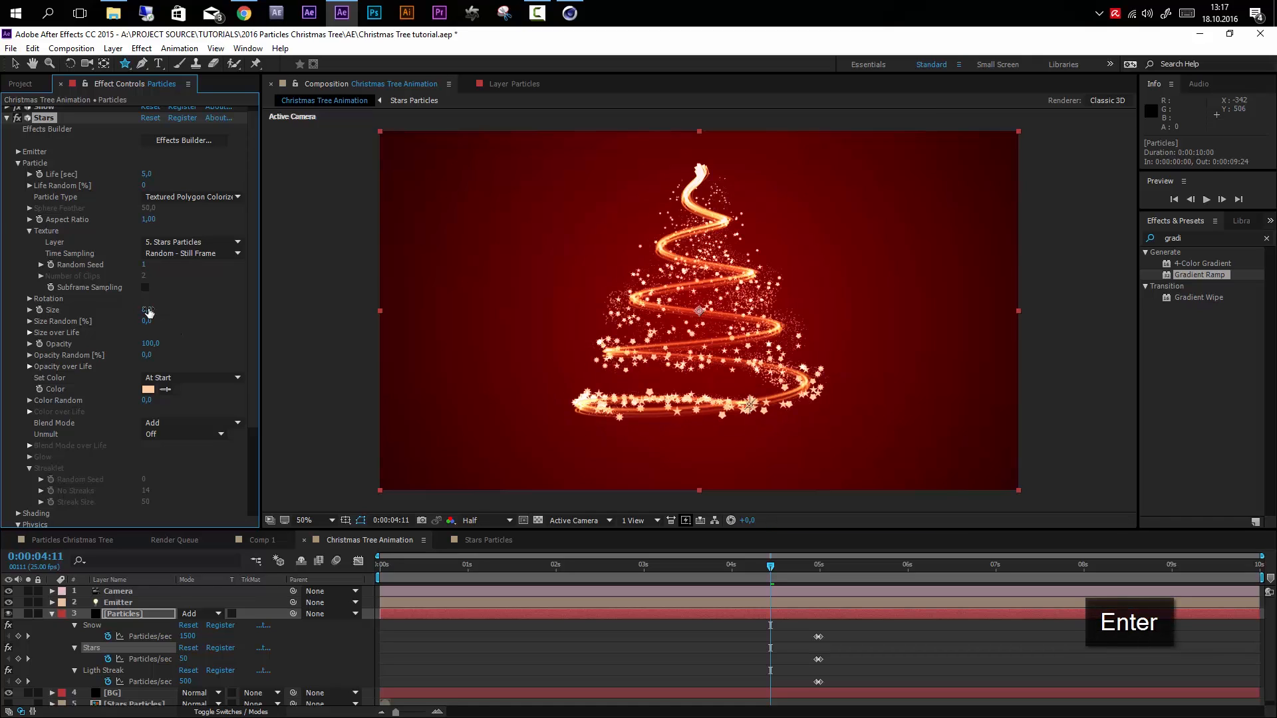
text(10)
key(Return)
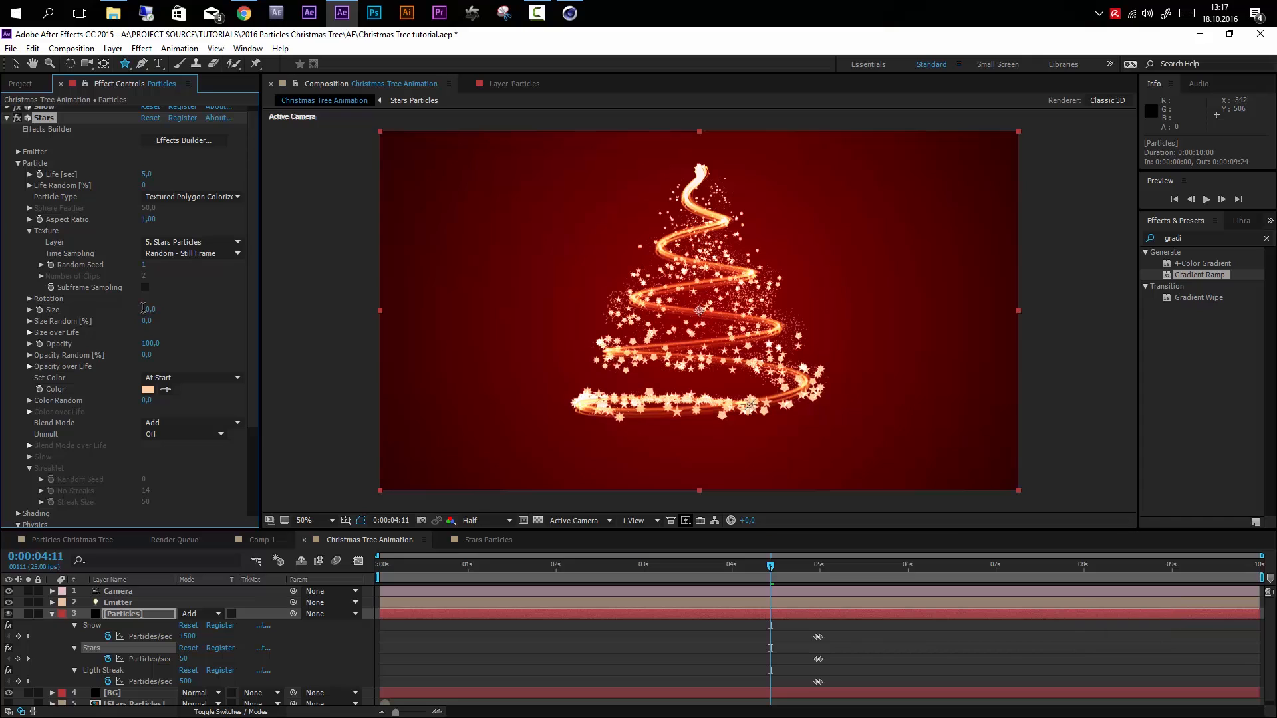
click(147, 322)
text(50)
key(Return)
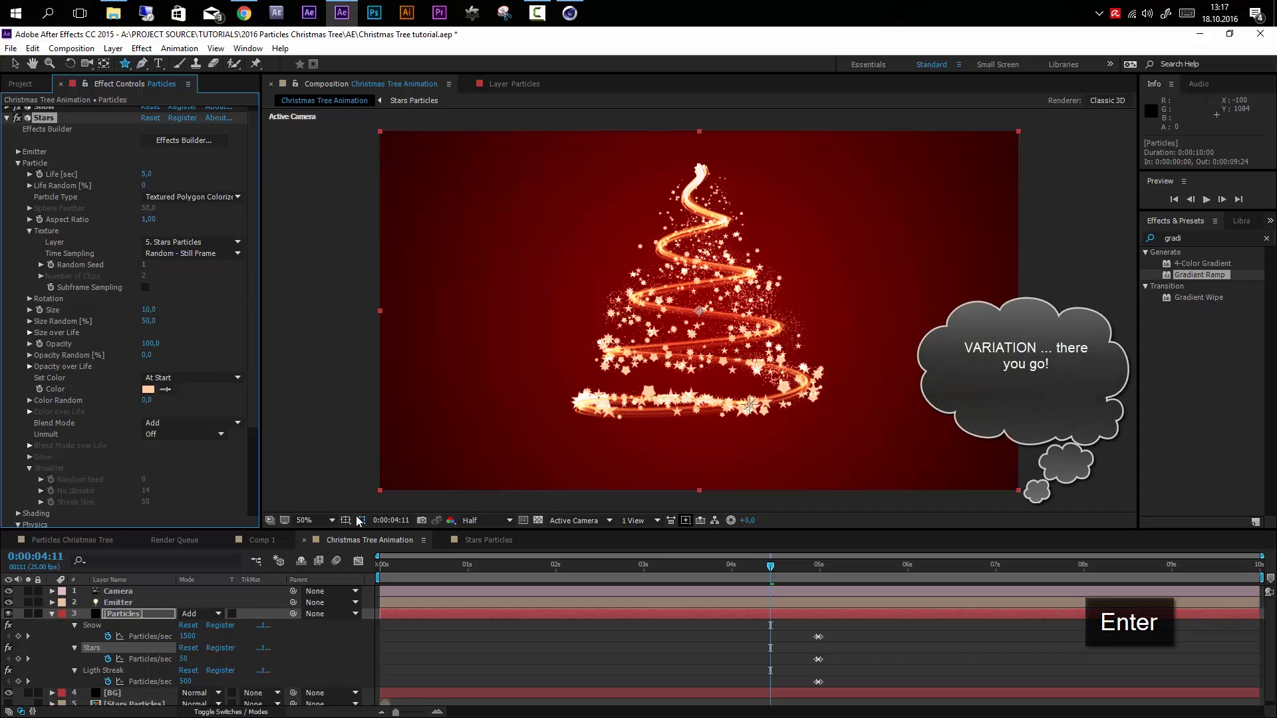
- Set the Stars effect's Particles/sec to 25 at the keyframe at 0:00:04:24
click(28, 659)
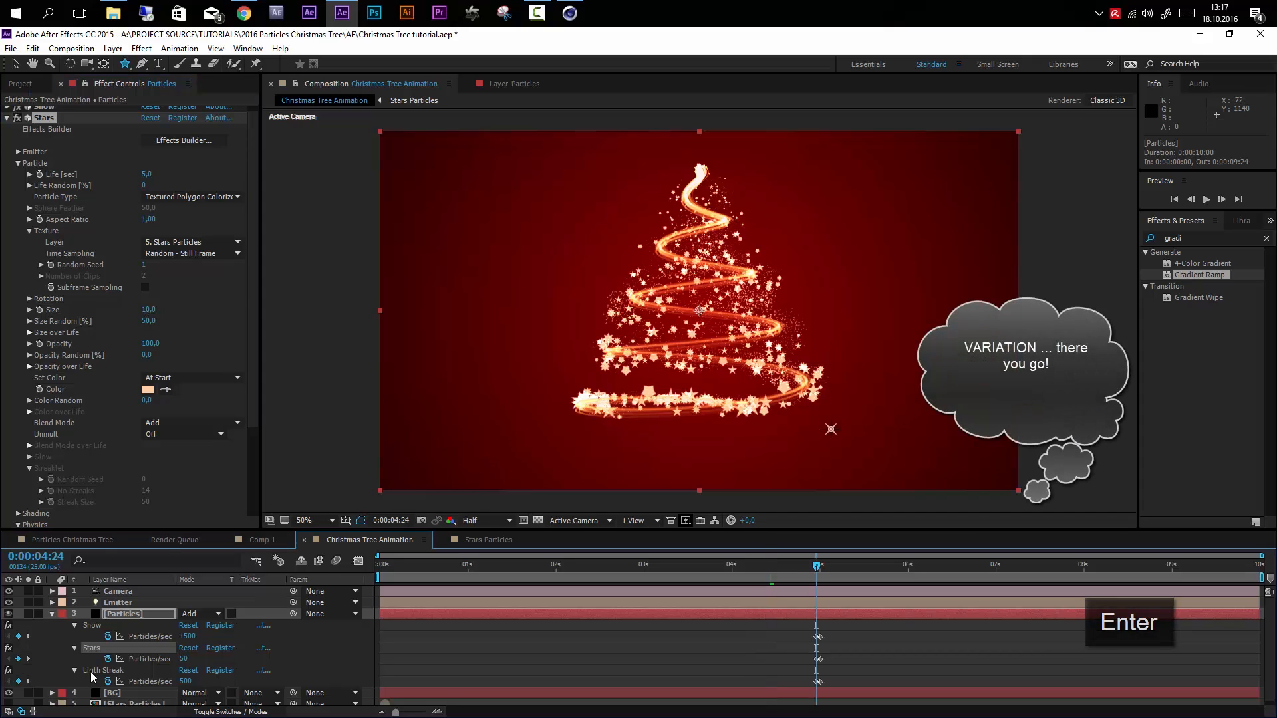
click(185, 659)
text(25)
key(Return)
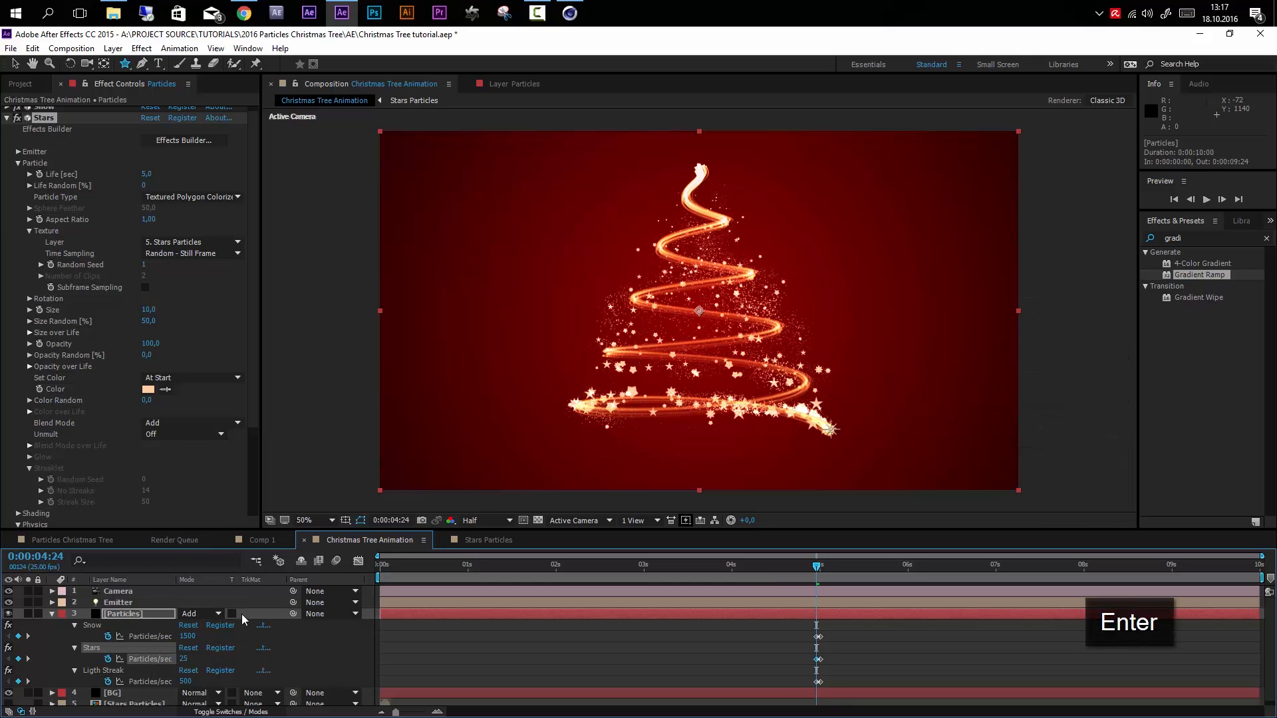
scroll(152, 293, up, 1)
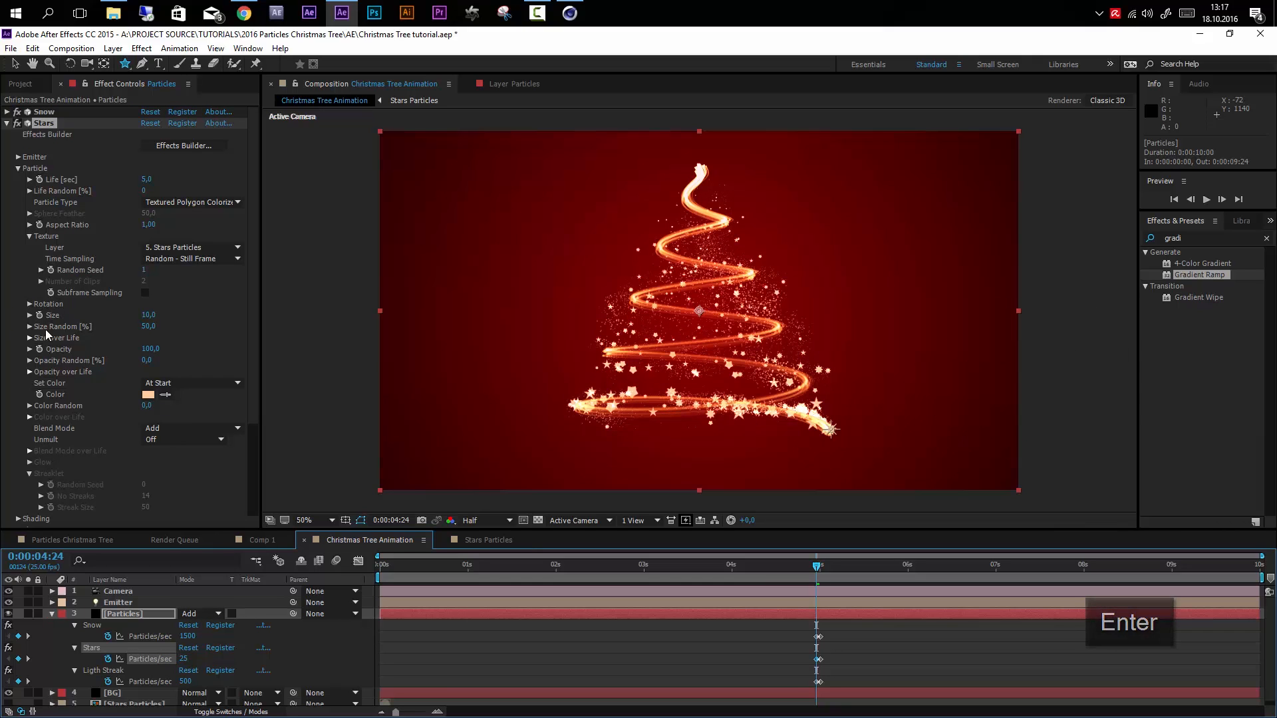
click(18, 168)
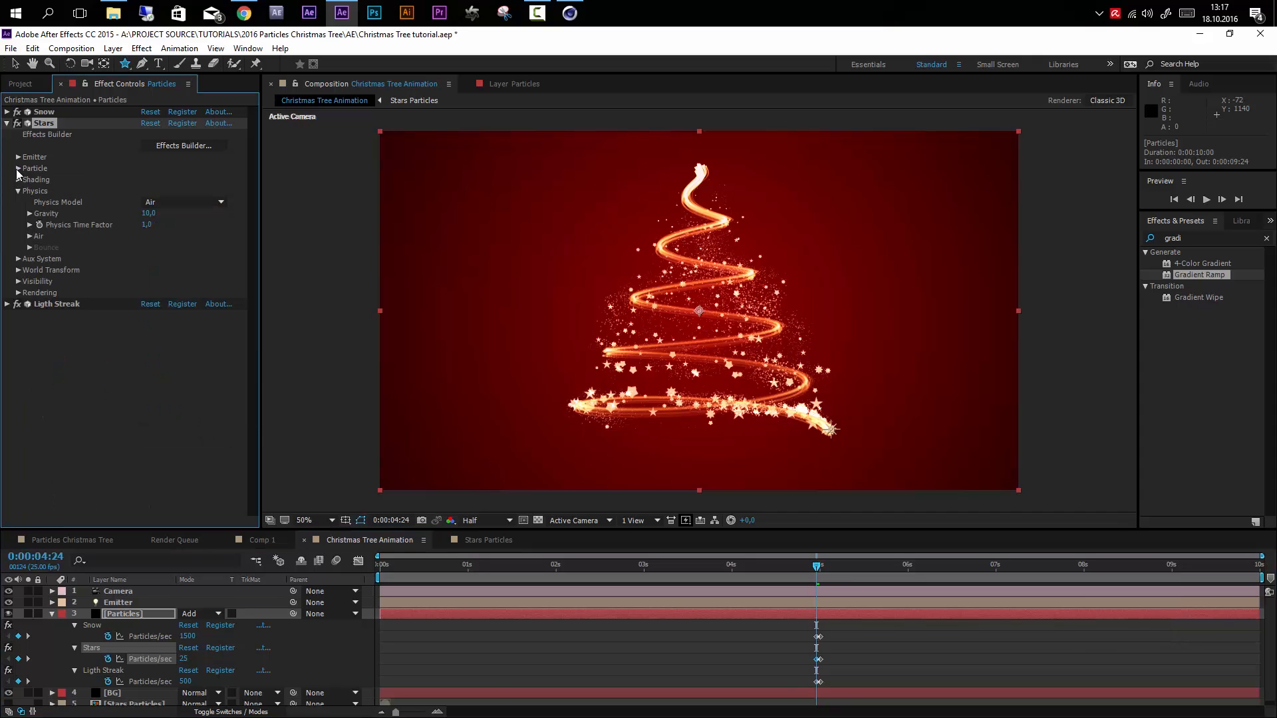
click(18, 167)
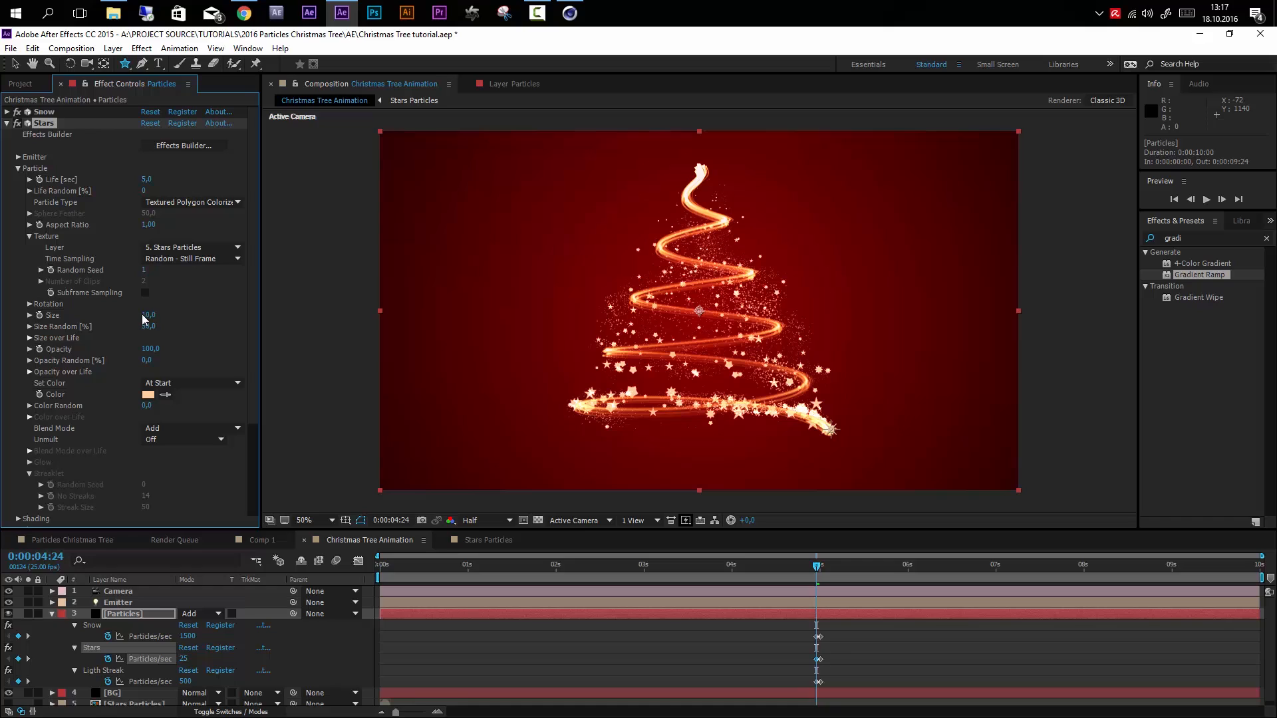
- Set the Stars effect's particle life to 7 seconds and its emitter velocity to 50
click(146, 180)
key(Return)
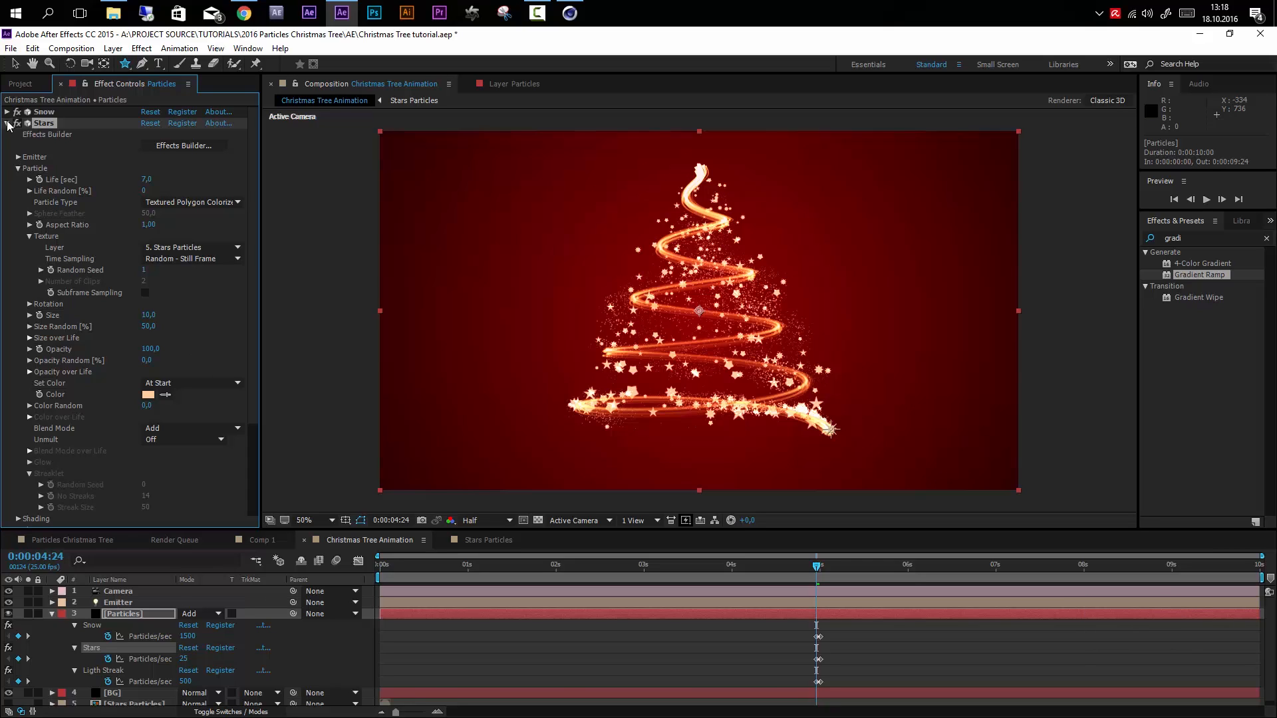
click(18, 158)
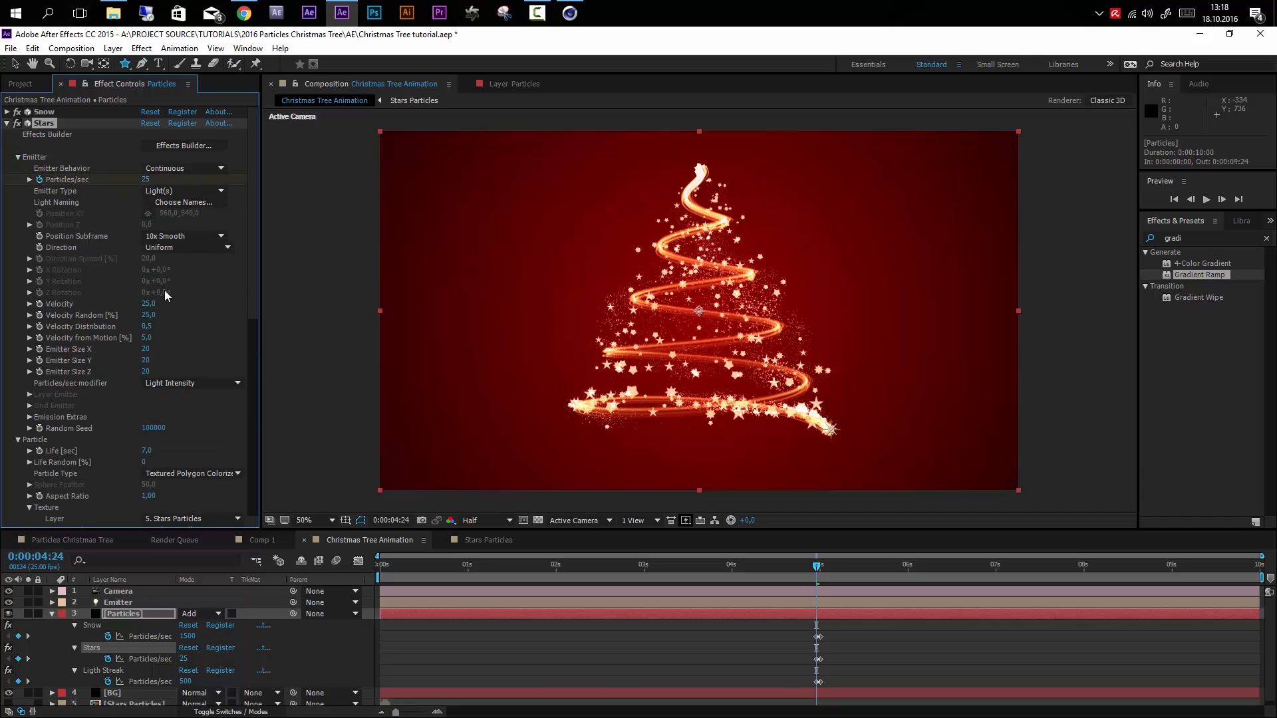
click(153, 306)
text(50)
key(Return)
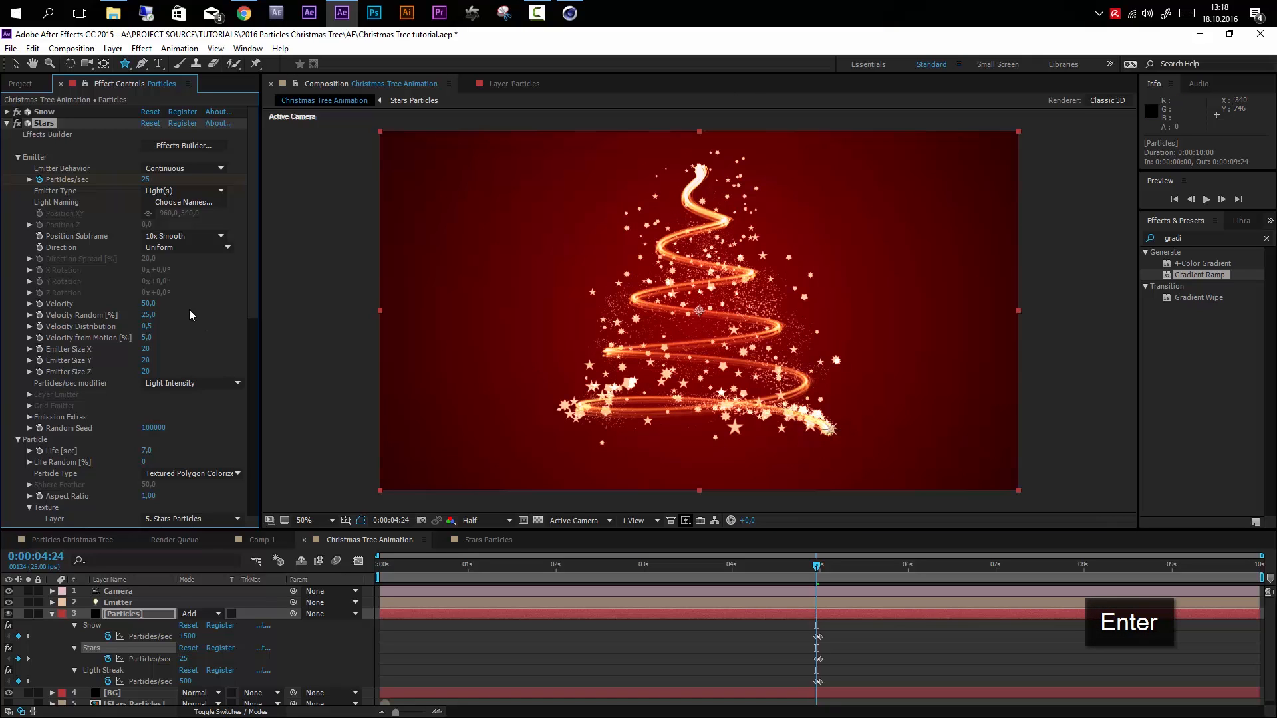
- Set the Stars emitter's Velocity Random to 10% and Velocity from Motion to 2%
click(148, 315)
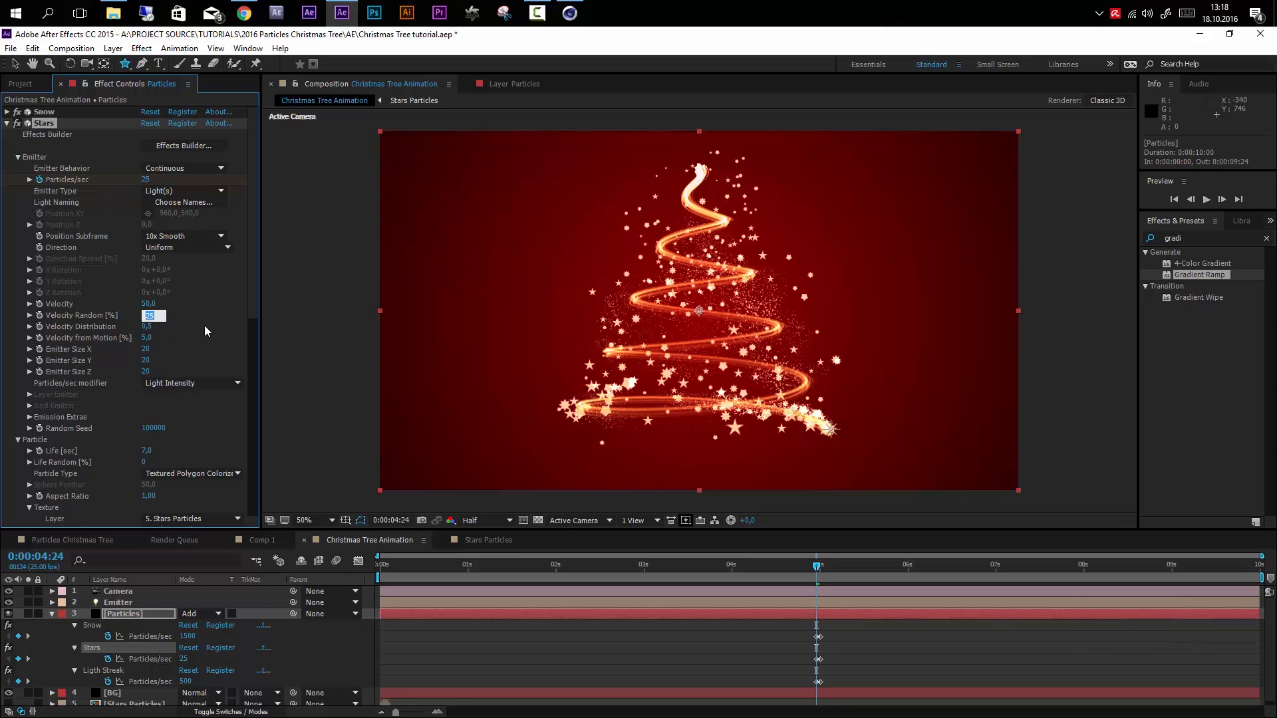
text(10)
key(Return)
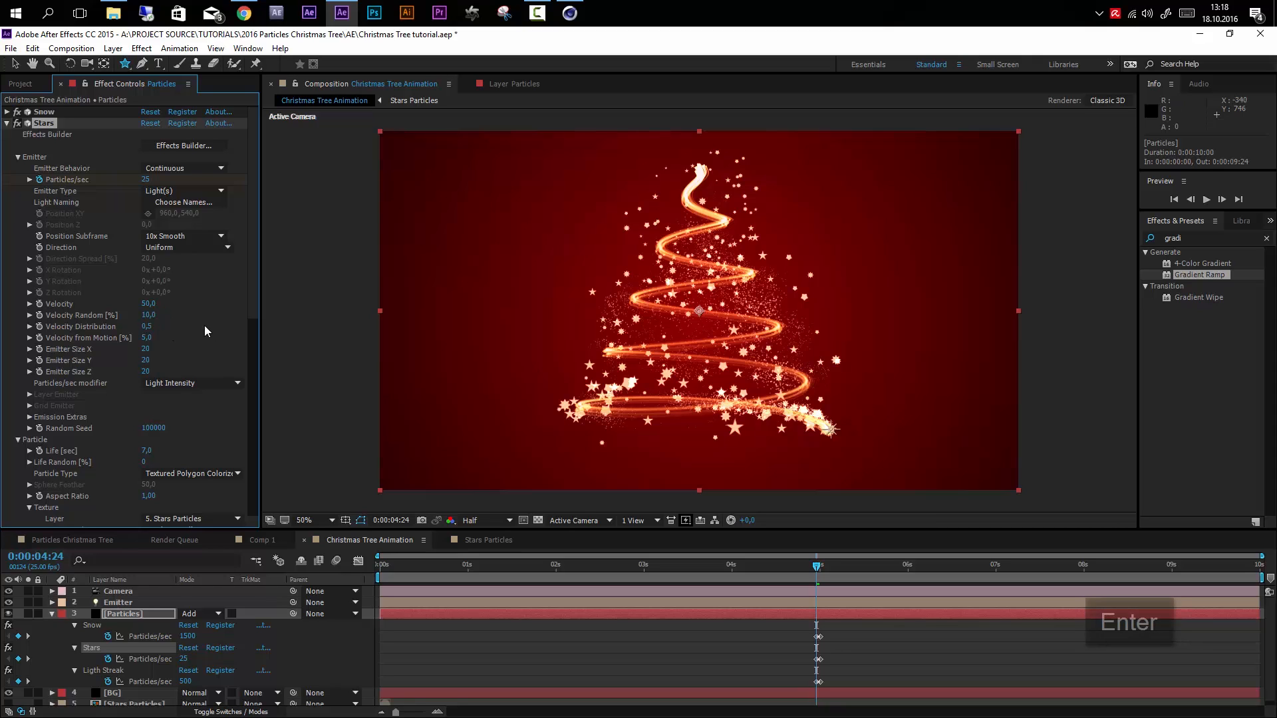
click(150, 338)
text(2)
key(Return)
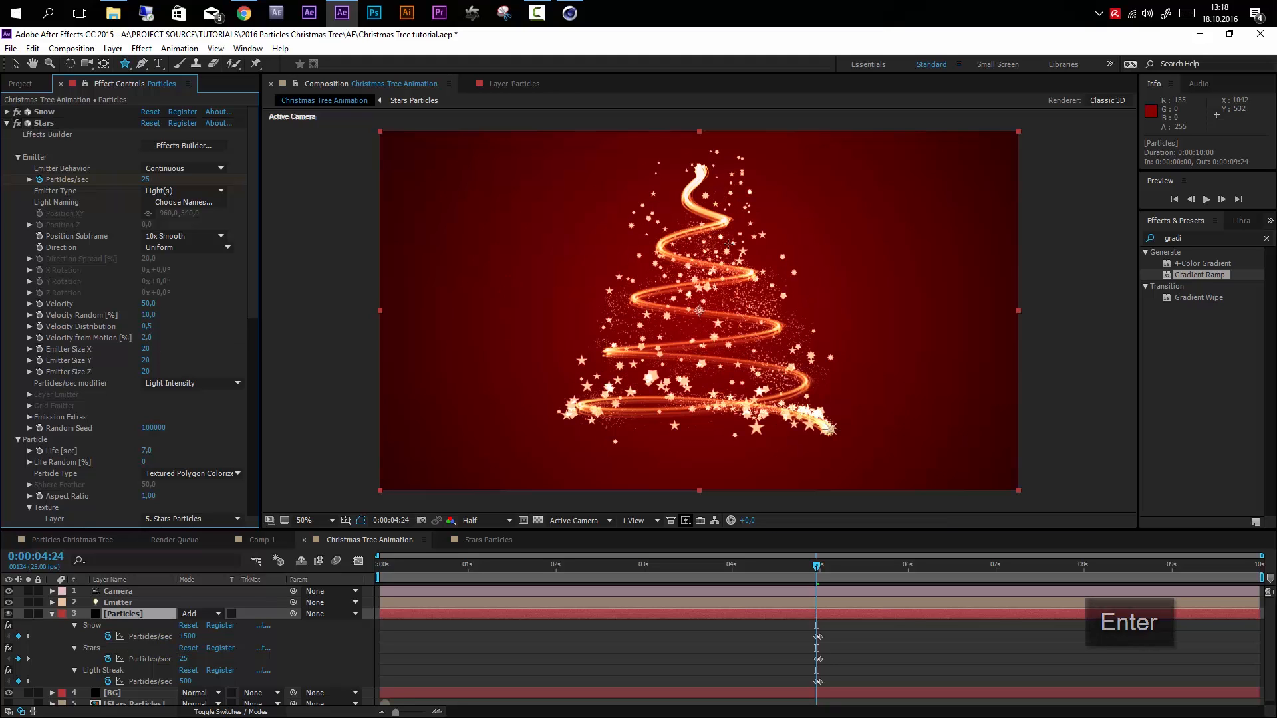
- Set the Stars effect's physics Gravity to 5 and its Air Resistance to 1
scroll(183, 306, down, 10)
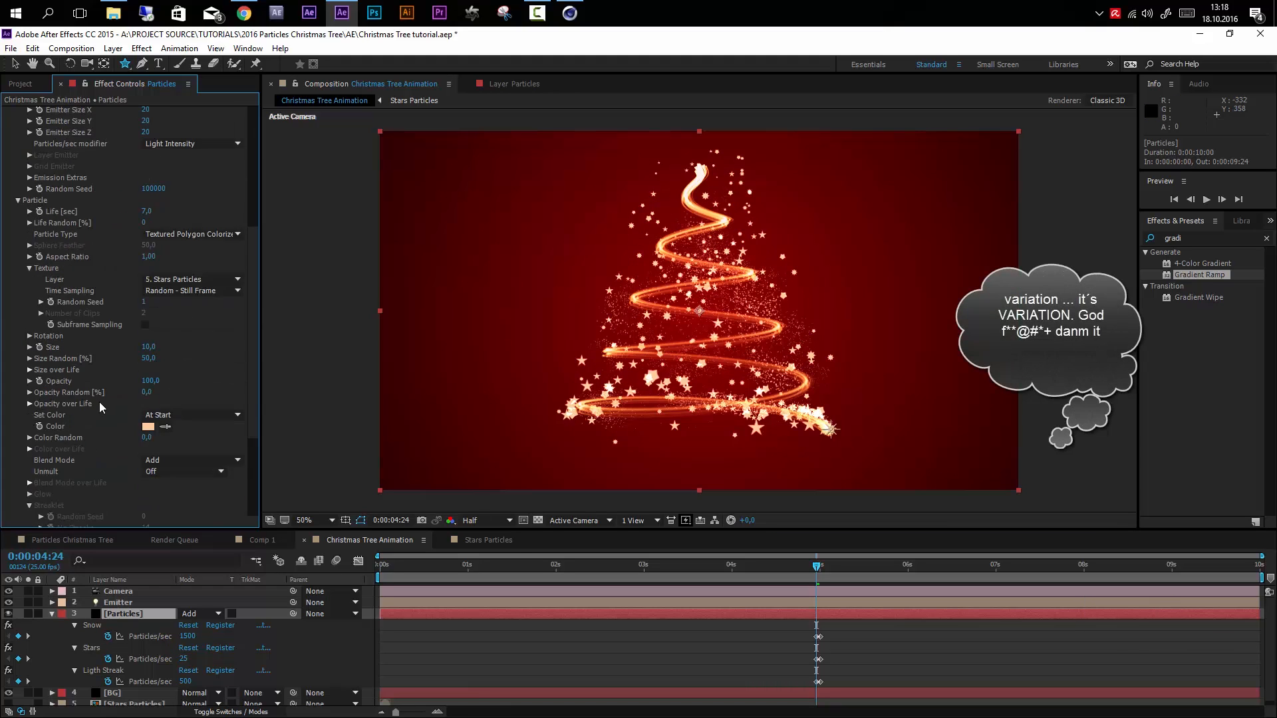
scroll(50, 429, down, 3)
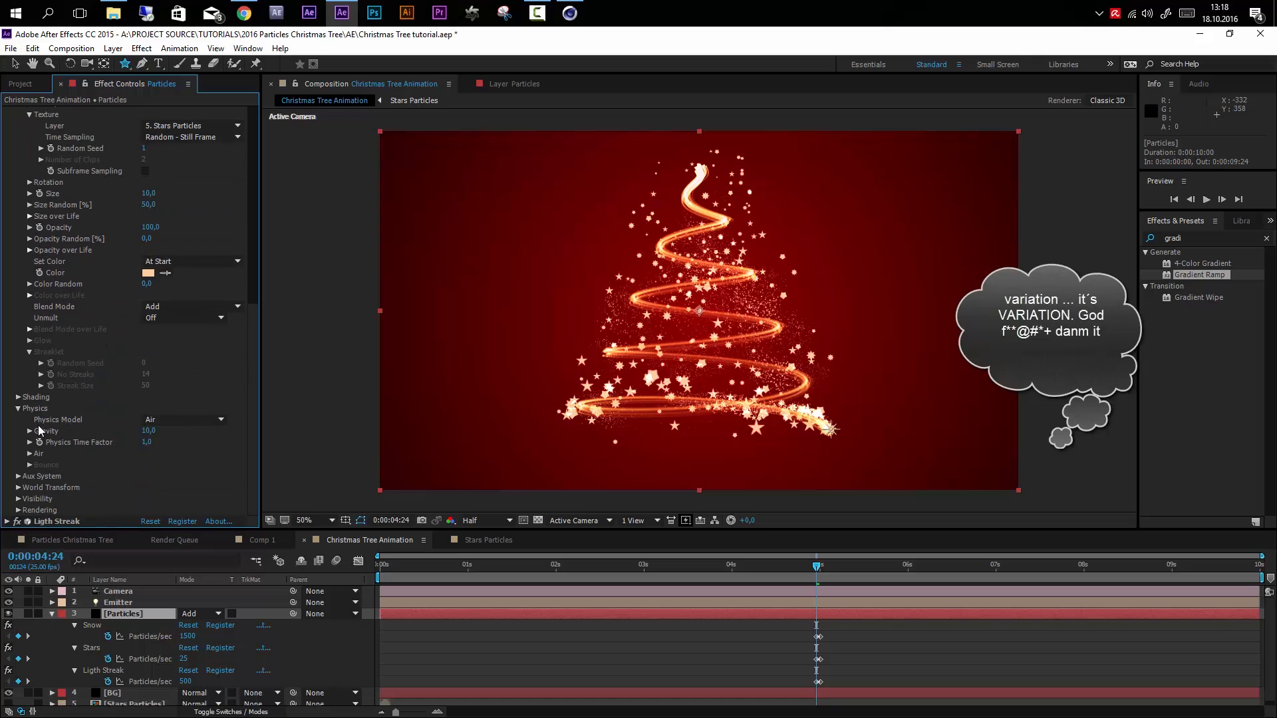
click(149, 432)
text(5)
key(Return)
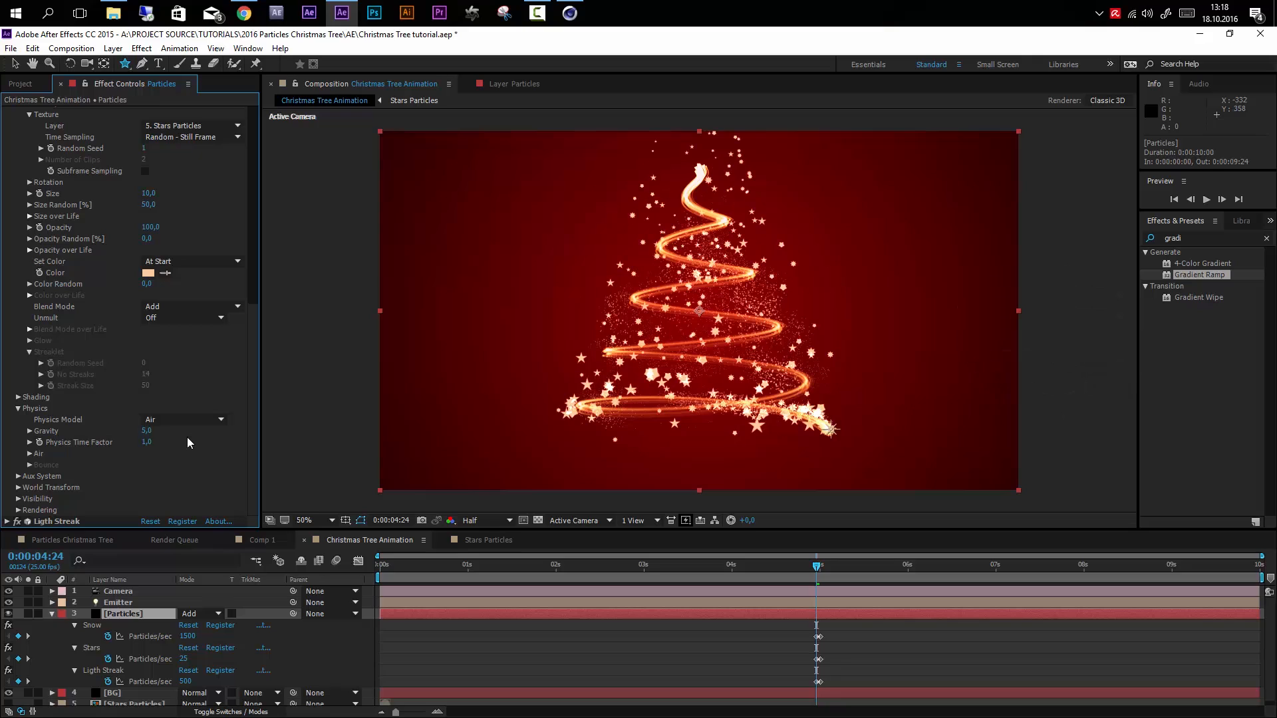
click(29, 454)
scroll(59, 469, down, 7)
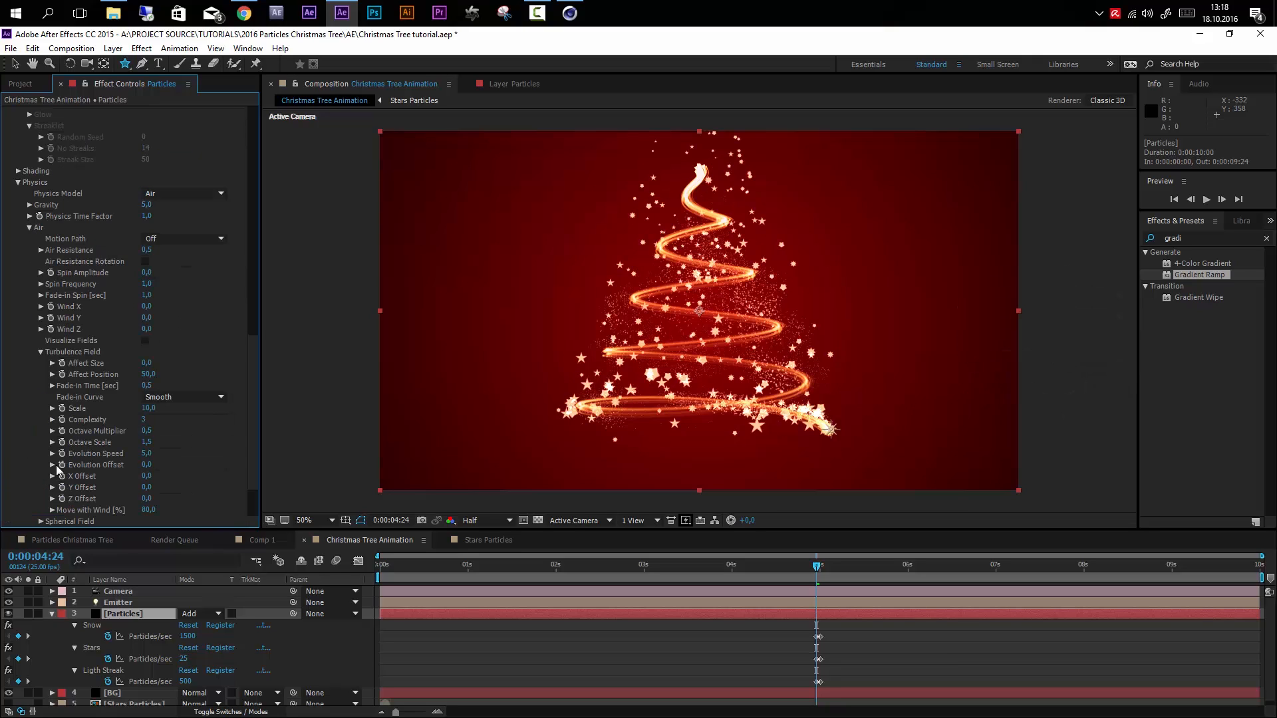
text(1)
key(Return)
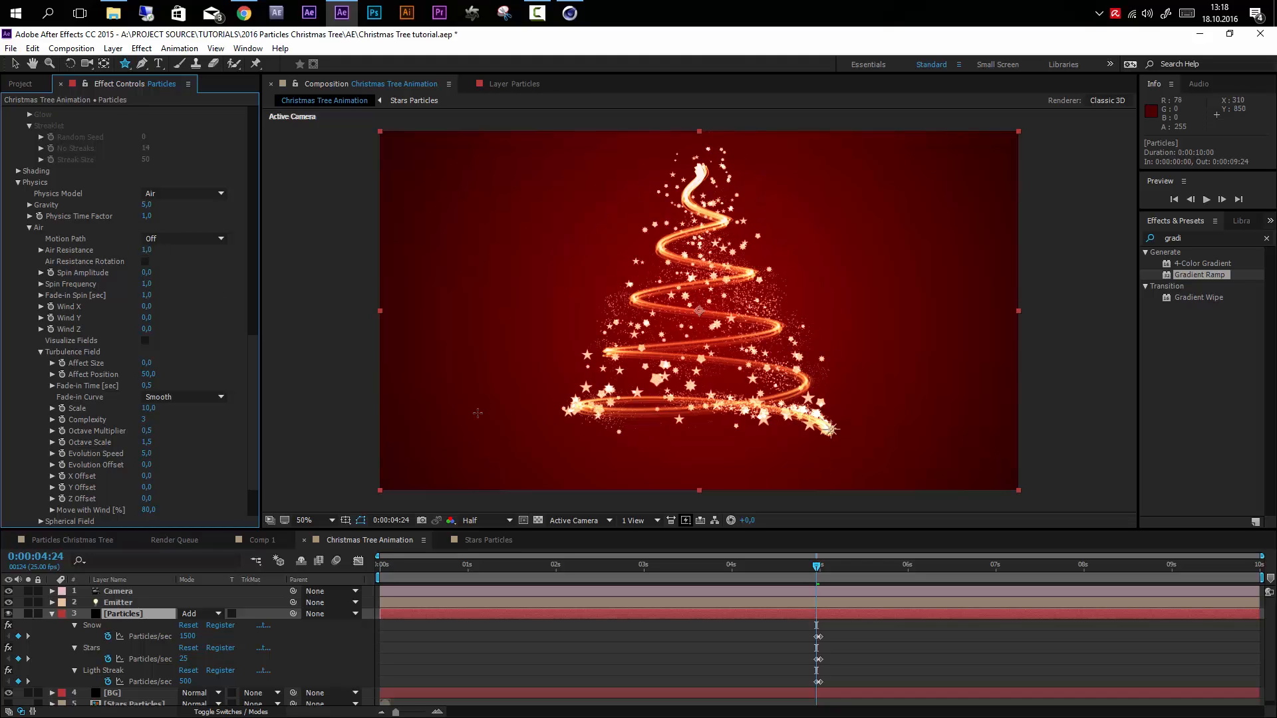
- Try a Random Speed Rotate of 3 on the Stars particles and preview the animation
scroll(180, 365, up, 3)
scroll(25, 319, up, 12)
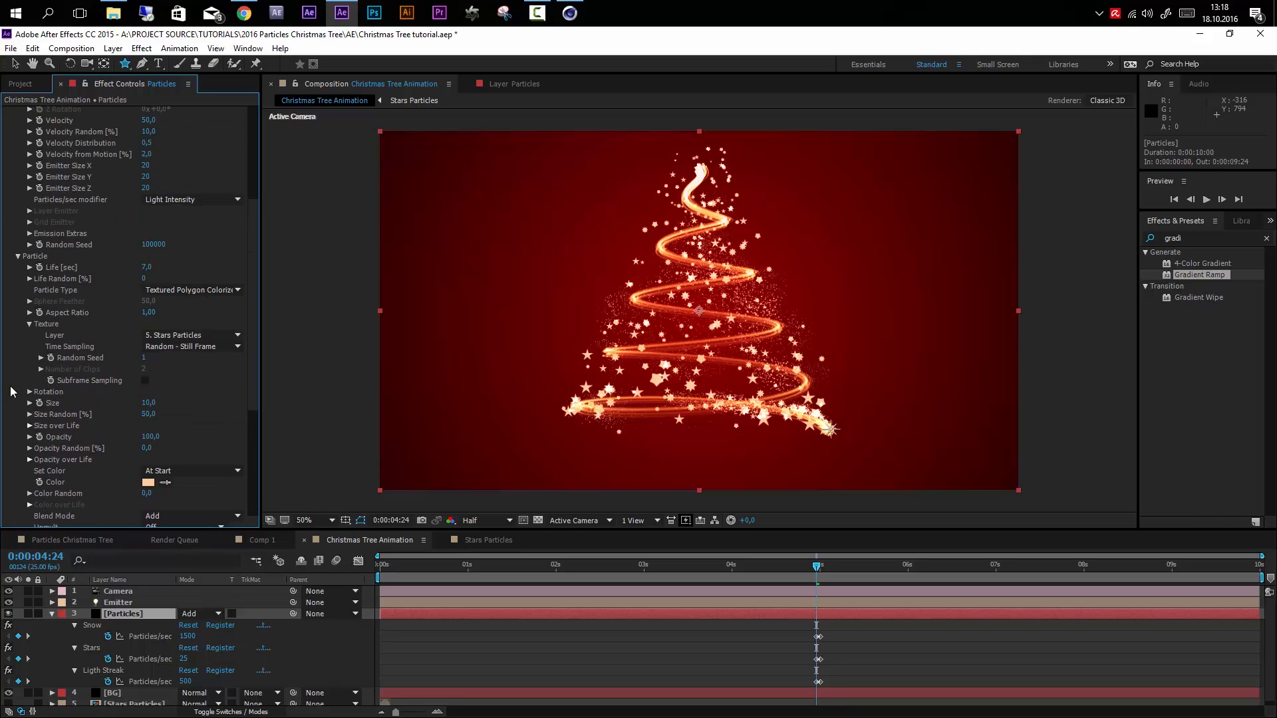
click(28, 391)
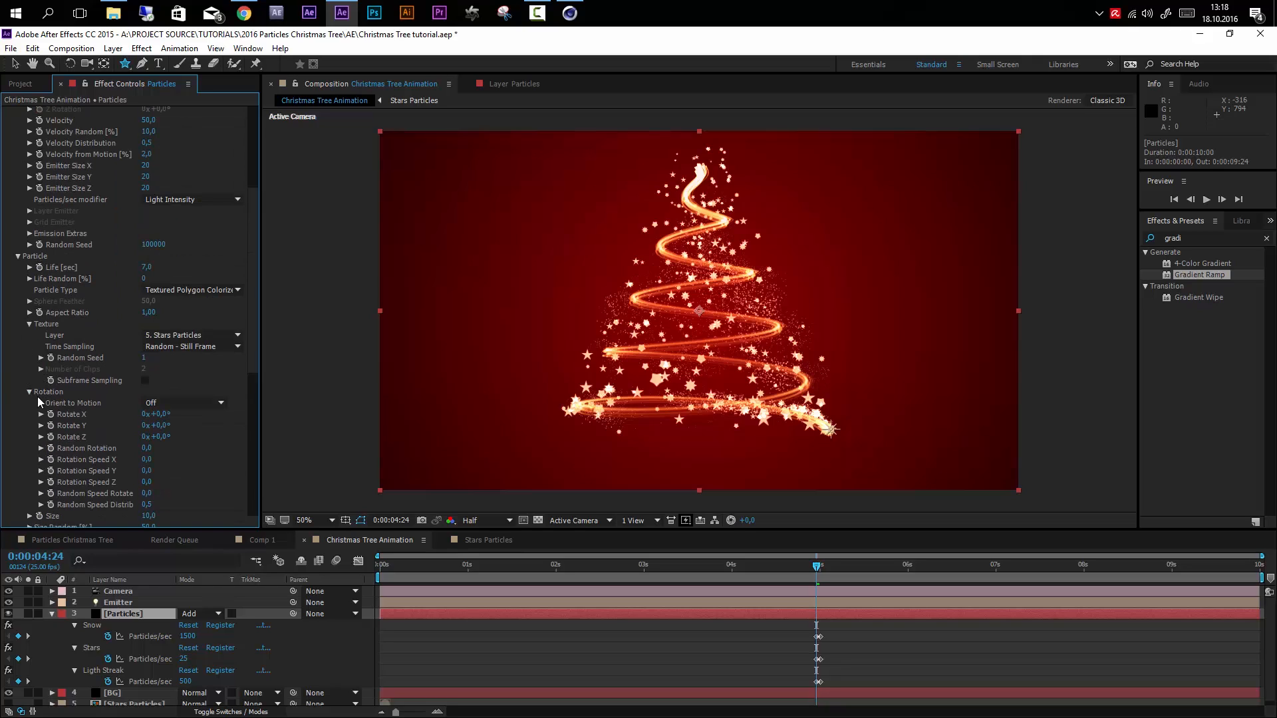
click(149, 493)
text(3)
key(Return)
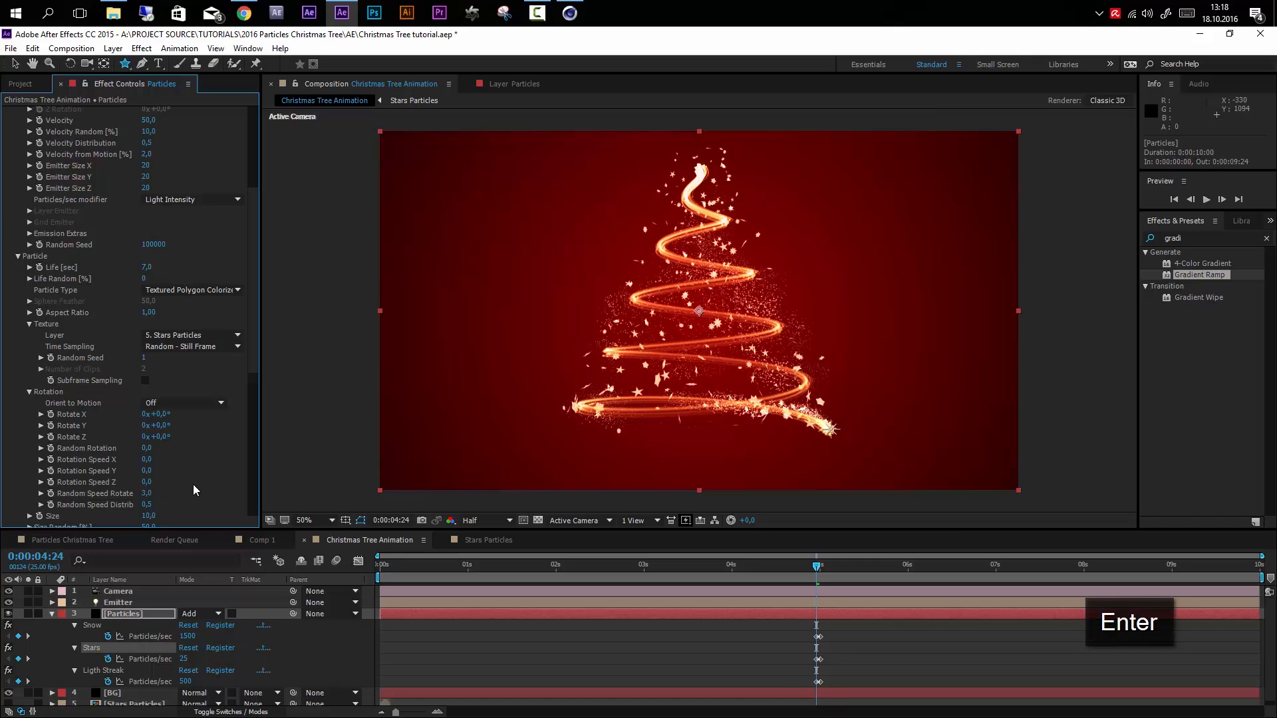
key(space)
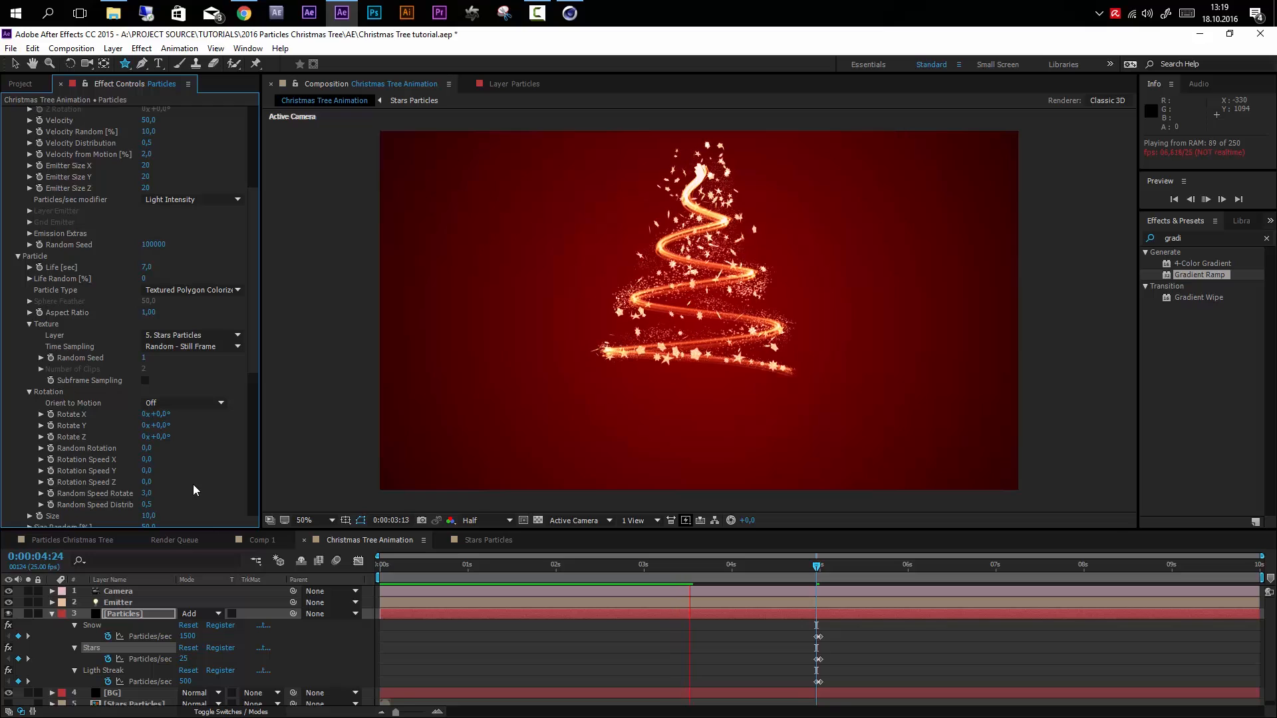
key(space)
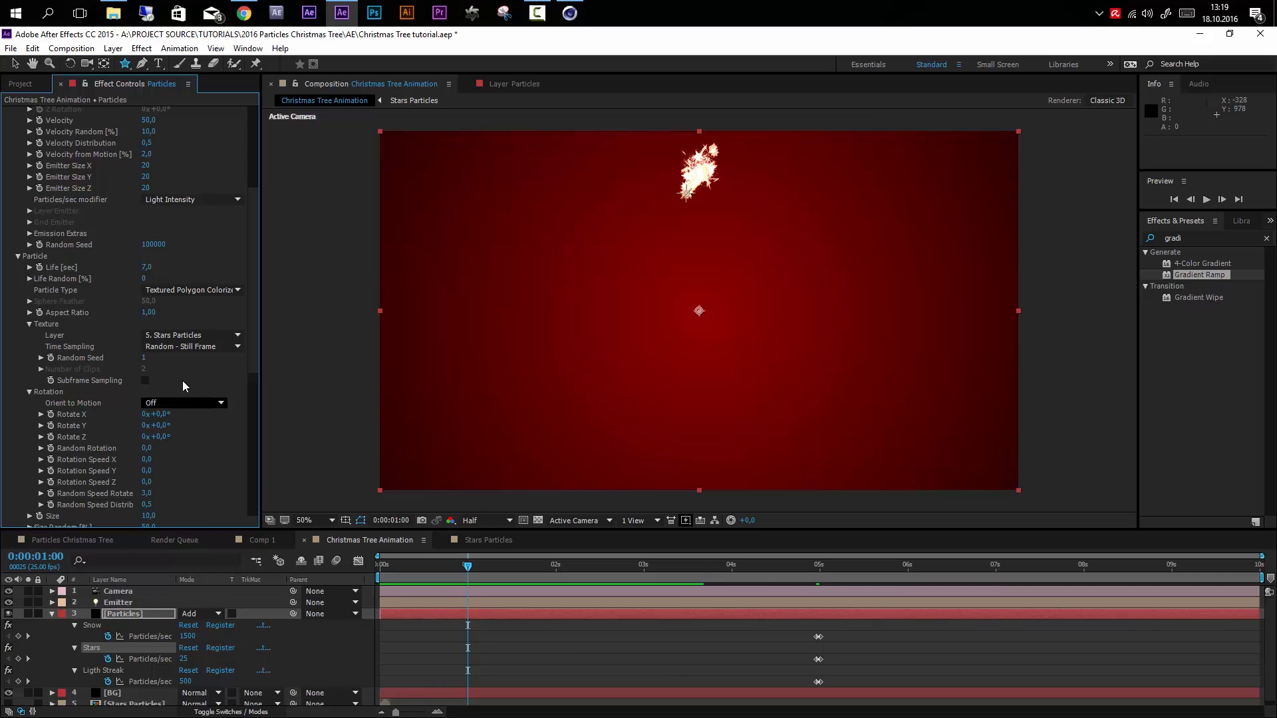
- Apply the Size over Life preset that rises, holds and falls to the Stars particles, and preview the animation
scroll(190, 301, up, 4)
scroll(94, 249, down, 3)
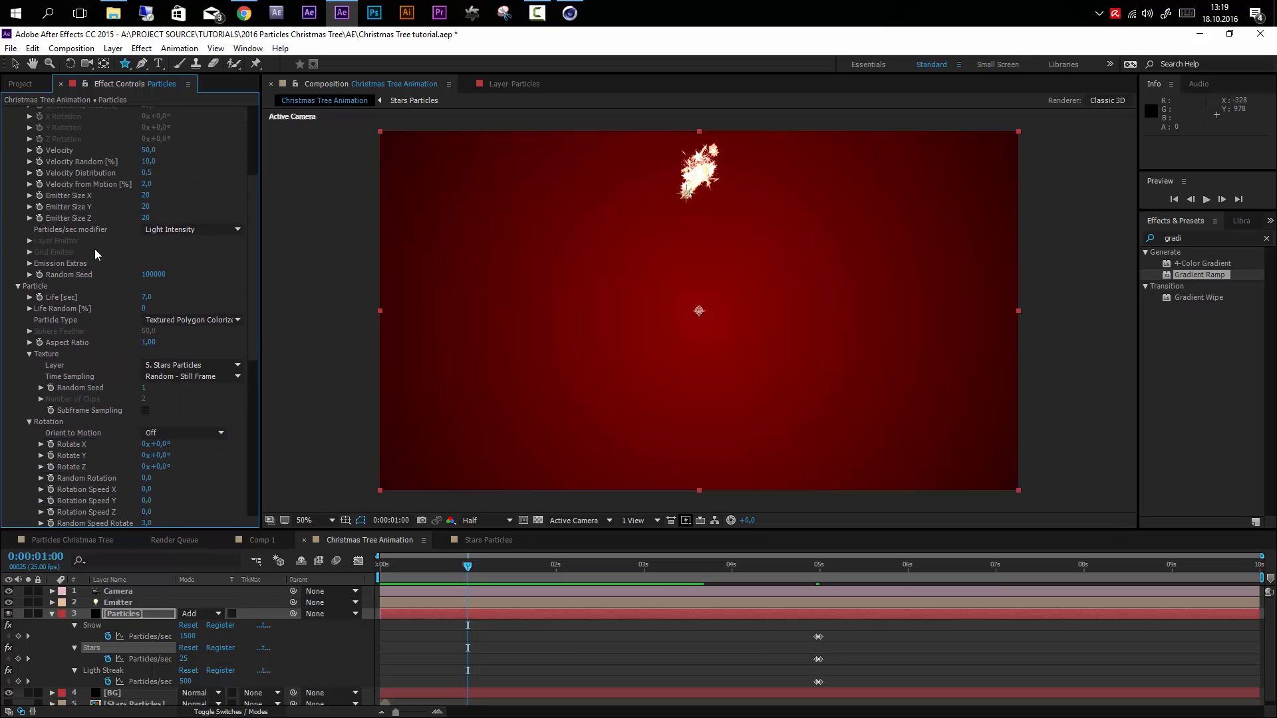
click(30, 354)
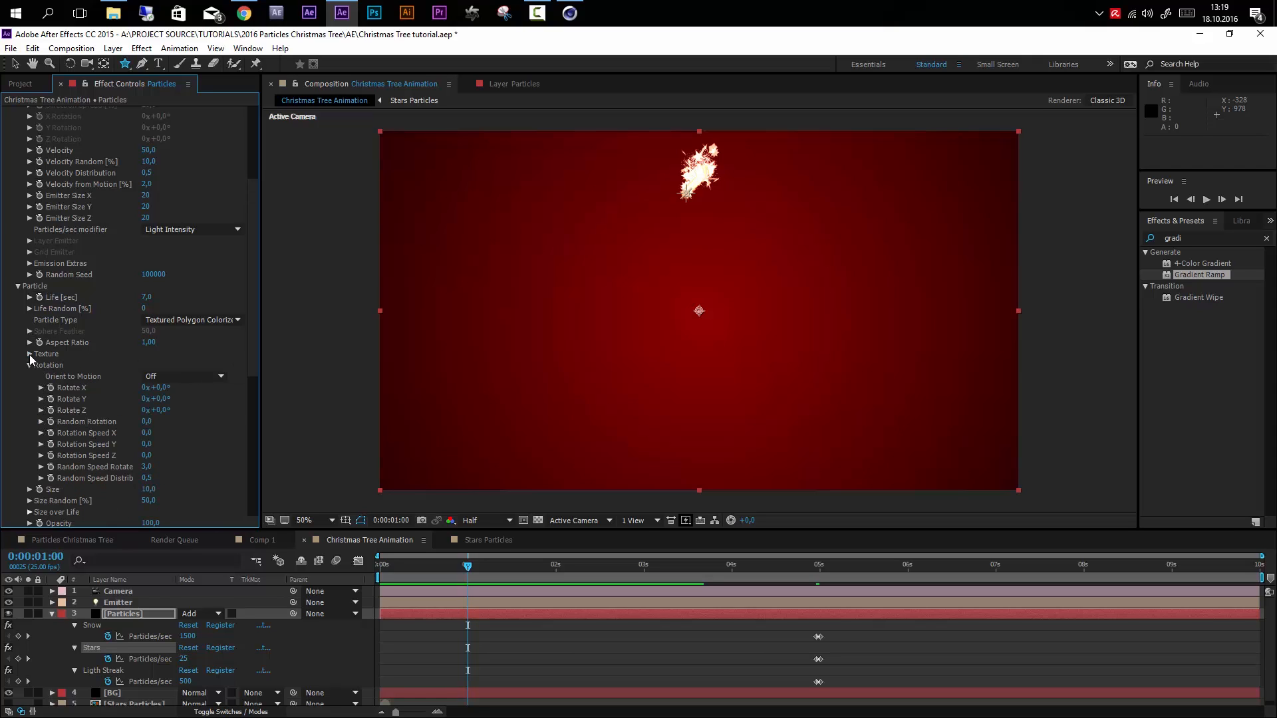
click(29, 365)
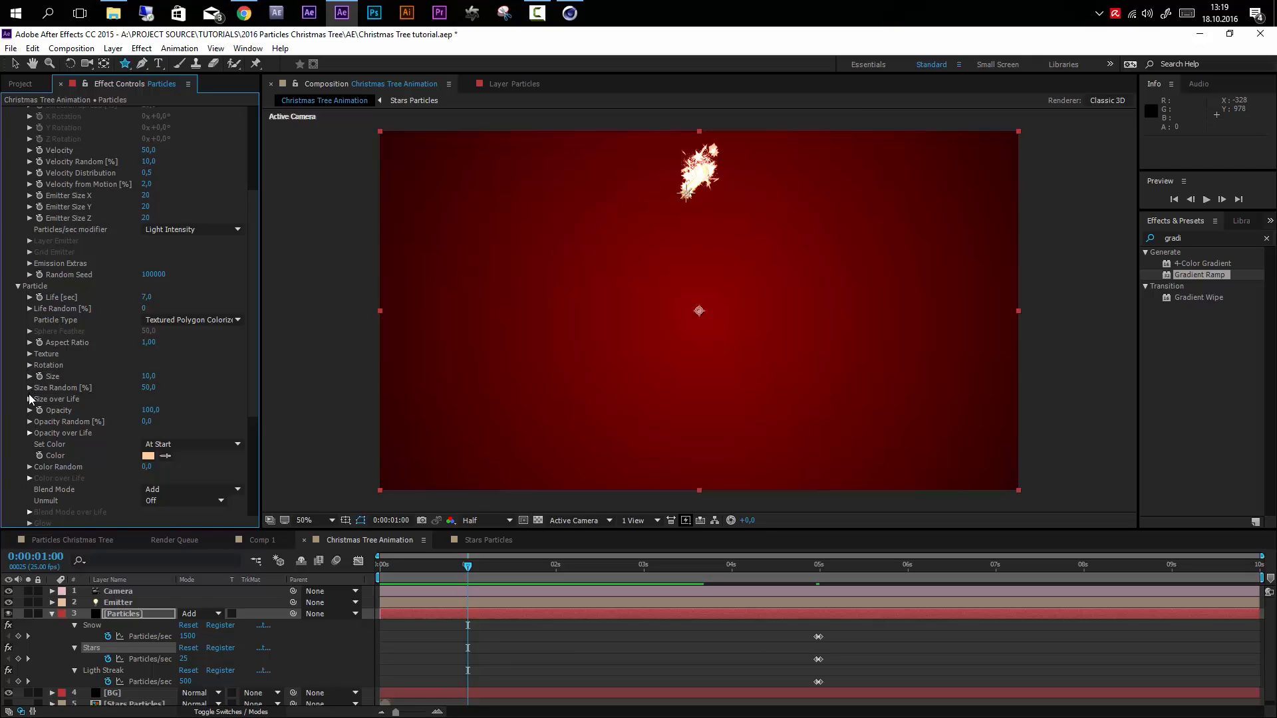
click(29, 399)
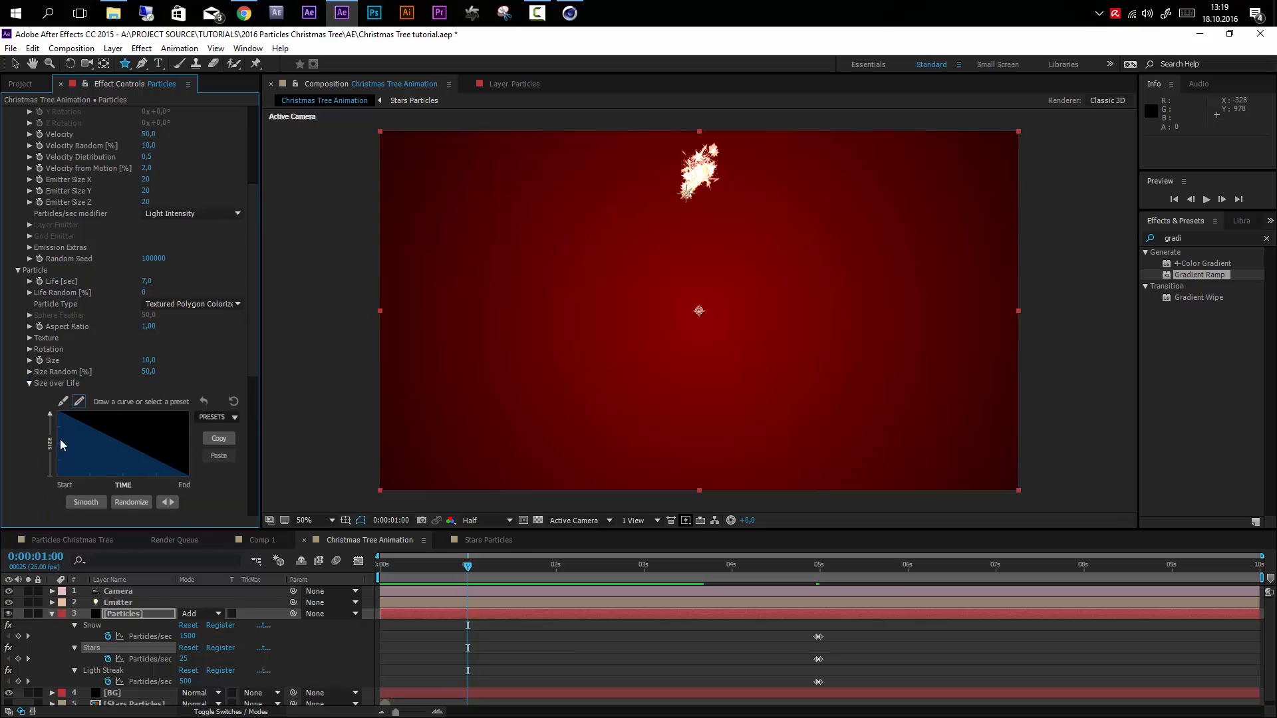
click(220, 417)
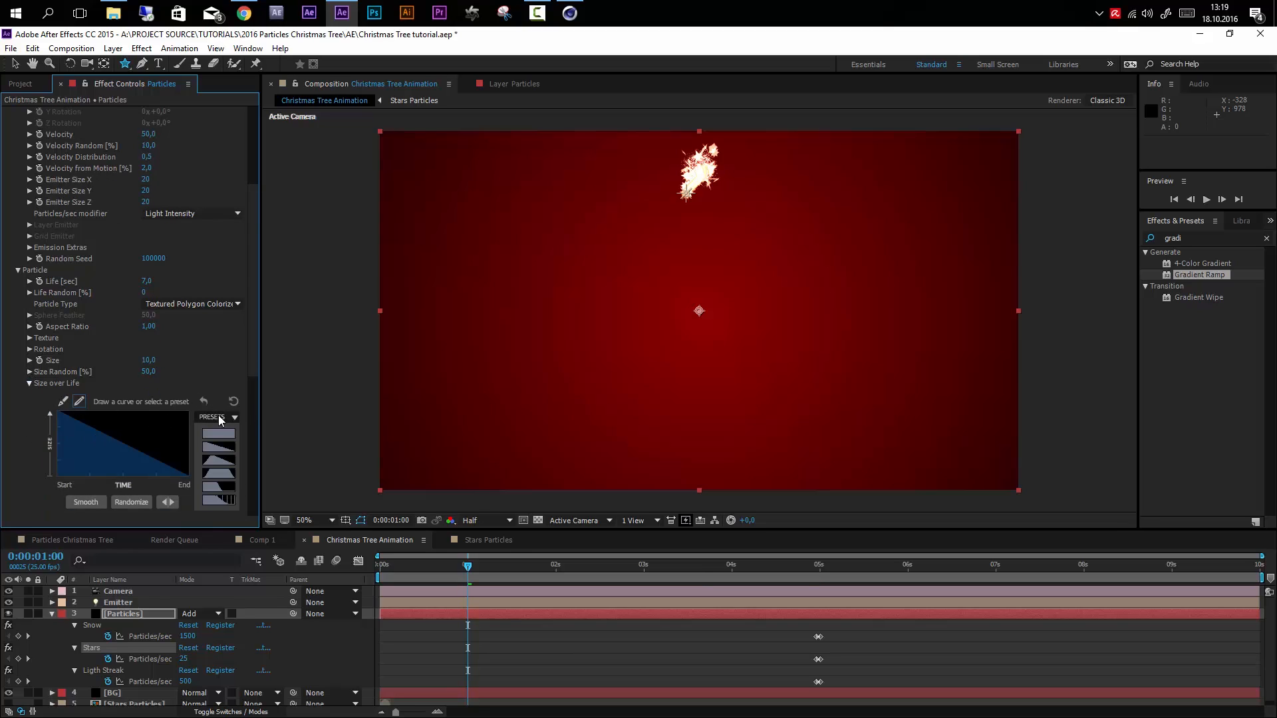
click(224, 473)
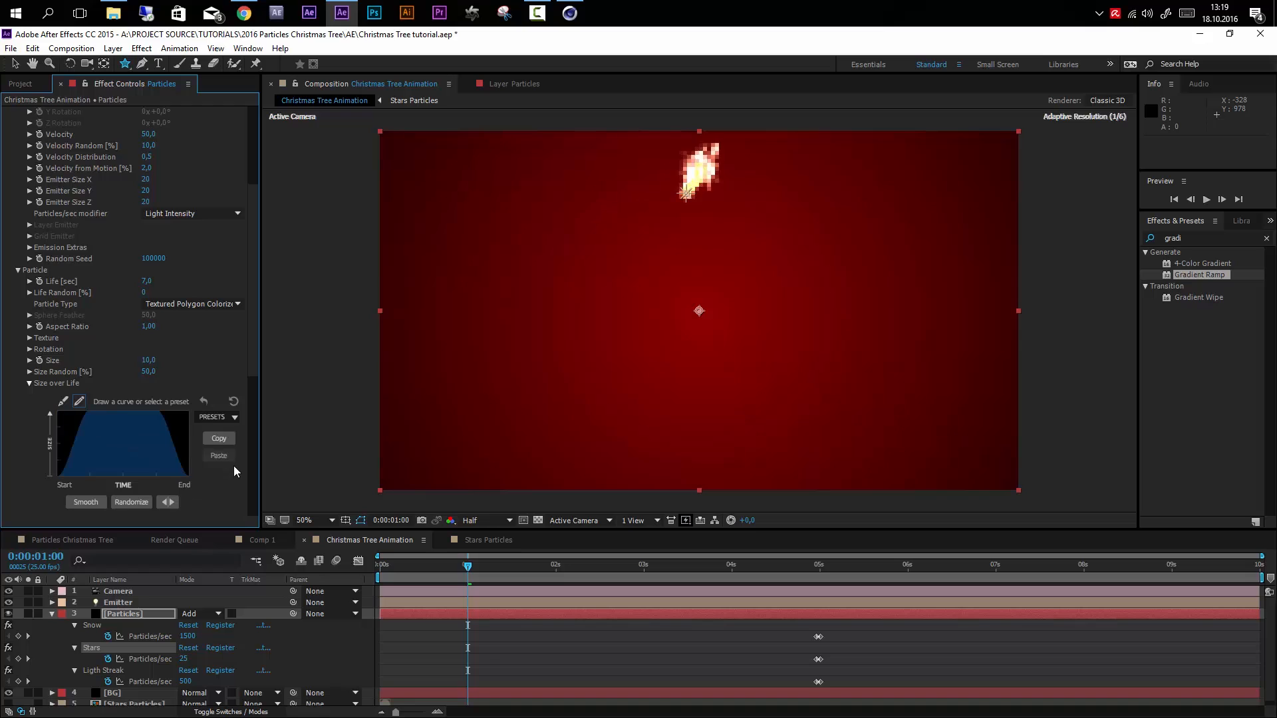
key(space)
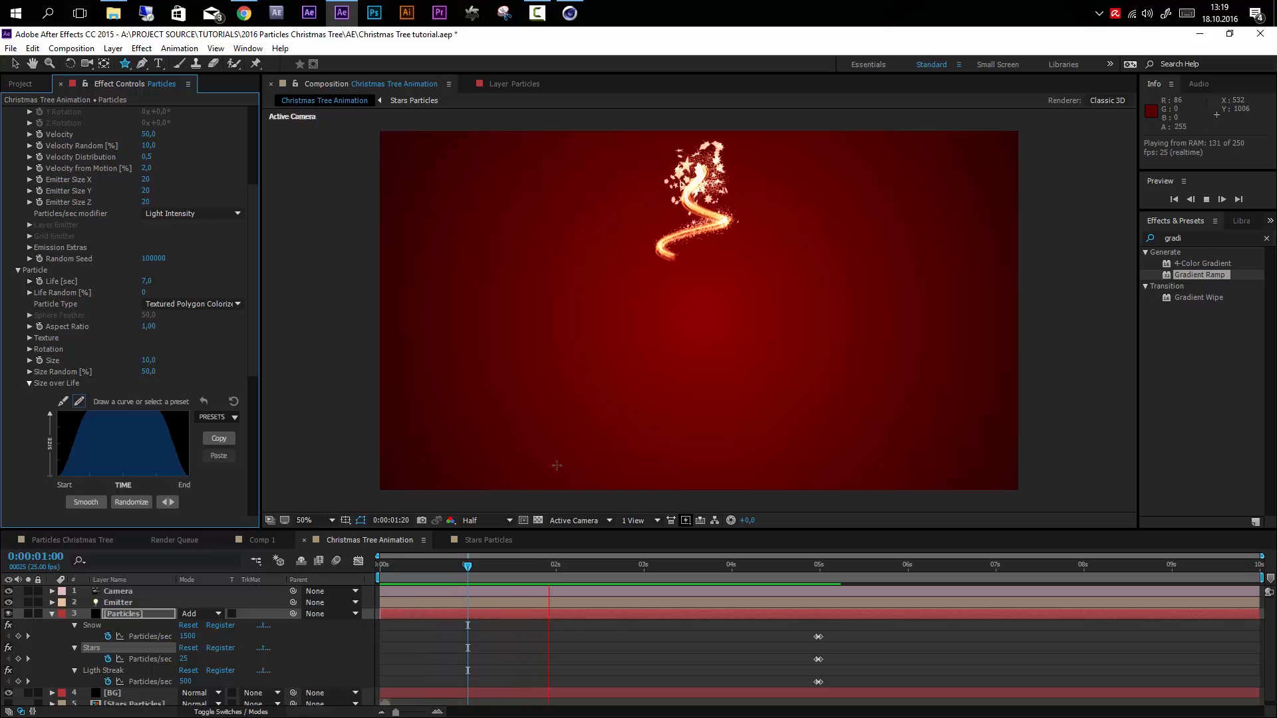
key(space)
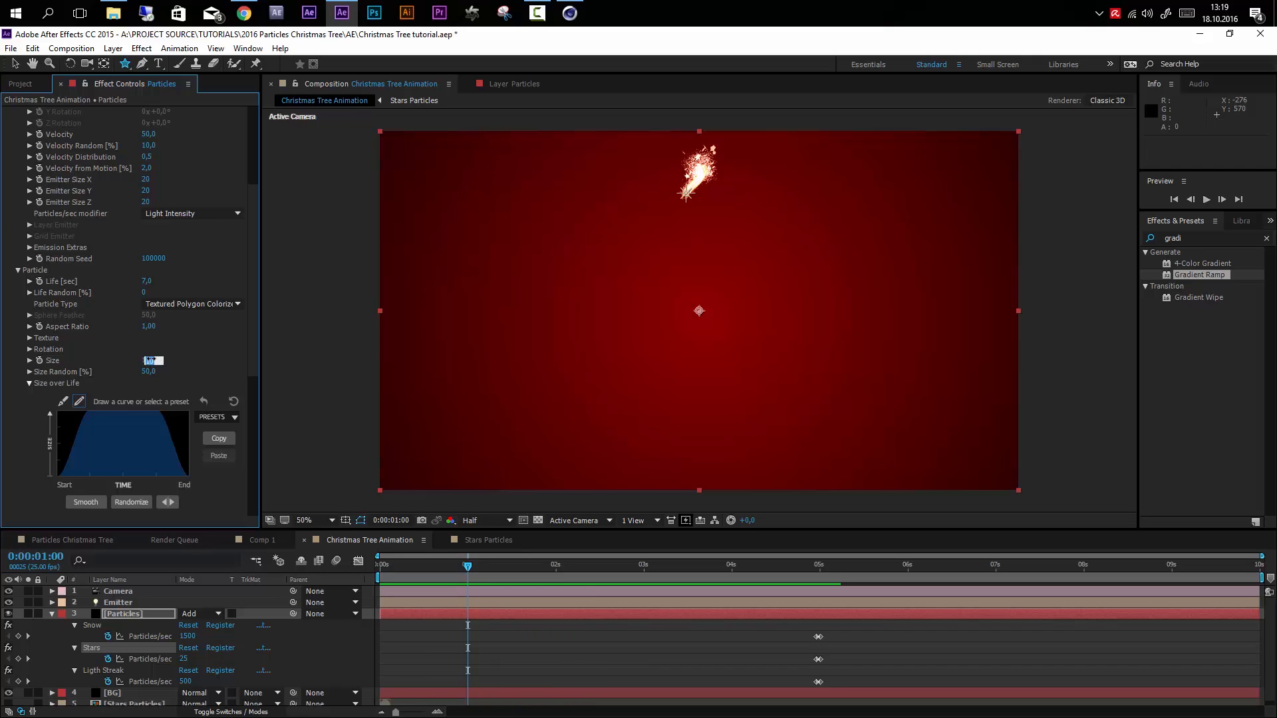
- Set the Stars particle size to 7 and the emitter velocity to 60
key(Return)
scroll(185, 350, up, 3)
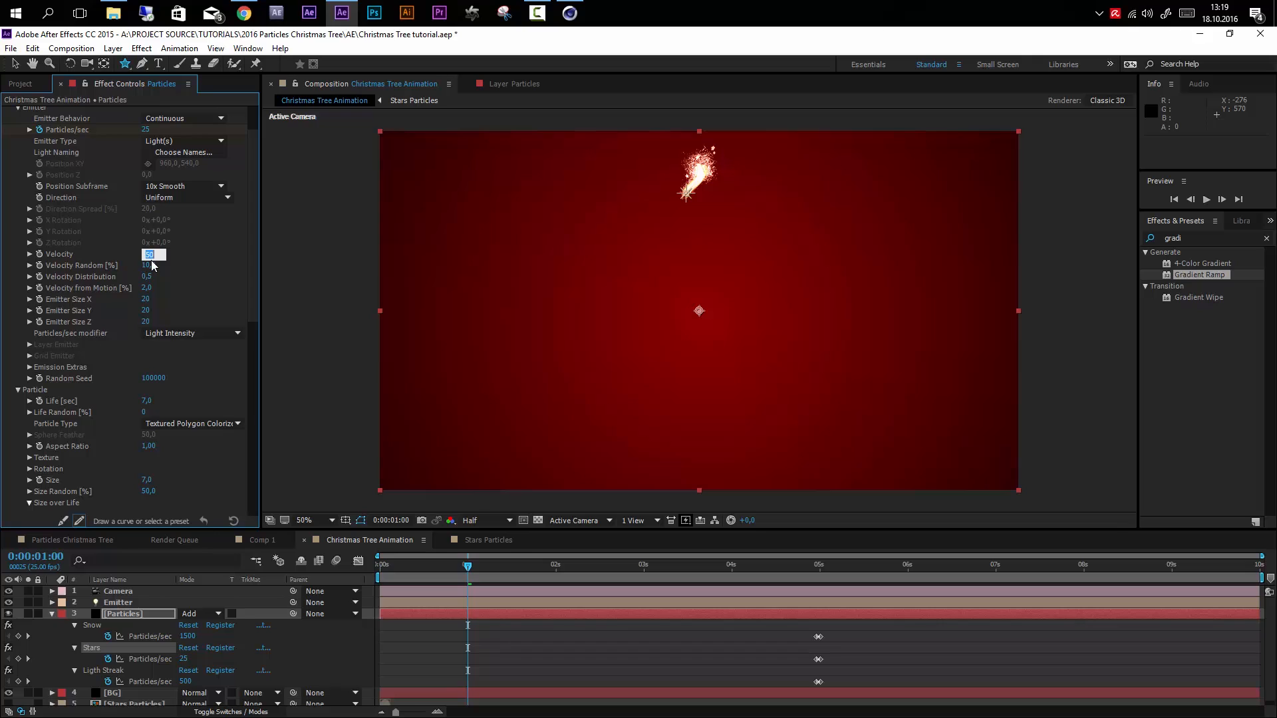
click(151, 262)
text(60)
key(Return)
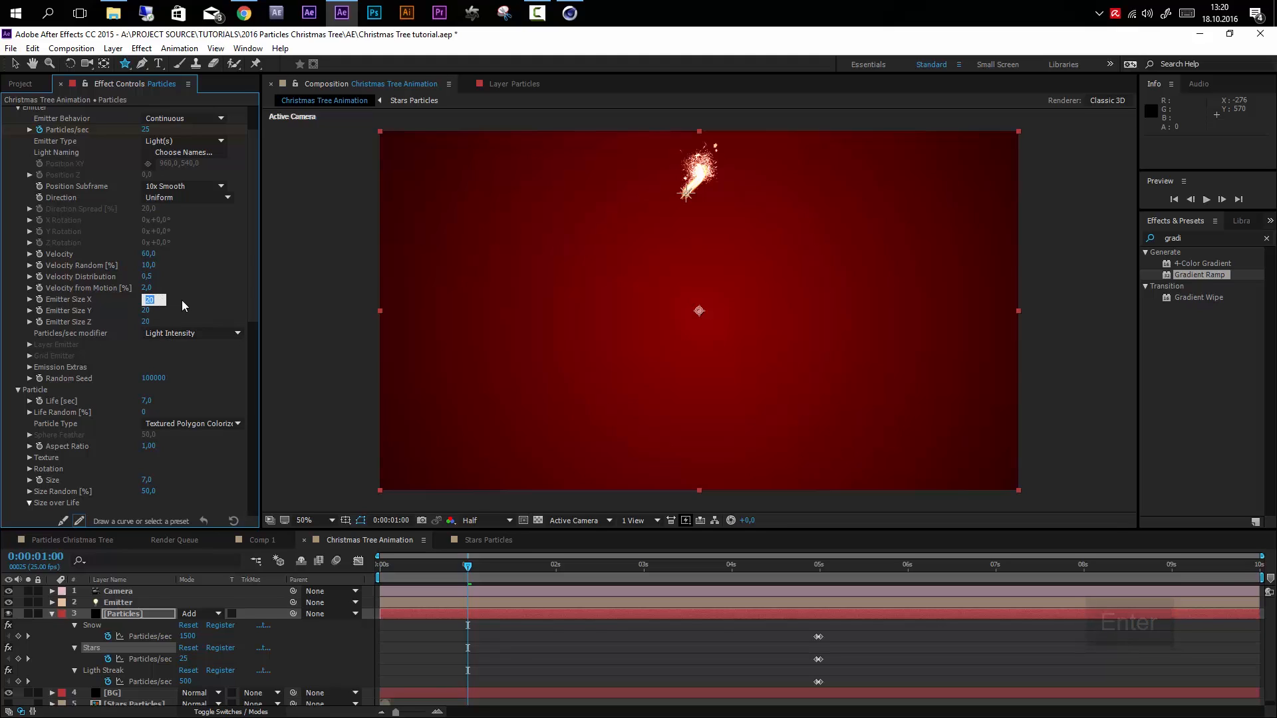
- Set the Stars effect's Emitter Size X, Y and Z to 1
text(1)
click(146, 321)
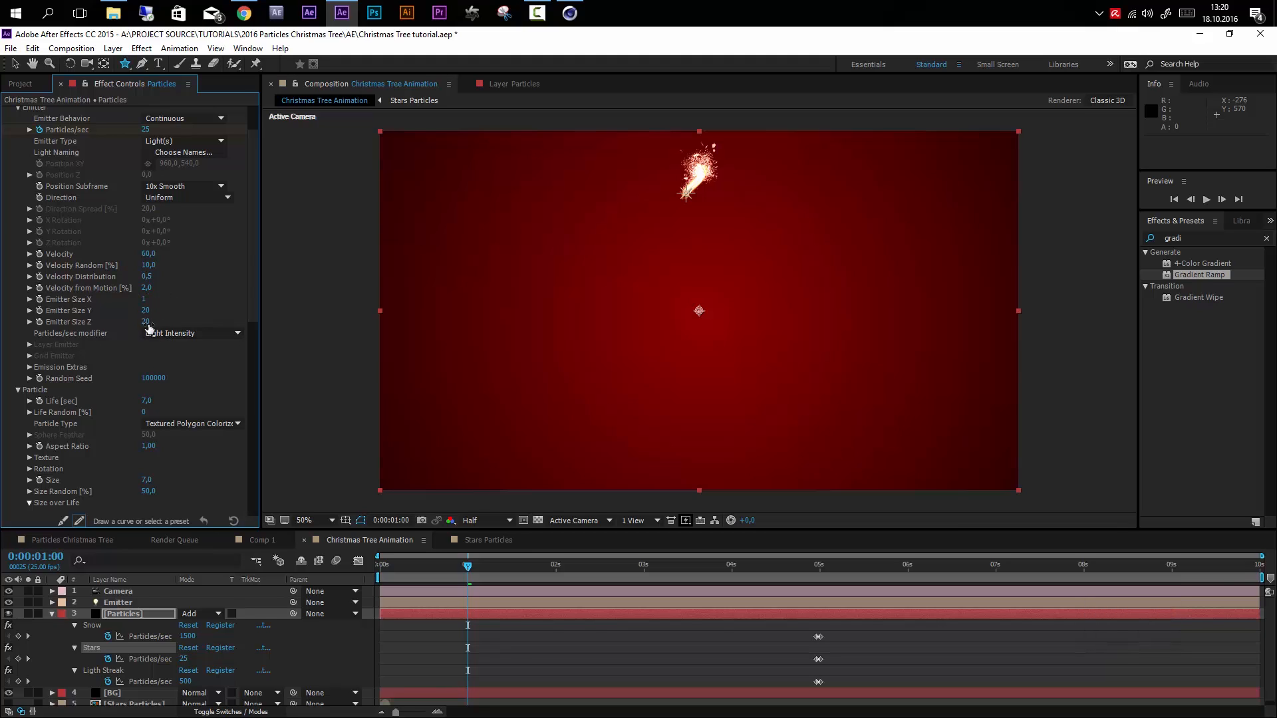
click(189, 304)
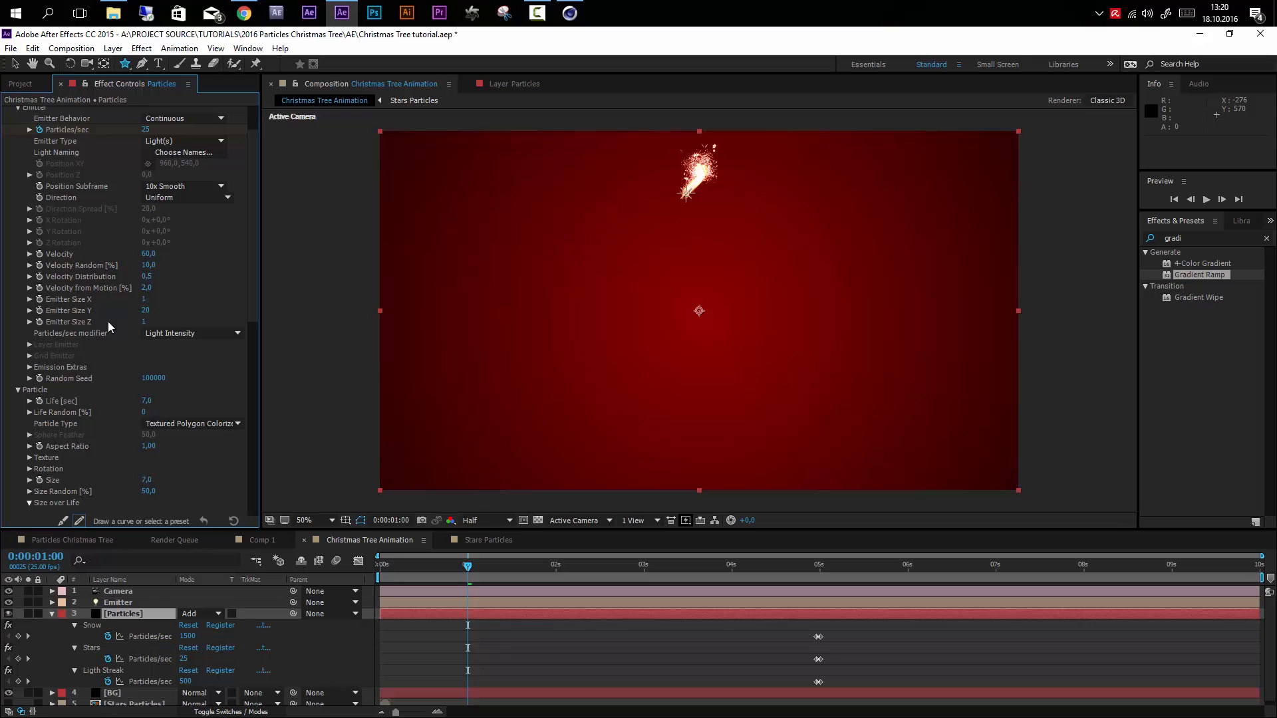
key(Return)
- Try a Random Speed Rotate of 2 on the Stars particles and play back the result
scroll(233, 374, down, 5)
scroll(42, 372, down, 4)
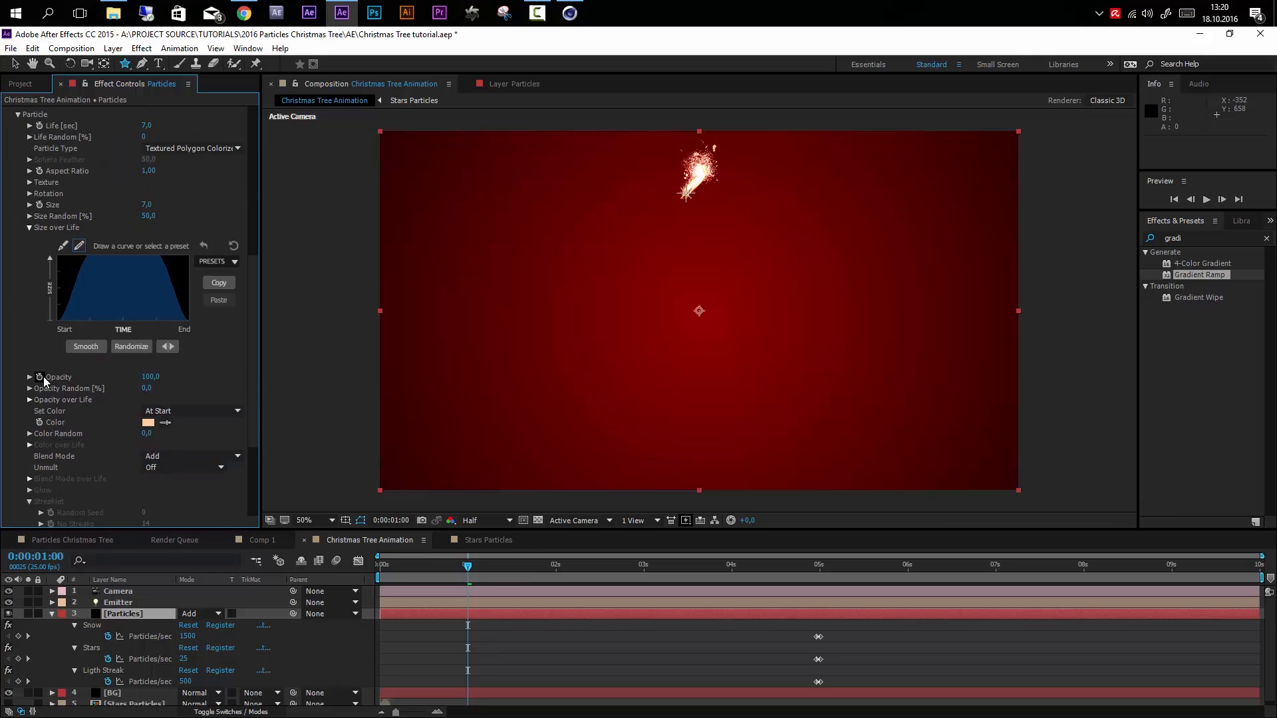
scroll(43, 377, down, 3)
scroll(44, 373, up, 5)
scroll(46, 359, up, 3)
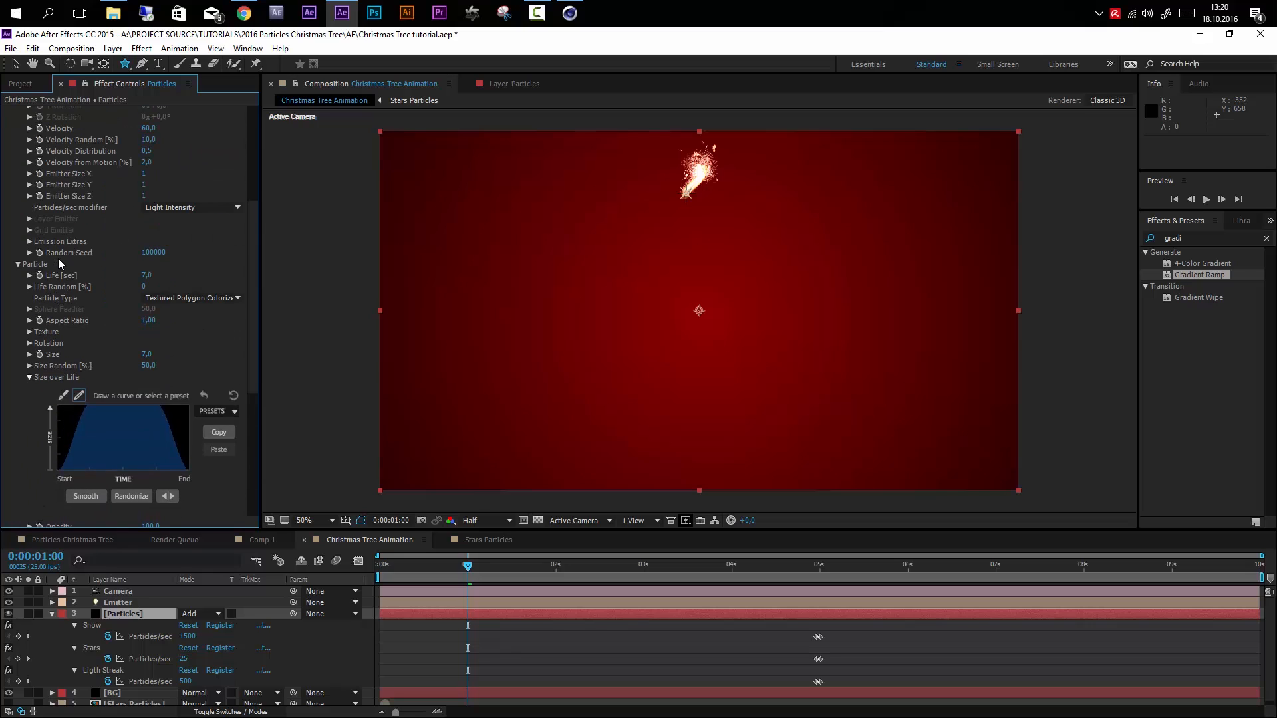
click(30, 342)
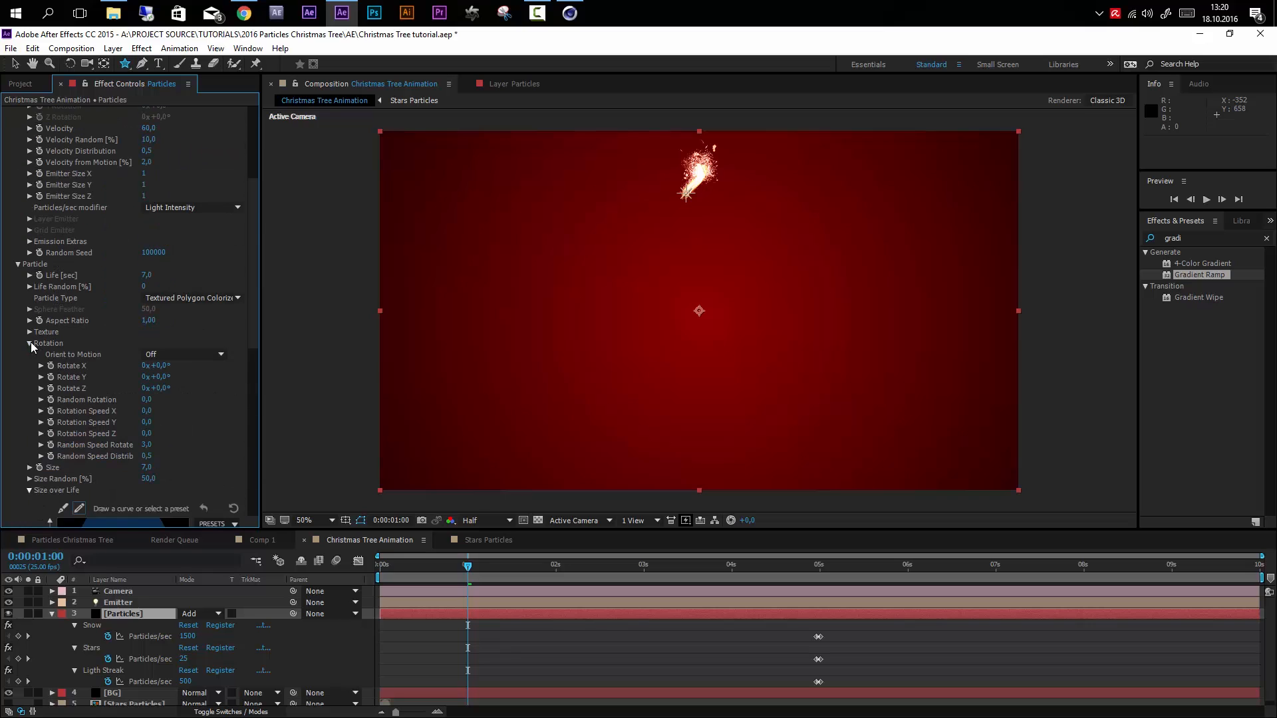
click(150, 440)
text(2)
key(Return)
key(space)
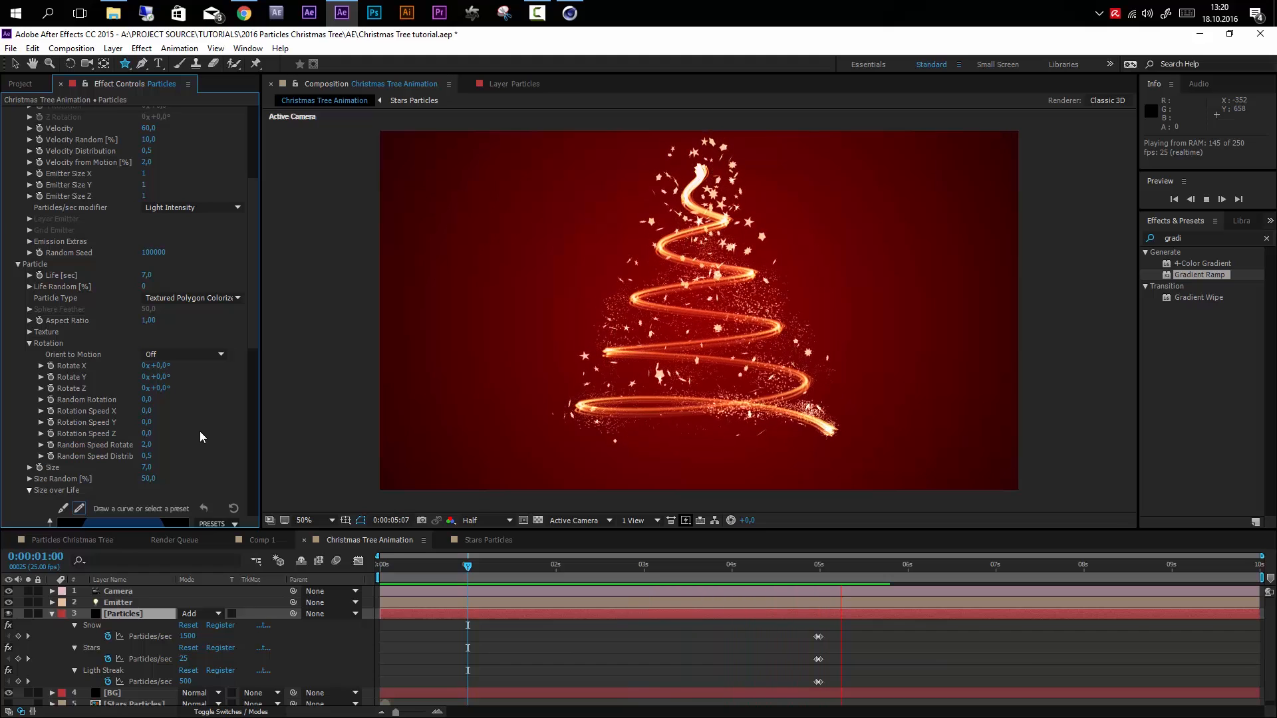
key(space)
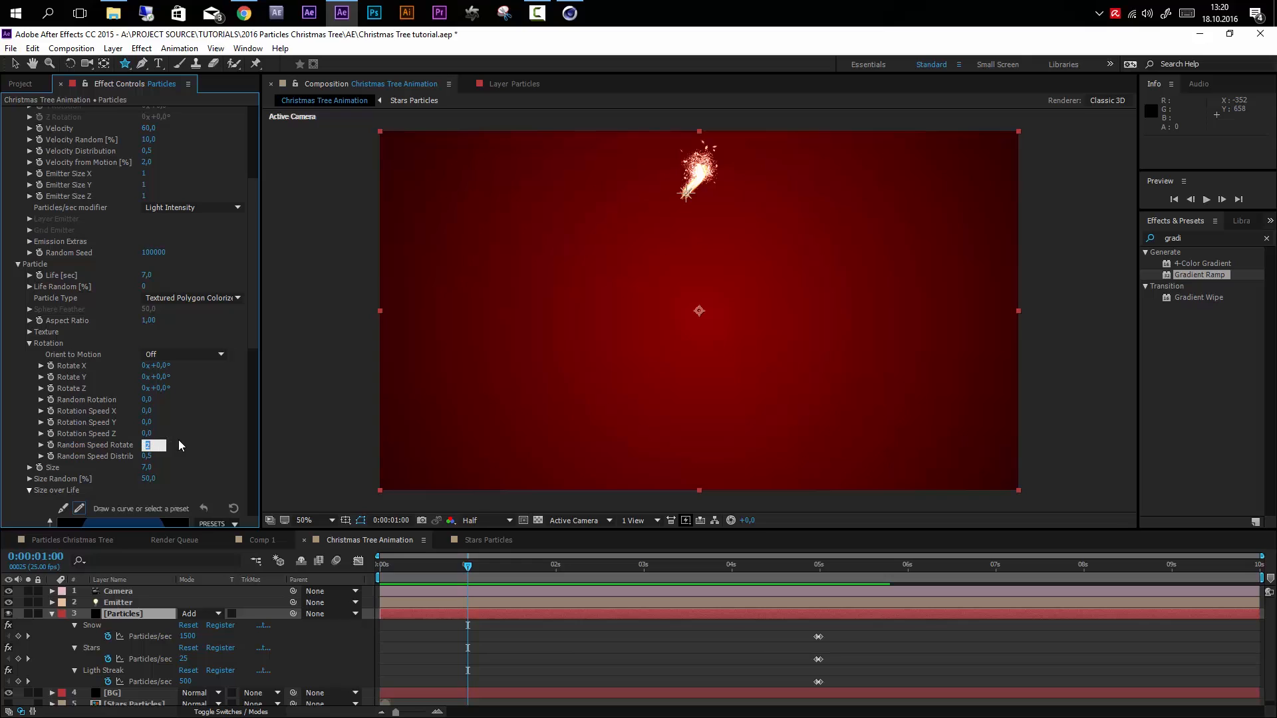
- Set the Stars particles' Random Speed Rotate to 1 and preview the slower spin
key(Return)
key(space)
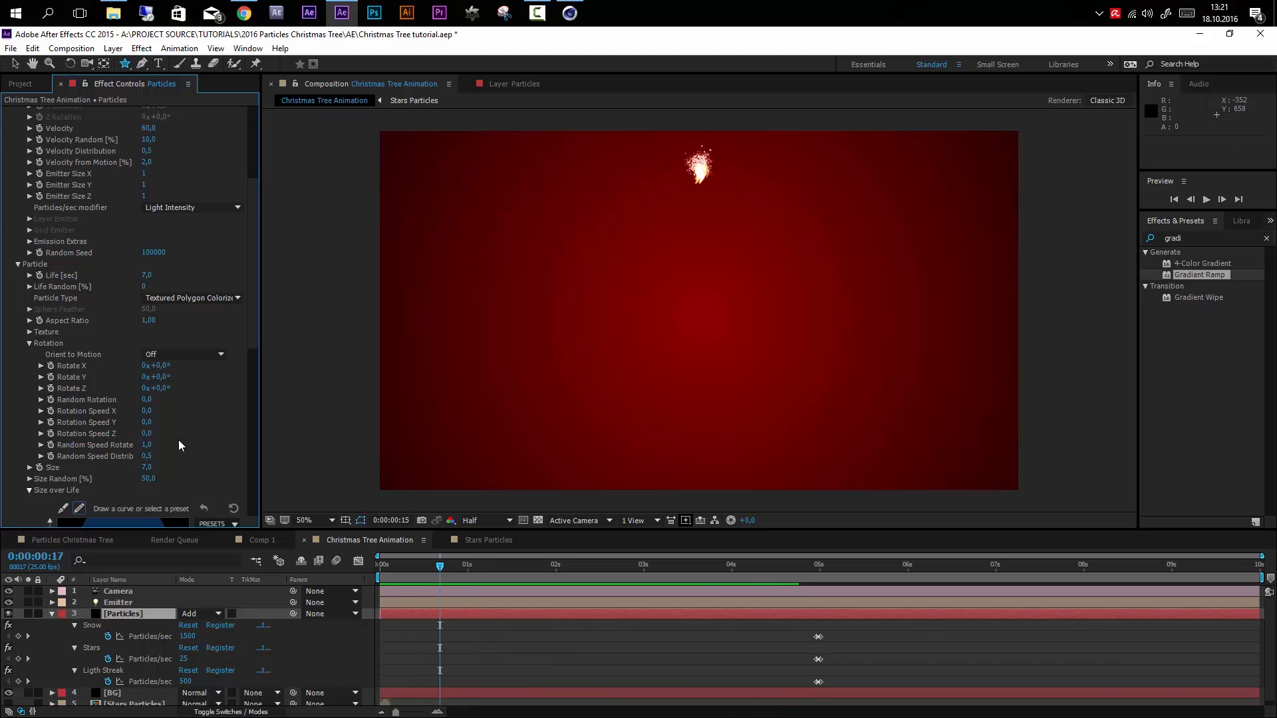
key(space)
scroll(171, 440, down, 3)
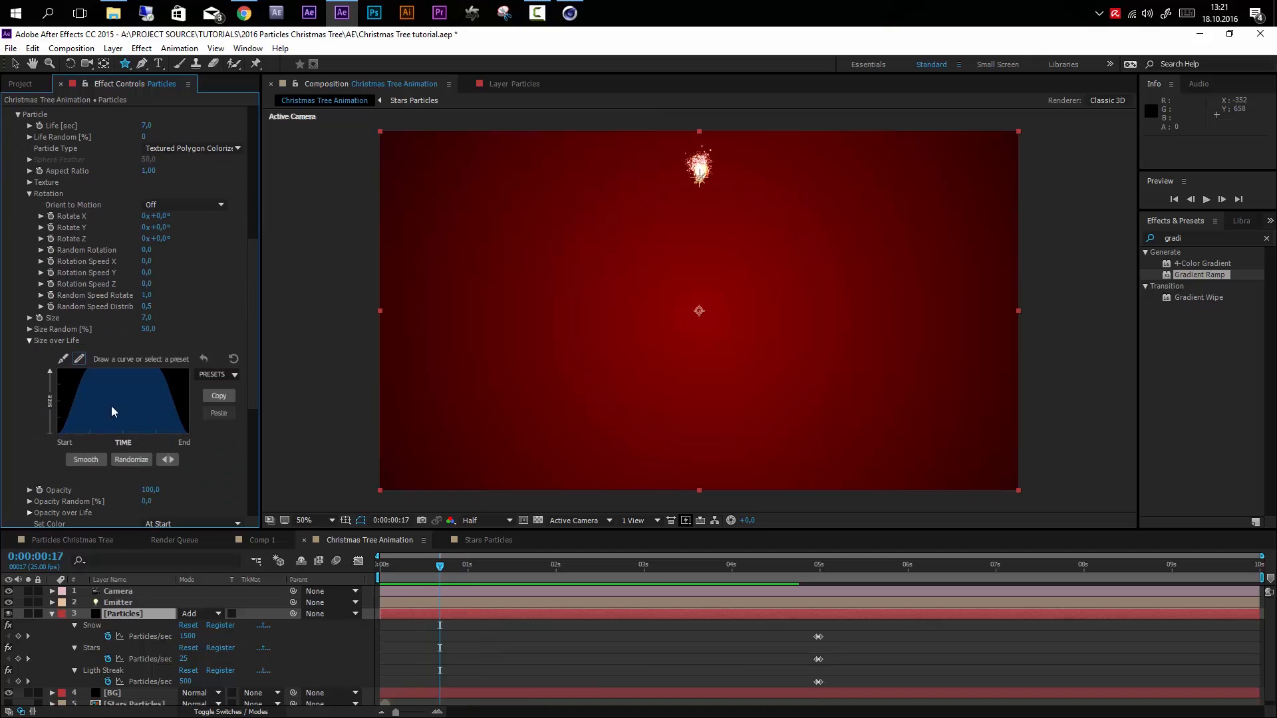
- Reshape the start of the Stars particles' Size over Life curve so the size rises more steeply
click(63, 360)
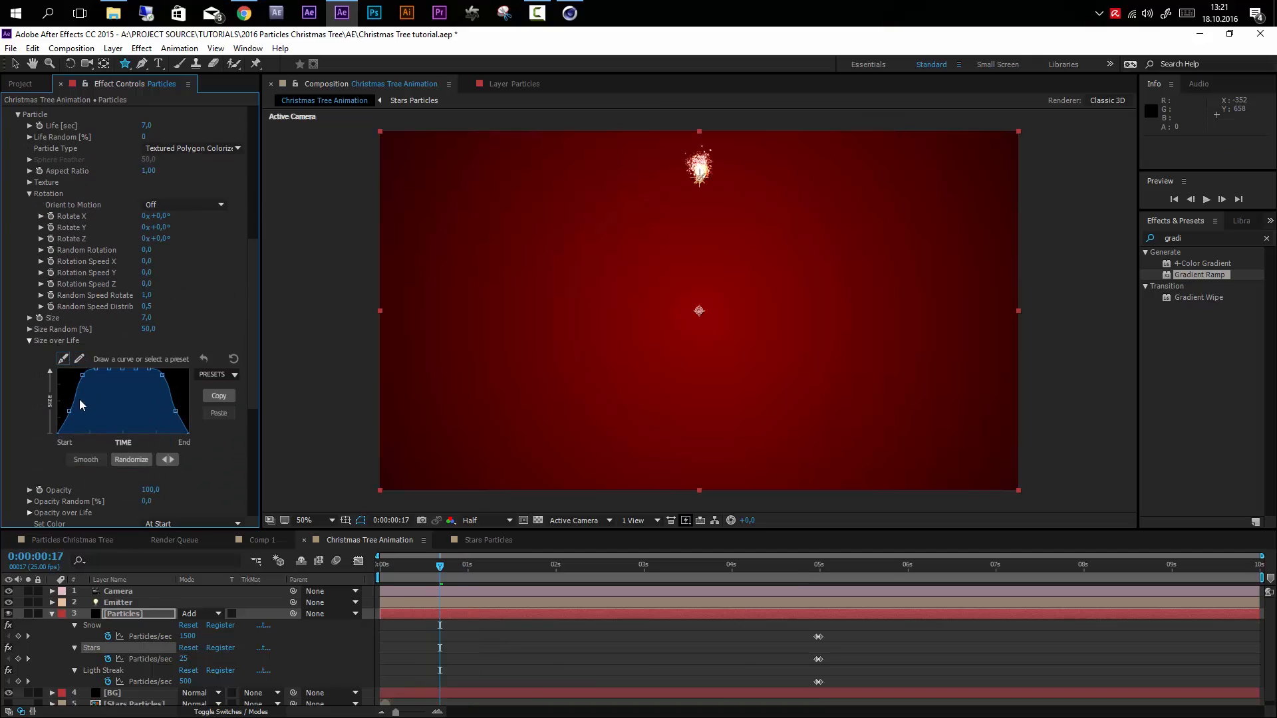
drag(68, 411, 69, 414)
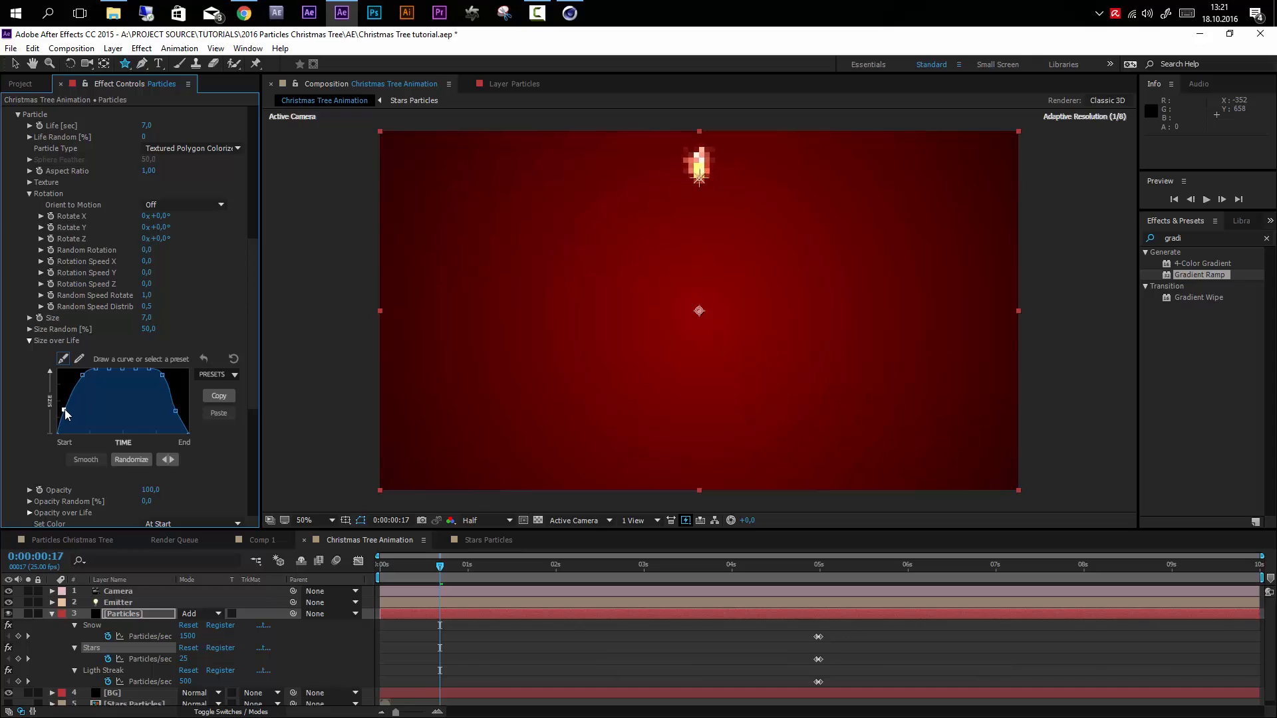
drag(79, 380, 75, 379)
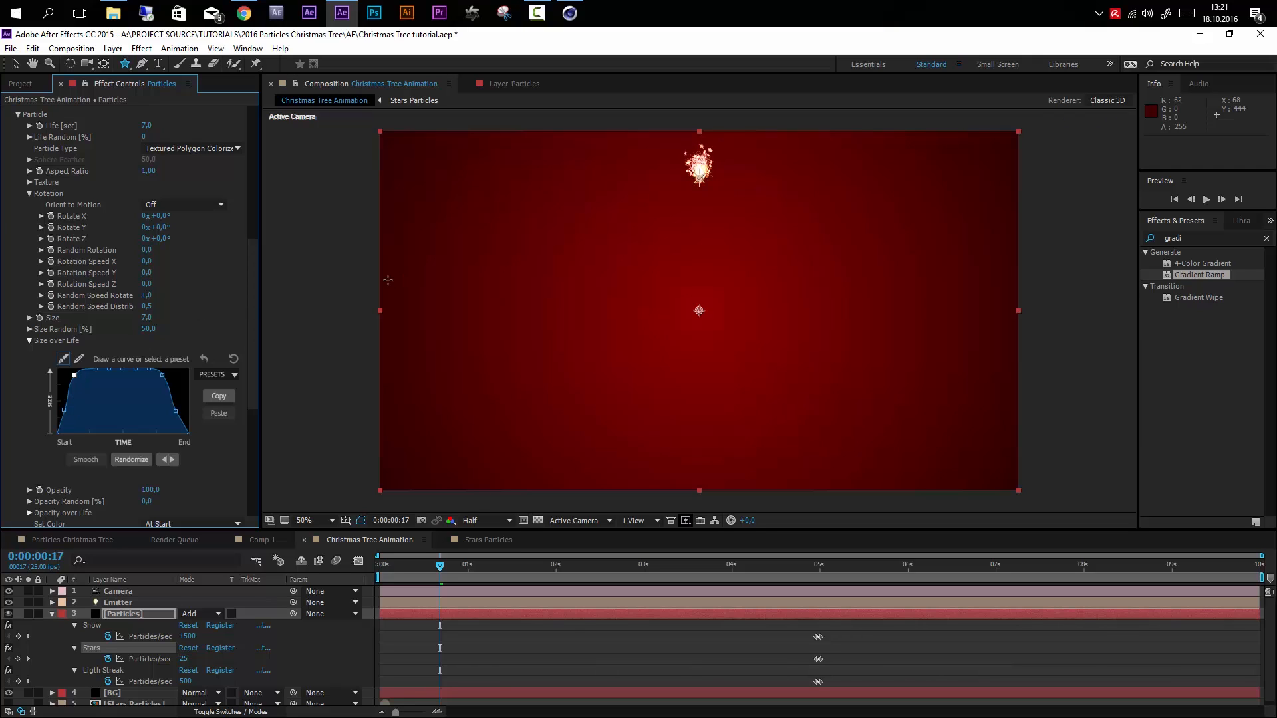
- Set the Stars particle size to 5 and play back the animation
scroll(159, 277, up, 3)
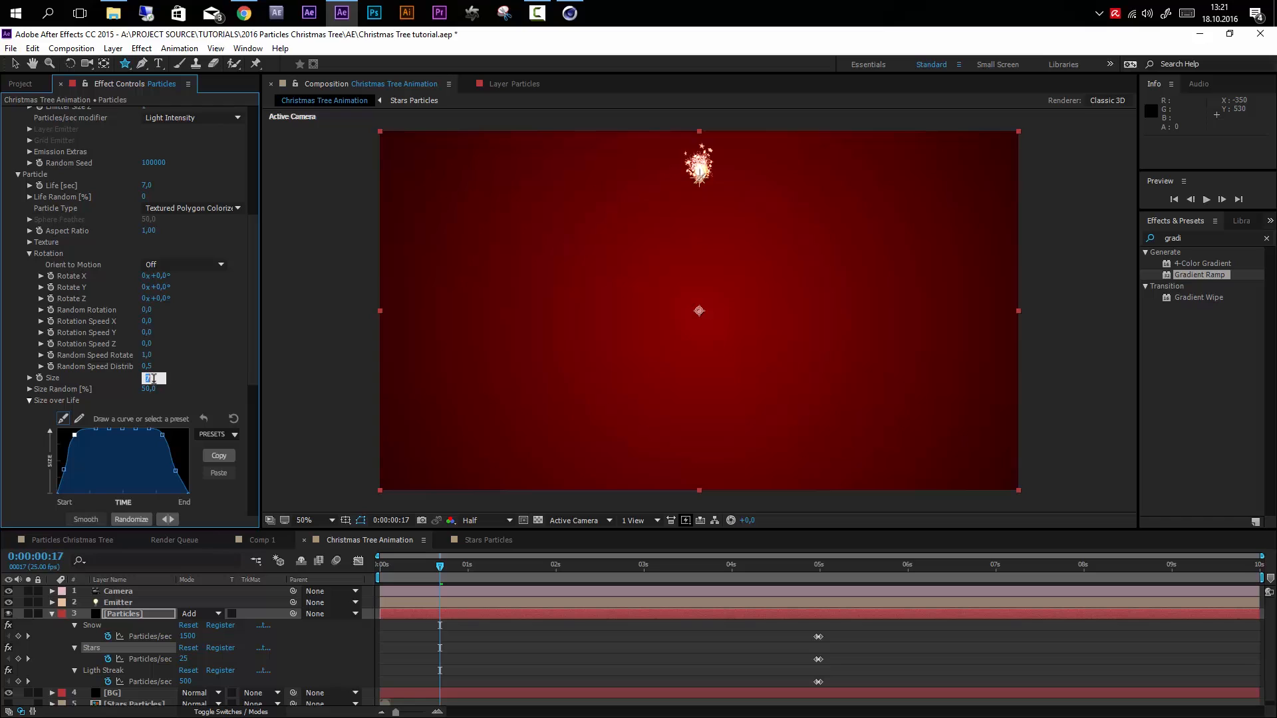
key(Return)
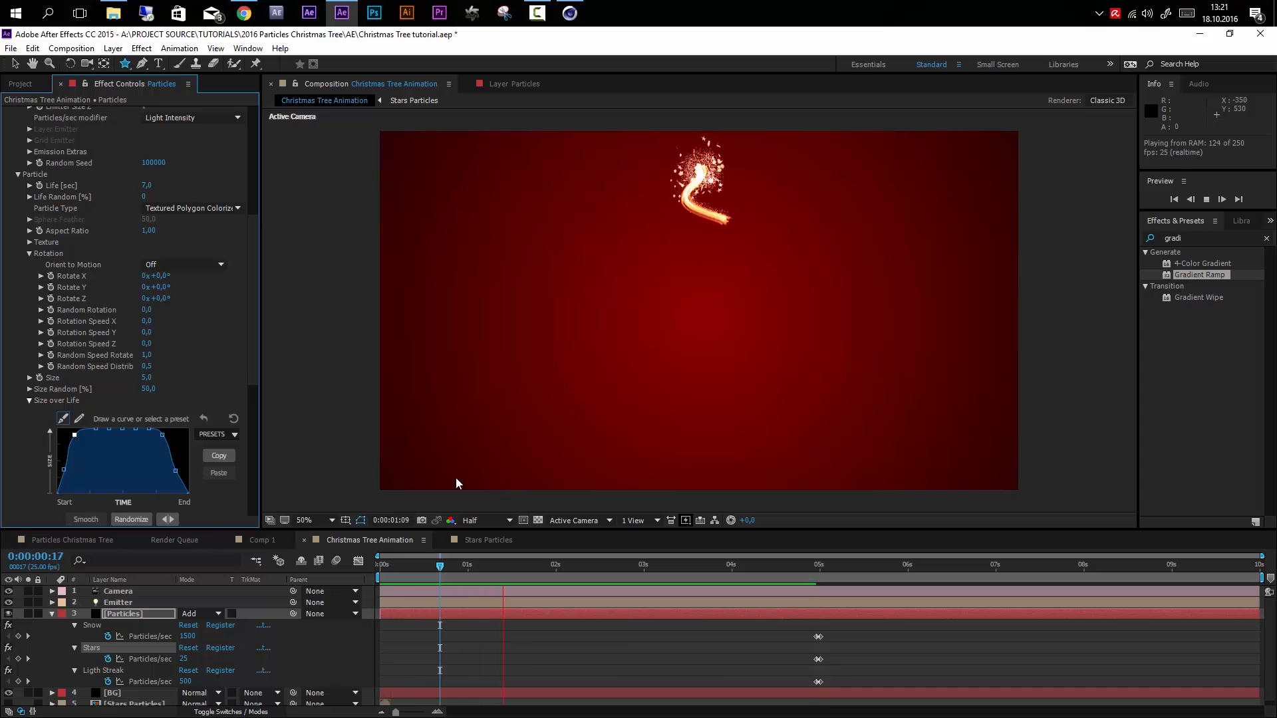
key(space)
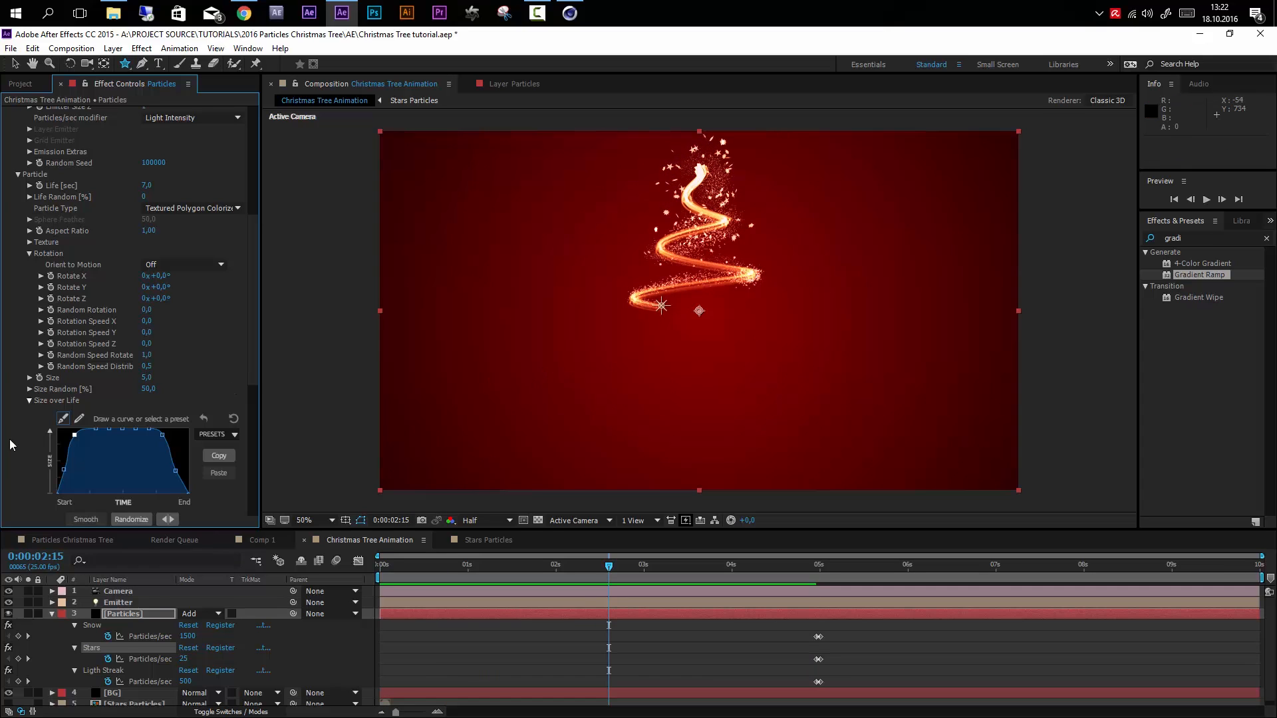
- Collapse the Stars effect and the Particles layer, and create a 1920 x 1080 px black solid named Flare
scroll(8, 209, up, 8)
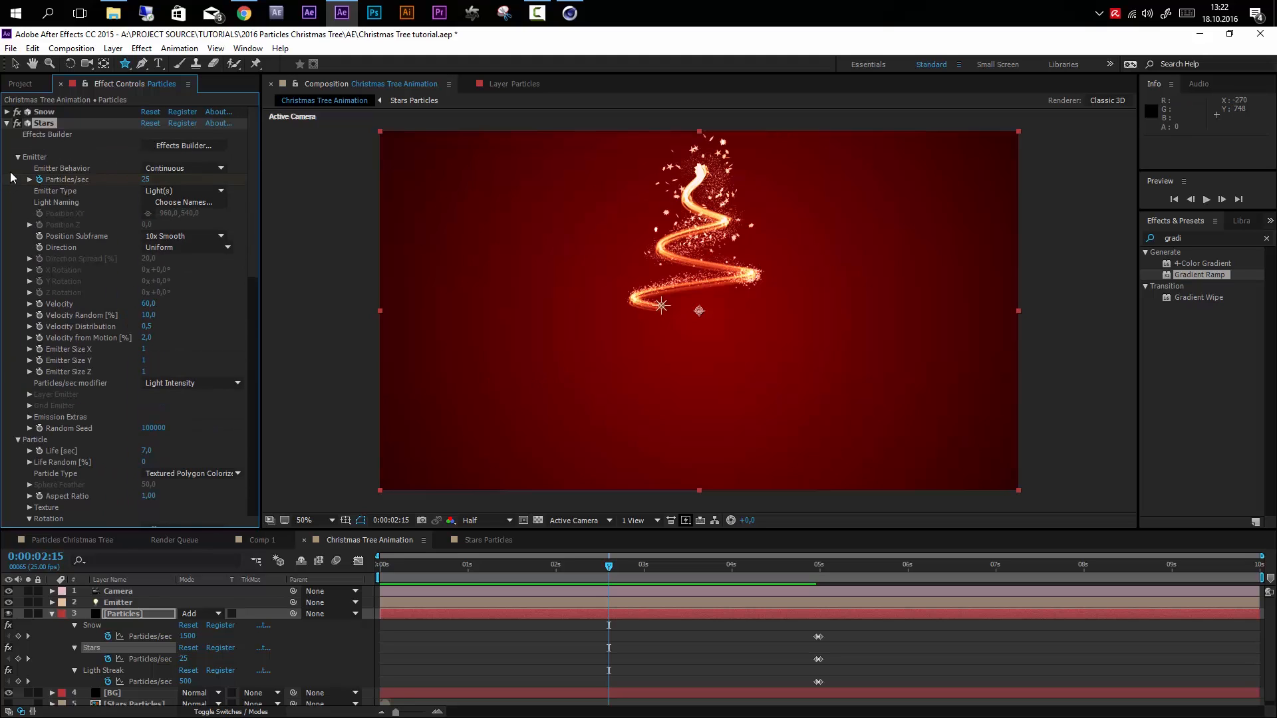
click(6, 123)
click(52, 613)
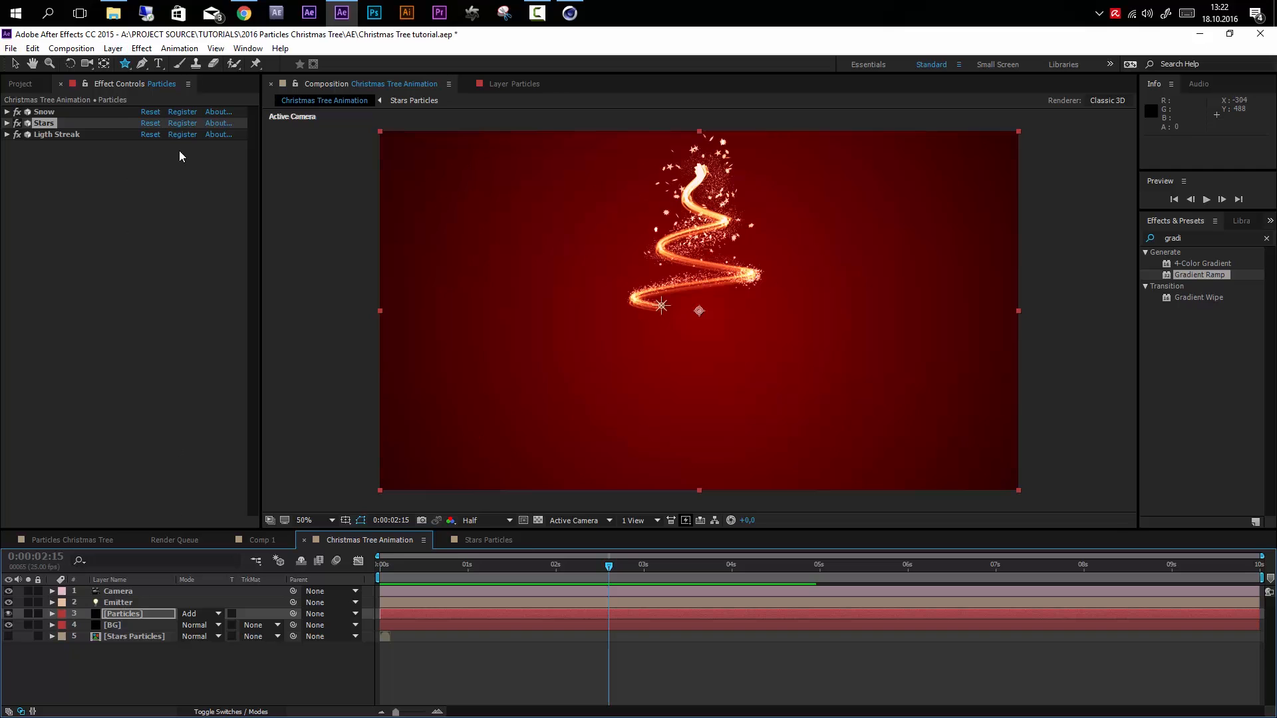
click(111, 51)
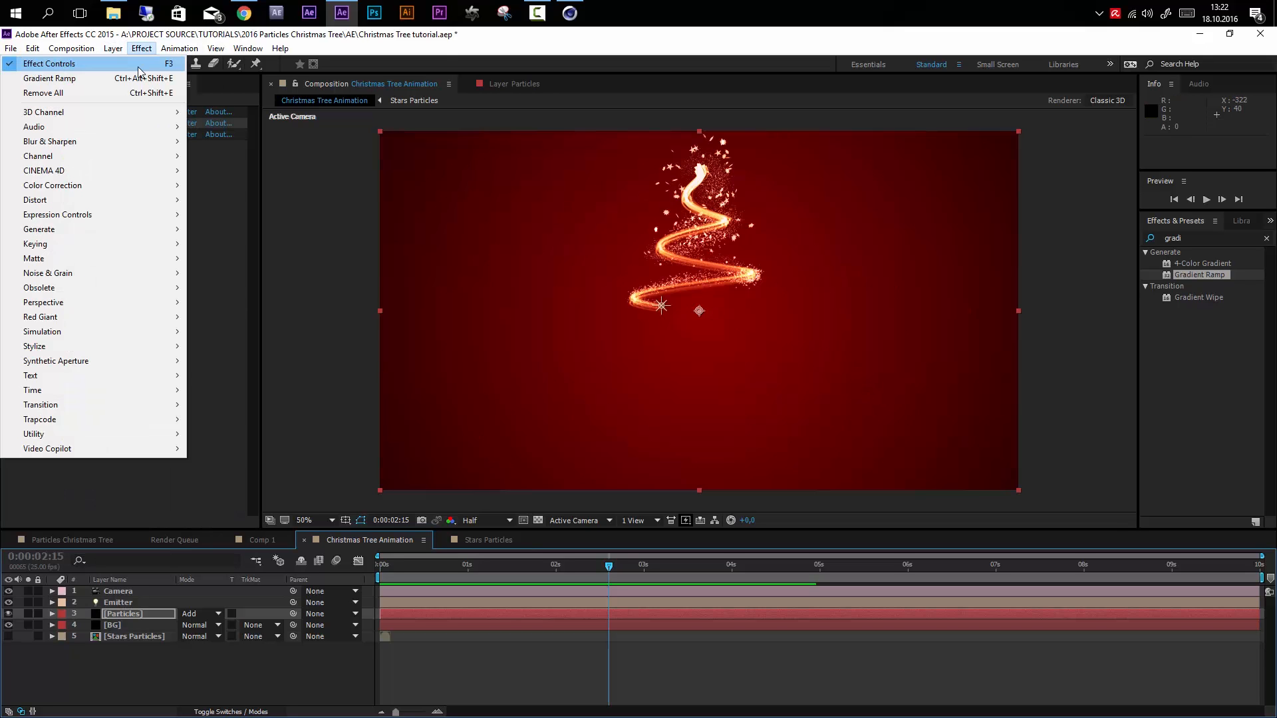
mouse_move(124, 66)
click(326, 79)
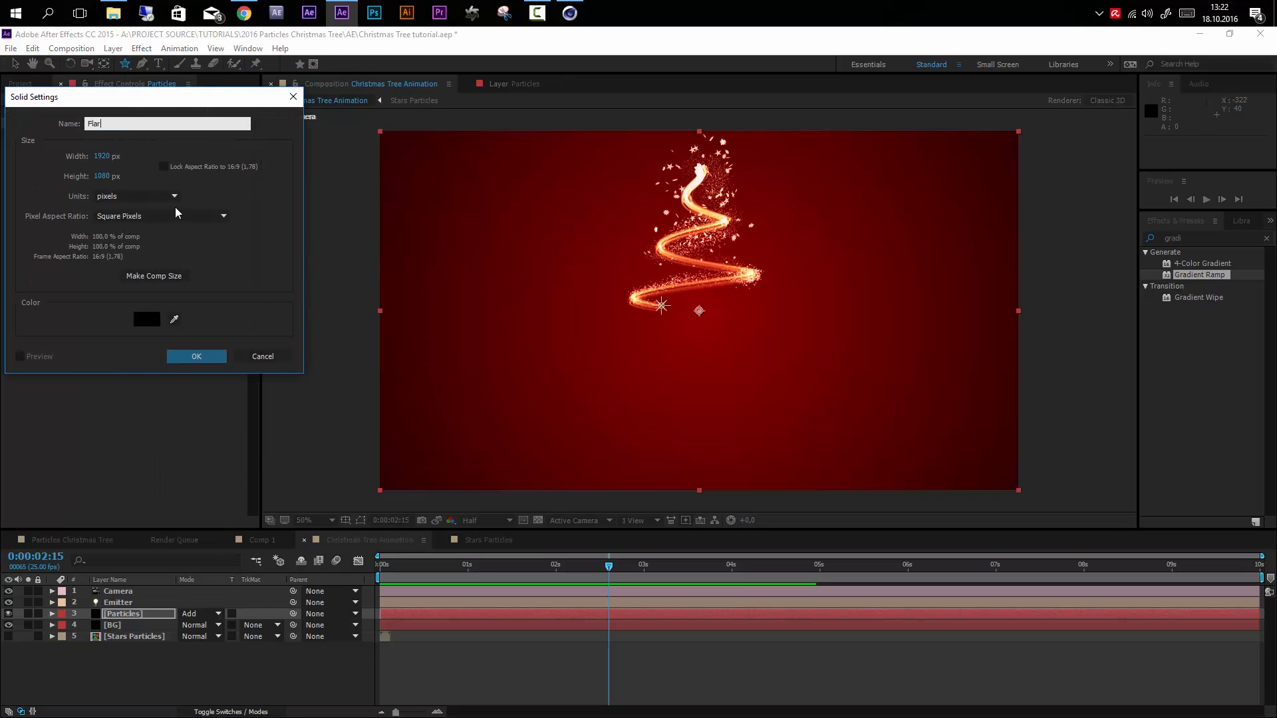
click(203, 357)
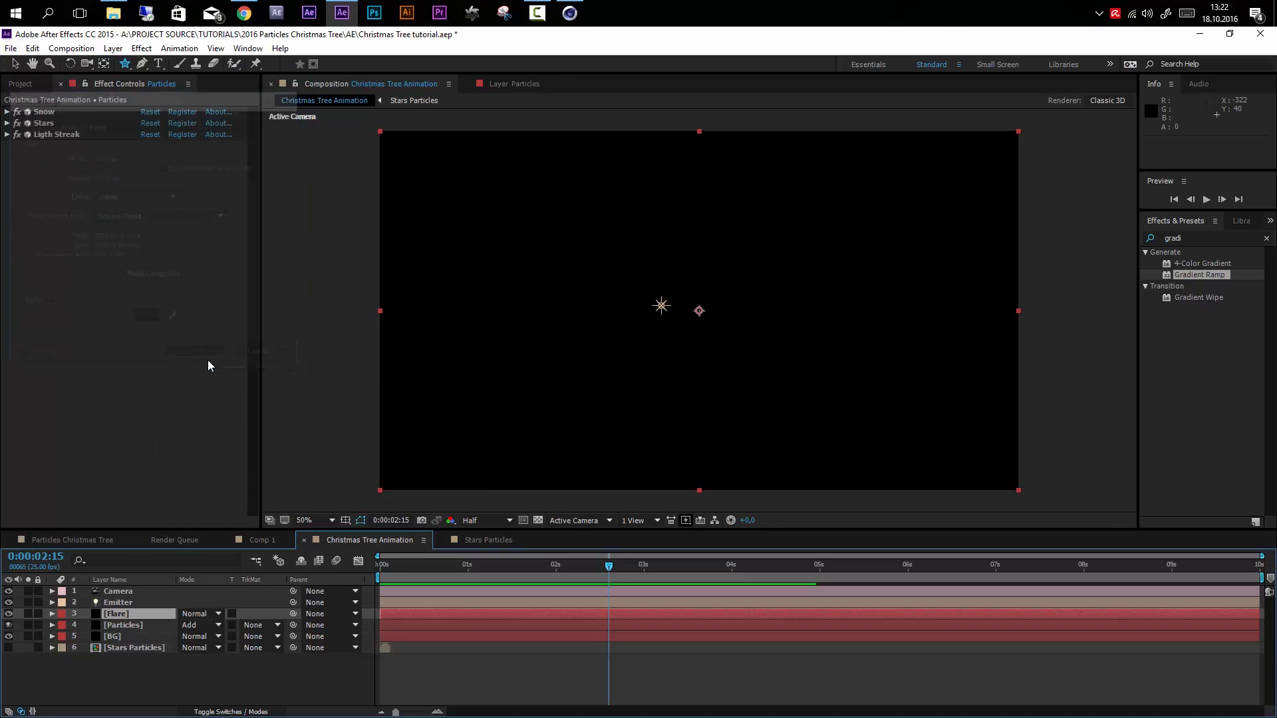
- Apply the Optical Flares effect to the Flare layer and set its Render Mode to On Transparent
click(1186, 237)
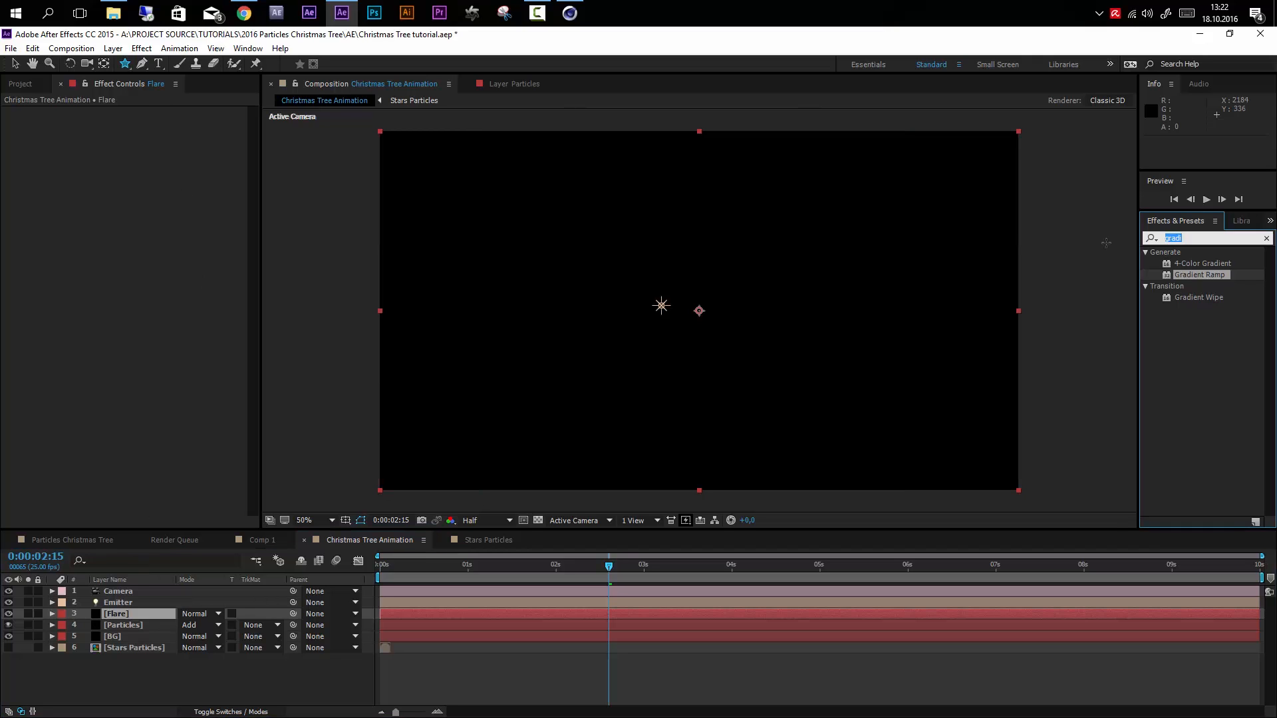
text(Opti)
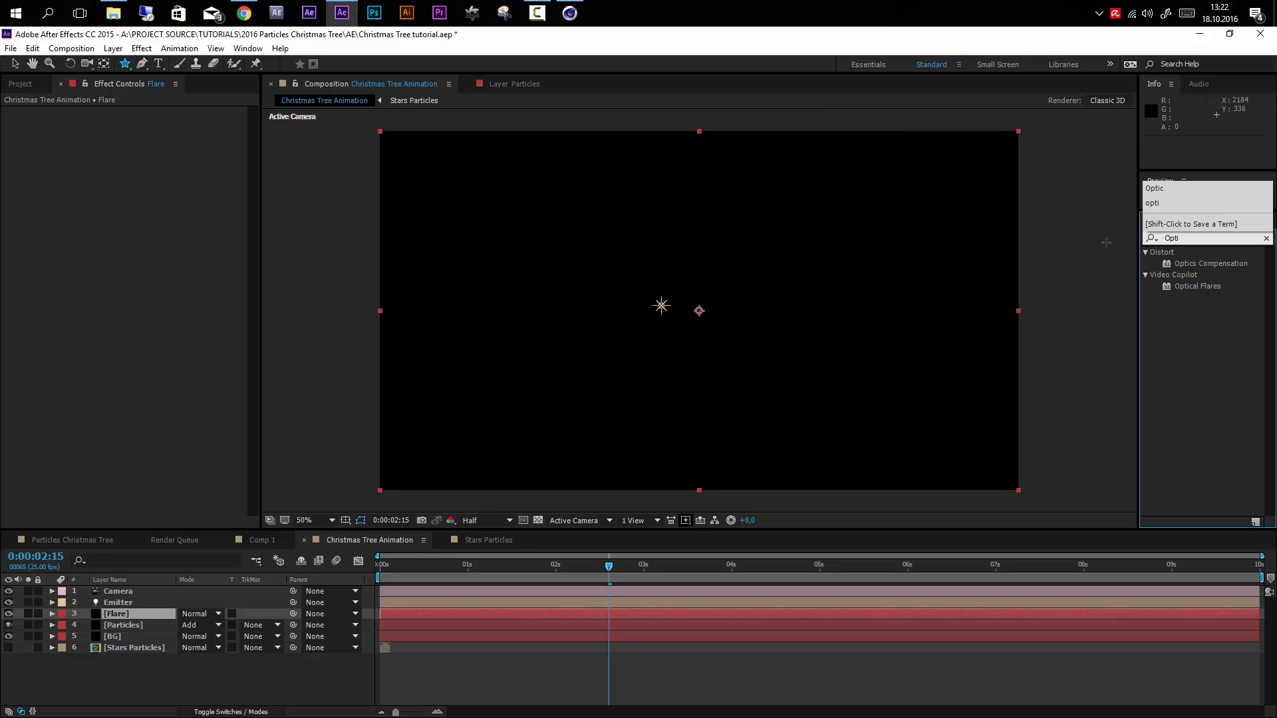
drag(1188, 288, 105, 616)
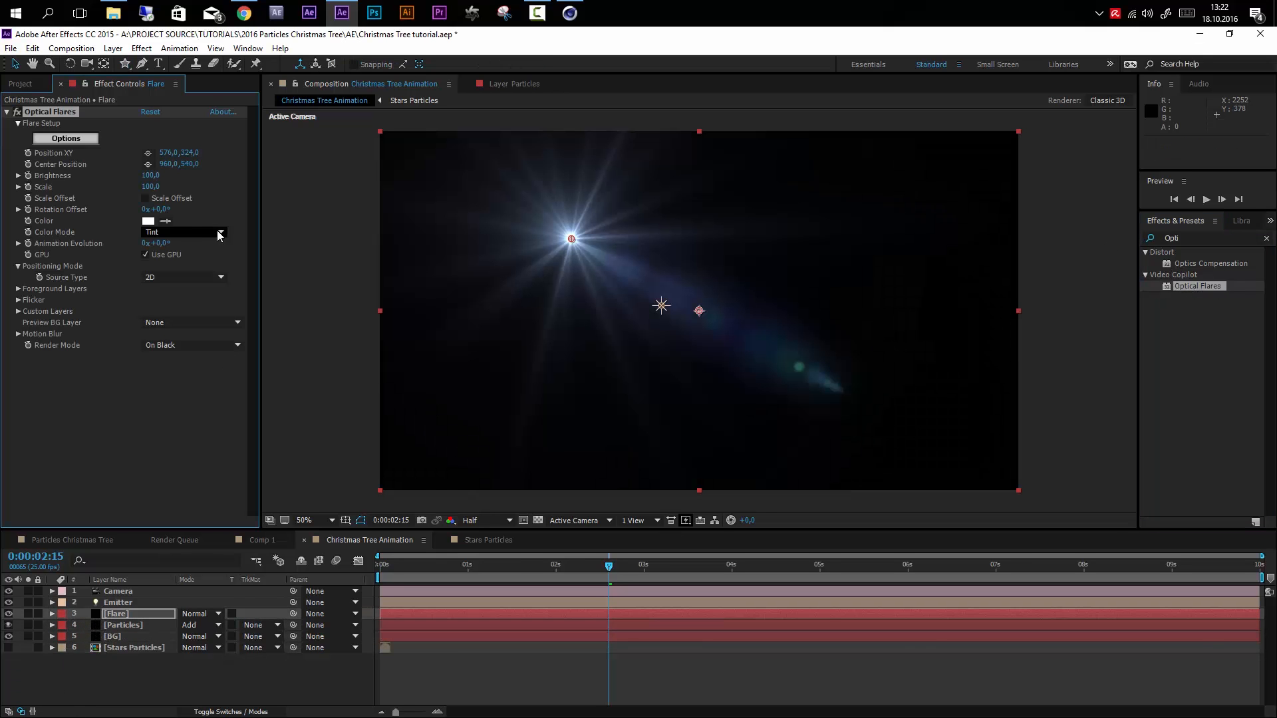
click(175, 345)
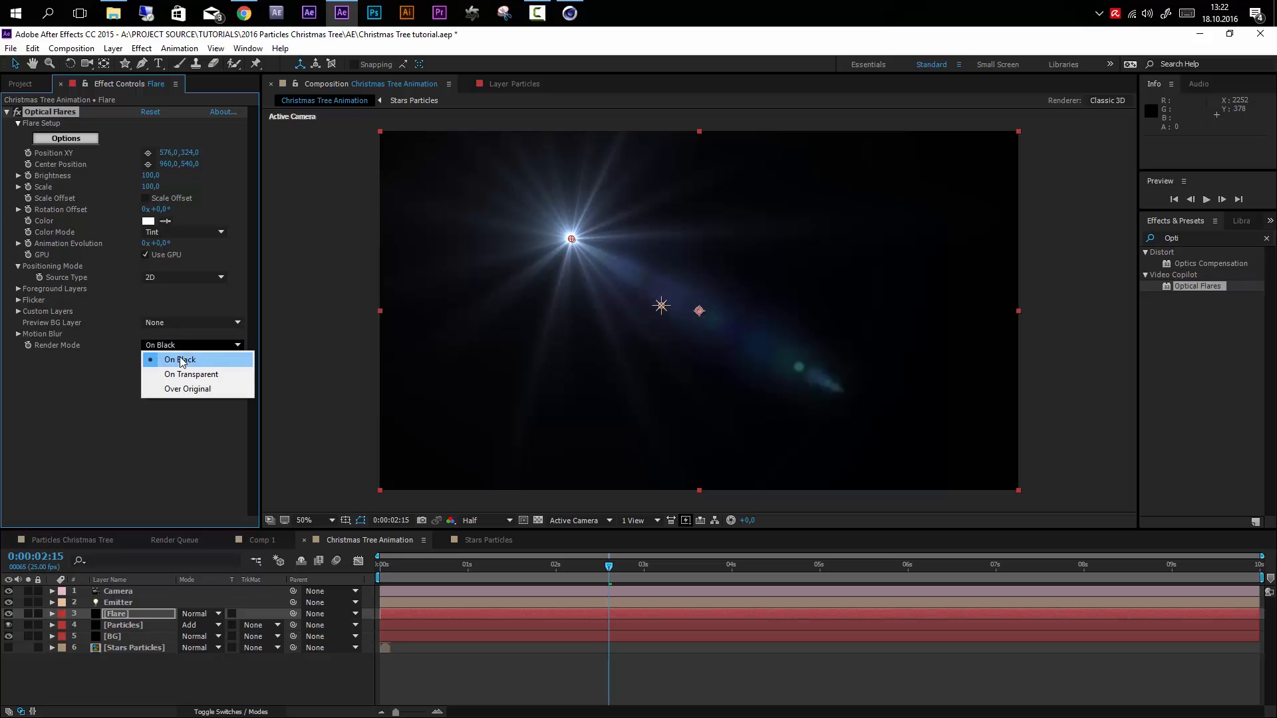
click(184, 371)
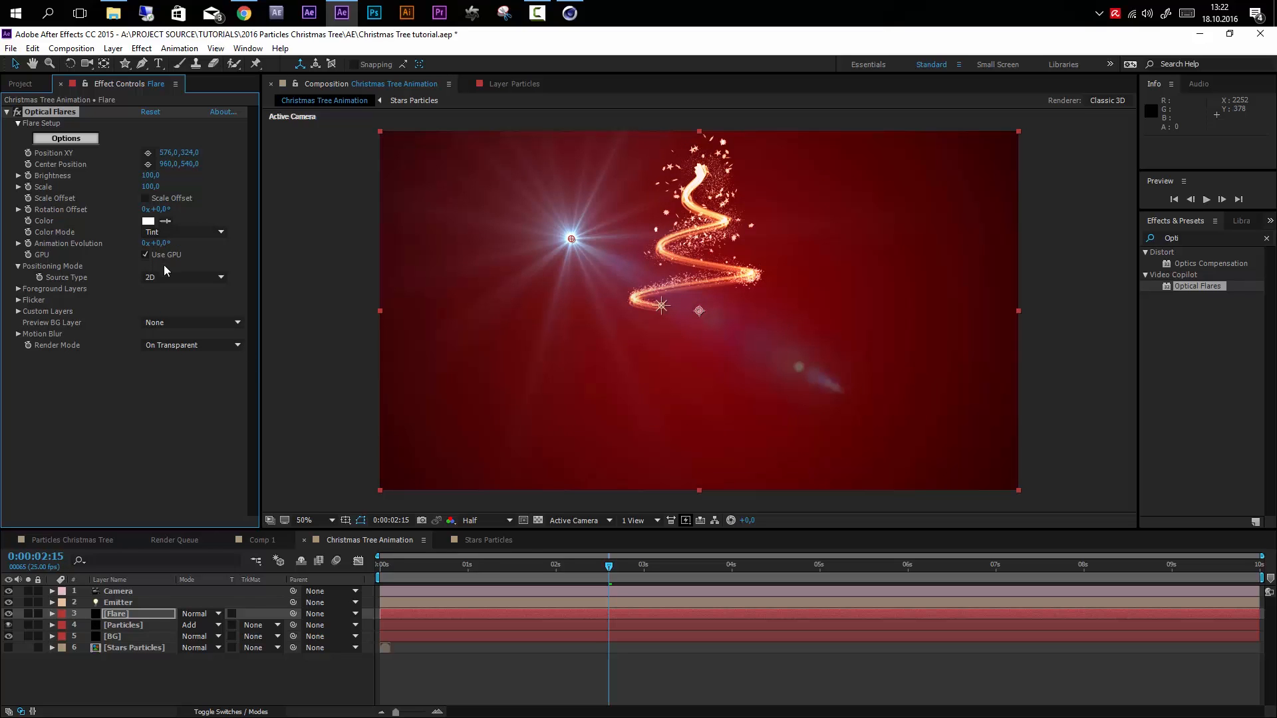
- Set the flare's Source Type to Track Lights and disable Use Light Intensity, Use Scale From Intensity and Use Light Color
click(167, 276)
click(185, 322)
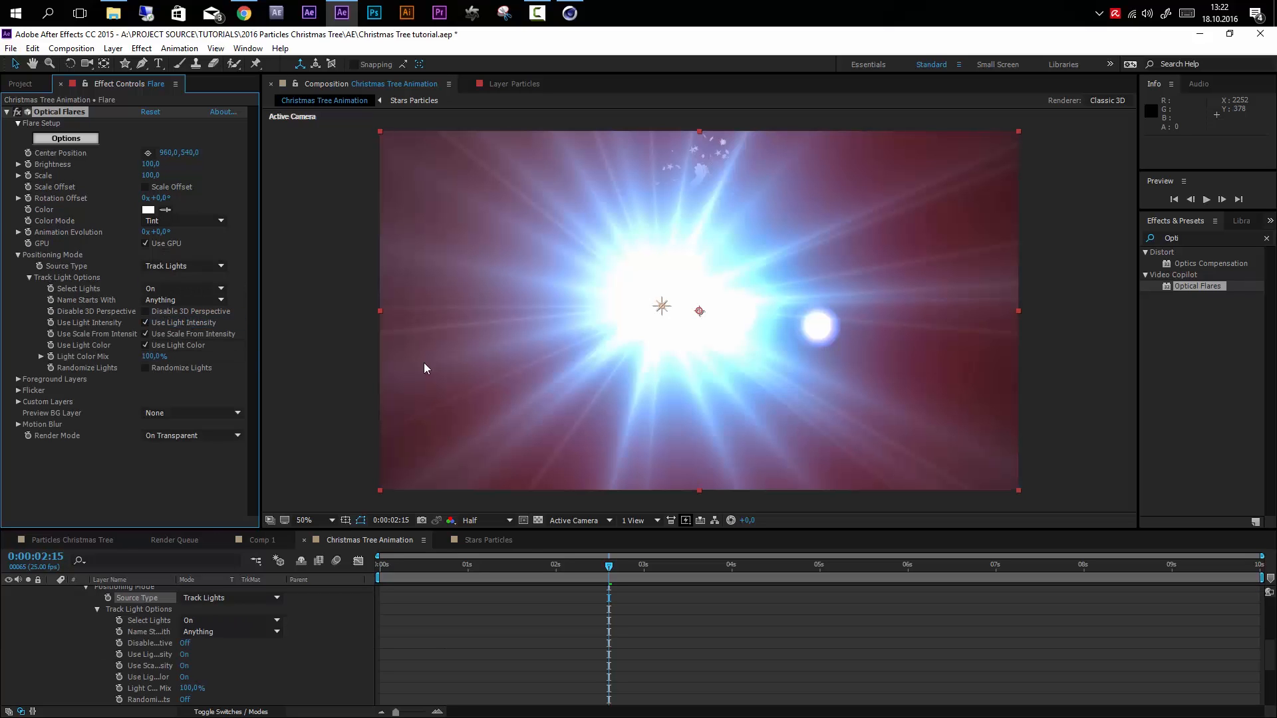
click(145, 322)
click(145, 334)
click(145, 346)
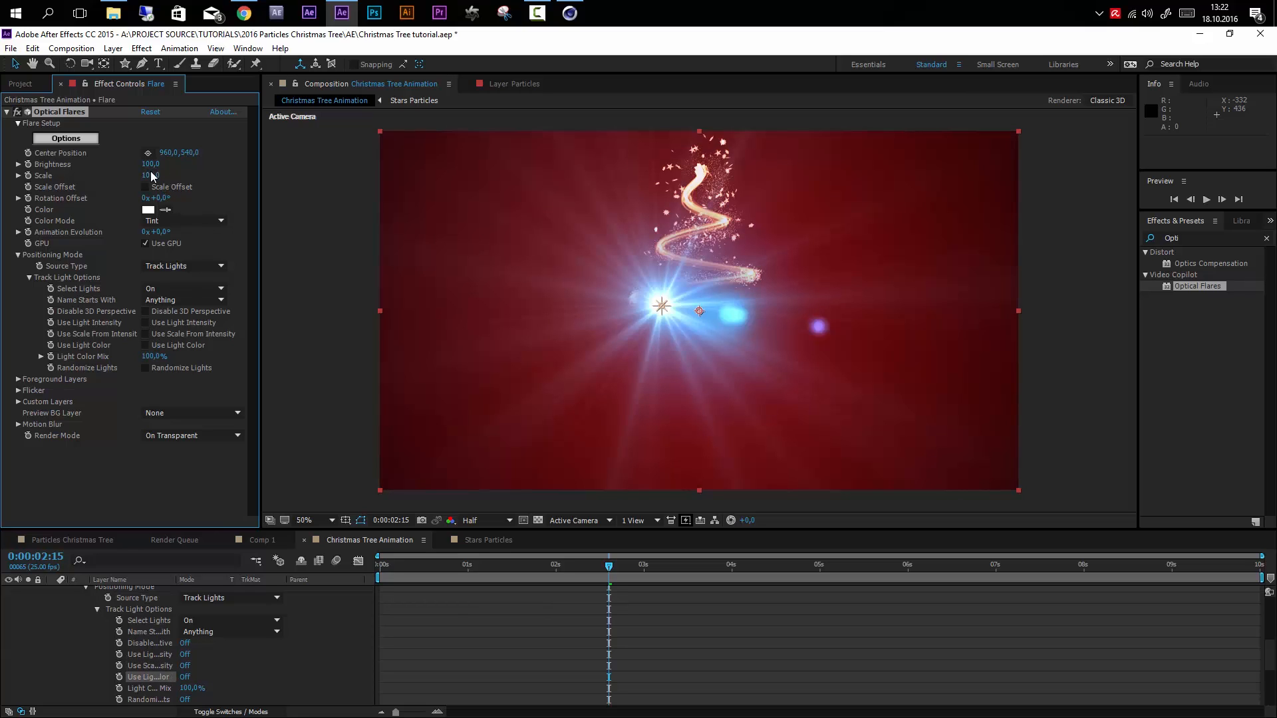
- Reduce the flare's Scale to 40 and set the Flare layer's blending mode to Add
drag(153, 177, 151, 176)
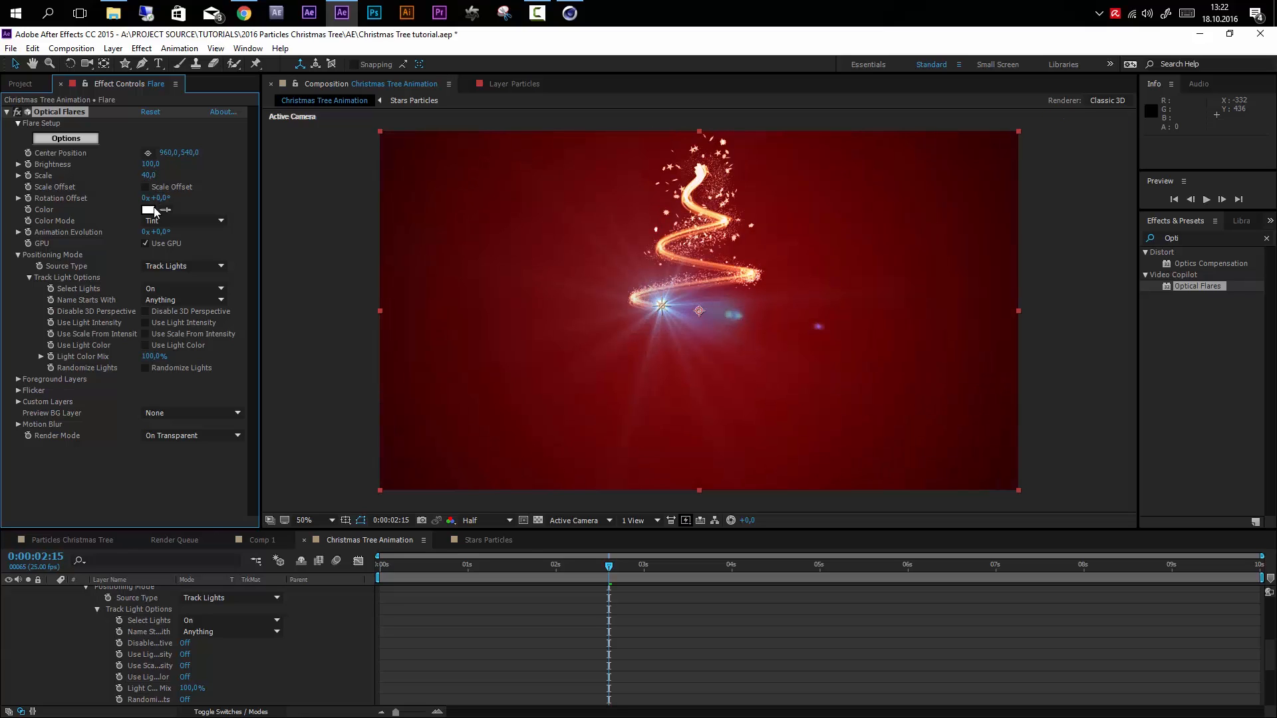
scroll(32, 602, up, 5)
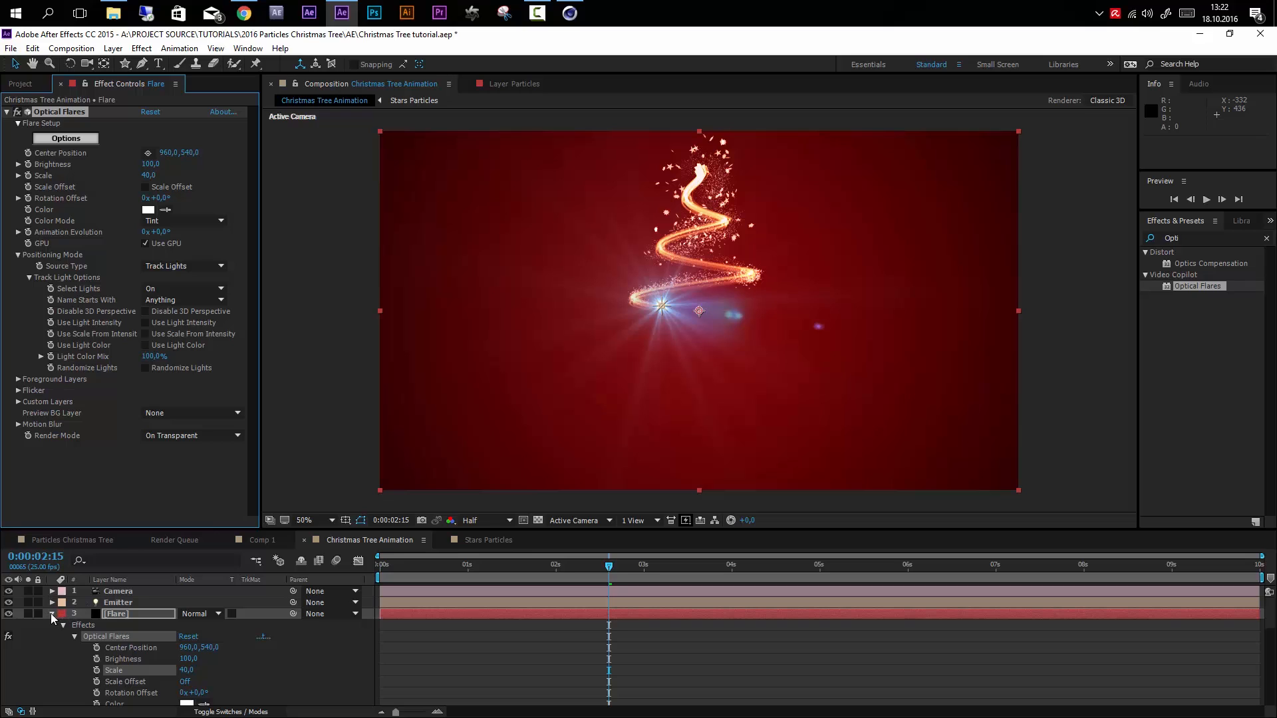
click(51, 614)
click(209, 613)
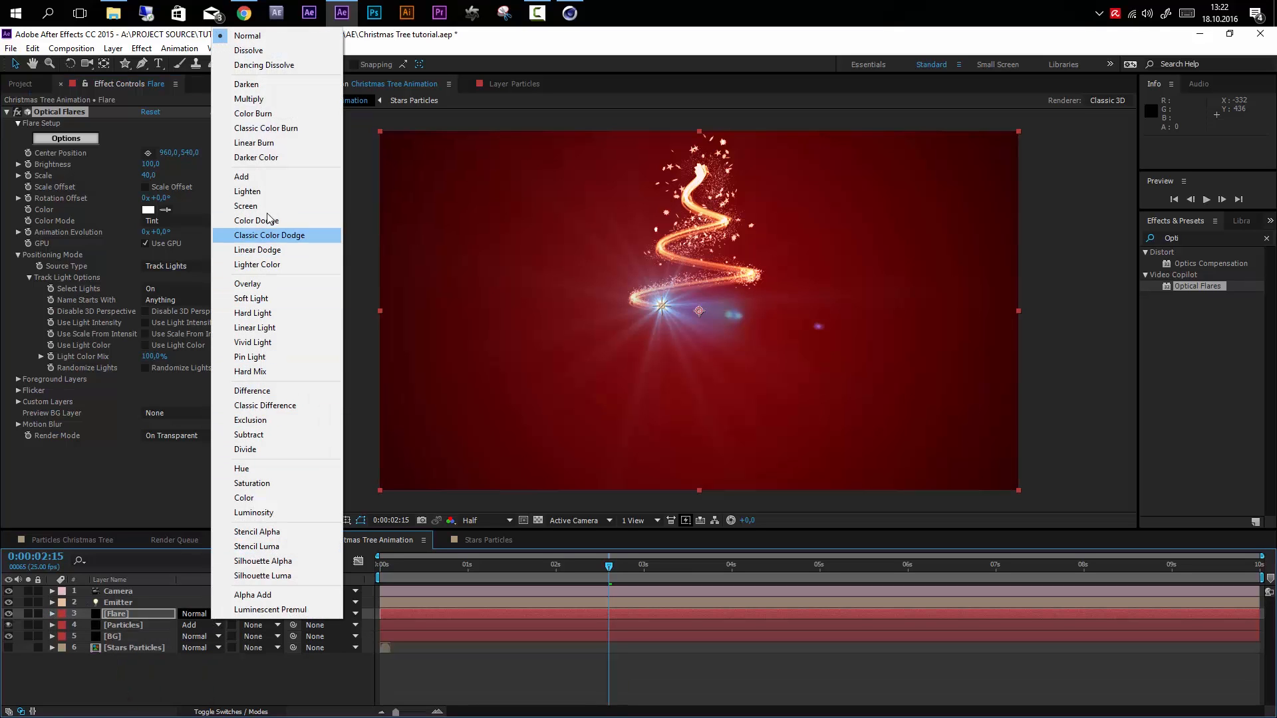
click(265, 176)
- Tint the flare pale yellow (FFF8D7) and set its Brightness to 50
click(149, 210)
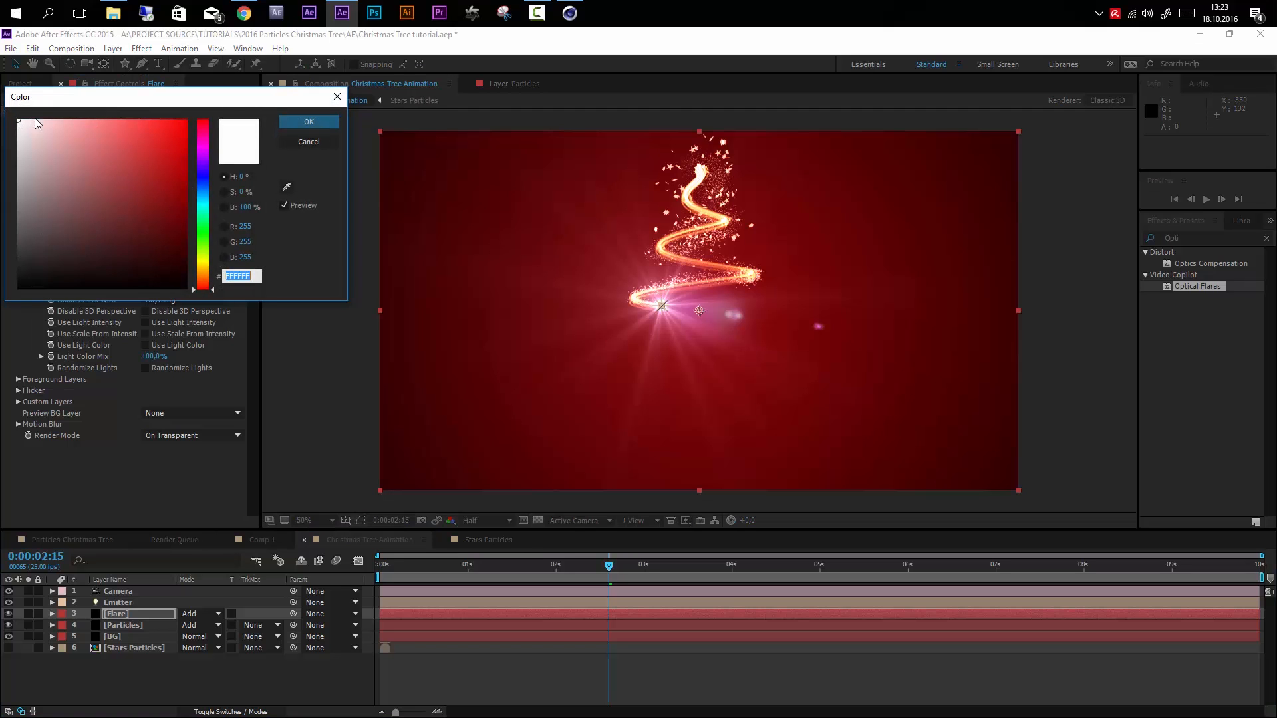
click(43, 119)
drag(208, 288, 208, 267)
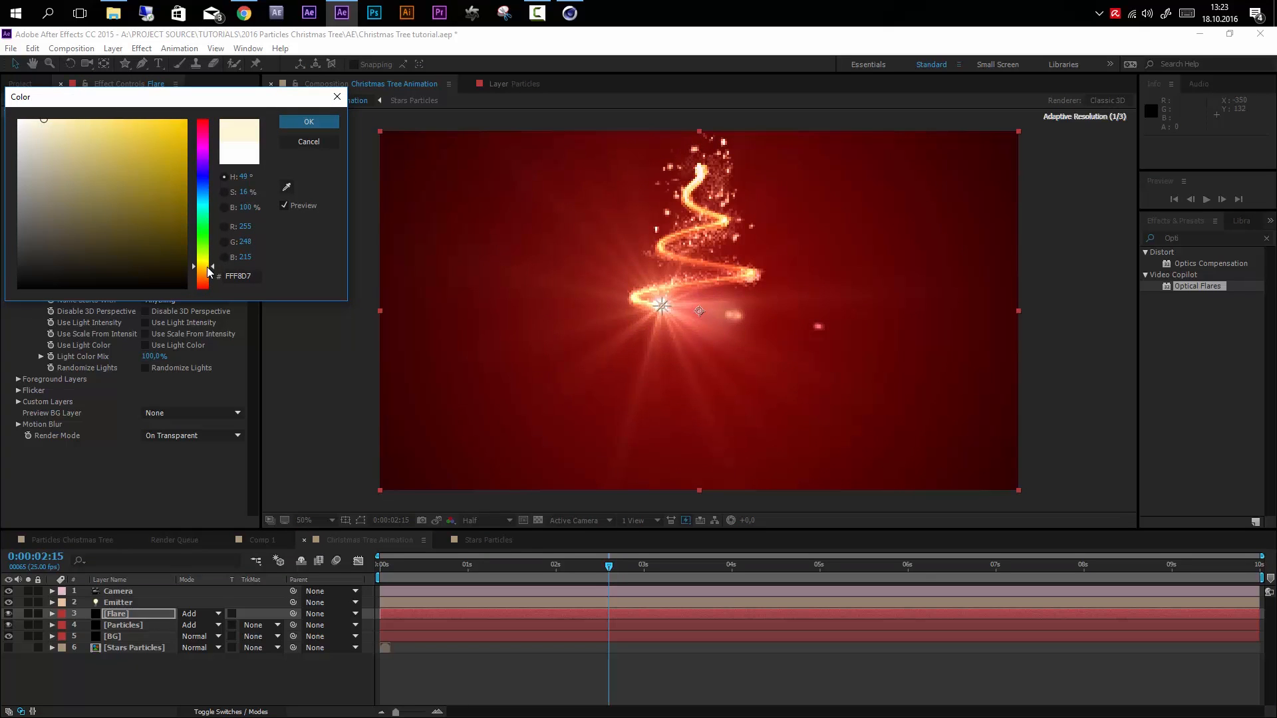
click(299, 123)
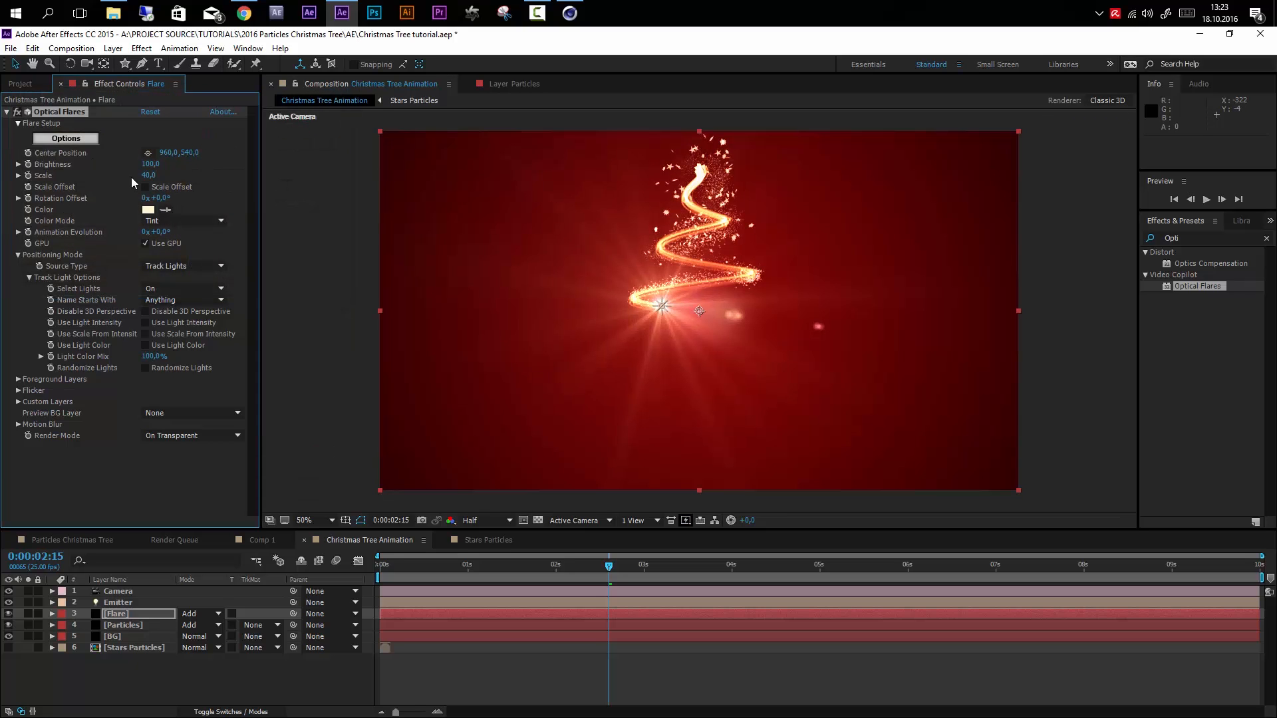
click(151, 165)
text(50)
key(Return)
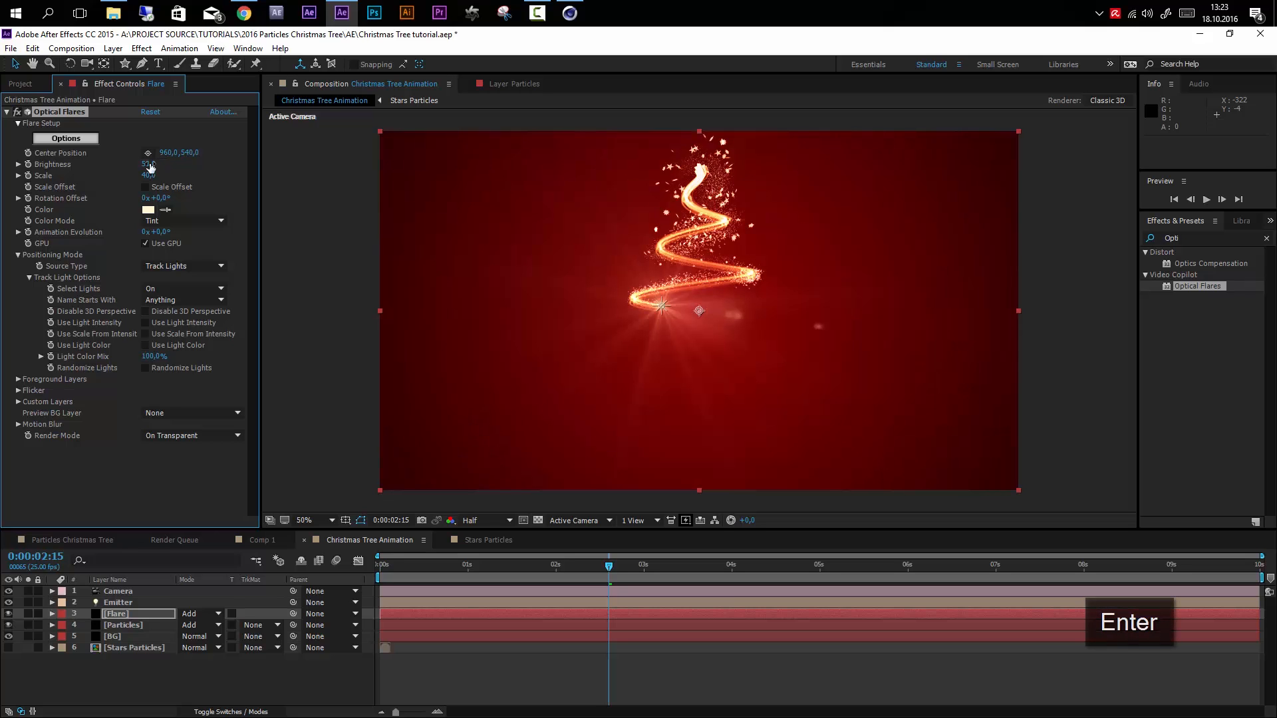
- Open the Optical Flares options and look through the presets in the Light folder
click(63, 139)
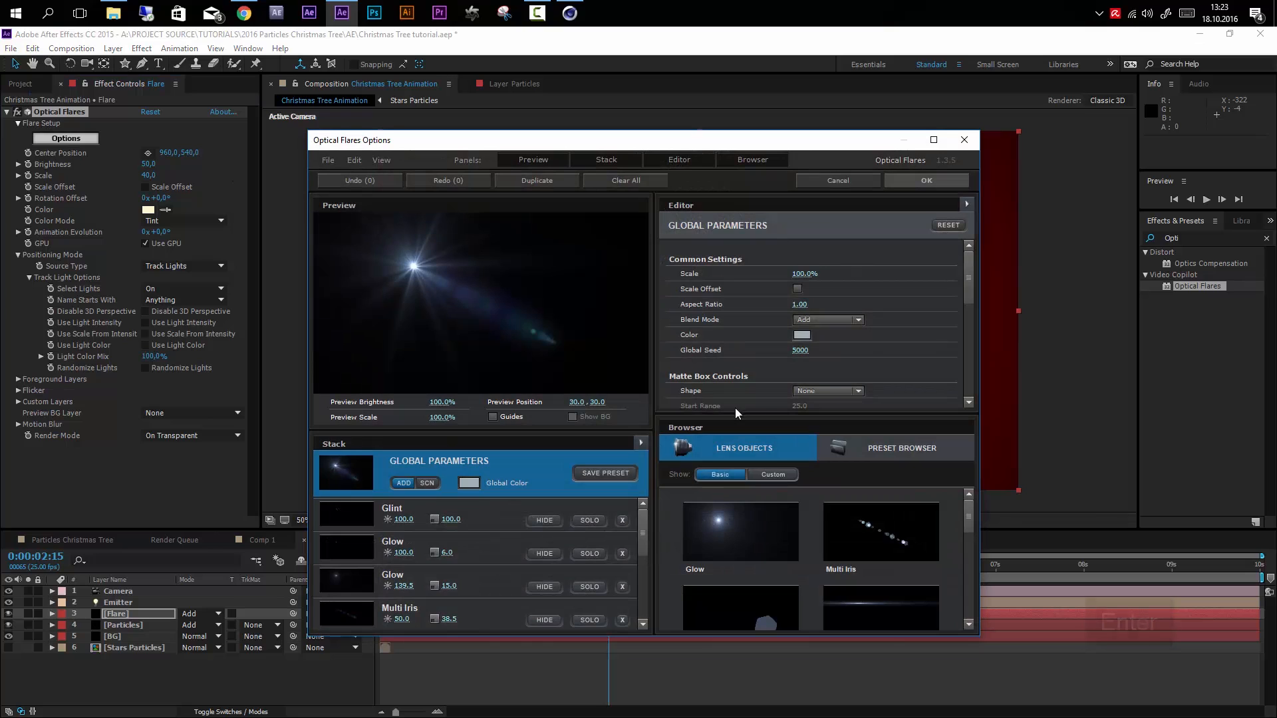
click(891, 449)
scroll(876, 500, down, 1)
click(876, 501)
scroll(868, 525, down, 5)
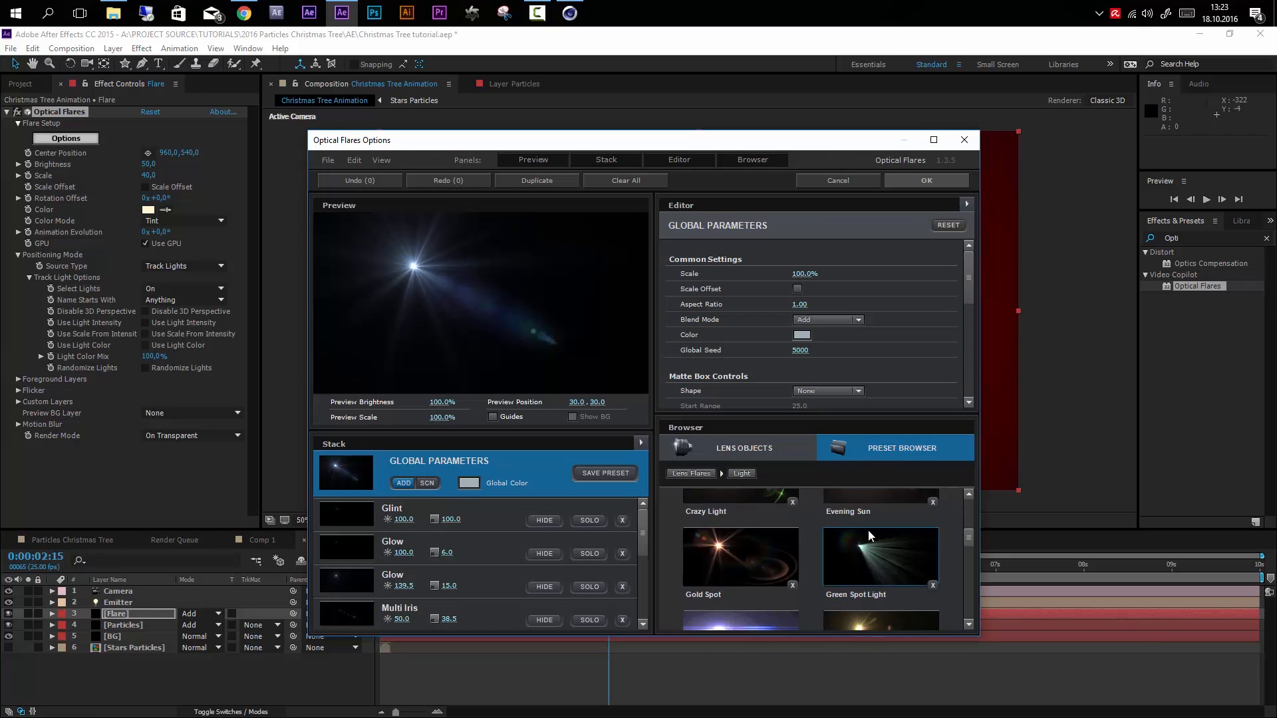
scroll(868, 529, down, 8)
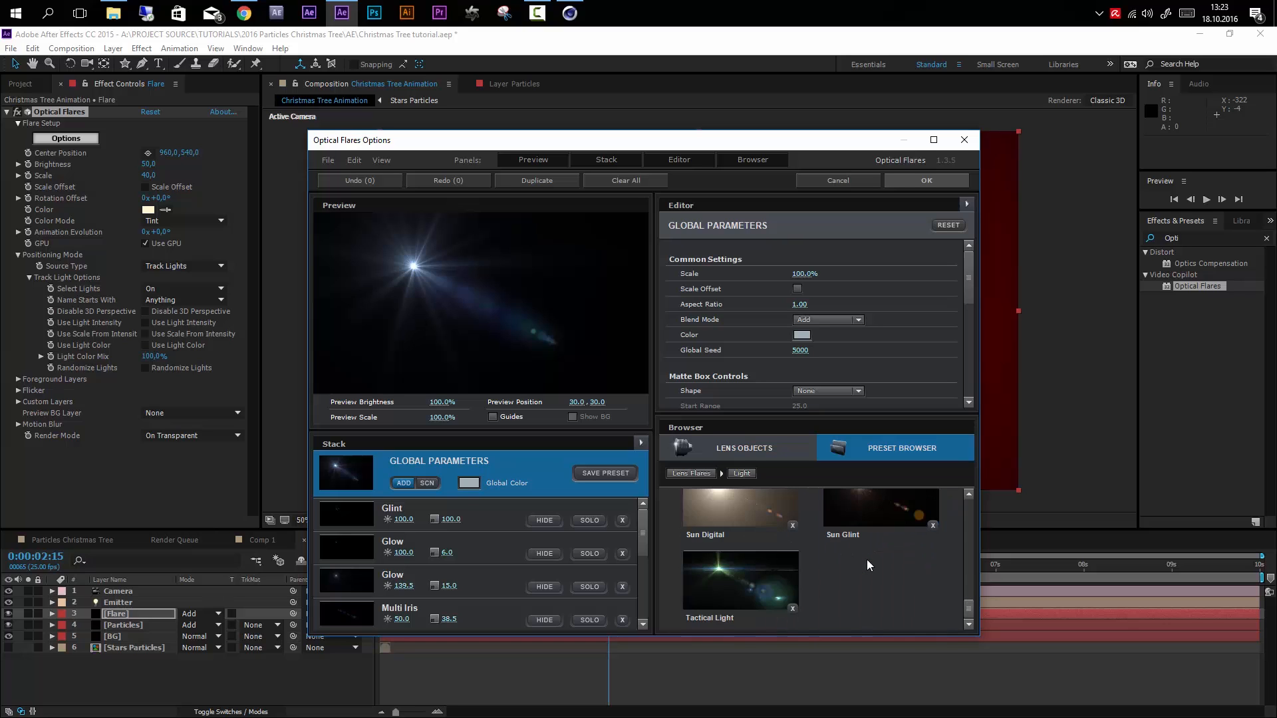
scroll(868, 560, up, 10)
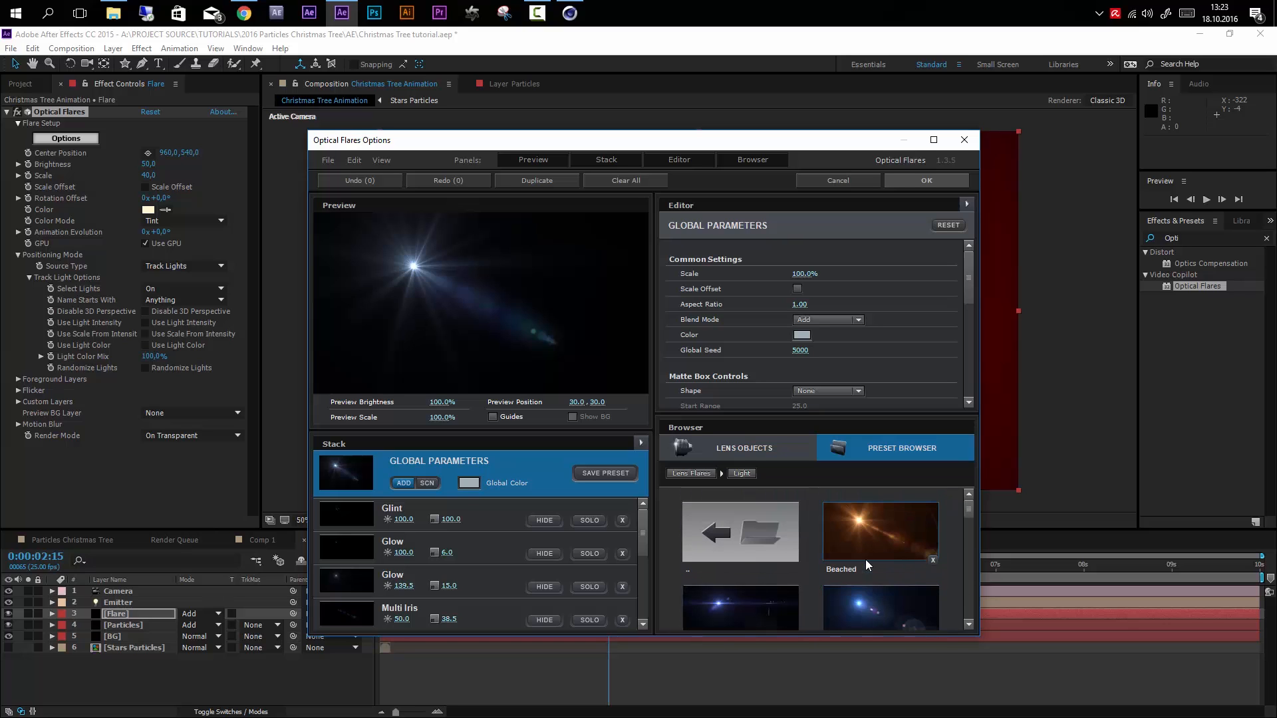
- Load the Golden Sun preset from the Motion Graphics presets into the flare and apply the options
click(783, 505)
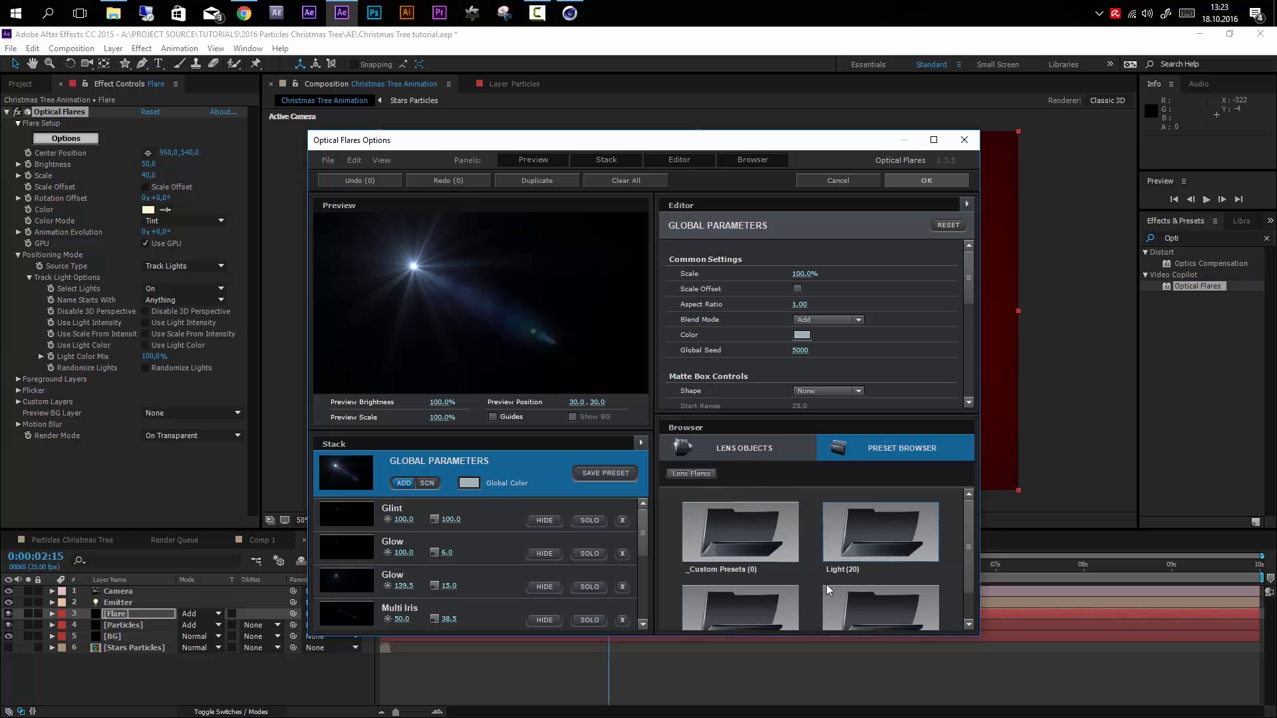
scroll(738, 565, down, 2)
click(741, 576)
scroll(825, 566, down, 3)
scroll(824, 567, down, 4)
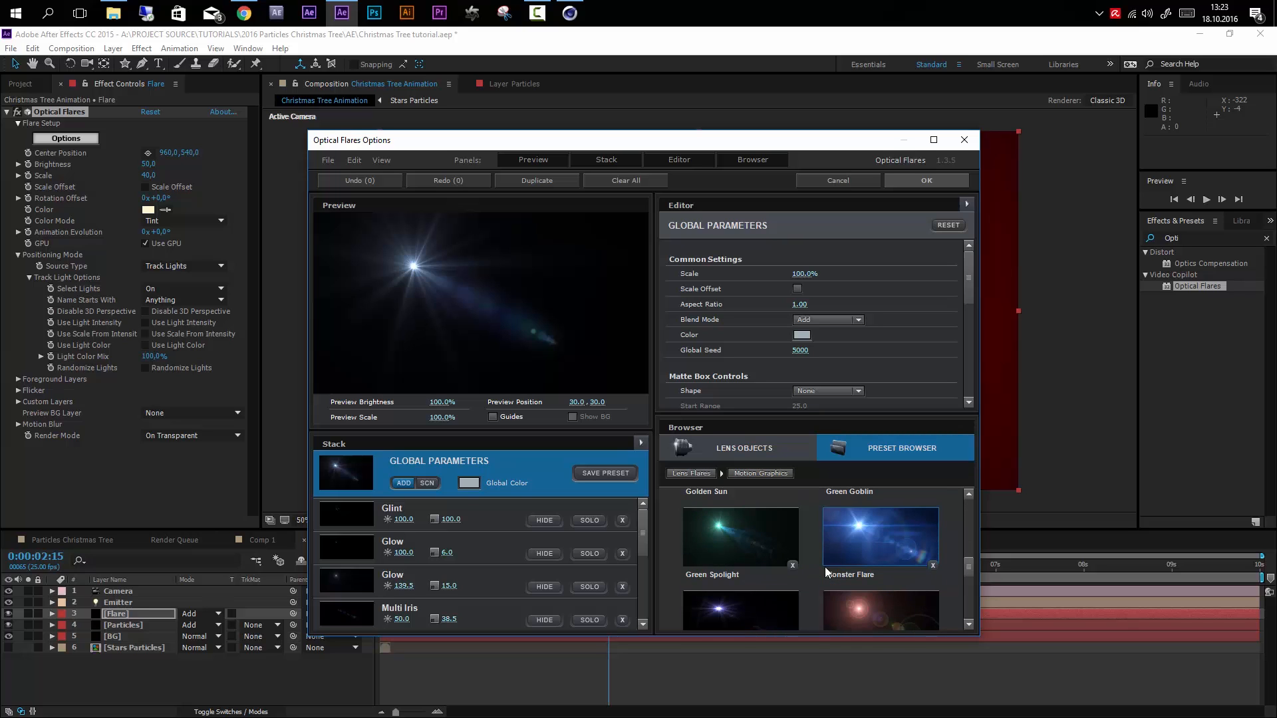
scroll(825, 566, up, 2)
click(741, 560)
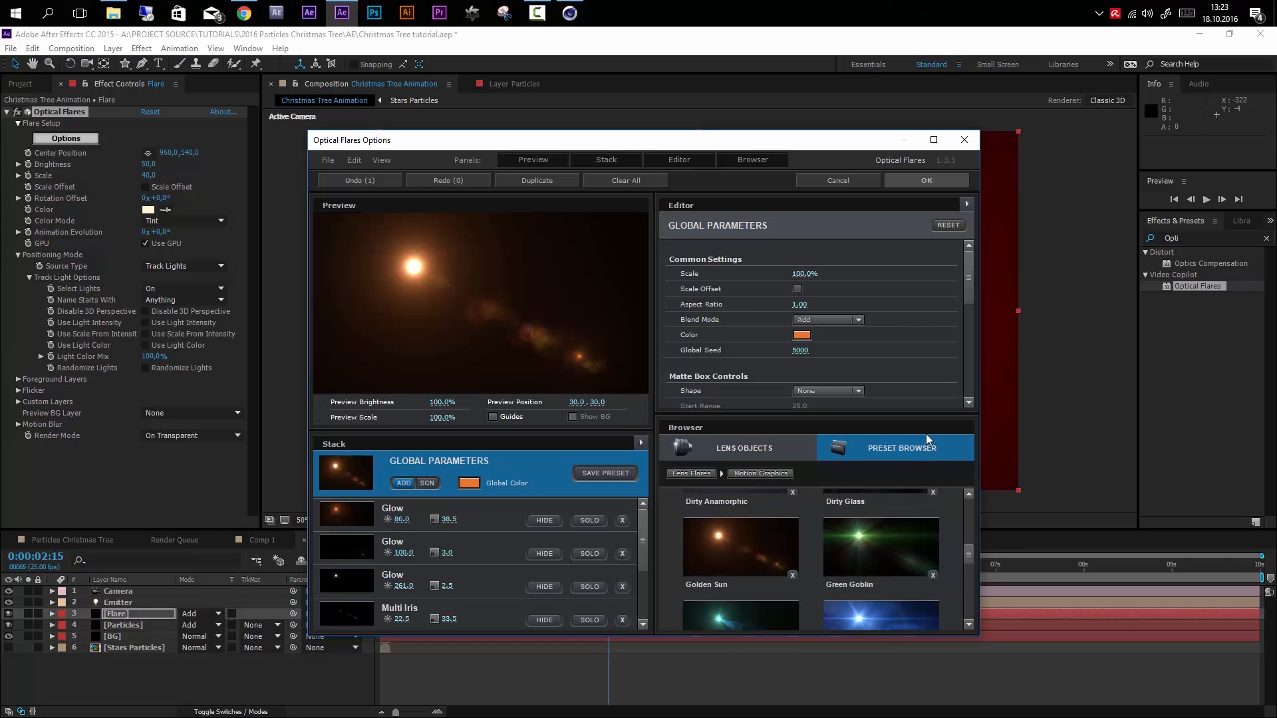
click(951, 174)
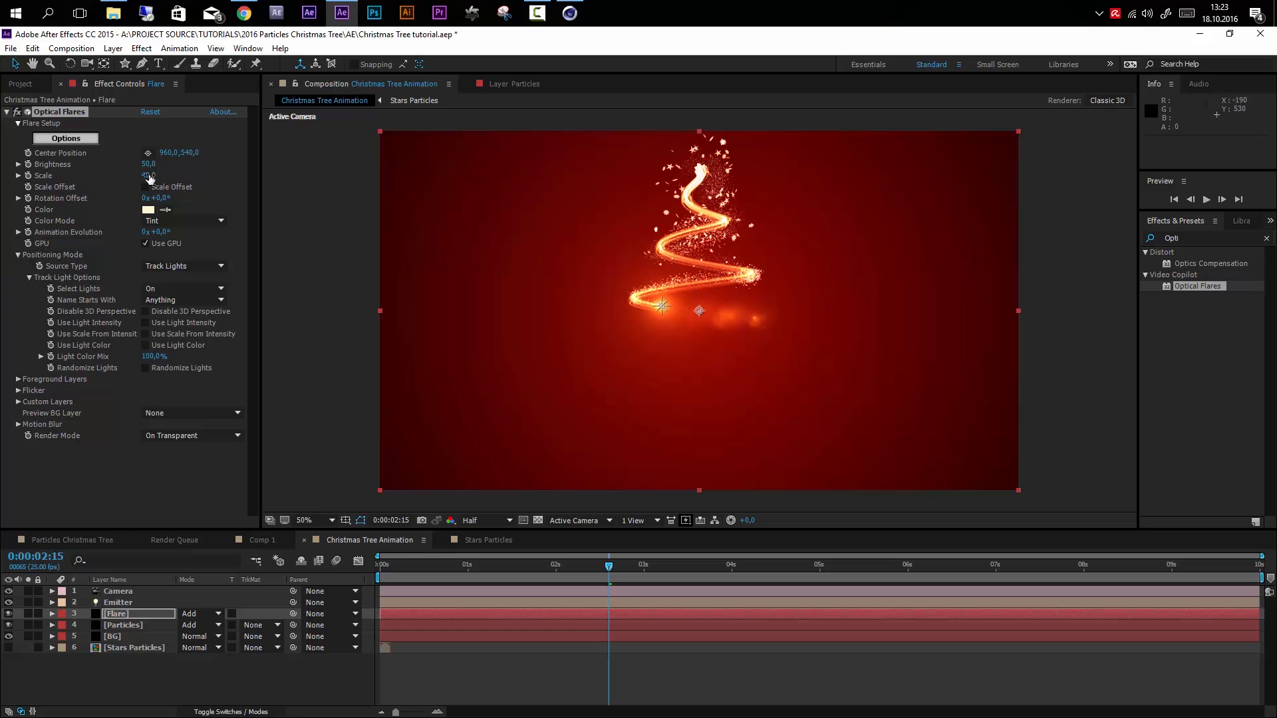
- Set the Optical Flares Scale to 60 and play back the animation
click(149, 176)
text(60,0)
key(Return)
key(space)
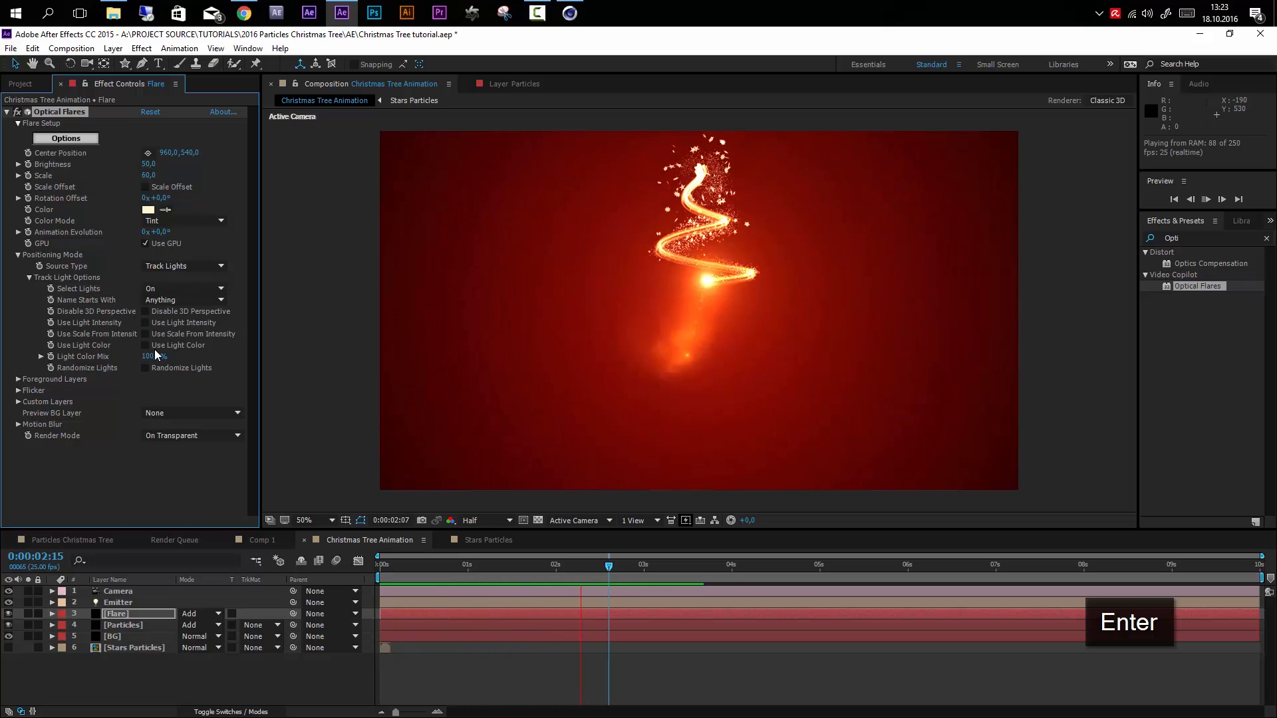
- Deselect the Flare layer, stop the preview and move the current time to 0:00:01:16 to examine the flare
click(186, 678)
key(space)
drag(673, 568, 524, 569)
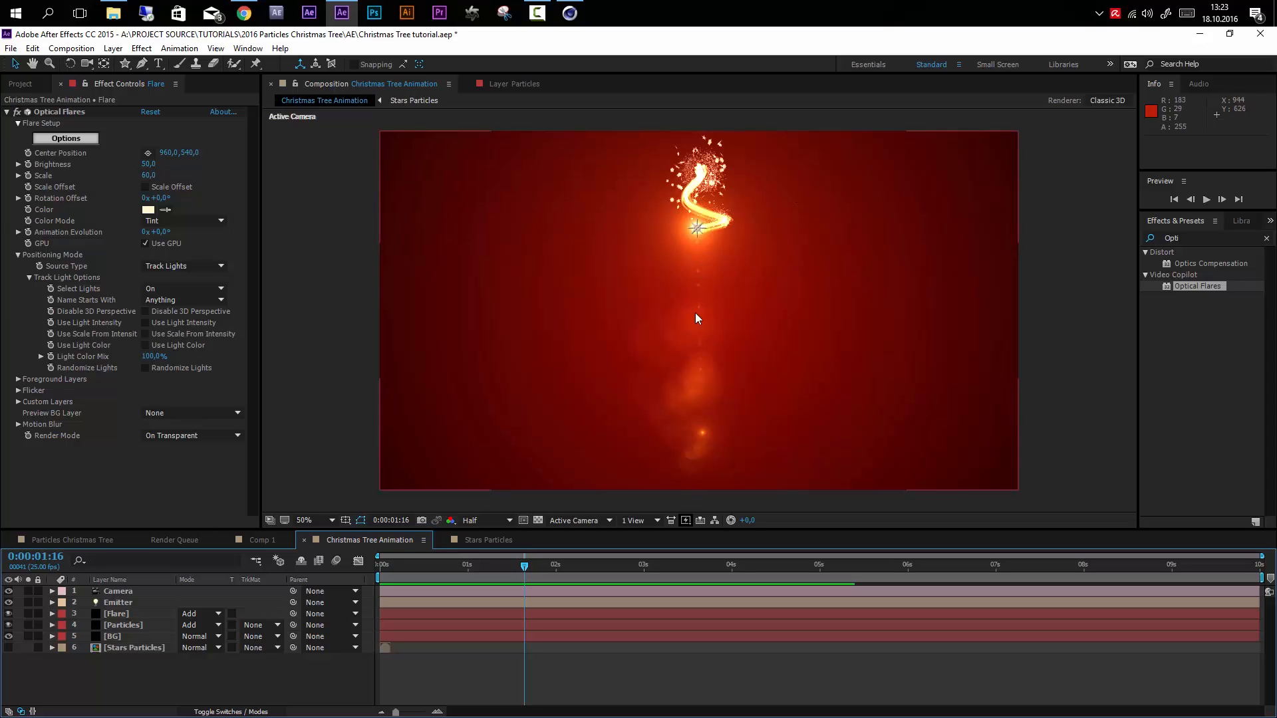
- Hide the four Multi Iris elements in the flare's Optical Flares stack and apply the options
click(78, 137)
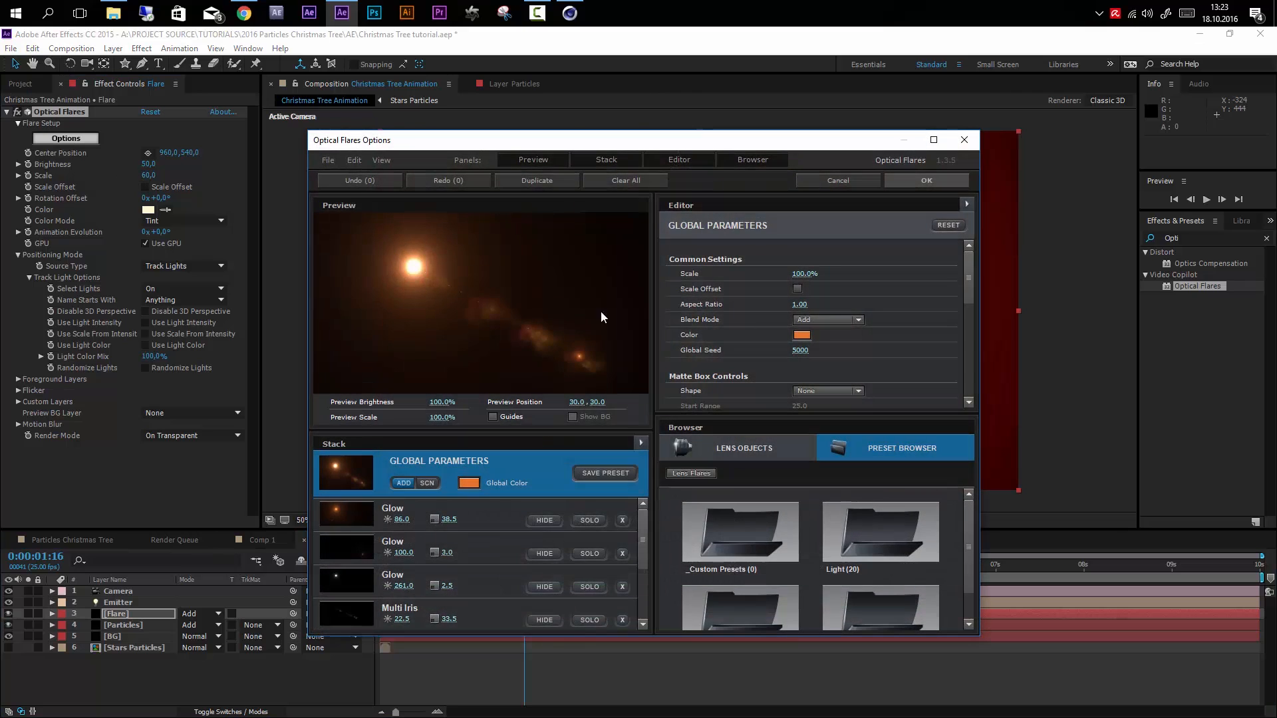
scroll(512, 524, down, 3)
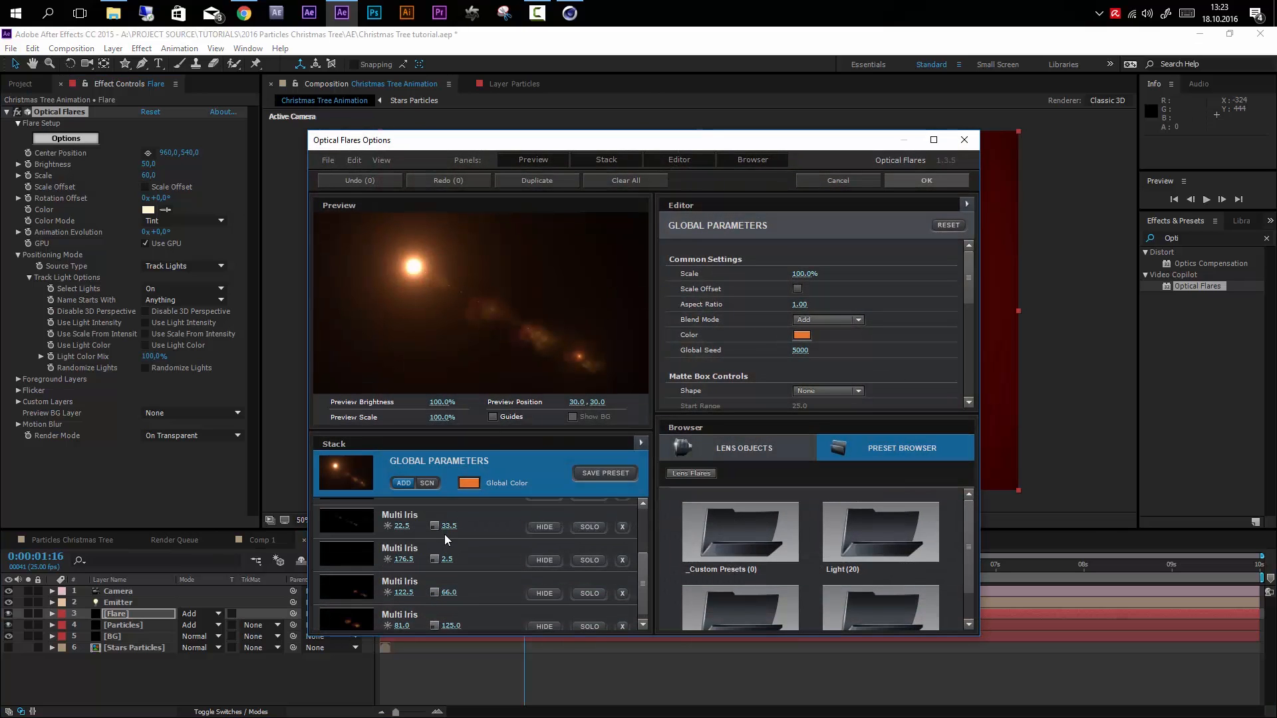
click(559, 625)
click(544, 594)
click(546, 560)
click(545, 527)
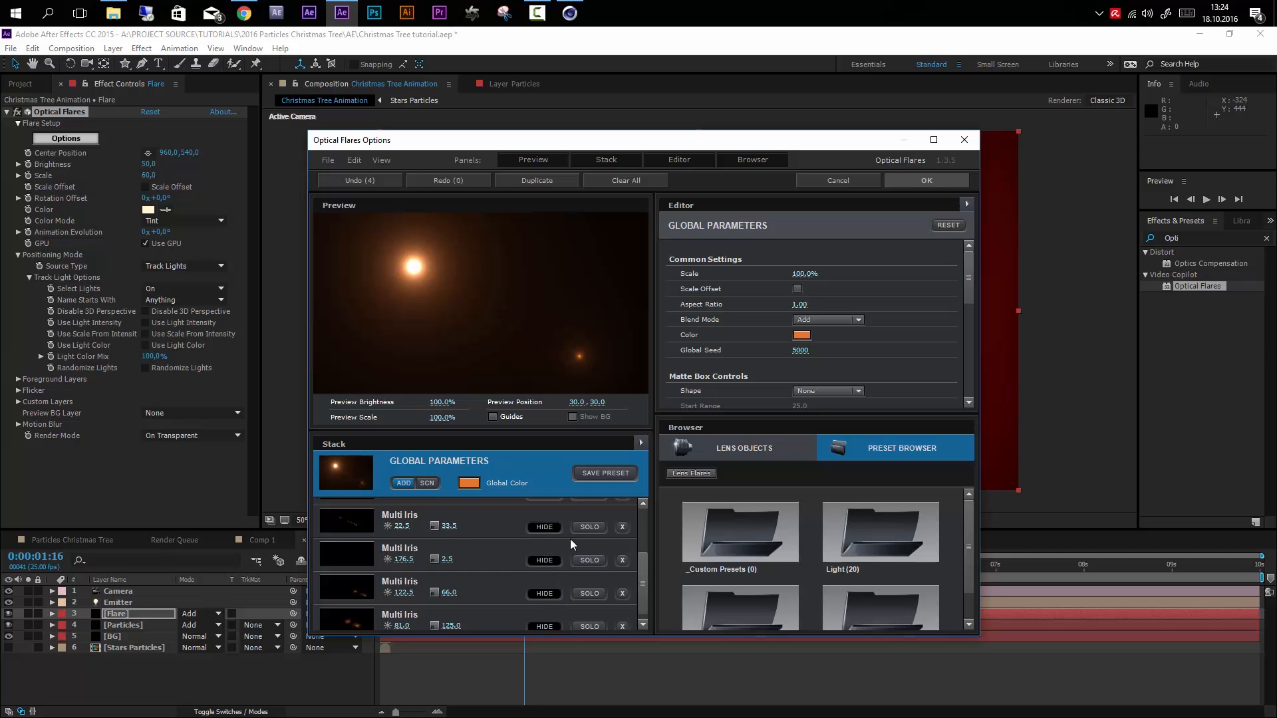
click(931, 183)
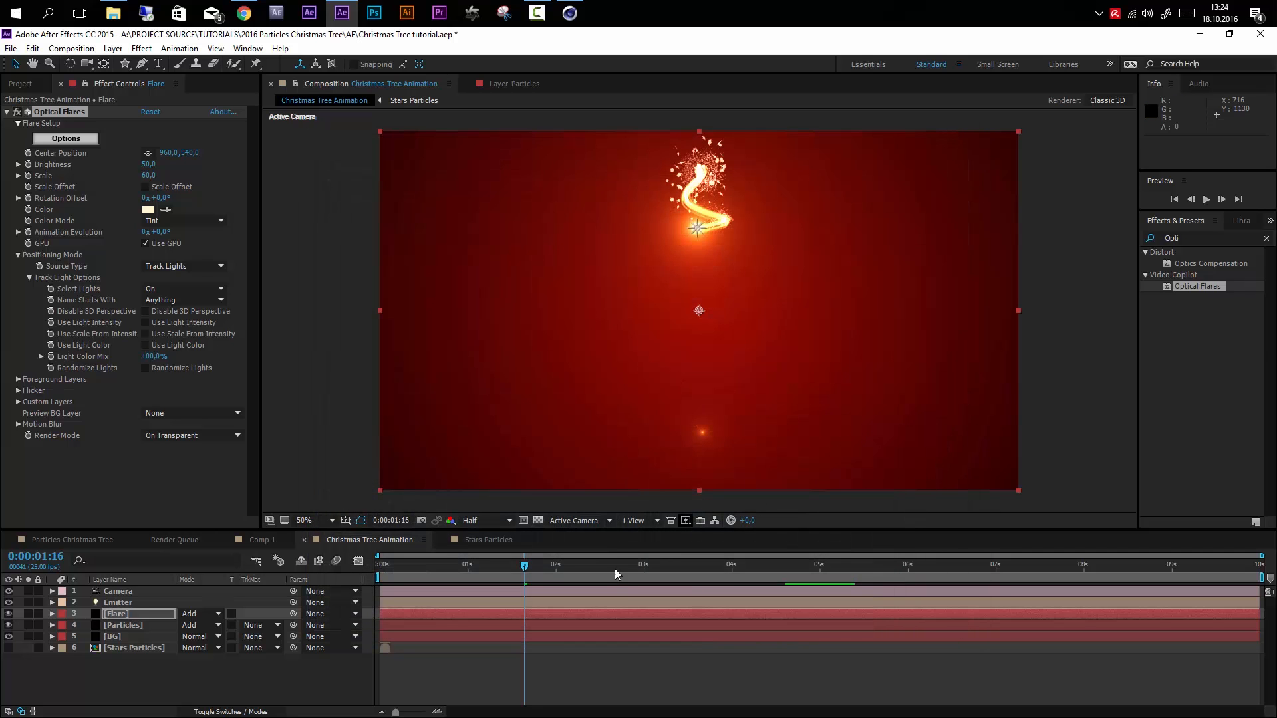
- Load the Sektor Golden preset from the Motion Graphics presets into the flare, with Brightness 30 and Scale 50
click(92, 141)
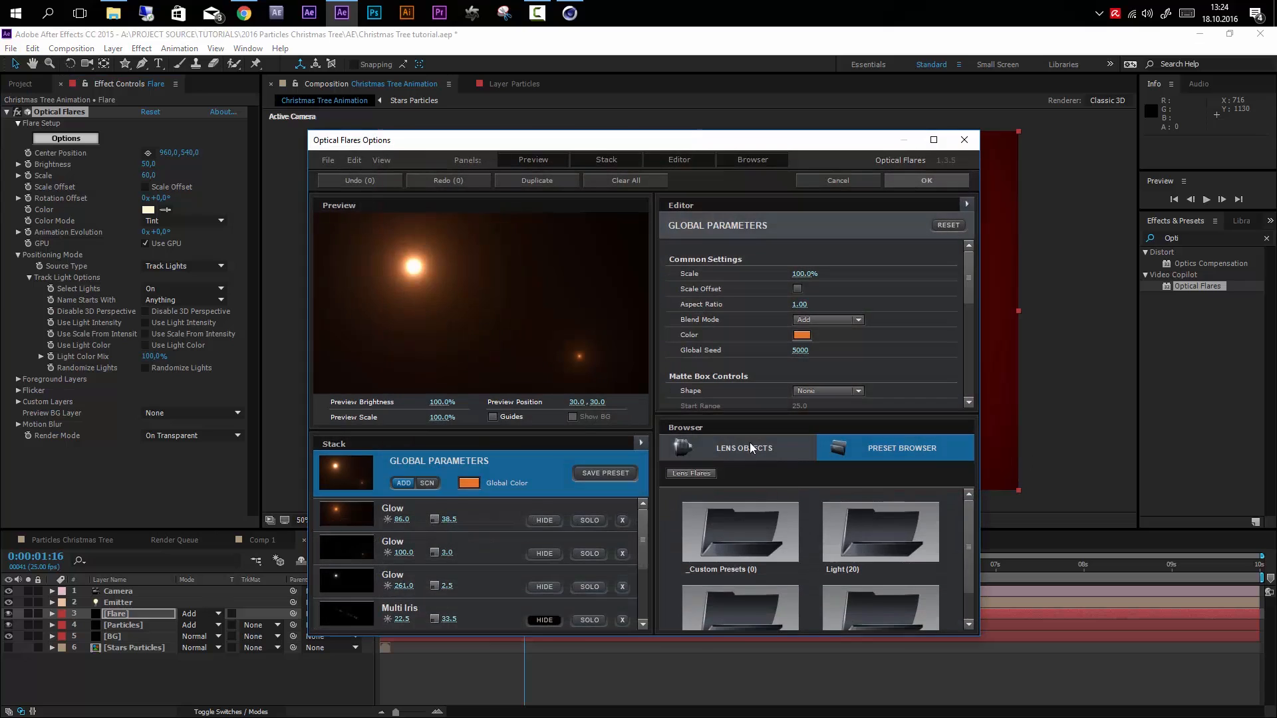
click(731, 593)
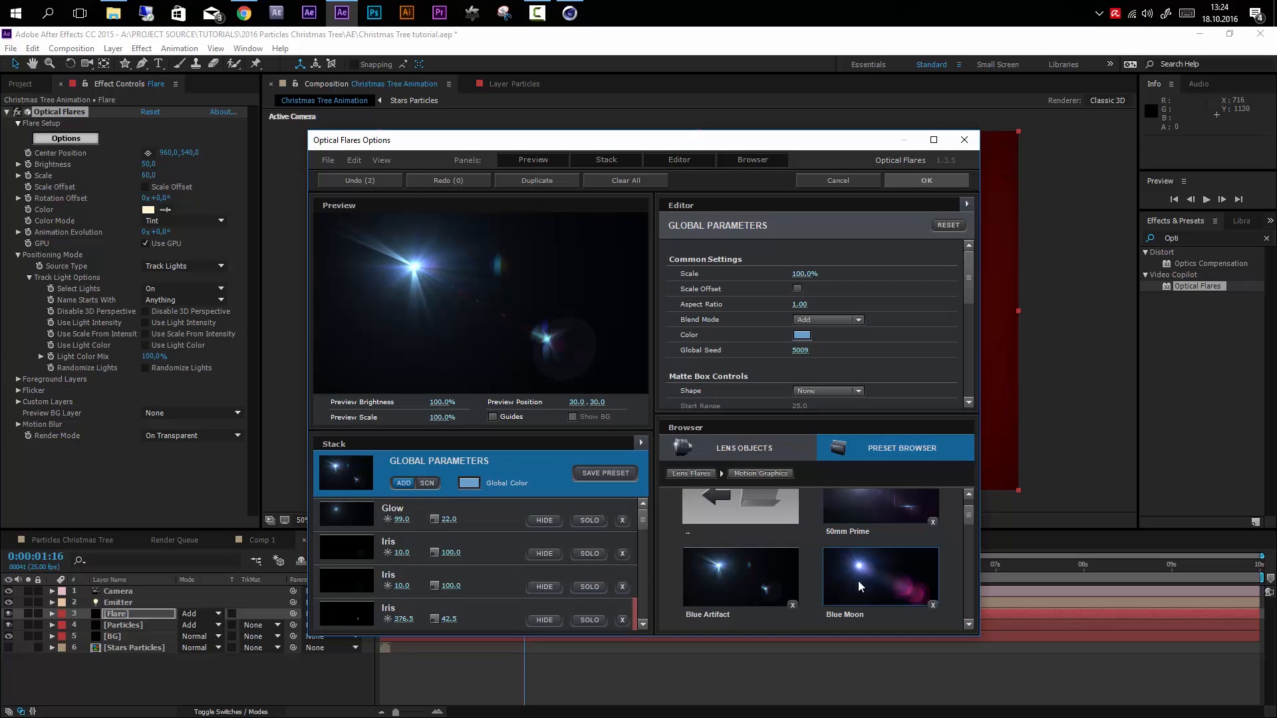
scroll(858, 581, down, 3)
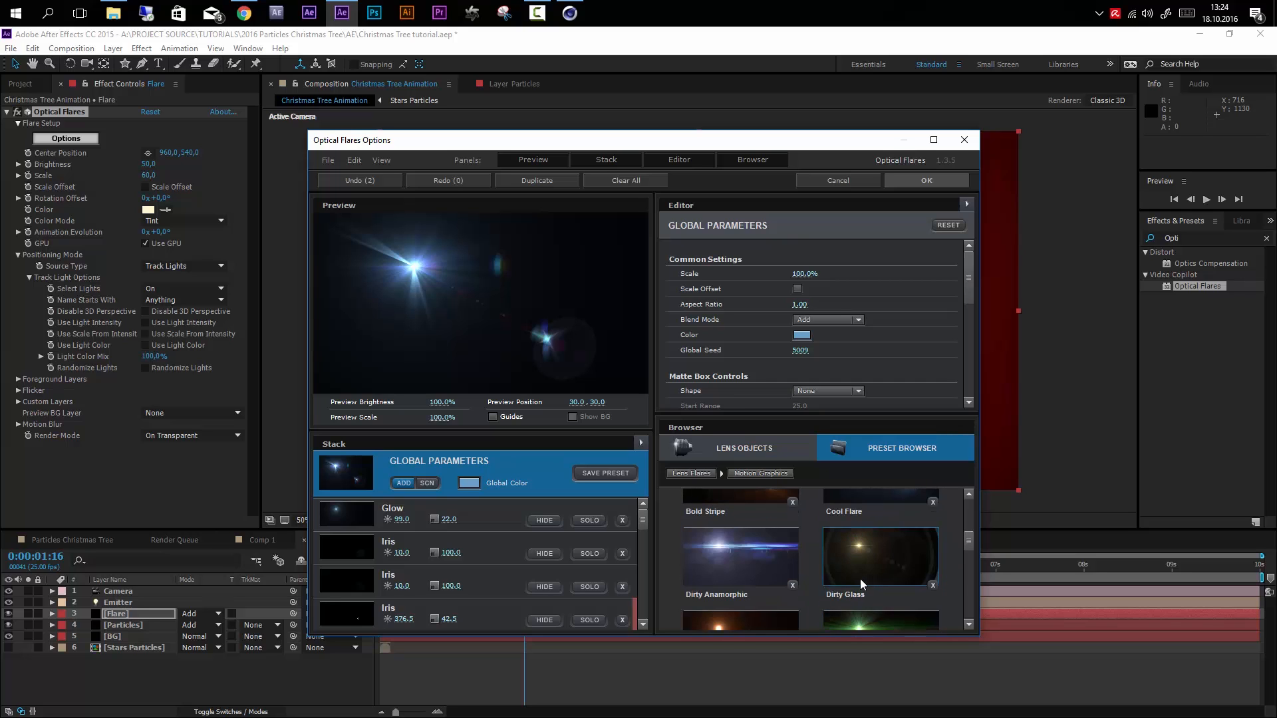
scroll(860, 579, down, 10)
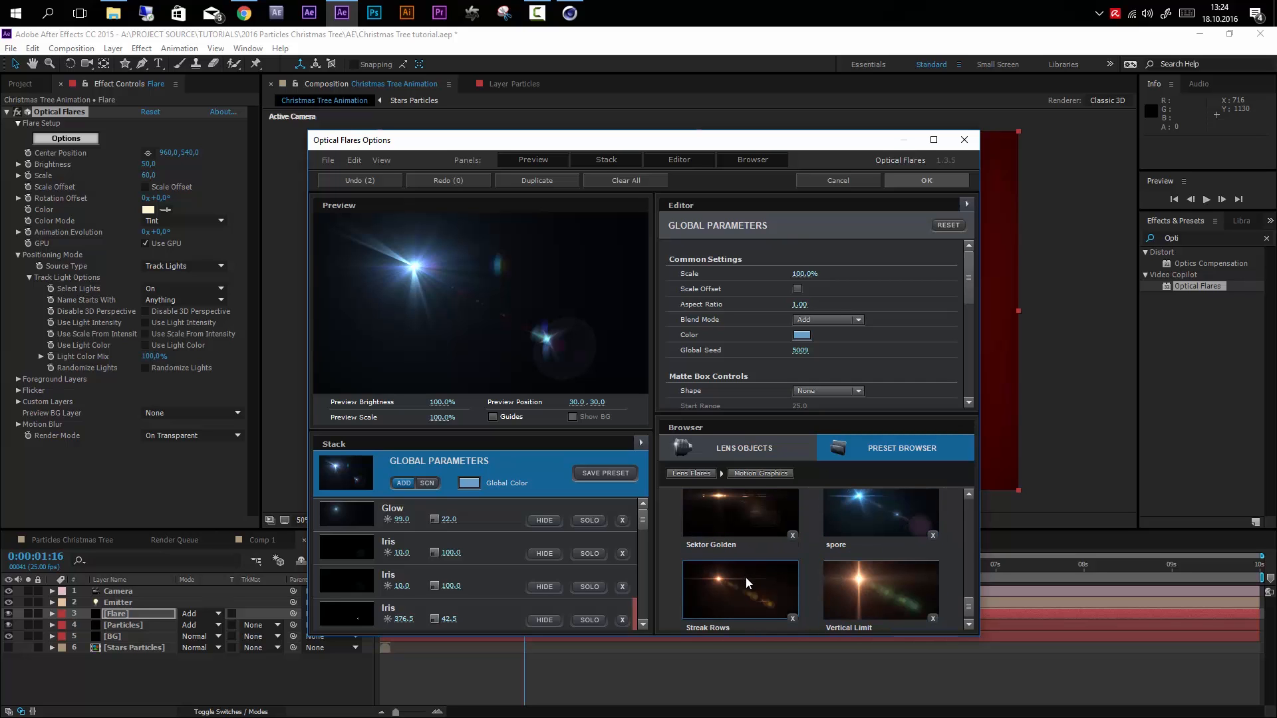
click(737, 514)
click(915, 177)
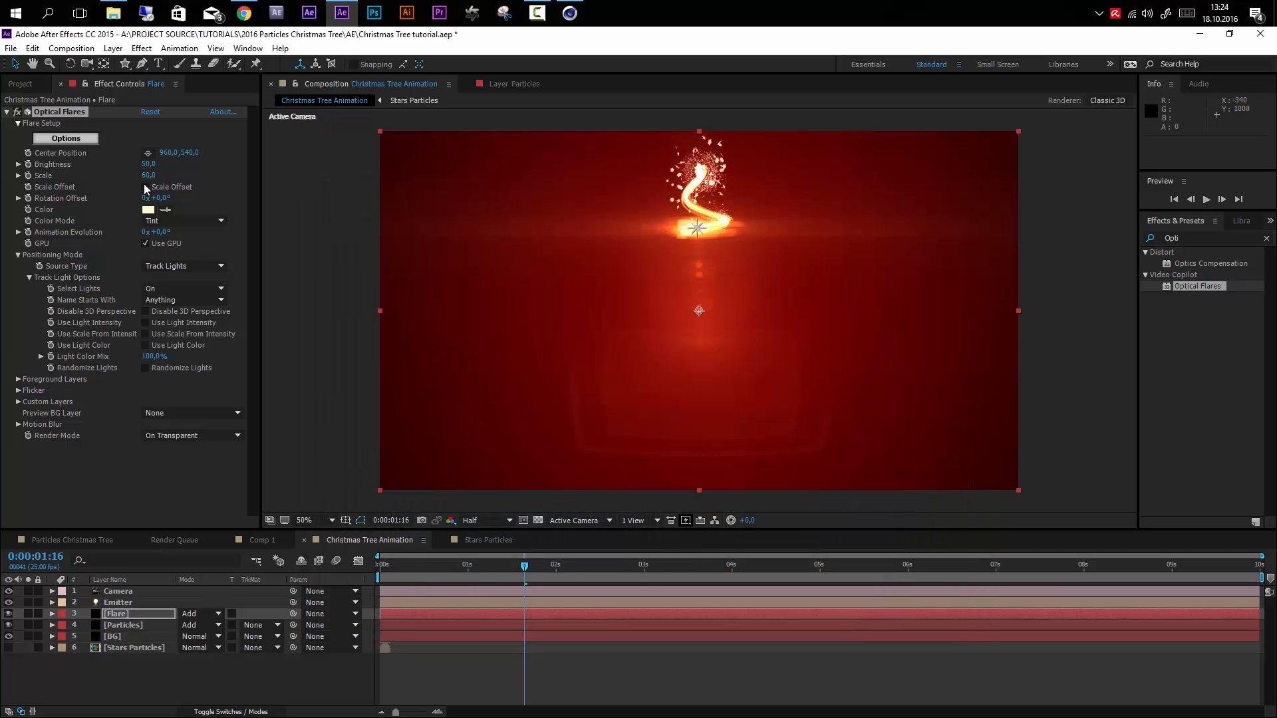
drag(146, 183, 142, 166)
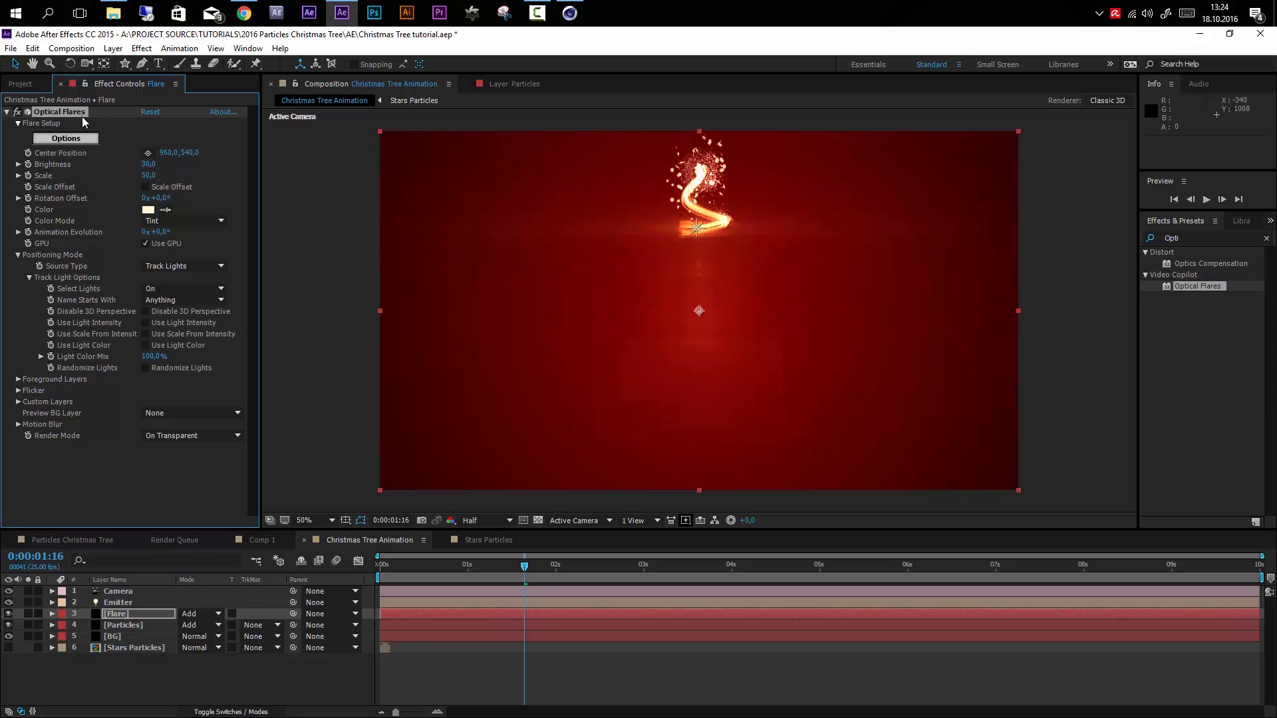
- Delete the Optical Flares effect and remove the Flare layer from the Christmas Tree Animation composition
key(Delete)
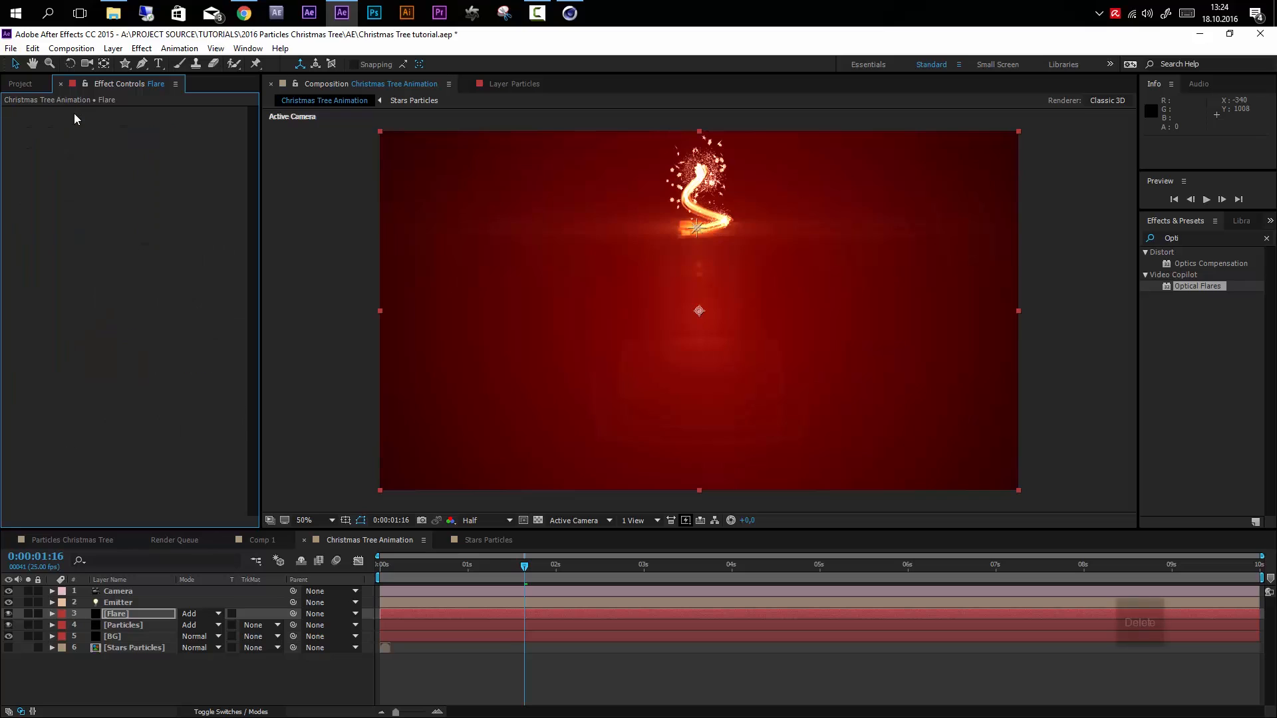
click(137, 649)
click(113, 615)
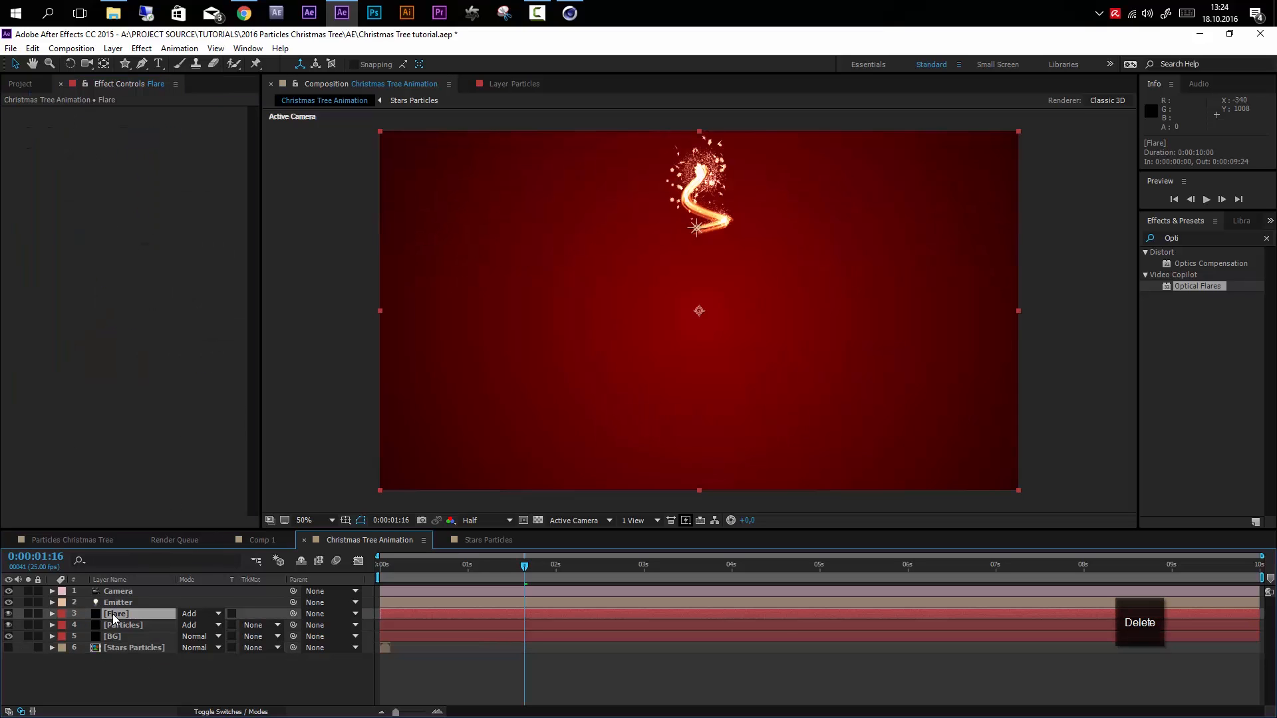
key(Delete)
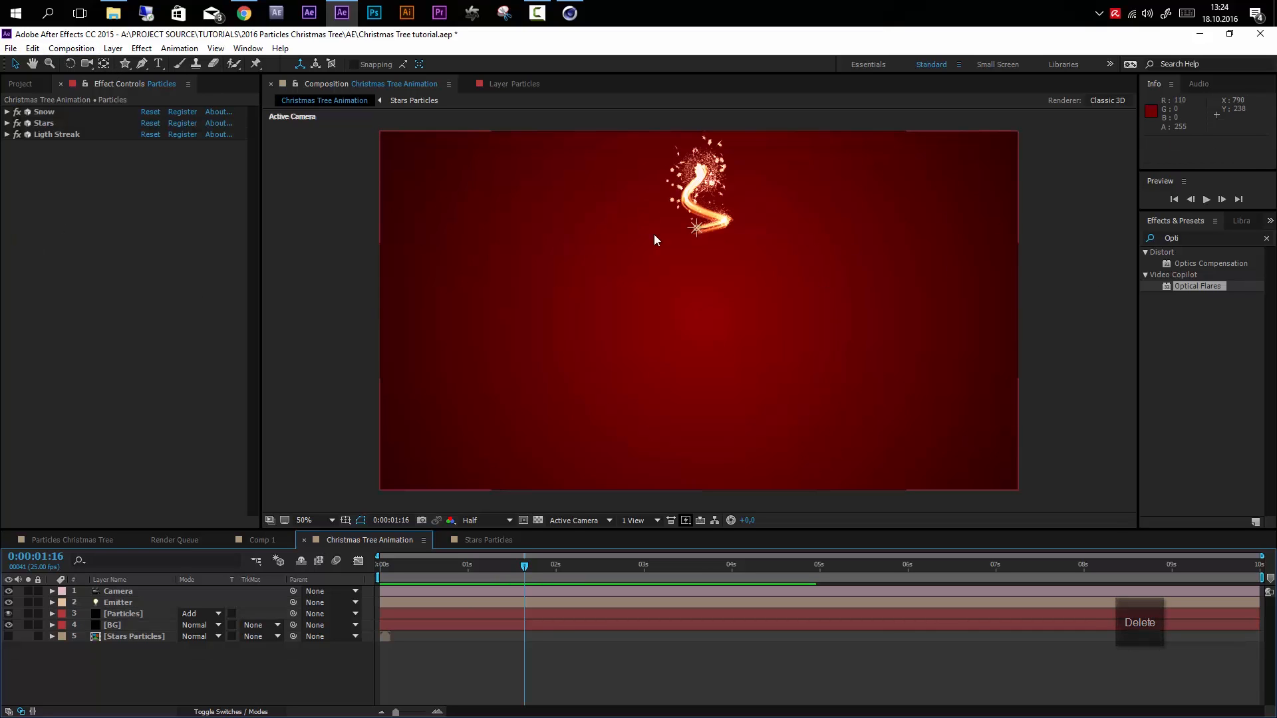
- Create a new composition named Light, 500 px wide and 500 px high
click(71, 48)
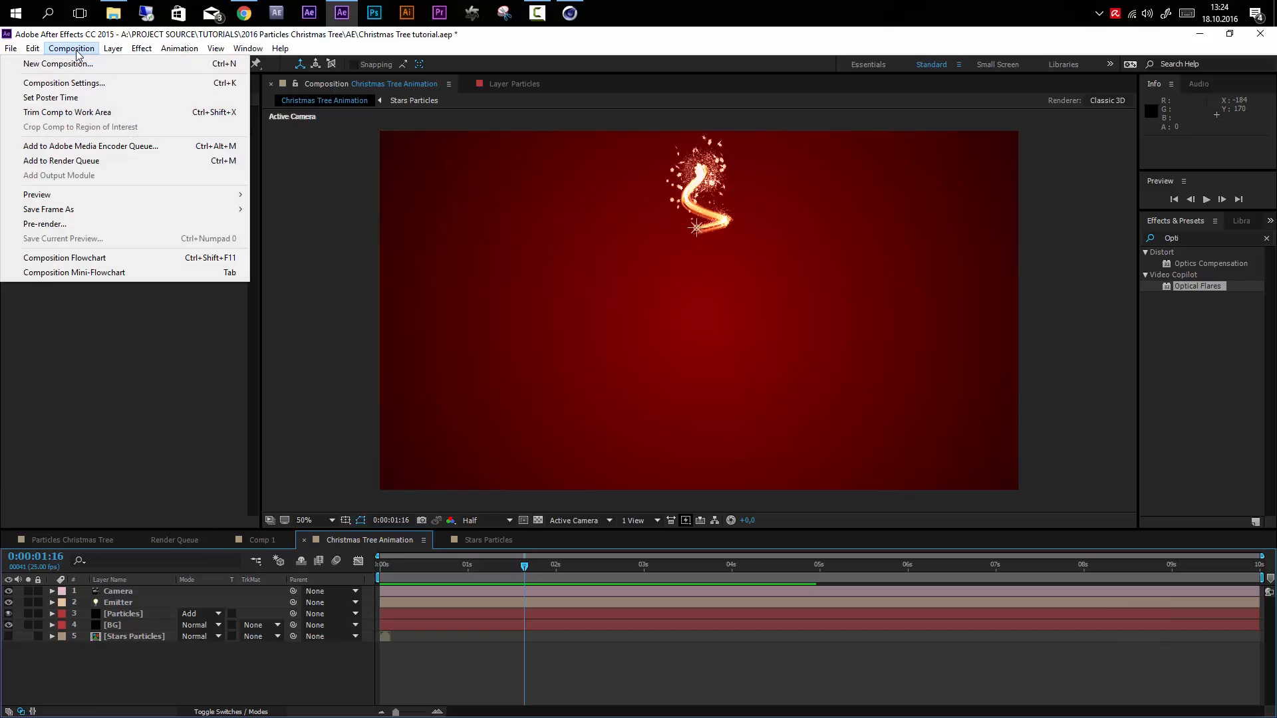
click(81, 66)
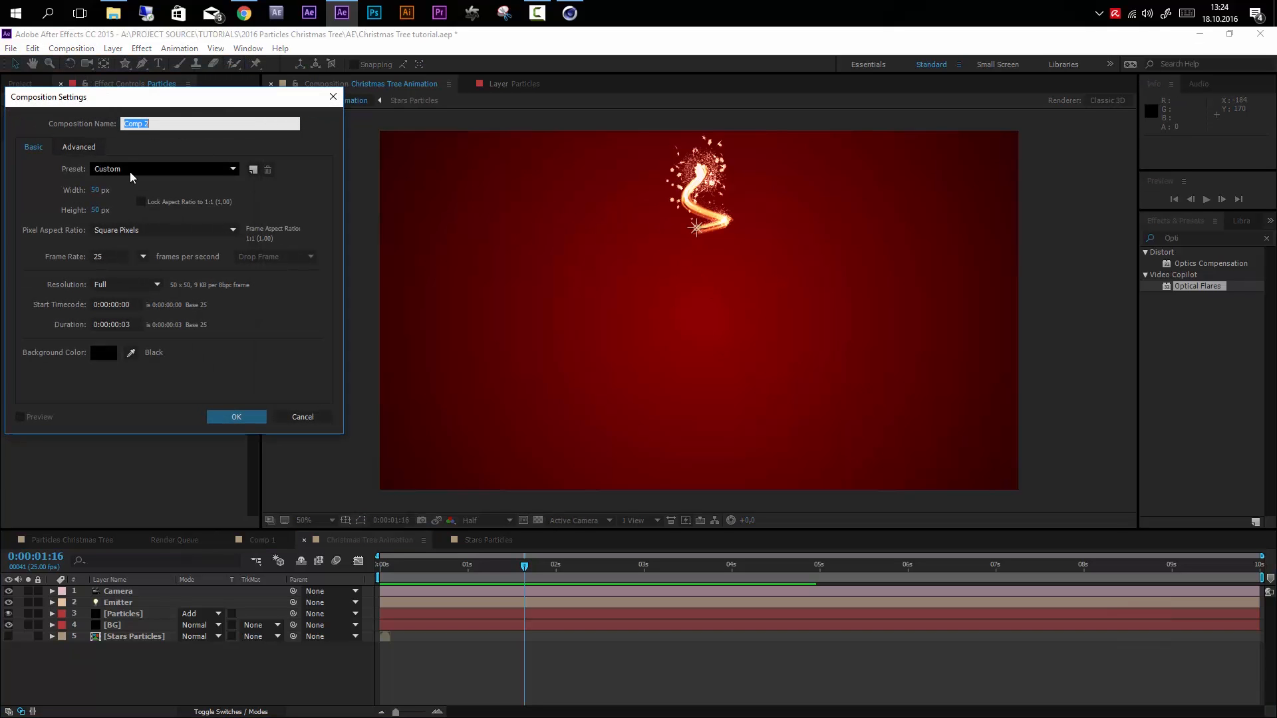
click(94, 191)
text(500)
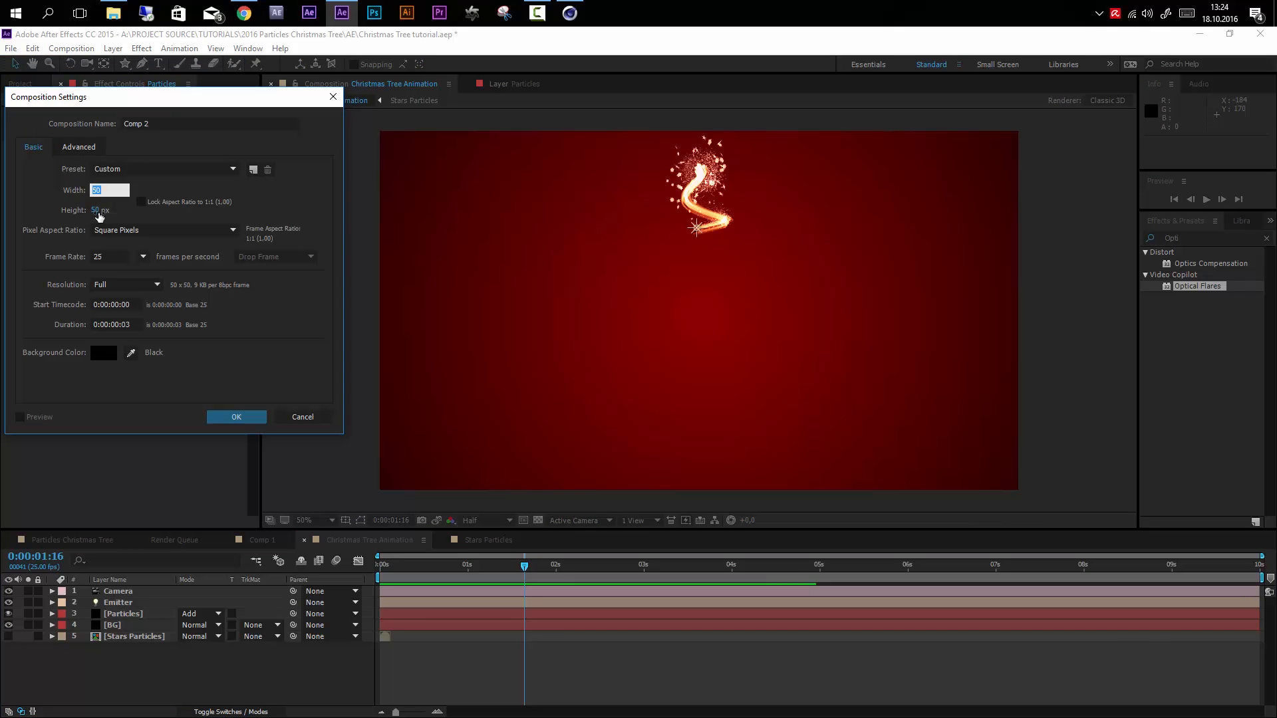
key(Tab)
text(500)
key(Tab)
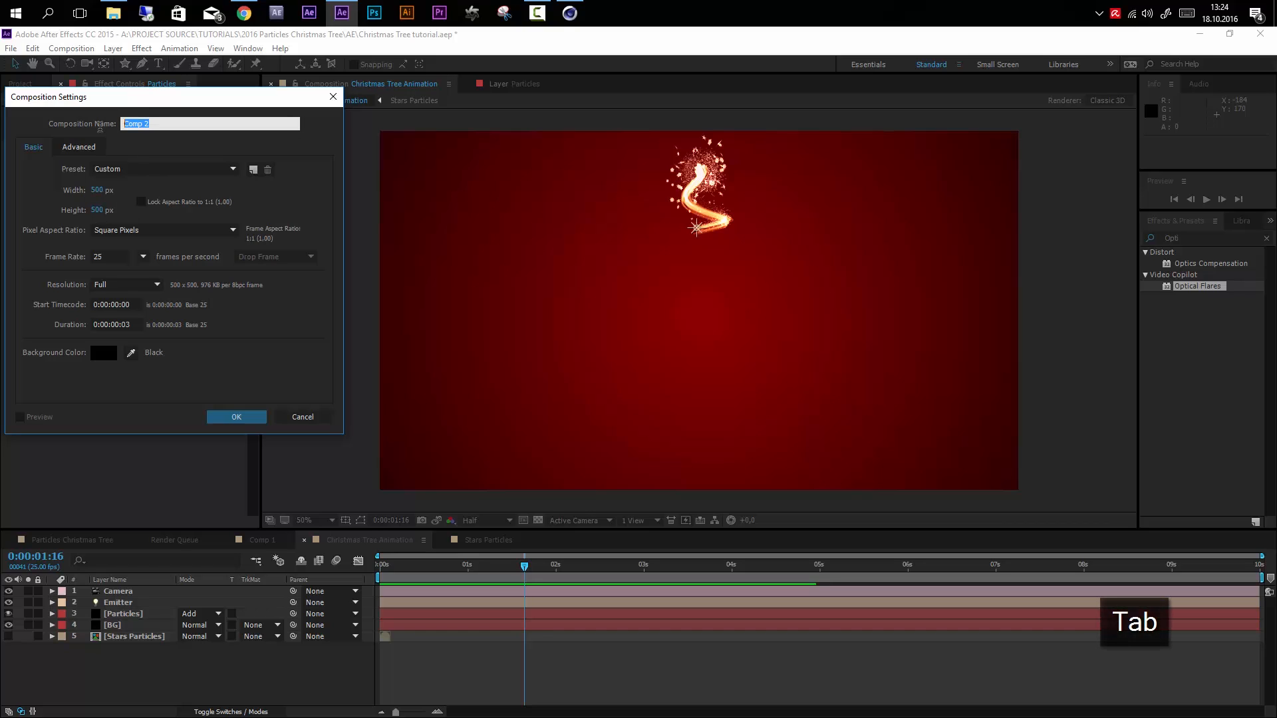
text(Light)
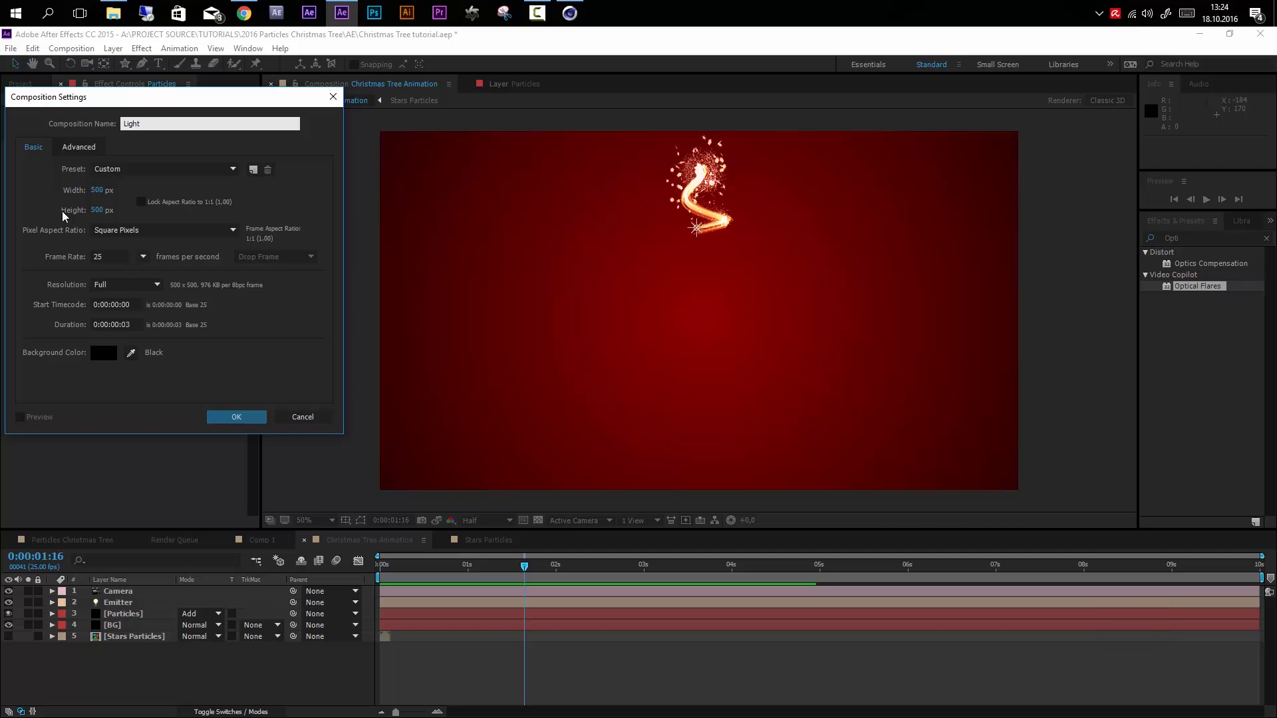
click(237, 416)
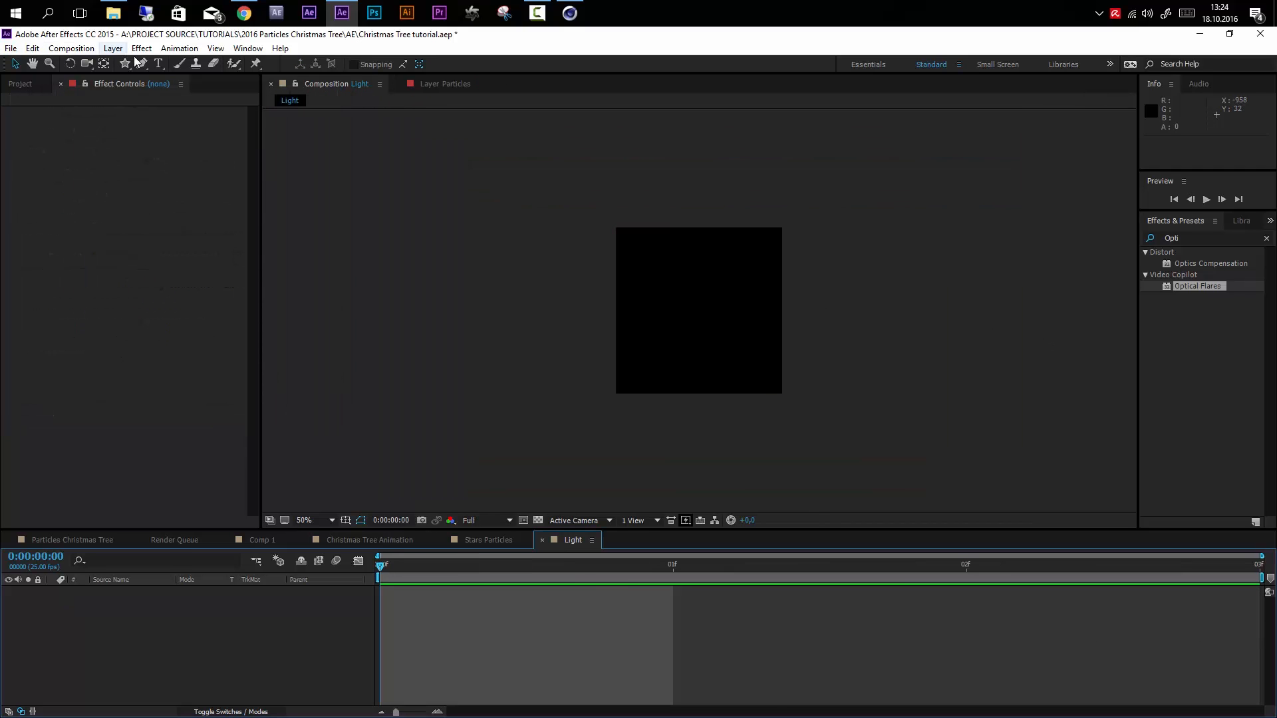
- Draw a small white circle with the Ellipse Tool, starting from the centre of the Light composition
click(126, 59)
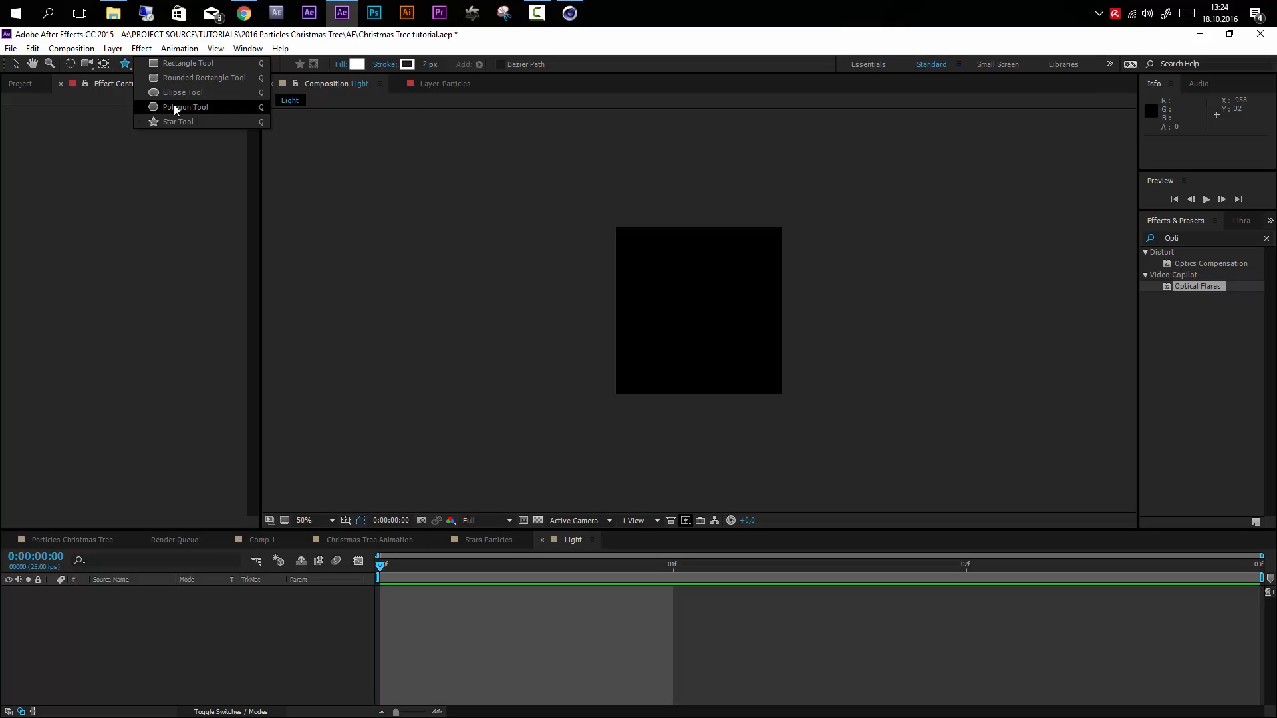
click(174, 93)
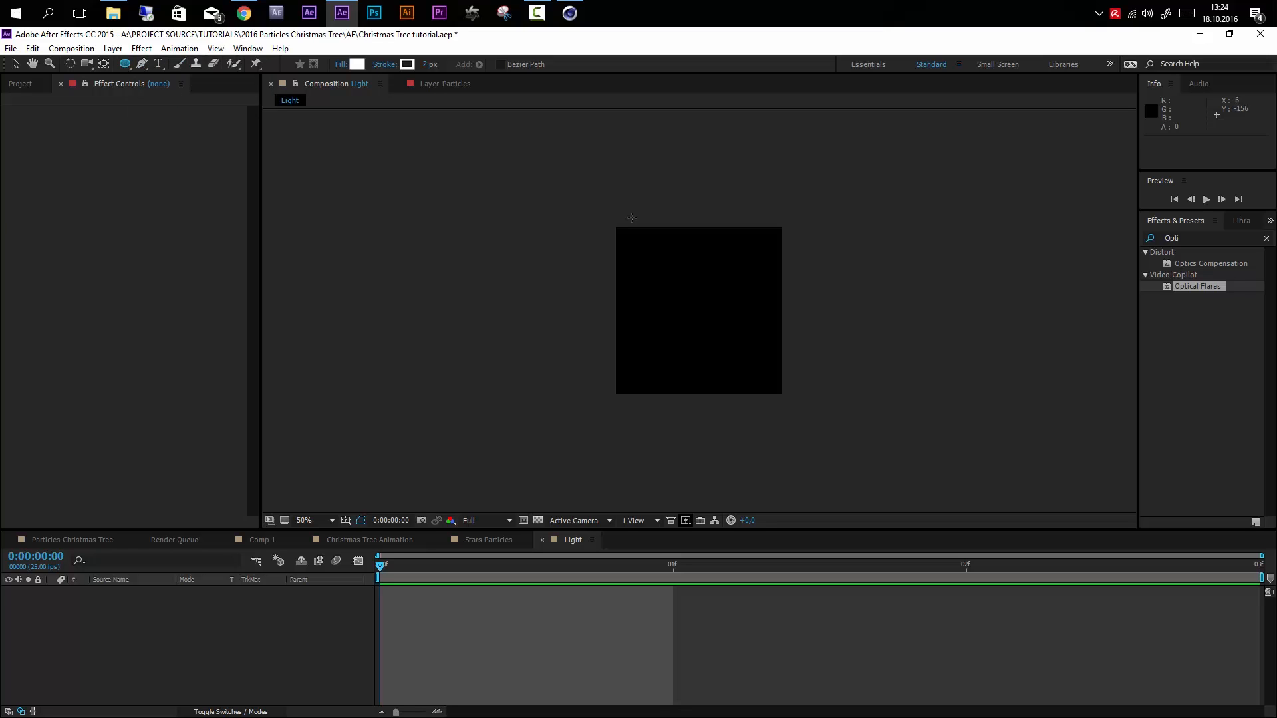
drag(699, 312, 719, 309)
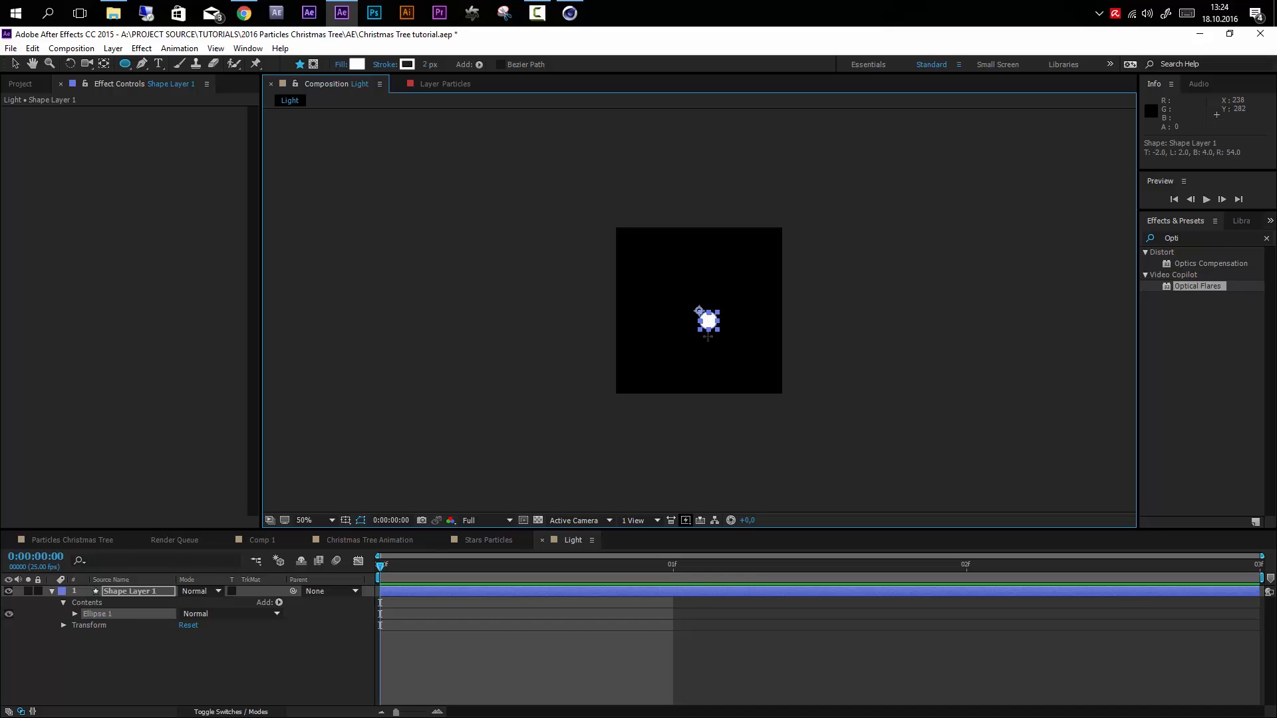
- Centre the circle by setting the Position in the Ellipse 1 transform to 0, 0
click(73, 614)
click(86, 659)
click(184, 643)
text(0)
key(Return)
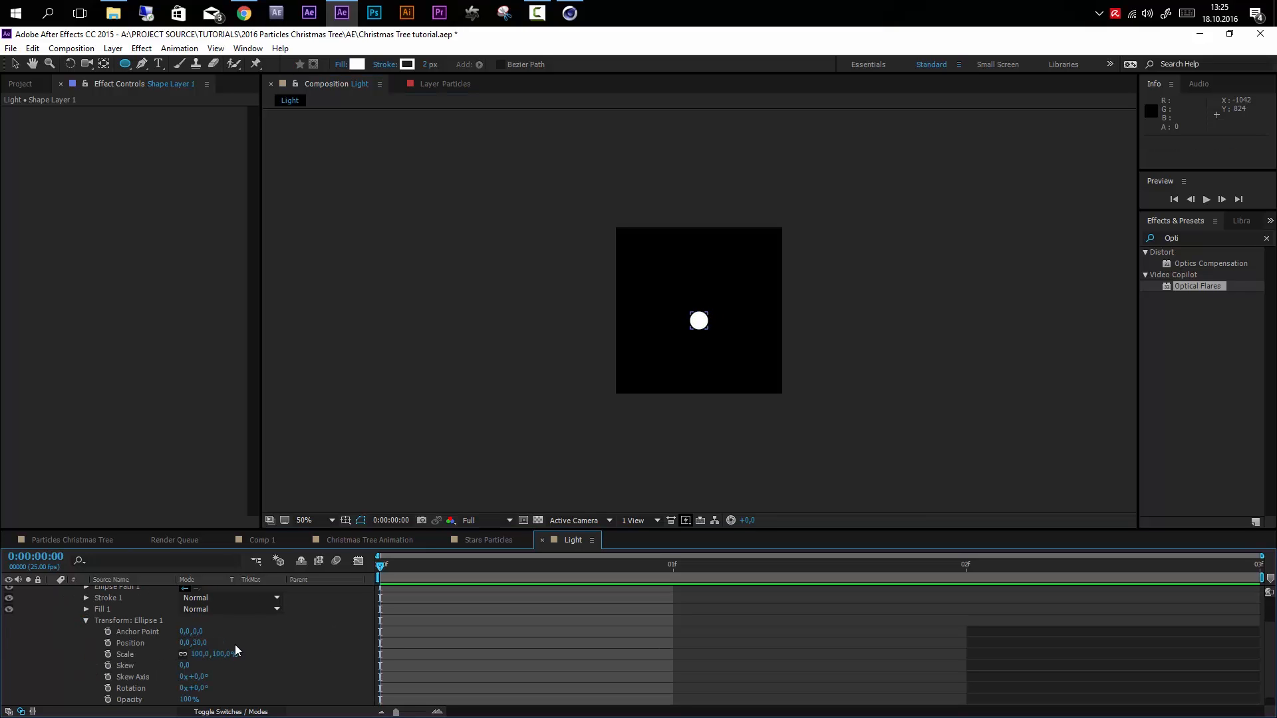
click(205, 643)
text(0)
key(Return)
click(87, 621)
- Apply Gaussian Blur (Legacy) to Shape Layer 1 with a Blurriness of 38.1
click(1170, 238)
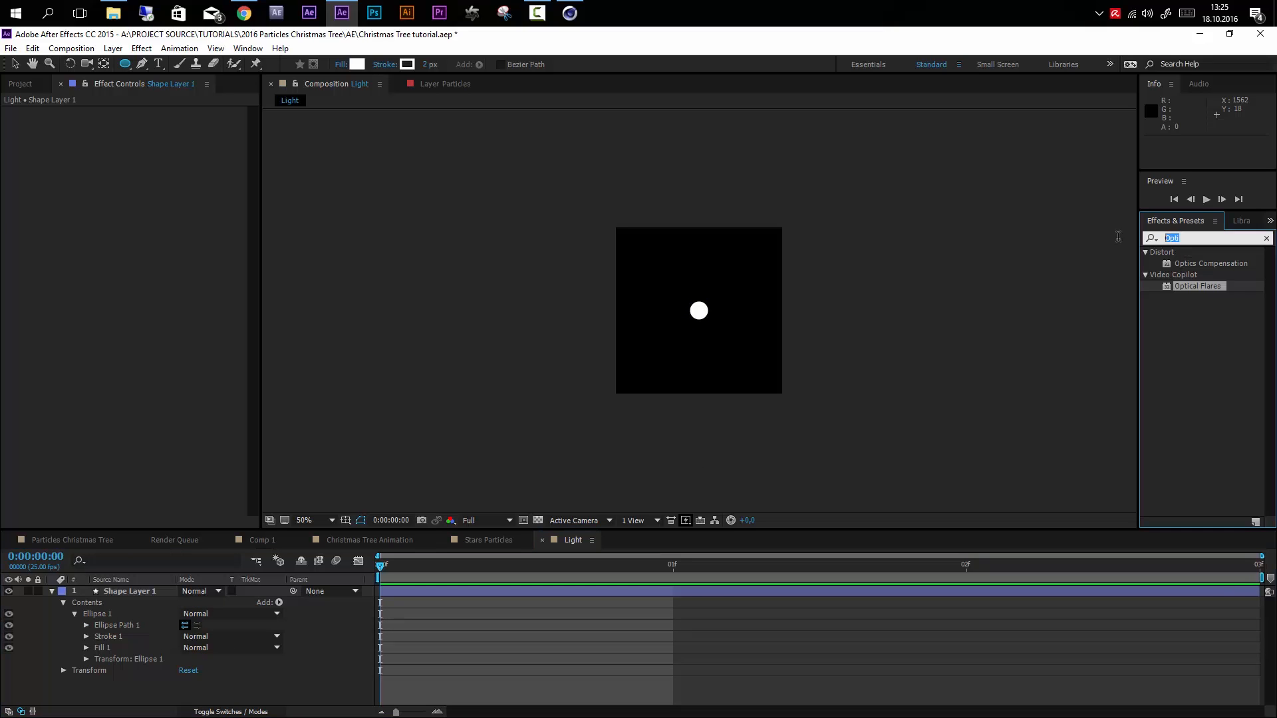
text(Gauss)
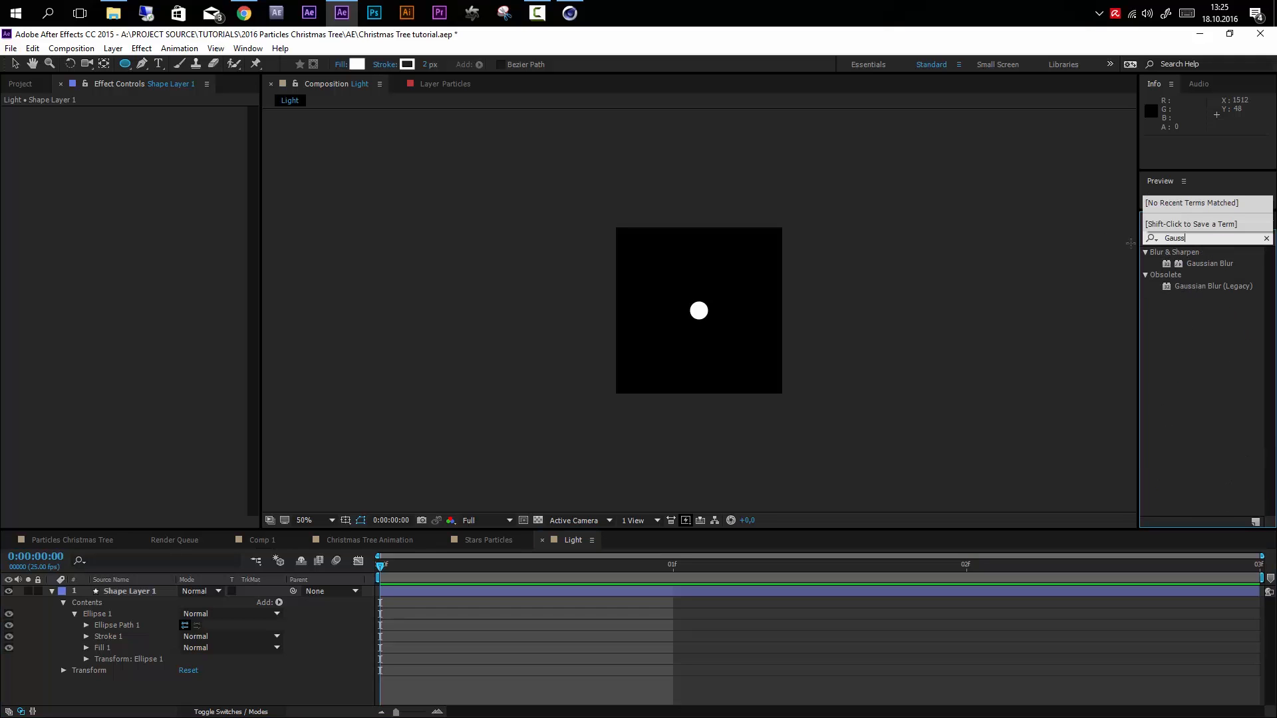
drag(1189, 291, 113, 595)
drag(149, 123, 174, 125)
drag(259, 124, 371, 150)
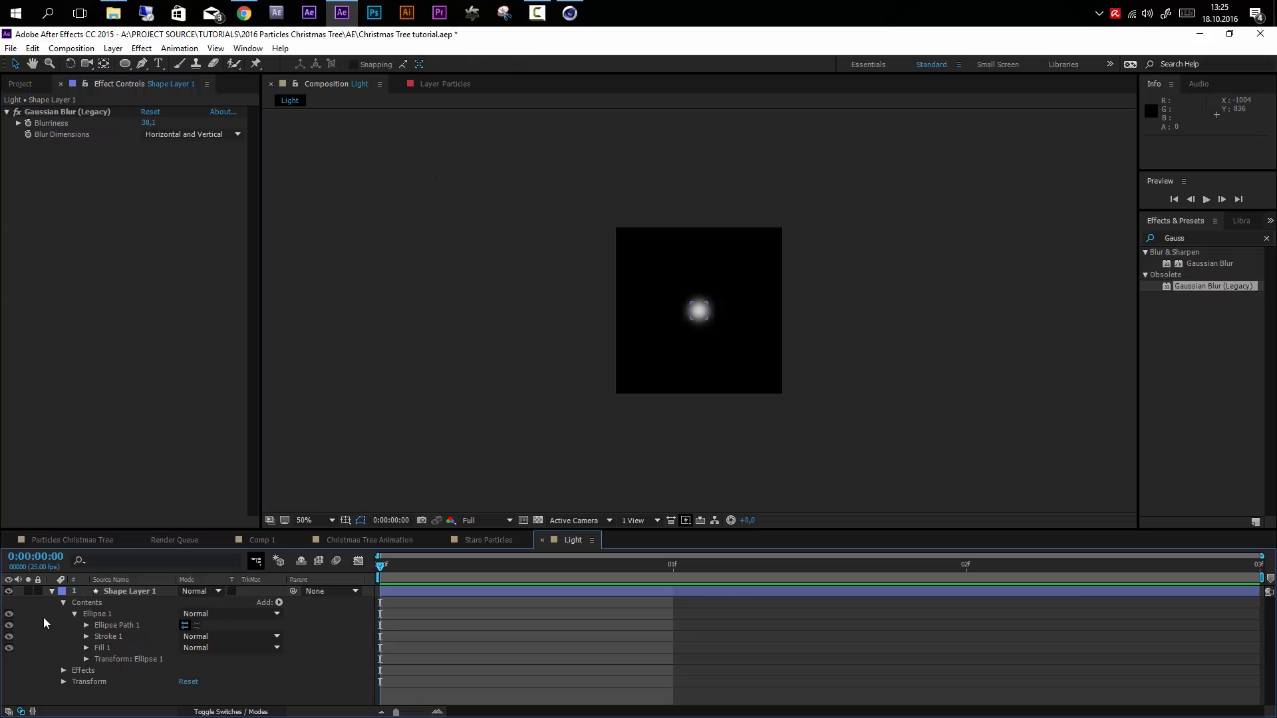
- Duplicate Shape Layer 1 and place the copy beneath the original layer
click(113, 594)
key(ctrl+d)
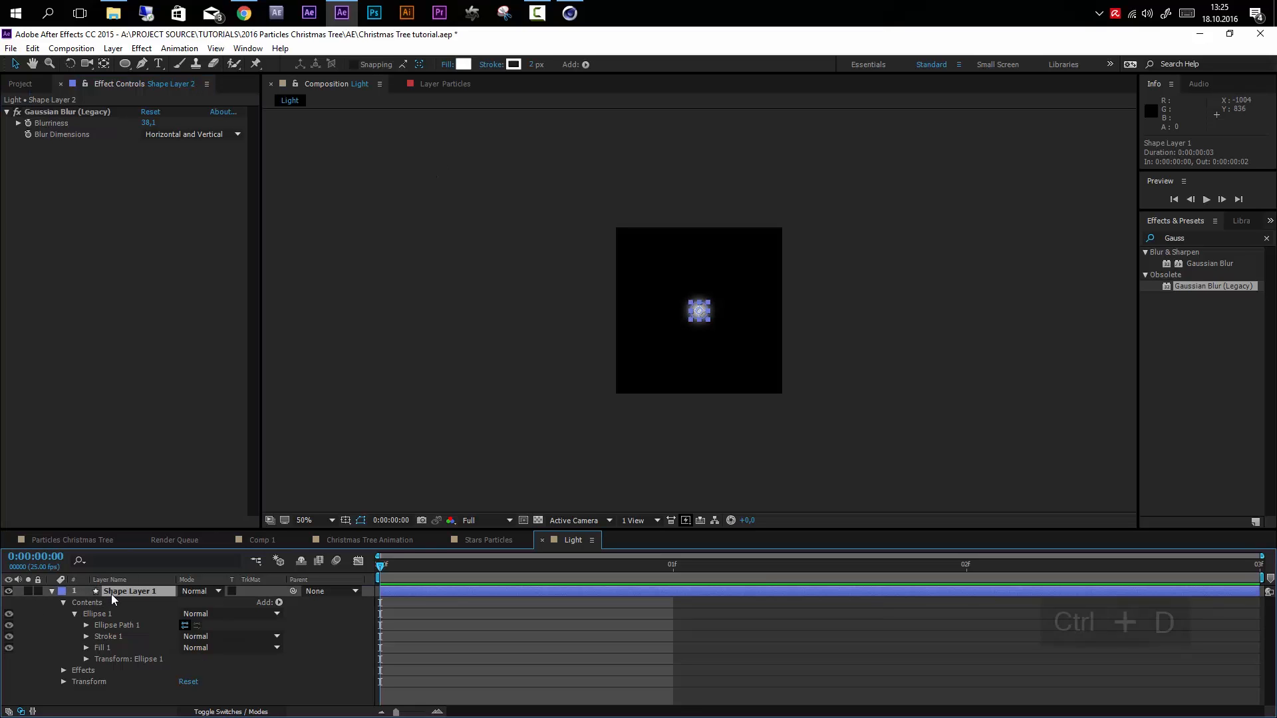
drag(127, 597, 133, 677)
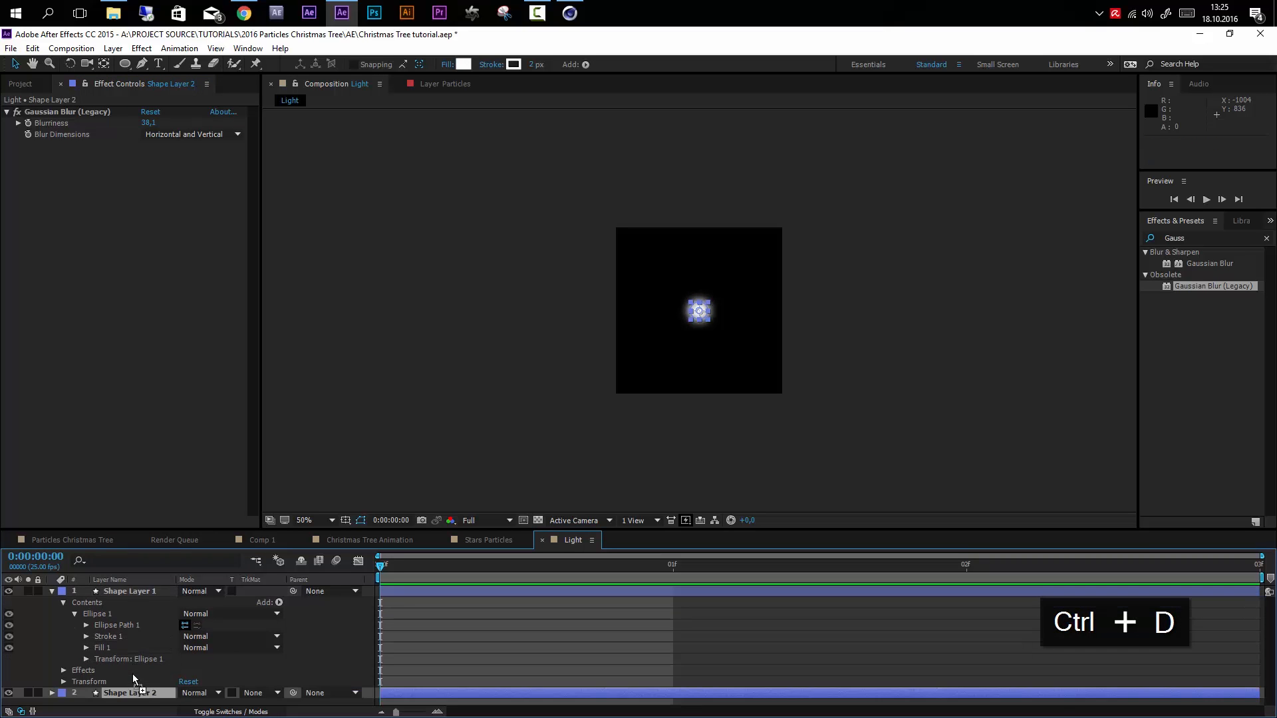
- Scale Shape Layer 2 to 306% and set its Gaussian Blur Blurriness to 247.8
key(t)
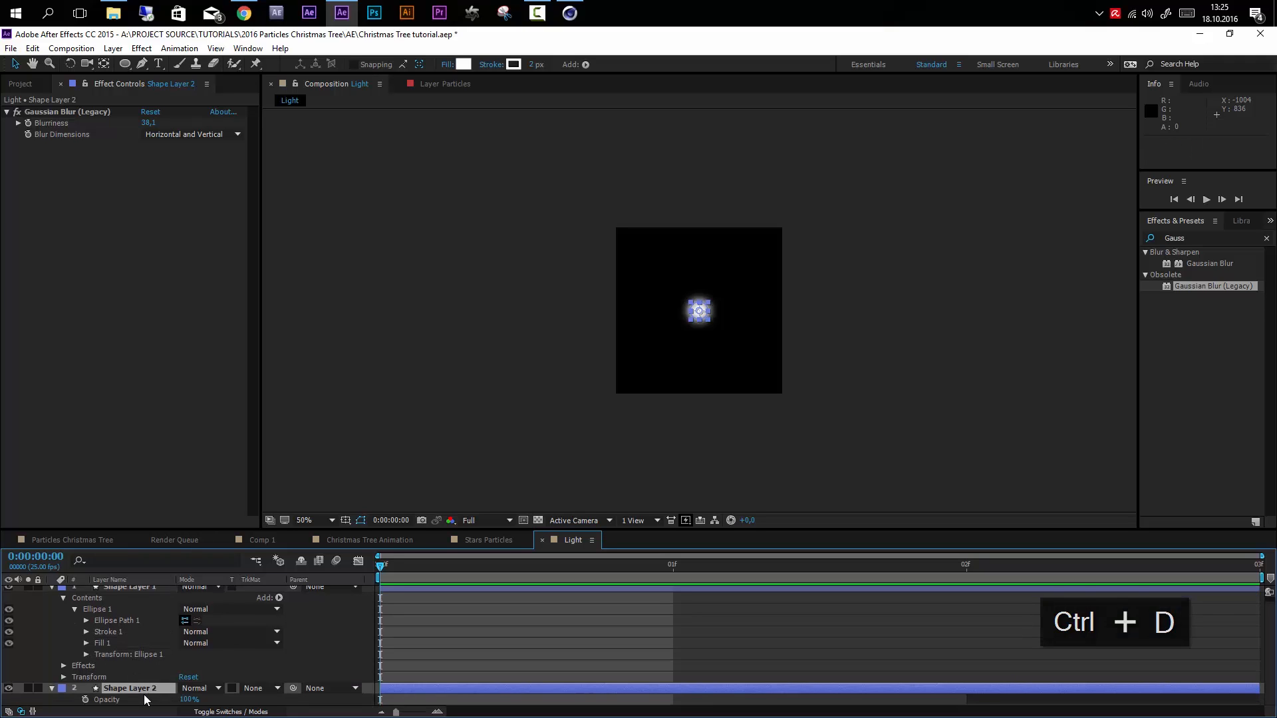
key(s)
drag(200, 699, 329, 701)
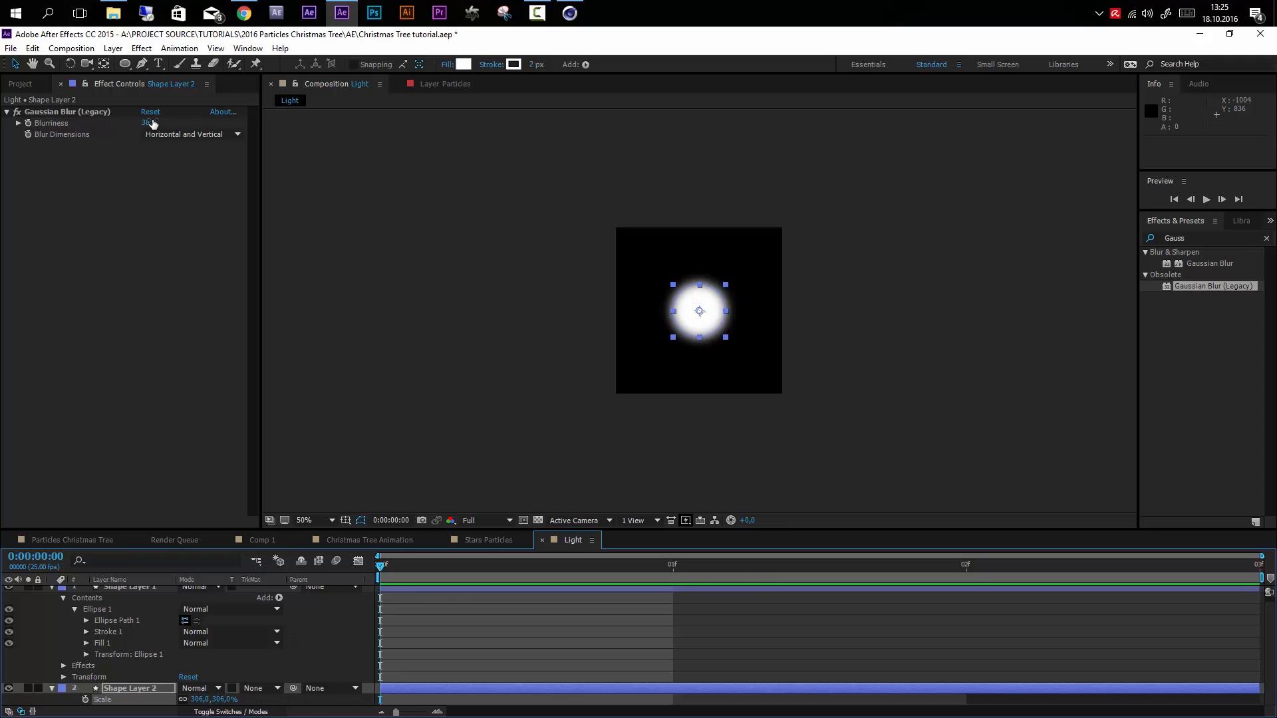
drag(147, 122, 290, 123)
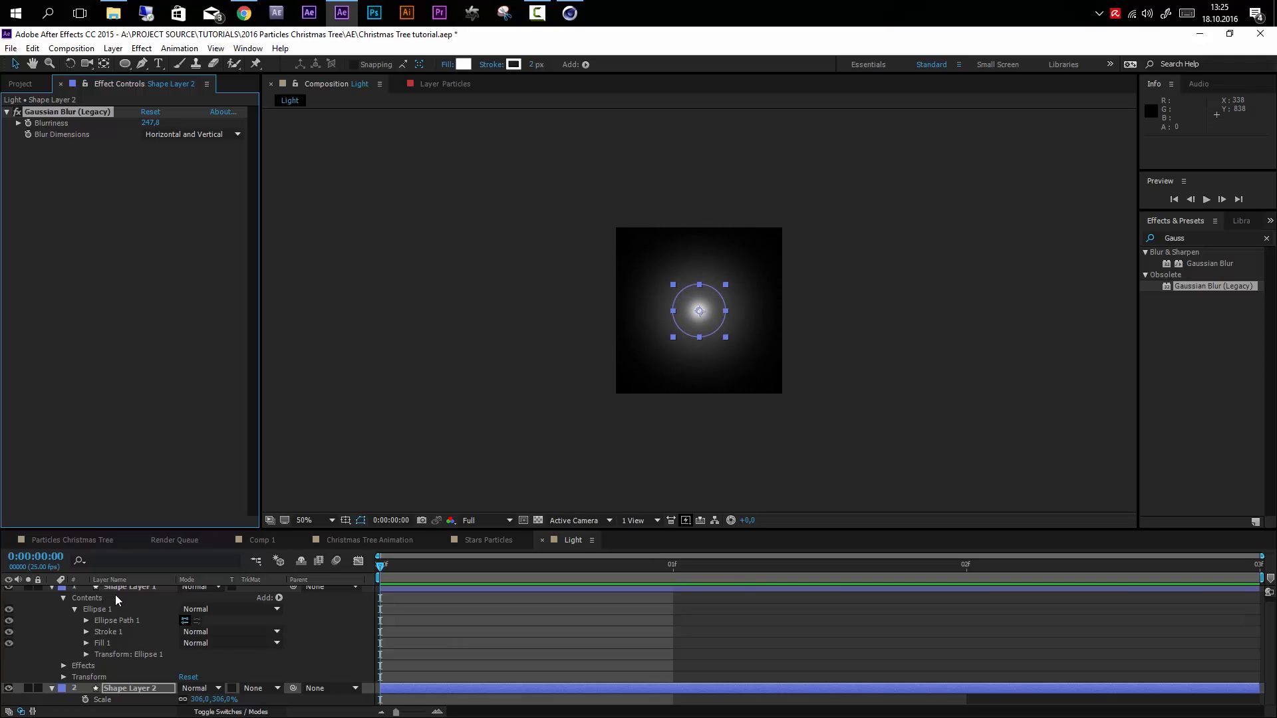
- Set the blending mode of both Shape Layer 1 and Shape Layer 2 to Add, and select Shape Layer 2
click(52, 588)
click(151, 592)
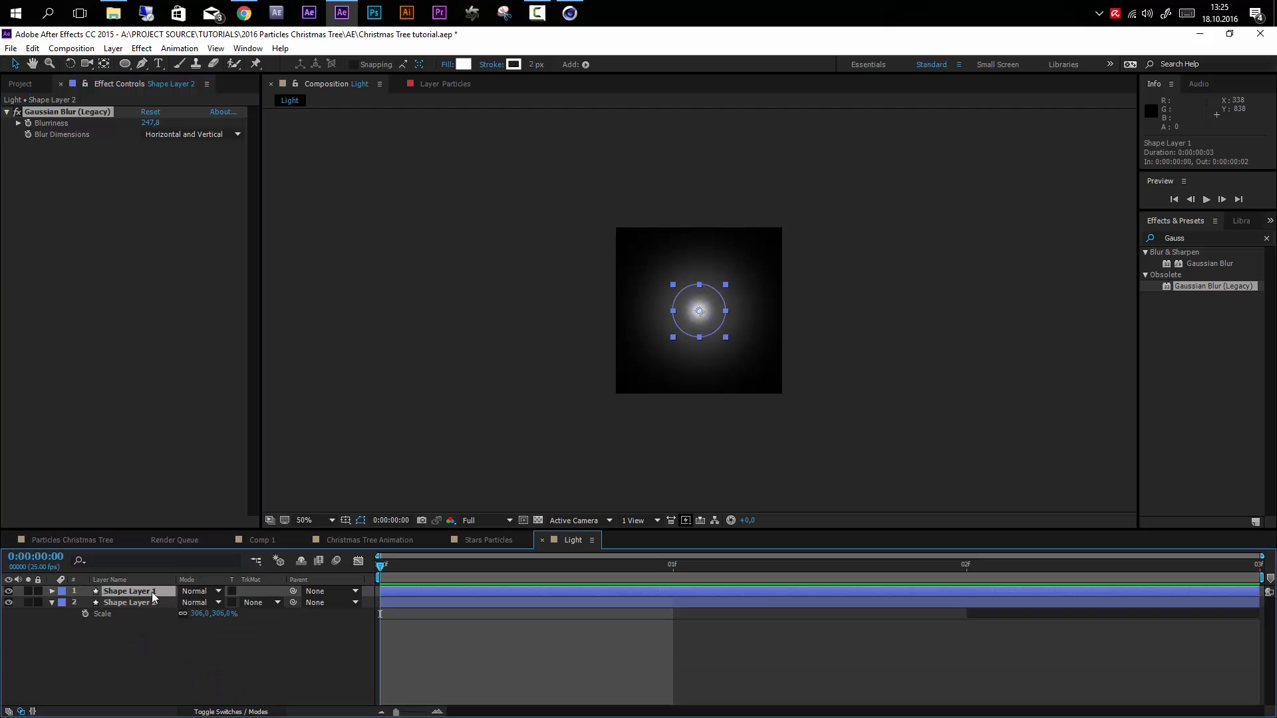
click(198, 592)
click(293, 283)
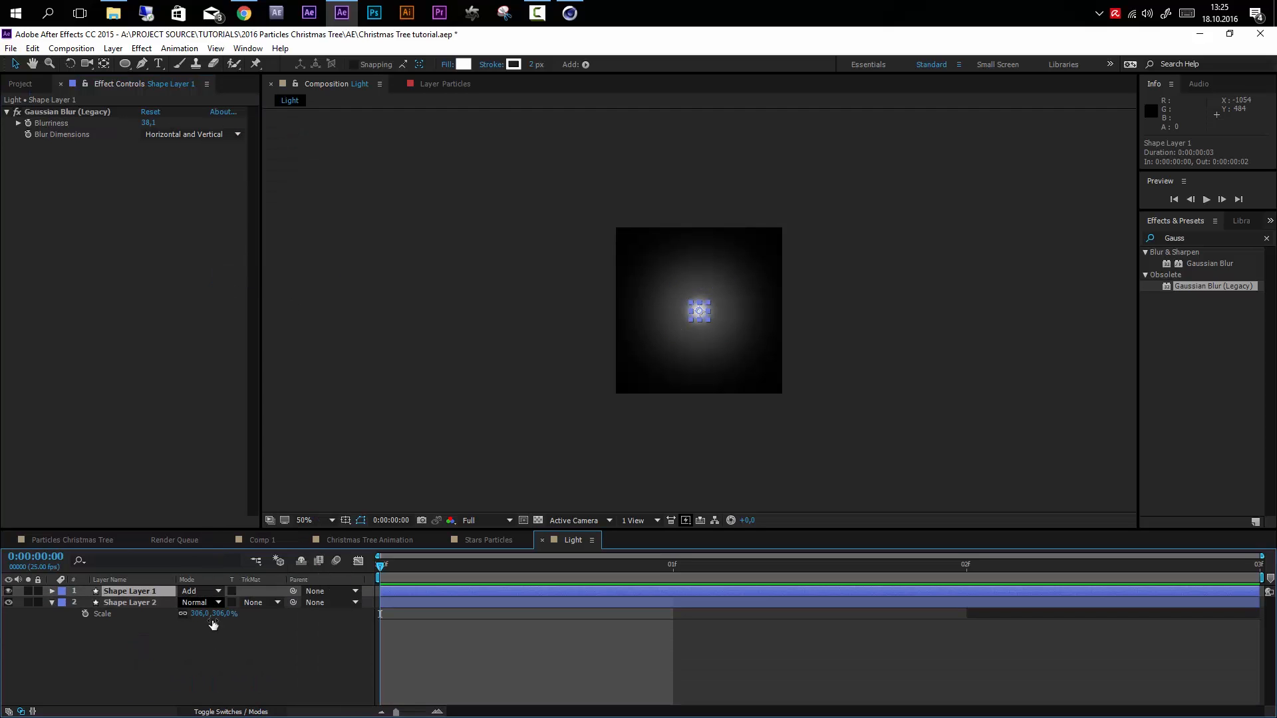
click(200, 603)
click(272, 275)
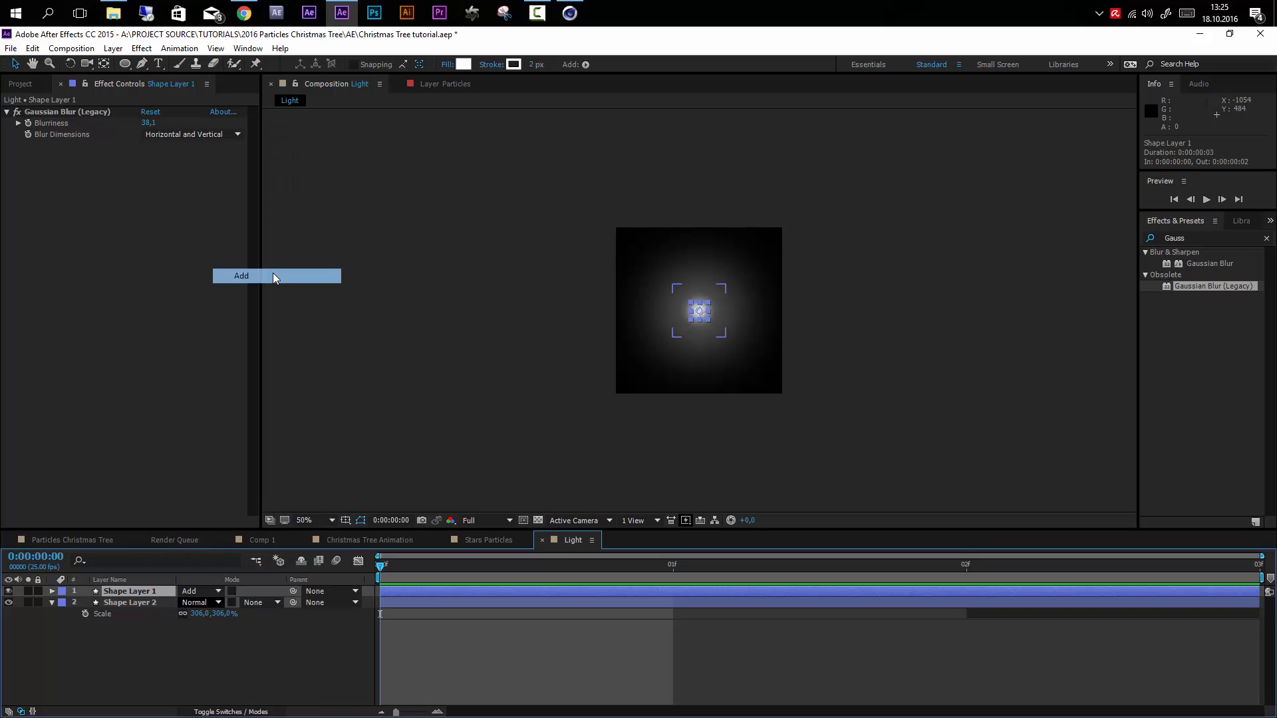
click(142, 603)
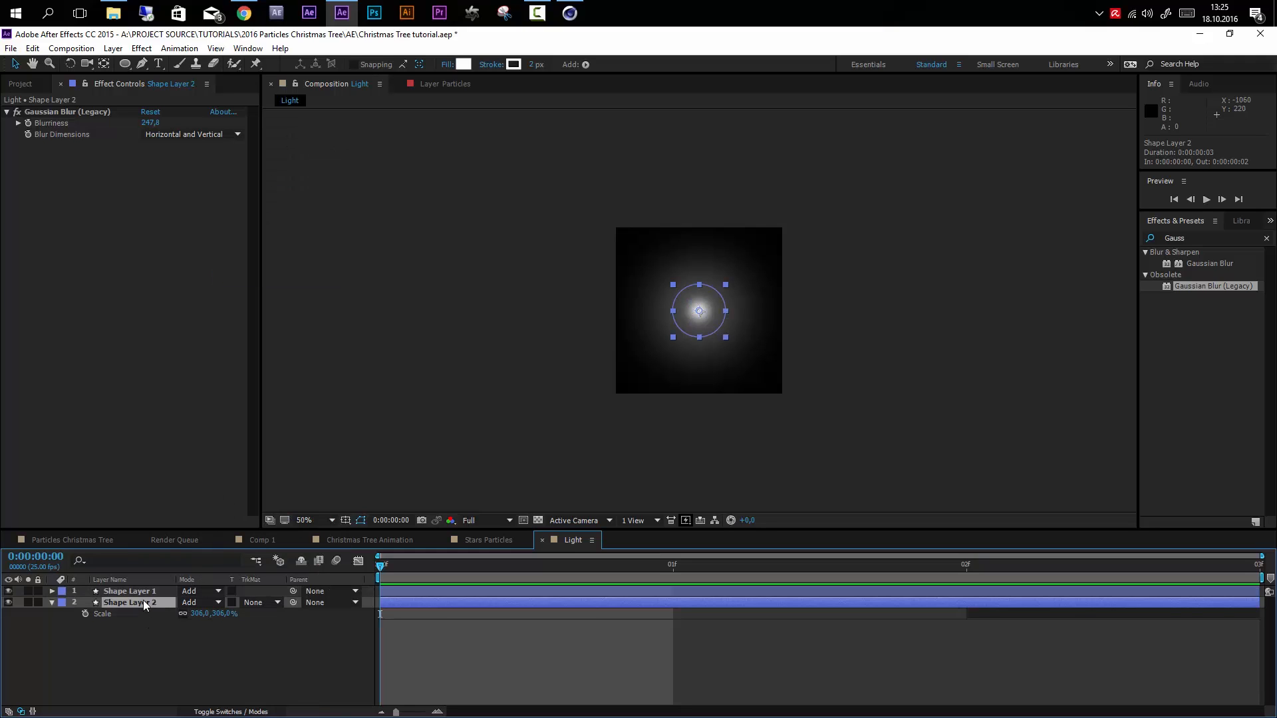
- Duplicate Shape Layer 1 and reduce the copy's Gaussian Blur Blurriness to 16.4
click(143, 592)
key(ctrl+d)
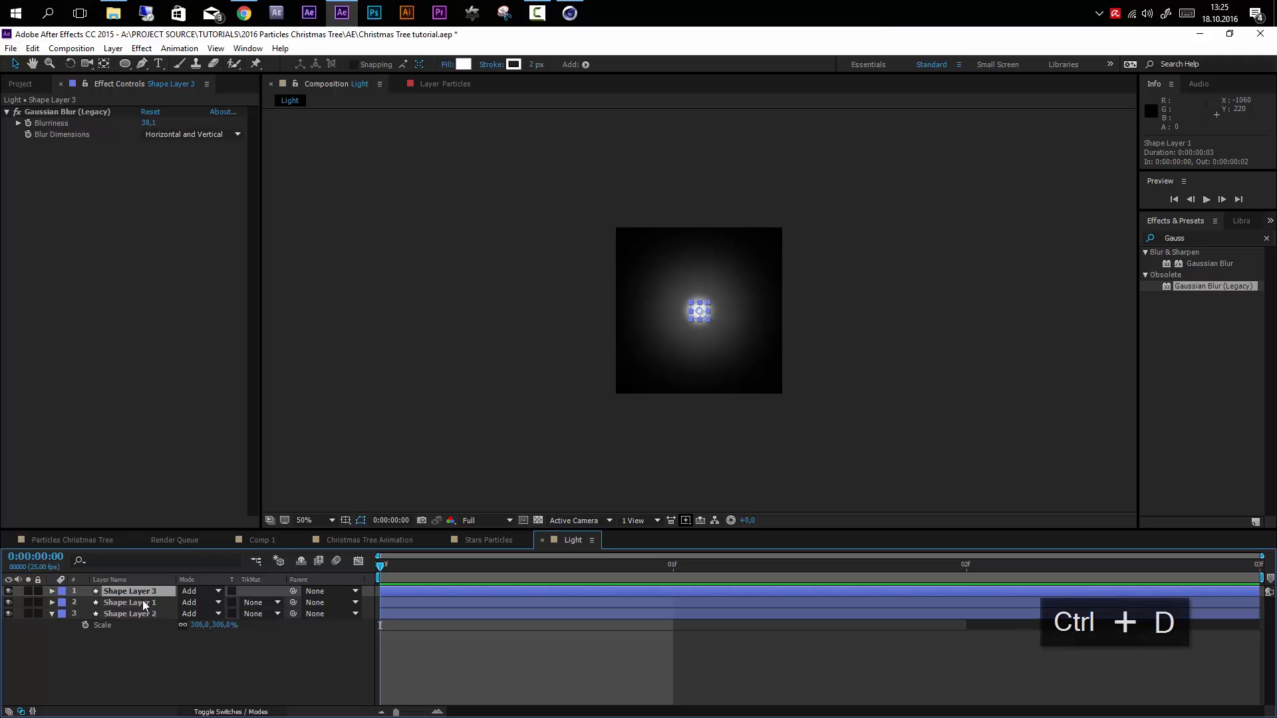
drag(143, 122, 14, 134)
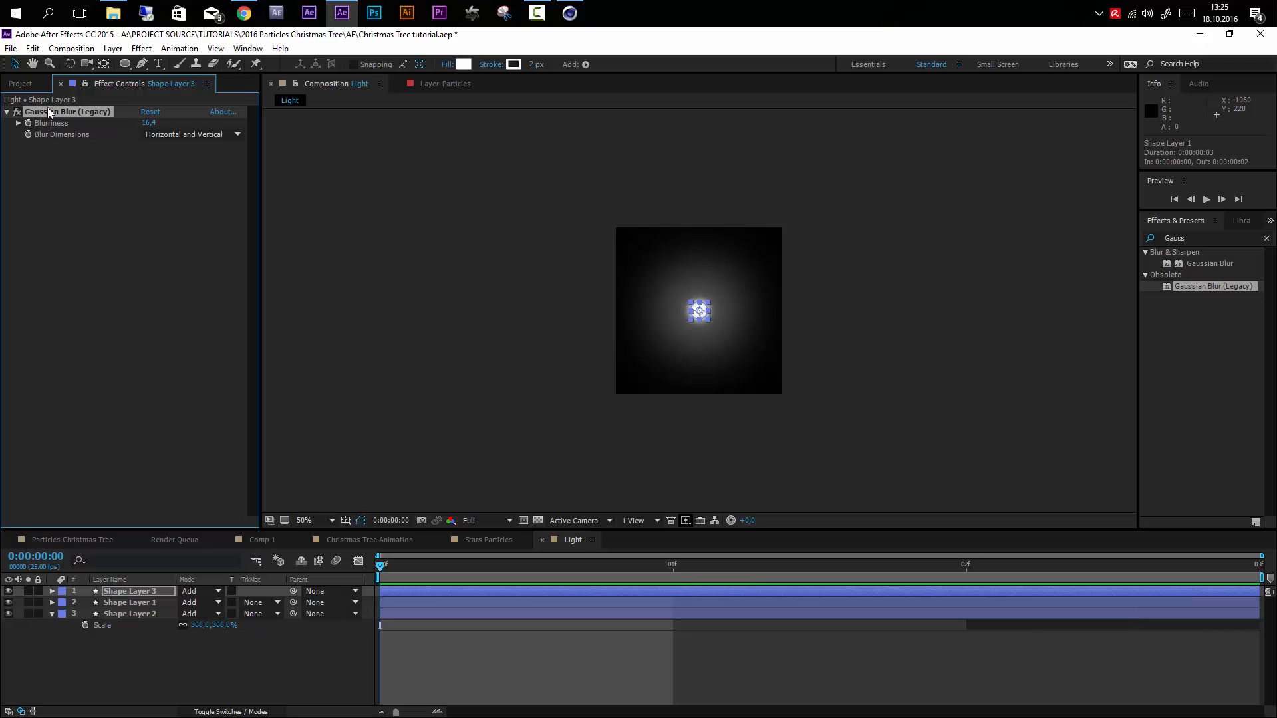
- Set the Ellipse Path 1 size of Shape Layer 3 to 20 by 20
click(51, 590)
click(62, 602)
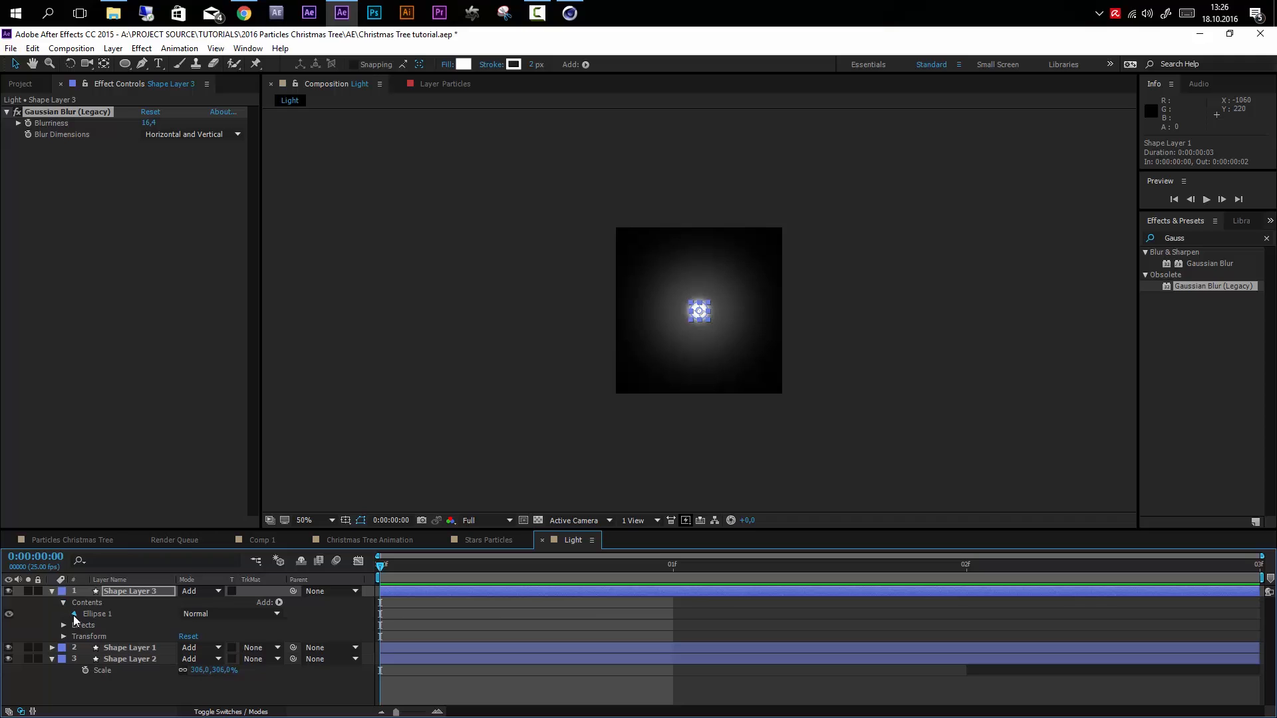
click(74, 614)
click(86, 625)
drag(215, 641, 201, 637)
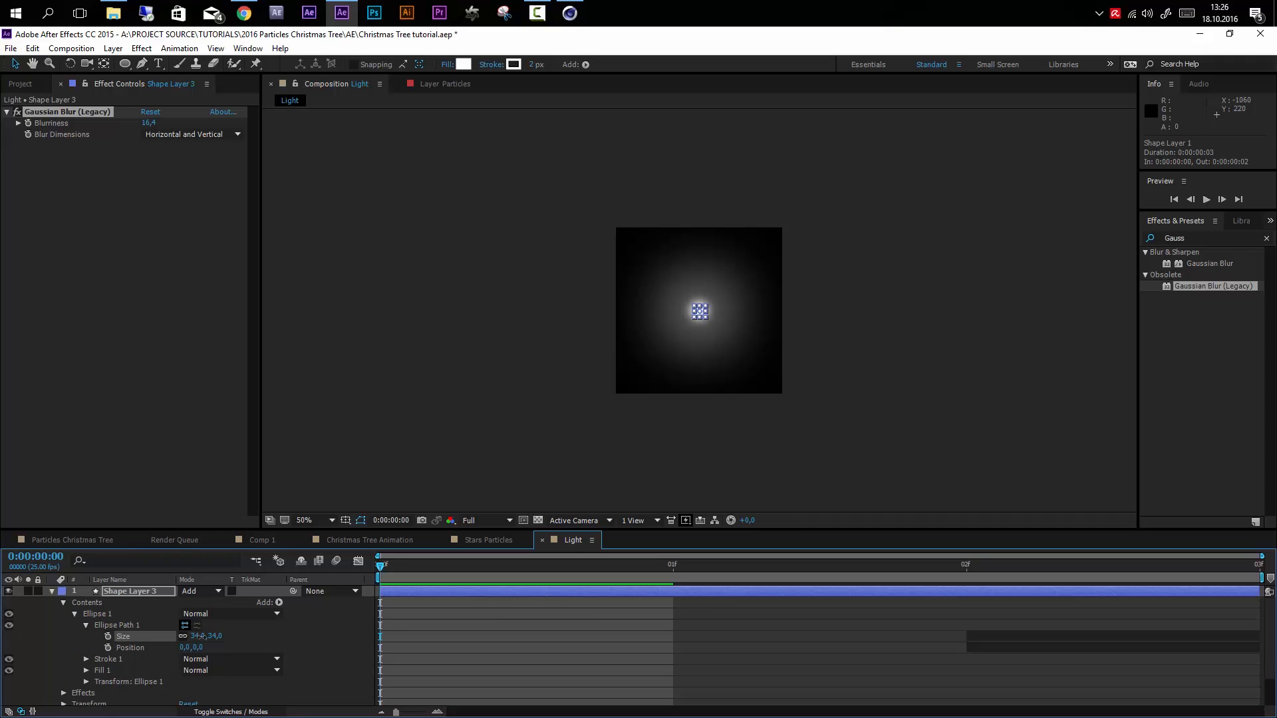
click(54, 625)
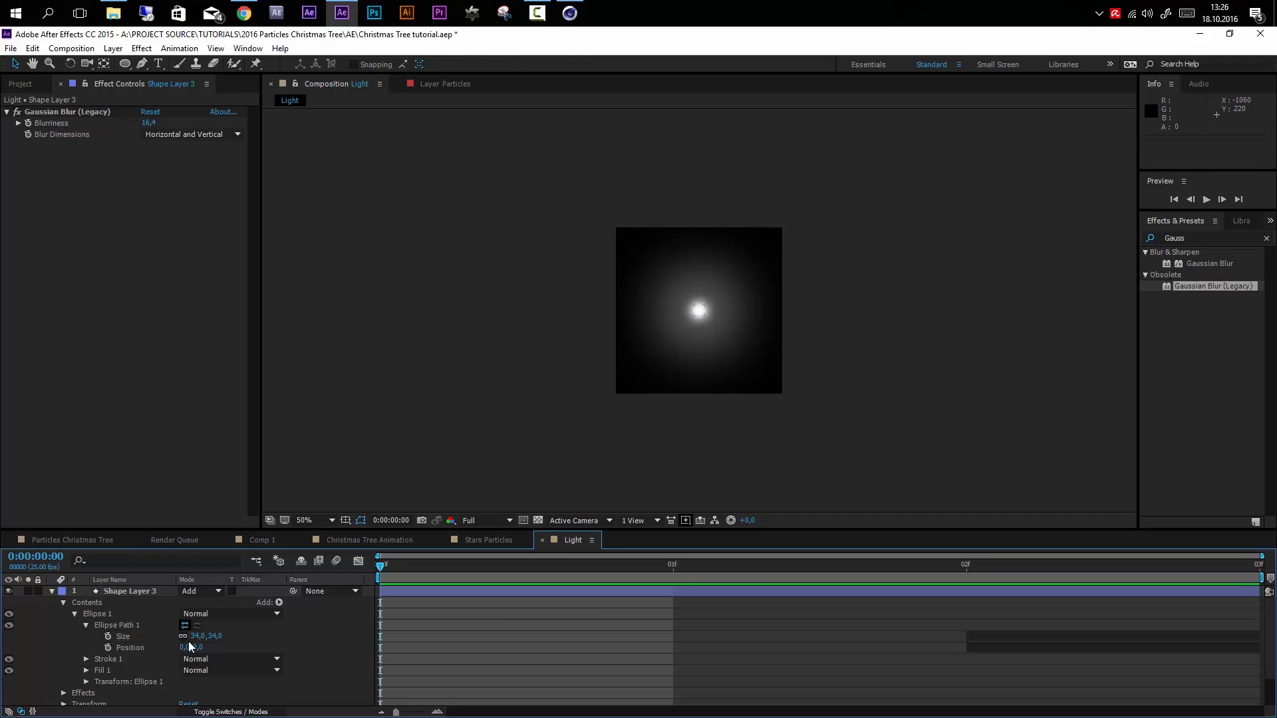
click(215, 638)
key(Return)
scroll(109, 655, down, 2)
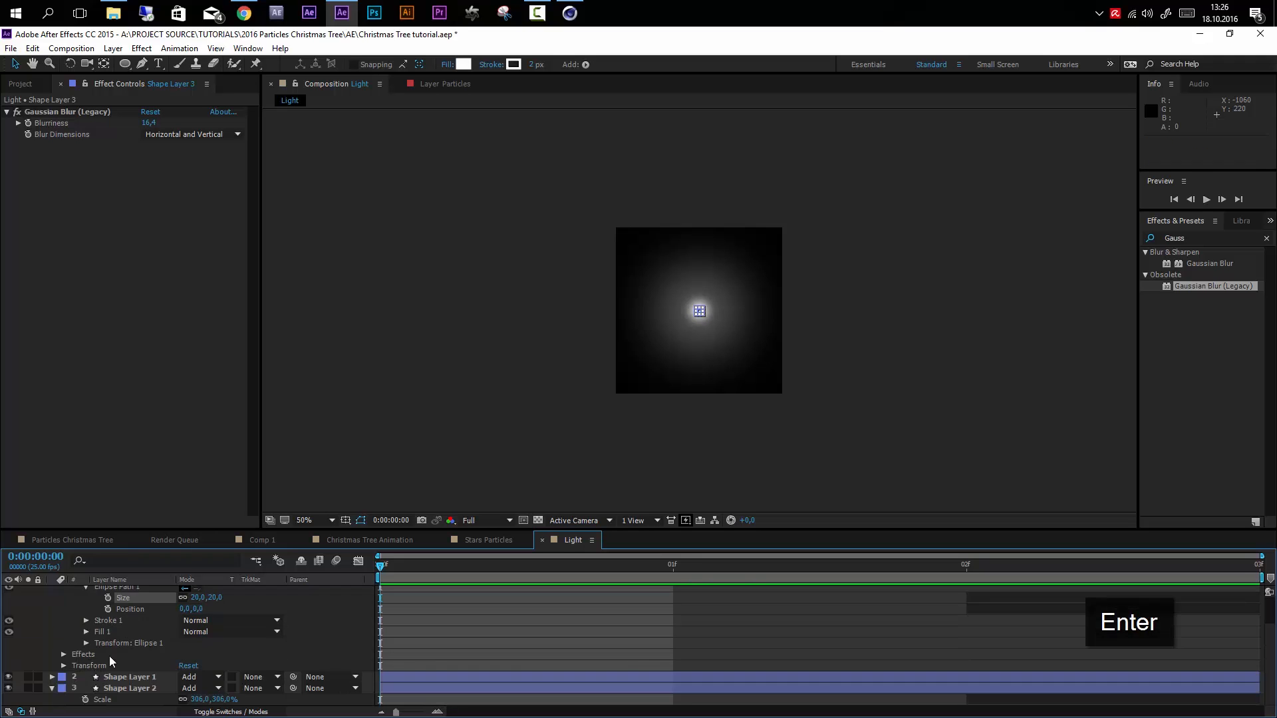
- Set the opacity of Shape Layer 1 to 50%
click(139, 678)
key(t)
drag(189, 689, 165, 688)
key(super+Tab)
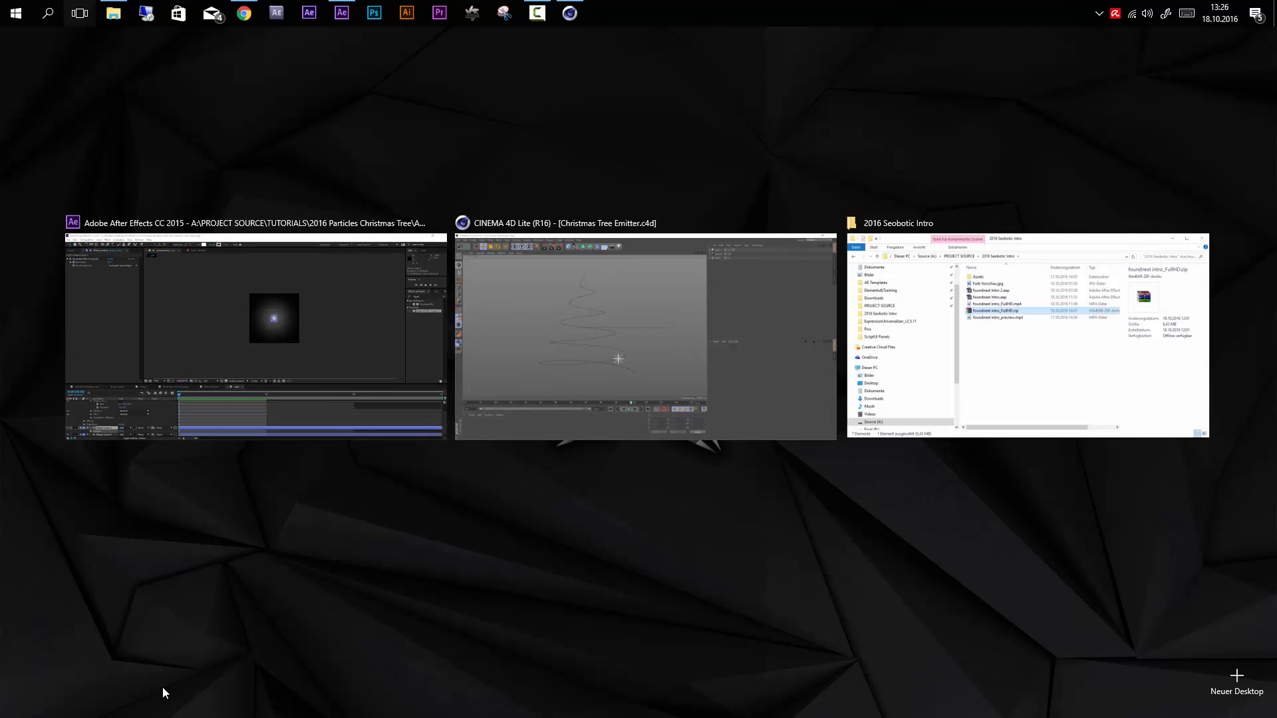
click(311, 378)
click(185, 689)
text(50)
key(Return)
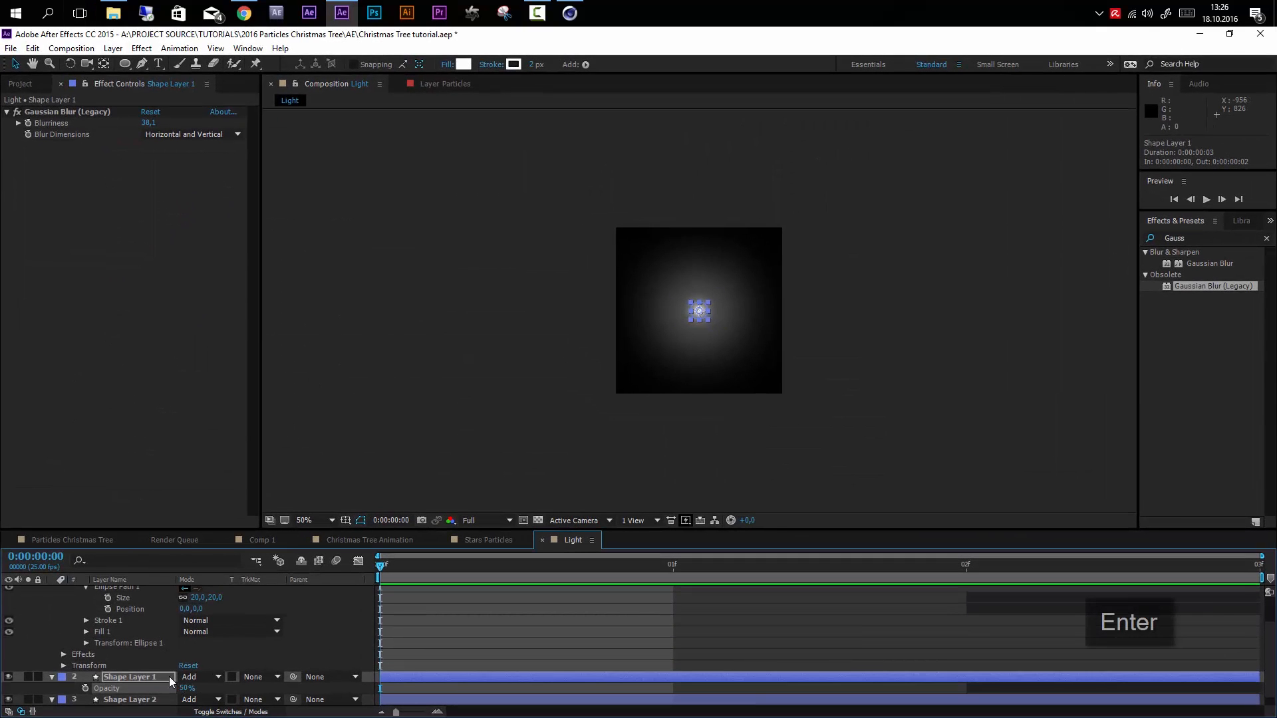
click(45, 609)
click(721, 308)
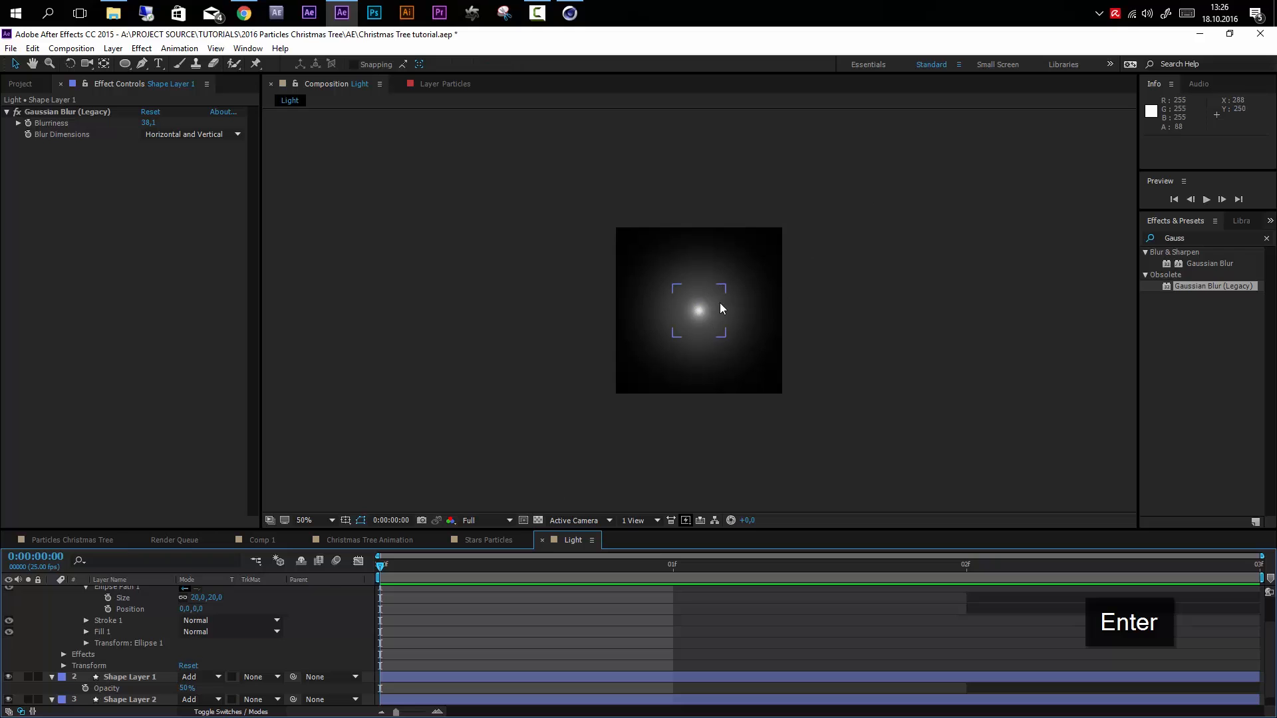
- Lower the opacity of Shape Layer 2 to weaken the wide outer glow
scroll(67, 622, down, 2)
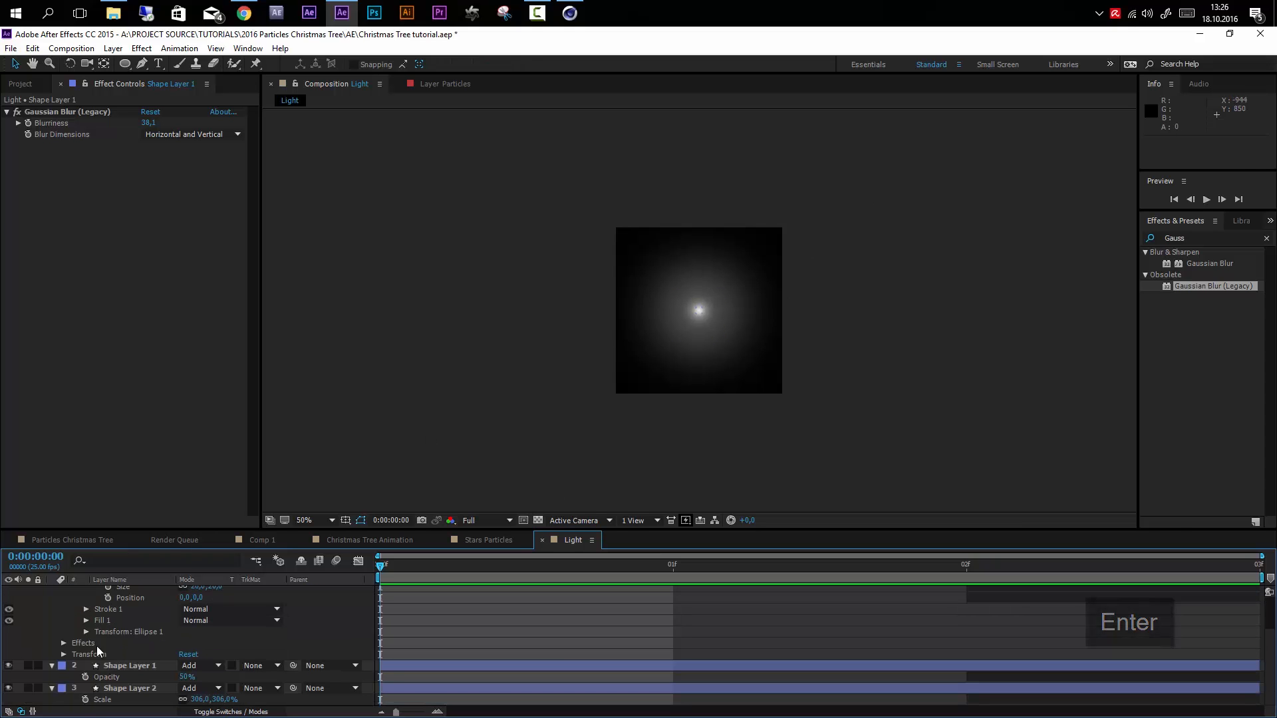
click(120, 689)
drag(187, 699, 166, 701)
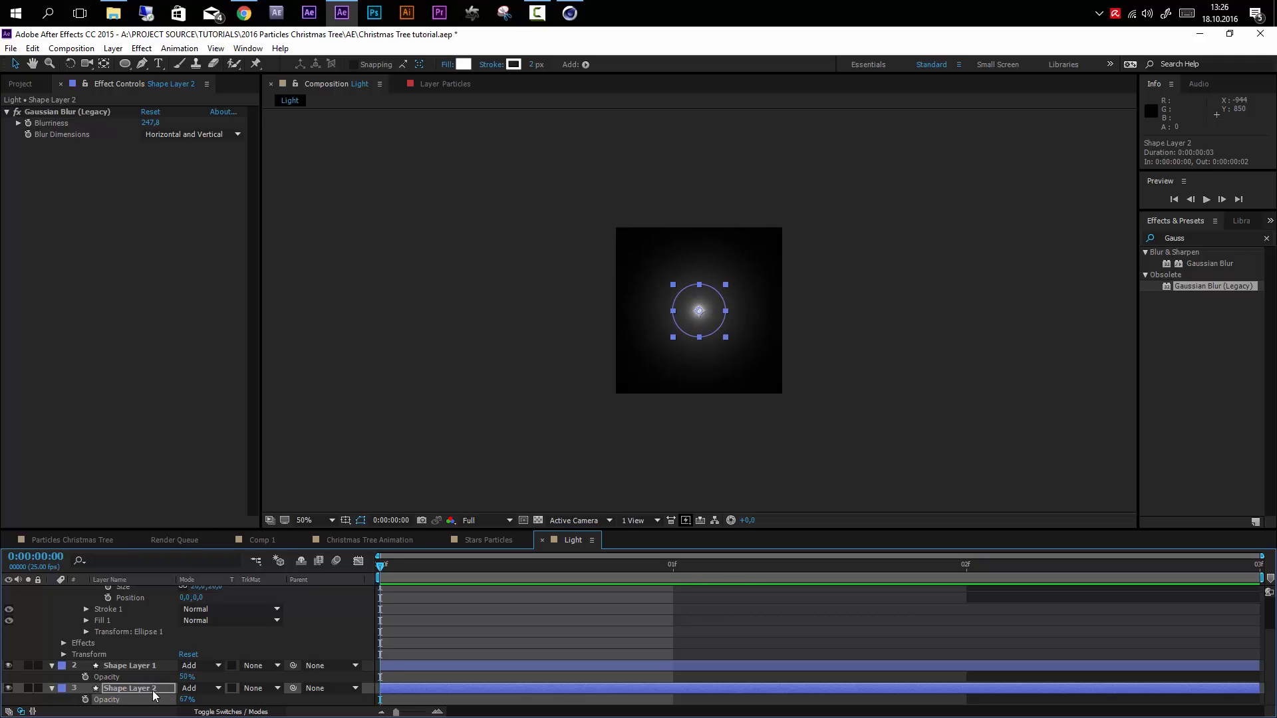
drag(185, 702, 175, 699)
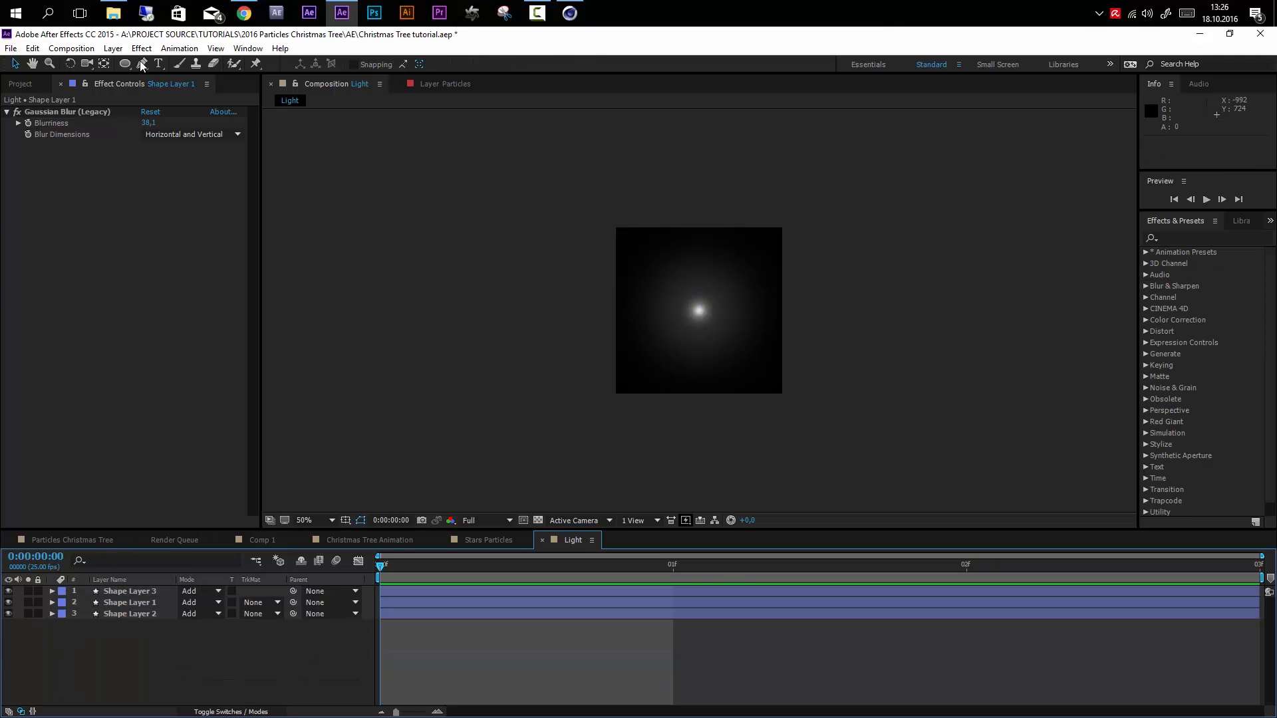
- Draw a five-pointed star from the centre of the glow on a new shape layer and set its Polystar 1 transform position to 0, 0
drag(130, 64, 160, 122)
drag(699, 310, 718, 293)
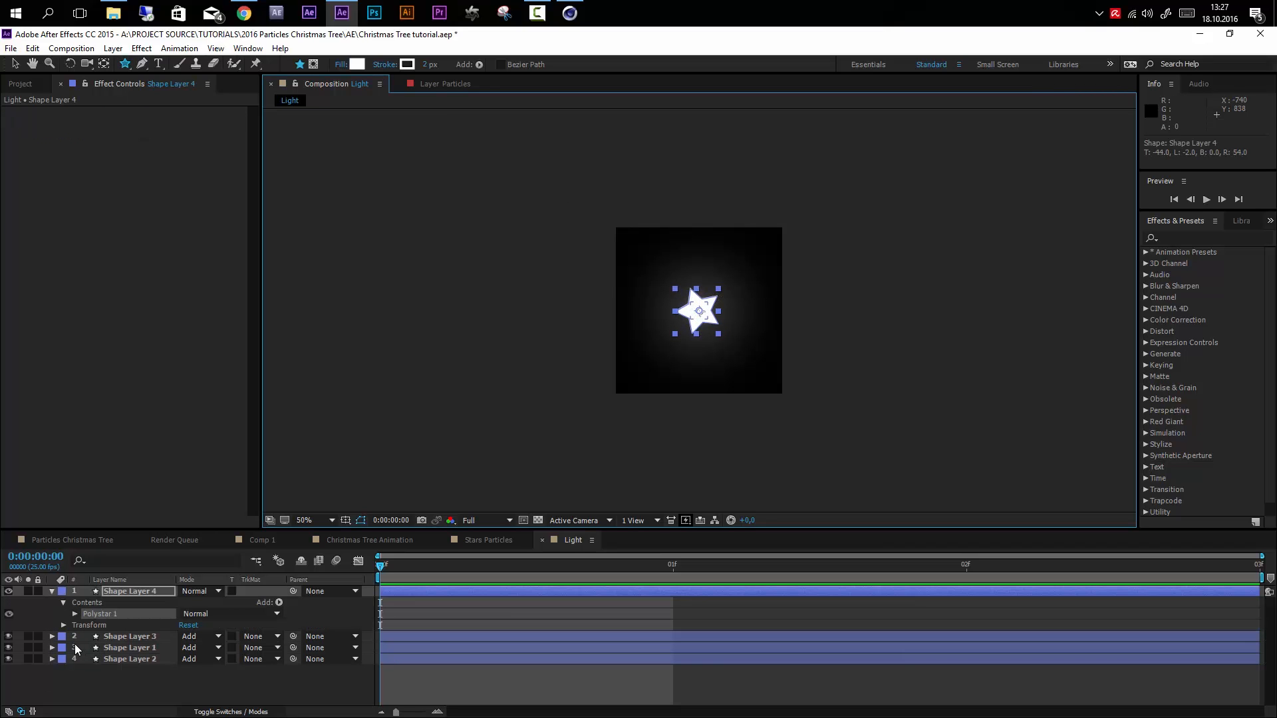
click(75, 614)
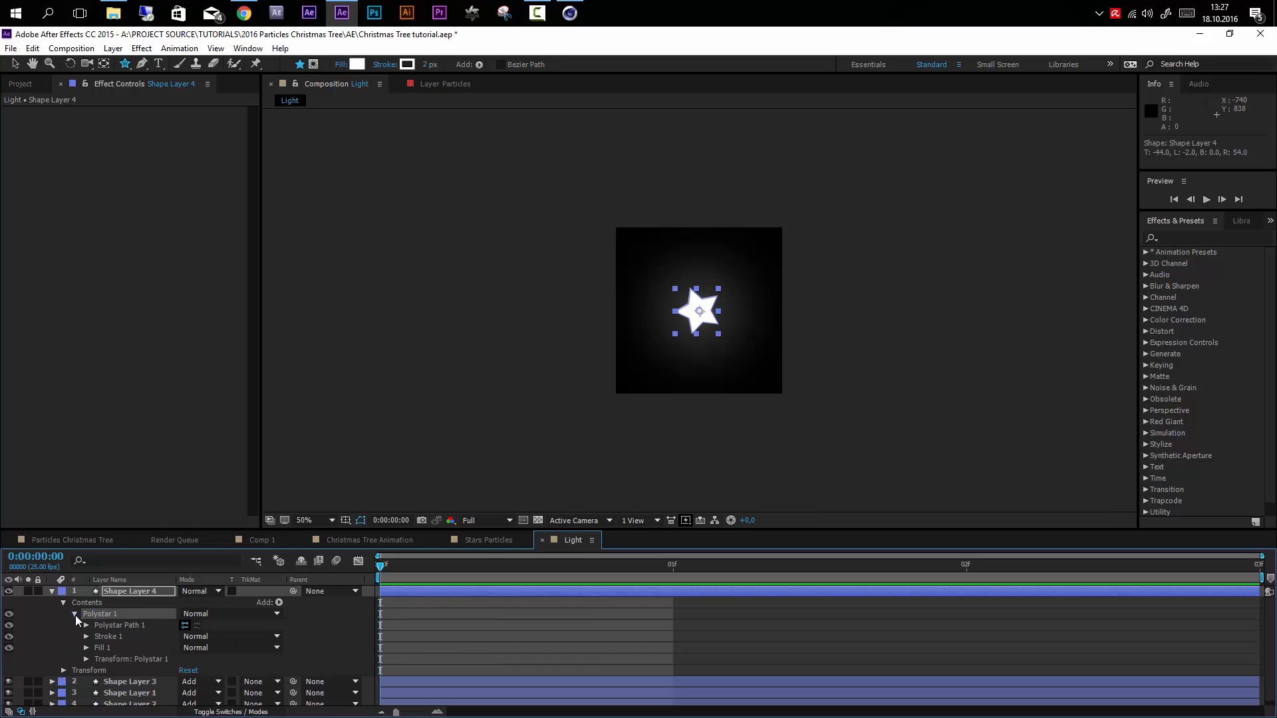
click(87, 658)
click(184, 643)
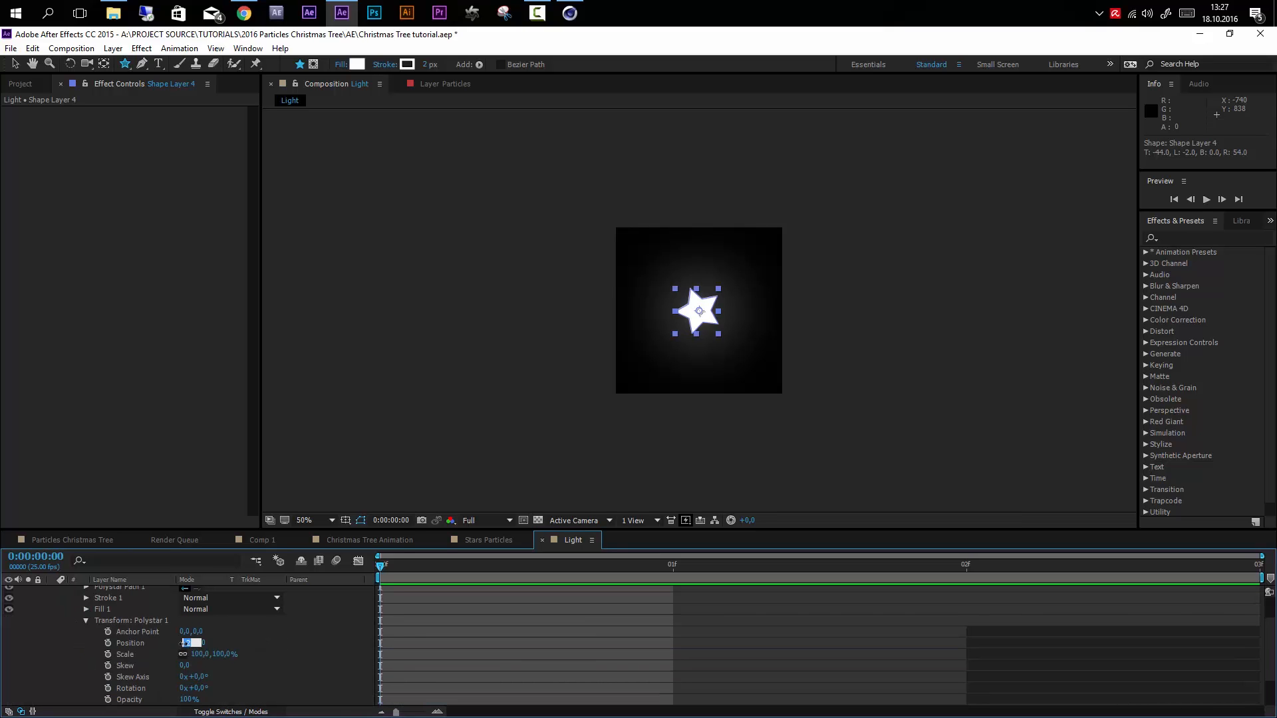
text(0)
key(Return)
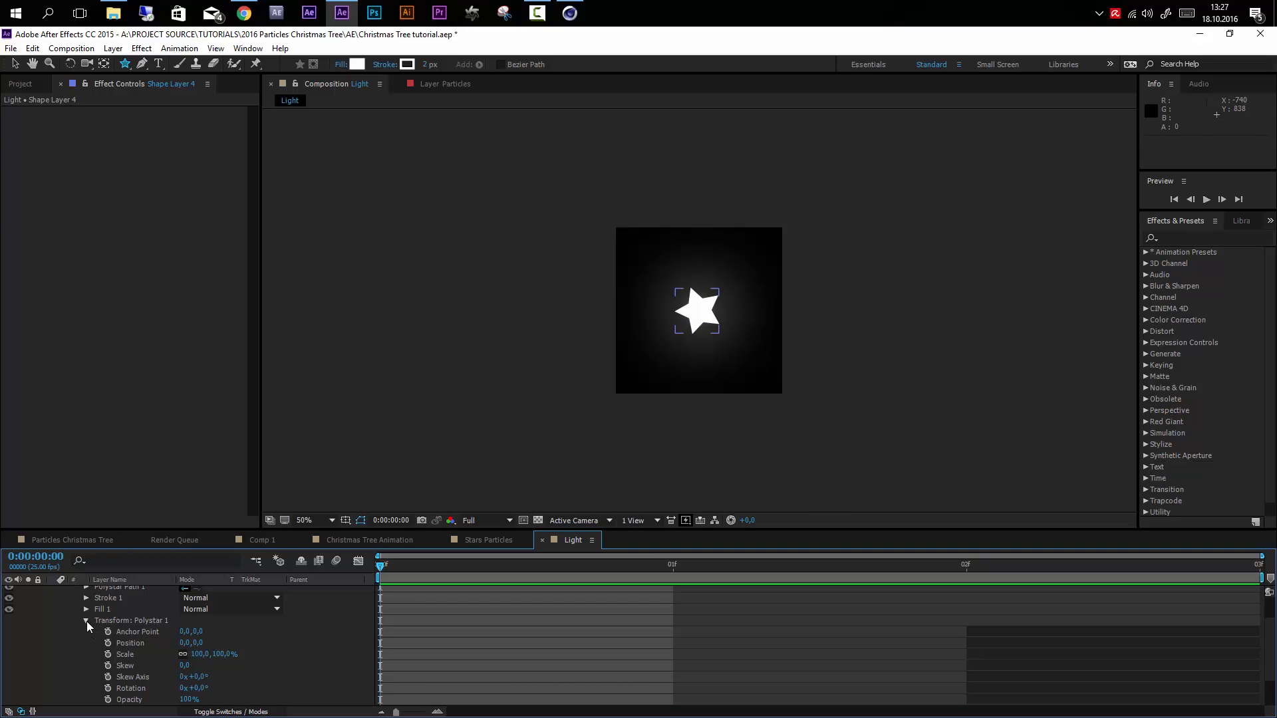
- Thin the star's points into narrow rays by setting the Polystar Path 1 Inner Radius to 2
click(87, 621)
key(ctrl+z)
key(ctrl+z)
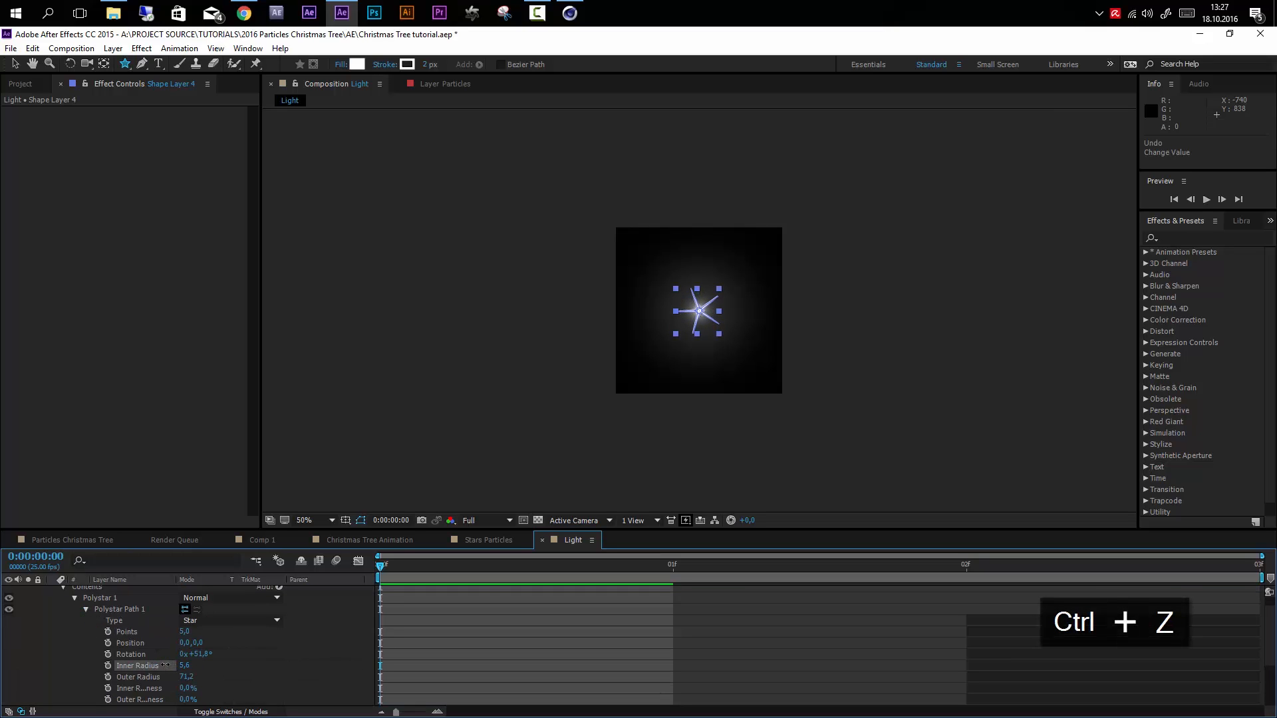
drag(165, 665, 164, 665)
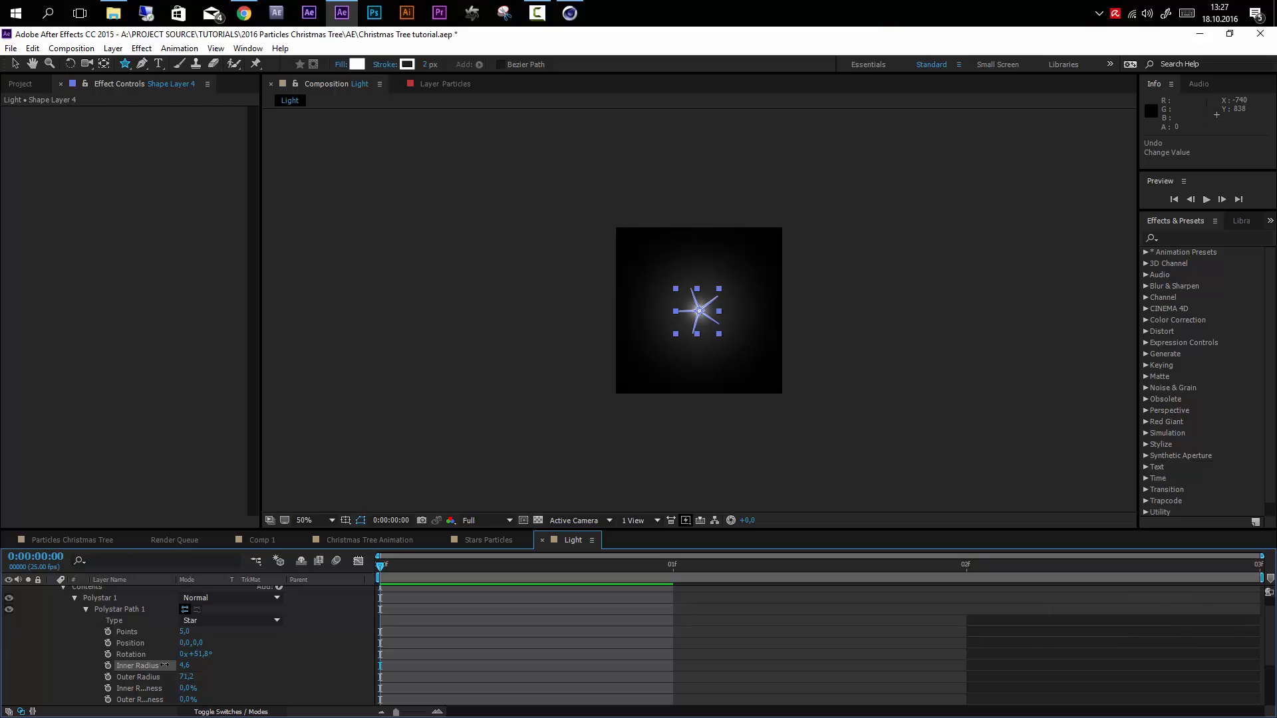
click(191, 664)
text(2)
key(Return)
scroll(136, 636, up, 1)
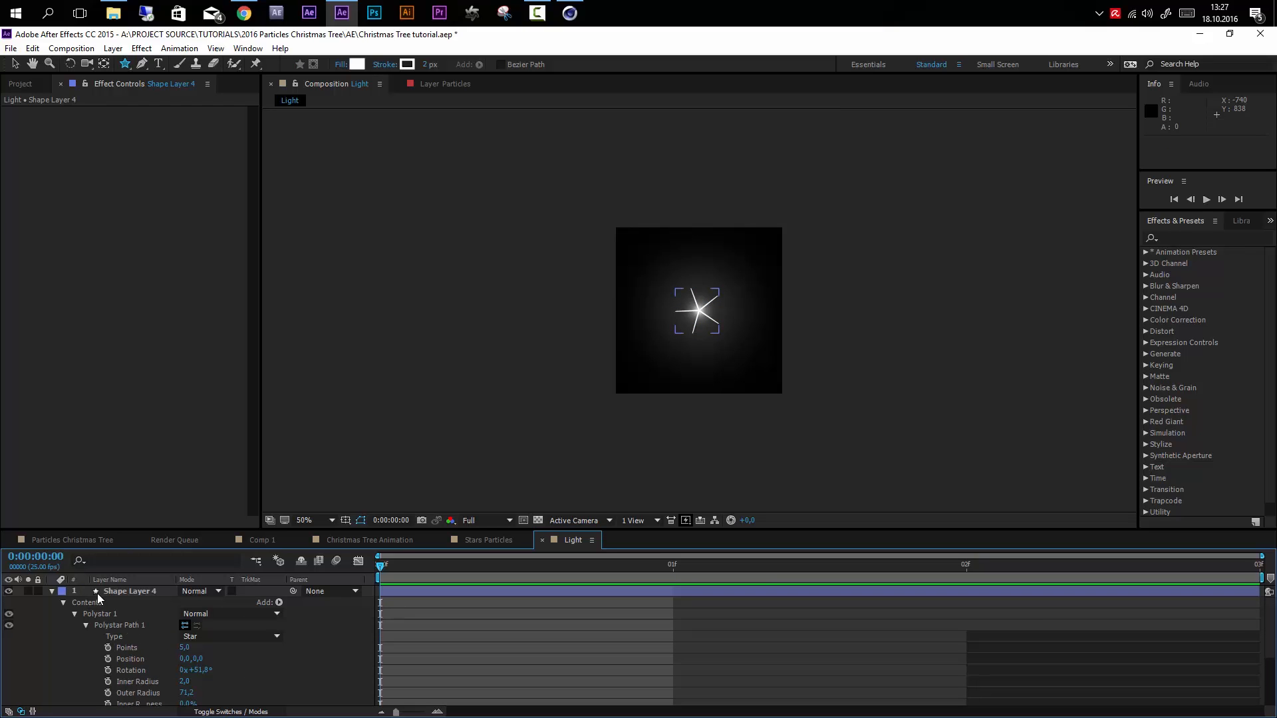
- Find the Radial Blur effect and apply it to the star layer, Shape Layer 4
click(53, 592)
click(122, 591)
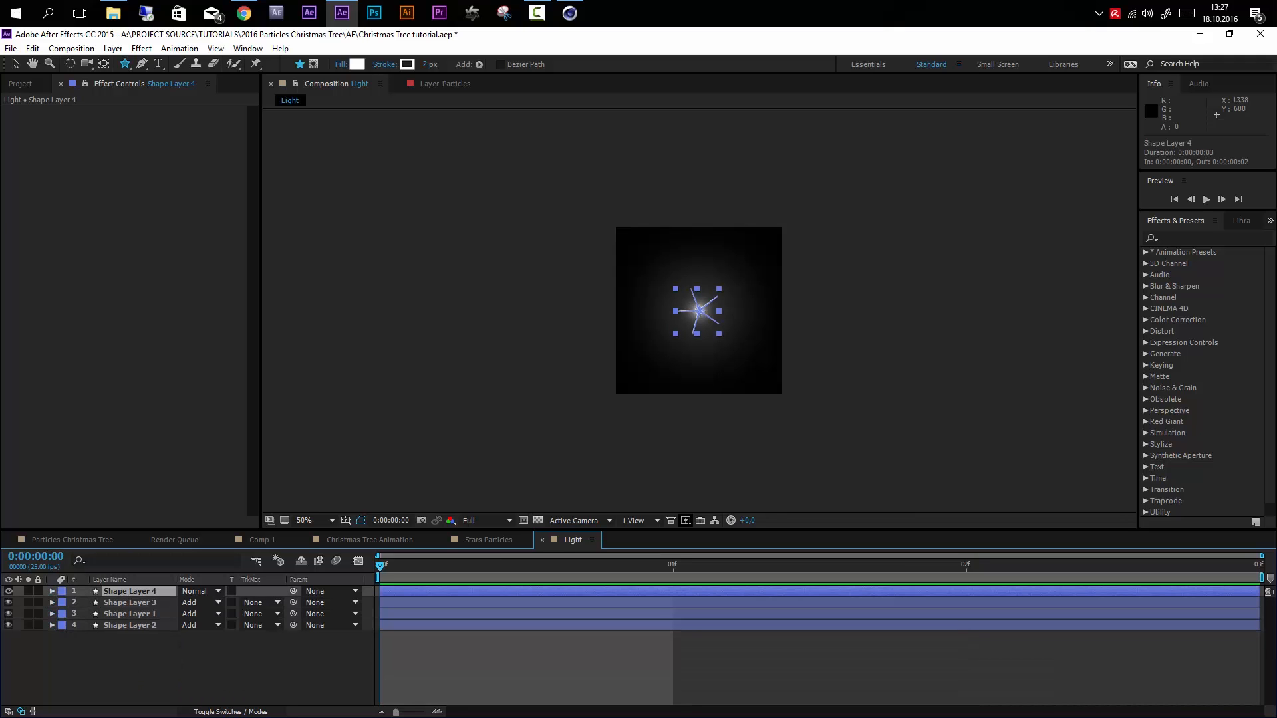
click(1177, 237)
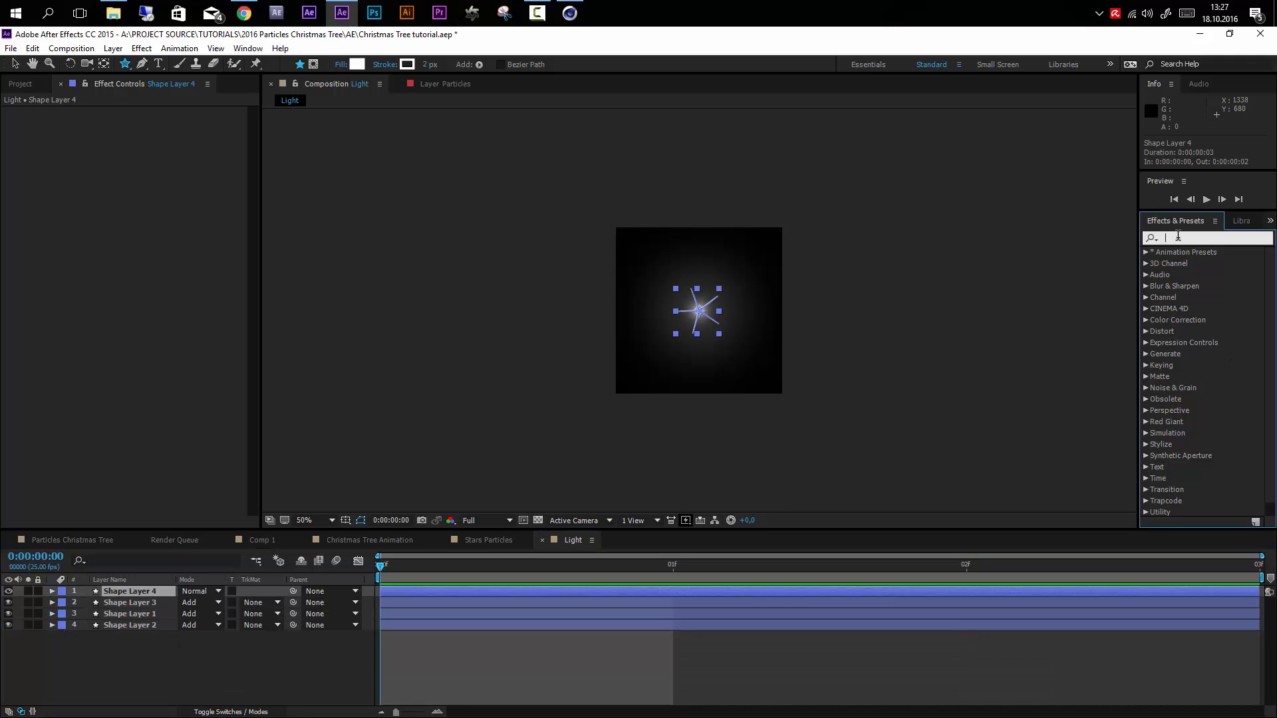
text(radial)
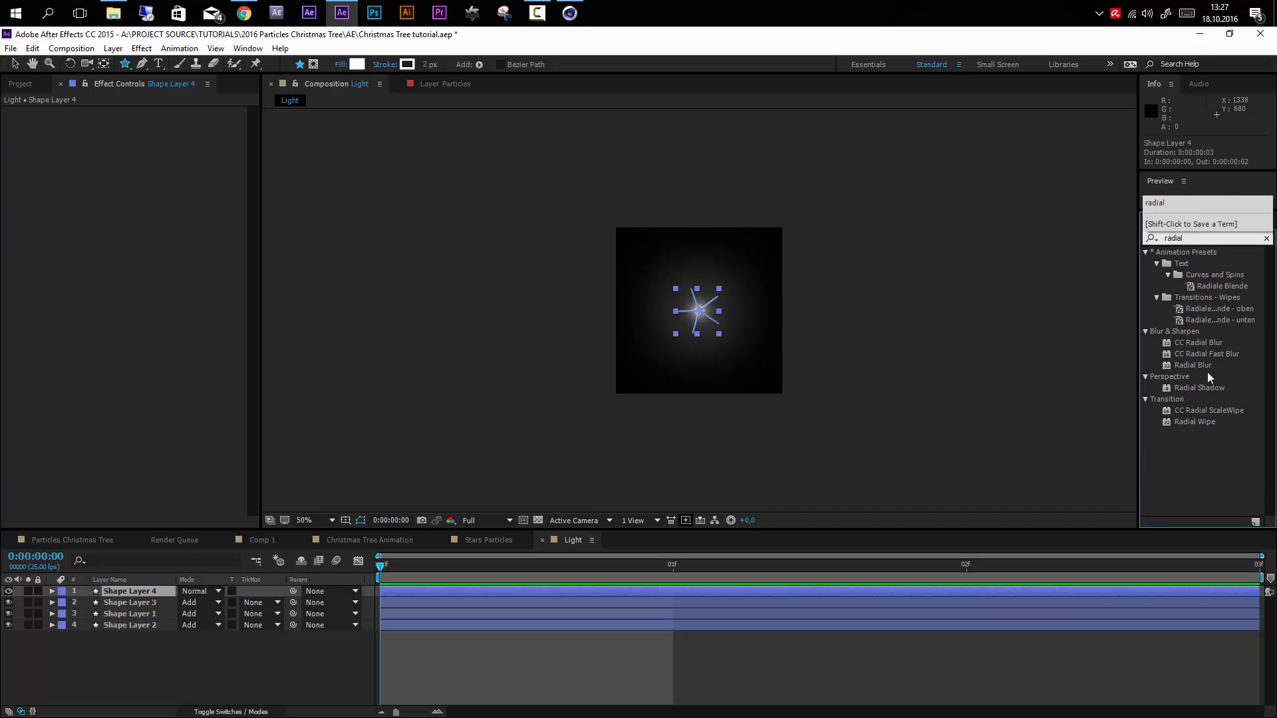
drag(1196, 362, 107, 590)
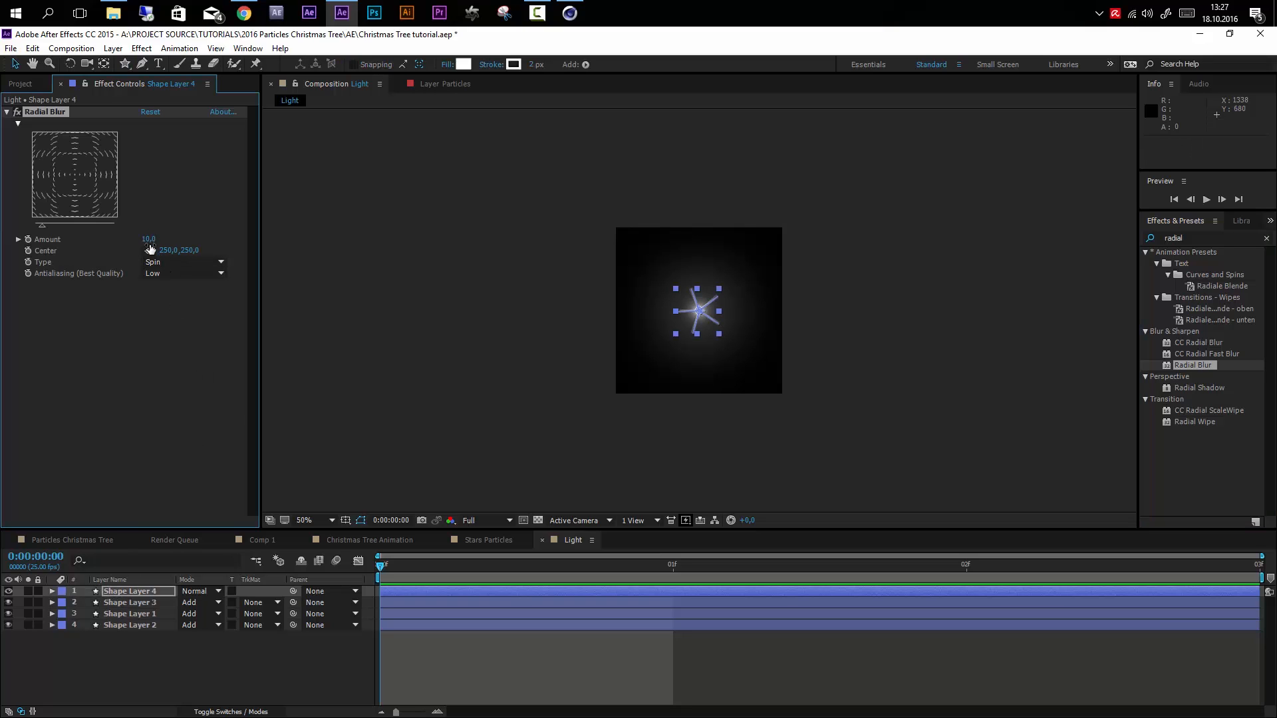
- Set the Radial Blur type to Zoom with an Amount of 280
drag(150, 245, 179, 250)
click(182, 264)
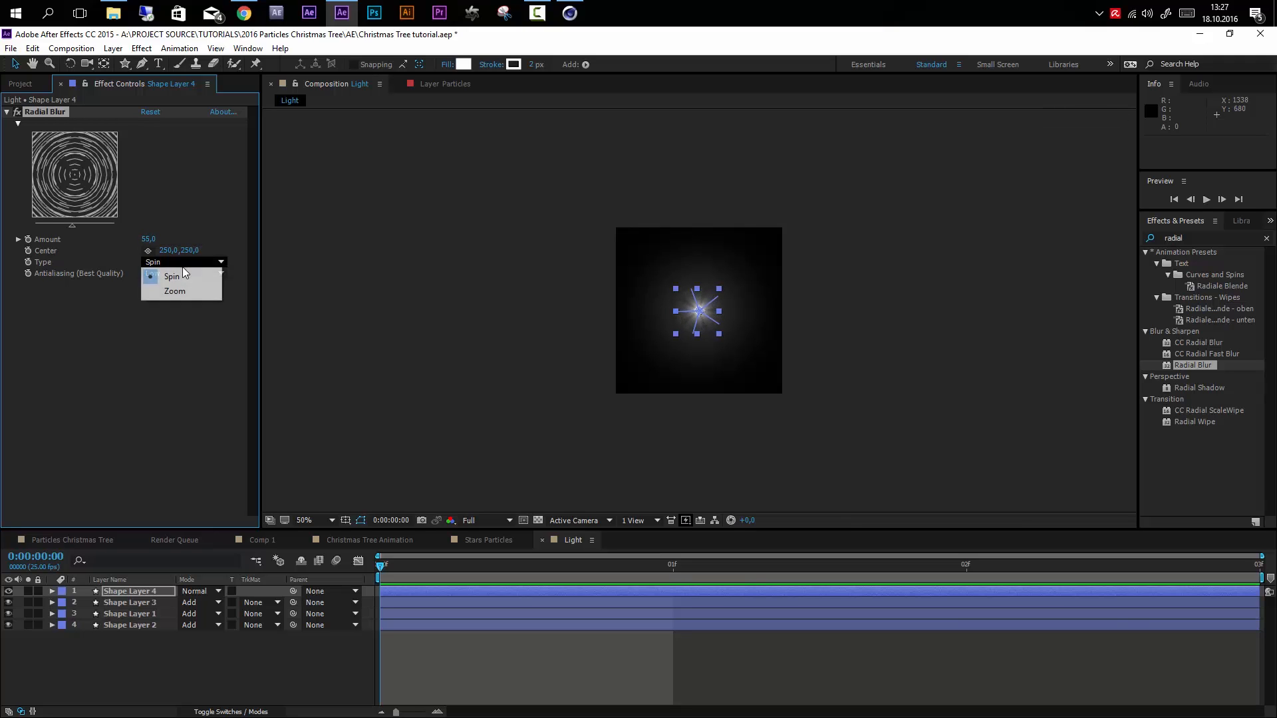
click(182, 294)
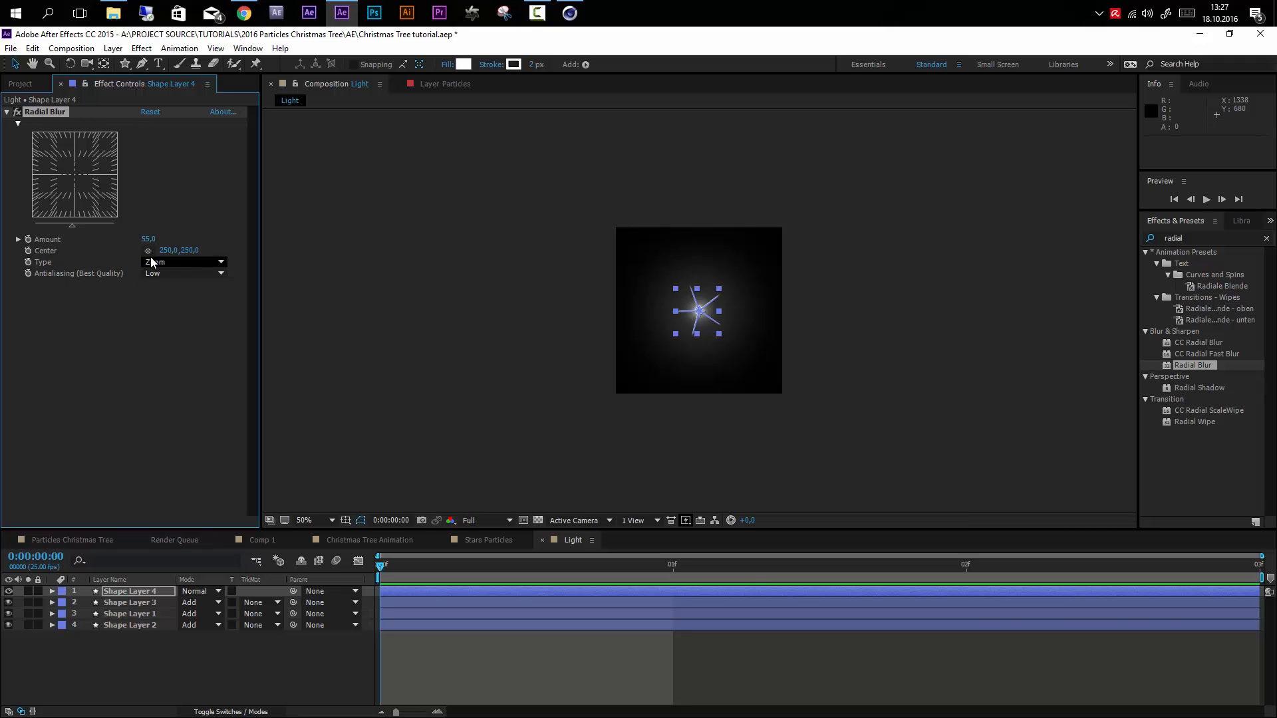
mouse_move(148, 239)
mouse_down()
mouse_move(350, 243)
mouse_move(308, 244)
mouse_up()
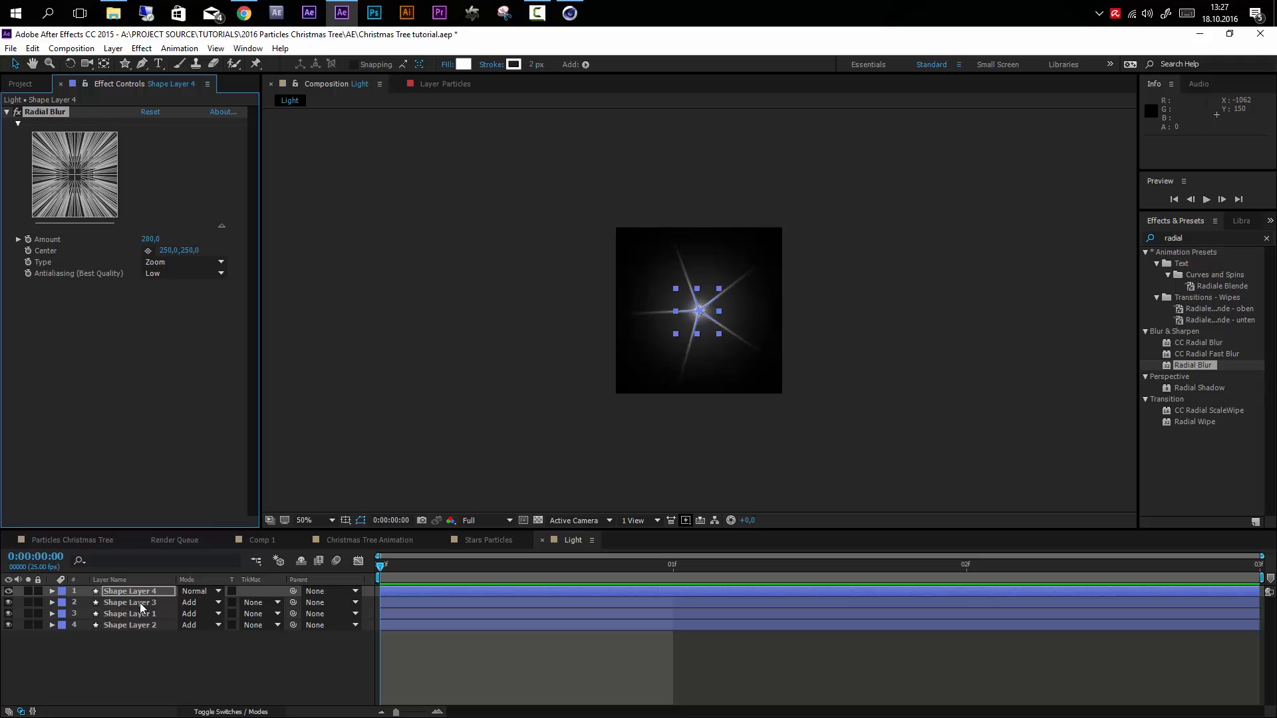
- Scale Shape Layer 4 down to about half its size and set its opacity to 25%
key(s)
mouse_move(199, 602)
mouse_down()
mouse_move(166, 602)
mouse_move(183, 602)
mouse_up()
key(t)
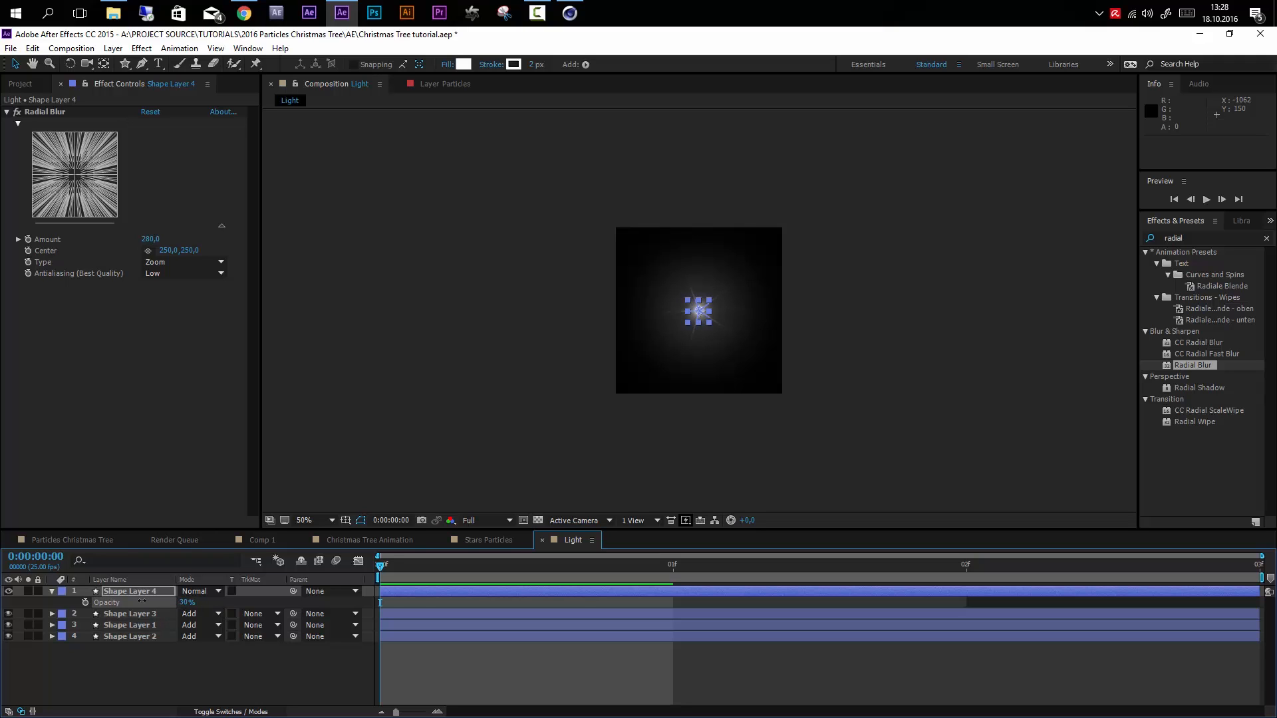
click(172, 678)
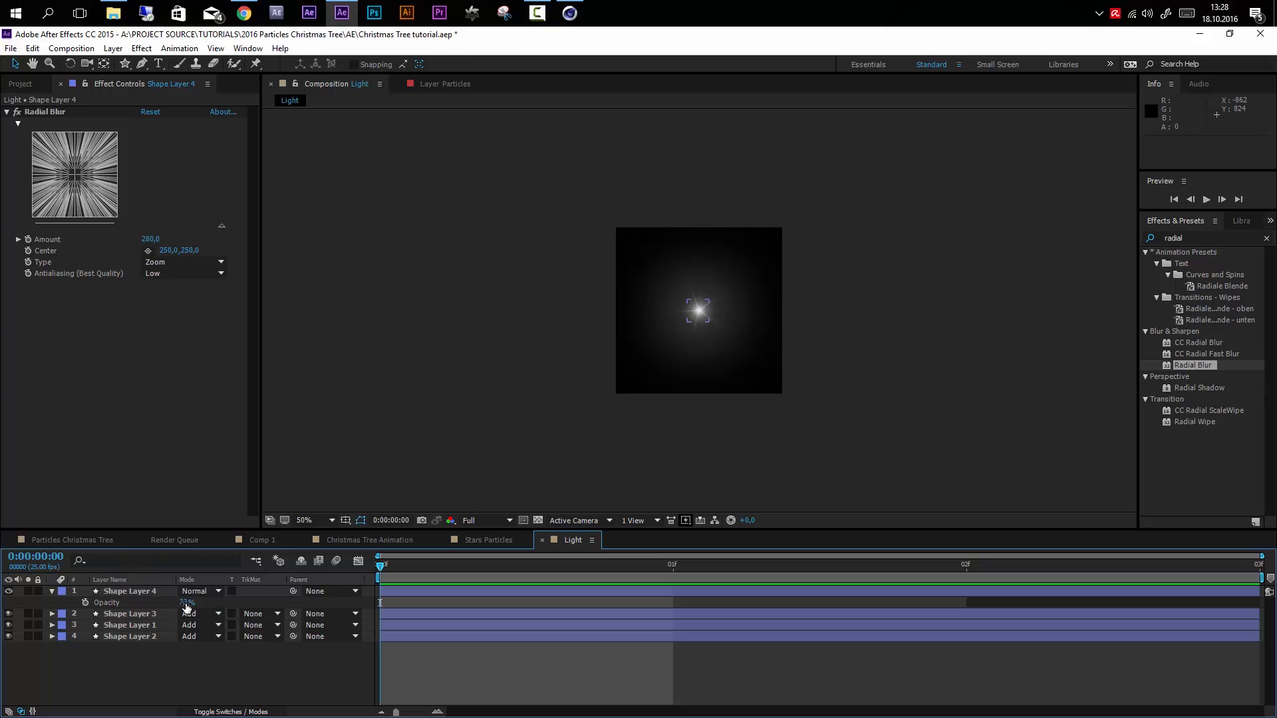
drag(186, 602, 169, 603)
click(709, 453)
- Apply Fast Blur to Shape Layer 4 with a Blurriness of 2
click(1189, 237)
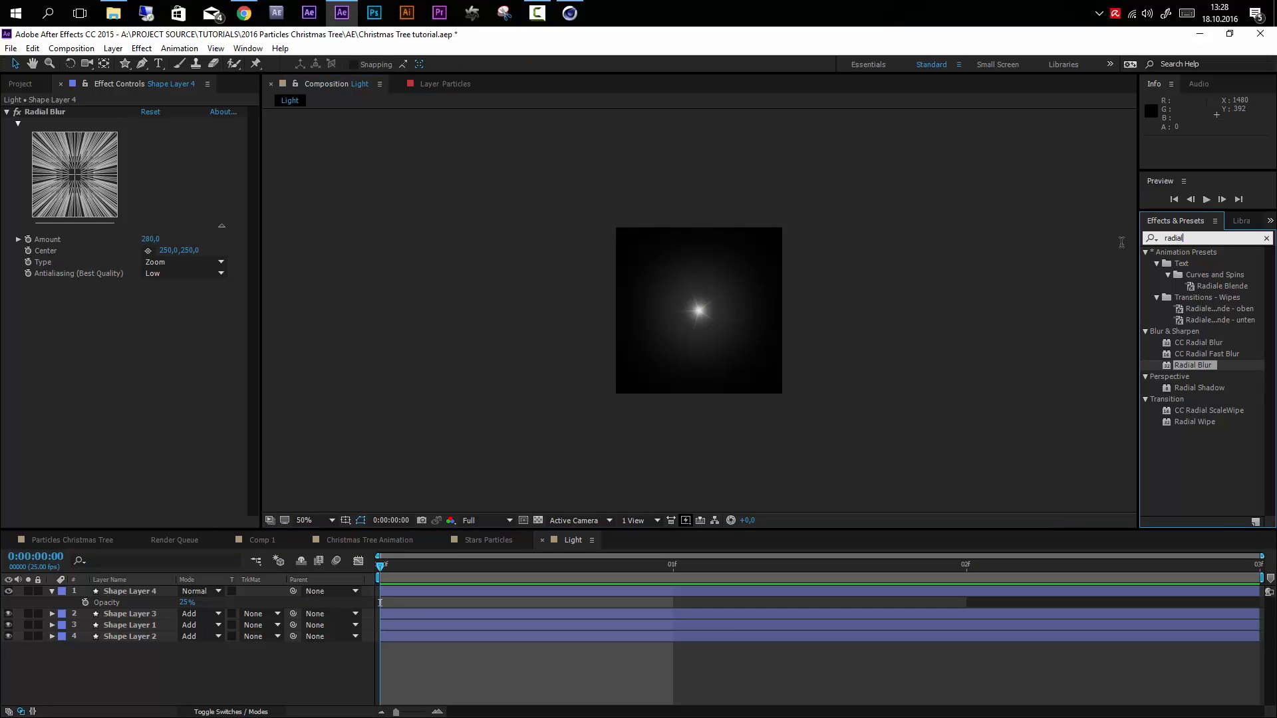
text(fast)
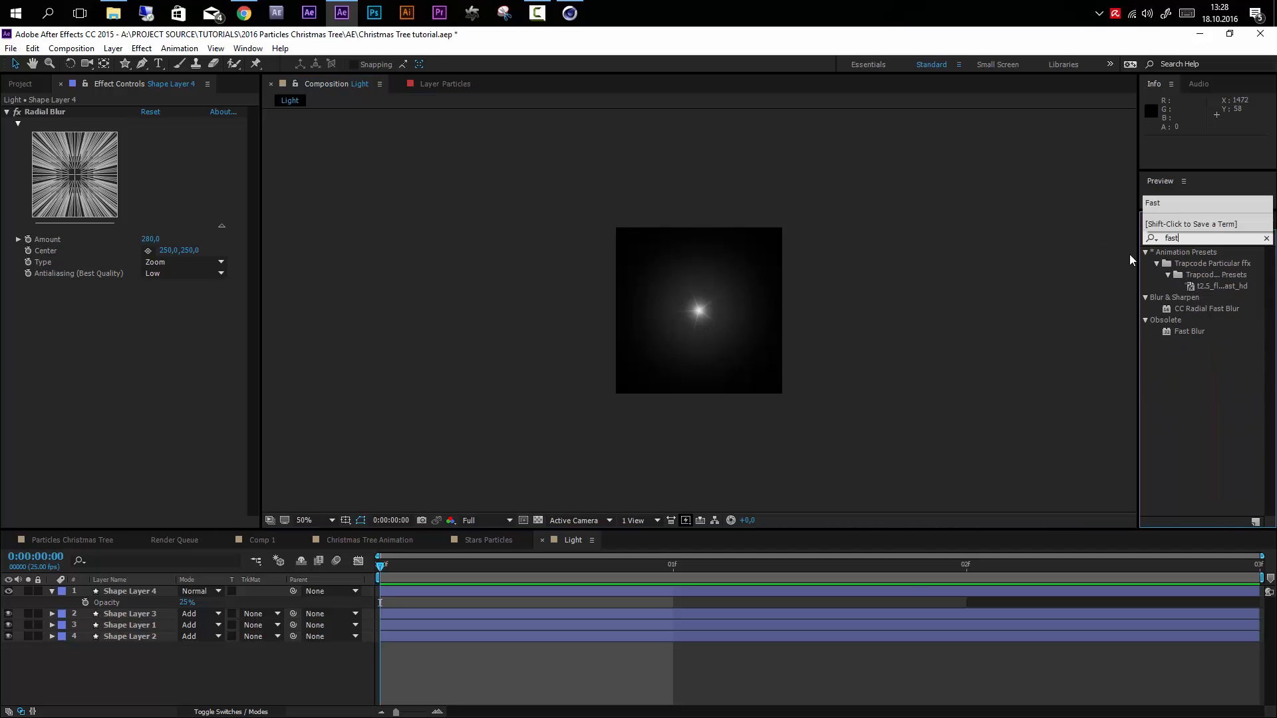
drag(1195, 334, 118, 596)
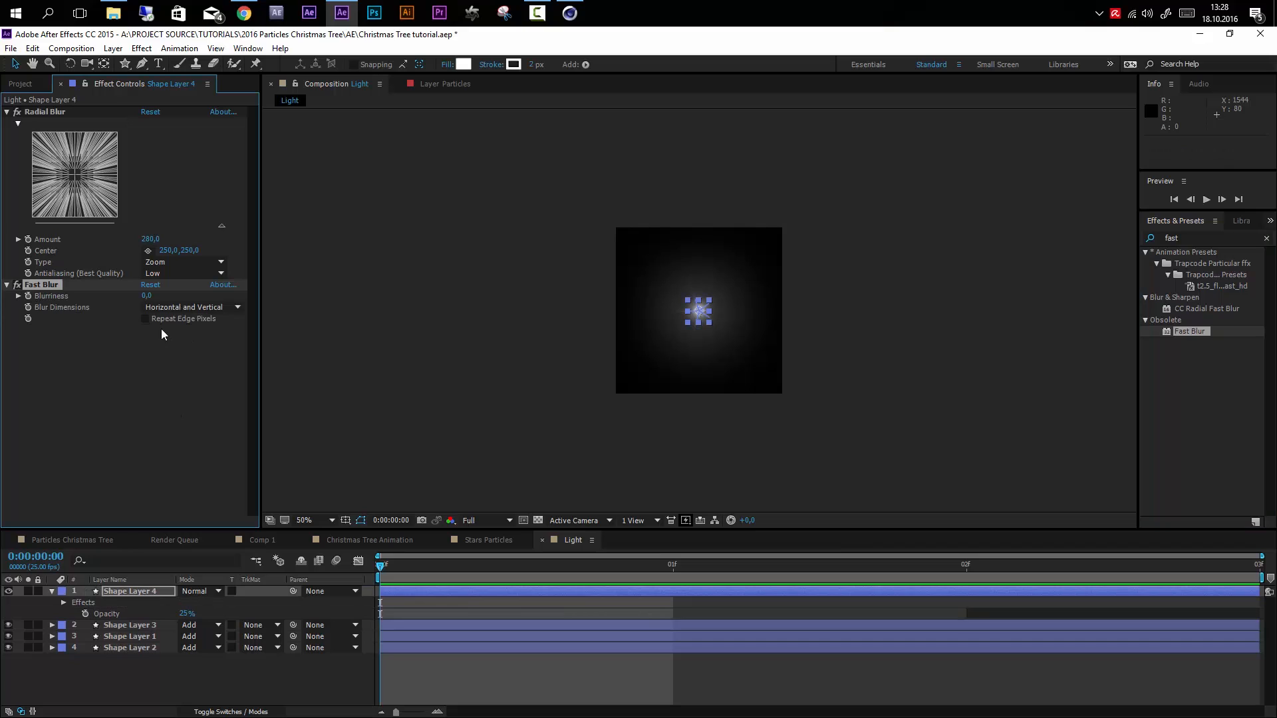
click(151, 386)
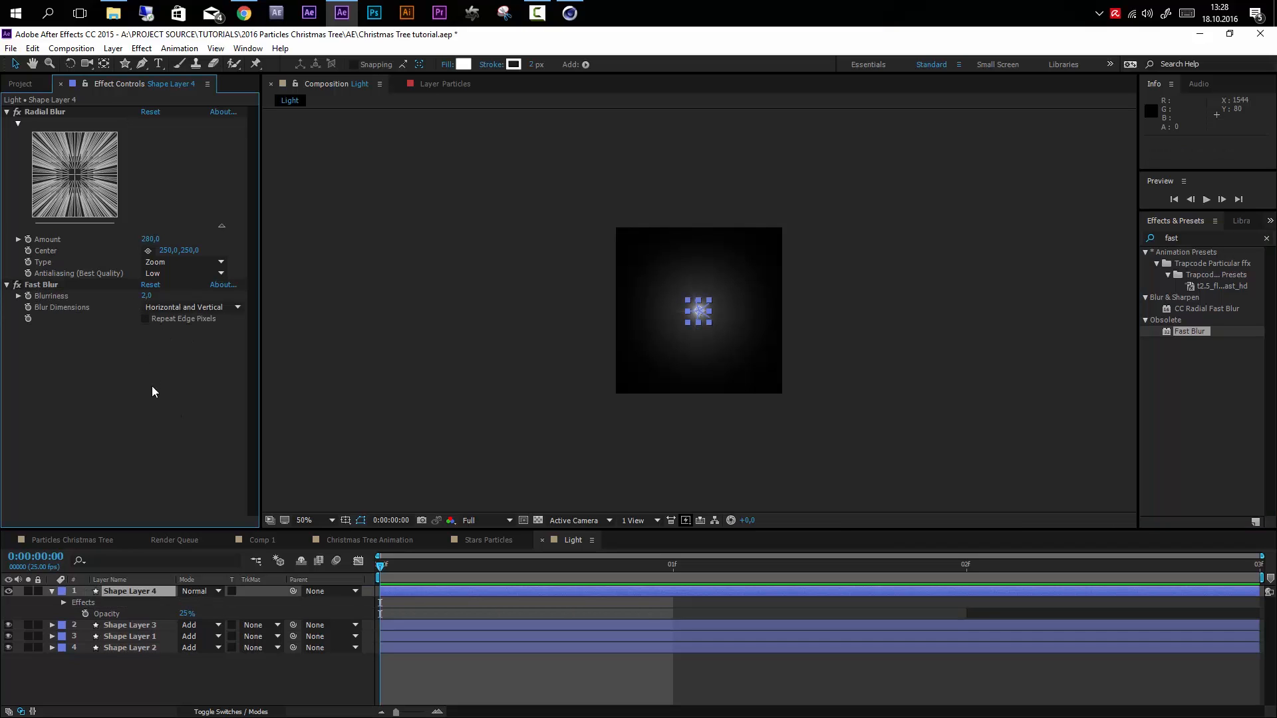
click(209, 662)
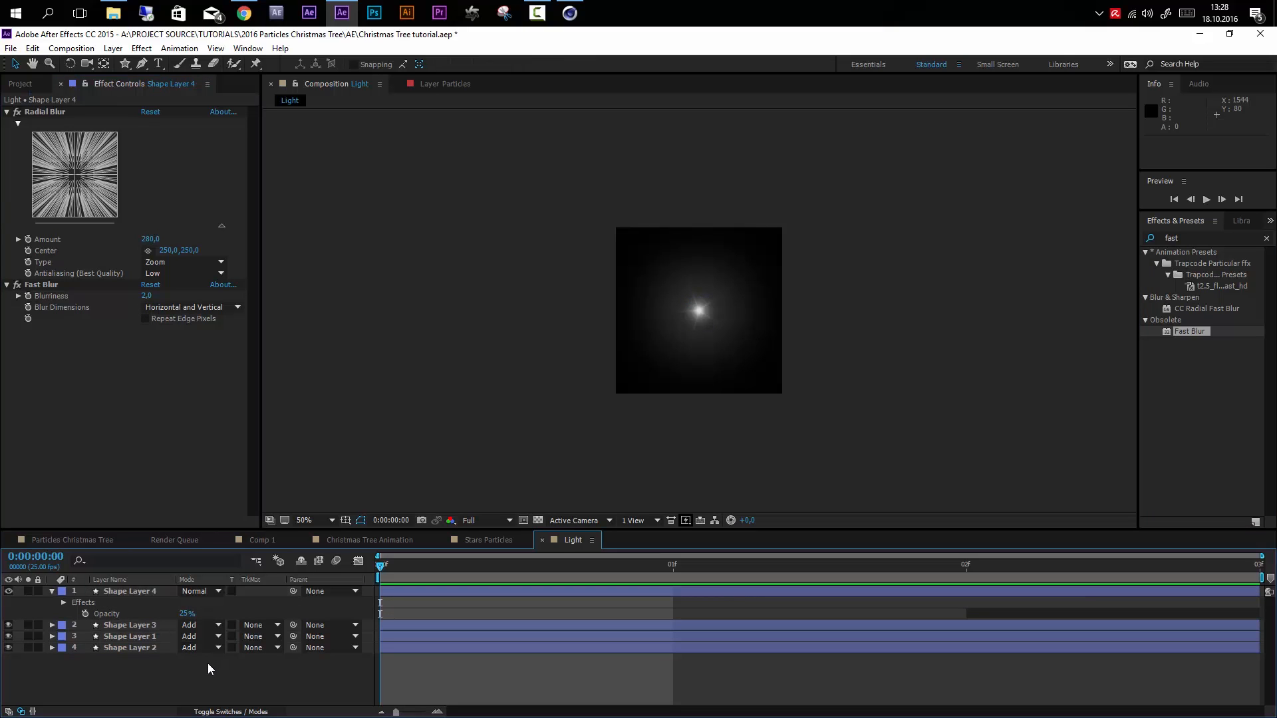
- Duplicate Shape Layer 4 and rotate the copy to 23°
click(153, 596)
key(ctrl+d)
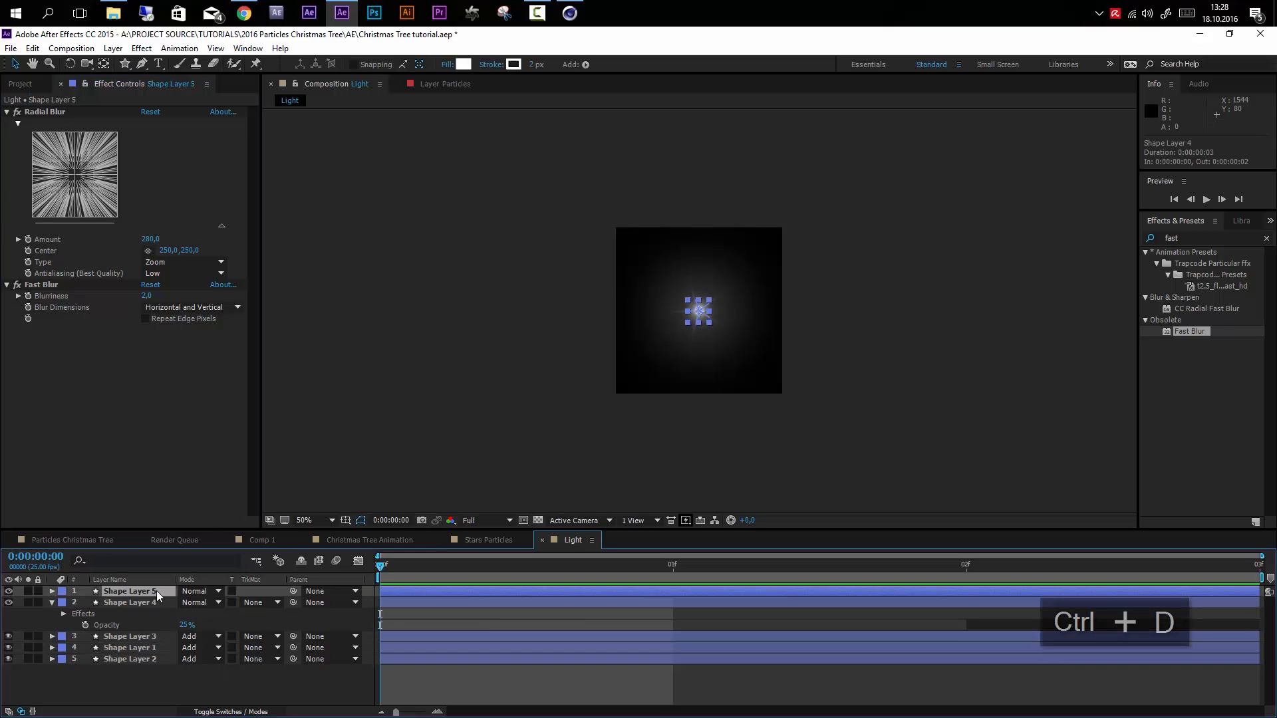
key(r)
drag(203, 604, 217, 602)
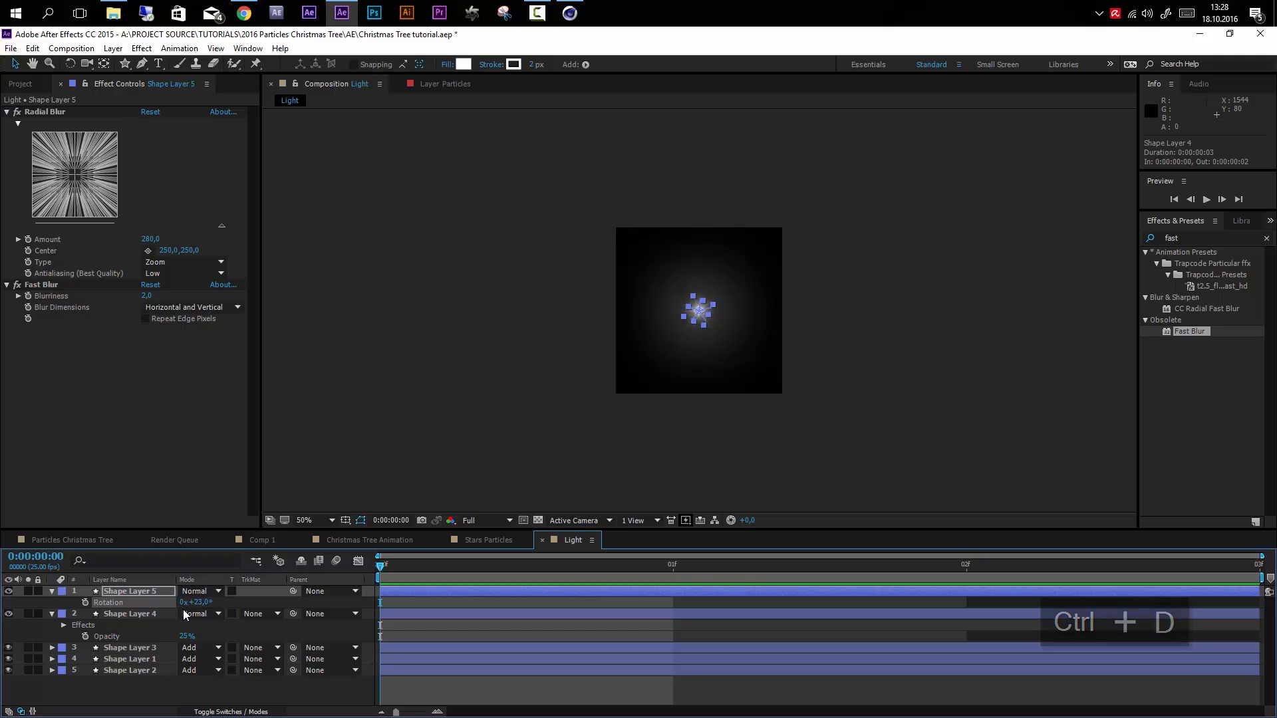
- Scale Shape Layer 5 down to about 36% and set its opacity to 78%
key(s)
drag(217, 604, 212, 602)
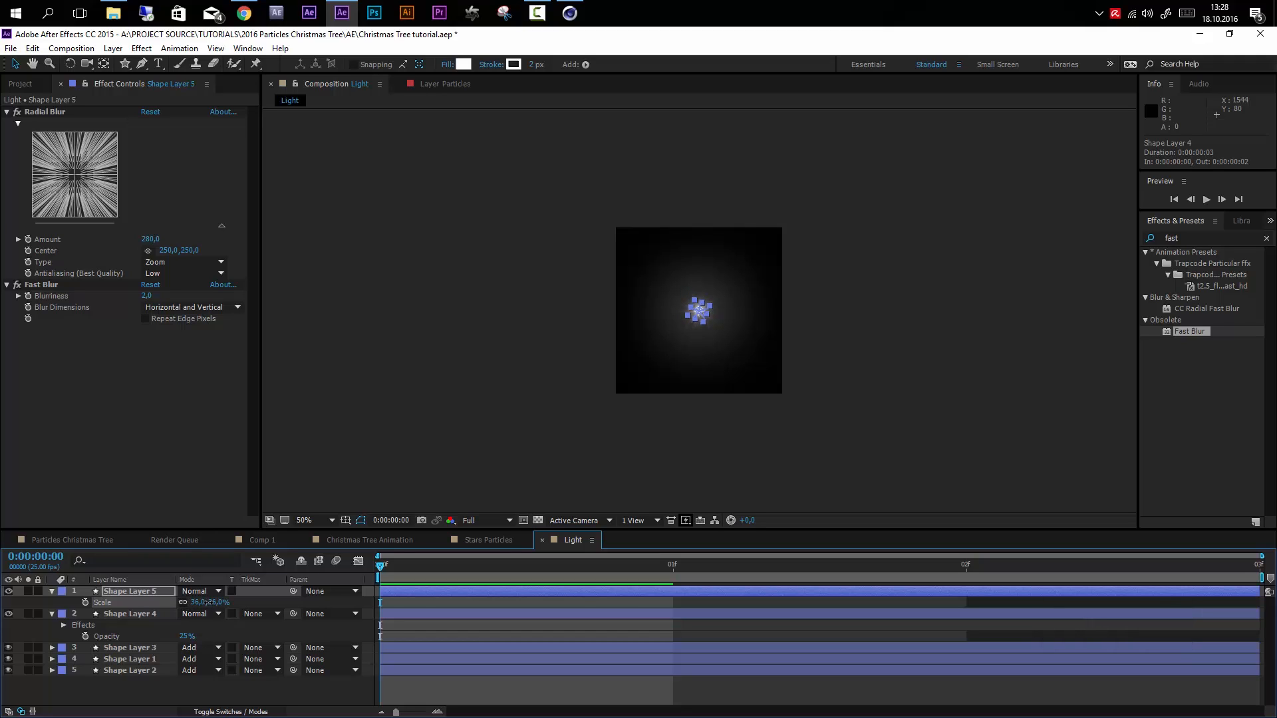
key(t)
drag(189, 604, 203, 603)
- Set the Fast Blur Blurriness on Shape Layer 5 to 5
click(151, 296)
text(5)
key(Return)
click(404, 435)
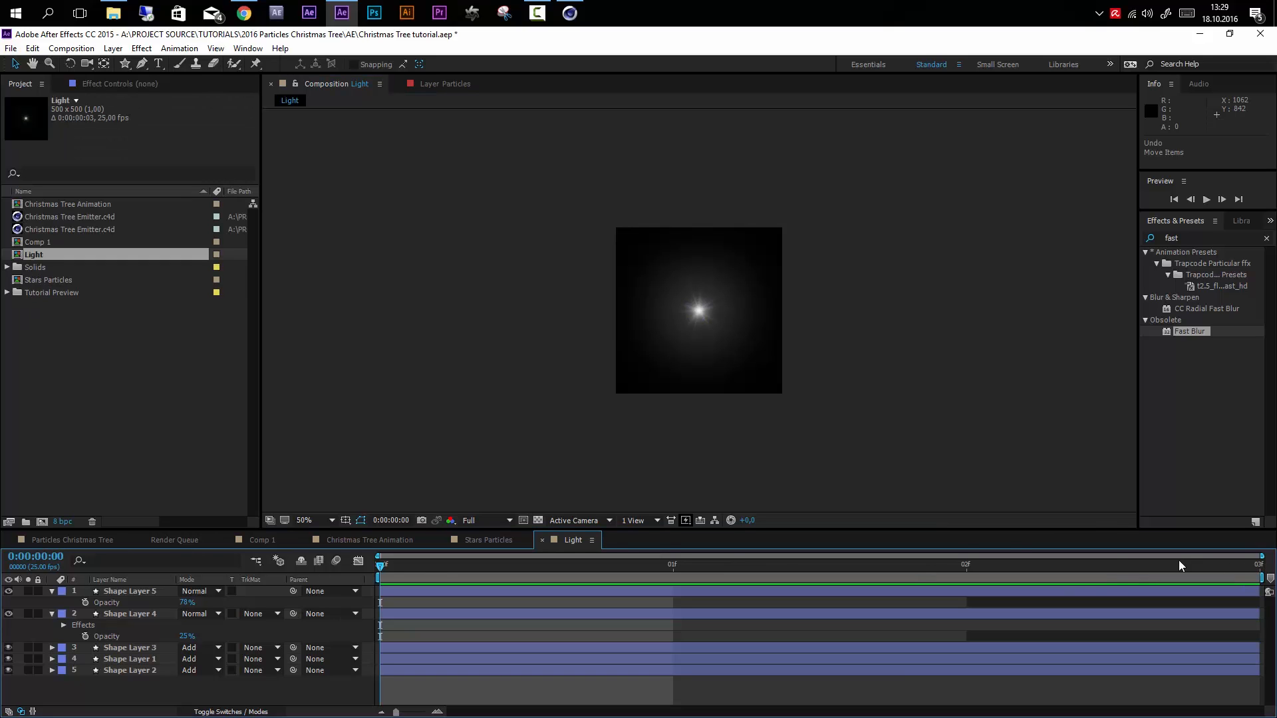
- Set the Light composition's duration to 10 seconds
click(72, 49)
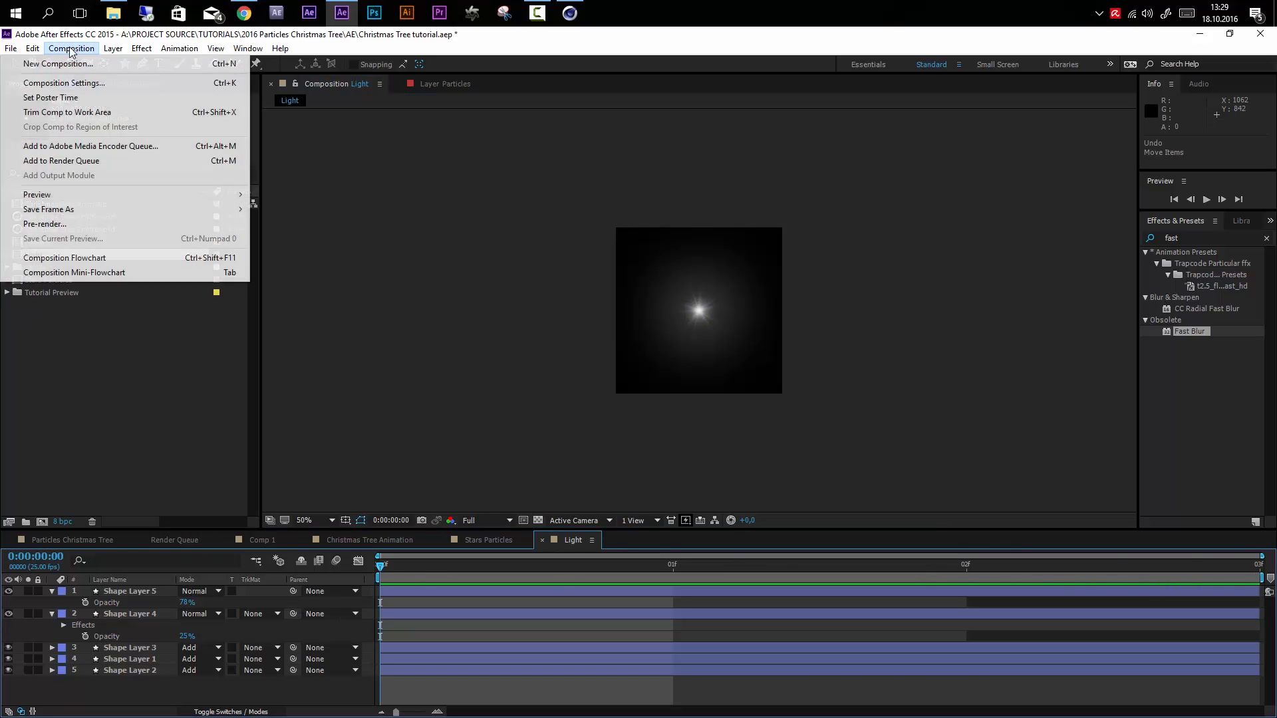
click(76, 83)
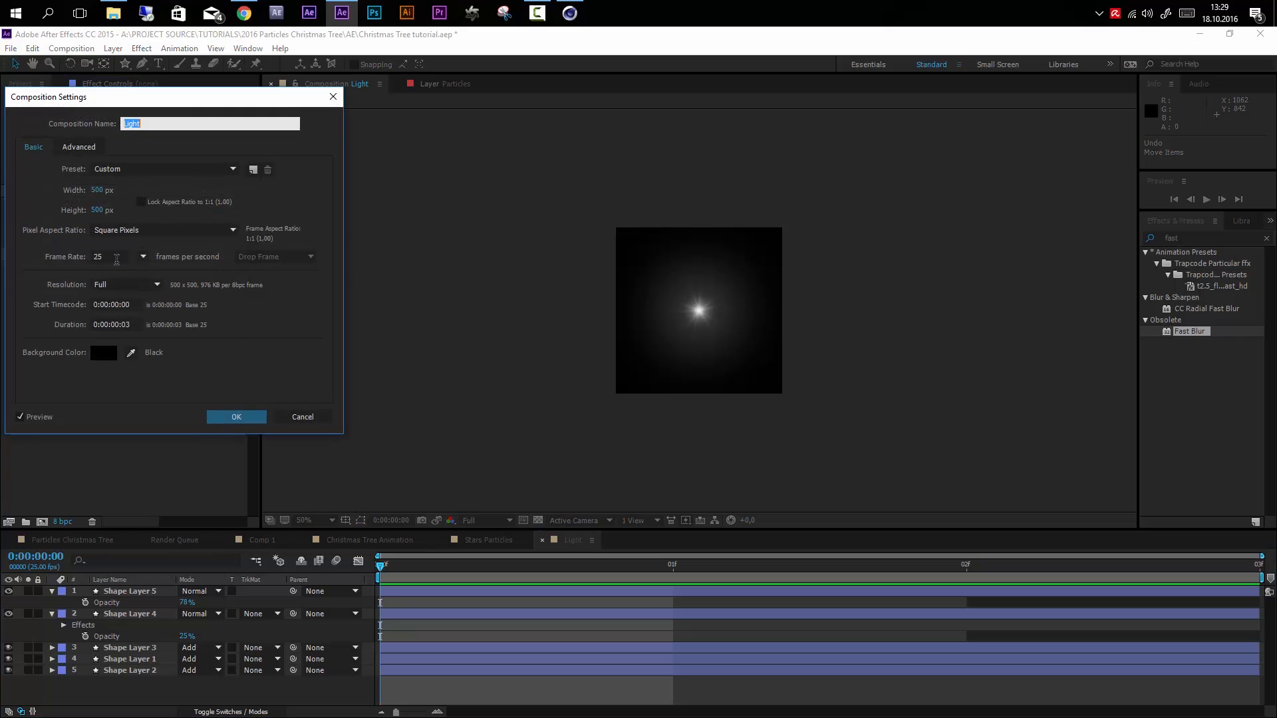
click(130, 325)
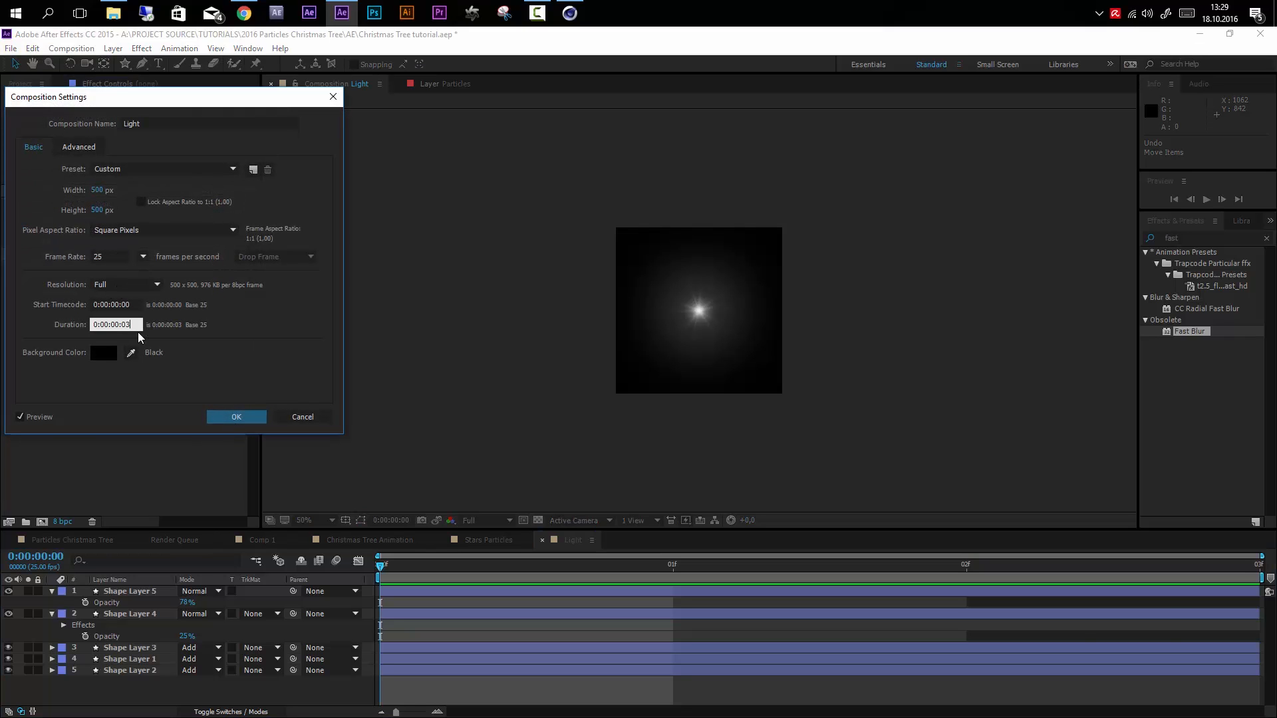
key(BackSpace)
key(Left)
key(Left)
key(Left)
key(BackSpace)
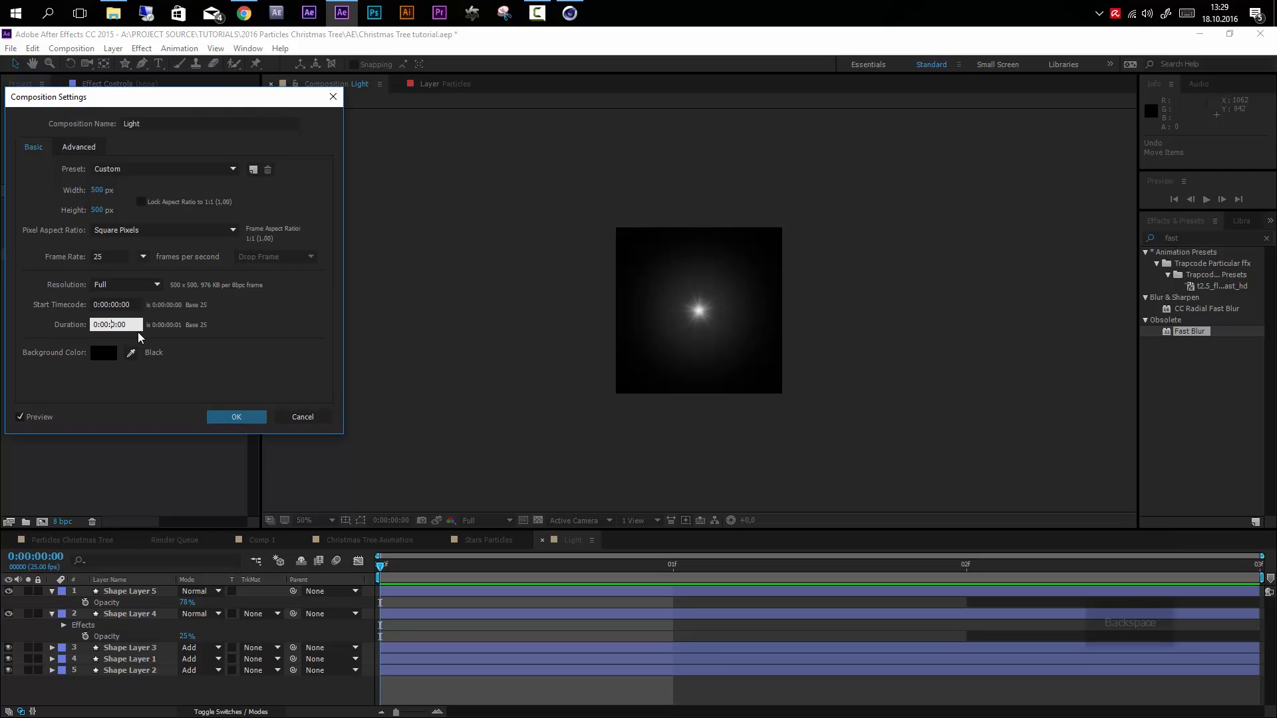
text(1)
click(236, 417)
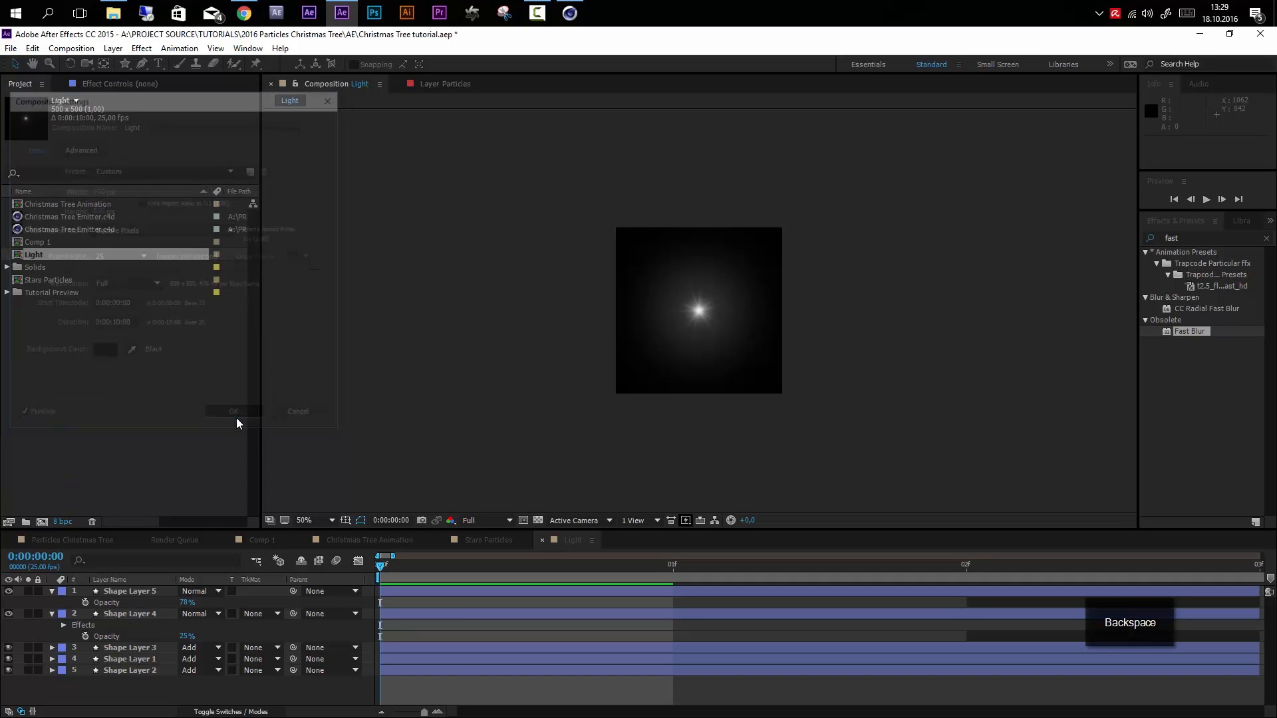
- Extend all five shape layers to the end of the Light composition
drag(423, 712, 422, 713)
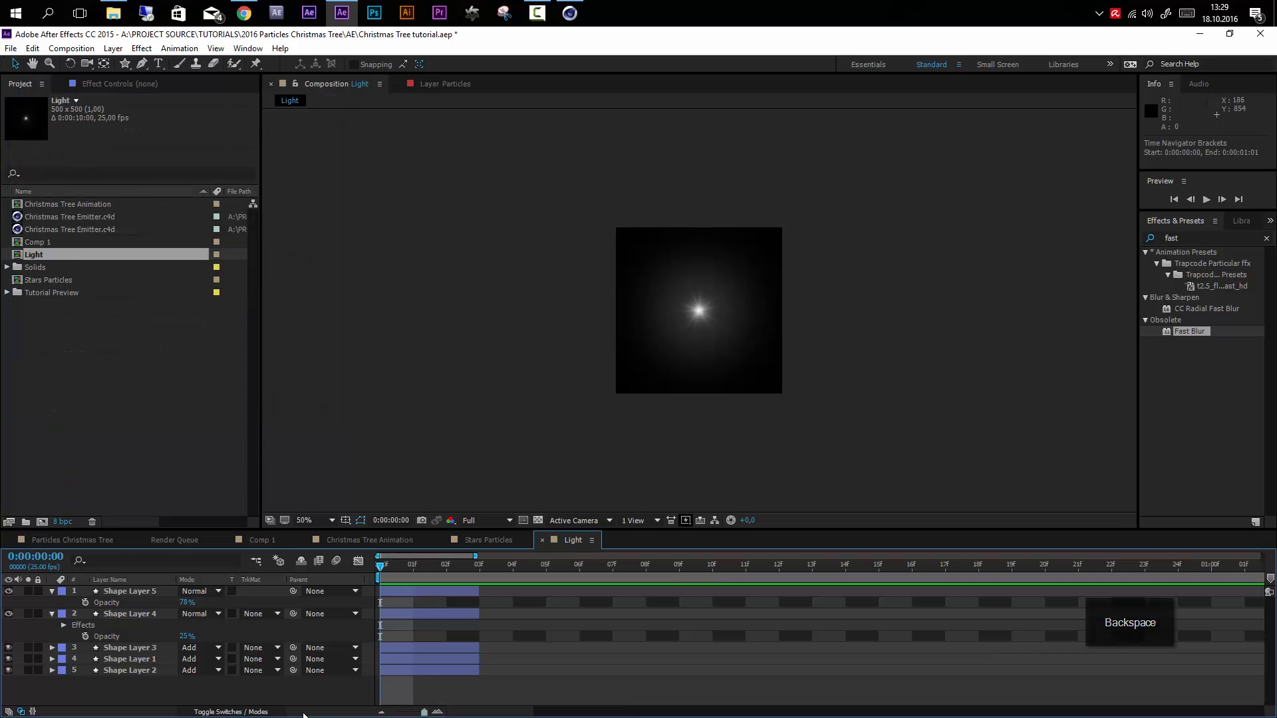
click(76, 591)
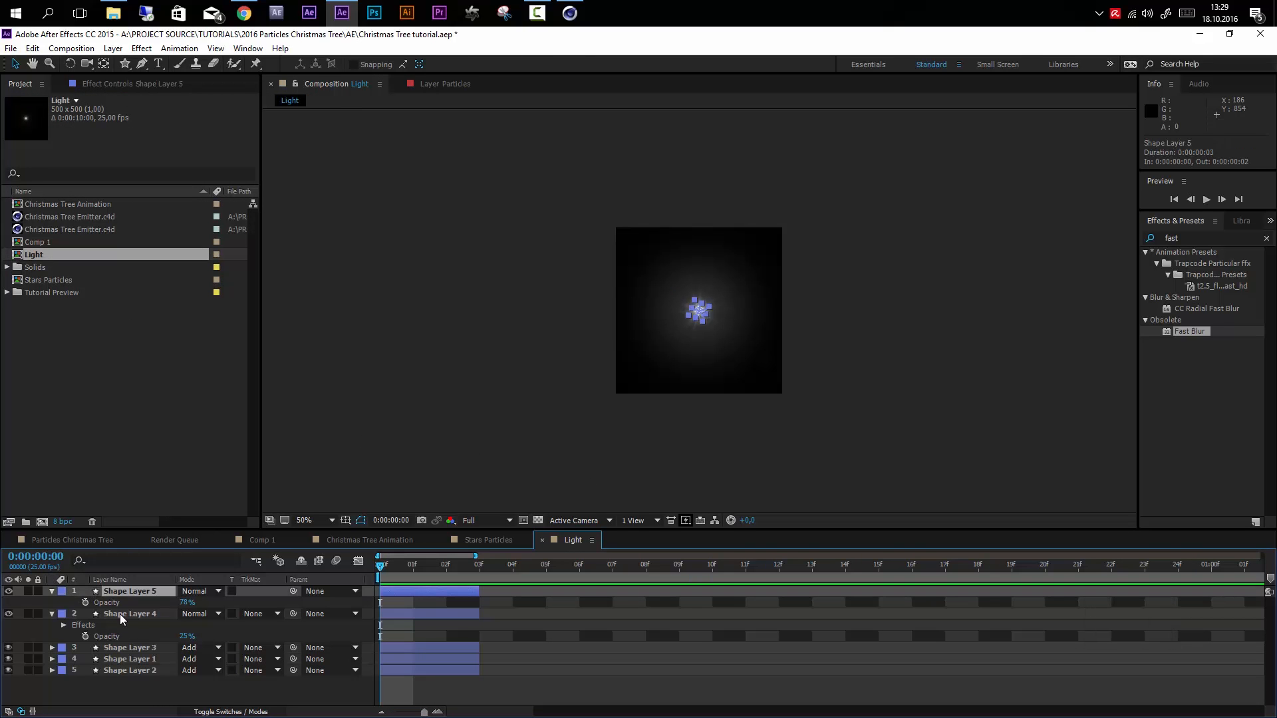
shift+click(142, 670)
drag(477, 671, 1246, 643)
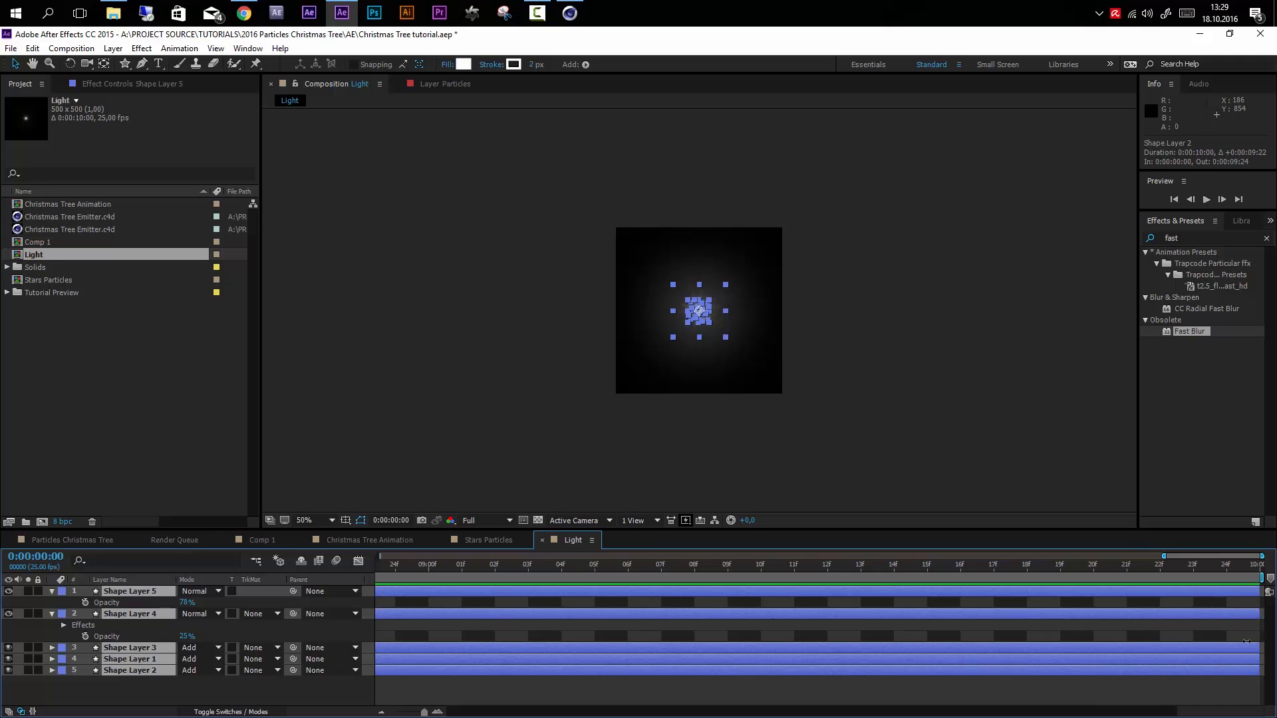
- Add the Light composition above the Particles layer in Christmas Tree Animation and make it a 3D layer
click(373, 540)
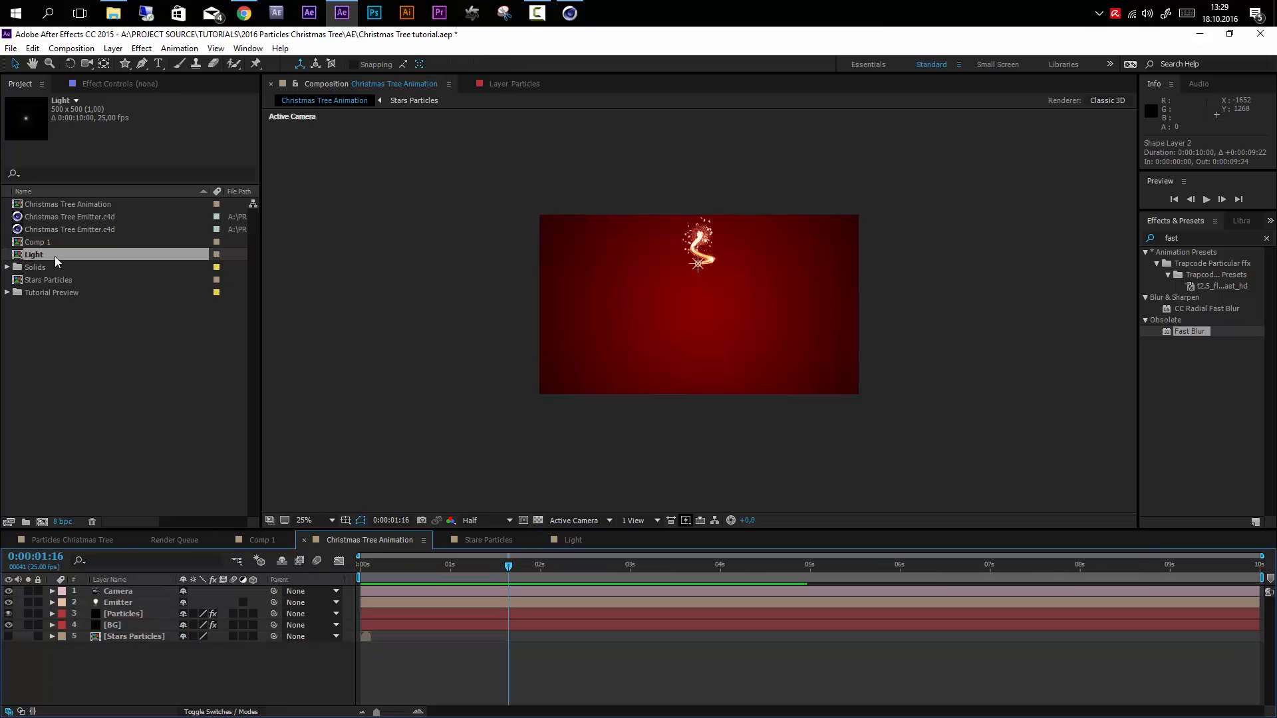
drag(29, 257, 141, 613)
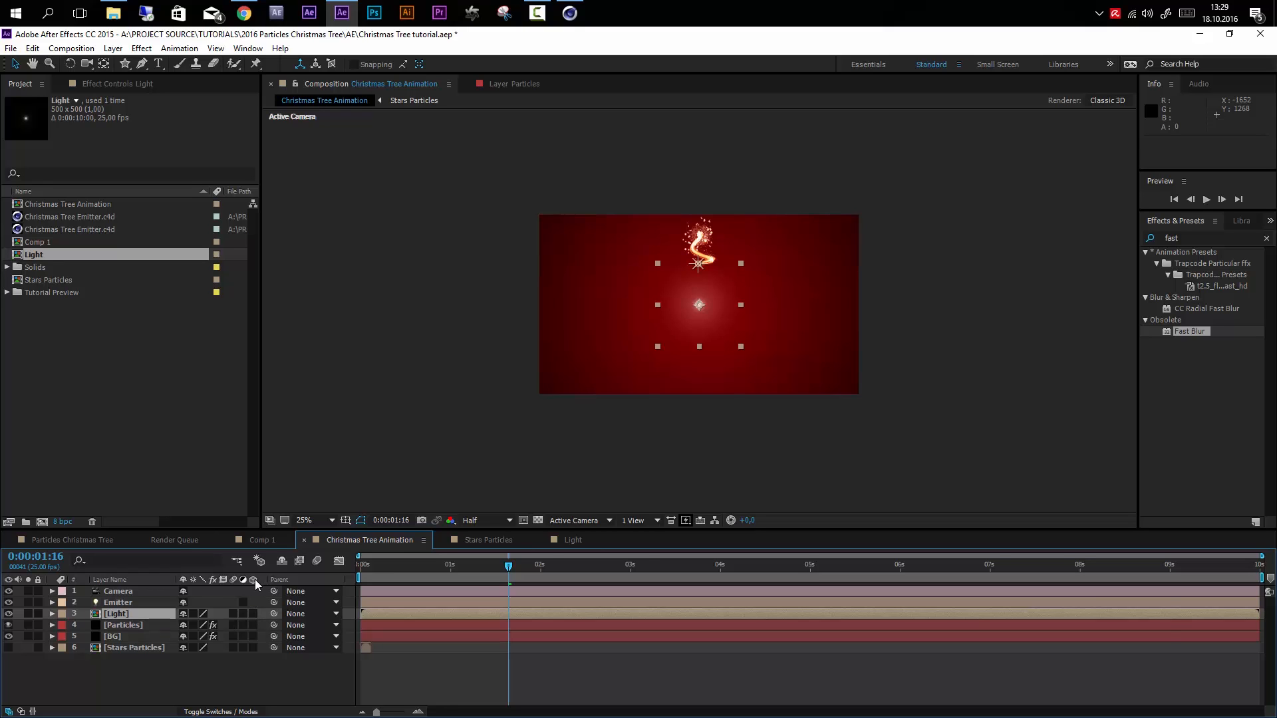
key(F4)
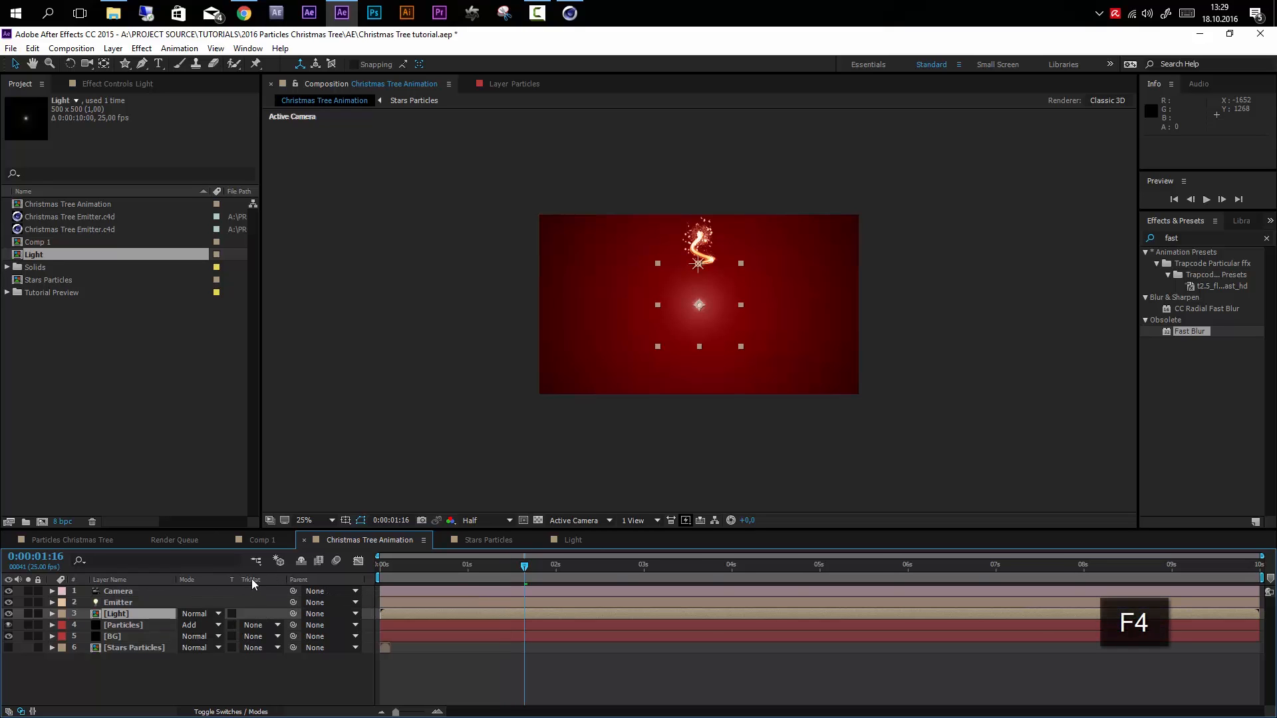
key(F4)
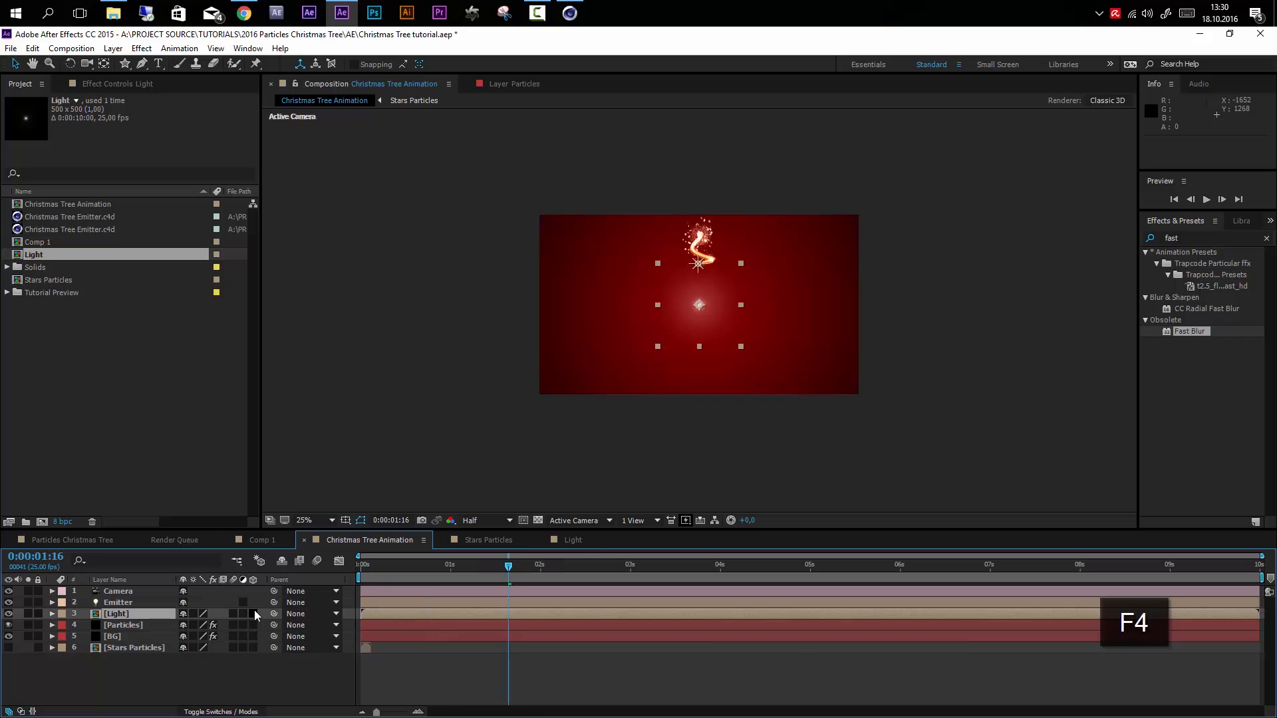
click(254, 613)
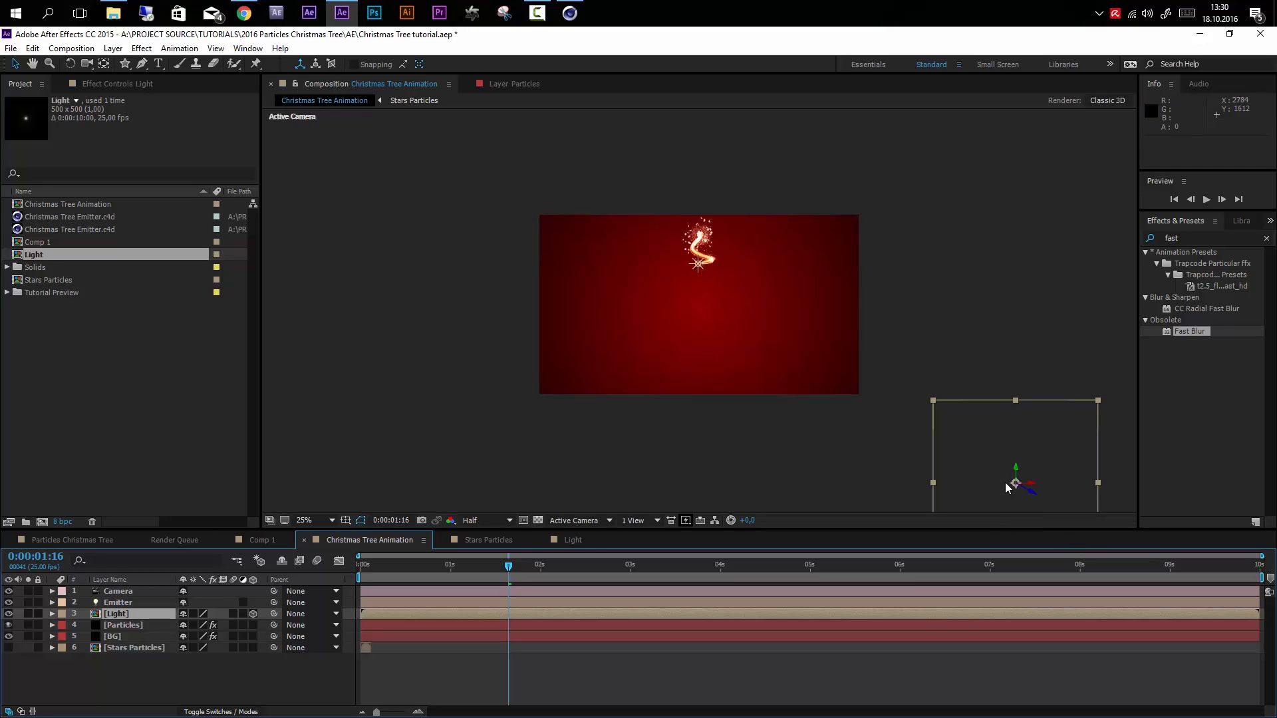
- Move the Light layer near the centre of the frame and parent it to the Emitter layer
drag(1018, 474, 706, 296)
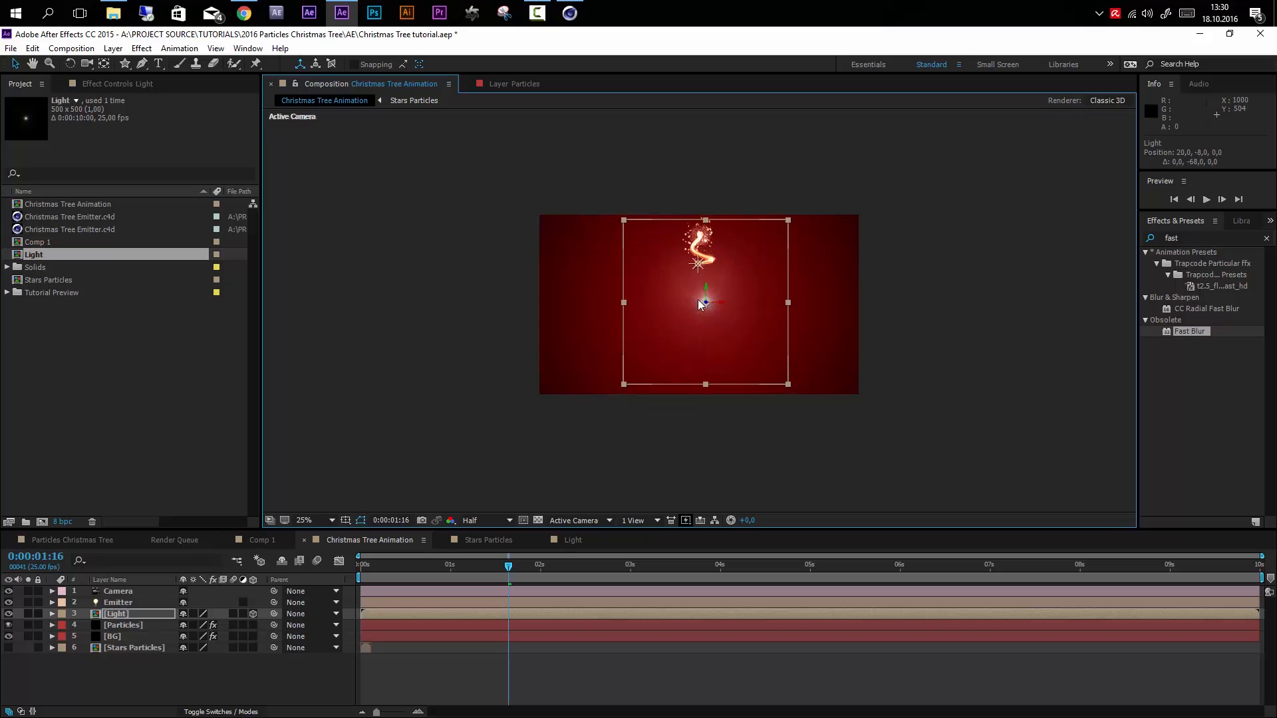
click(274, 616)
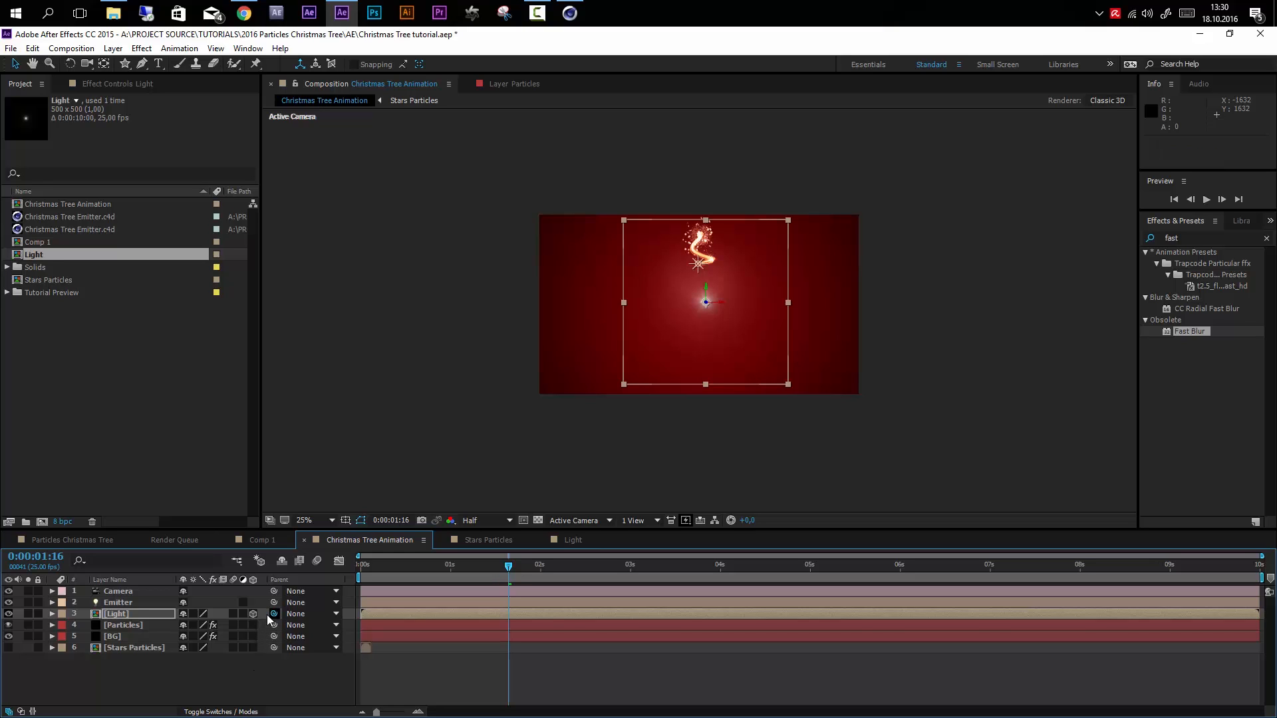
drag(273, 614, 120, 602)
- Set the Light layer's Position to 0, 0, 0 so it sits on the Emitter
click(125, 617)
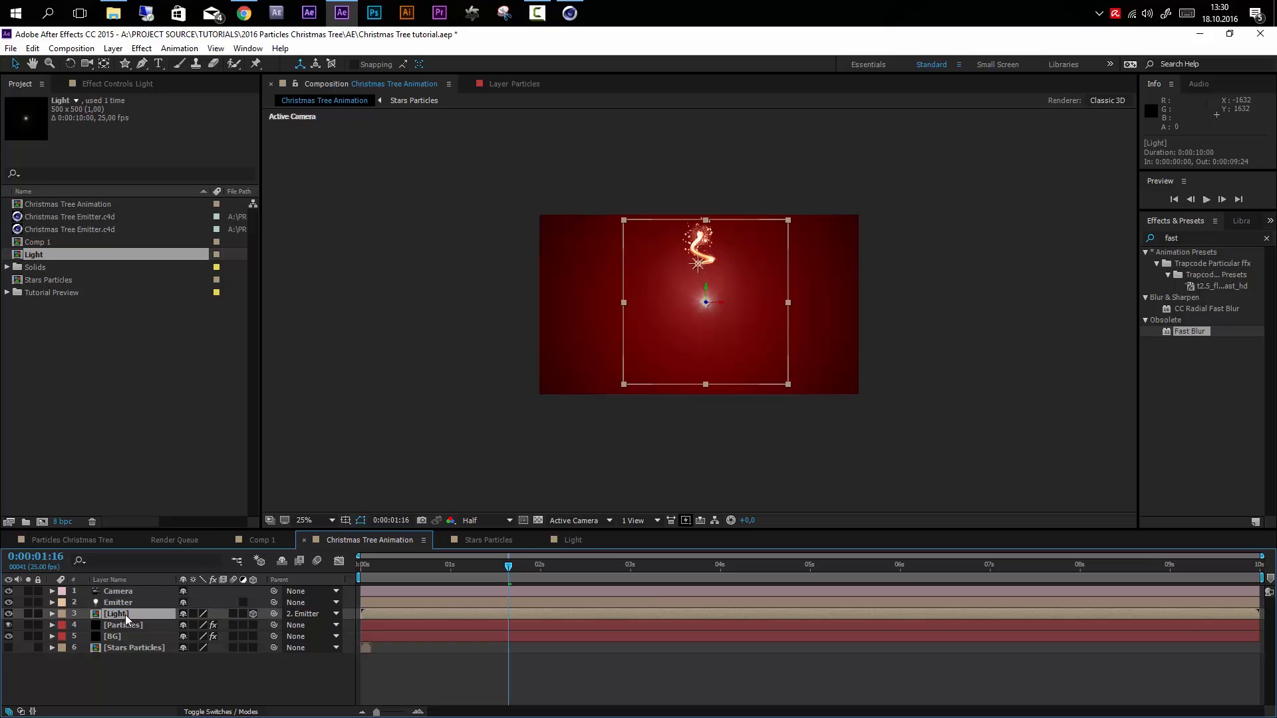
key(p)
click(187, 625)
text(0)
click(178, 680)
click(203, 625)
text(0)
key(Return)
click(212, 625)
text(0)
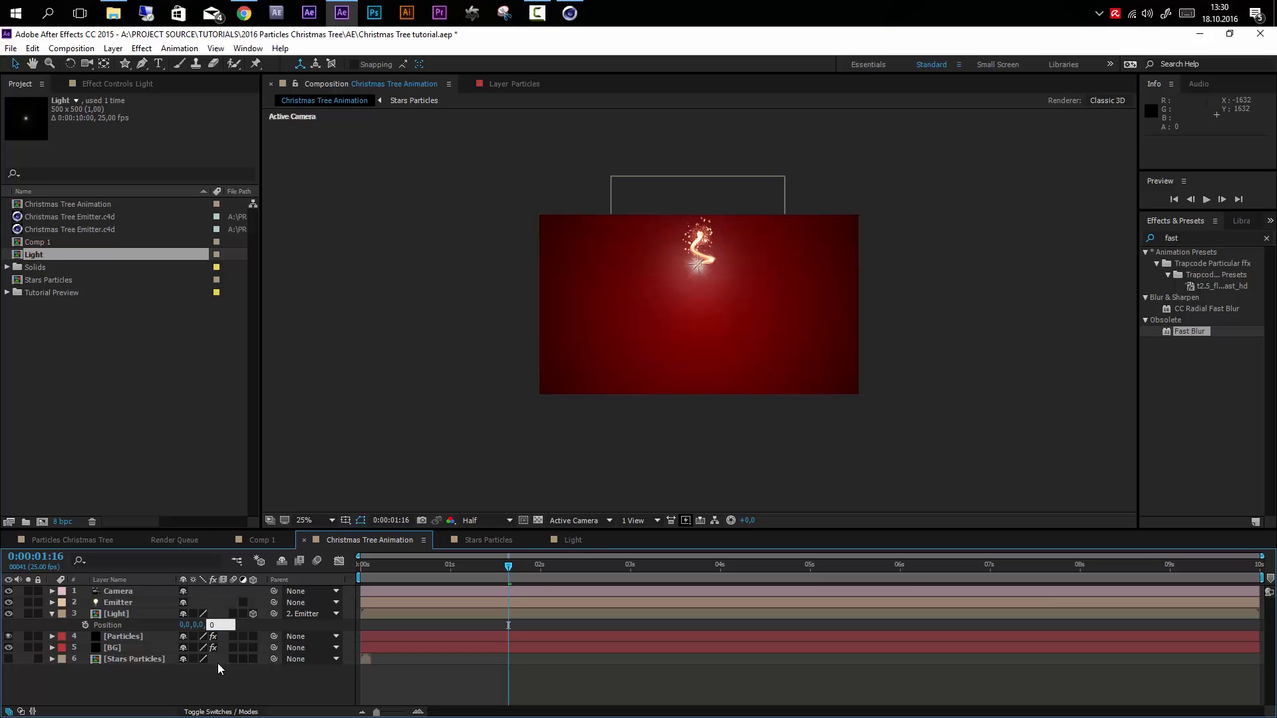
key(Return)
- Turn off Accepts Lights in the Light layer's Material Options
click(138, 617)
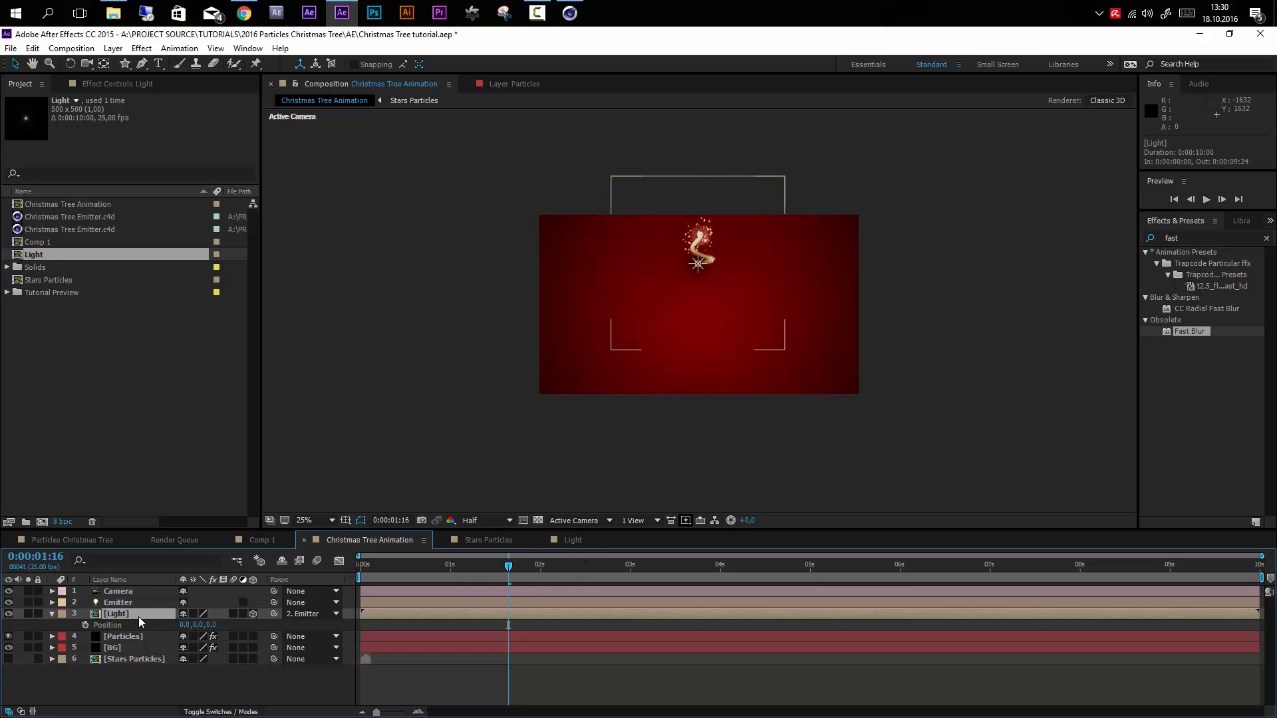
key(a)
key(a)
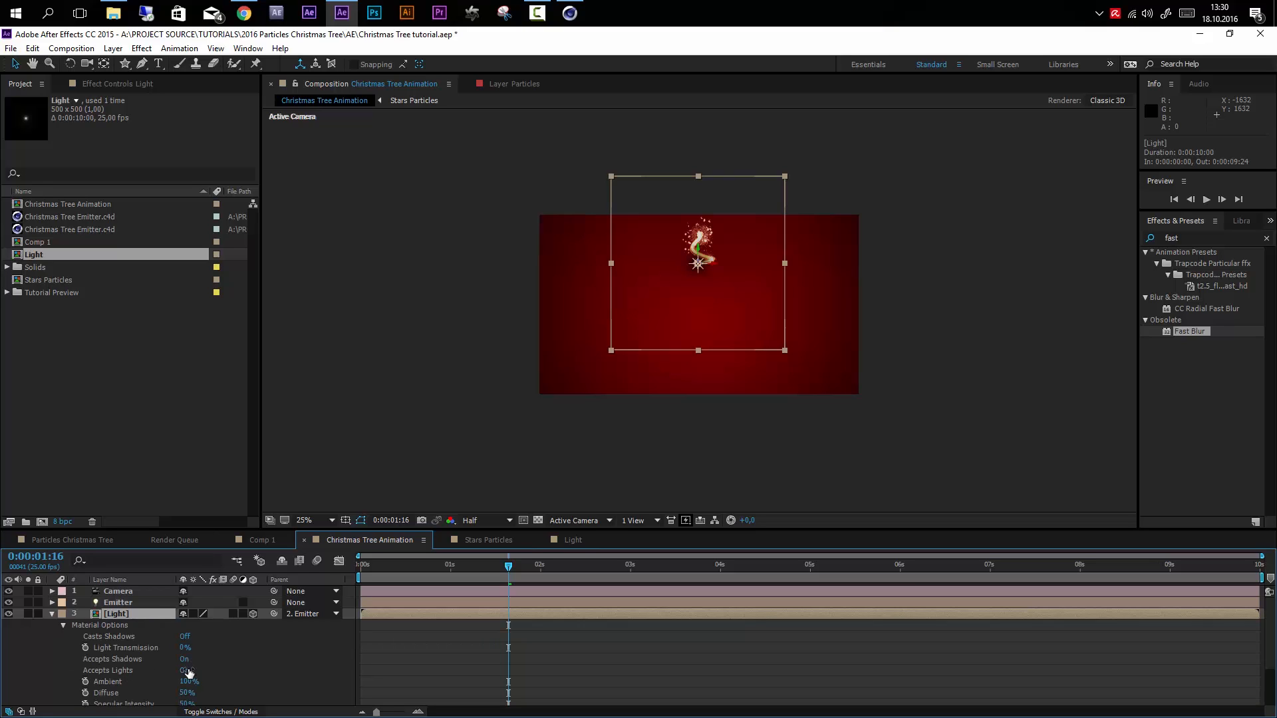
click(184, 671)
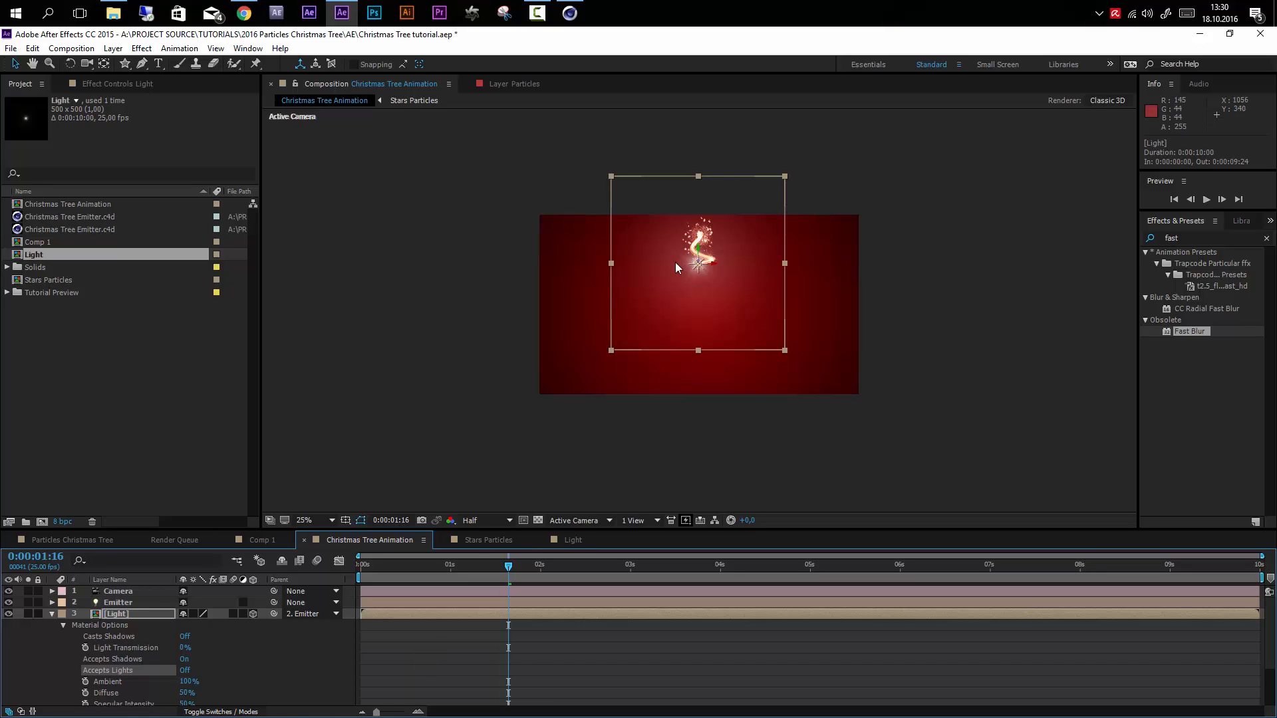
click(53, 614)
- Scale the Light layer to 73% and set its blending mode to Add
key(period)
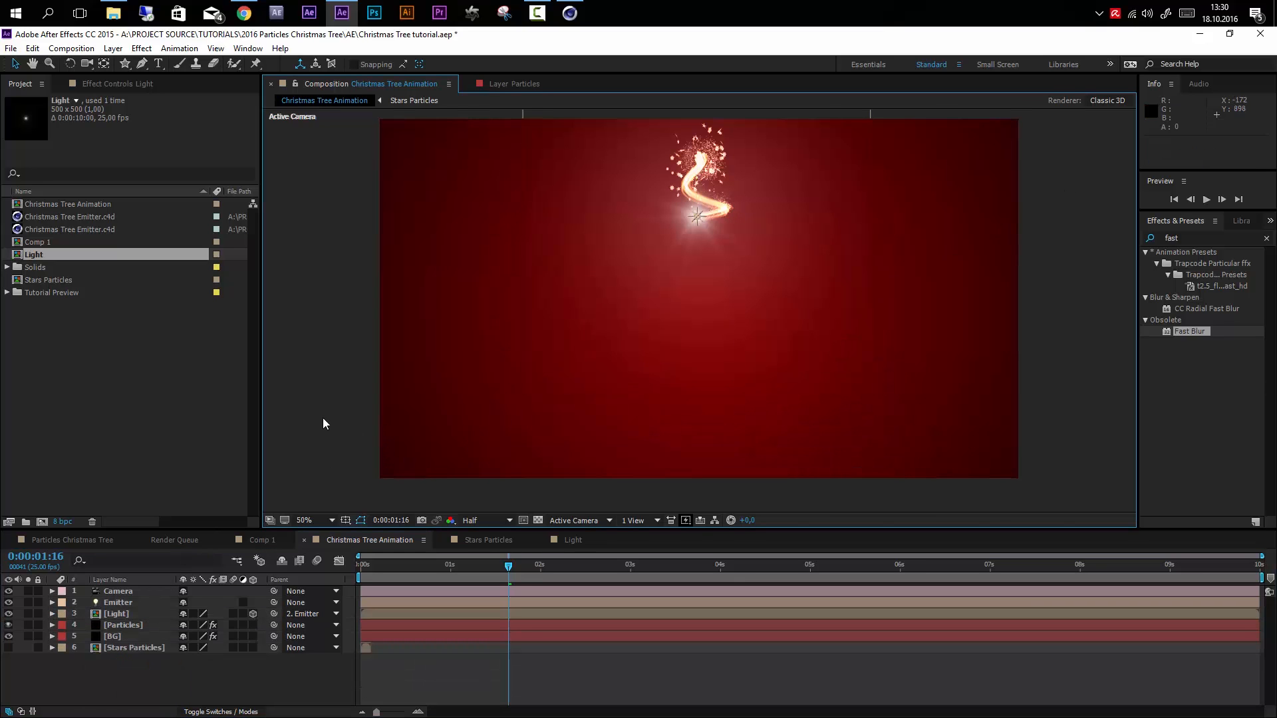
click(115, 613)
key(s)
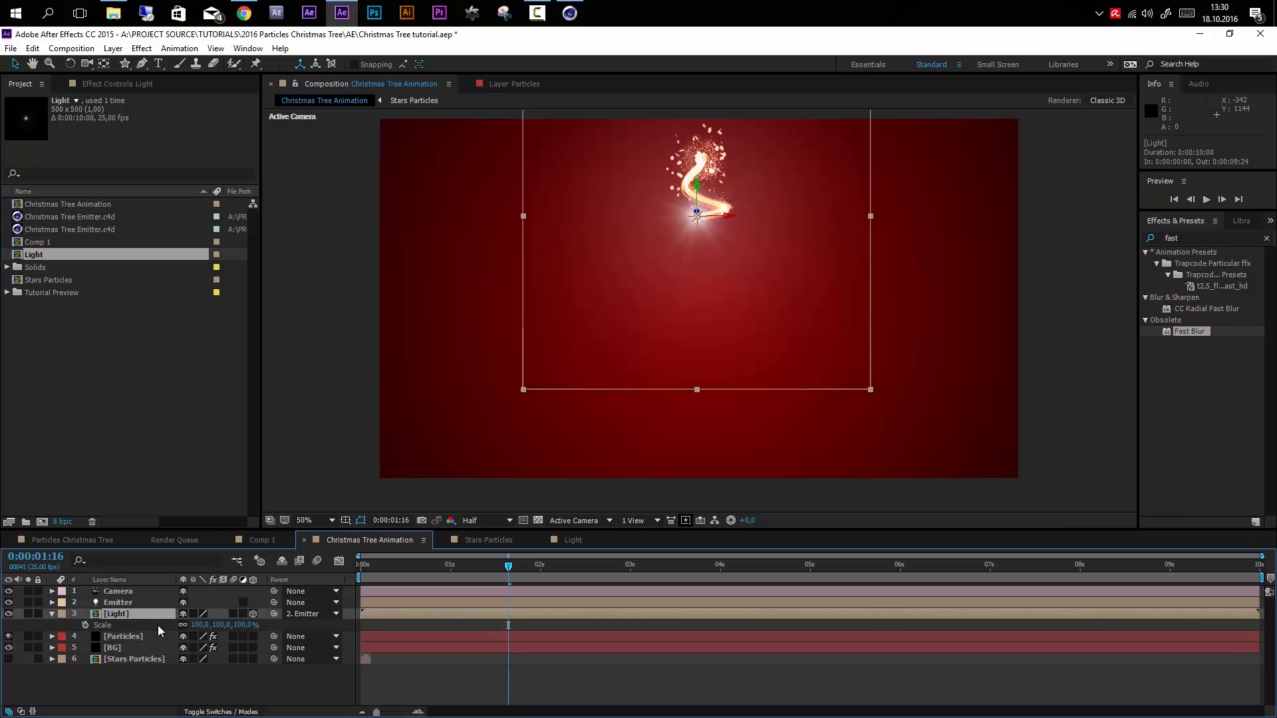
drag(194, 625, 168, 625)
key(F4)
click(200, 614)
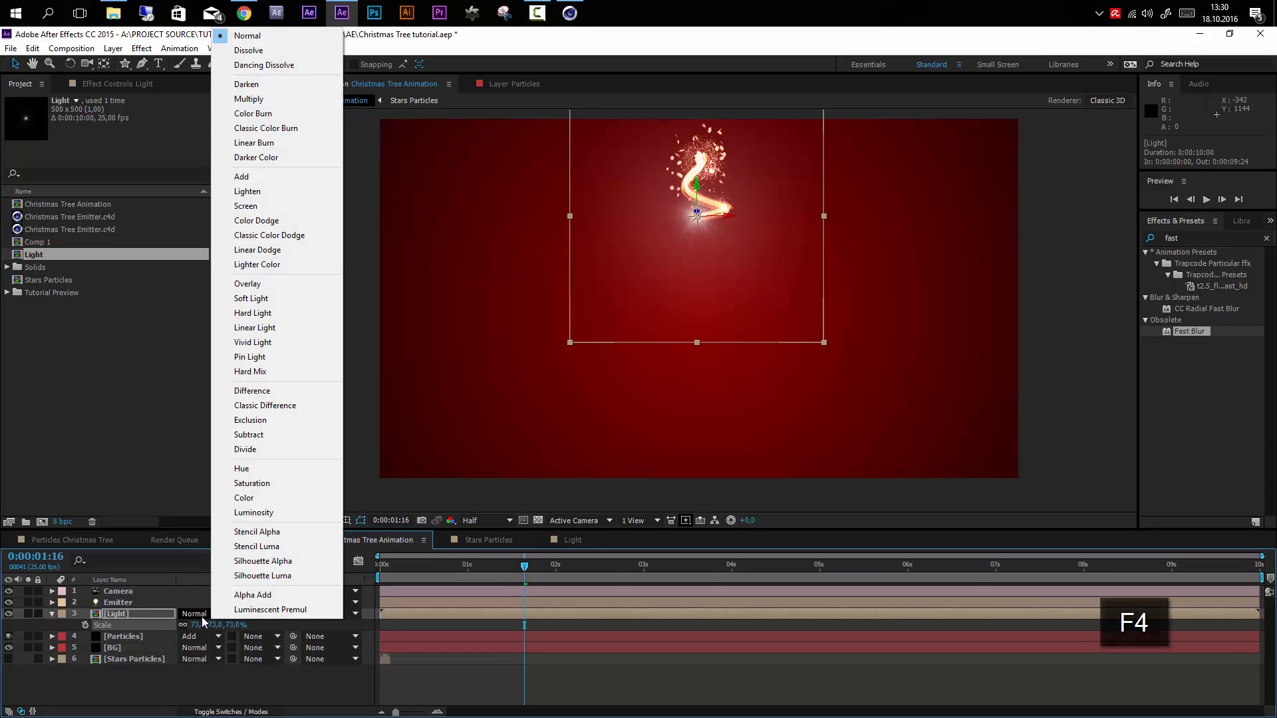
click(265, 176)
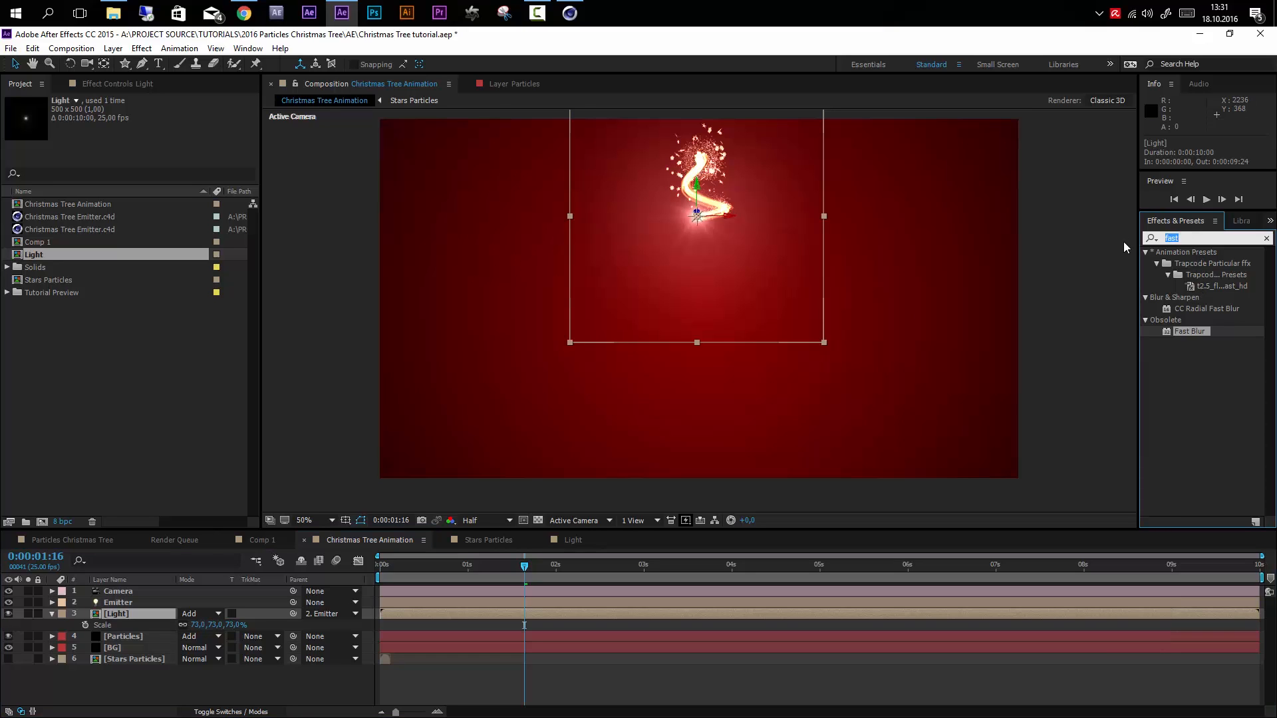
- Apply Tint to the Light layer and map white to a light orange, about FFDDAC
text(tint)
drag(1170, 262, 102, 616)
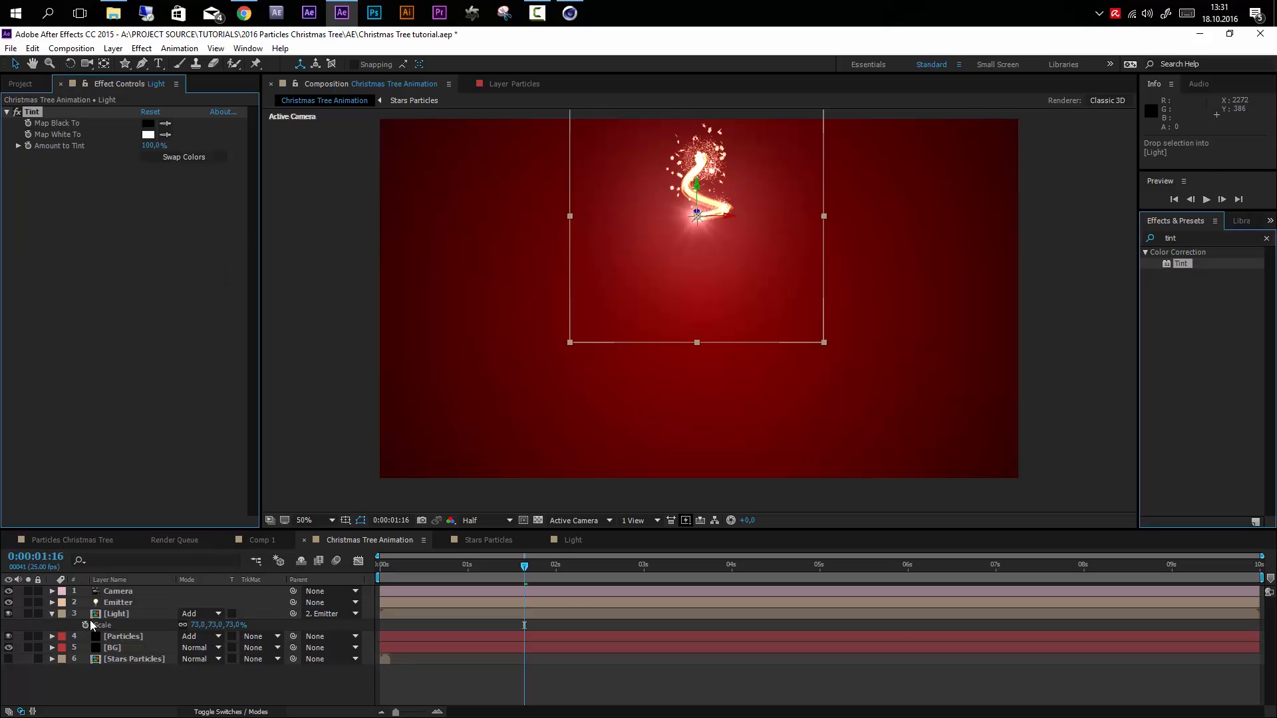
click(148, 134)
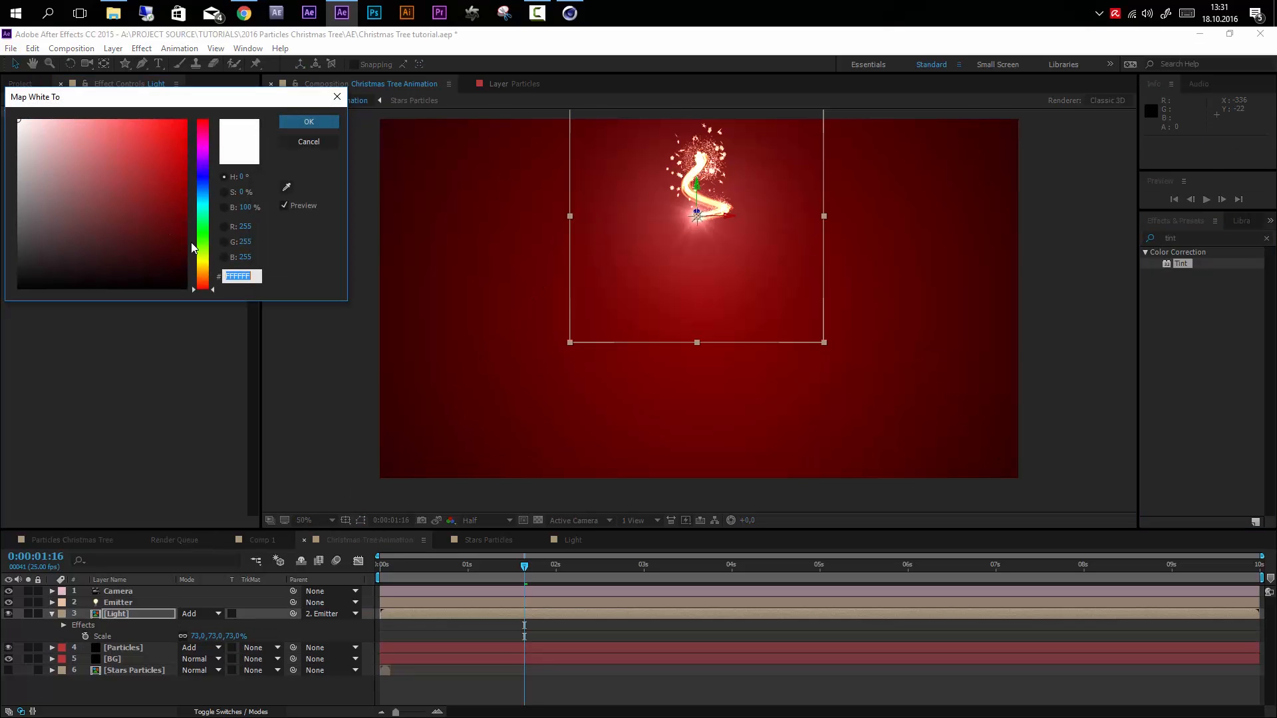
click(207, 275)
drag(206, 275, 206, 273)
drag(51, 121, 75, 116)
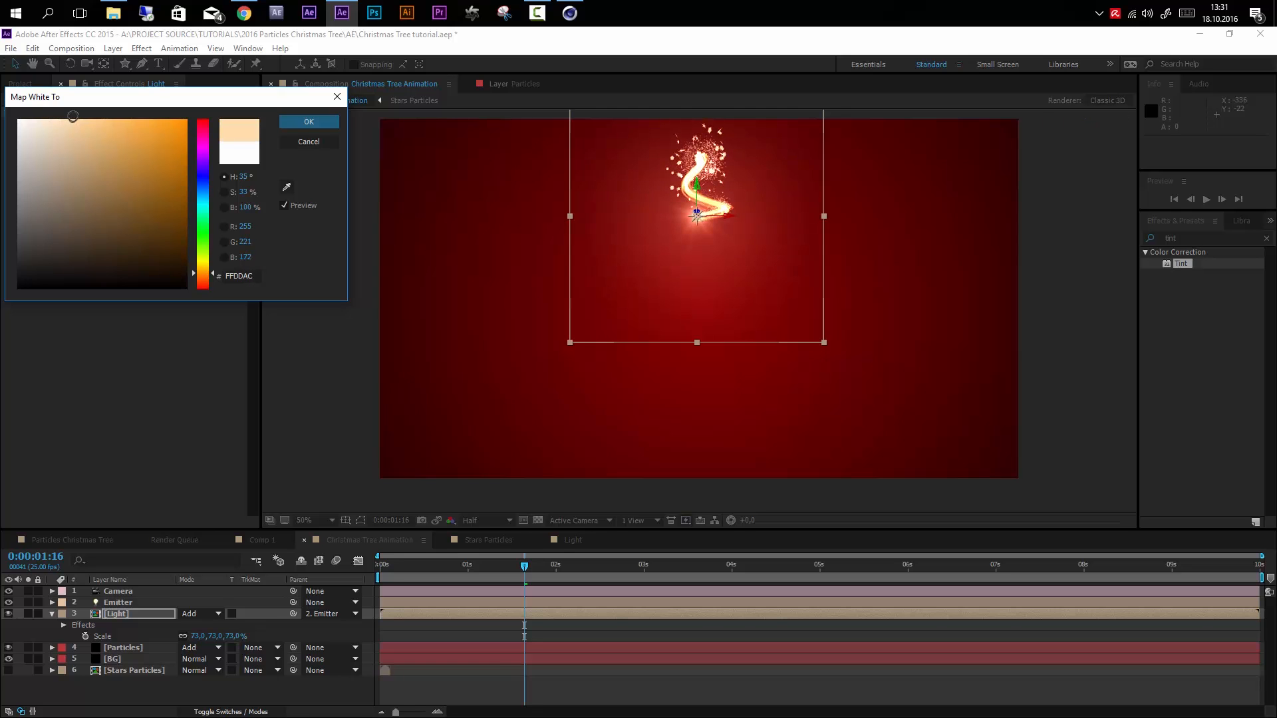
key(Return)
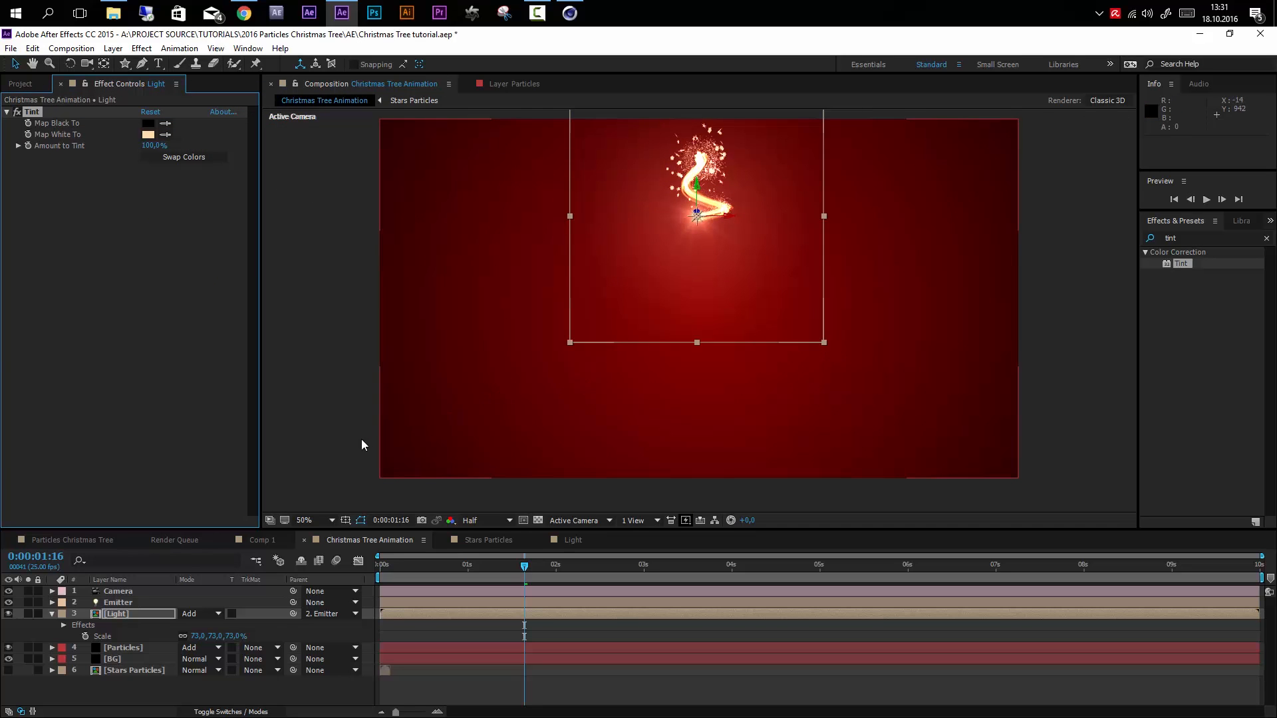
- Preview the Christmas Tree Animation composition from the start to check the glow following the emitter
key(space)
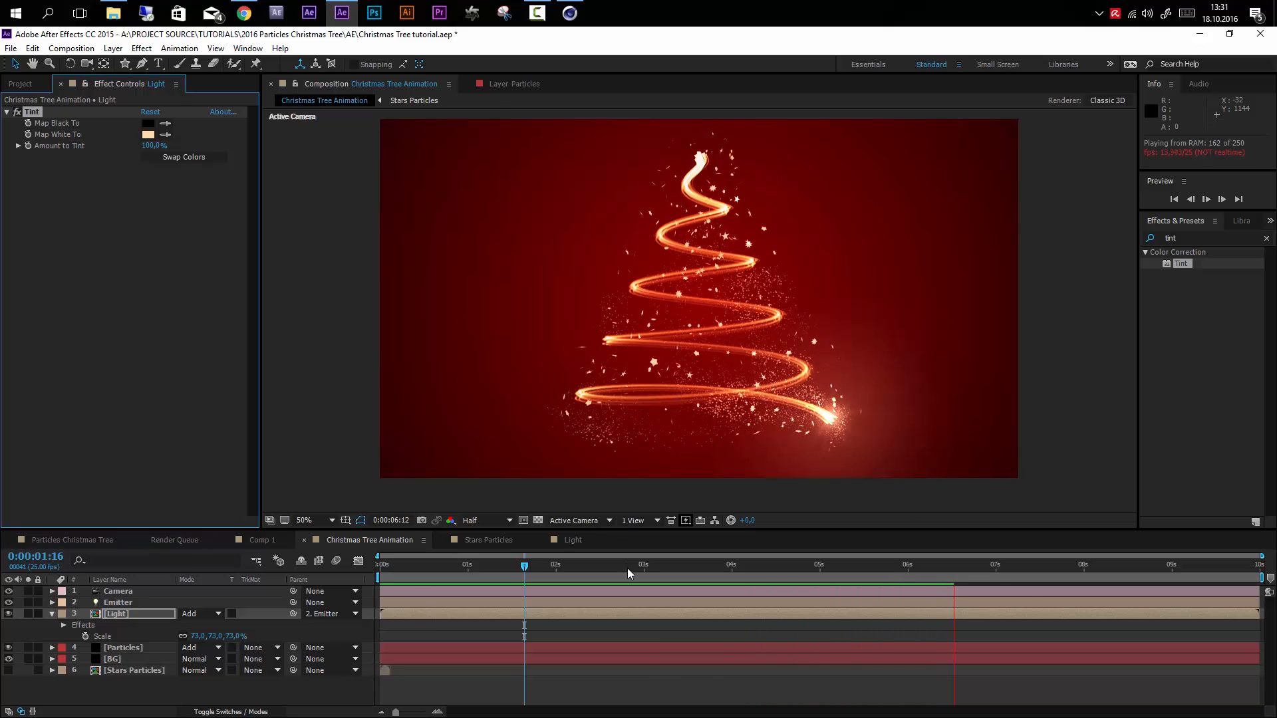
key(space)
key(Home)
key(space)
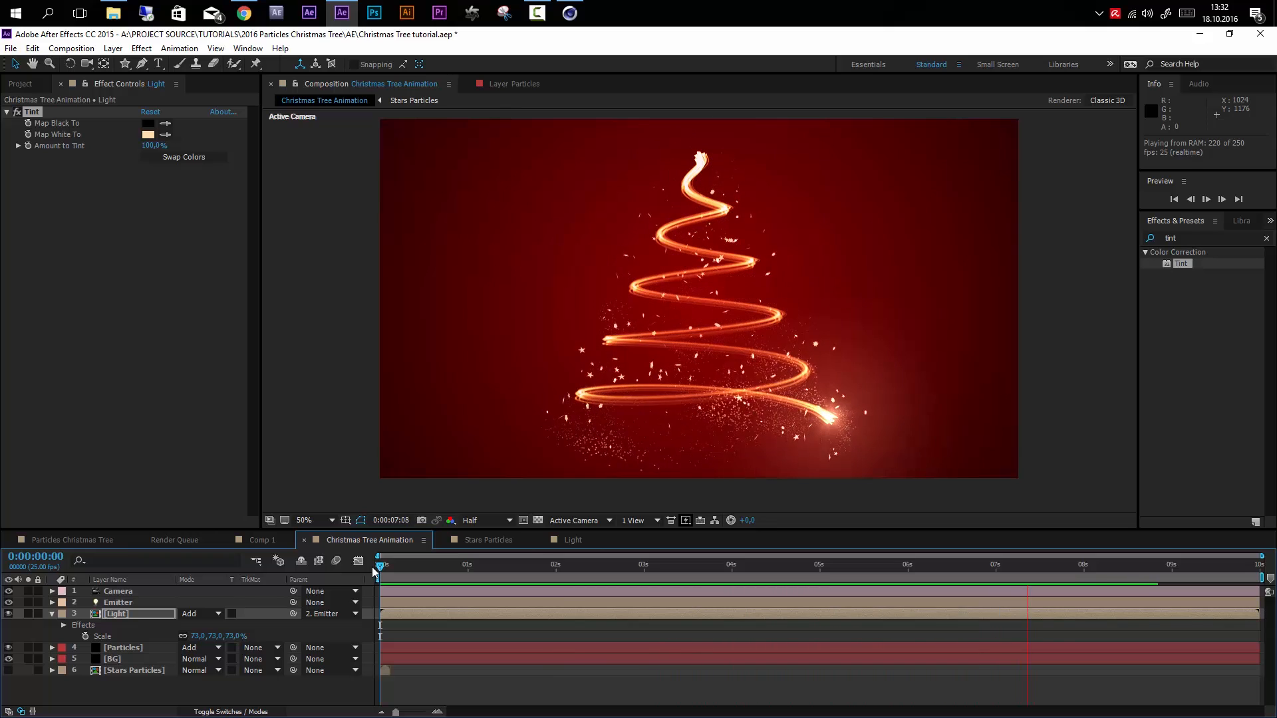
key(space)
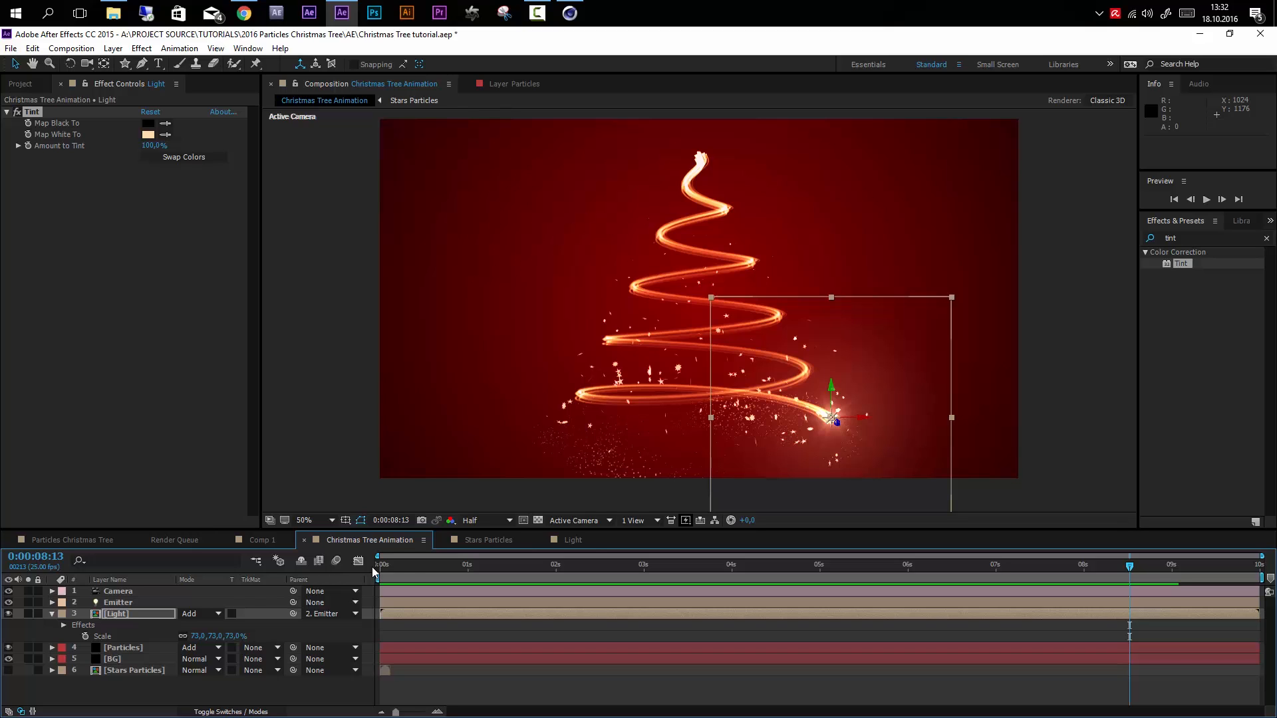
- Switch to Chrome, look through the templates on graphicinmotion.com and move the browser window back off screen
key(alt+Tab)
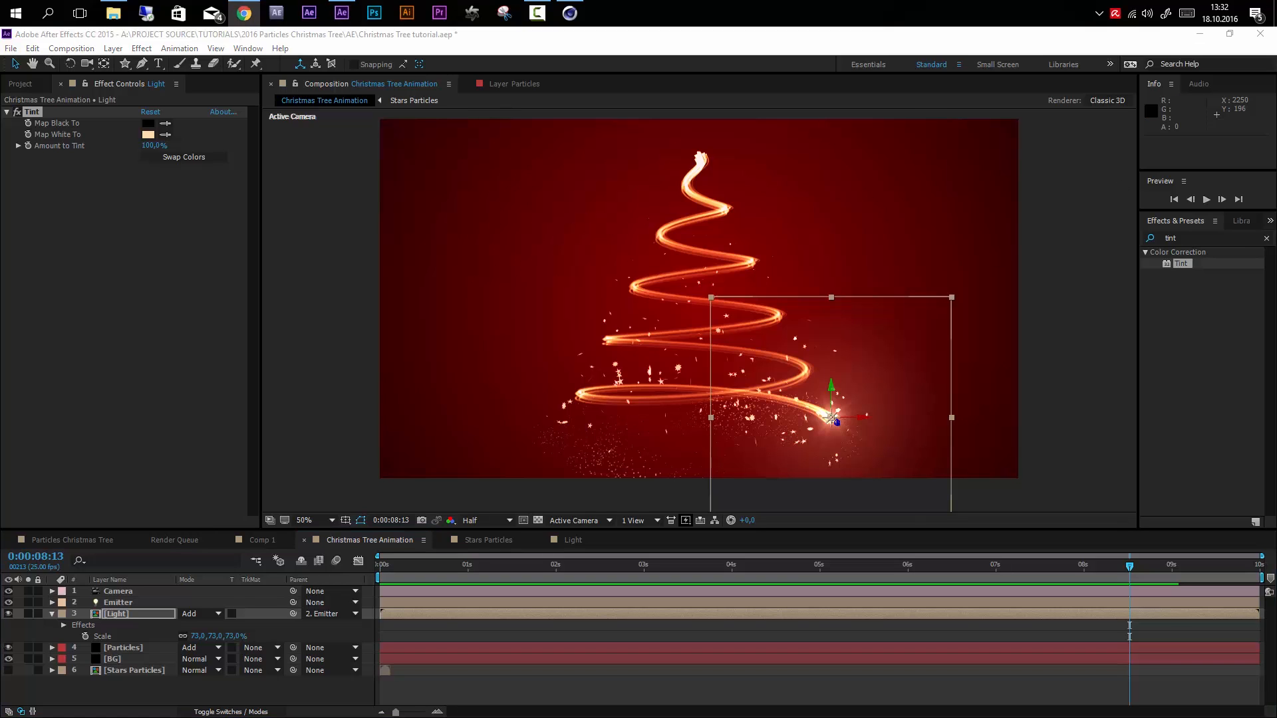
drag(1276, 167, 760, 101)
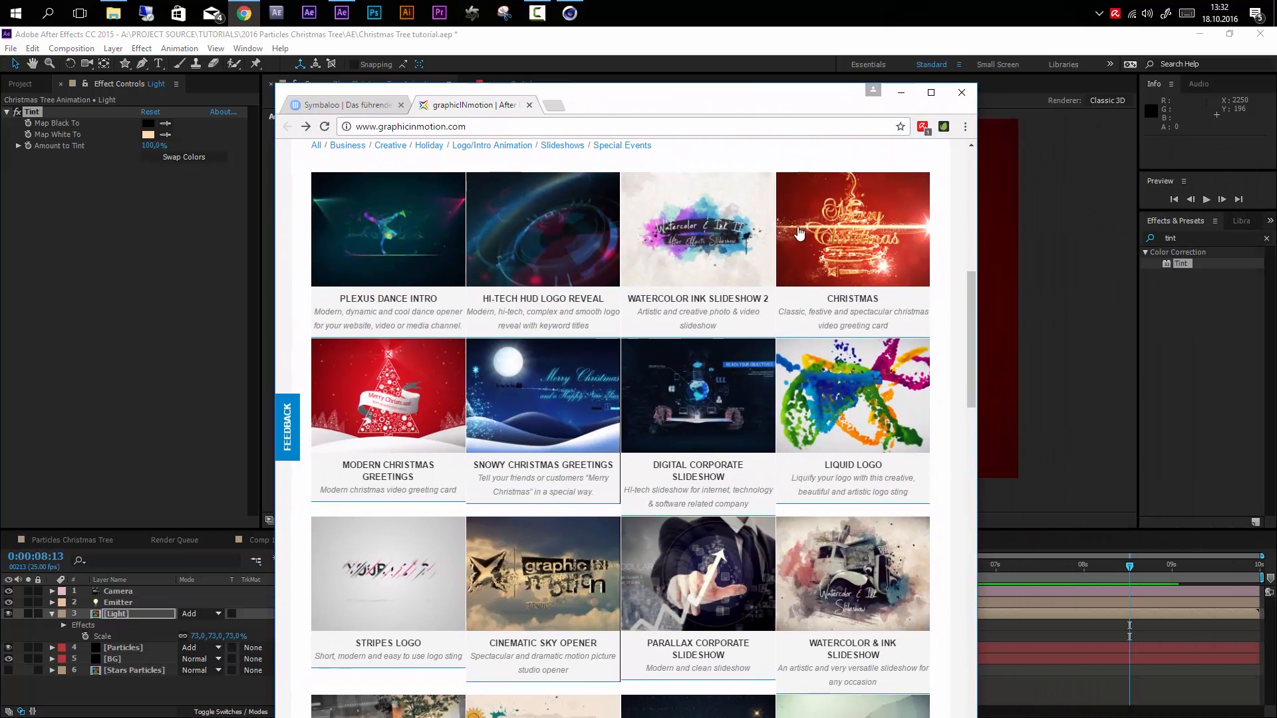
scroll(750, 444, up, 8)
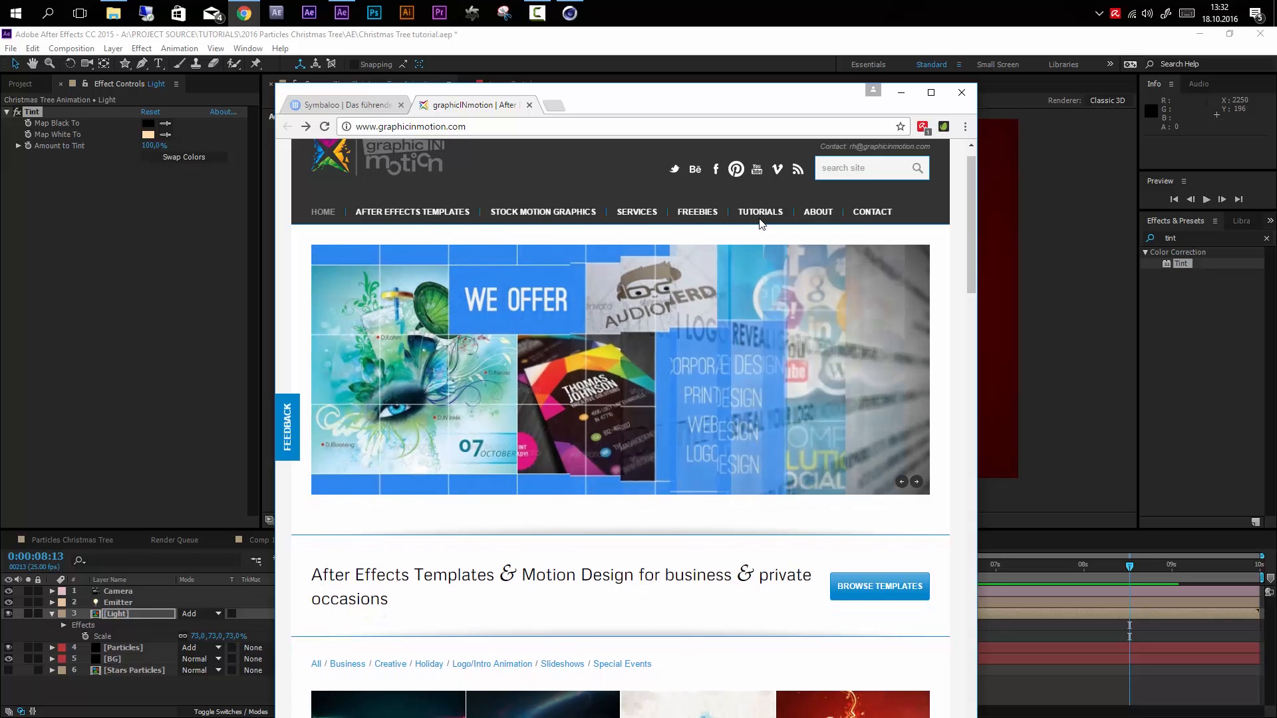
scroll(755, 429, down, 7)
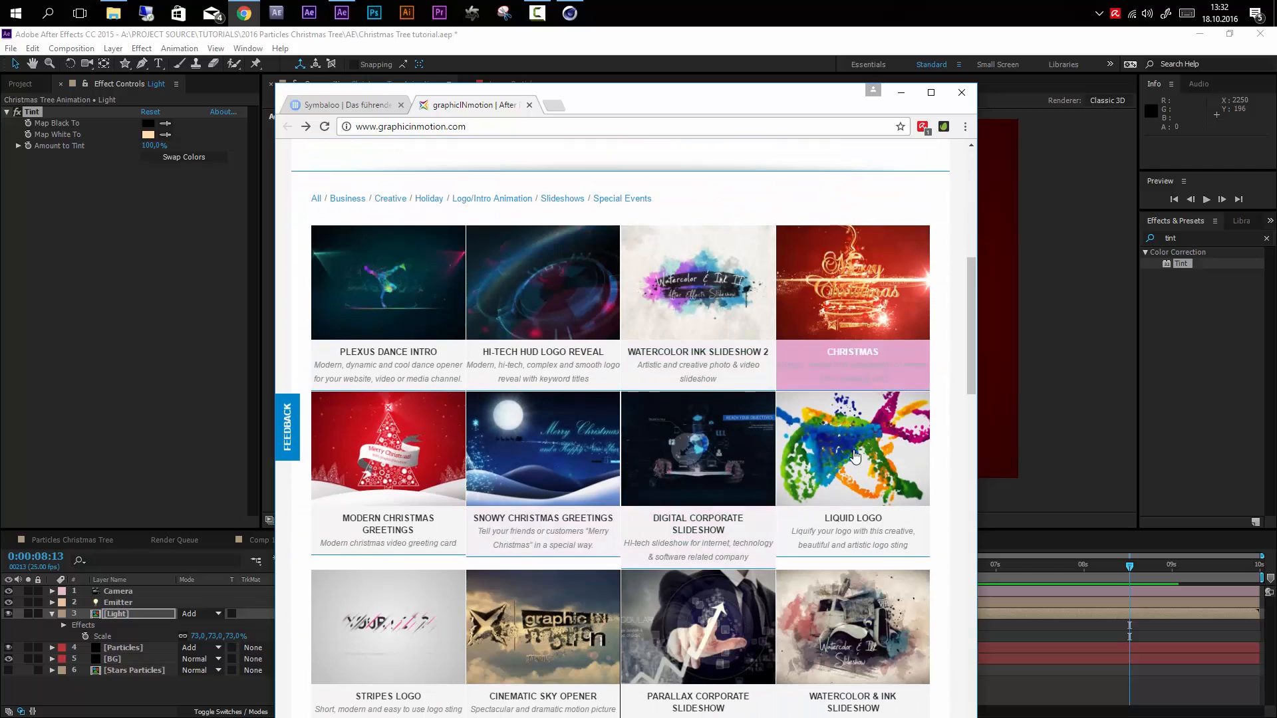
scroll(552, 565, down, 1)
scroll(552, 561, down, 5)
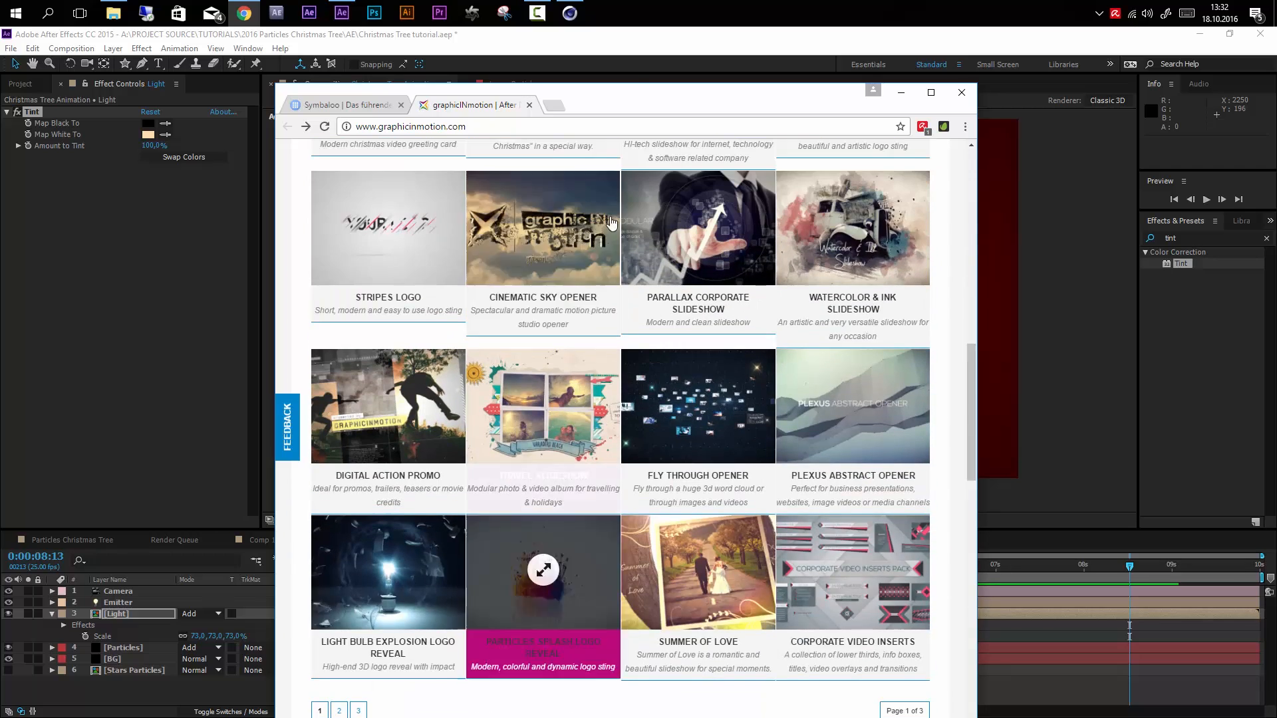
drag(679, 105, 1270, 279)
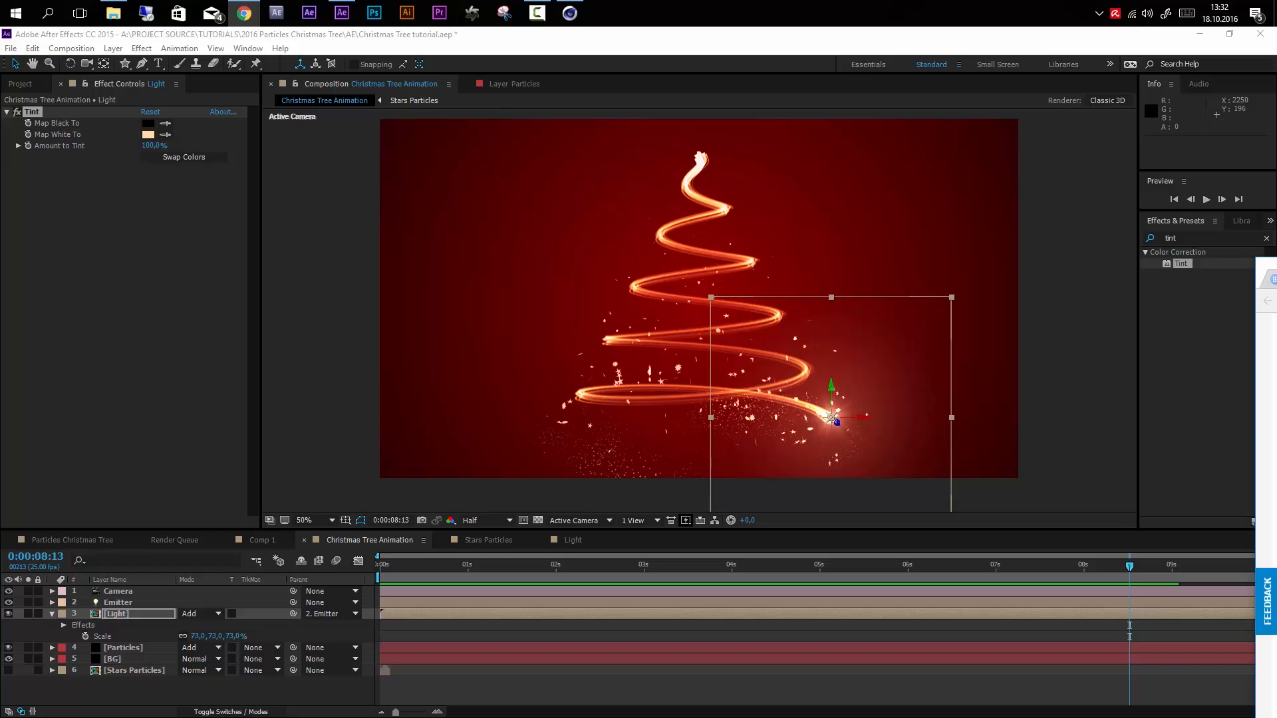
drag(1270, 279, 1276, 279)
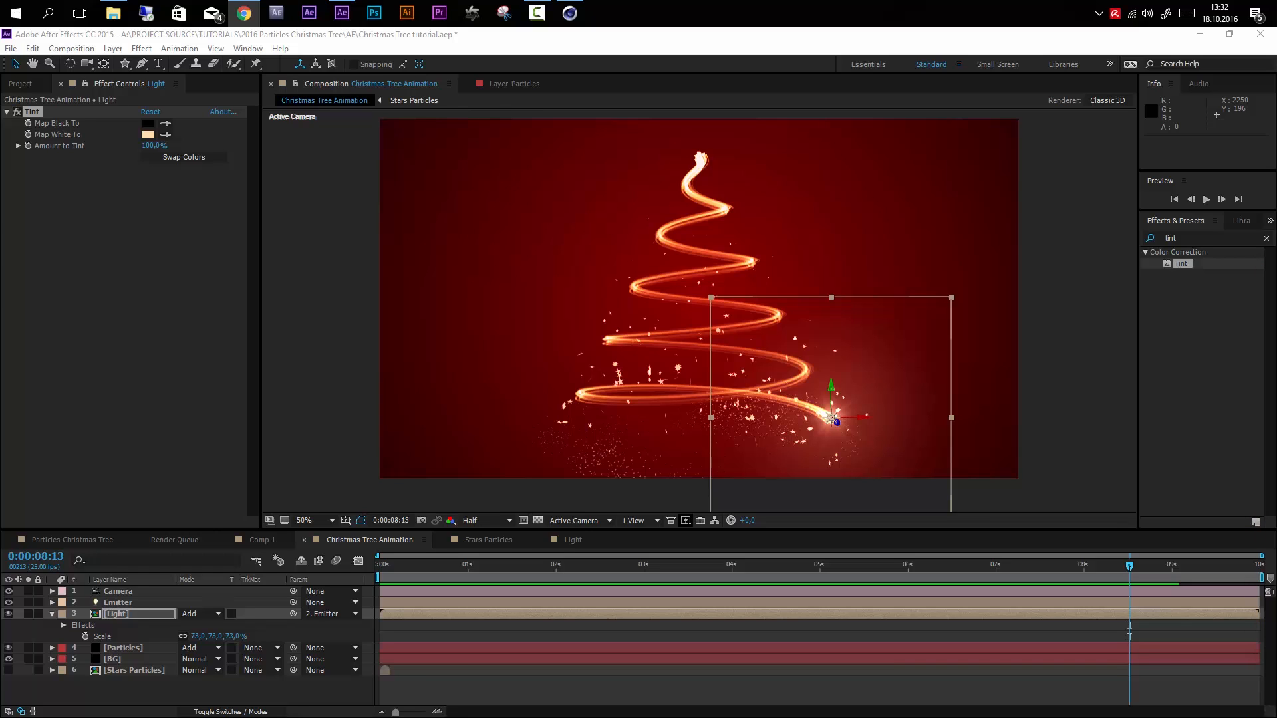